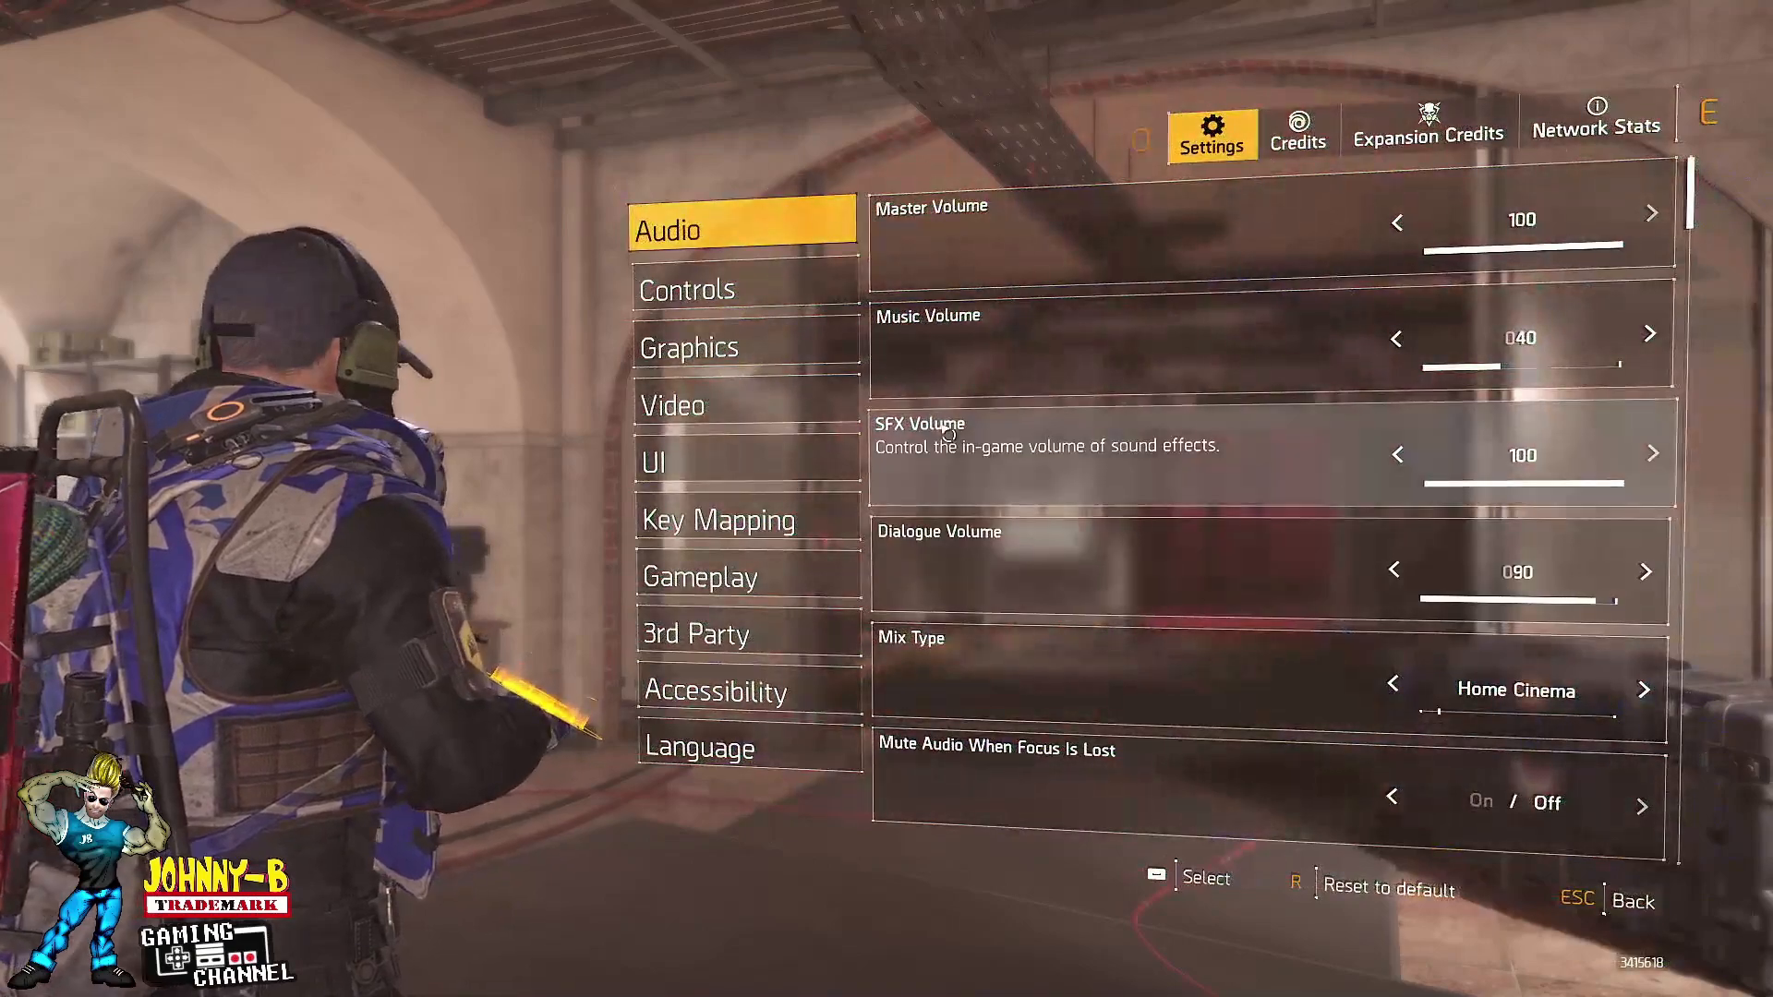
- Open the Graphics settings and examine the frame rate, shadow, resolution scale, sharpening, particle and fog options
{"action": "left_click", "coordinate": [820, 357]}
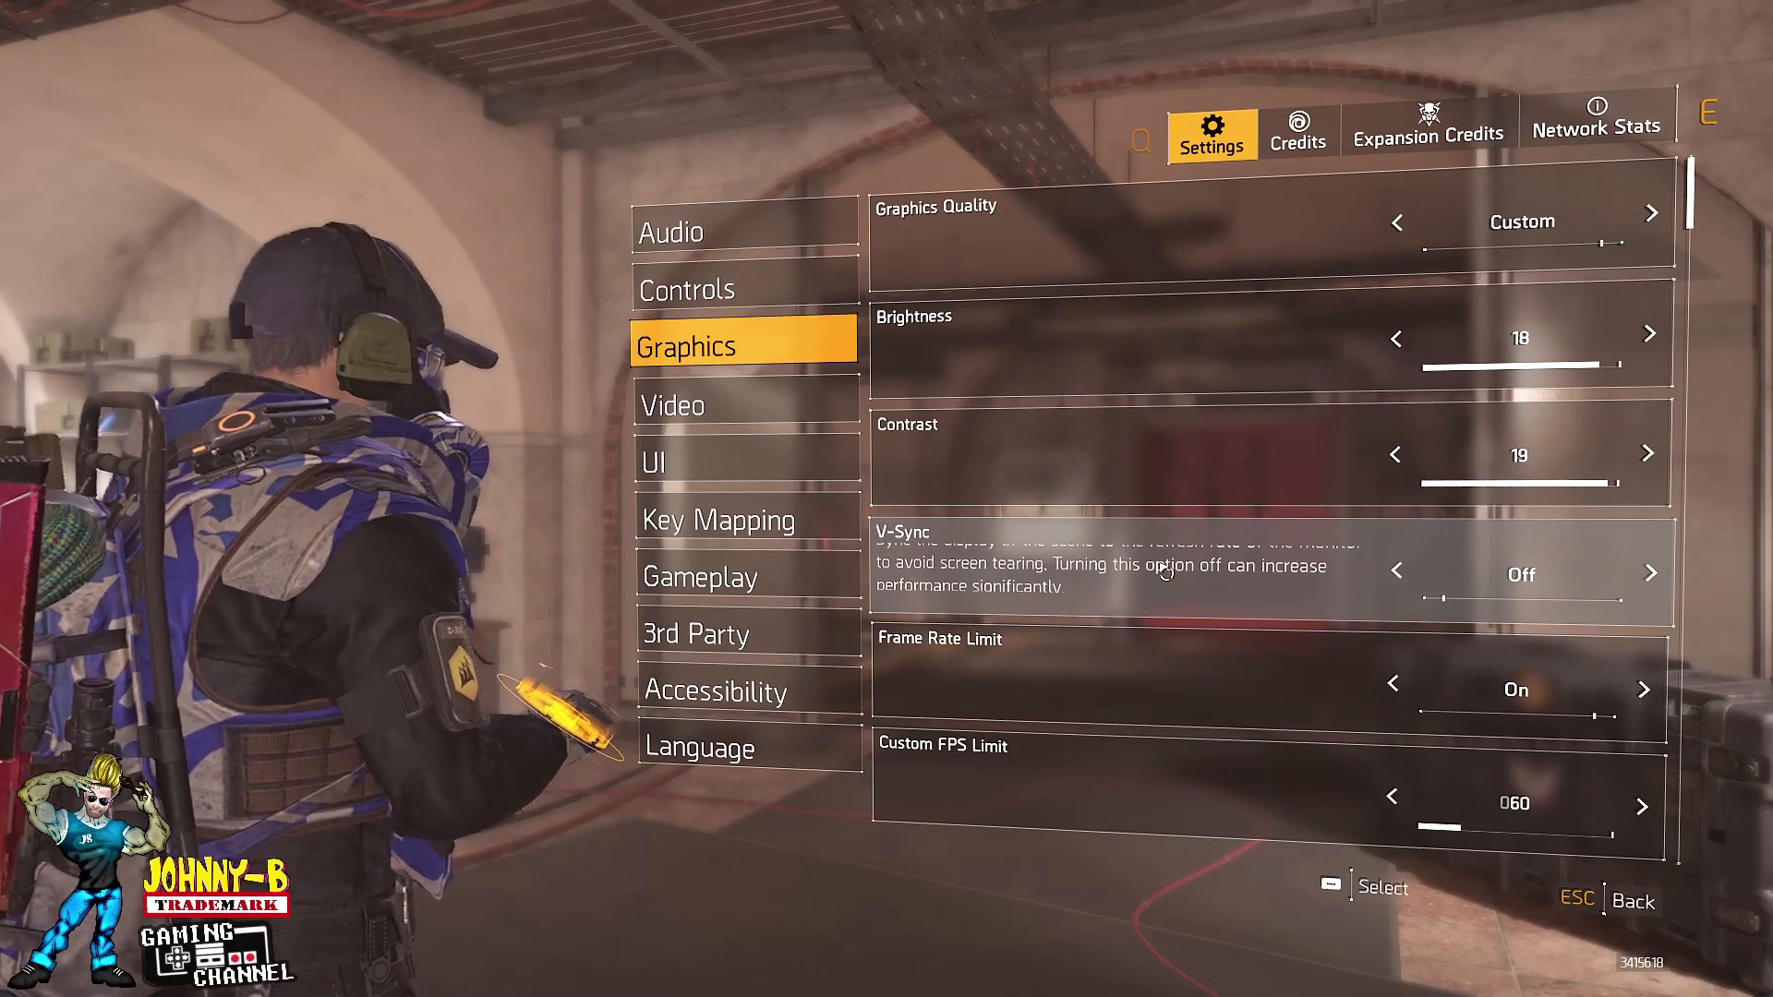
{"action": "scroll", "coordinate": [1170, 570], "scroll_direction": "down", "scroll_amount": 1}
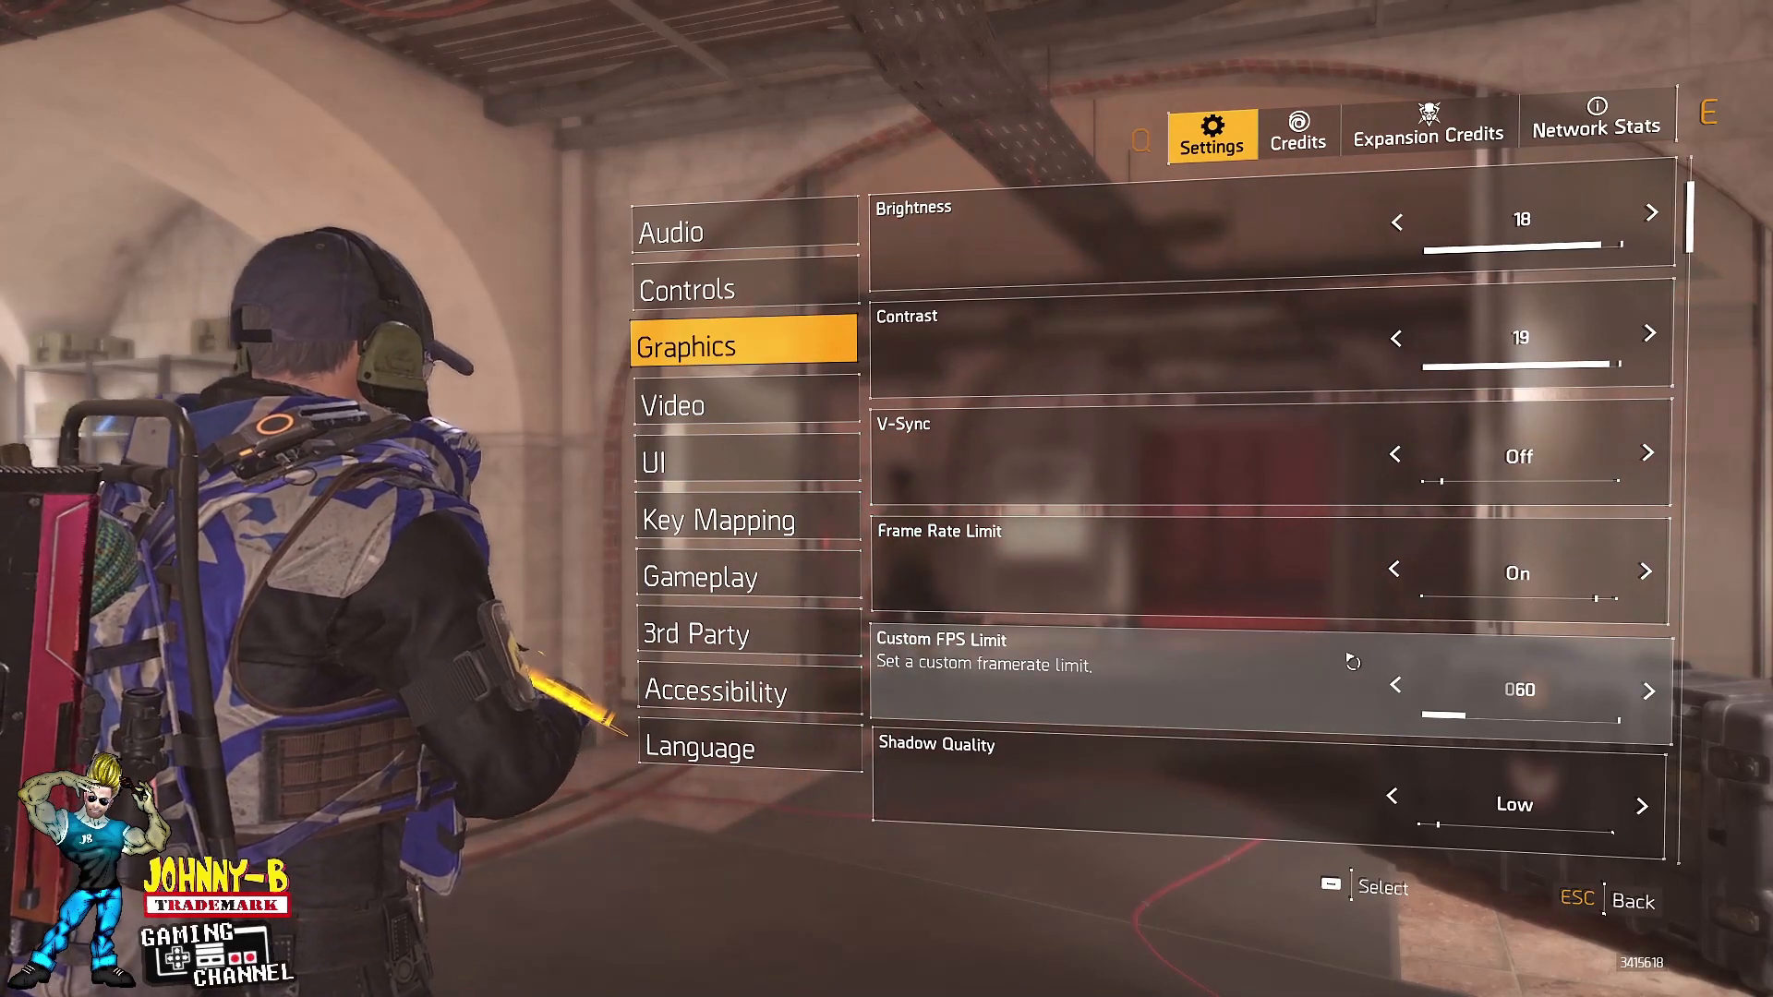
{"action": "scroll", "coordinate": [1349, 684], "scroll_direction": "down", "scroll_amount": 1}
{"action": "scroll", "coordinate": [1355, 671], "scroll_direction": "down", "scroll_amount": 3}
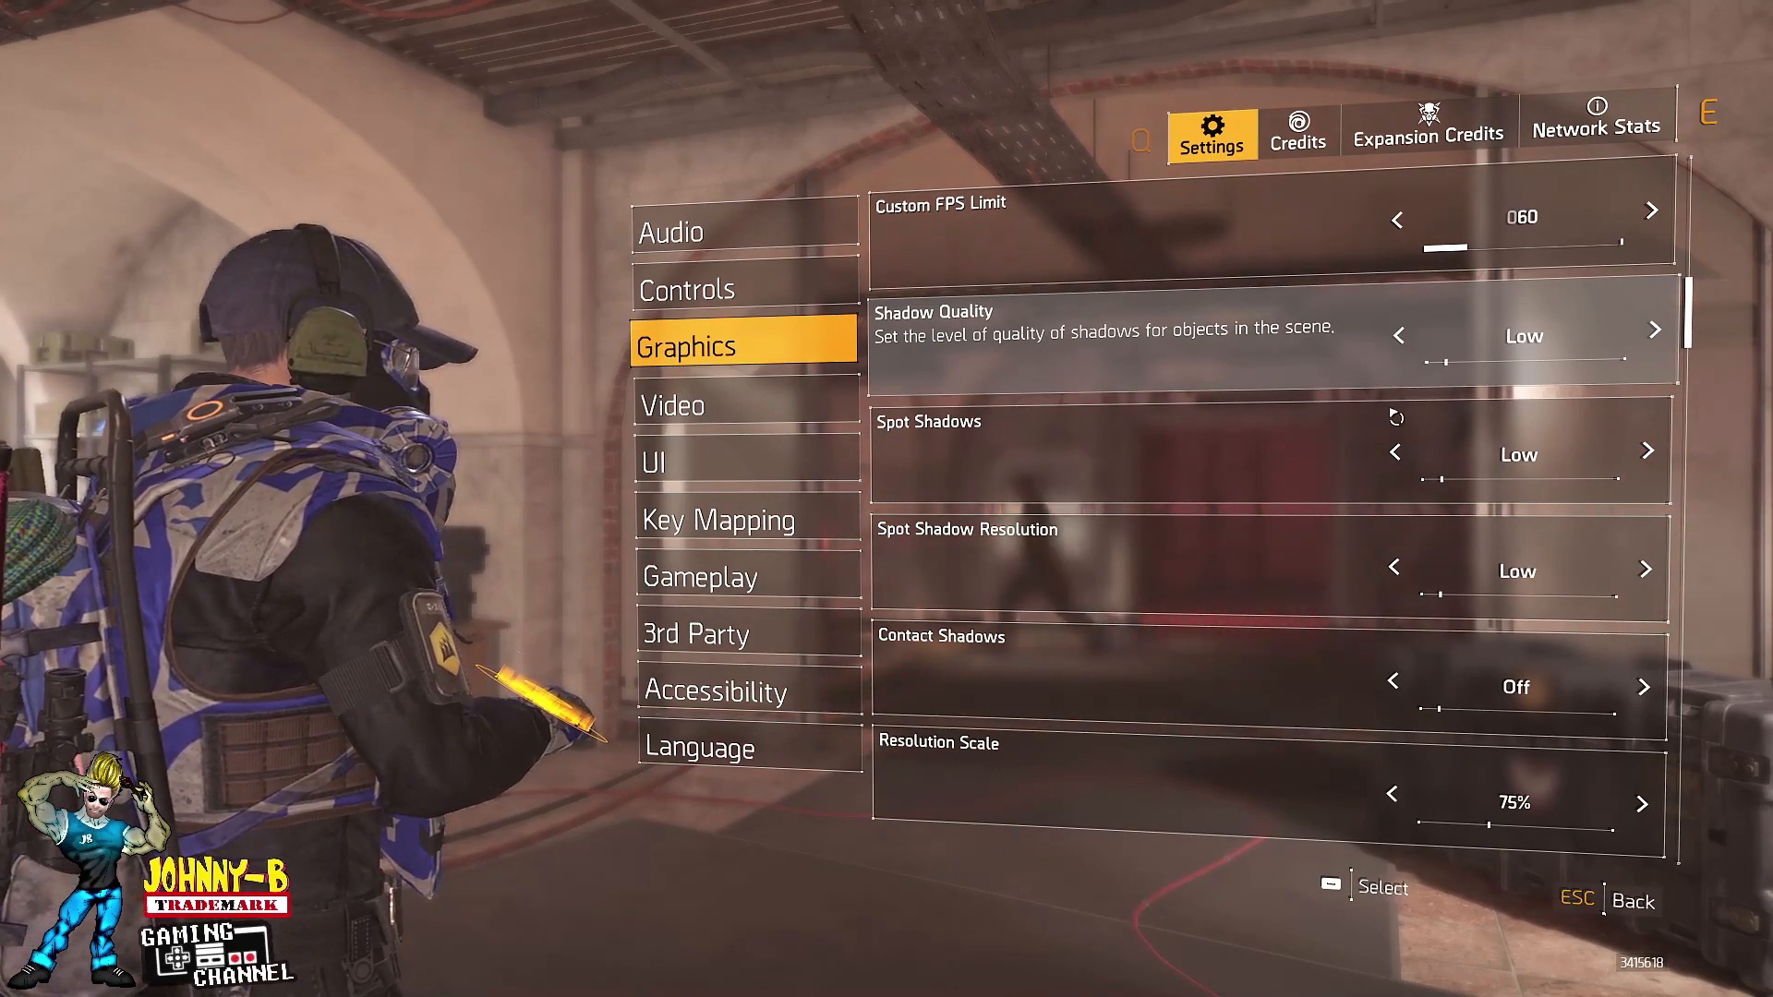
{"action": "scroll", "coordinate": [1237, 591], "scroll_direction": "down", "scroll_amount": 1}
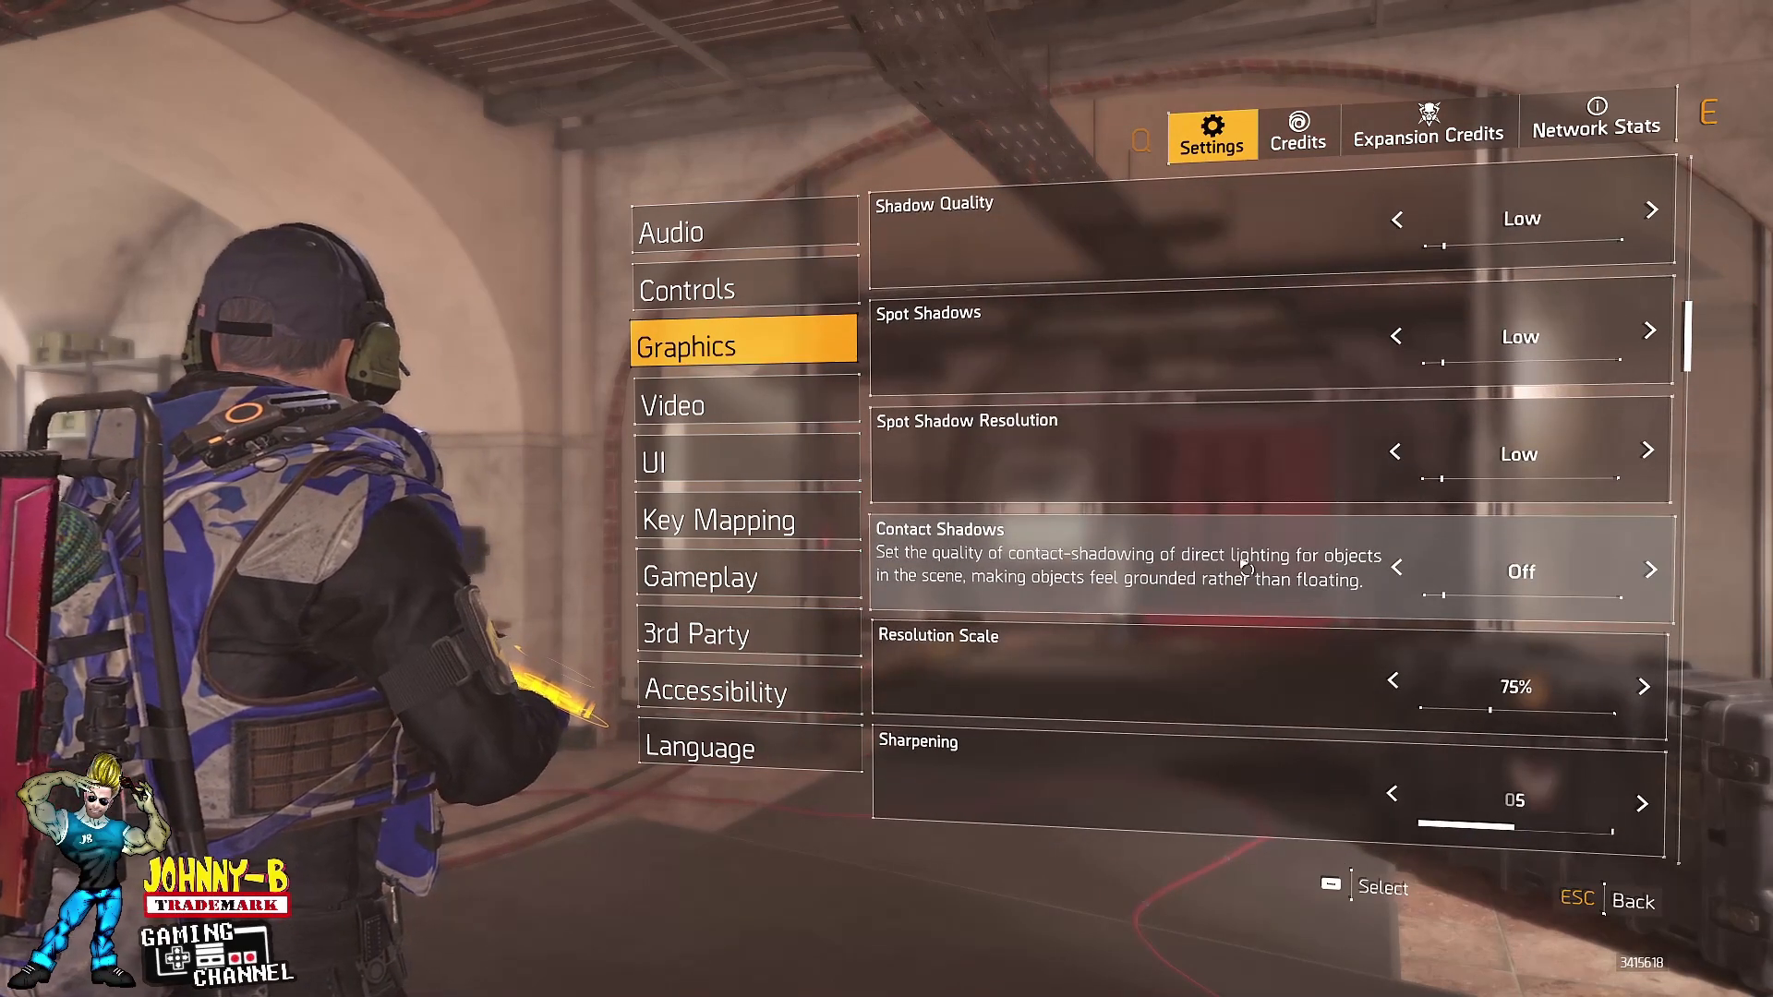
{"action": "scroll", "coordinate": [1316, 573], "scroll_direction": "down", "scroll_amount": 1}
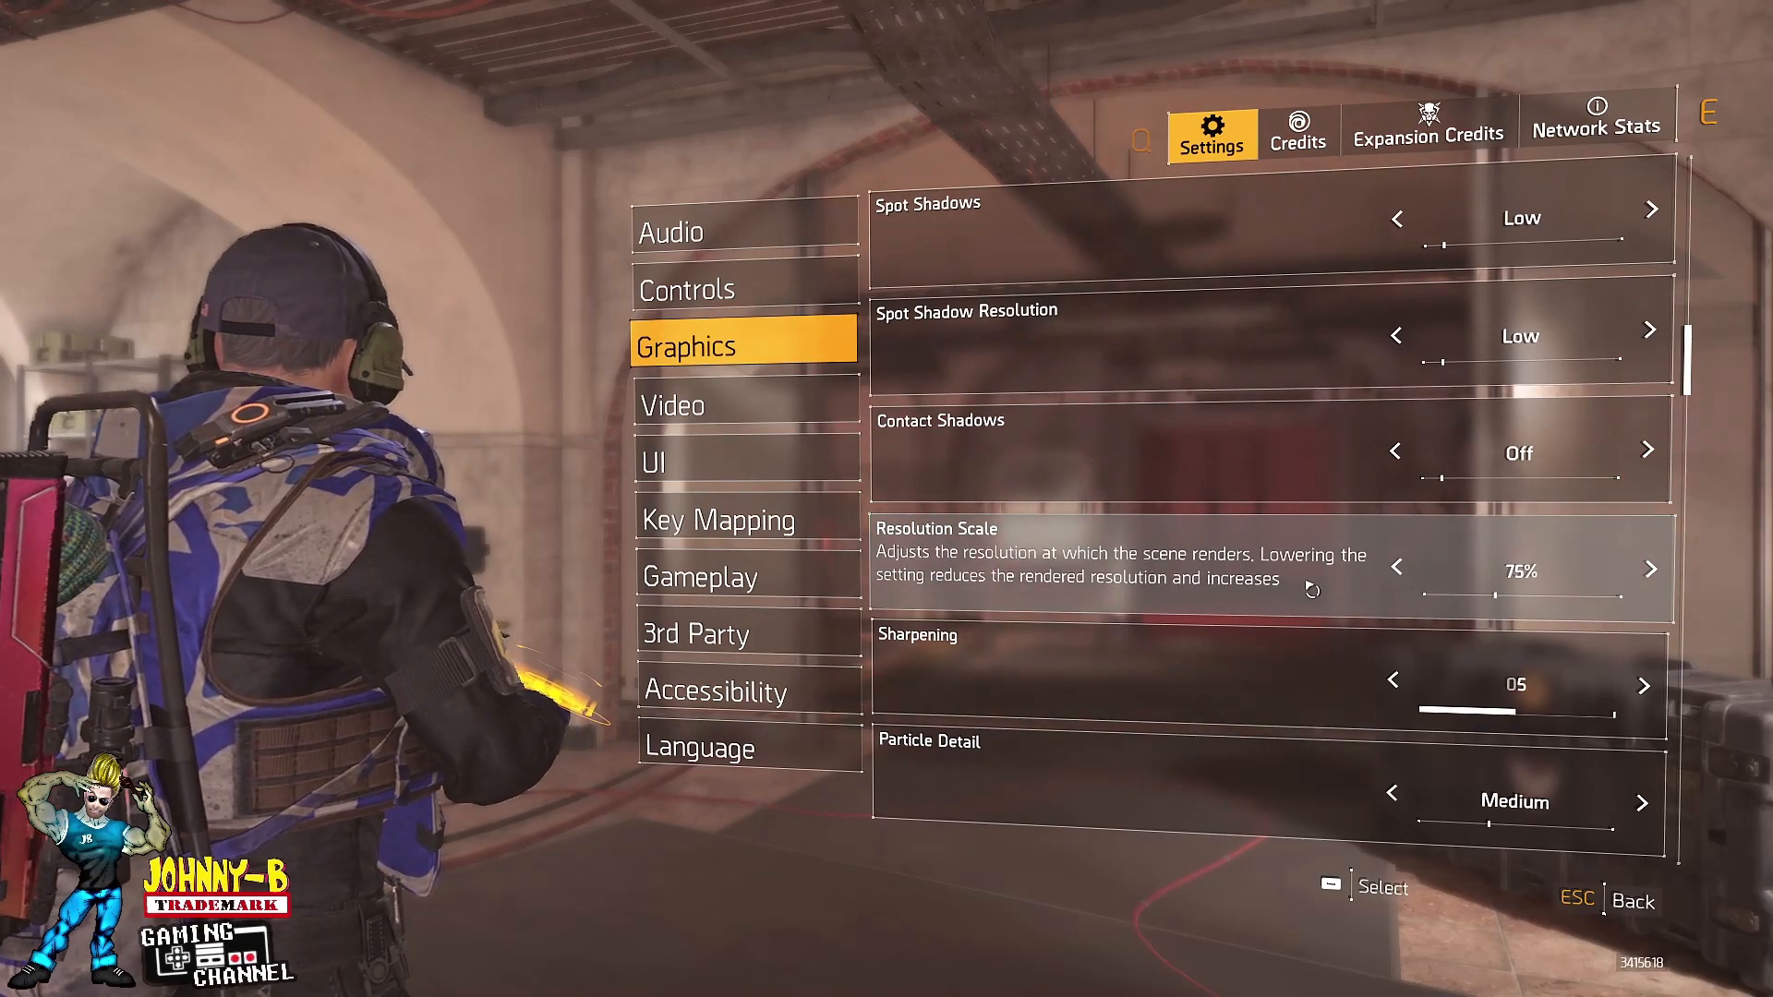
{"action": "scroll", "coordinate": [1295, 614], "scroll_direction": "down", "scroll_amount": 1}
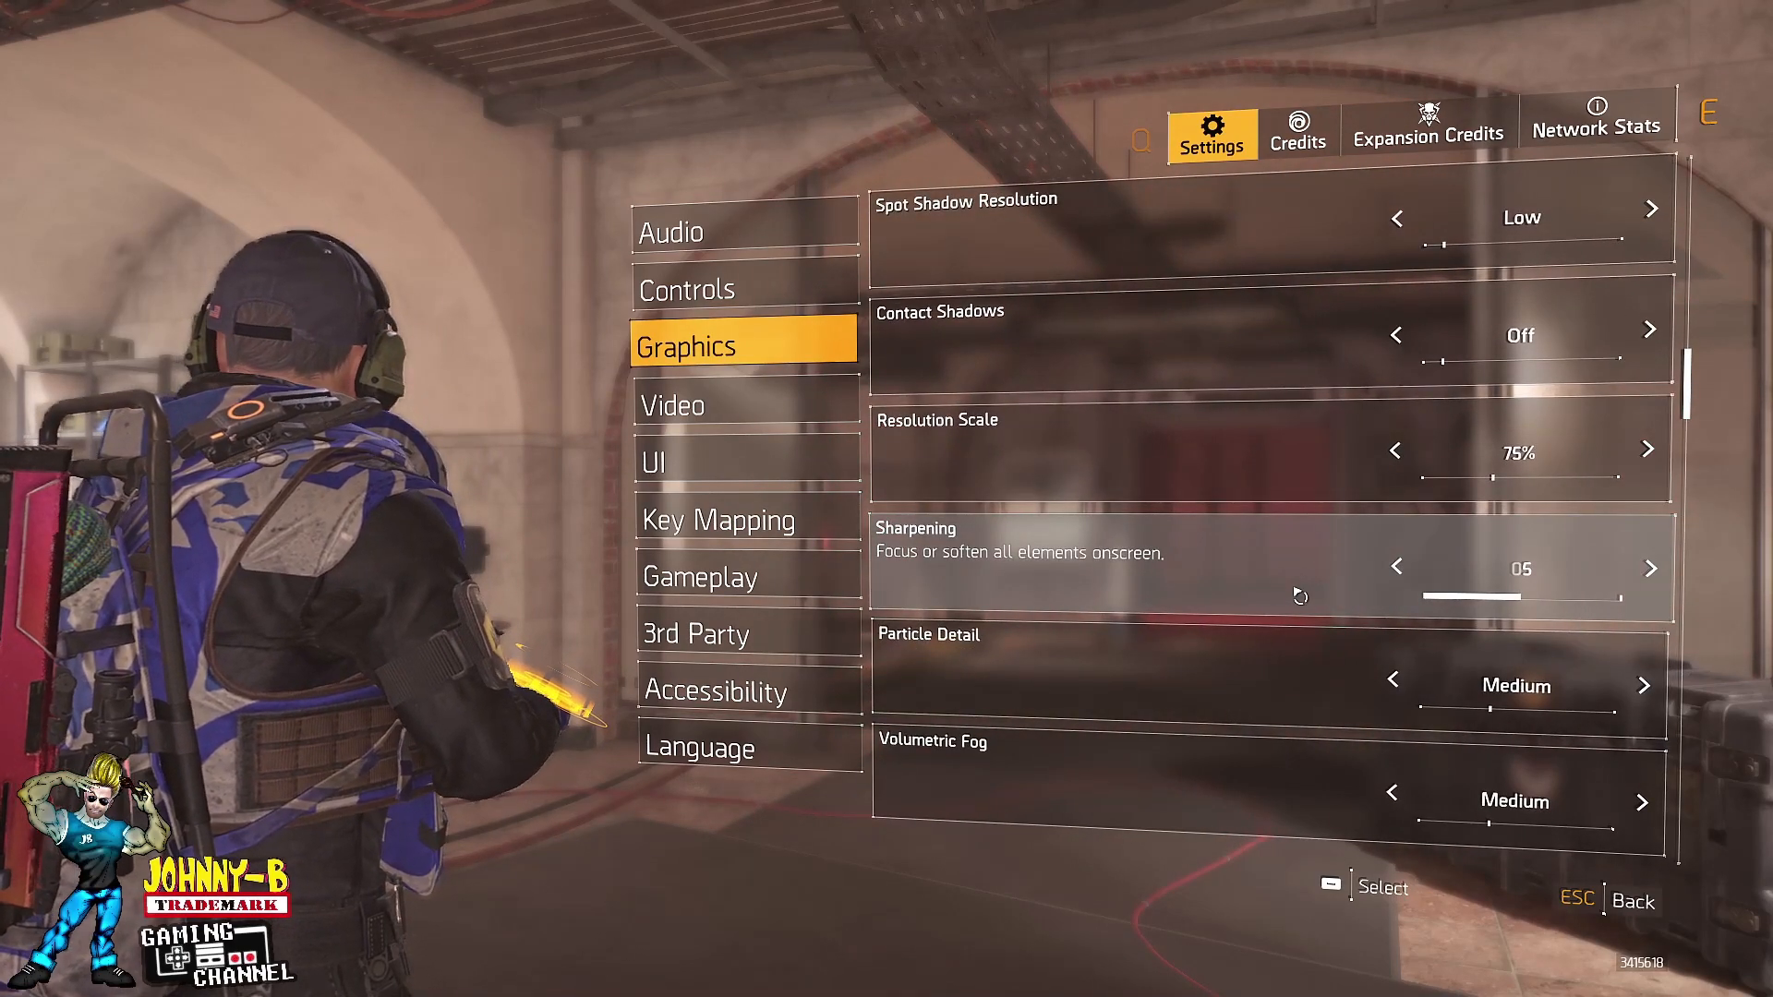
{"action": "scroll", "coordinate": [1300, 595], "scroll_direction": "down", "scroll_amount": 1}
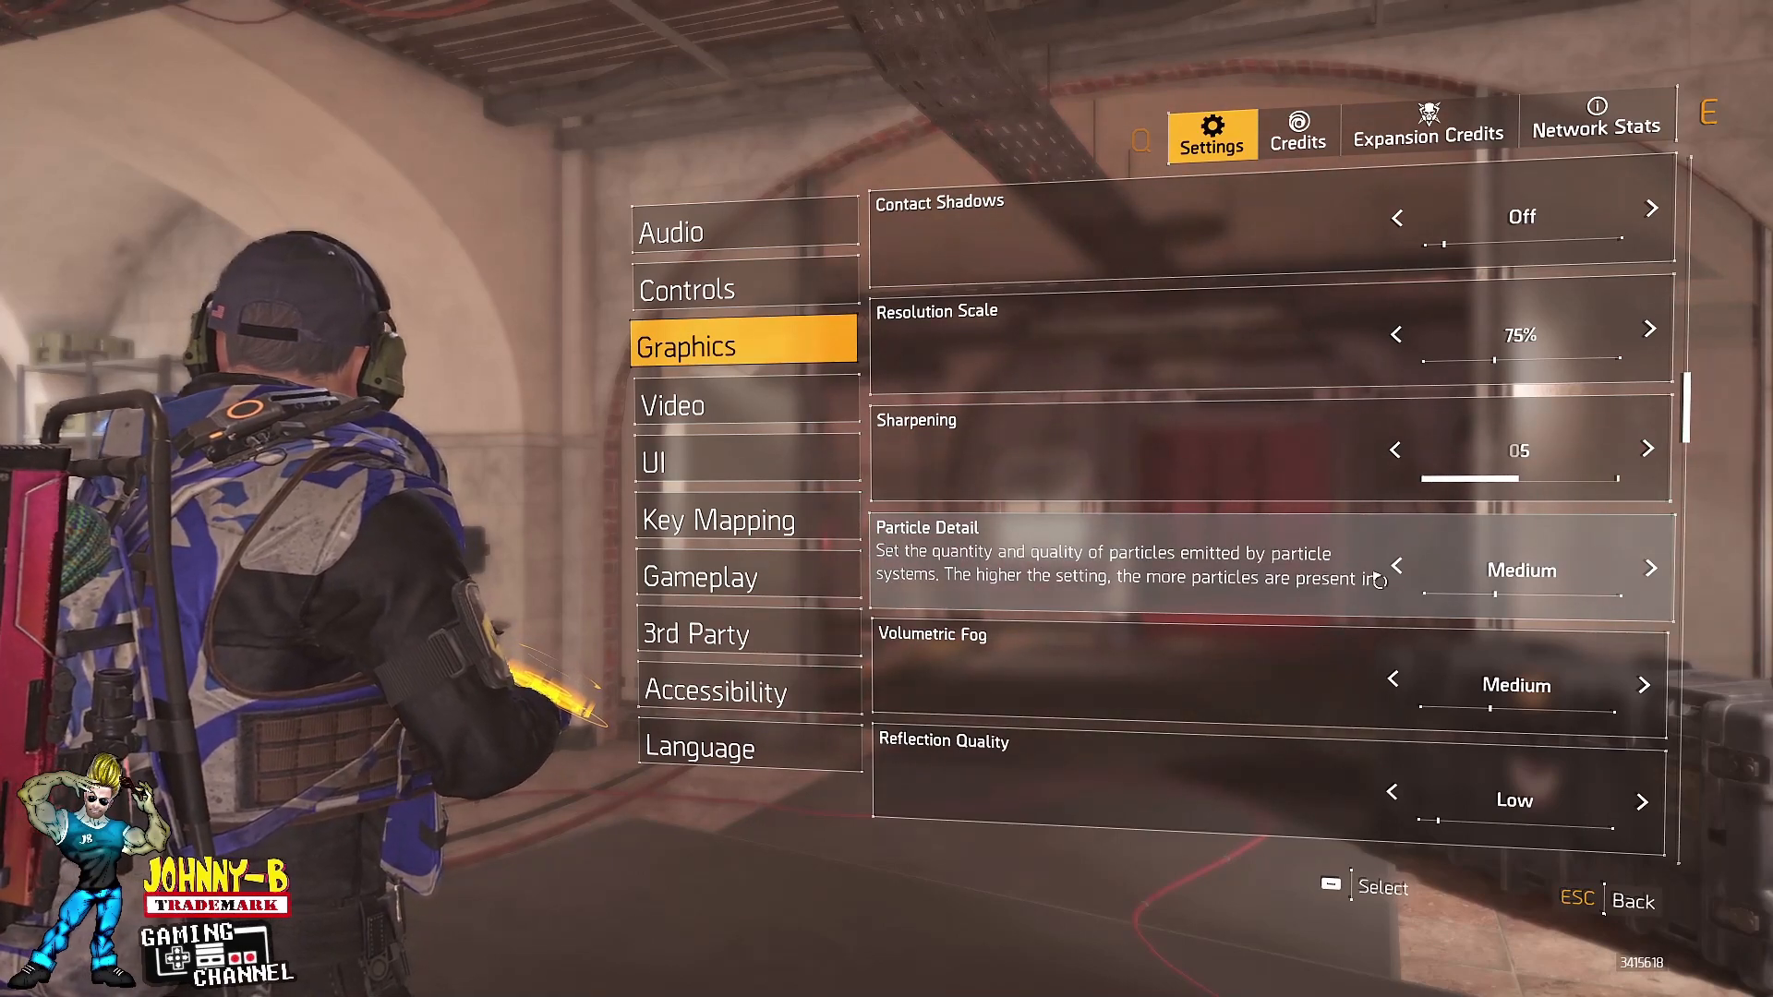
{"action": "scroll", "coordinate": [1299, 625], "scroll_direction": "down", "scroll_amount": 1}
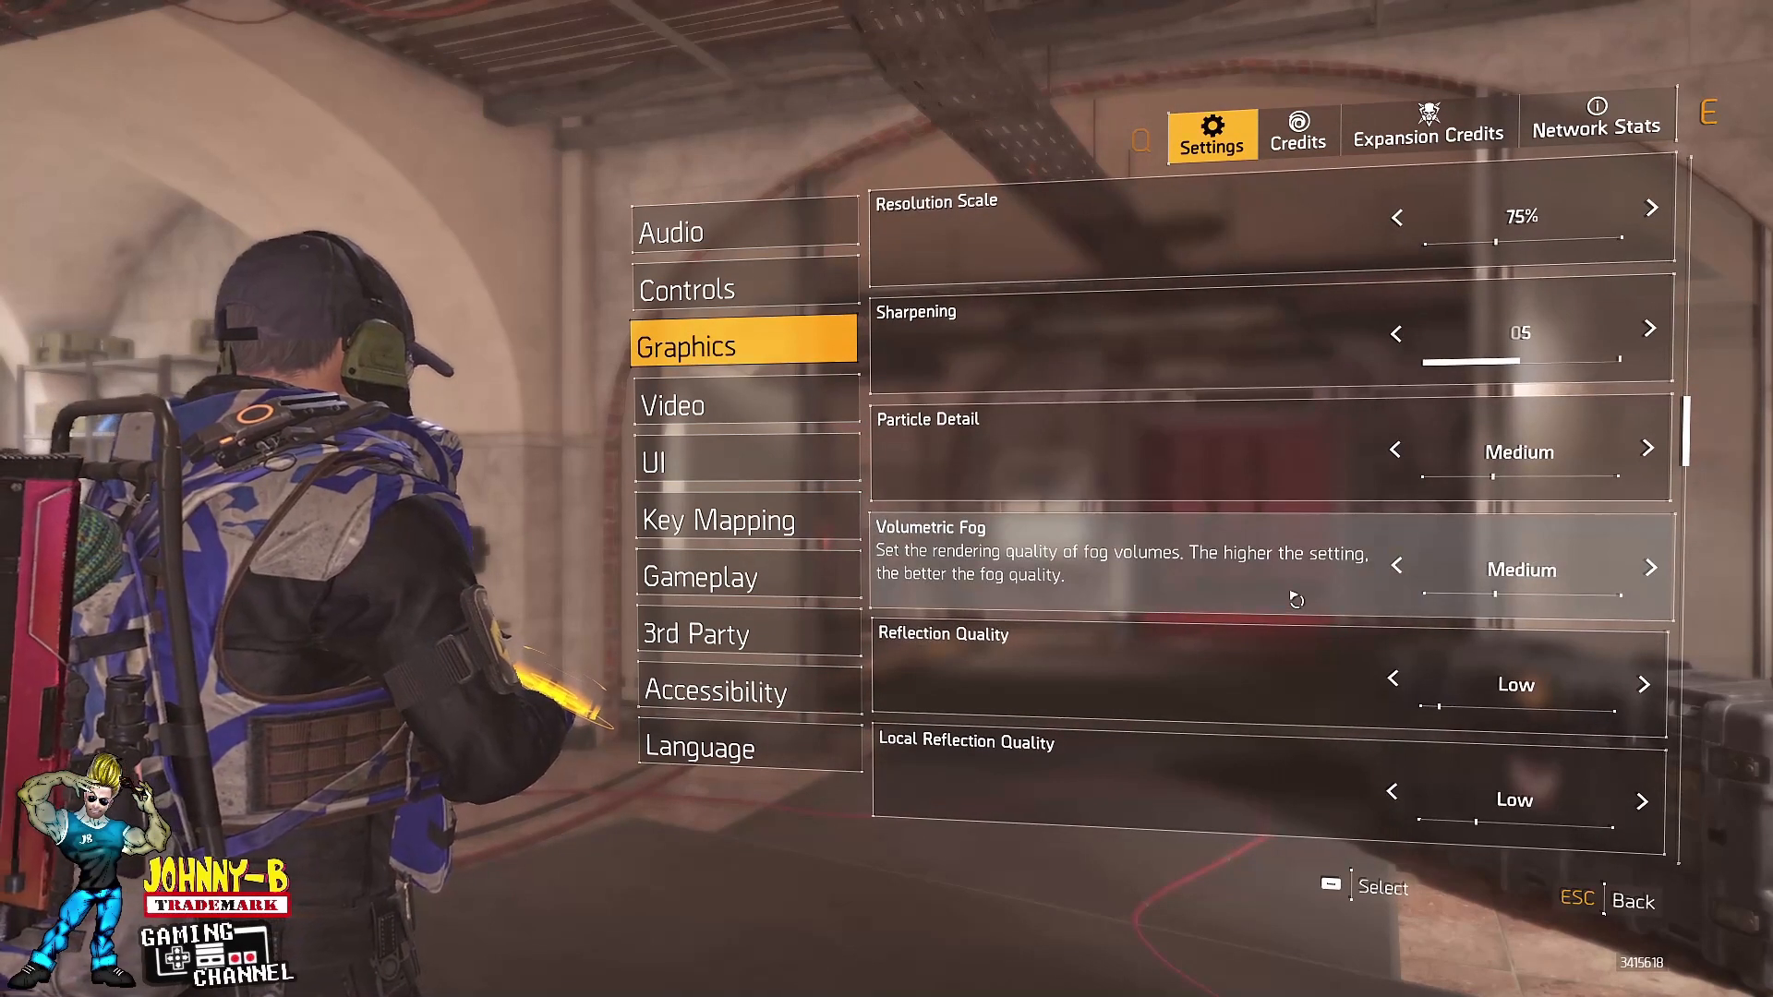
- Review the Graphics options for reflections, vegetation, sub-surface scattering, anisotropic filtering, parallax mapping, ambient occlusion, depth of field and object detail
{"action": "scroll", "coordinate": [1322, 605], "scroll_direction": "down", "scroll_amount": 1}
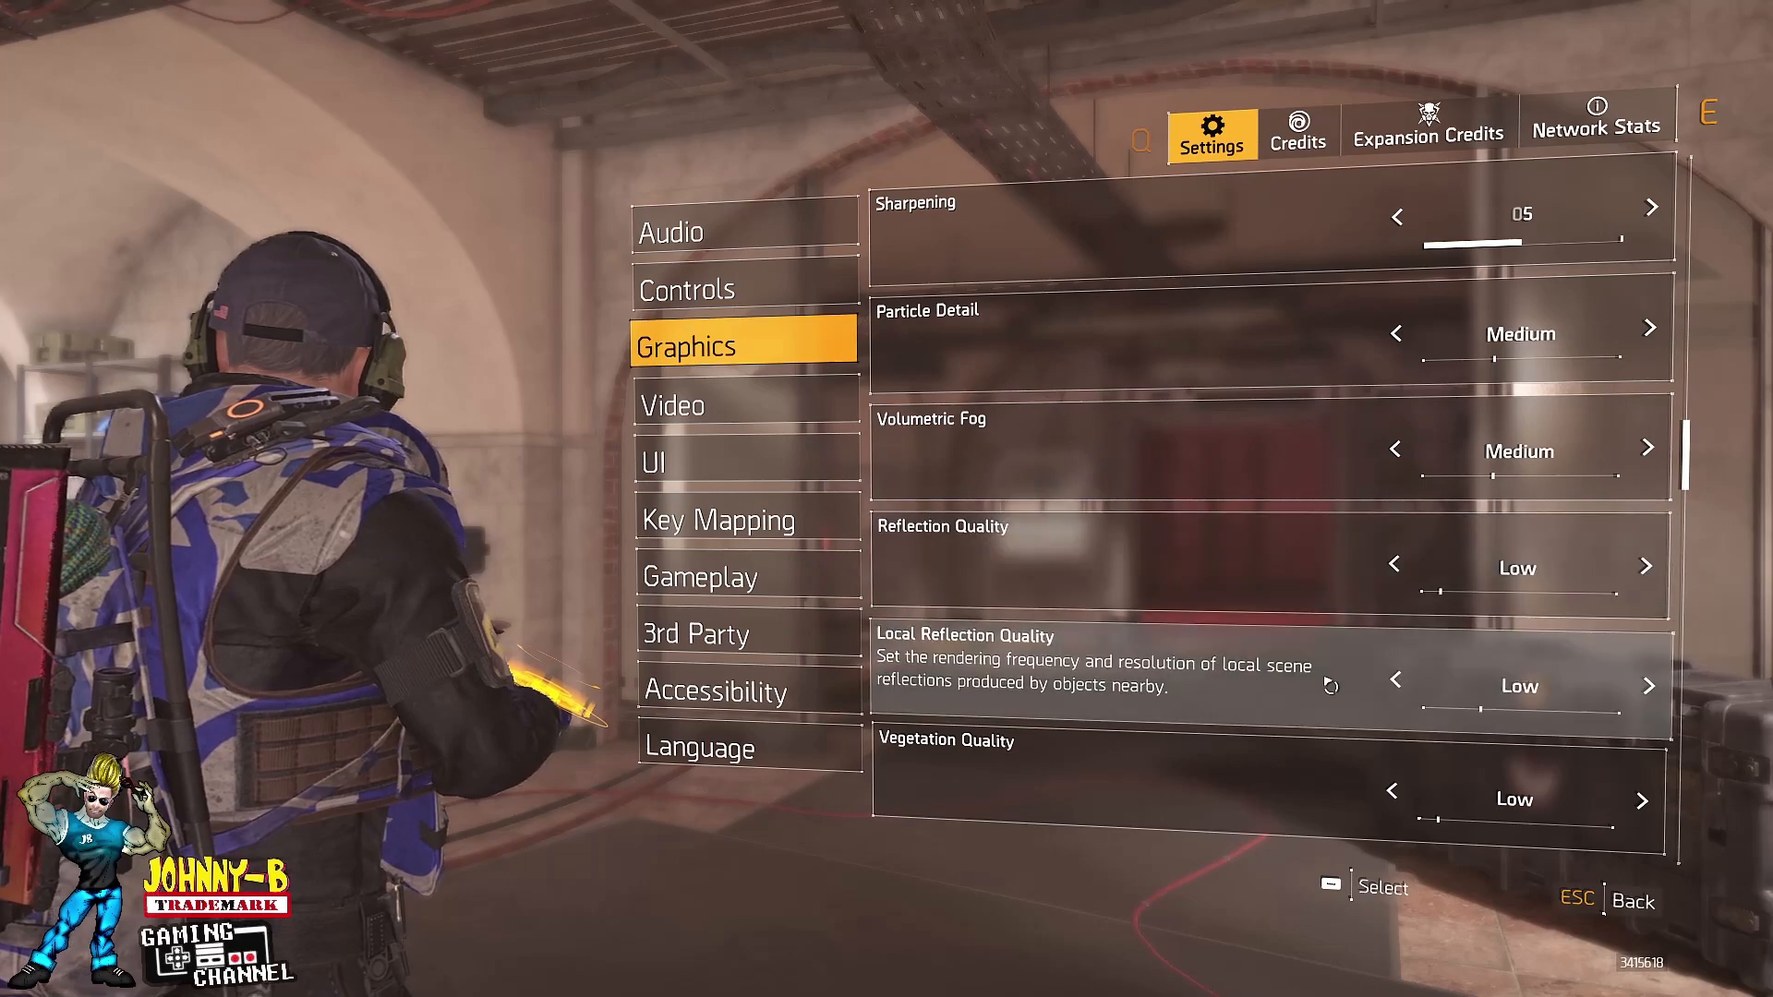
{"action": "scroll", "coordinate": [1333, 637], "scroll_direction": "down", "scroll_amount": 1}
{"action": "scroll", "coordinate": [1332, 637], "scroll_direction": "down", "scroll_amount": 1}
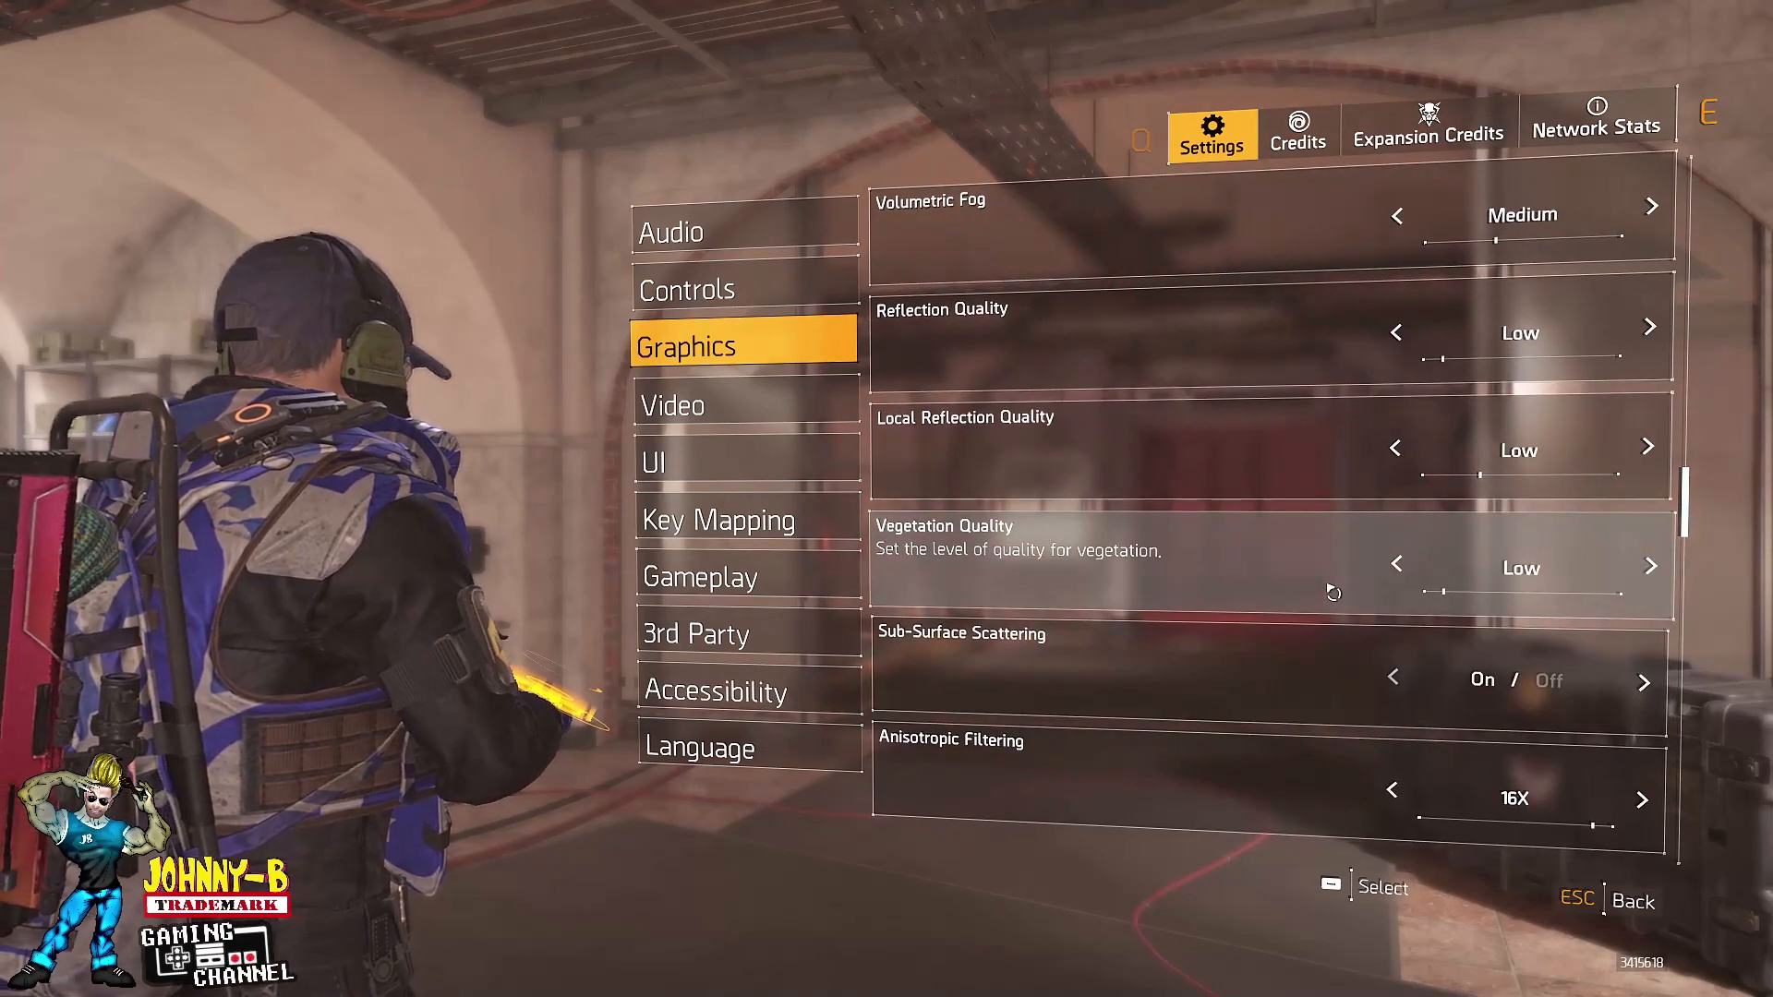
{"action": "scroll", "coordinate": [1332, 592], "scroll_direction": "down", "scroll_amount": 1}
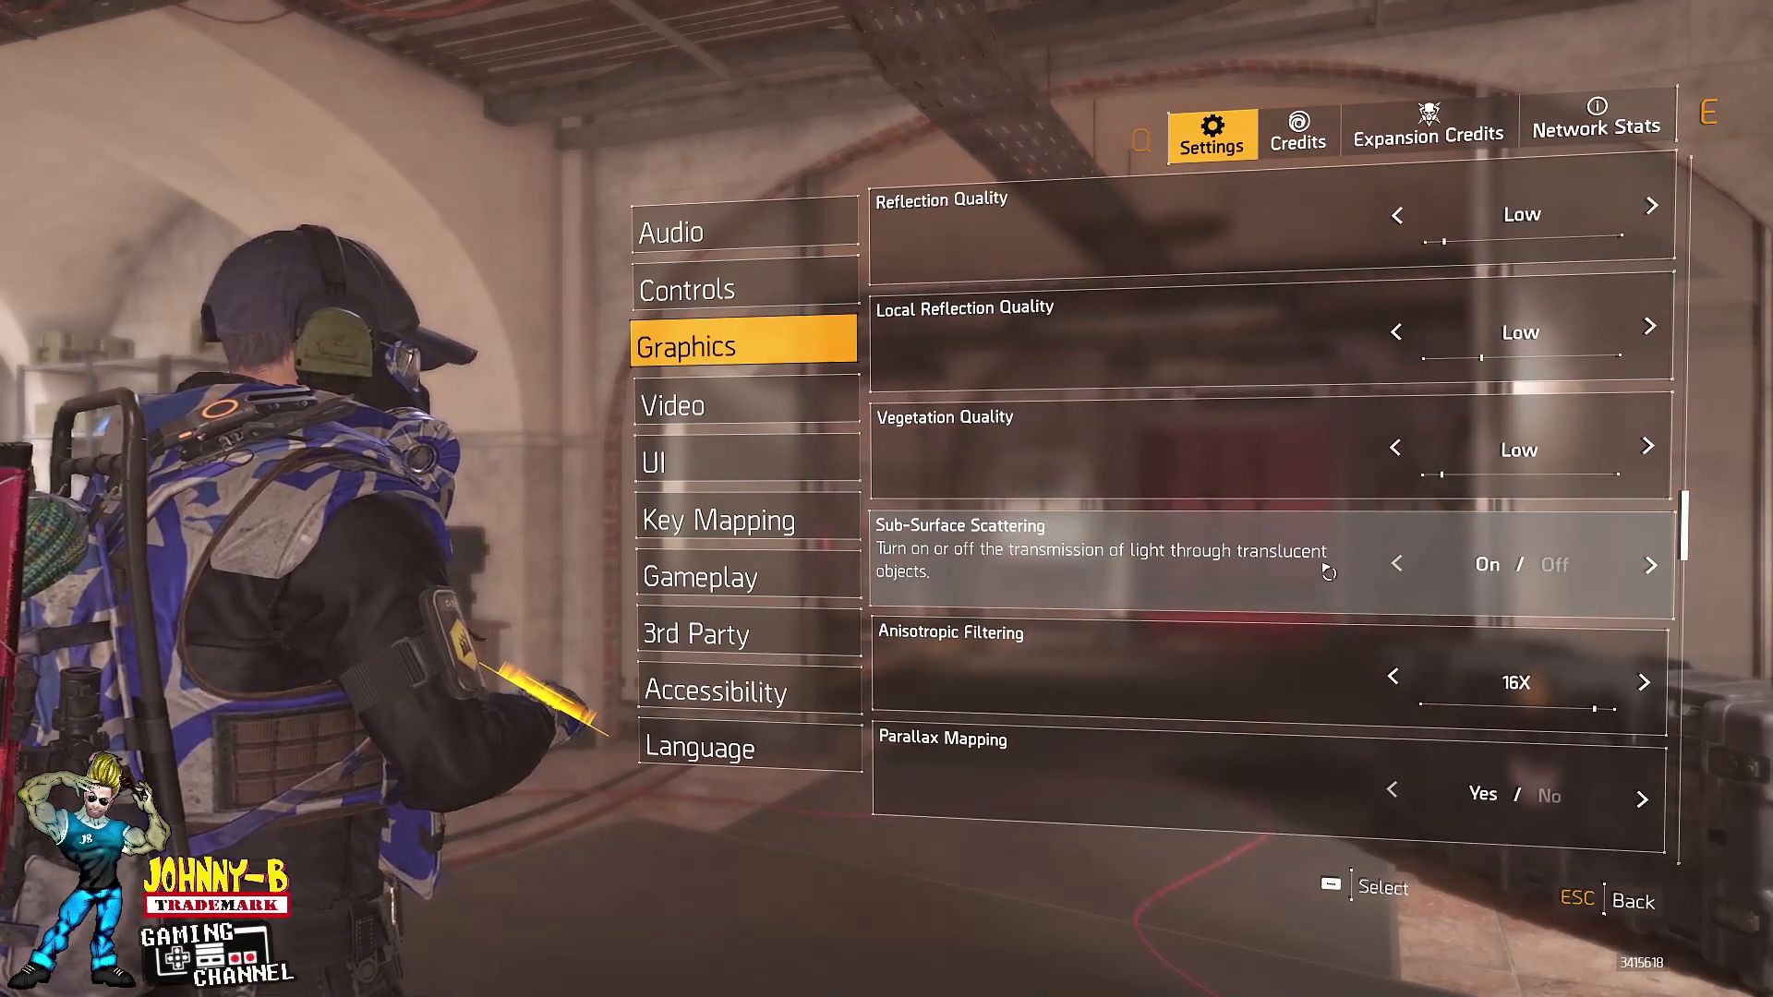
{"action": "scroll", "coordinate": [1331, 575], "scroll_direction": "down", "scroll_amount": 1}
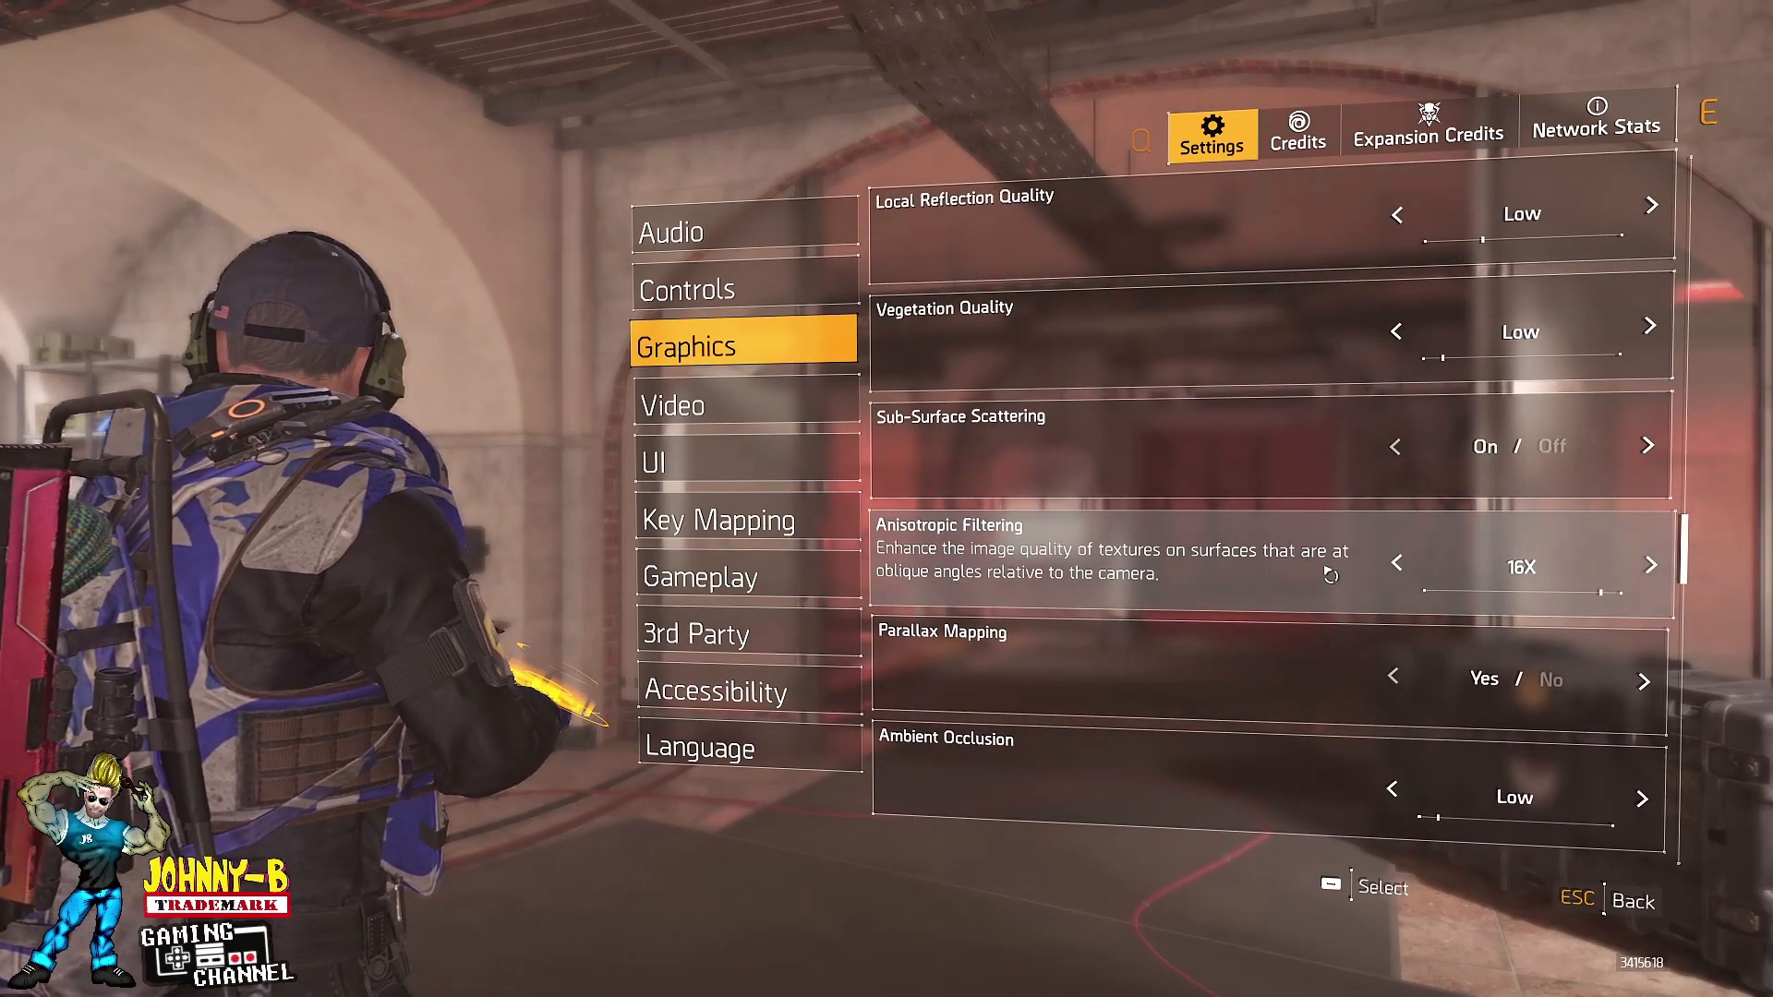
{"action": "scroll", "coordinate": [1331, 574], "scroll_direction": "down", "scroll_amount": 1}
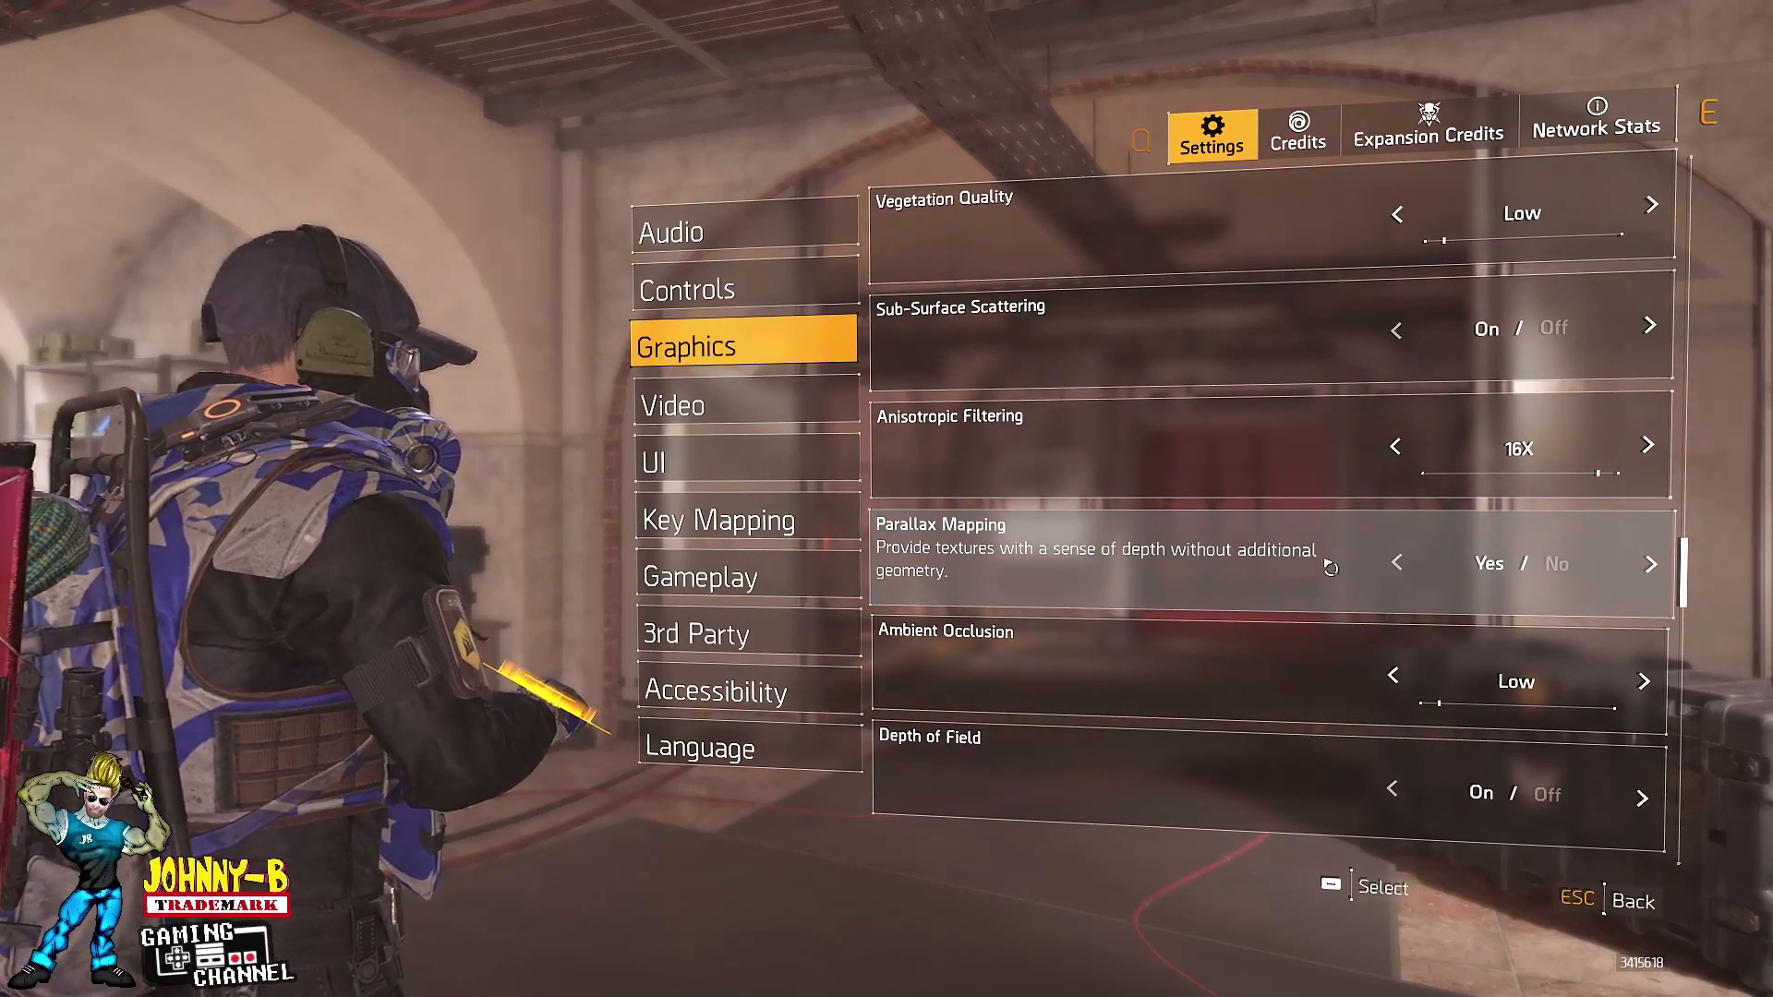
{"action": "scroll", "coordinate": [1330, 567], "scroll_direction": "down", "scroll_amount": 1}
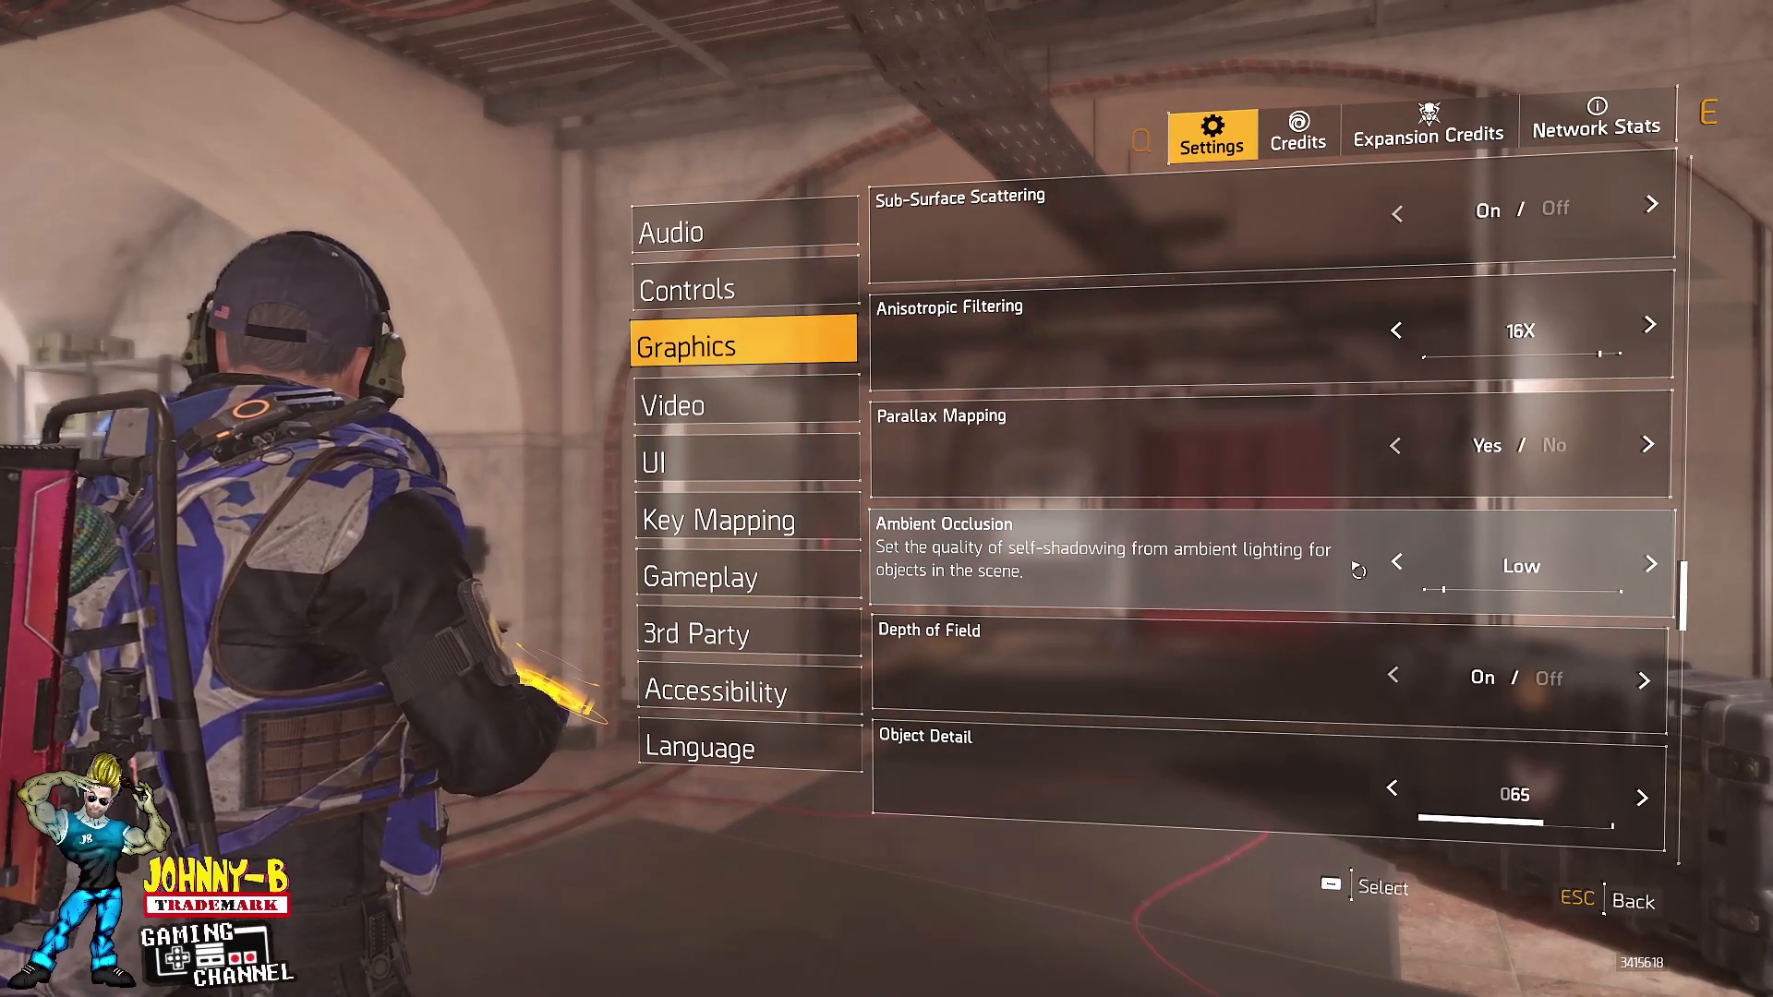
{"action": "scroll", "coordinate": [1327, 656], "scroll_direction": "down", "scroll_amount": 1}
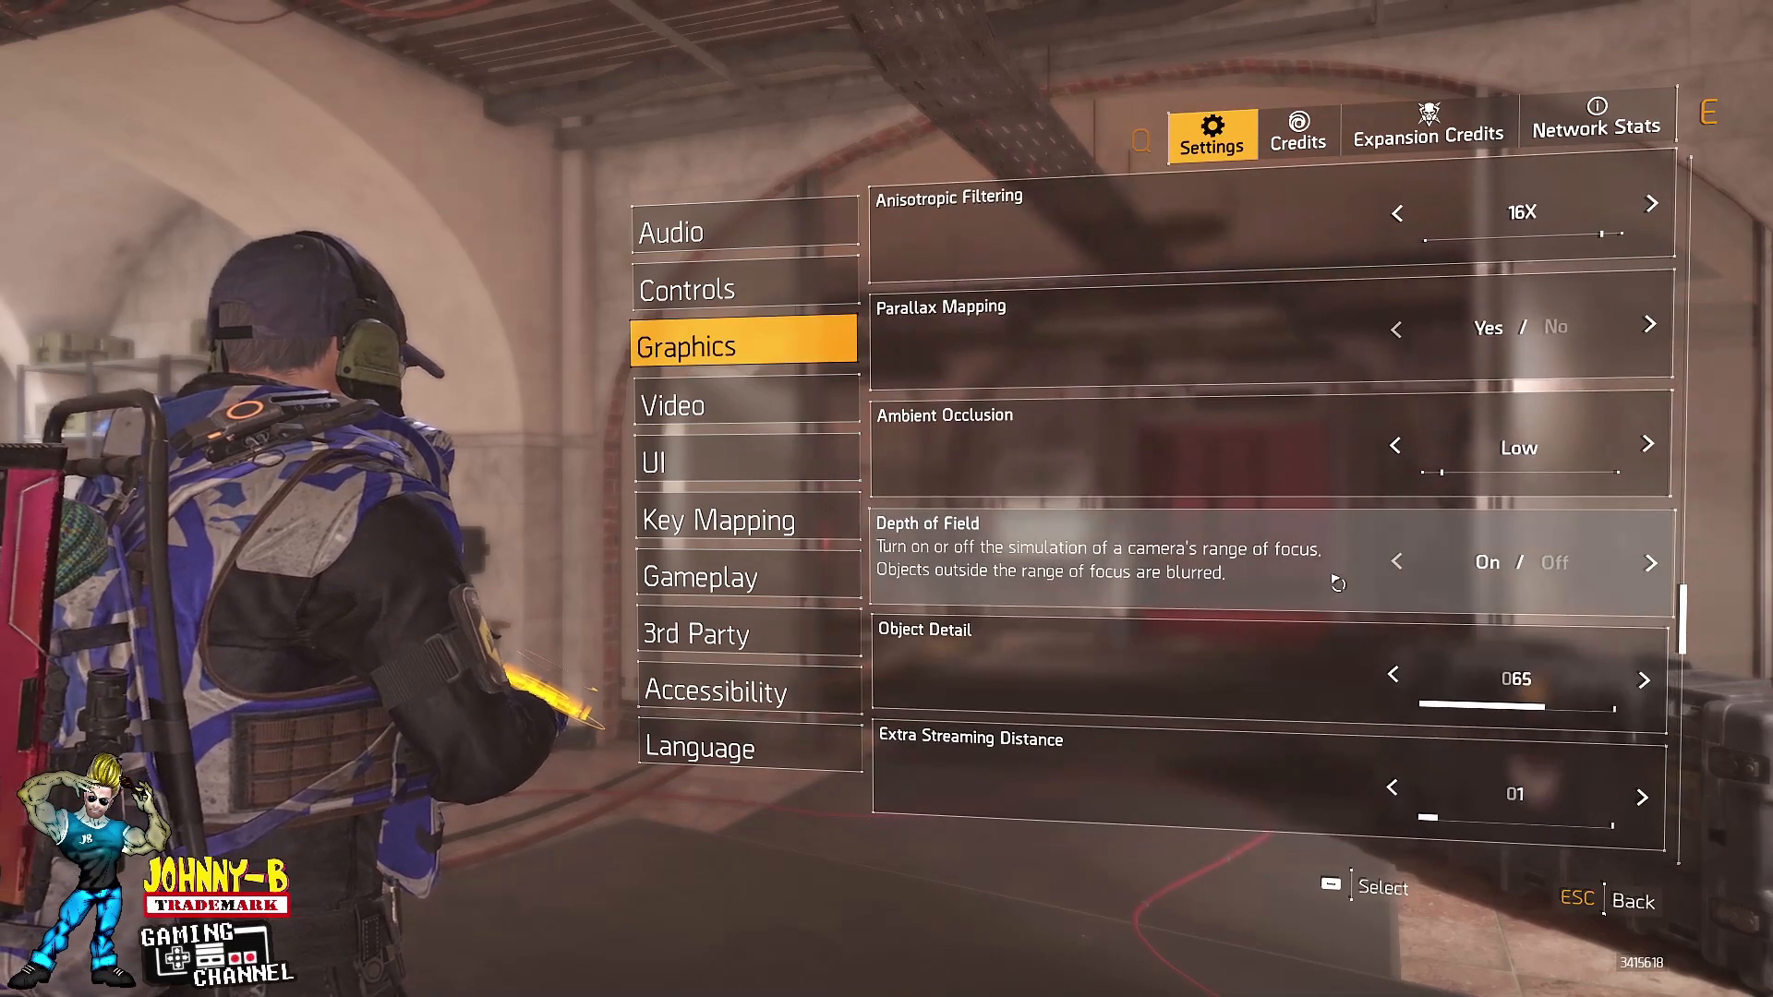
{"action": "scroll", "coordinate": [1339, 584], "scroll_direction": "down", "scroll_amount": 1}
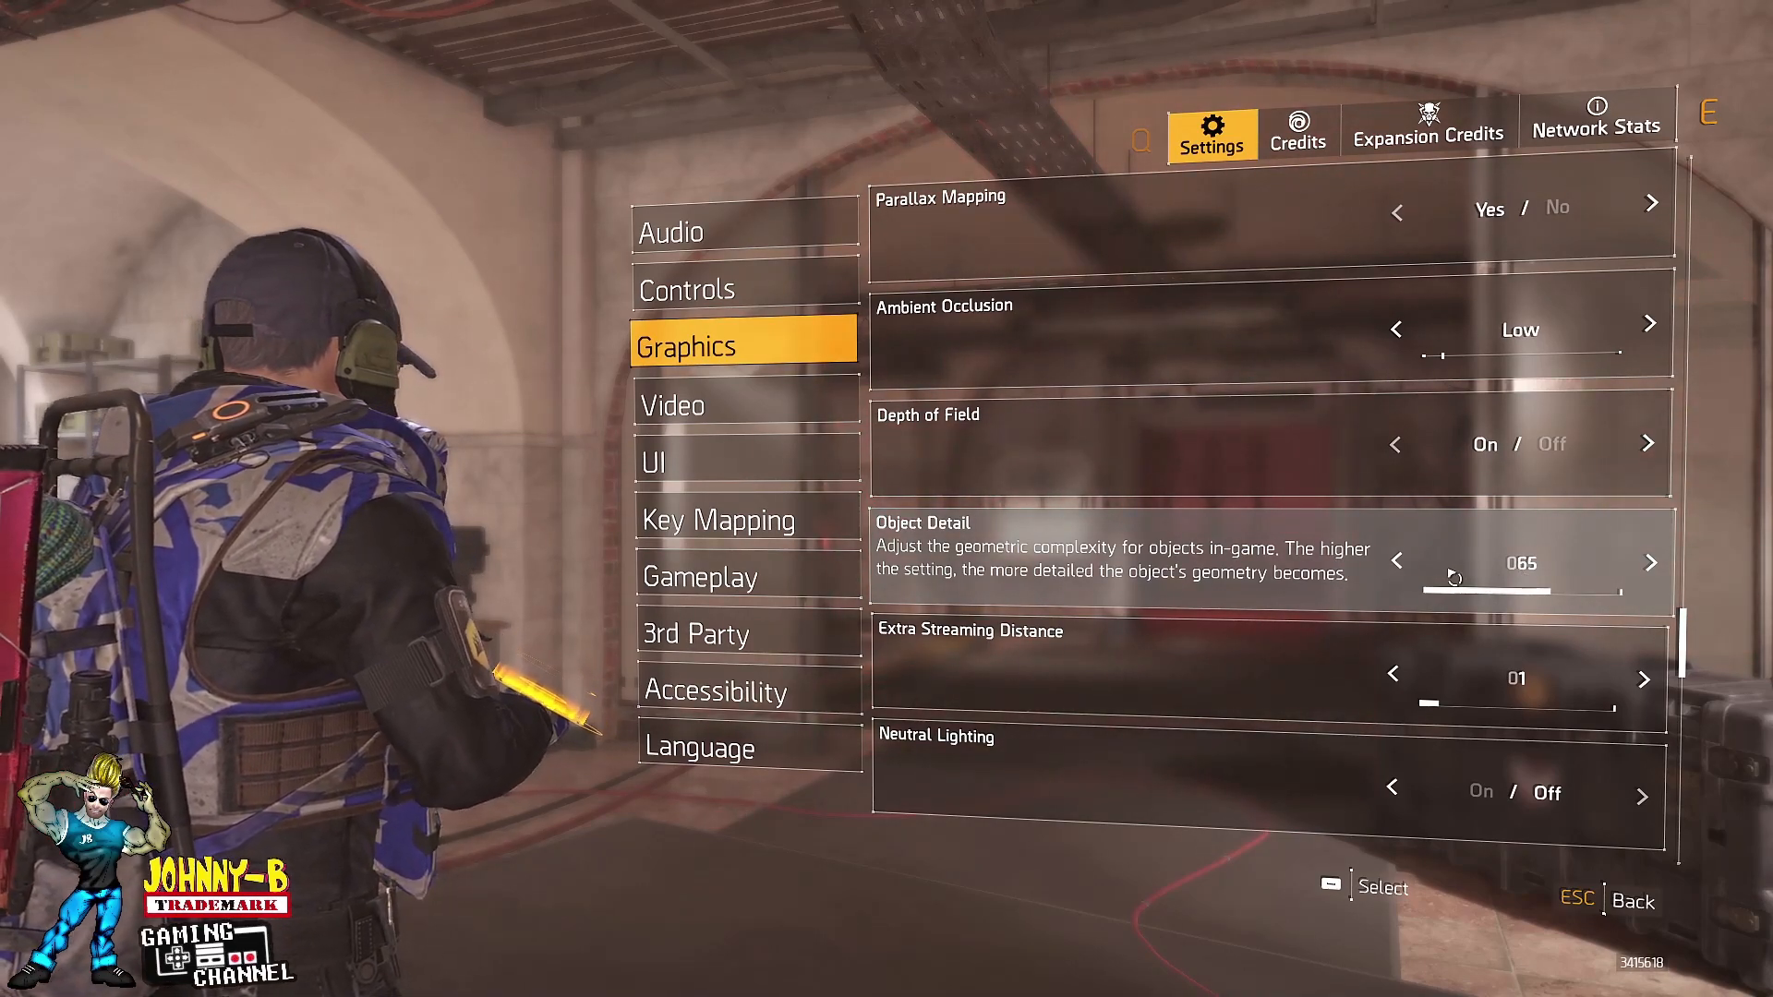
- Review the remaining Graphics options from Extra Streaming Distance through lens flare, vignette and water quality to High Resolution Sky Textures
{"action": "scroll", "coordinate": [1441, 577], "scroll_direction": "down", "scroll_amount": 1}
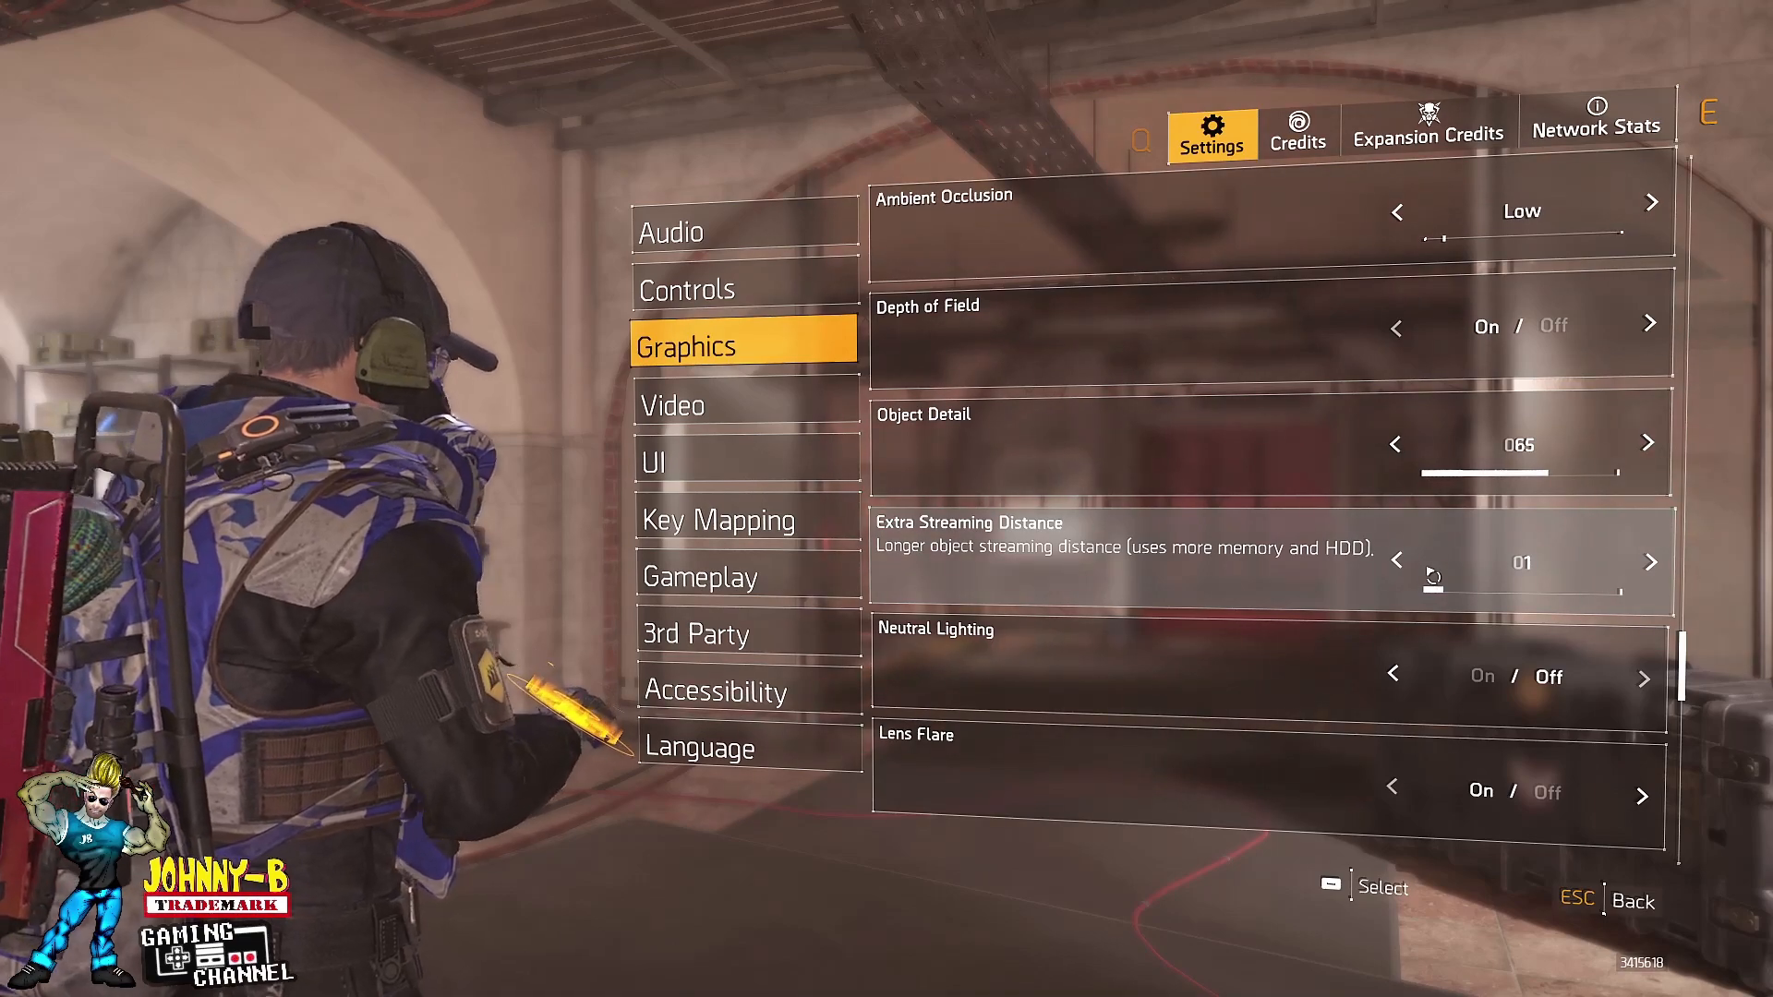
{"action": "scroll", "coordinate": [1394, 577], "scroll_direction": "down", "scroll_amount": 1}
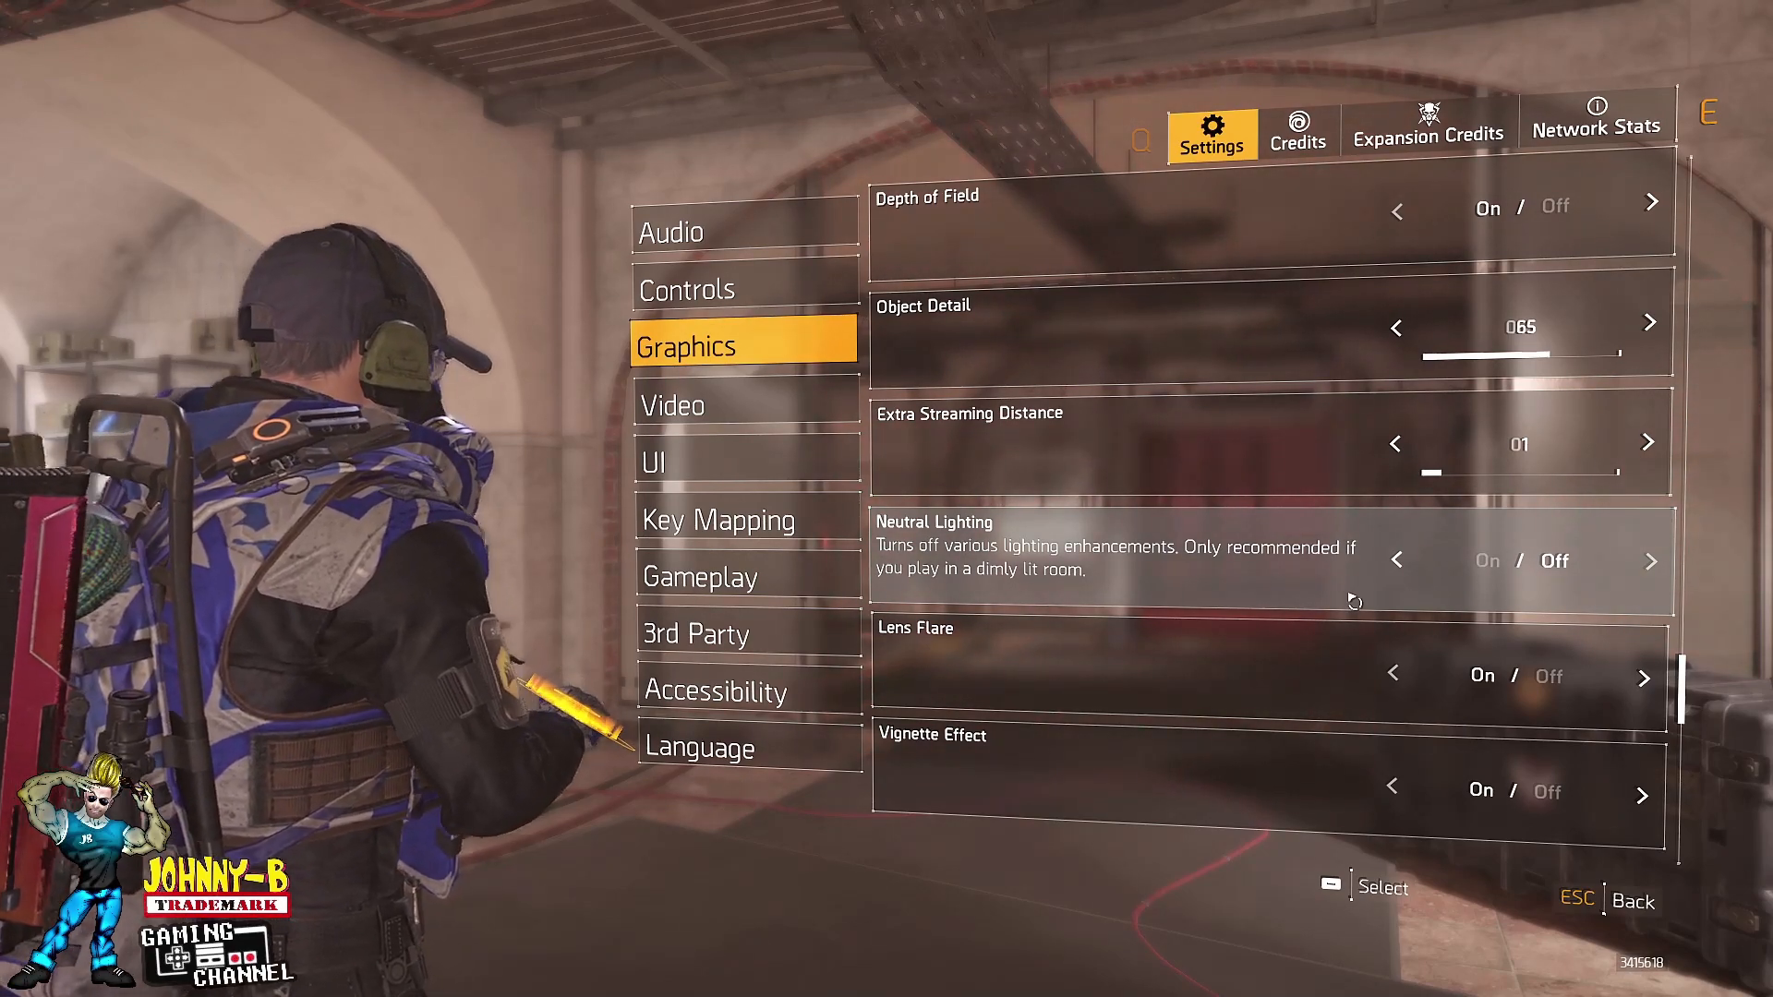
{"action": "scroll", "coordinate": [1380, 603], "scroll_direction": "down", "scroll_amount": 1}
{"action": "scroll", "coordinate": [1343, 589], "scroll_direction": "down", "scroll_amount": 1}
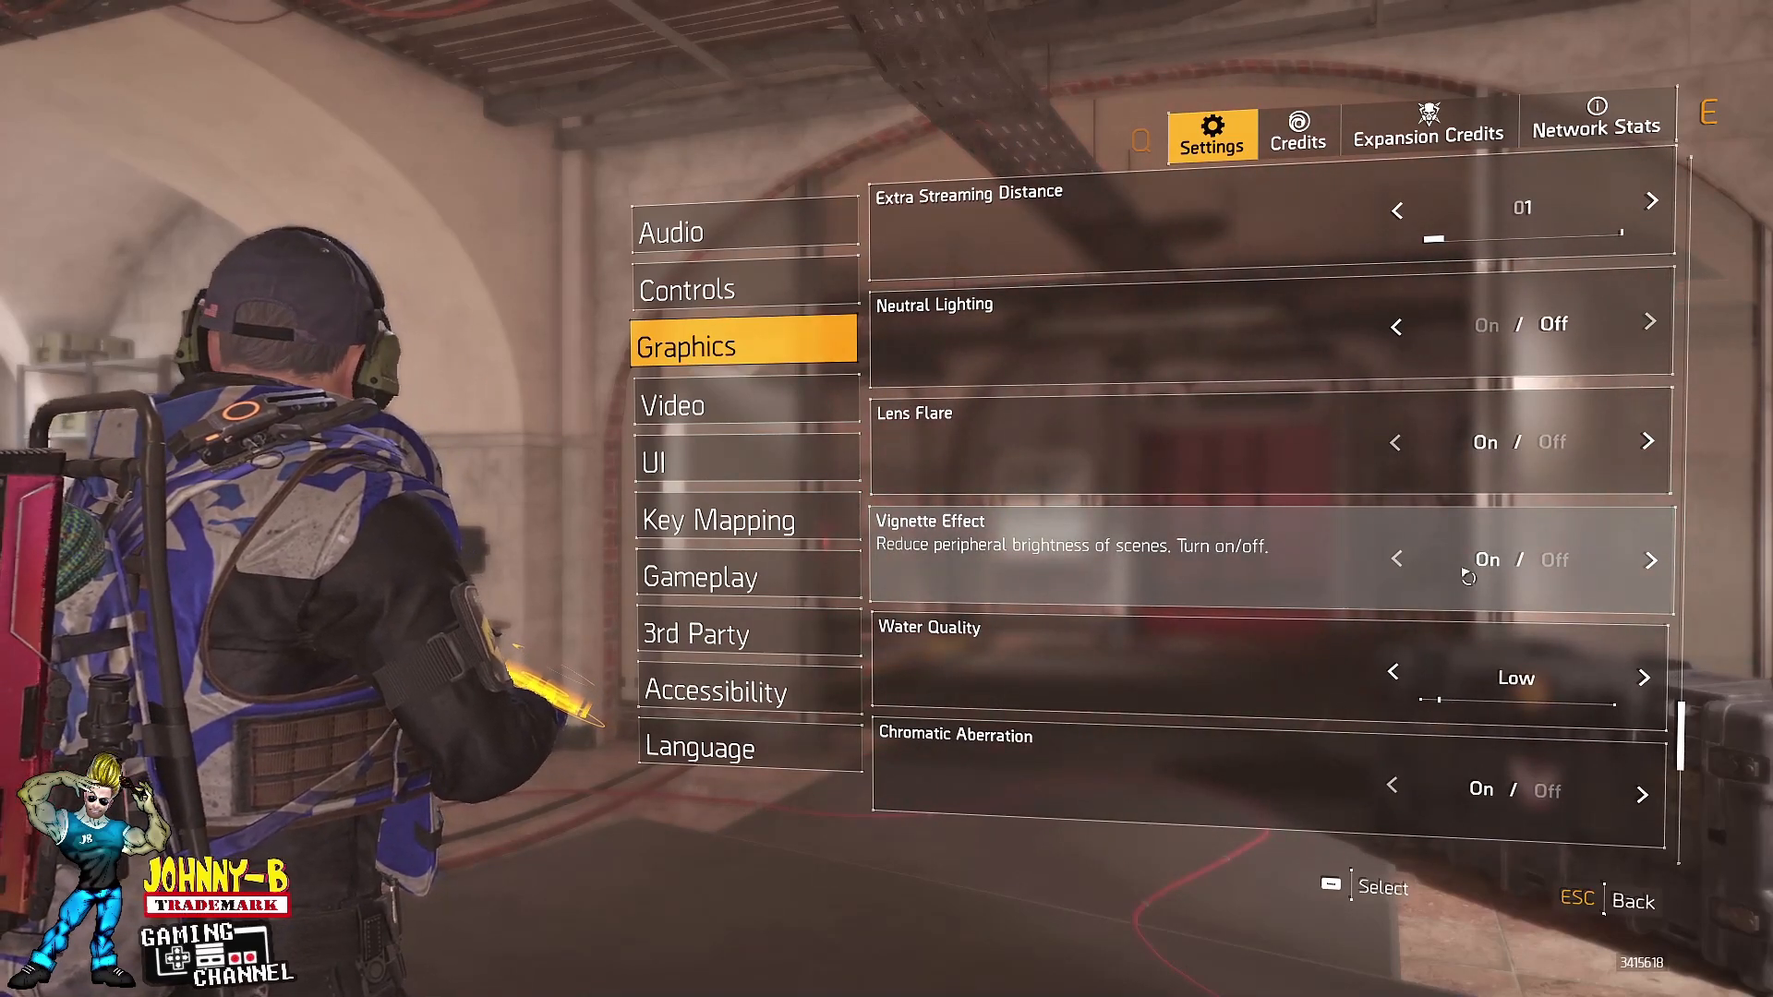
{"action": "scroll", "coordinate": [1337, 572], "scroll_direction": "down", "scroll_amount": 1}
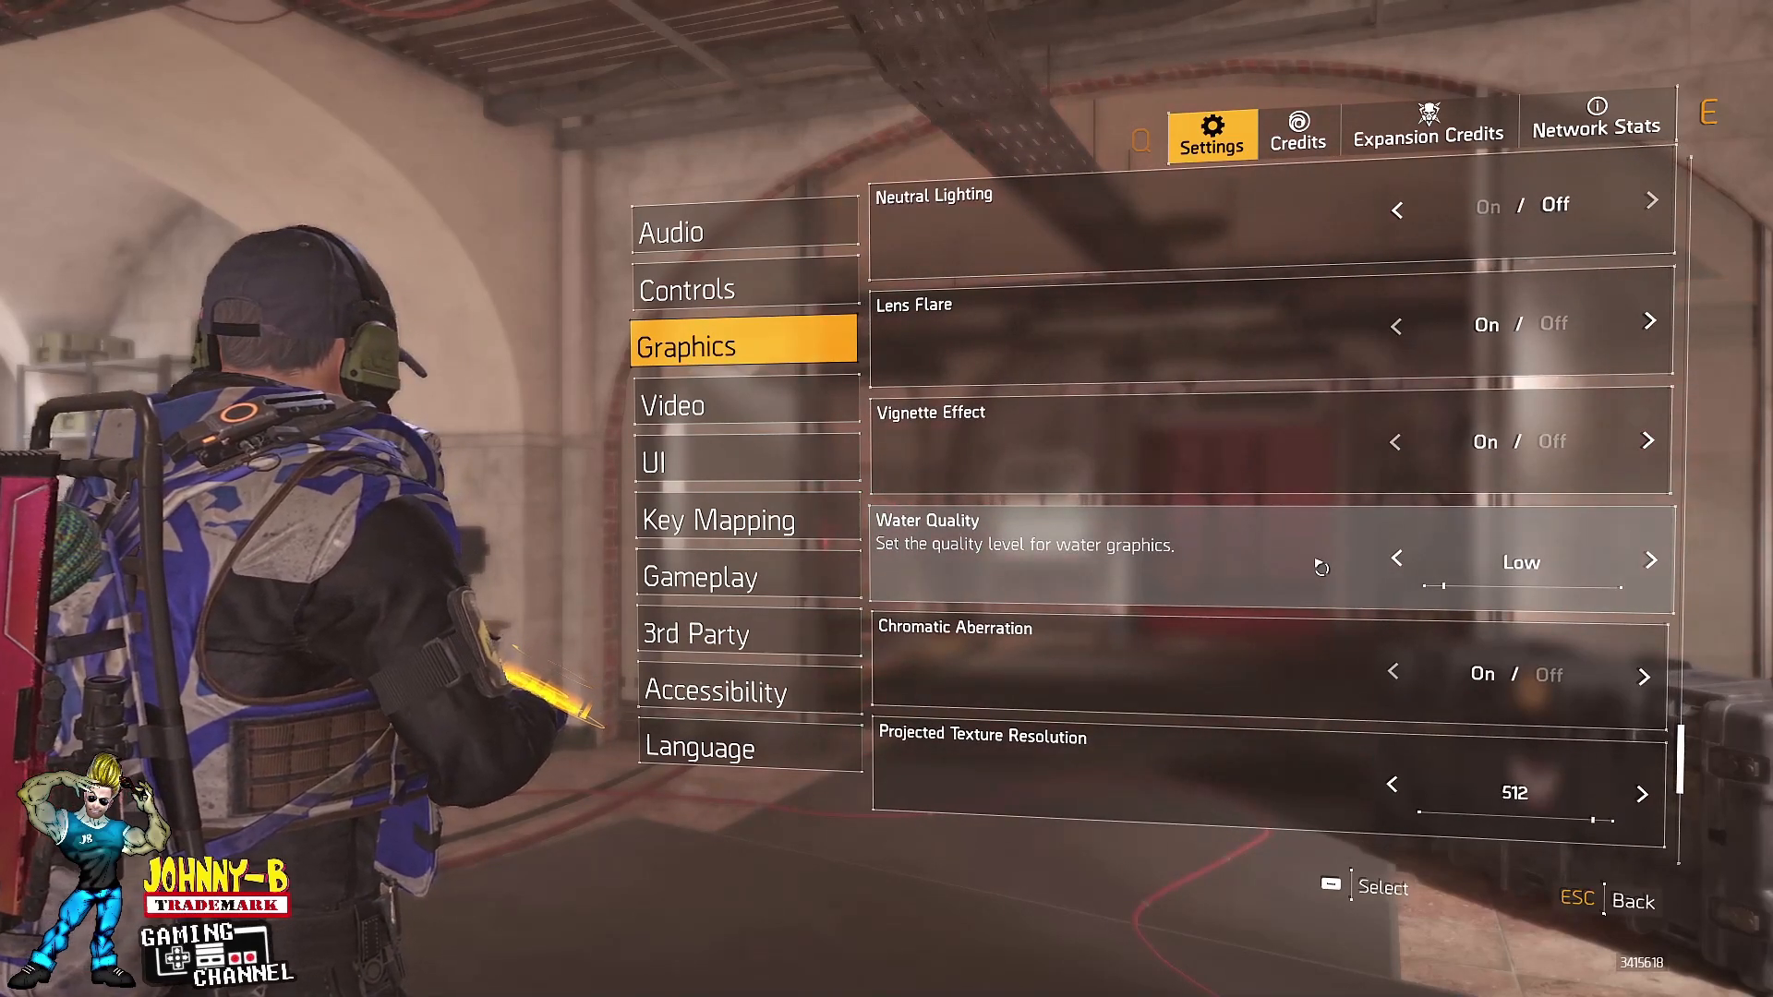
{"action": "scroll", "coordinate": [1322, 567], "scroll_direction": "down", "scroll_amount": 1}
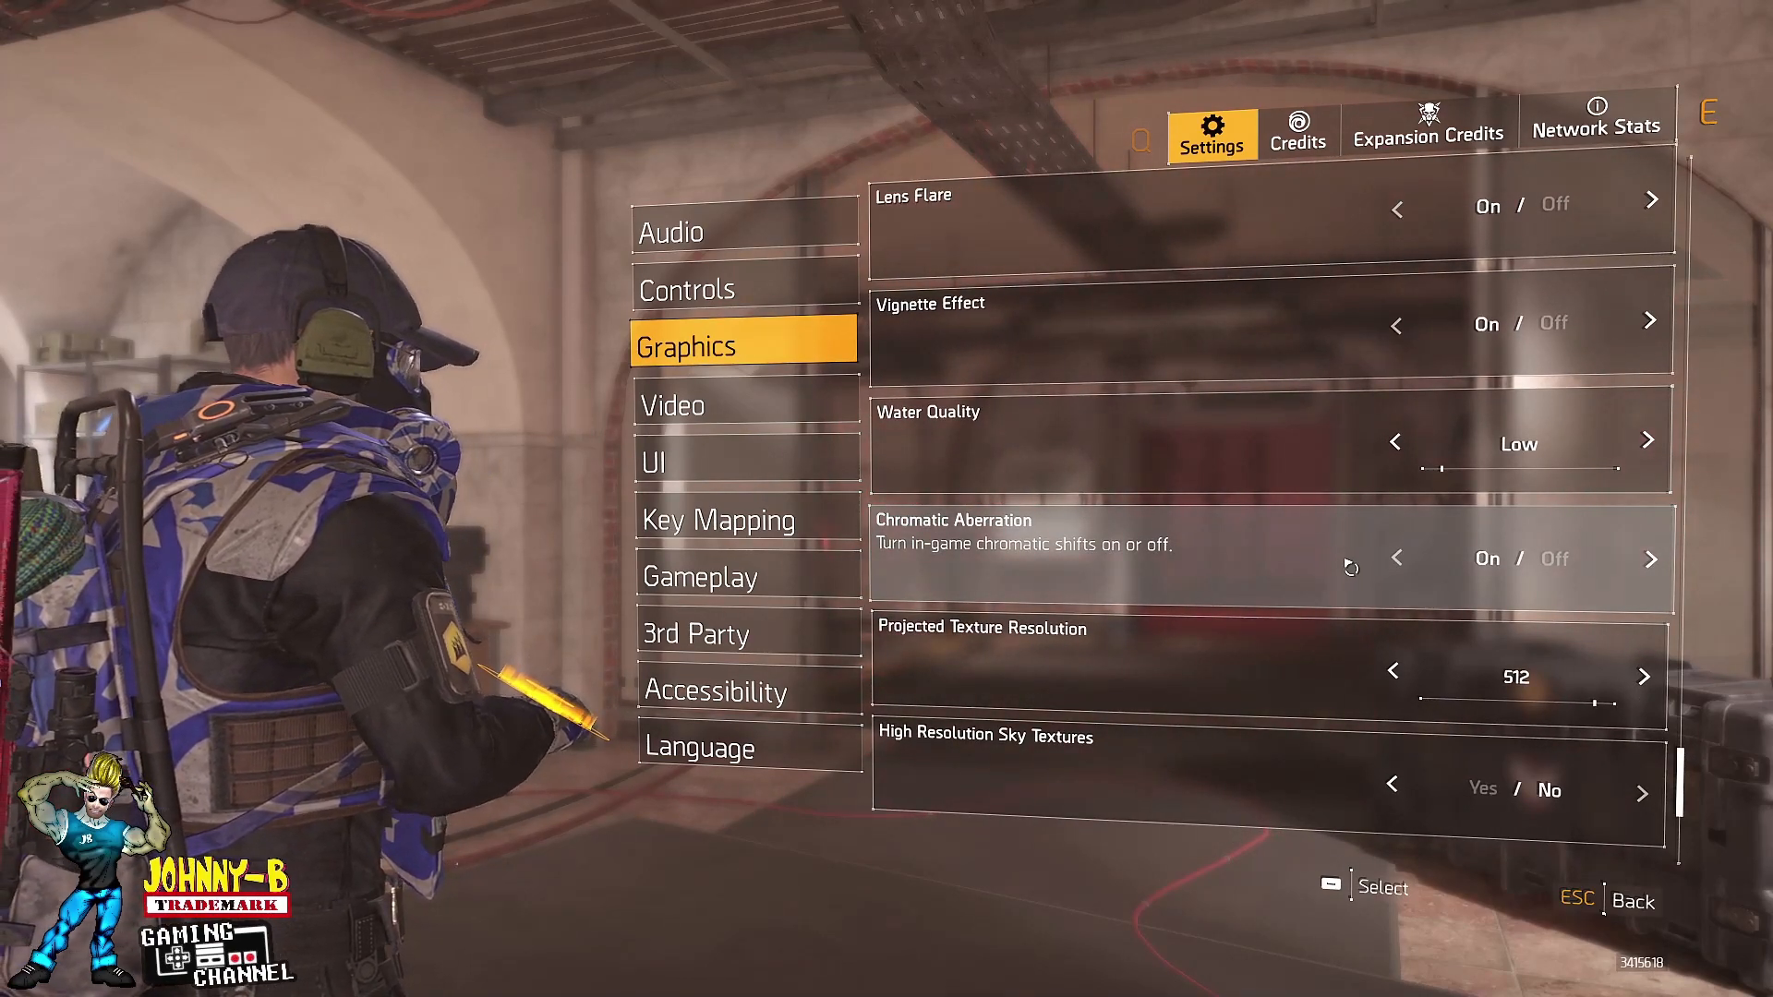
{"action": "scroll", "coordinate": [1354, 567], "scroll_direction": "down", "scroll_amount": 1}
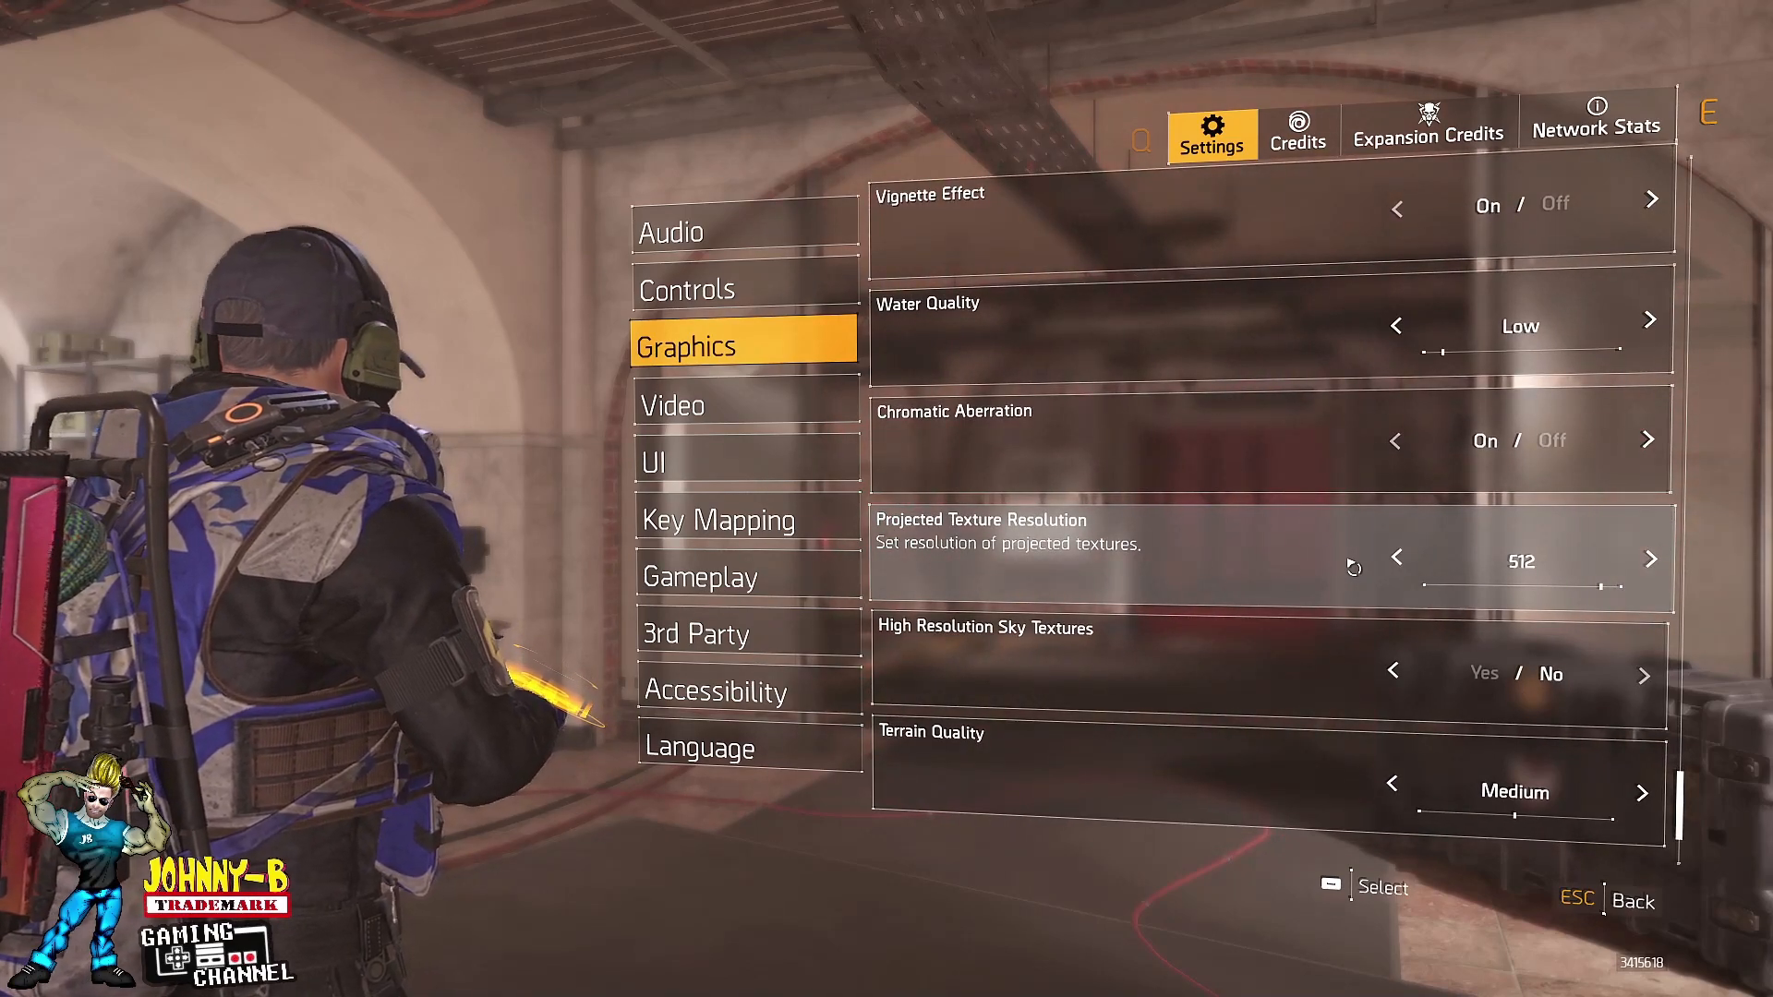
{"action": "scroll", "coordinate": [1353, 567], "scroll_direction": "down", "scroll_amount": 1}
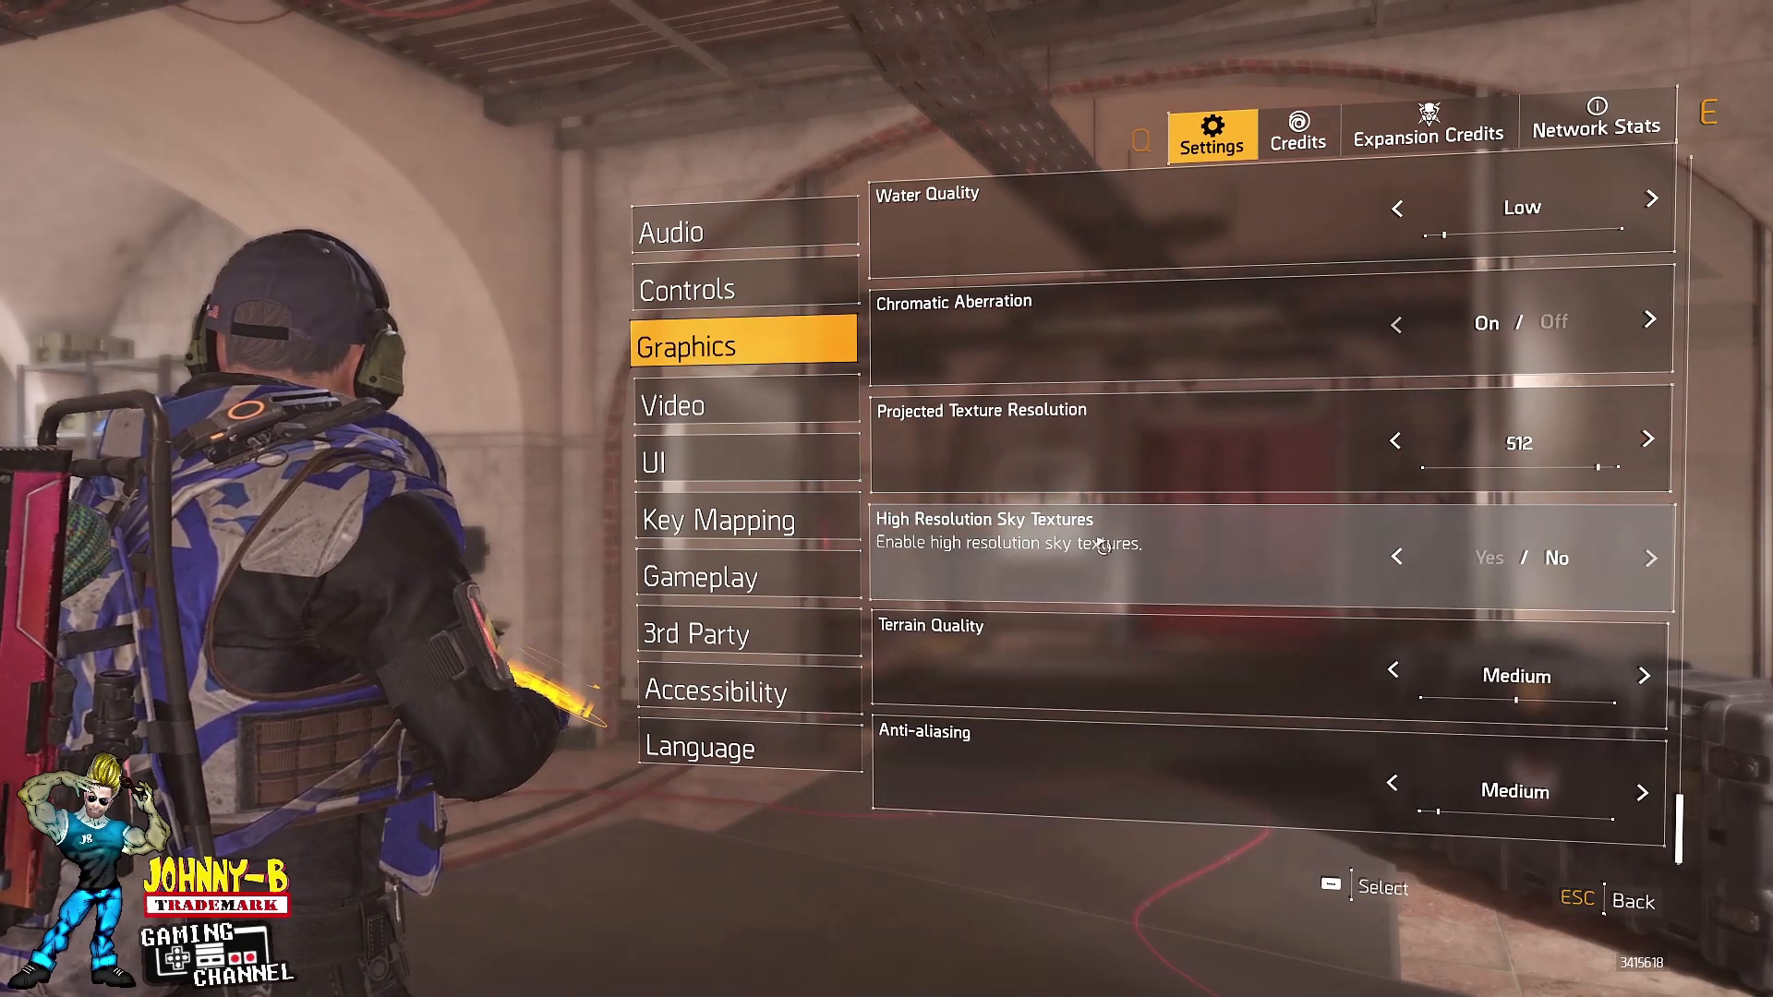
- Open the Video settings and examine the window mode, resolution, refresh rate, monitor and reduced latency options
{"action": "left_click", "coordinate": [785, 411]}
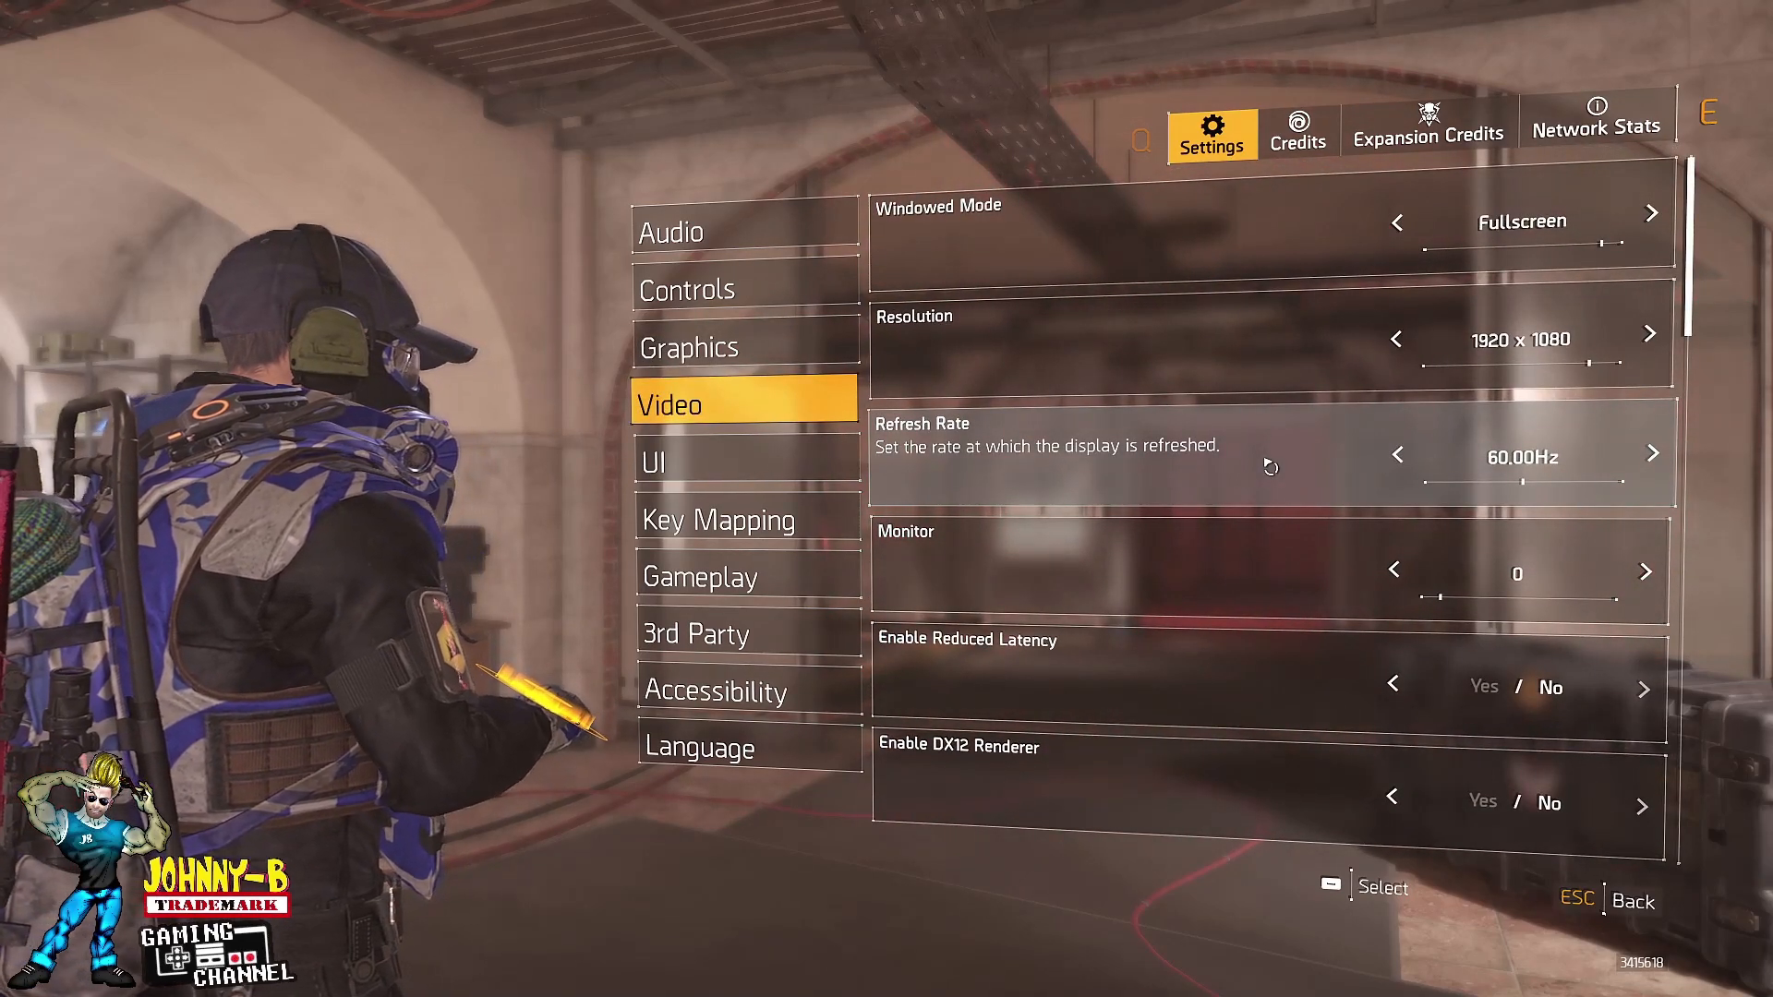
{"action": "scroll", "coordinate": [1267, 462], "scroll_direction": "down", "scroll_amount": 1}
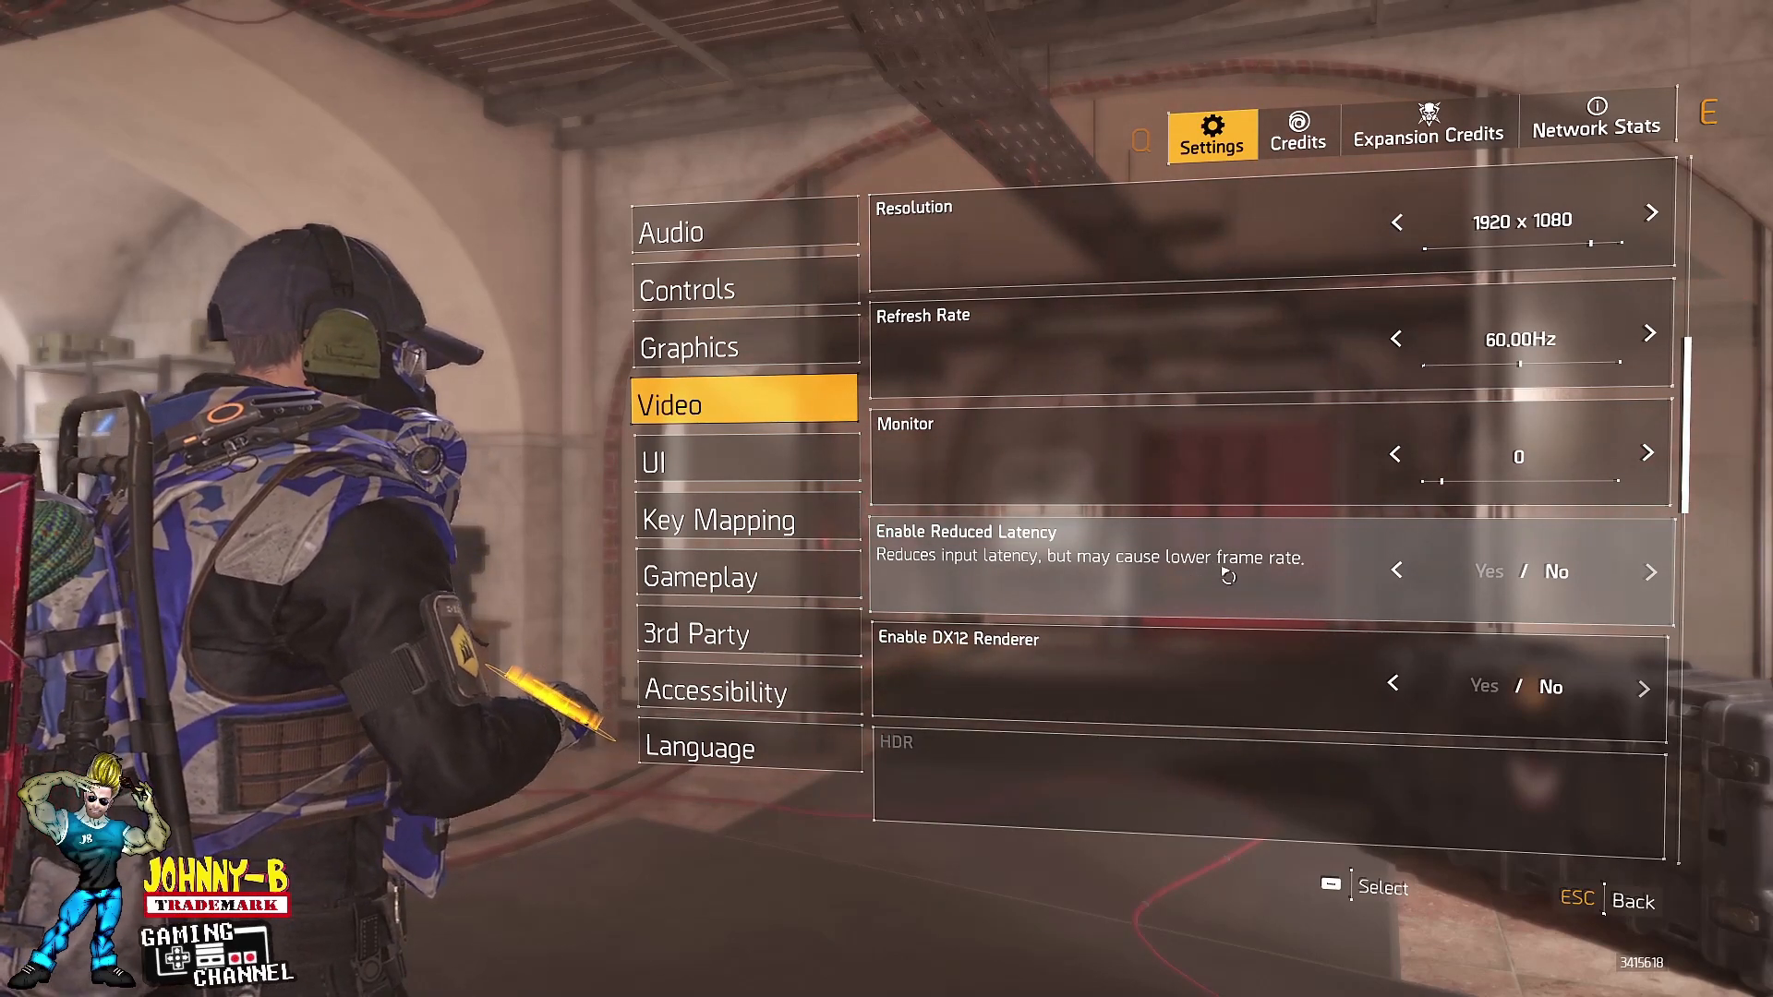
{"action": "scroll", "coordinate": [1219, 577], "scroll_direction": "up", "scroll_amount": 1}
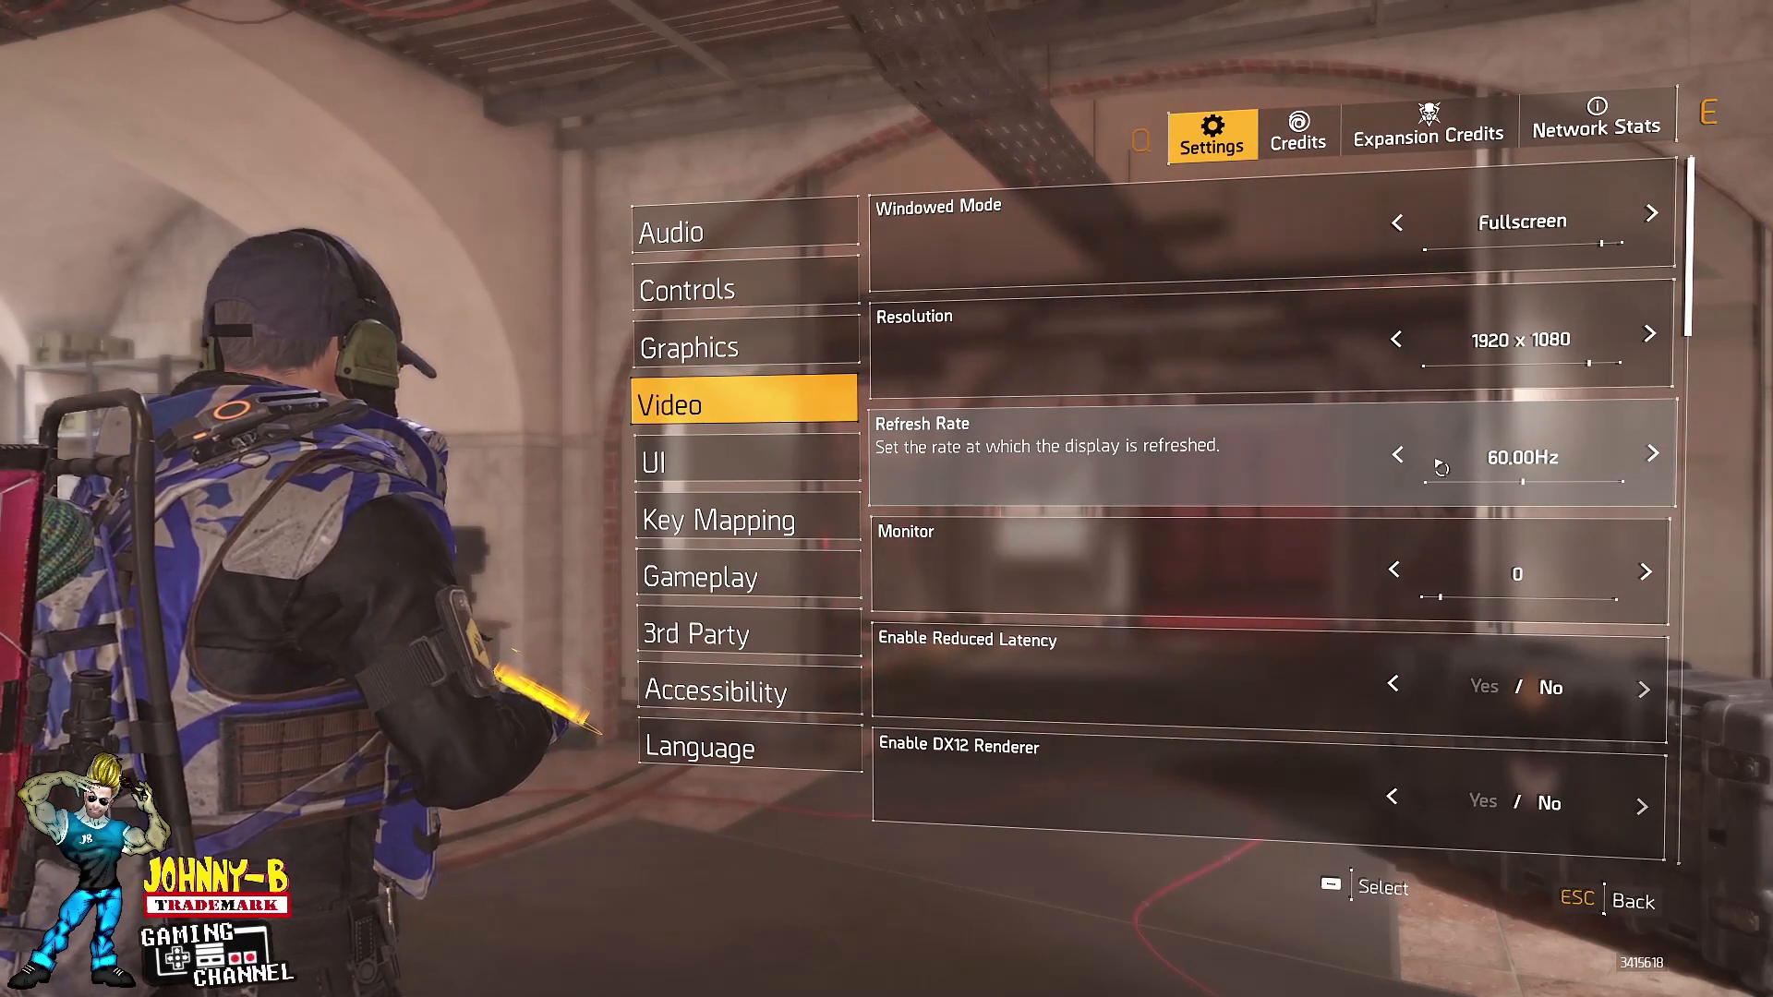
- Try the 59.94Hz refresh rate, return it to 60.00Hz, and leave the Video settings
{"action": "left_click", "coordinate": [1400, 462]}
{"action": "left_click", "coordinate": [1400, 462]}
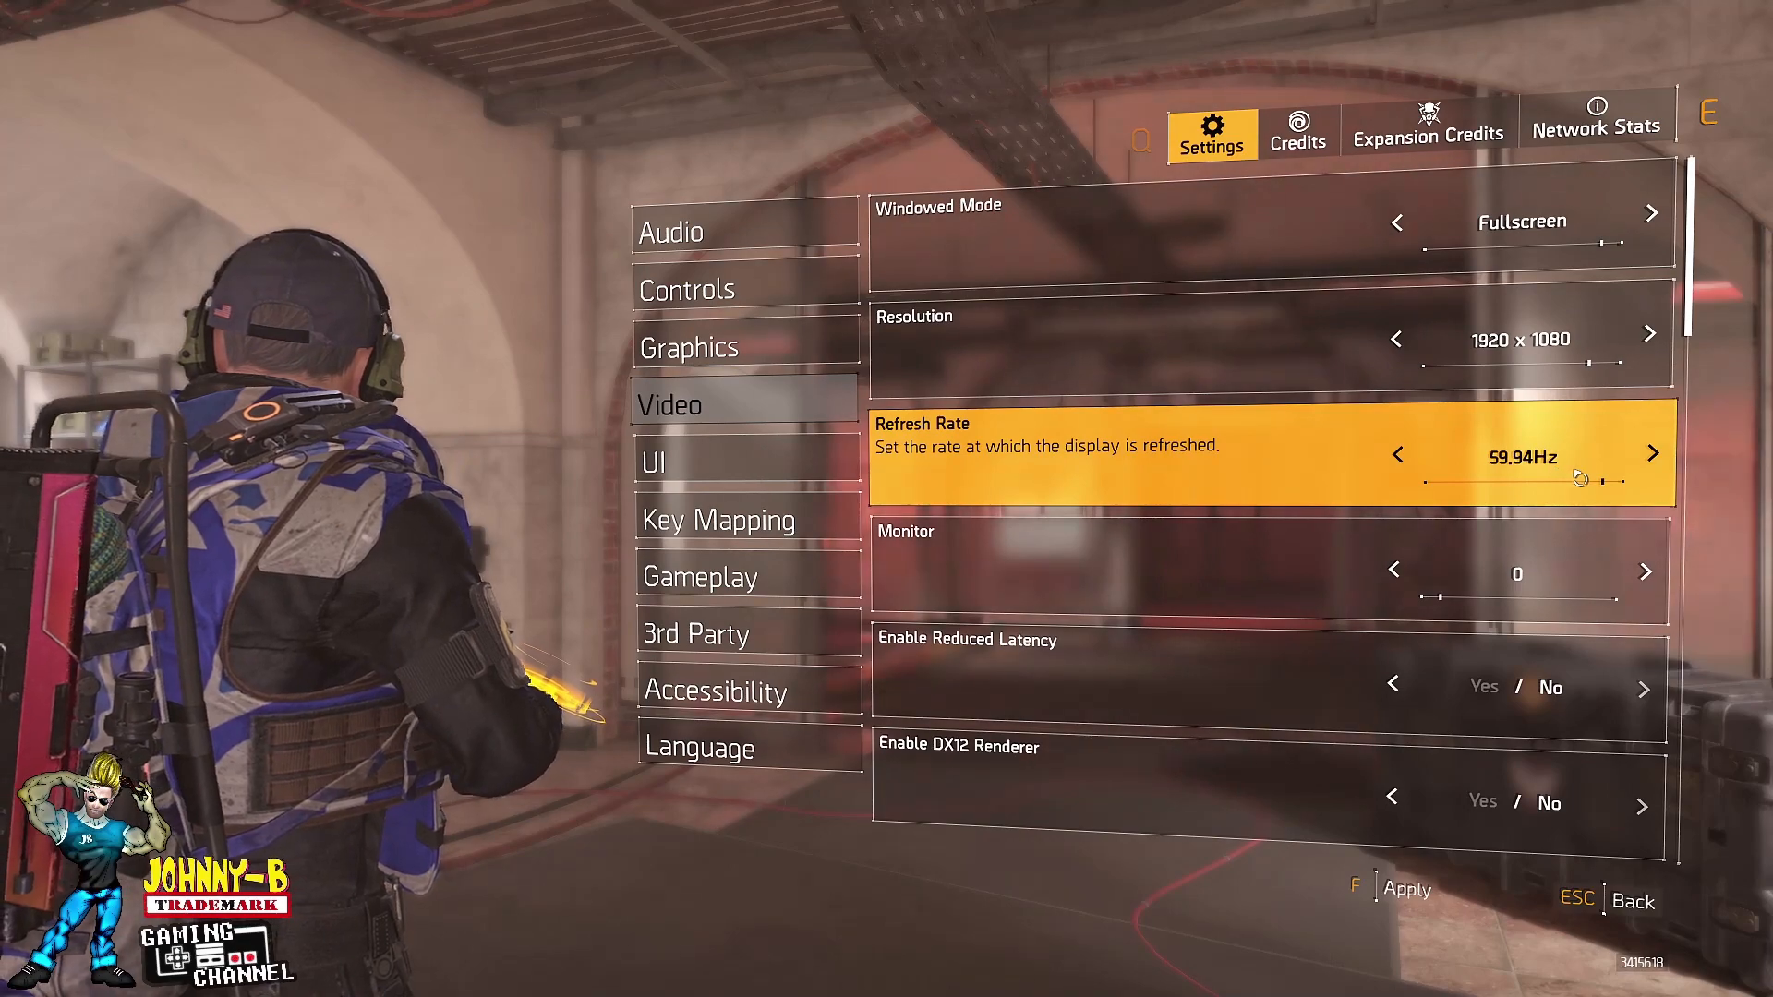
{"action": "left_click", "coordinate": [1654, 462]}
{"action": "left_click", "coordinate": [1653, 462]}
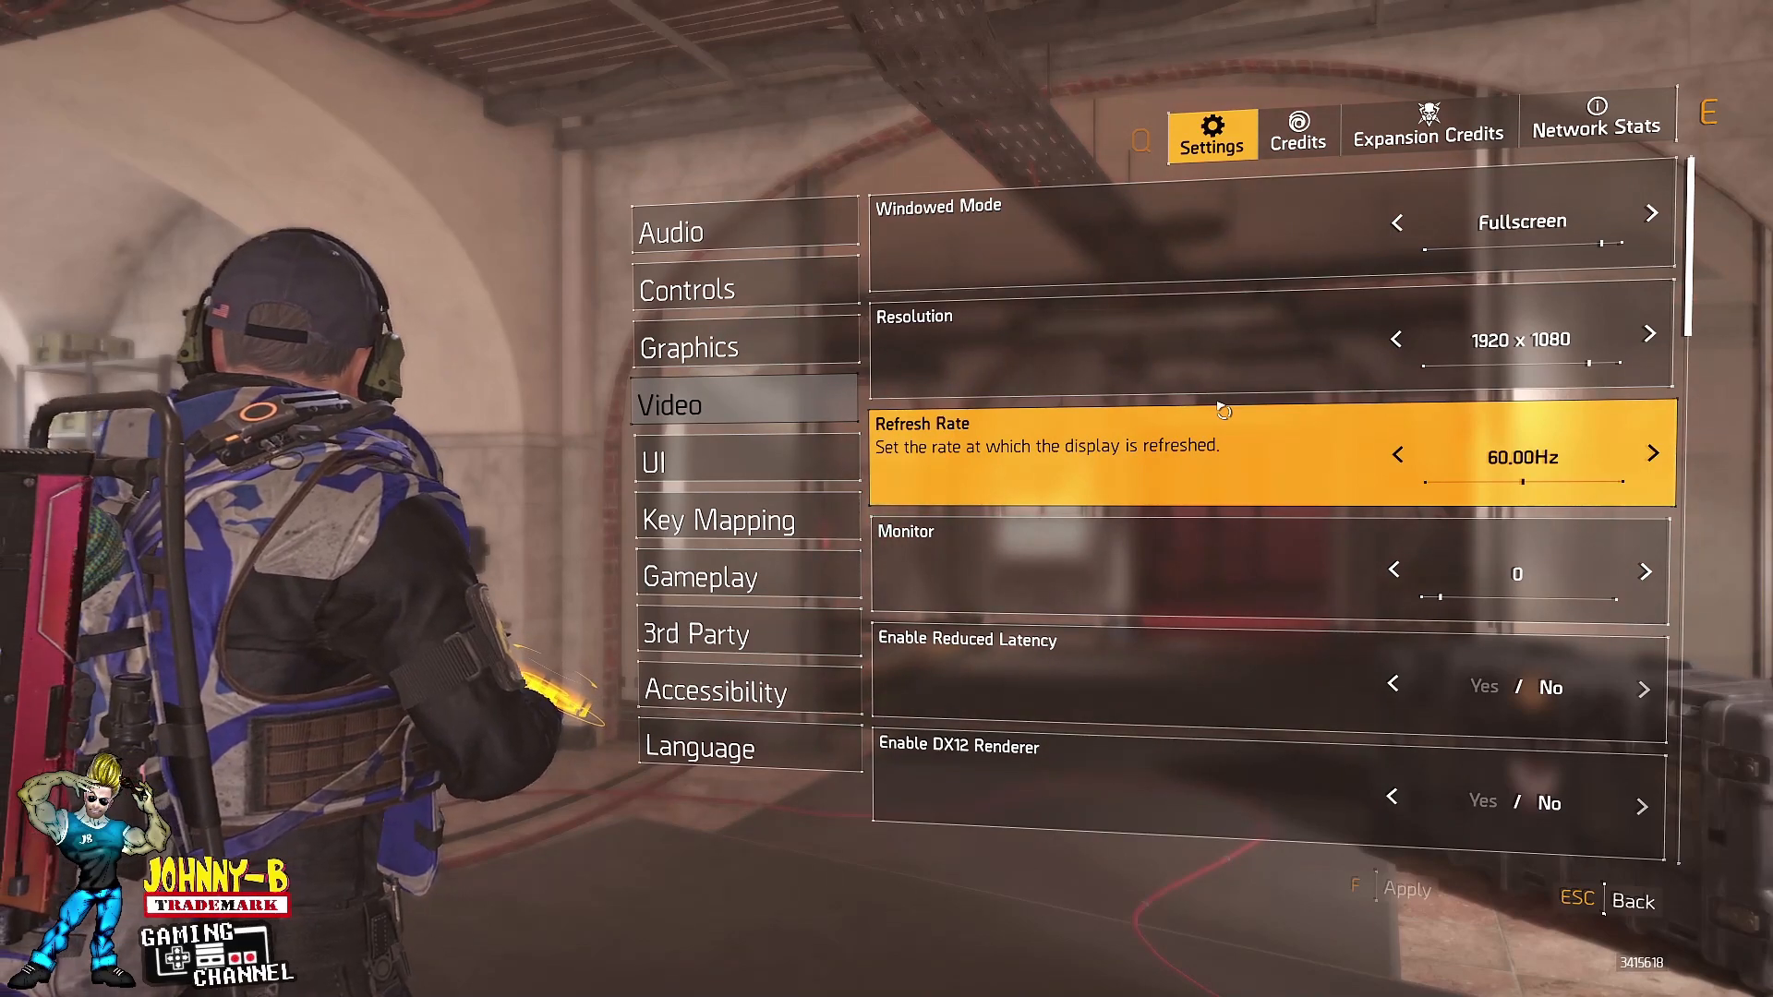
{"action": "key", "text": "Escape"}
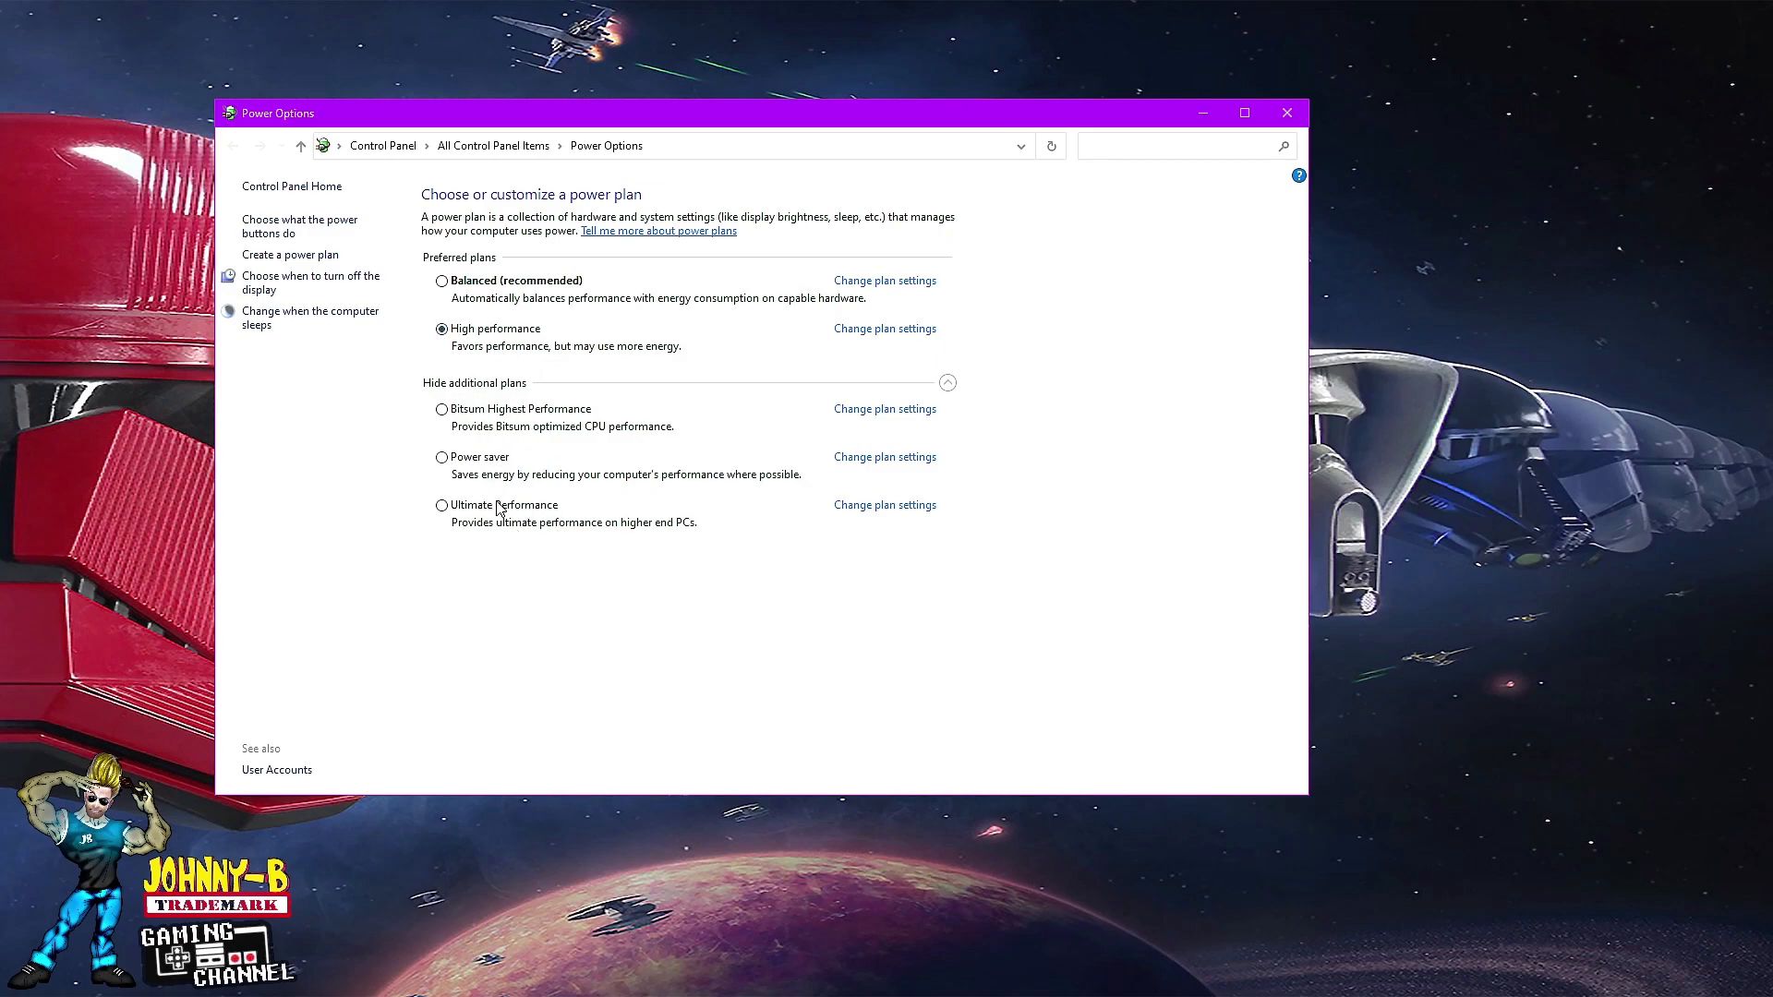
- In Windows Power Options, open the High performance plan's advanced settings and check the hard disk turn-off time, then collapse that group
{"action": "left_click", "coordinate": [852, 338]}
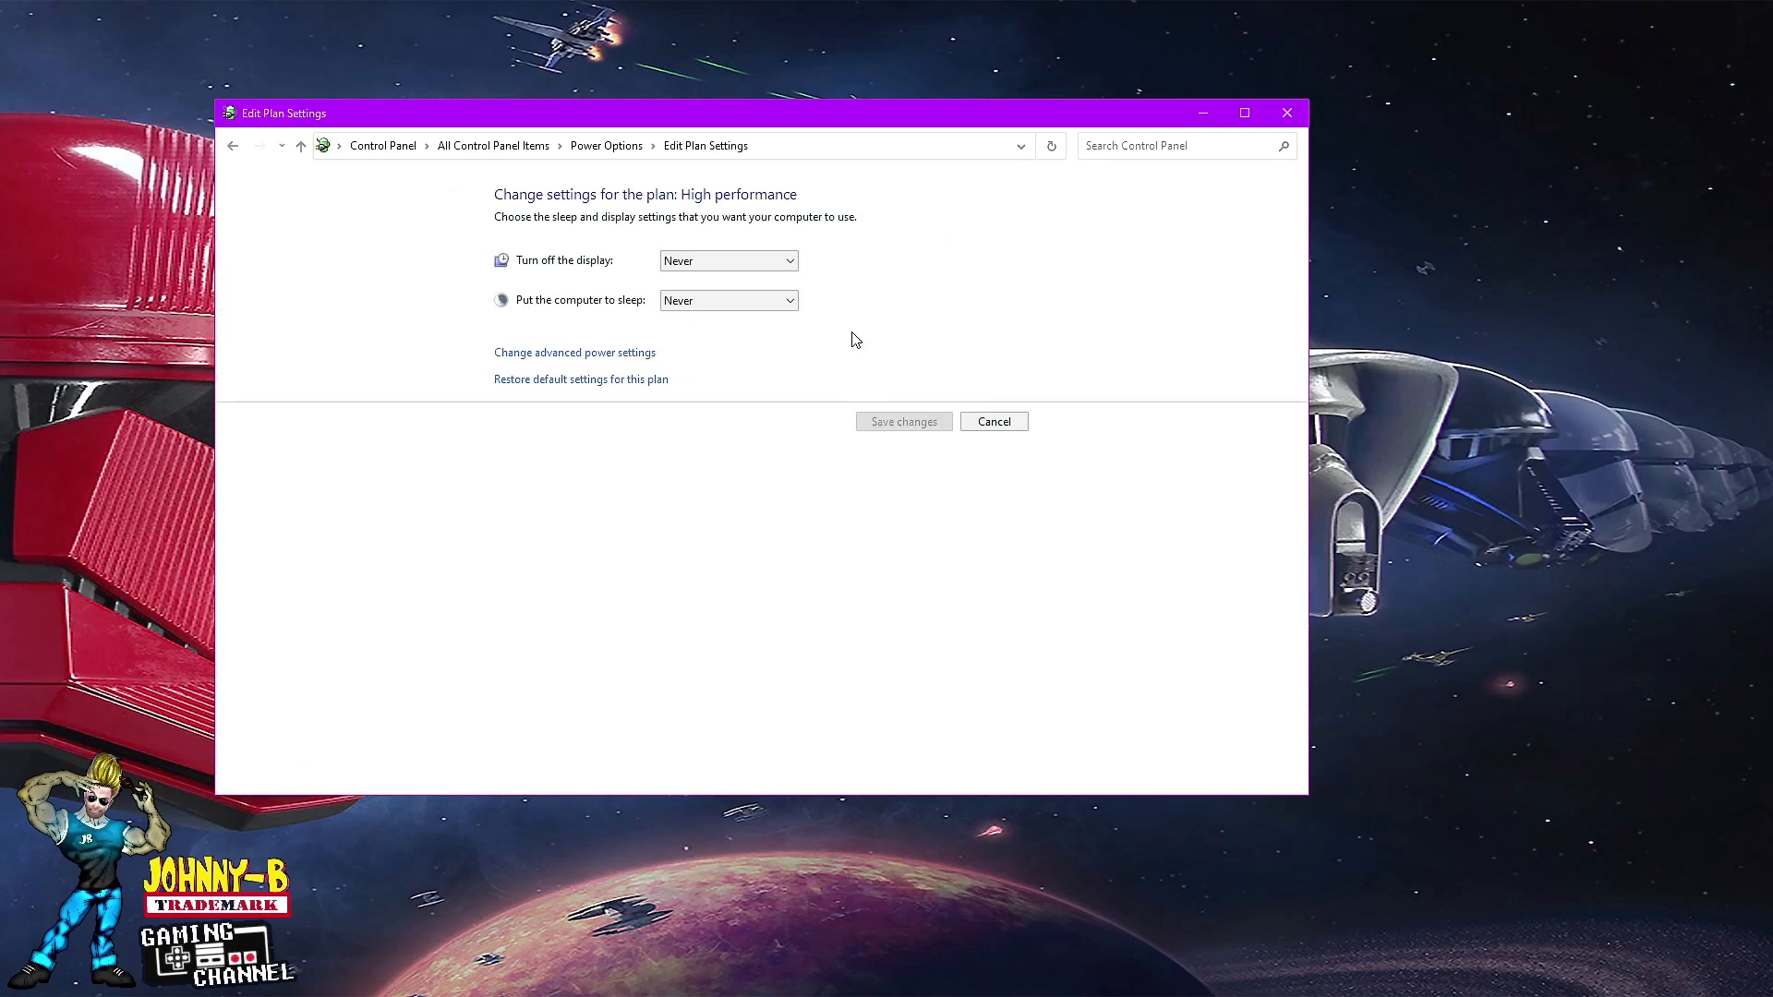
{"action": "left_click", "coordinate": [576, 354]}
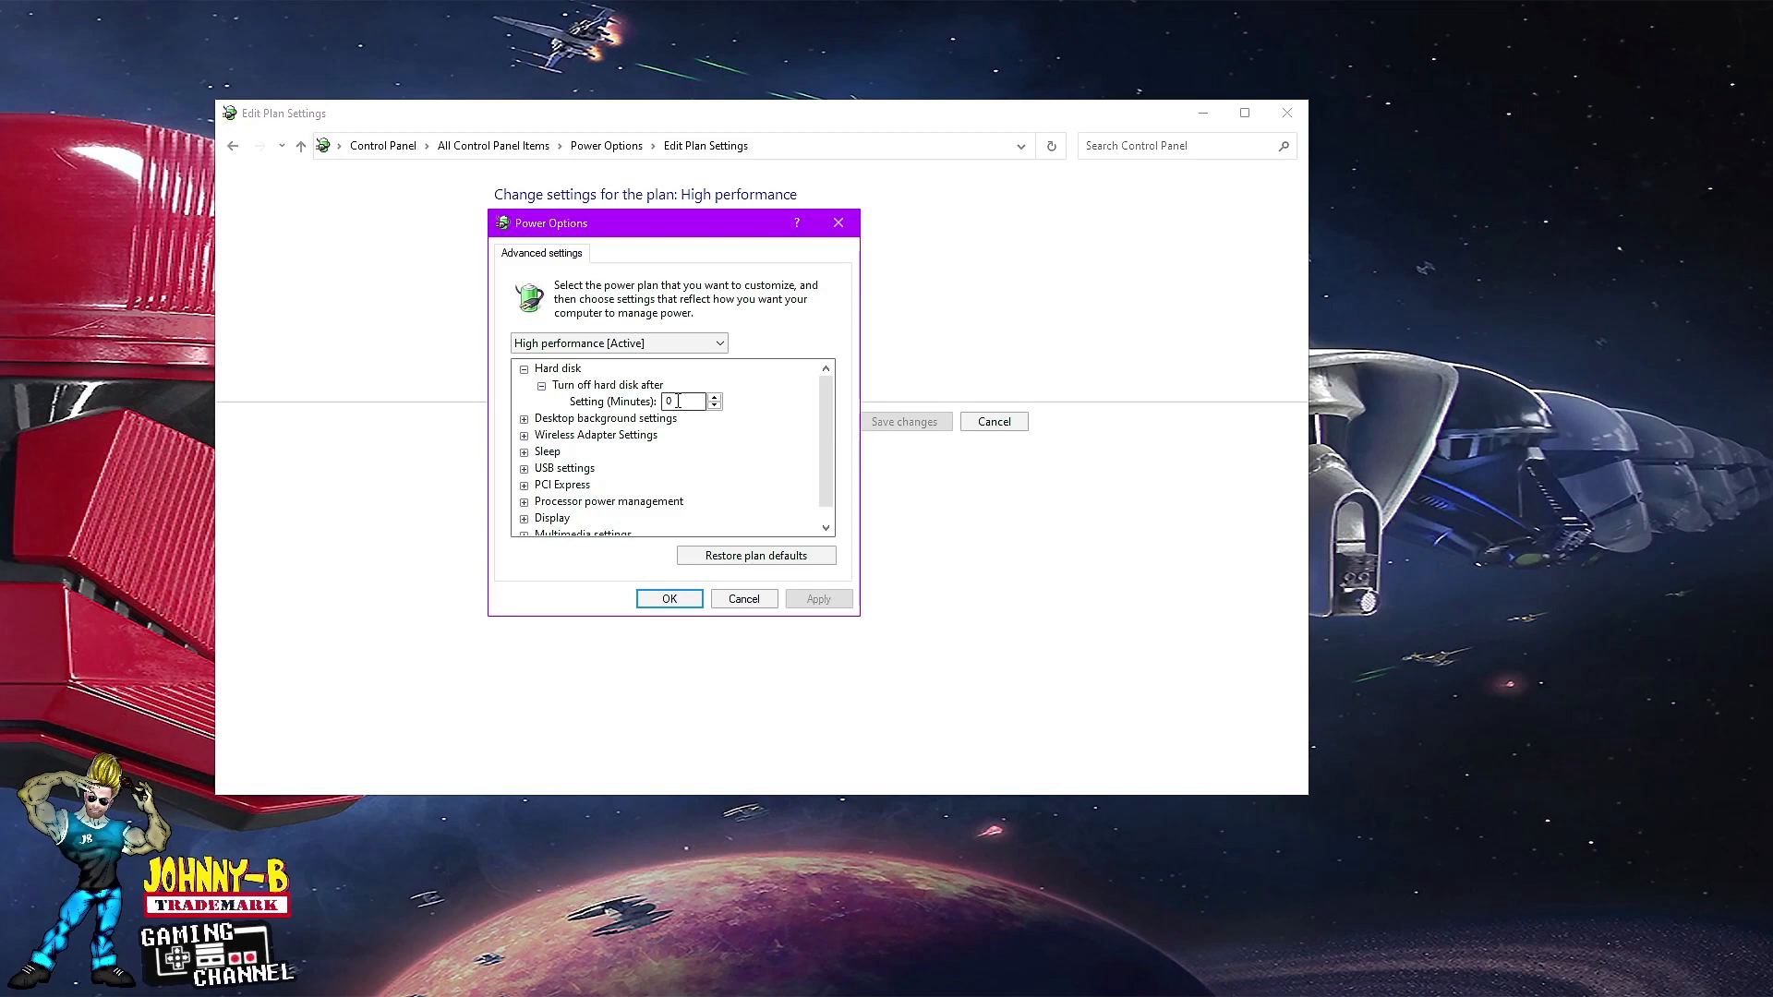
{"action": "left_click", "coordinate": [542, 387]}
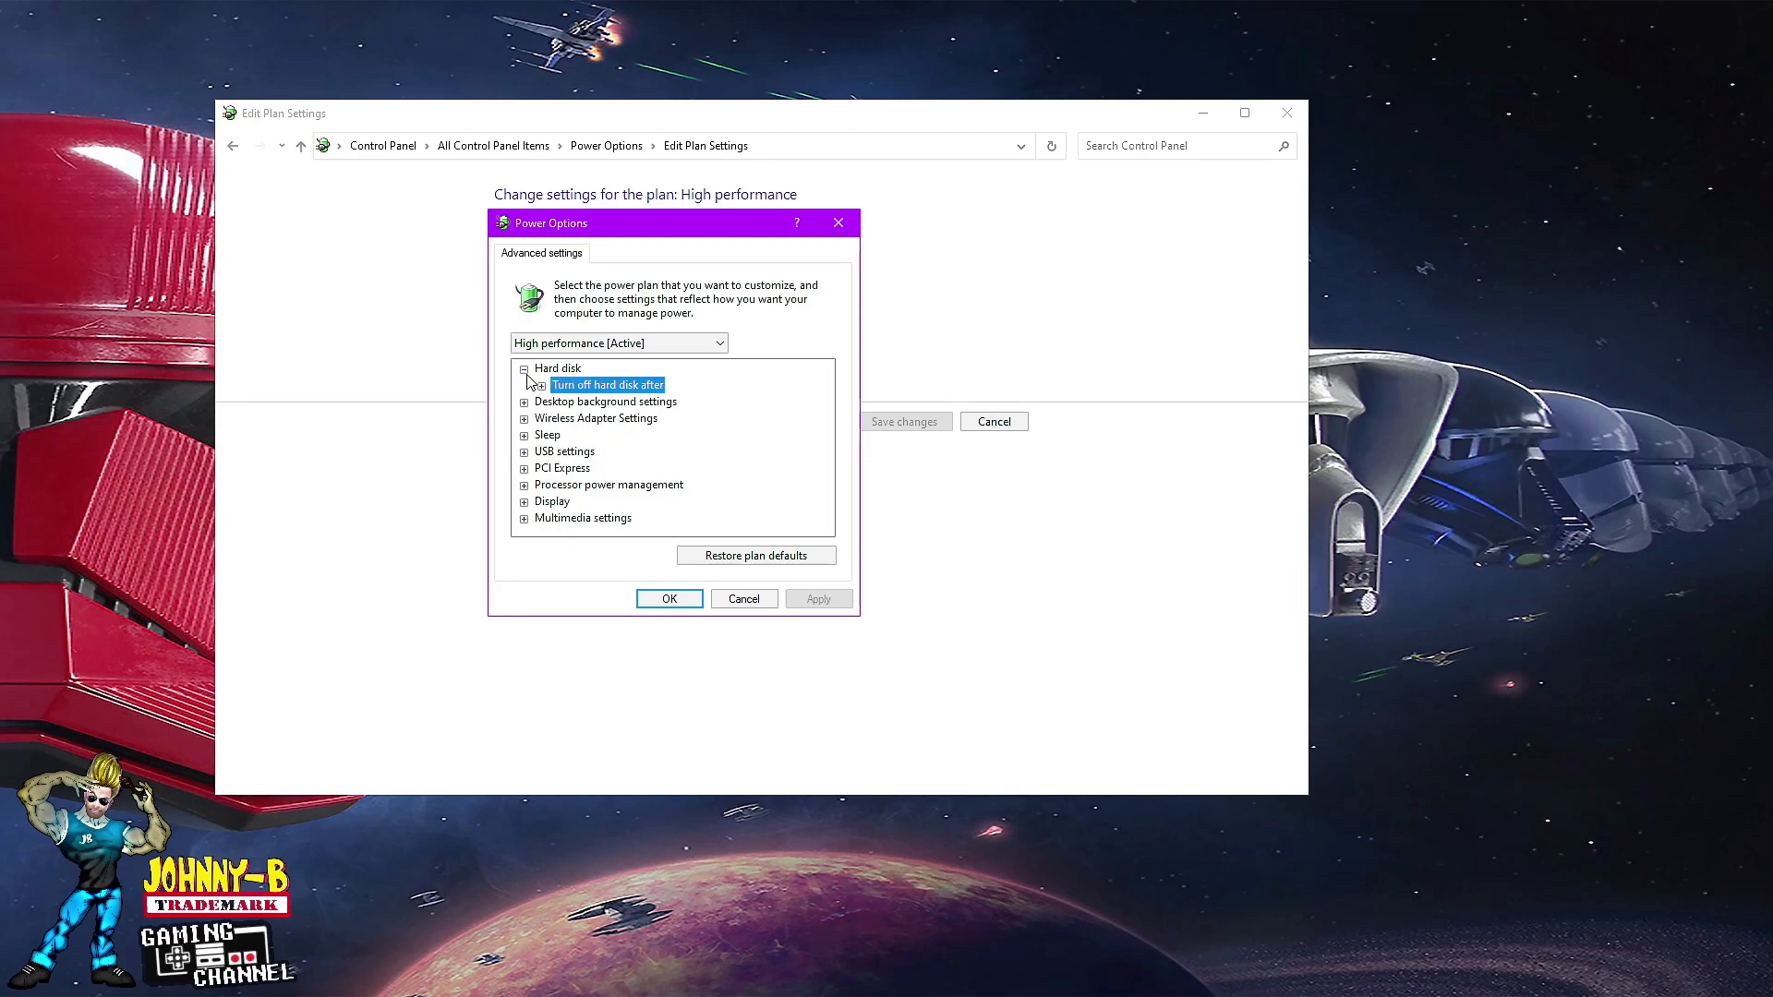
{"action": "left_click", "coordinate": [524, 369]}
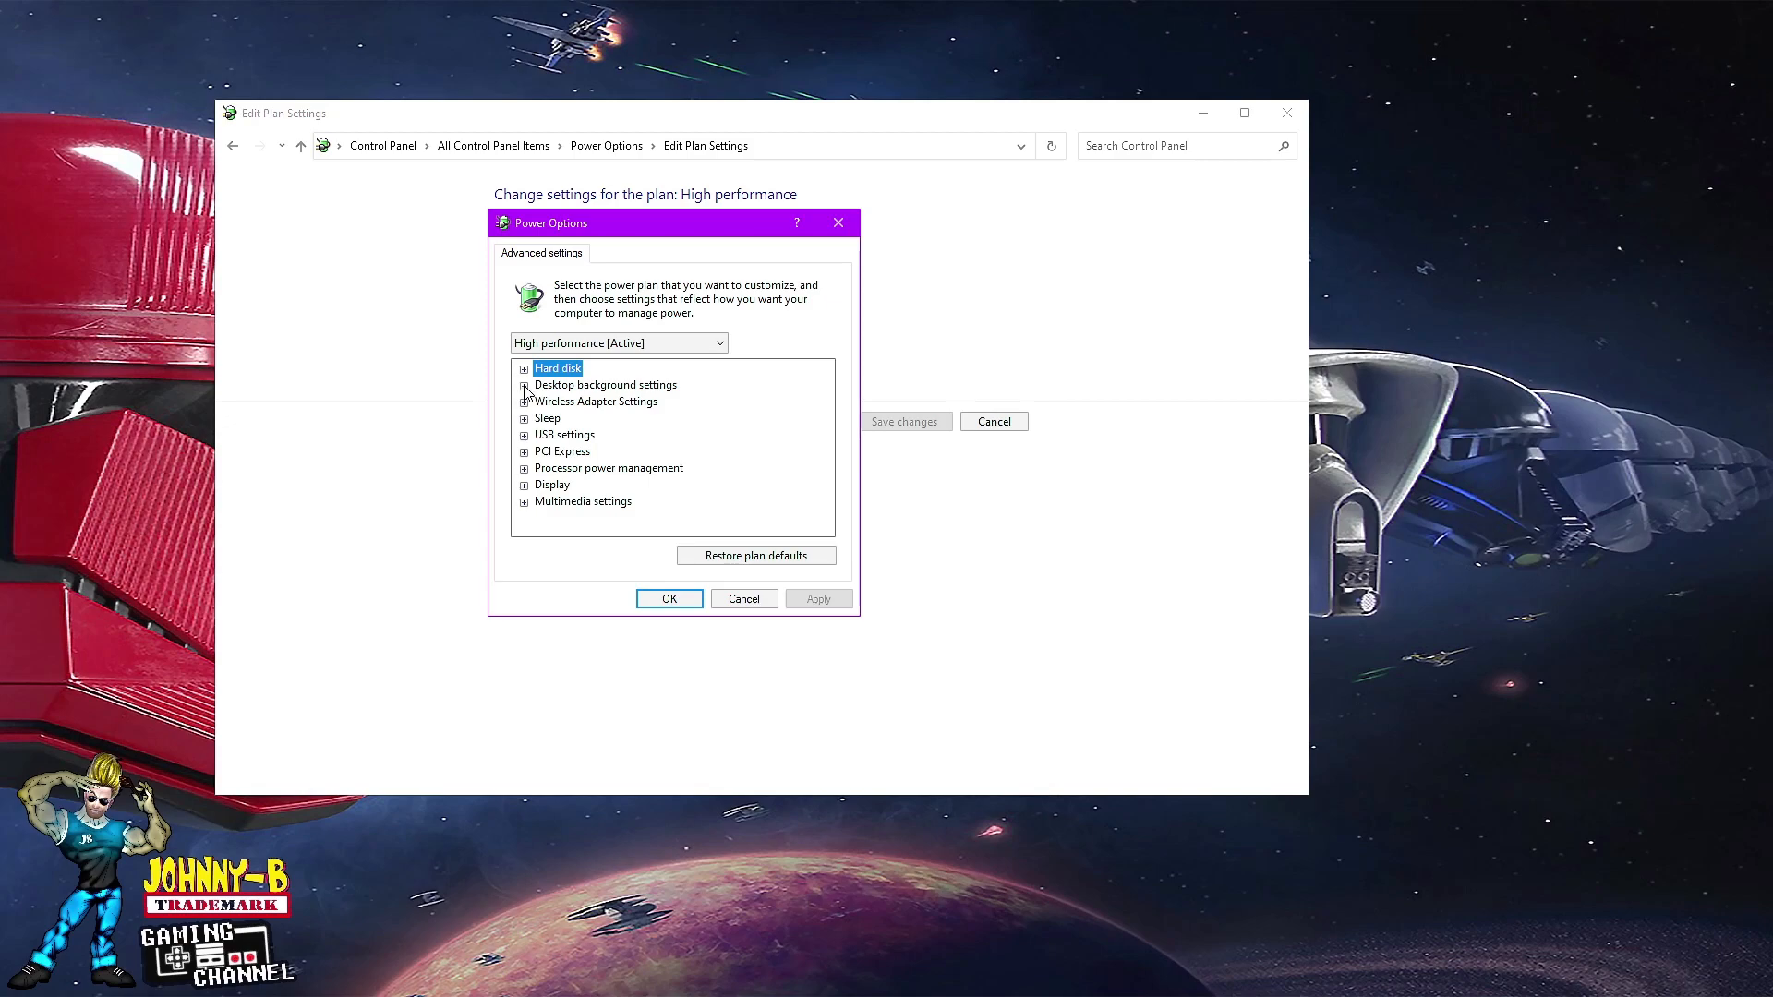
- Check the desktop background slide show setting and the wireless adapter's power saving mode, collapsing both groups
{"action": "left_click", "coordinate": [524, 386]}
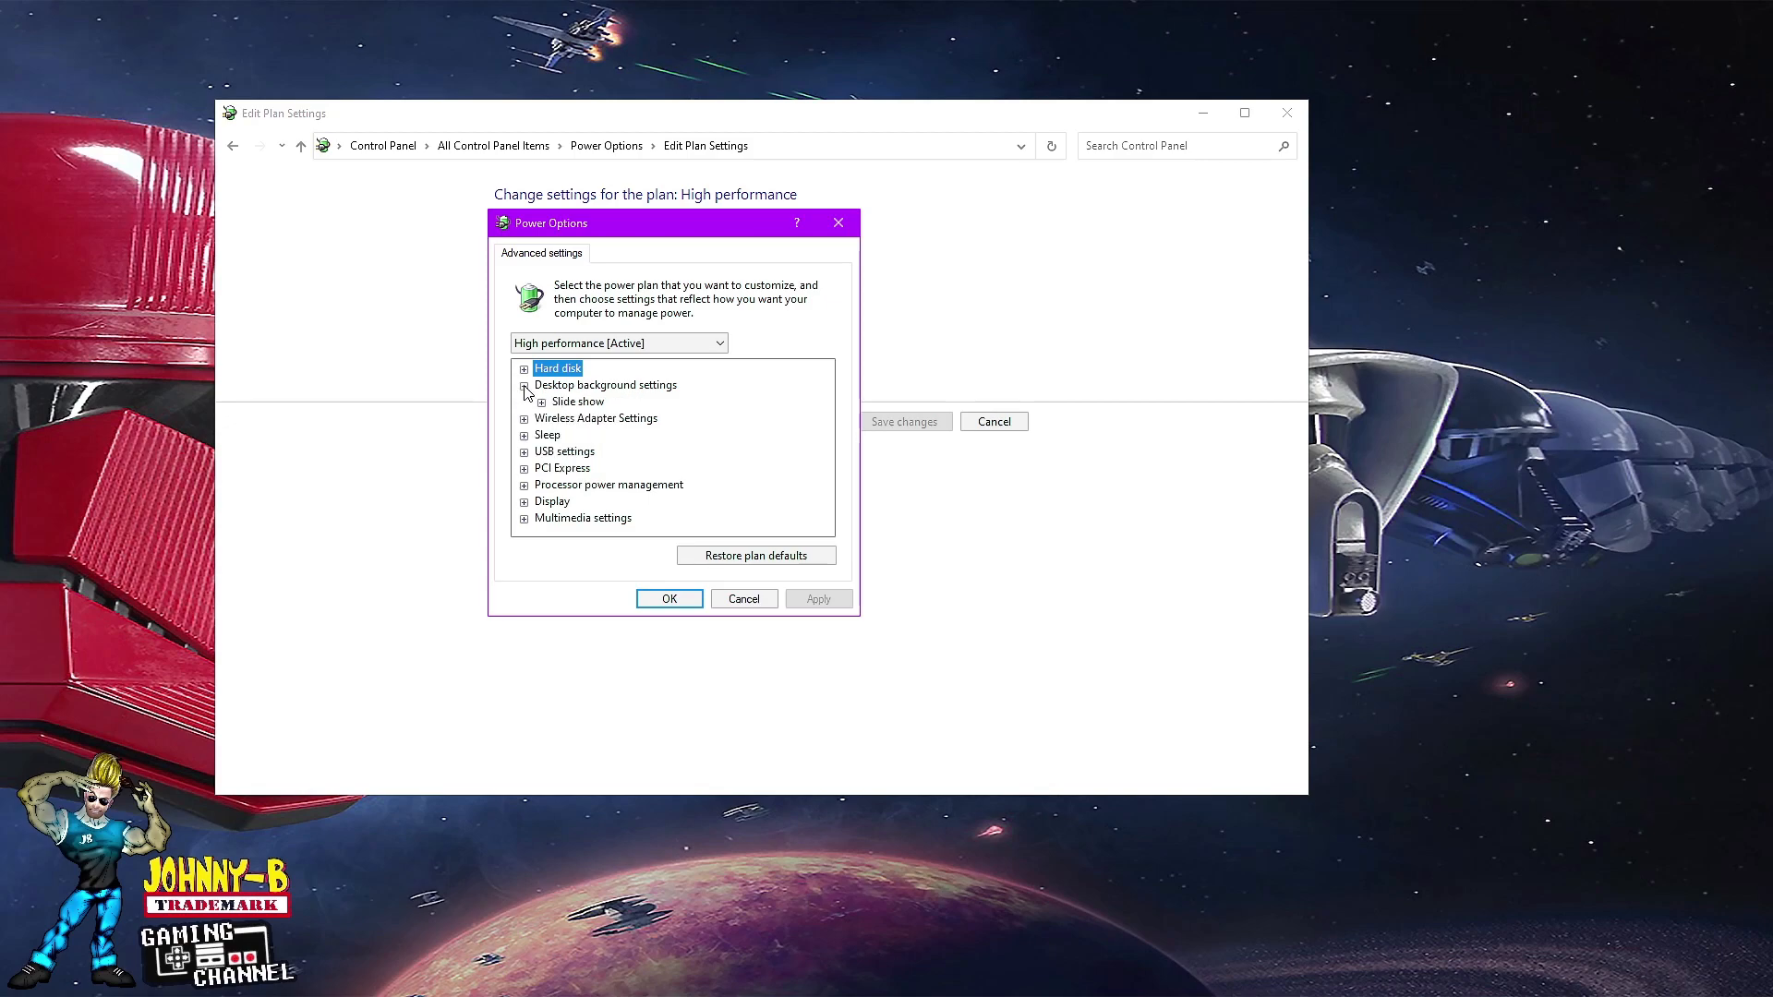
{"action": "left_click", "coordinate": [543, 404]}
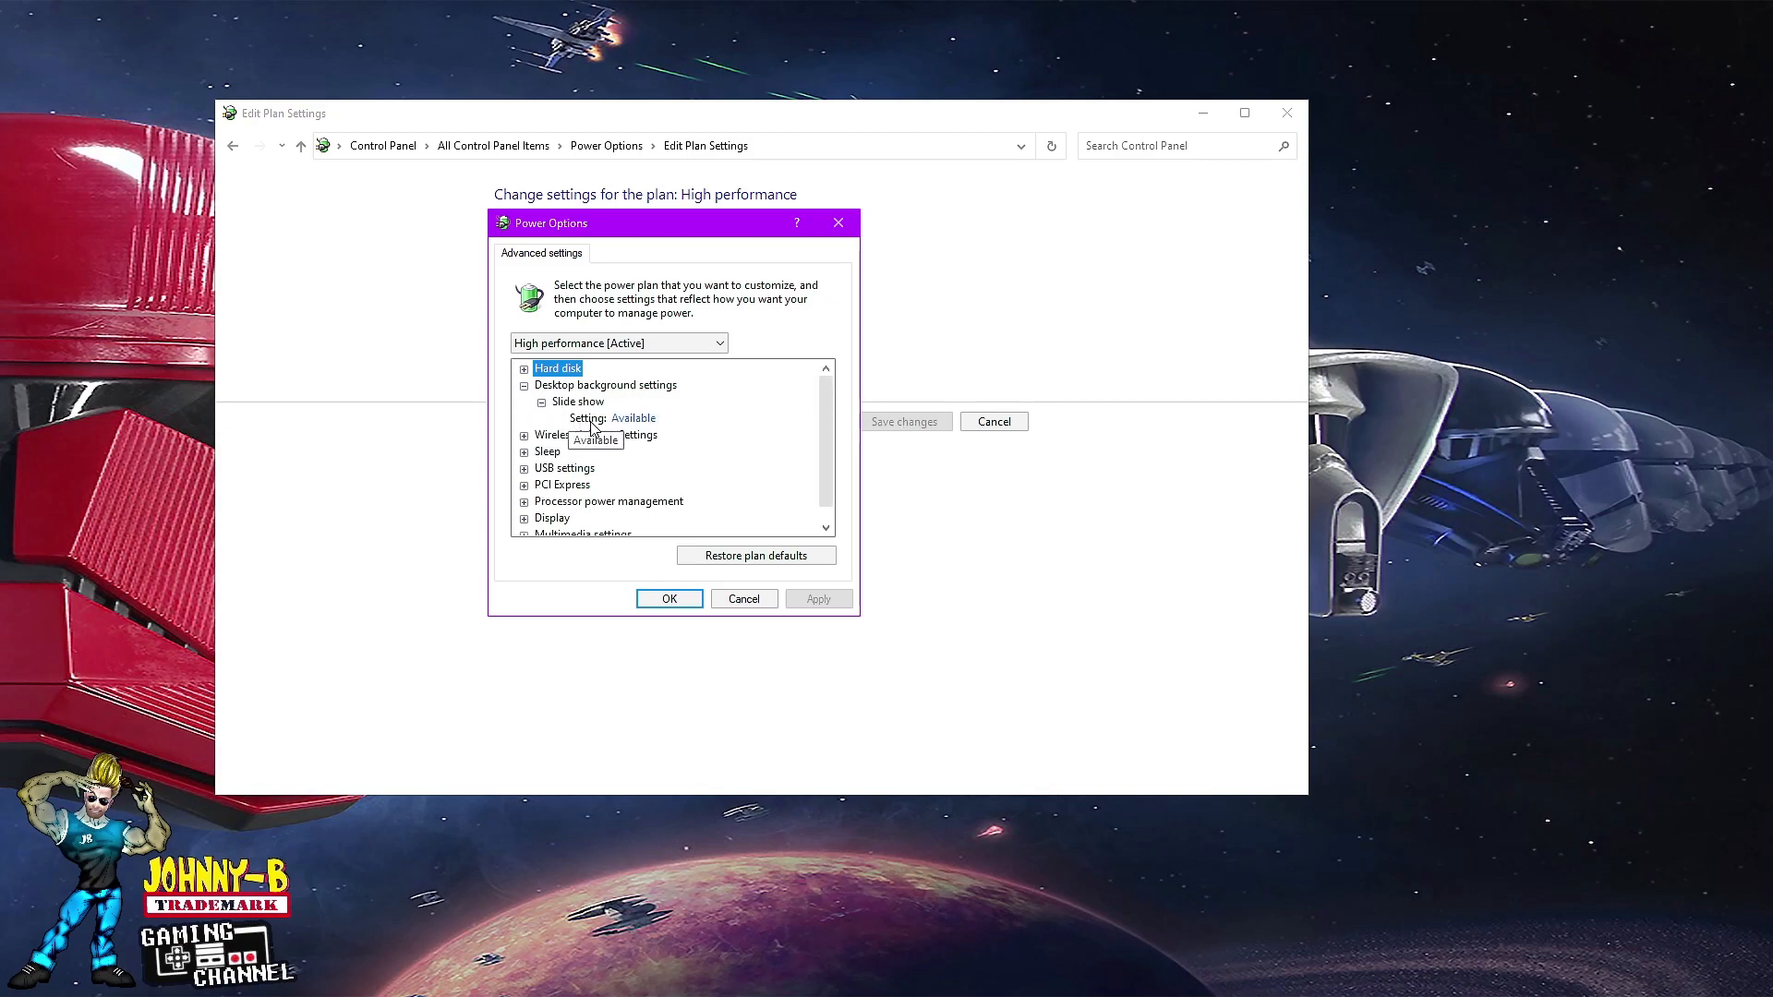
{"action": "left_click", "coordinate": [542, 403]}
{"action": "left_click", "coordinate": [524, 386]}
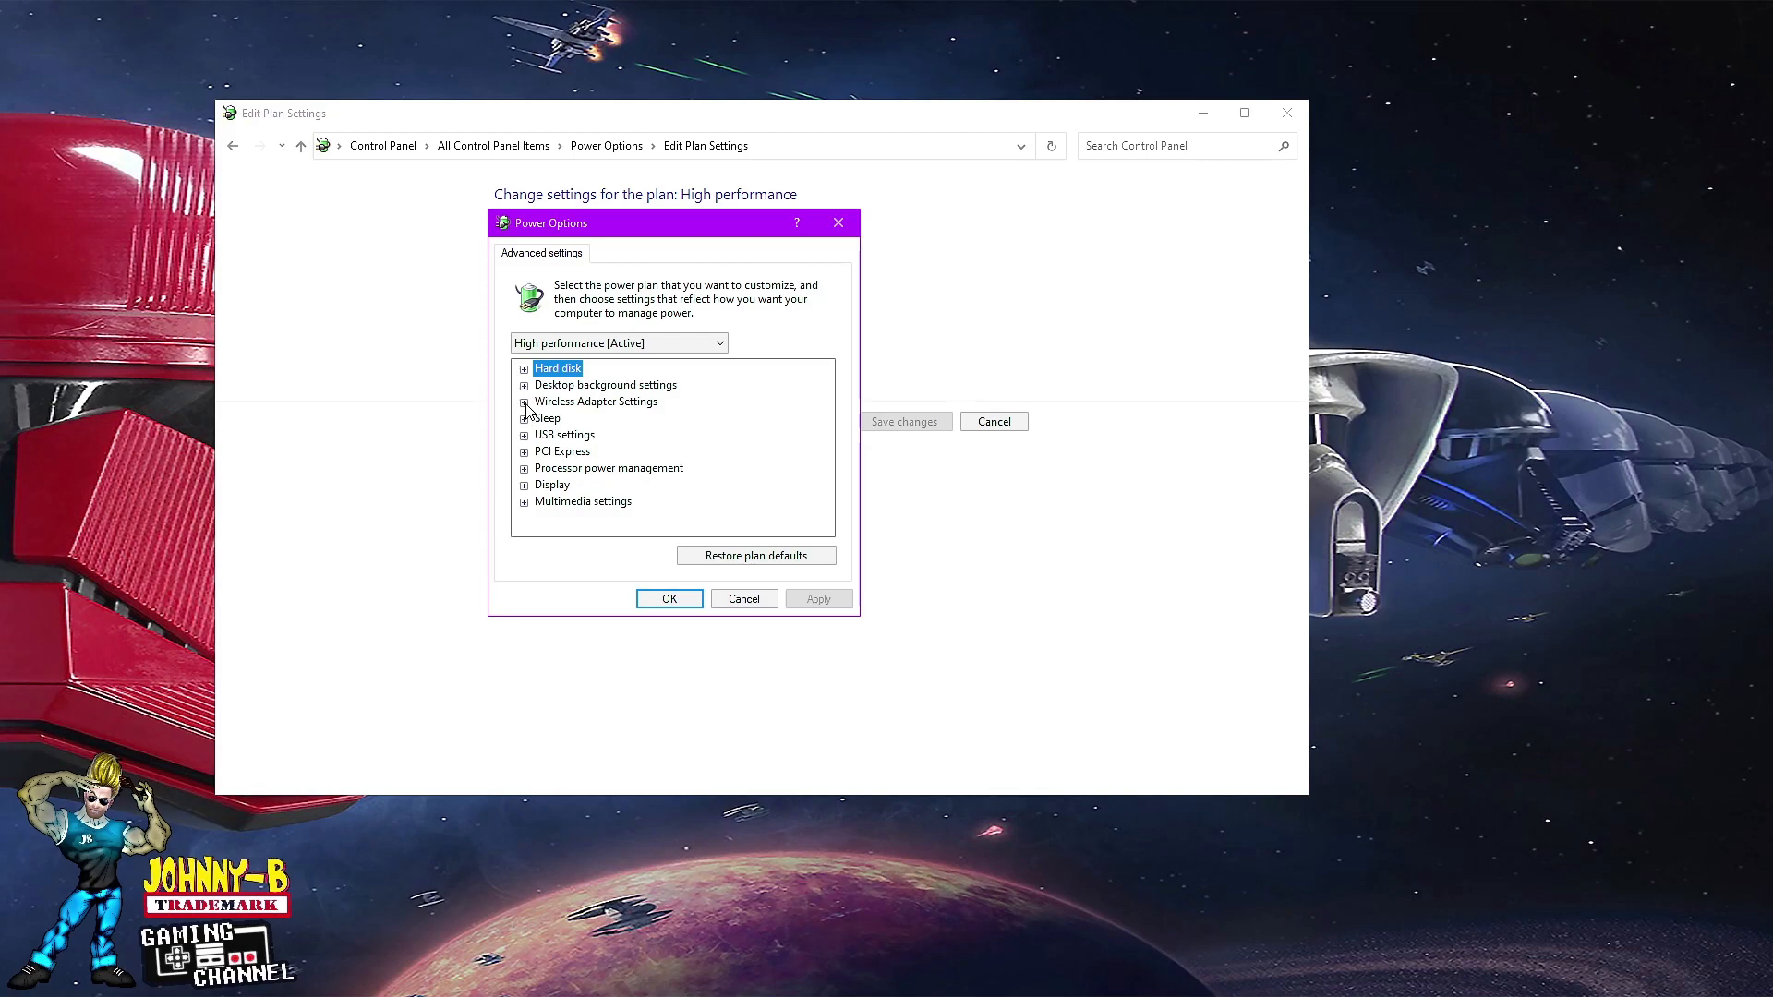
{"action": "left_click", "coordinate": [524, 402]}
{"action": "left_click", "coordinate": [543, 419]}
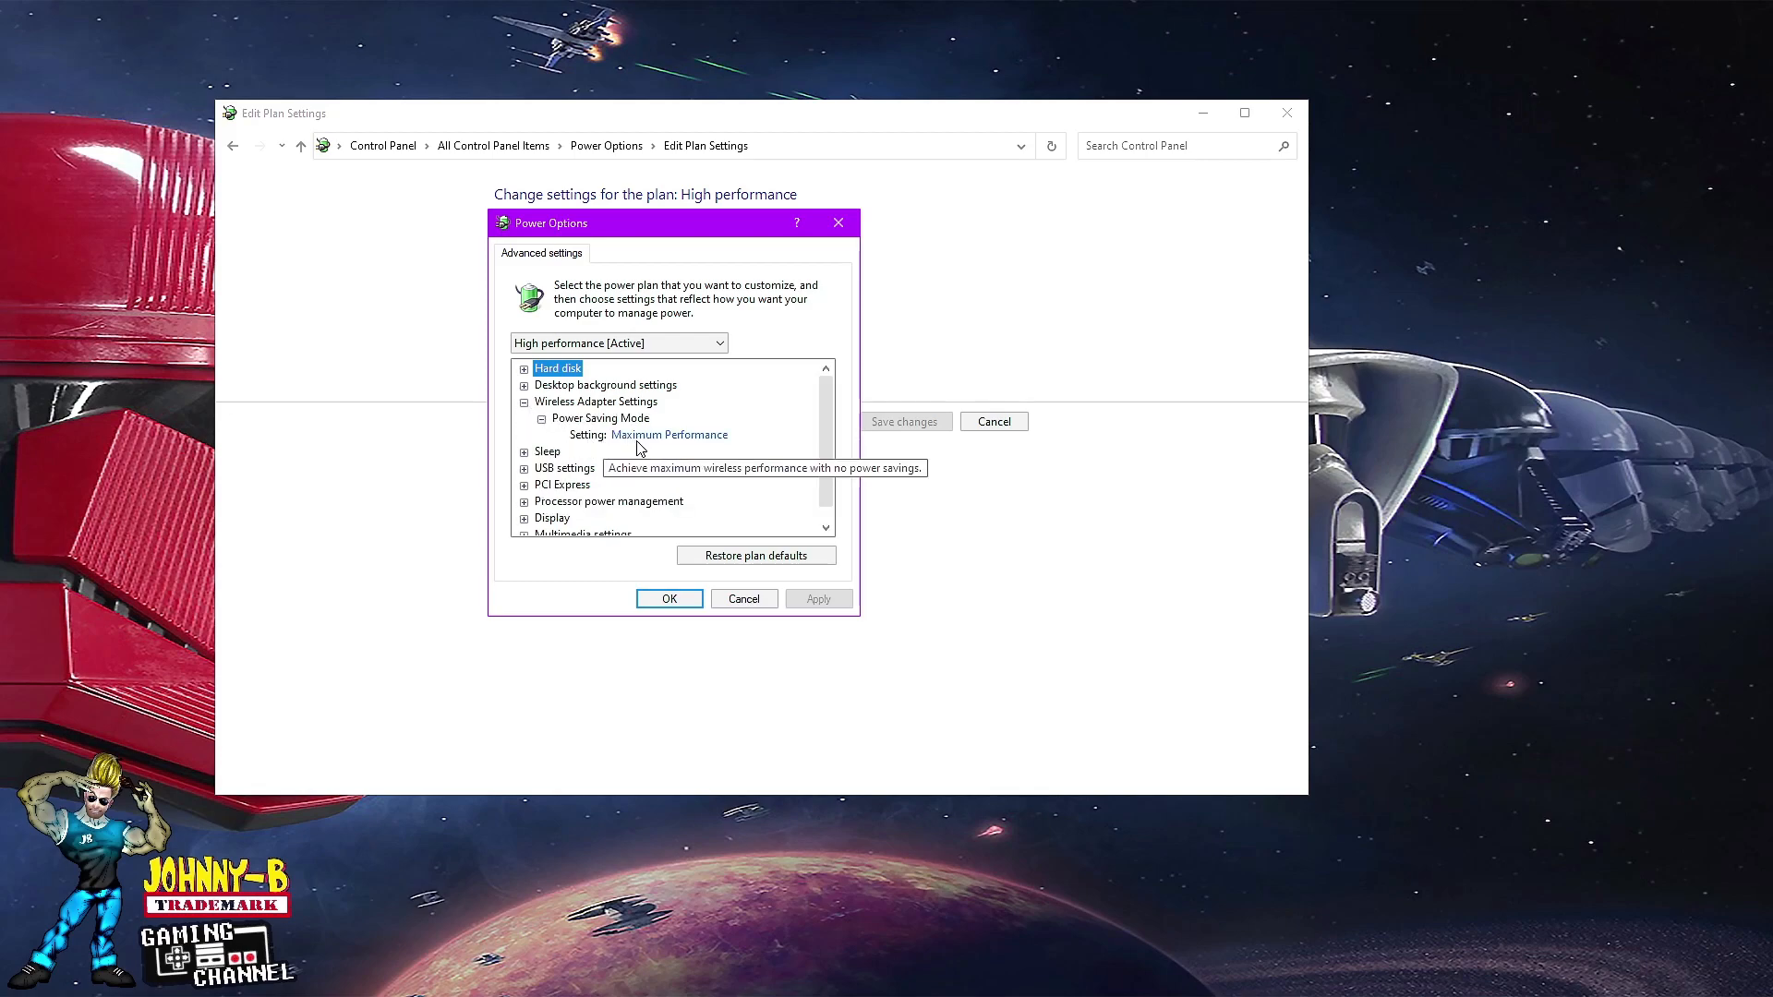
{"action": "left_click", "coordinate": [542, 420]}
{"action": "left_click", "coordinate": [524, 402]}
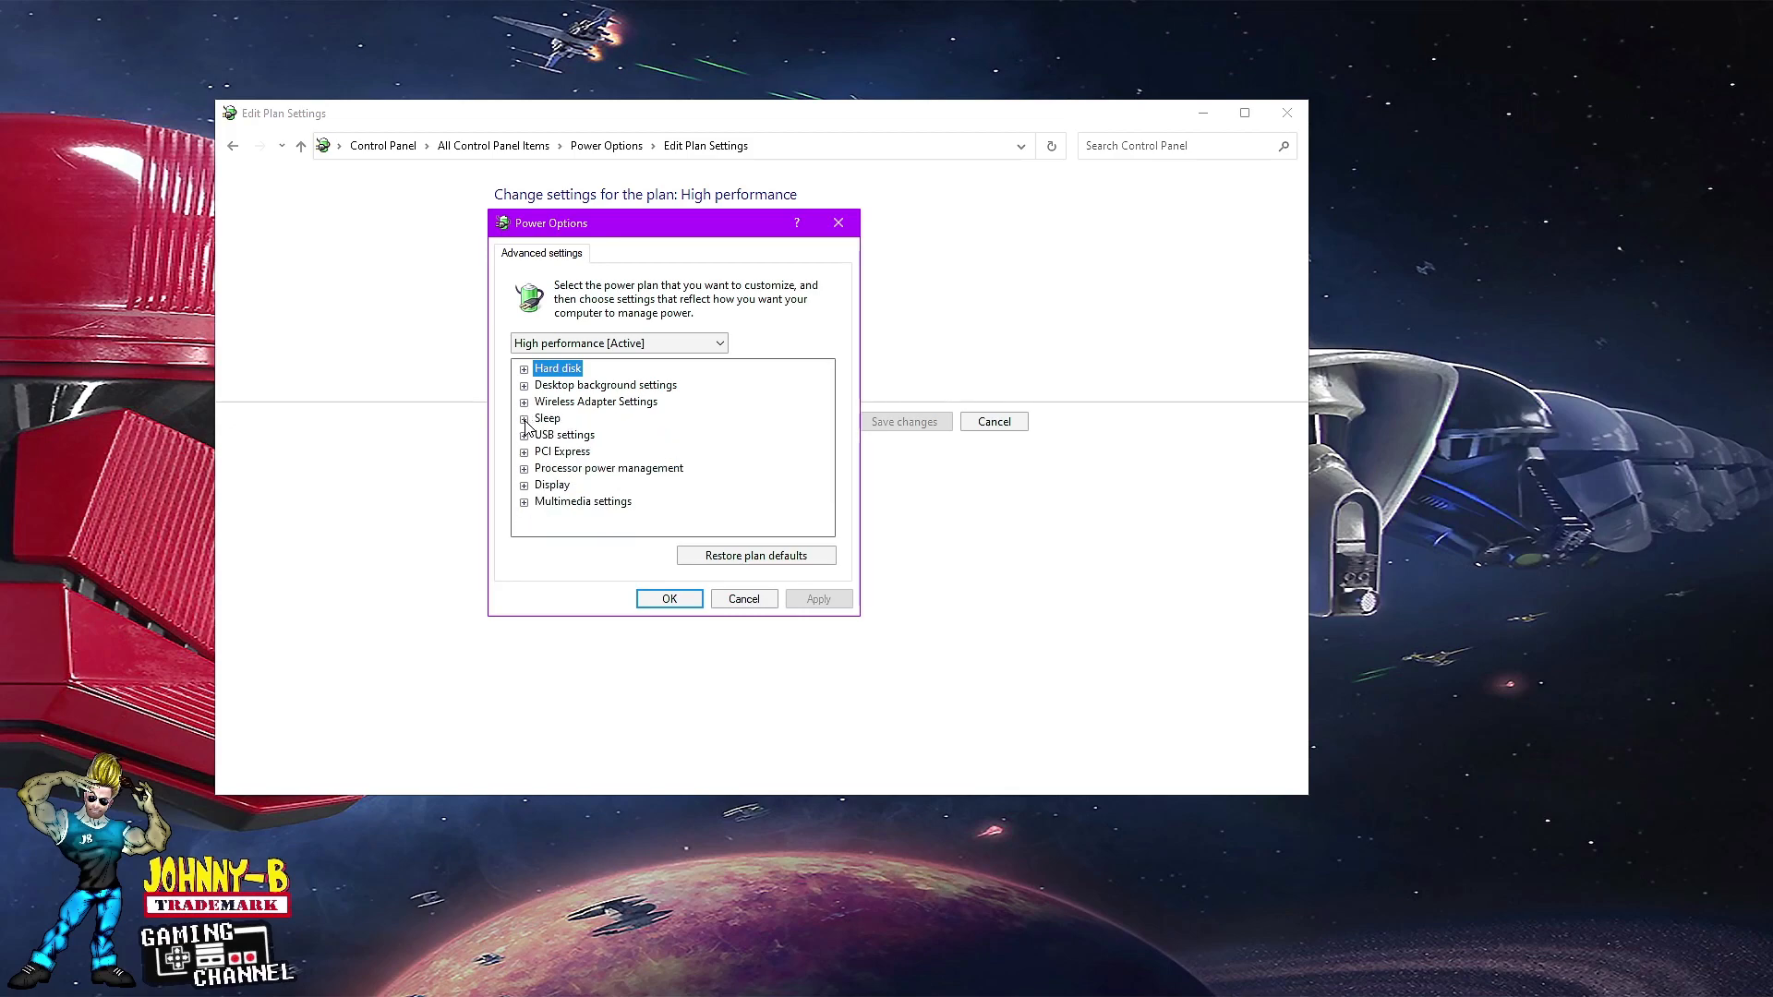
- Check the Sleep group's sleep after, hybrid sleep, hibernate after and wake timer settings, and collapse the group
{"action": "left_click", "coordinate": [525, 420]}
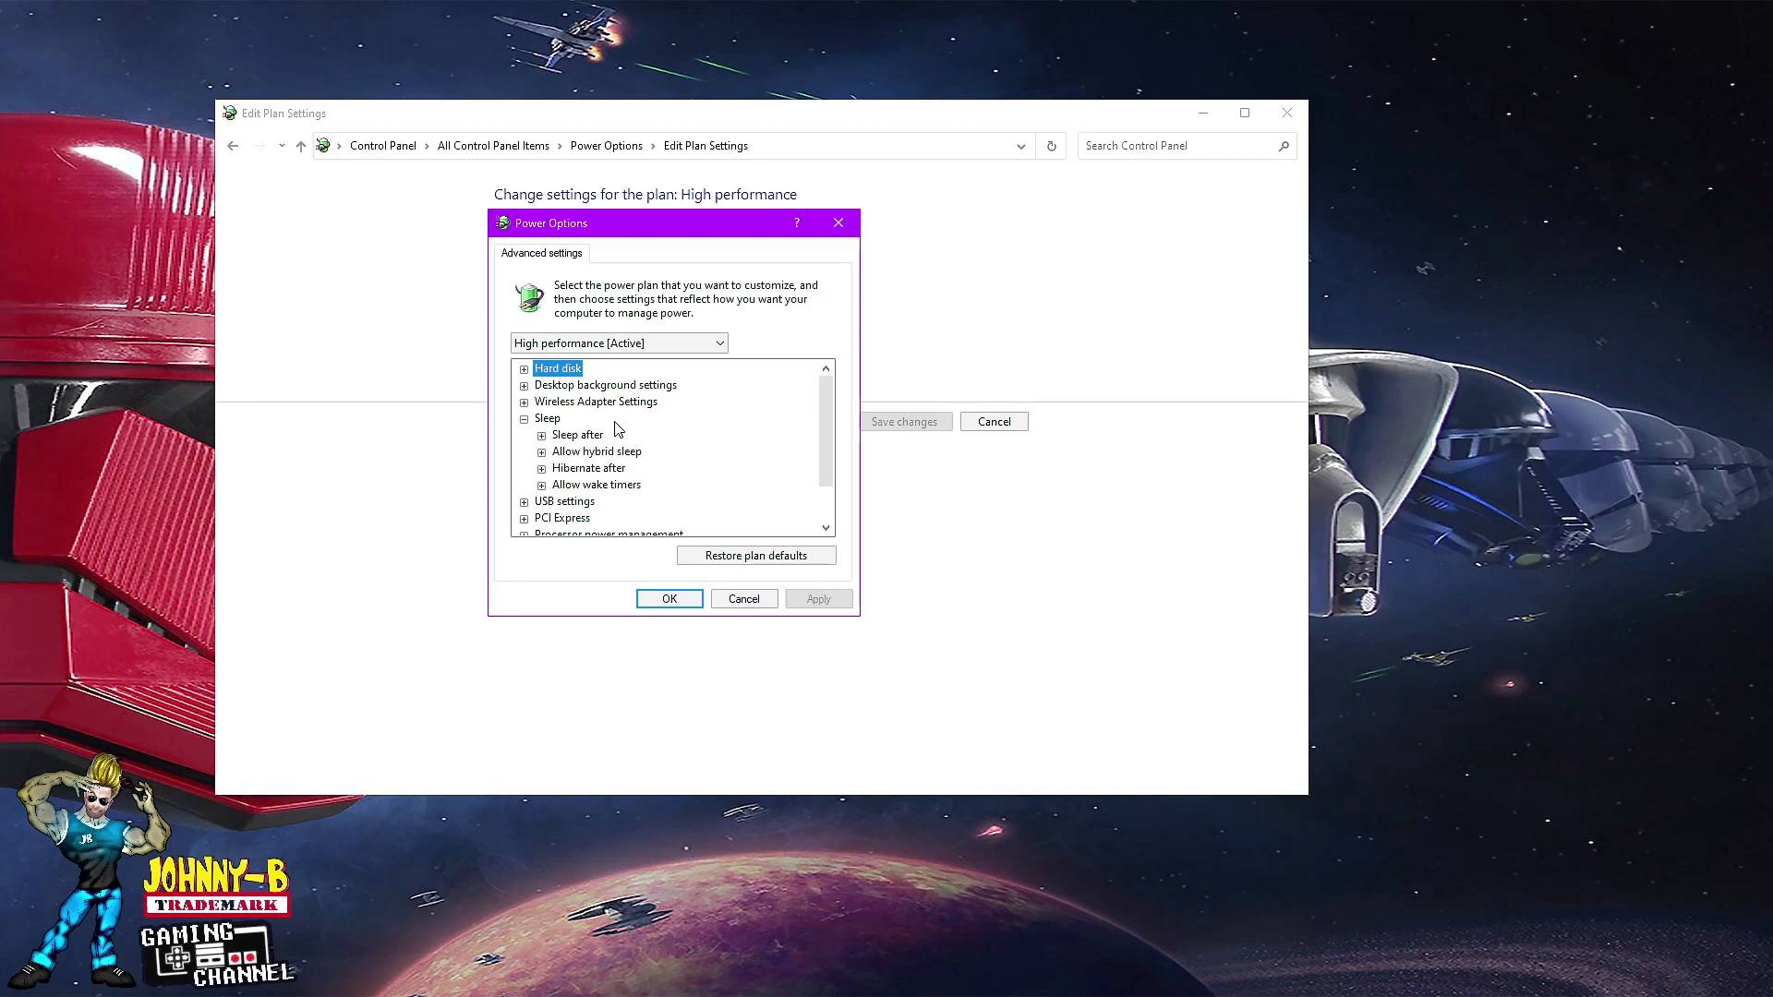
{"action": "left_click", "coordinate": [543, 436]}
{"action": "left_click", "coordinate": [542, 436]}
{"action": "left_click", "coordinate": [542, 452]}
{"action": "left_click", "coordinate": [542, 453]}
{"action": "left_click", "coordinate": [542, 469]}
{"action": "left_click", "coordinate": [542, 470]}
{"action": "left_click", "coordinate": [542, 486]}
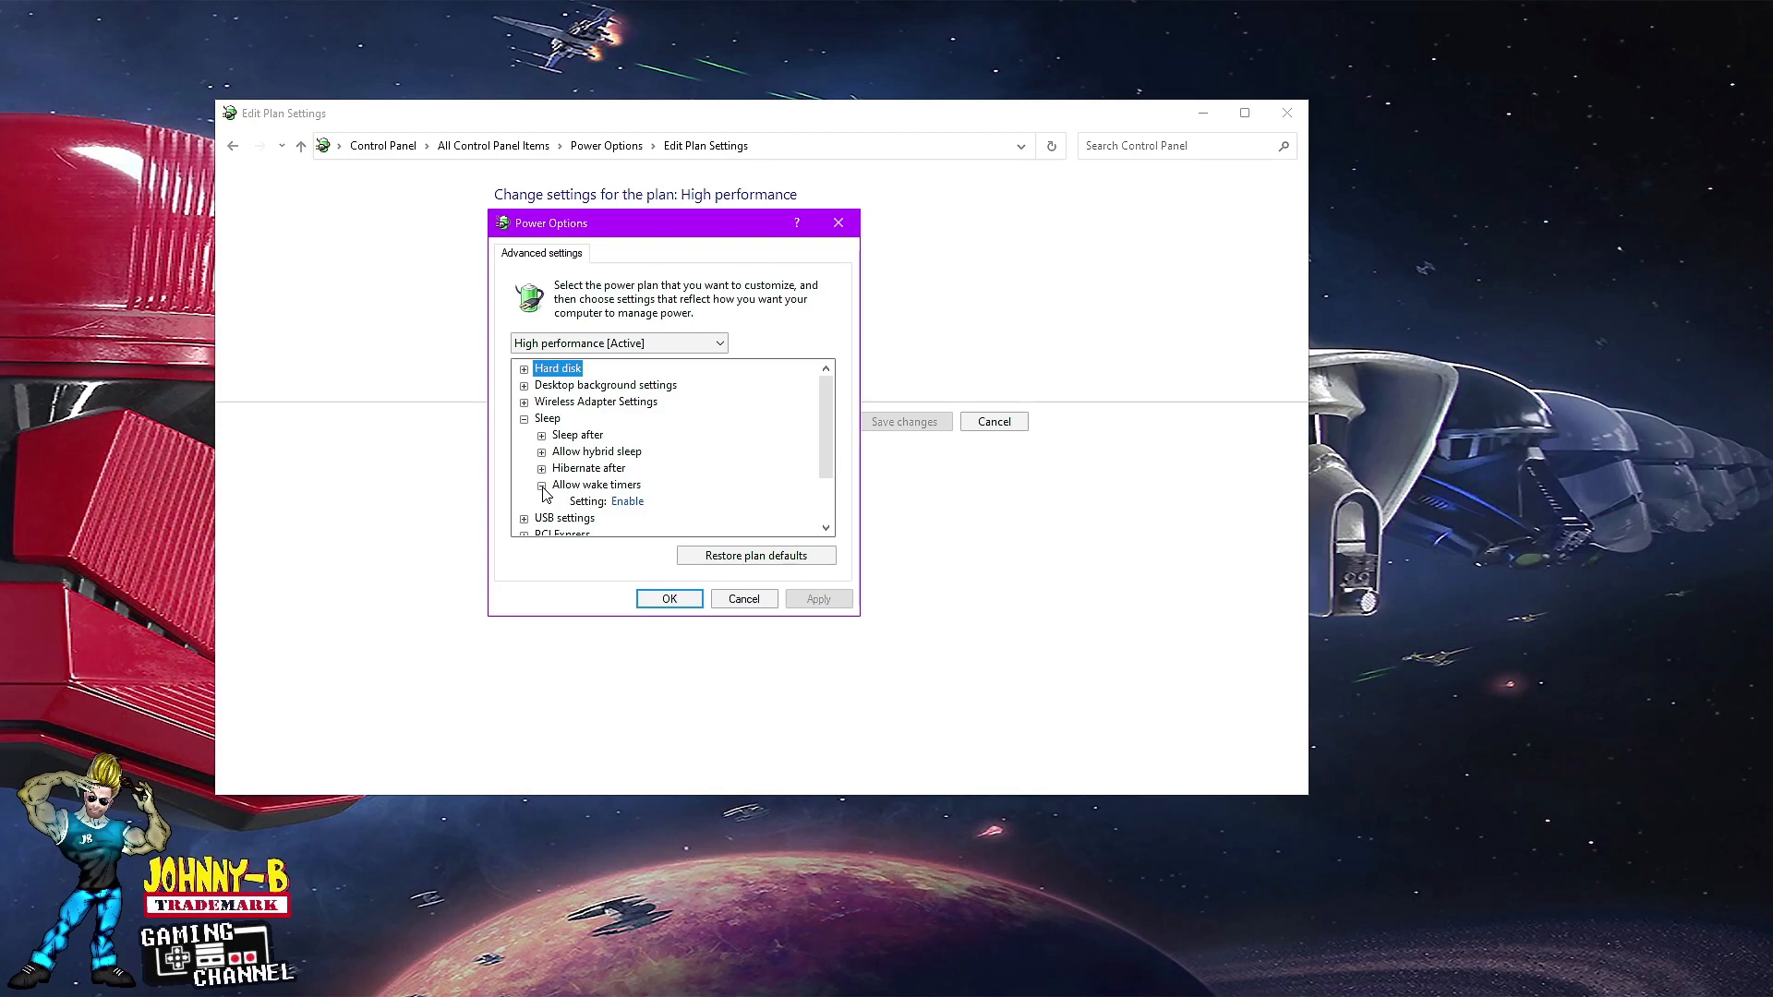
{"action": "left_click", "coordinate": [542, 486]}
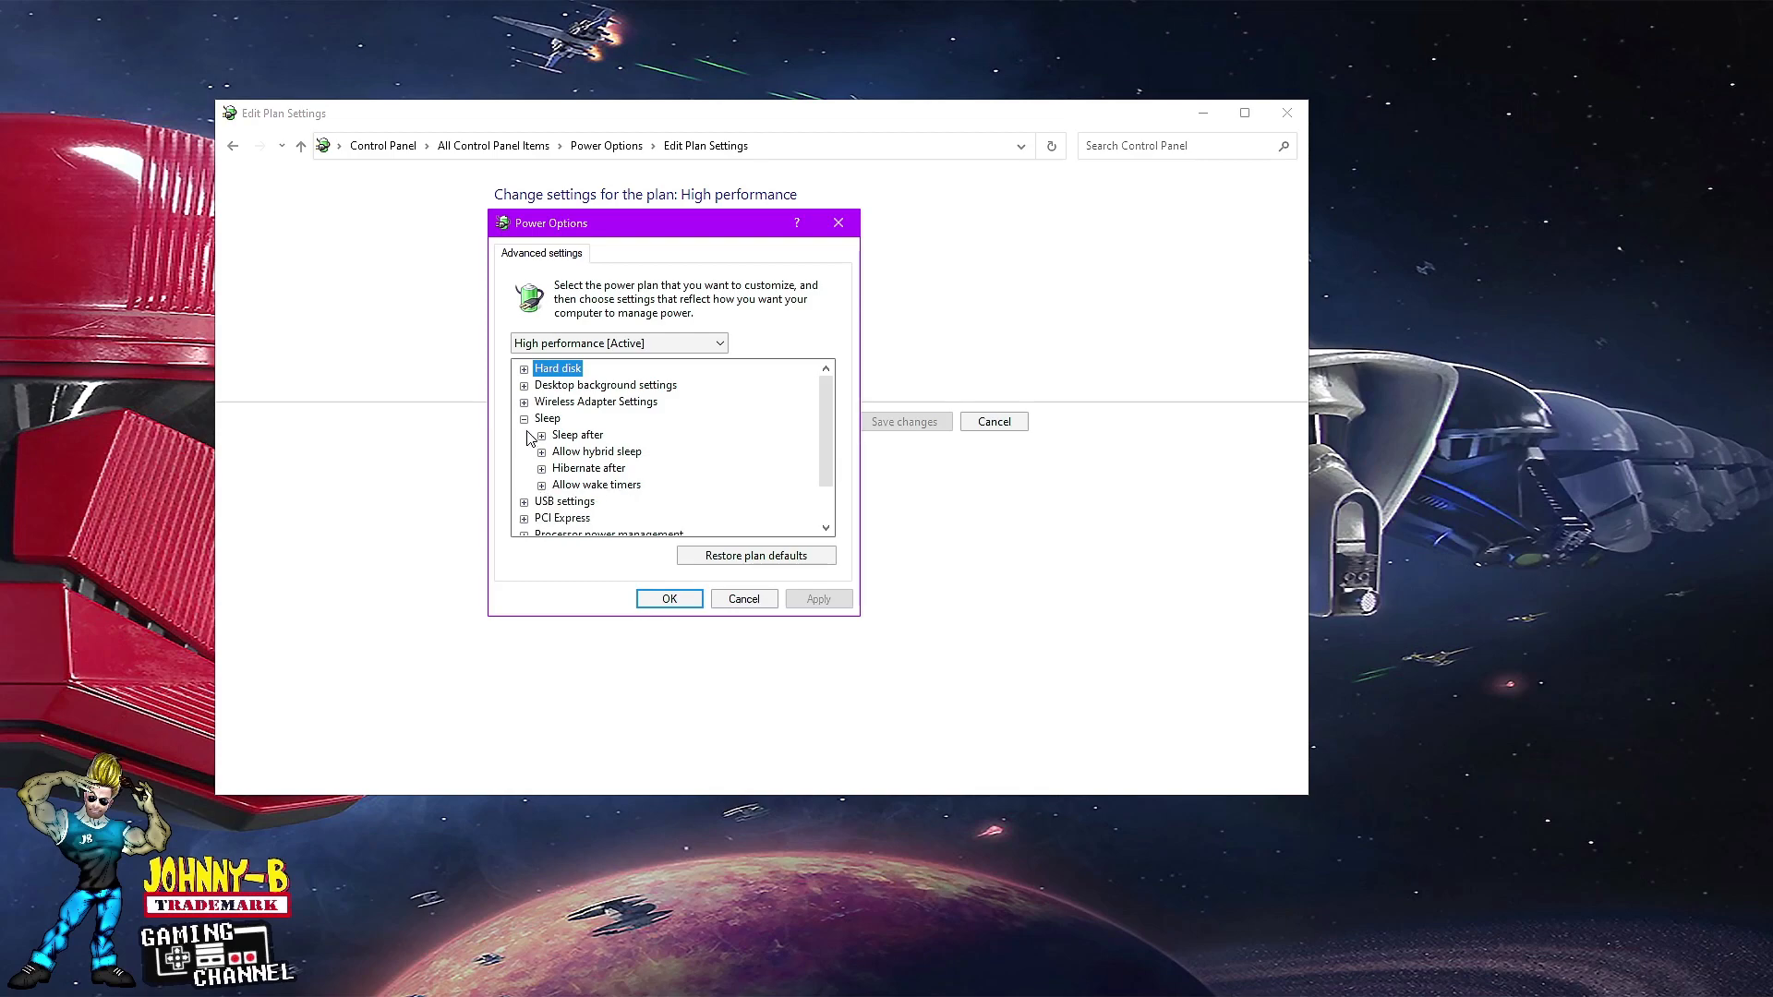
{"action": "left_click", "coordinate": [524, 420]}
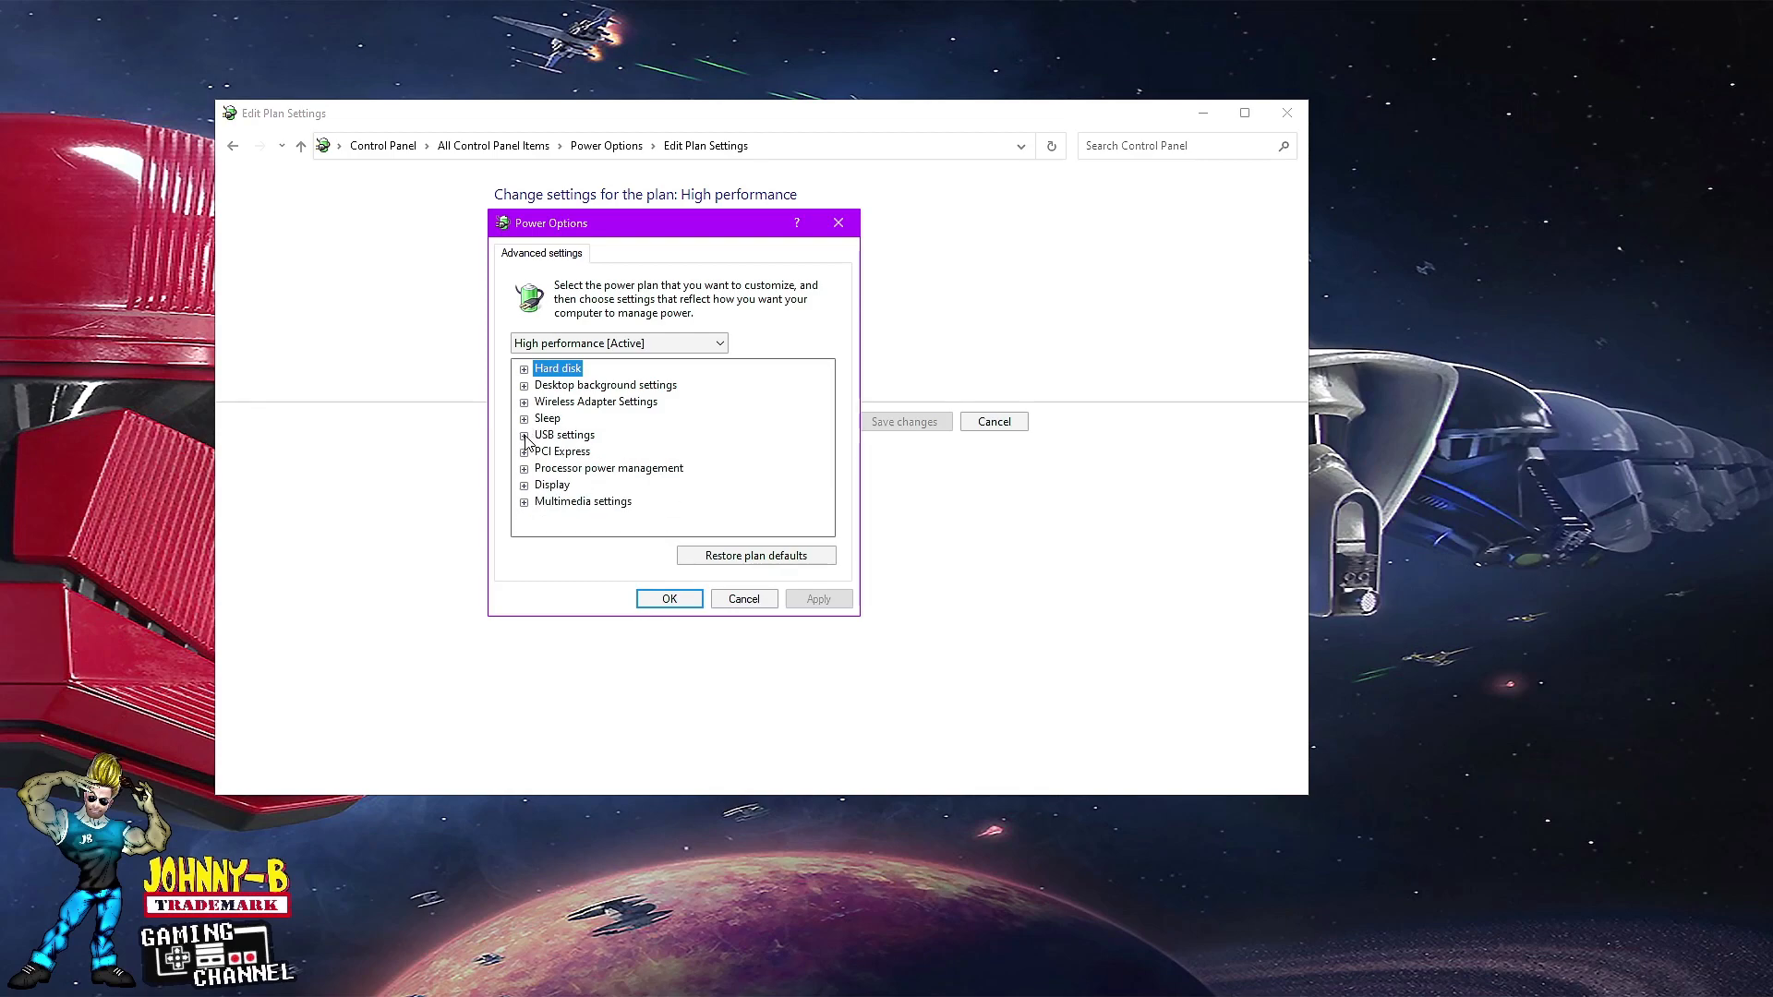
- Check the USB selective suspend setting and collapse the USB settings group
{"action": "left_click", "coordinate": [523, 436]}
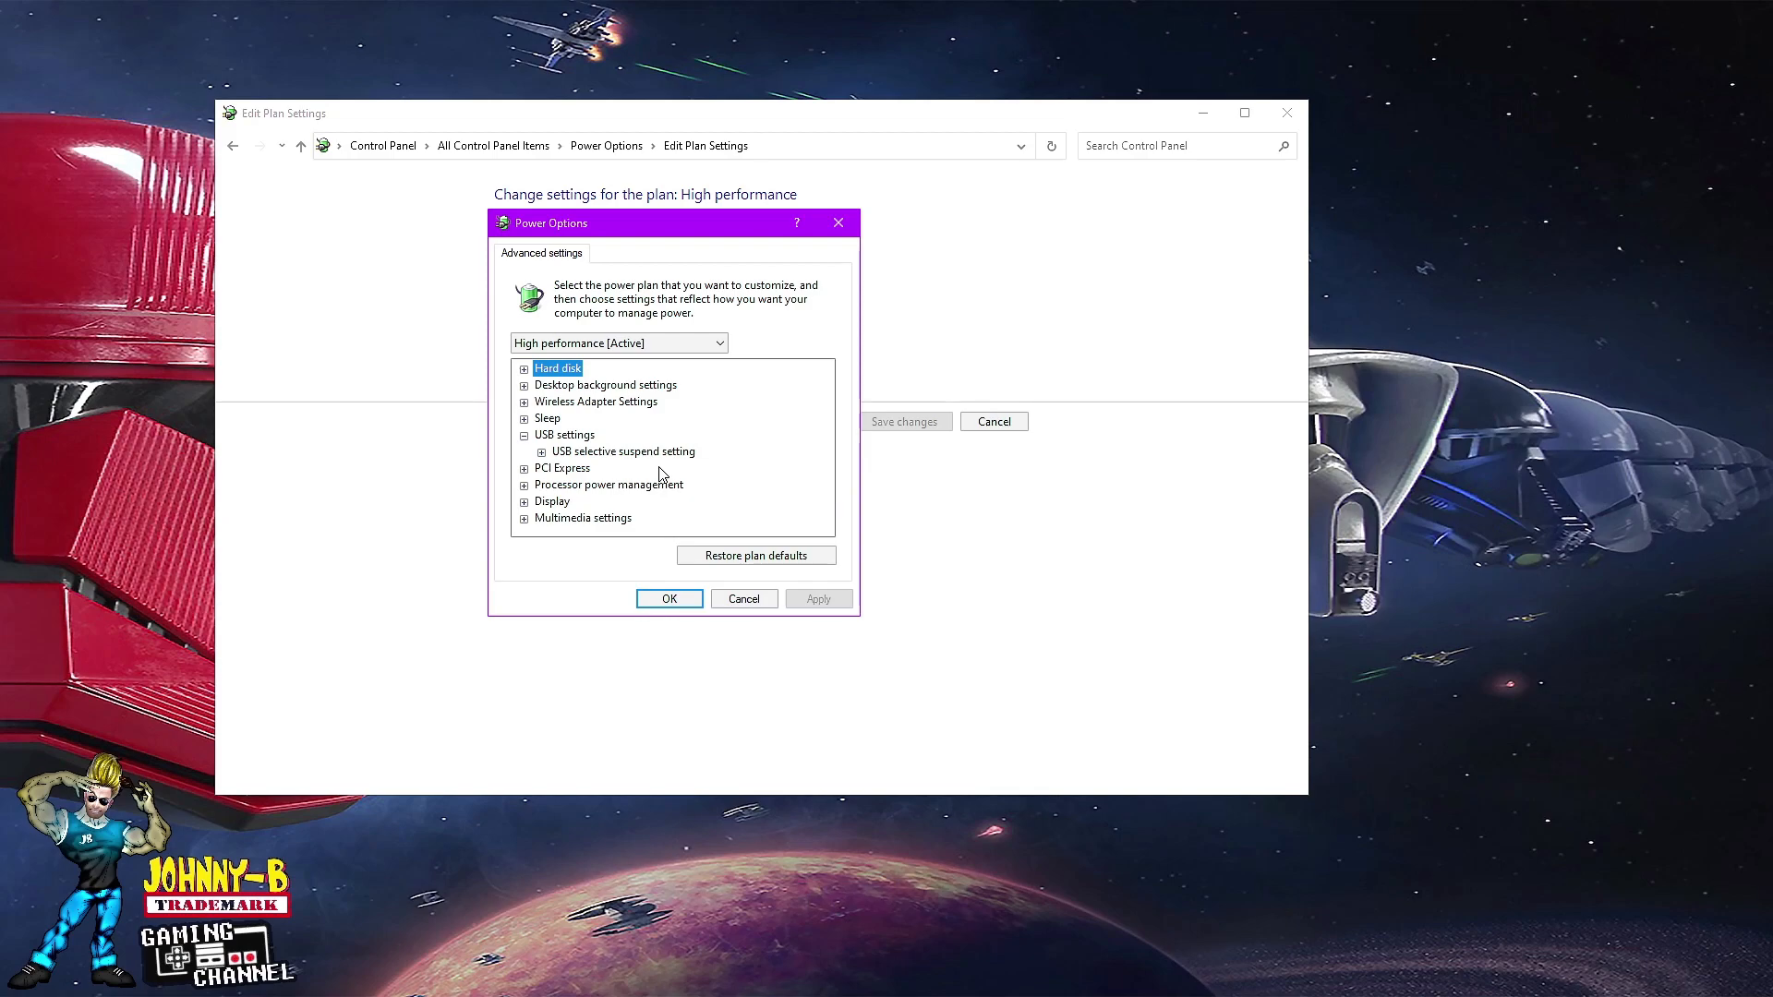
{"action": "left_click", "coordinate": [542, 453]}
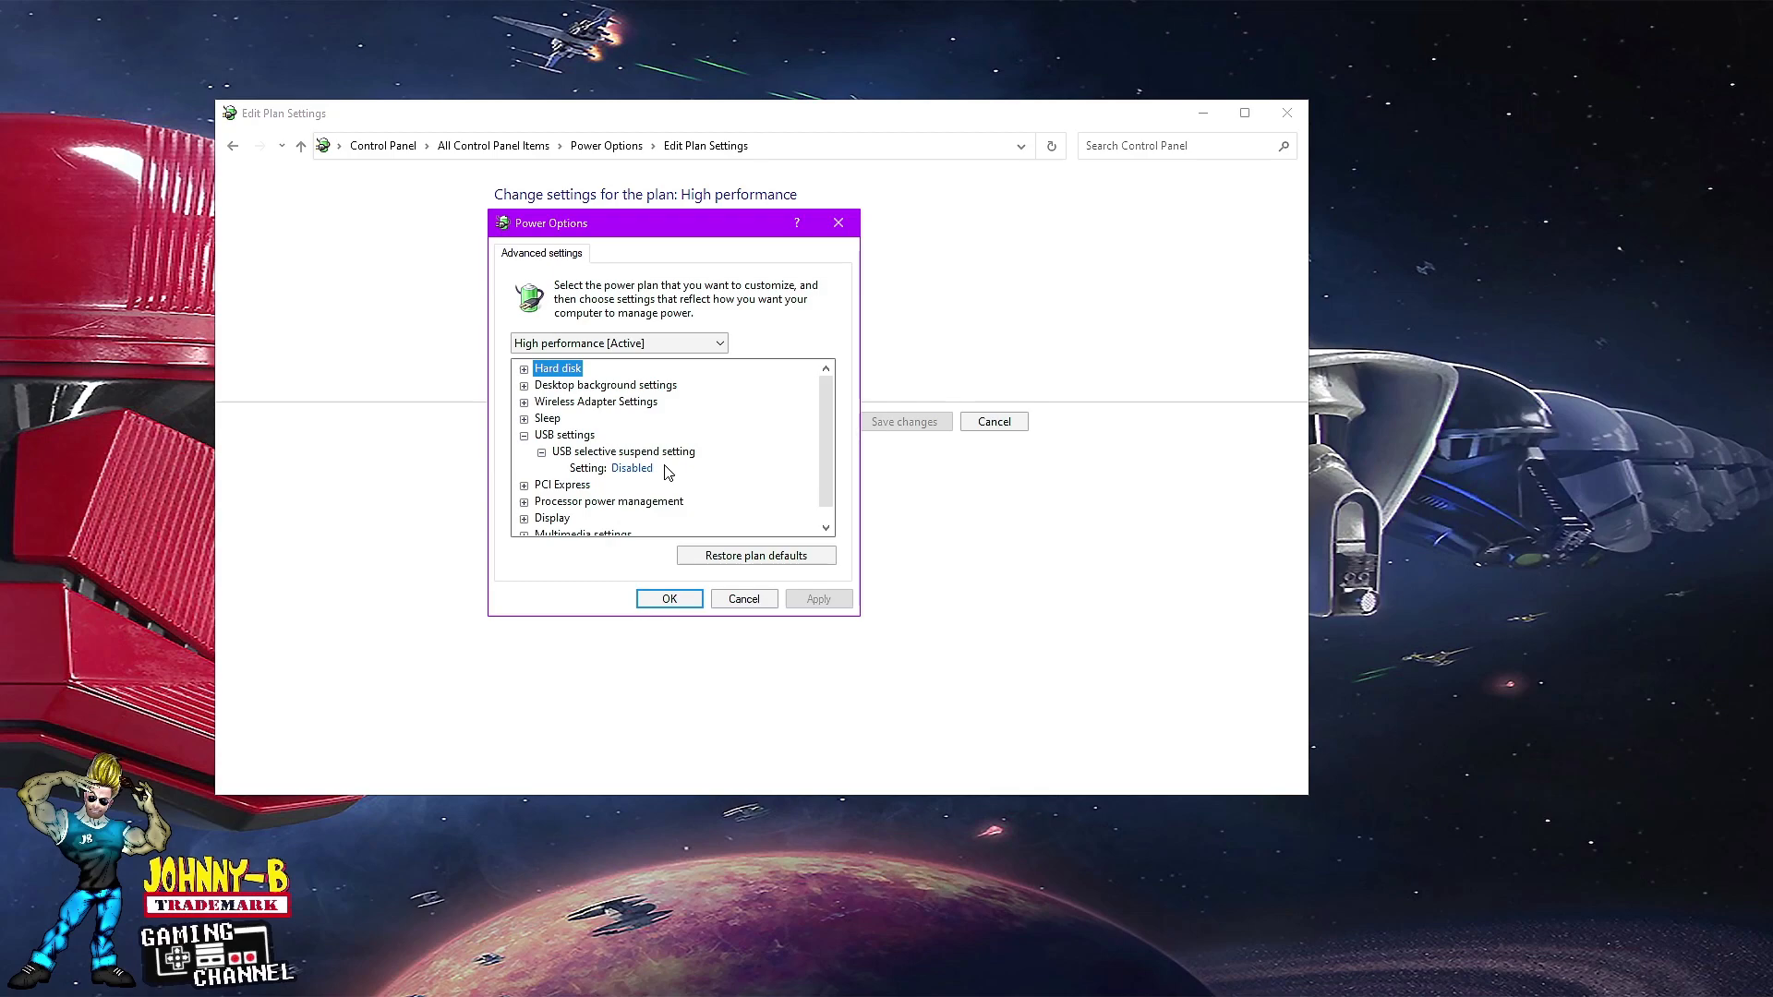
{"action": "left_click", "coordinate": [542, 451]}
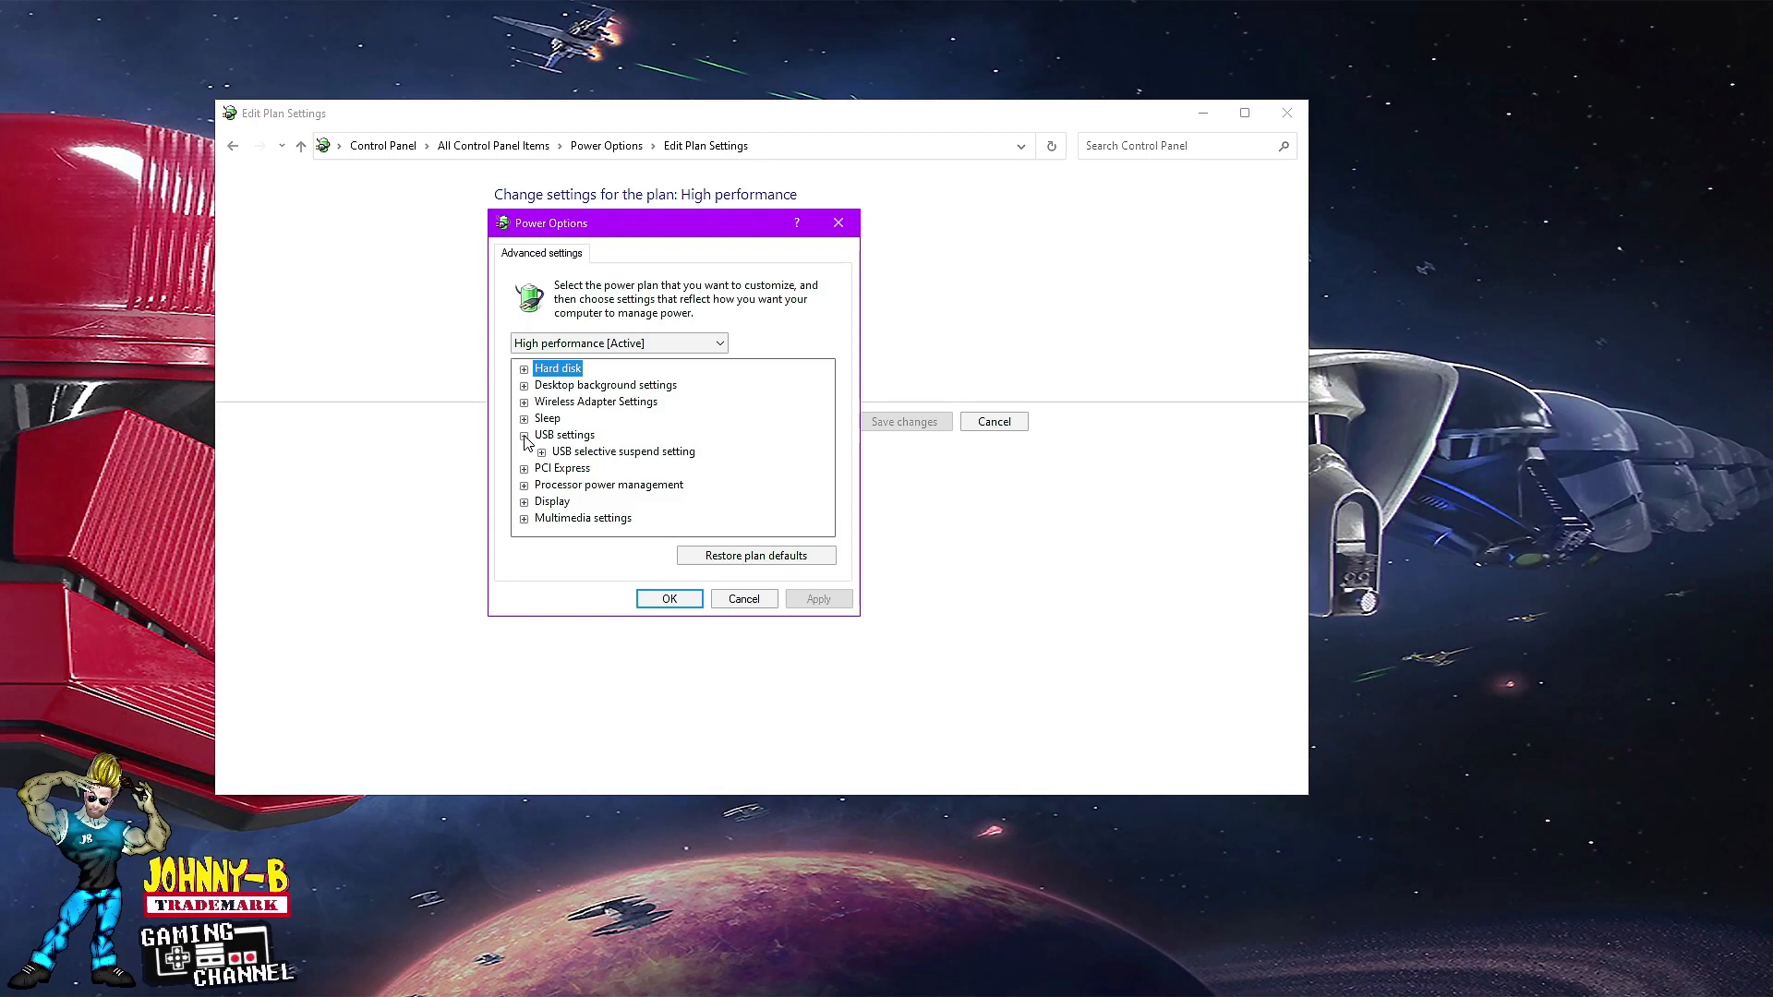
{"action": "left_click", "coordinate": [523, 436]}
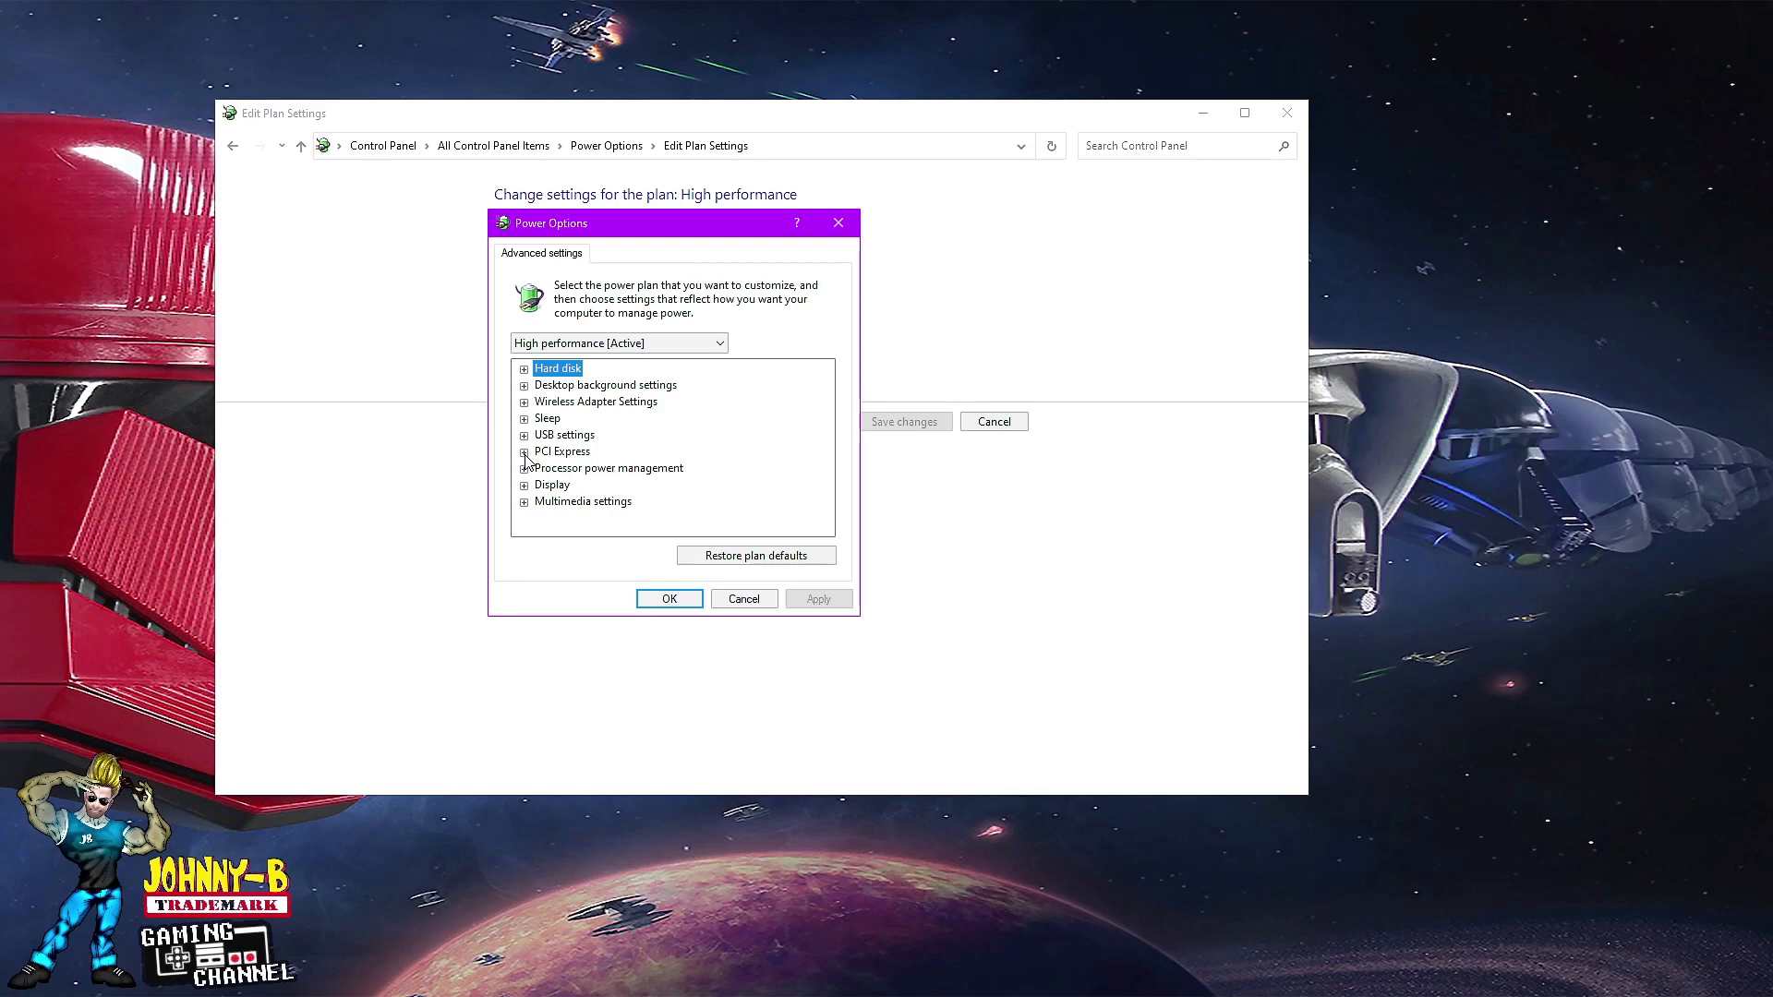
- Look through the choices for PCI Express Link State Power Management without picking one, and collapse the group
{"action": "left_click", "coordinate": [523, 452]}
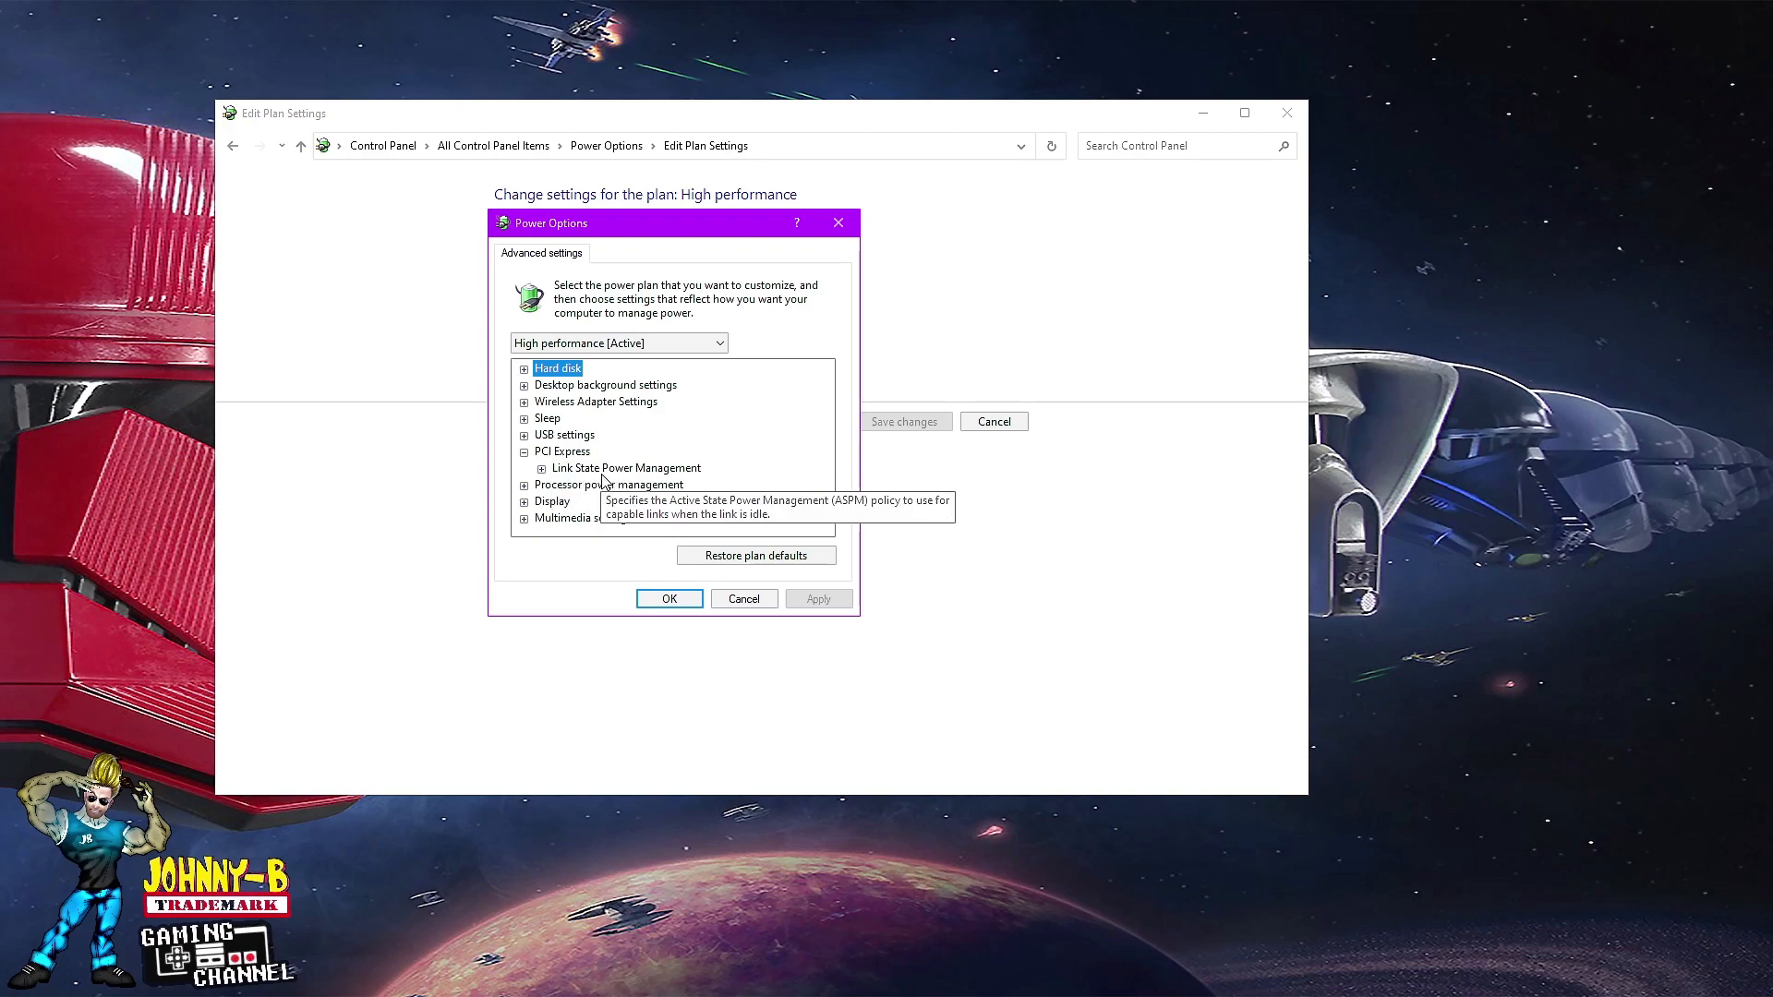
{"action": "left_click", "coordinate": [542, 469]}
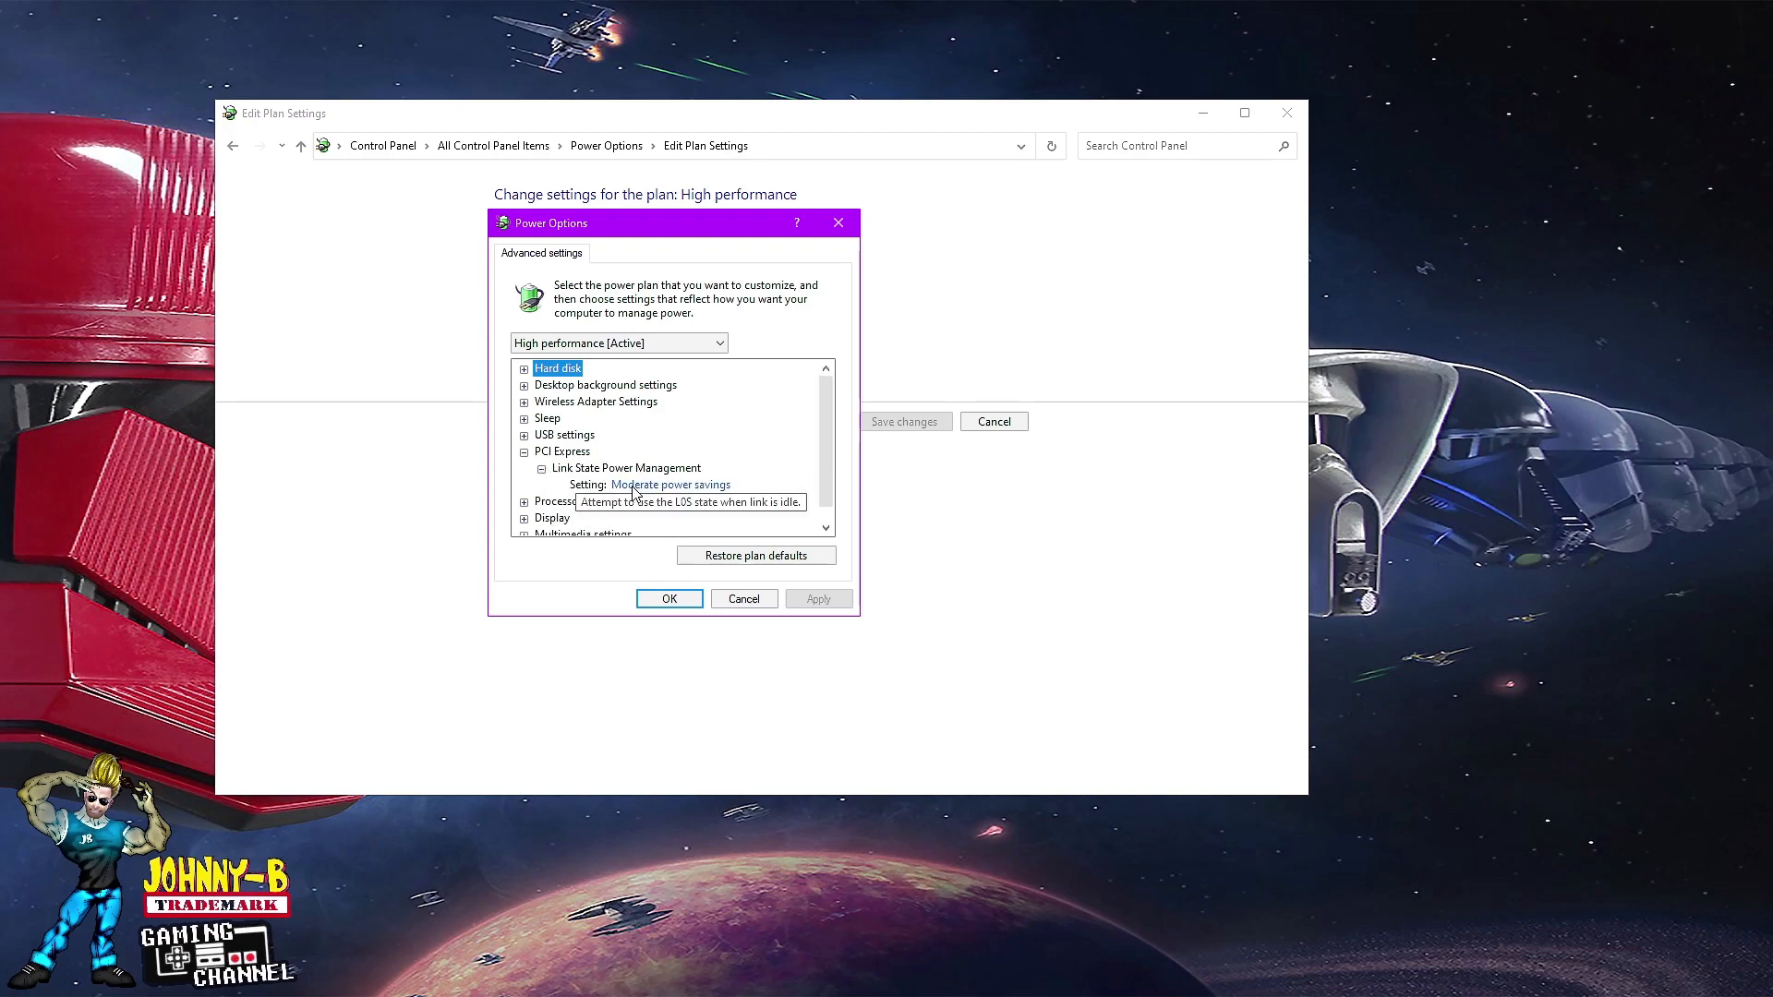
{"action": "left_click", "coordinate": [739, 490]}
{"action": "left_click", "coordinate": [735, 489]}
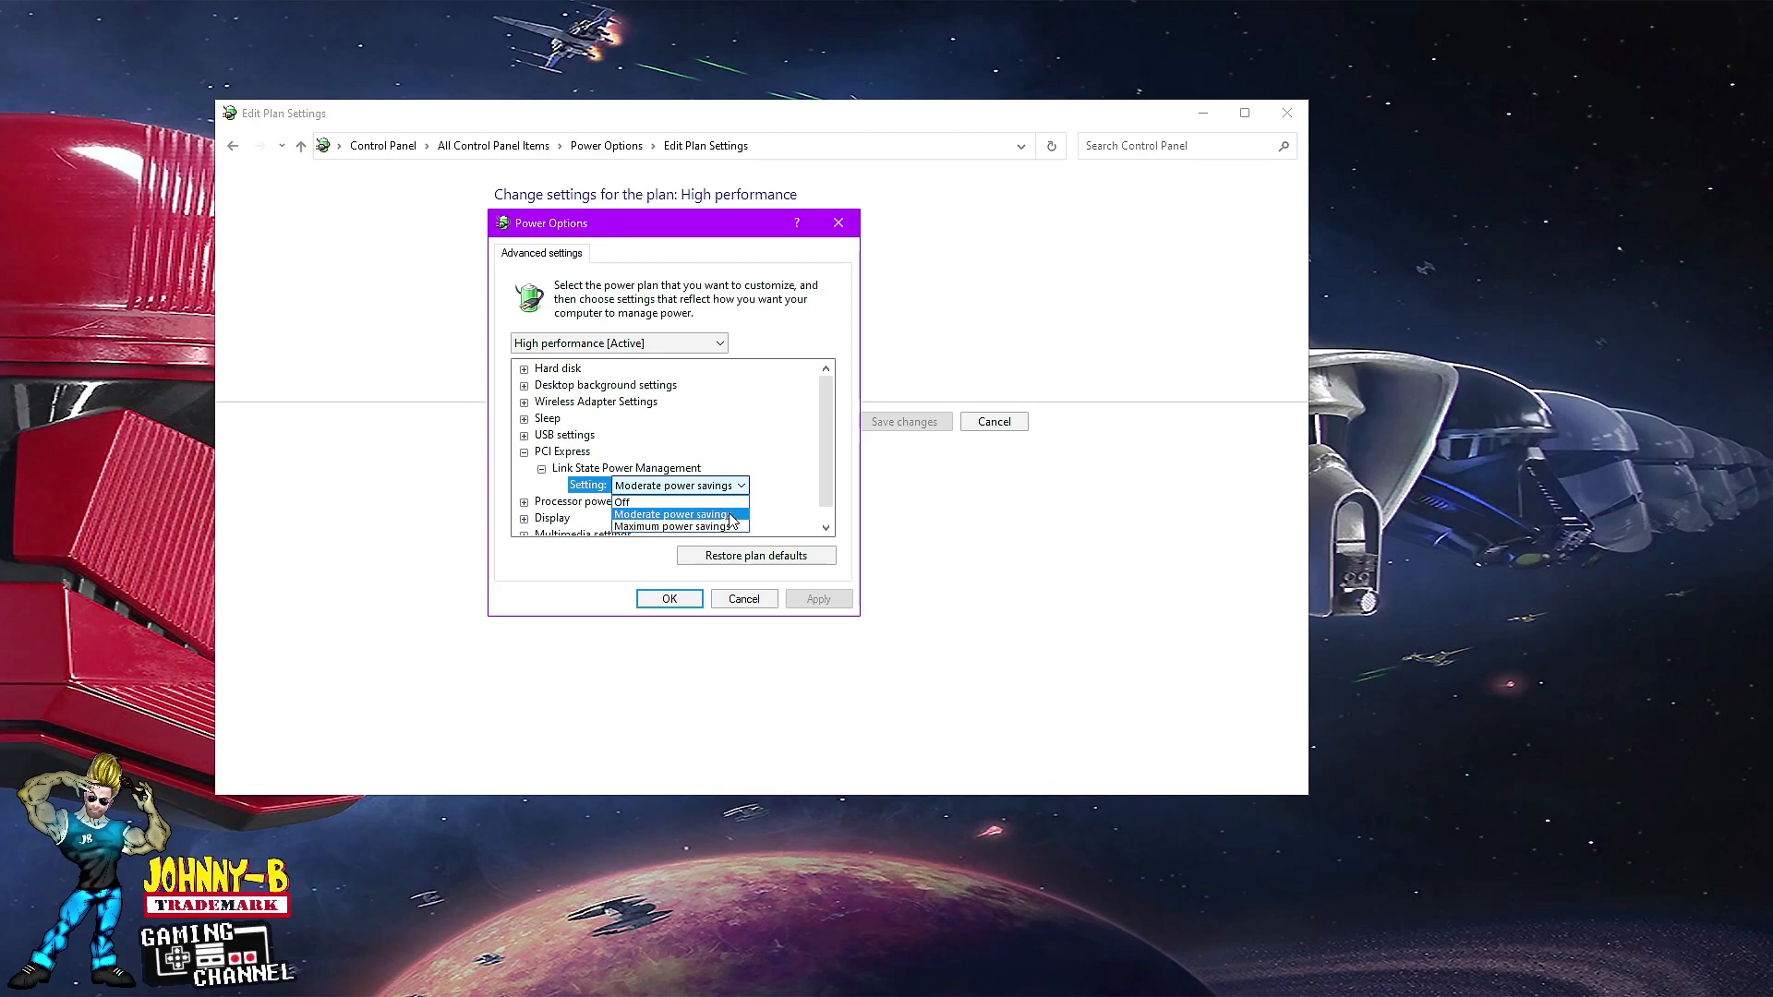
{"action": "key", "text": "Escape"}
{"action": "left_click", "coordinate": [525, 453]}
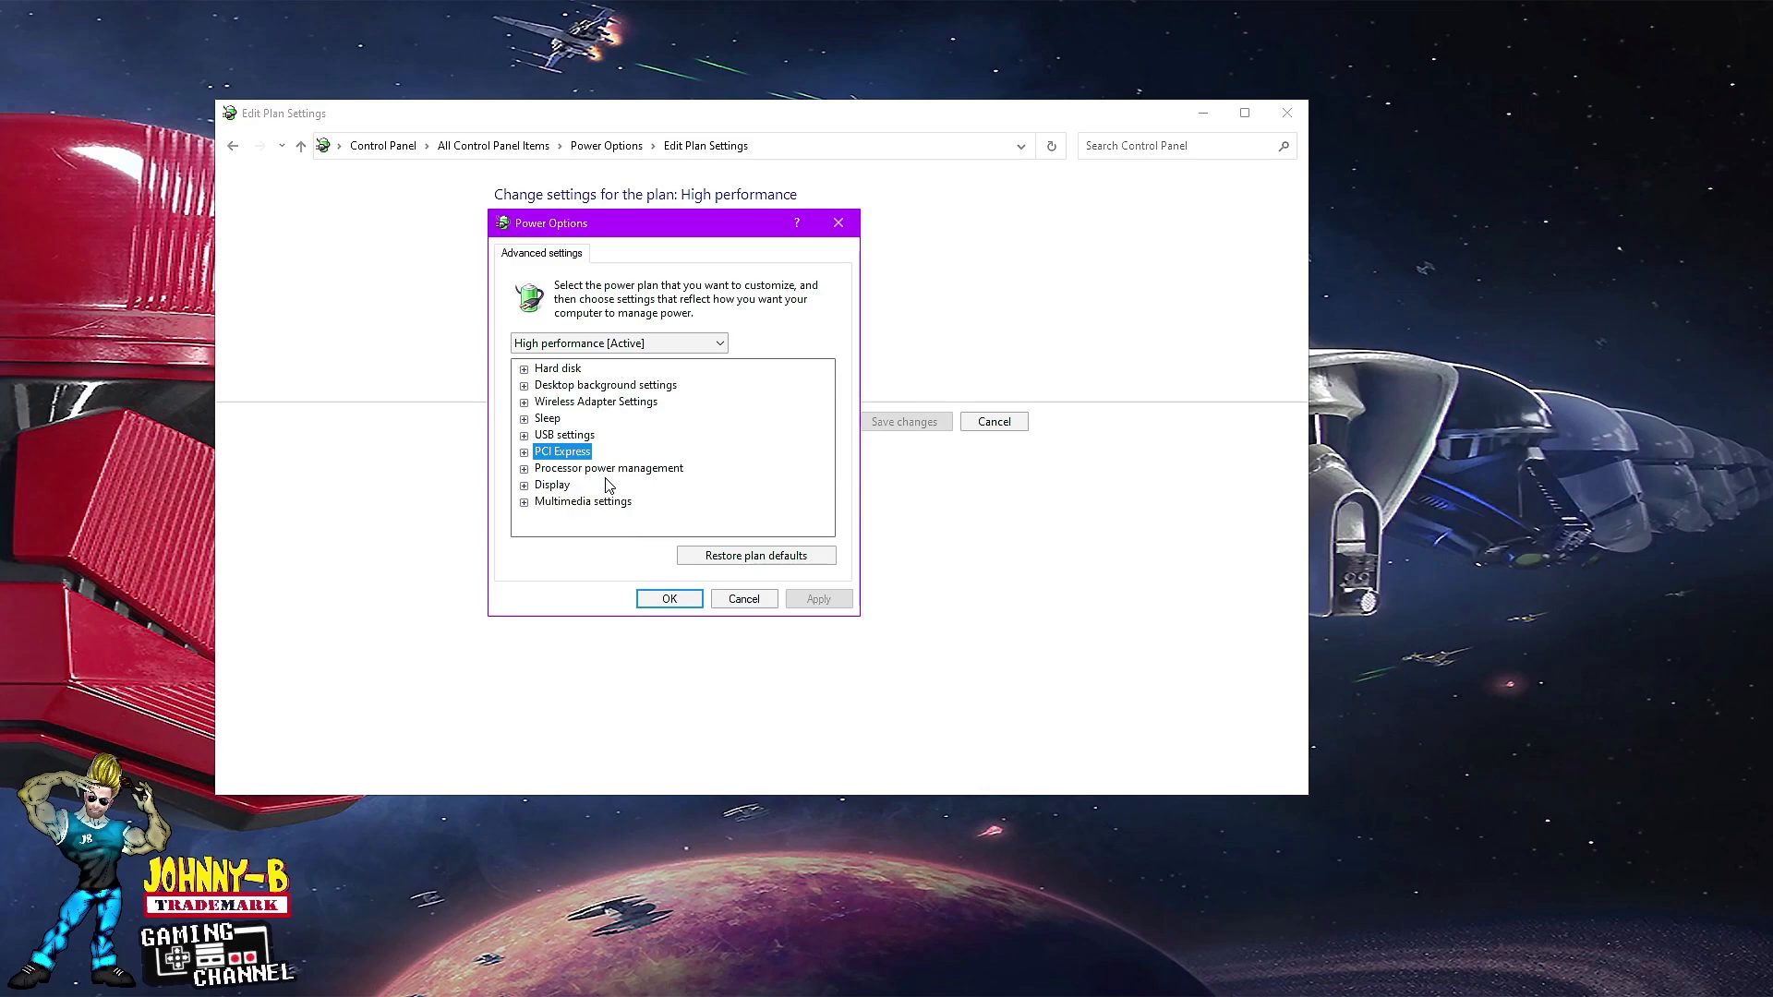
- Under Processor power management, check the minimum processor state, system cooling policy and maximum processor state
{"action": "left_click", "coordinate": [524, 471]}
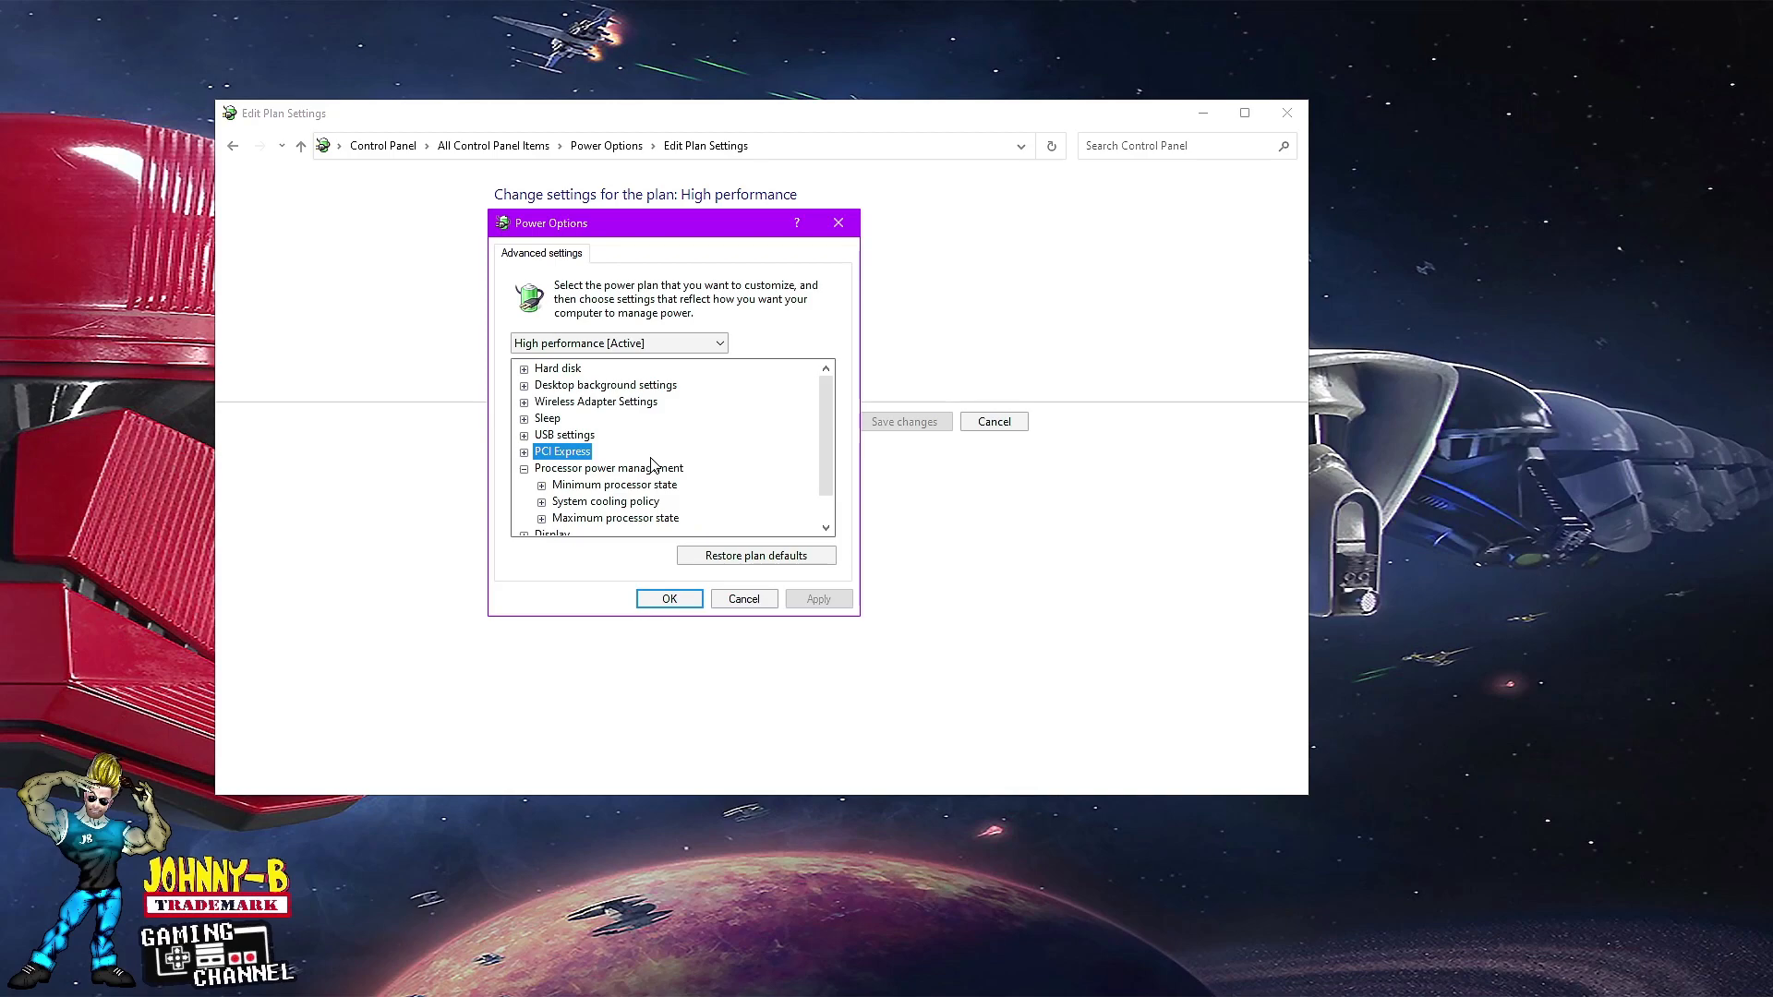
{"action": "scroll", "coordinate": [651, 463], "scroll_direction": "down", "scroll_amount": 1}
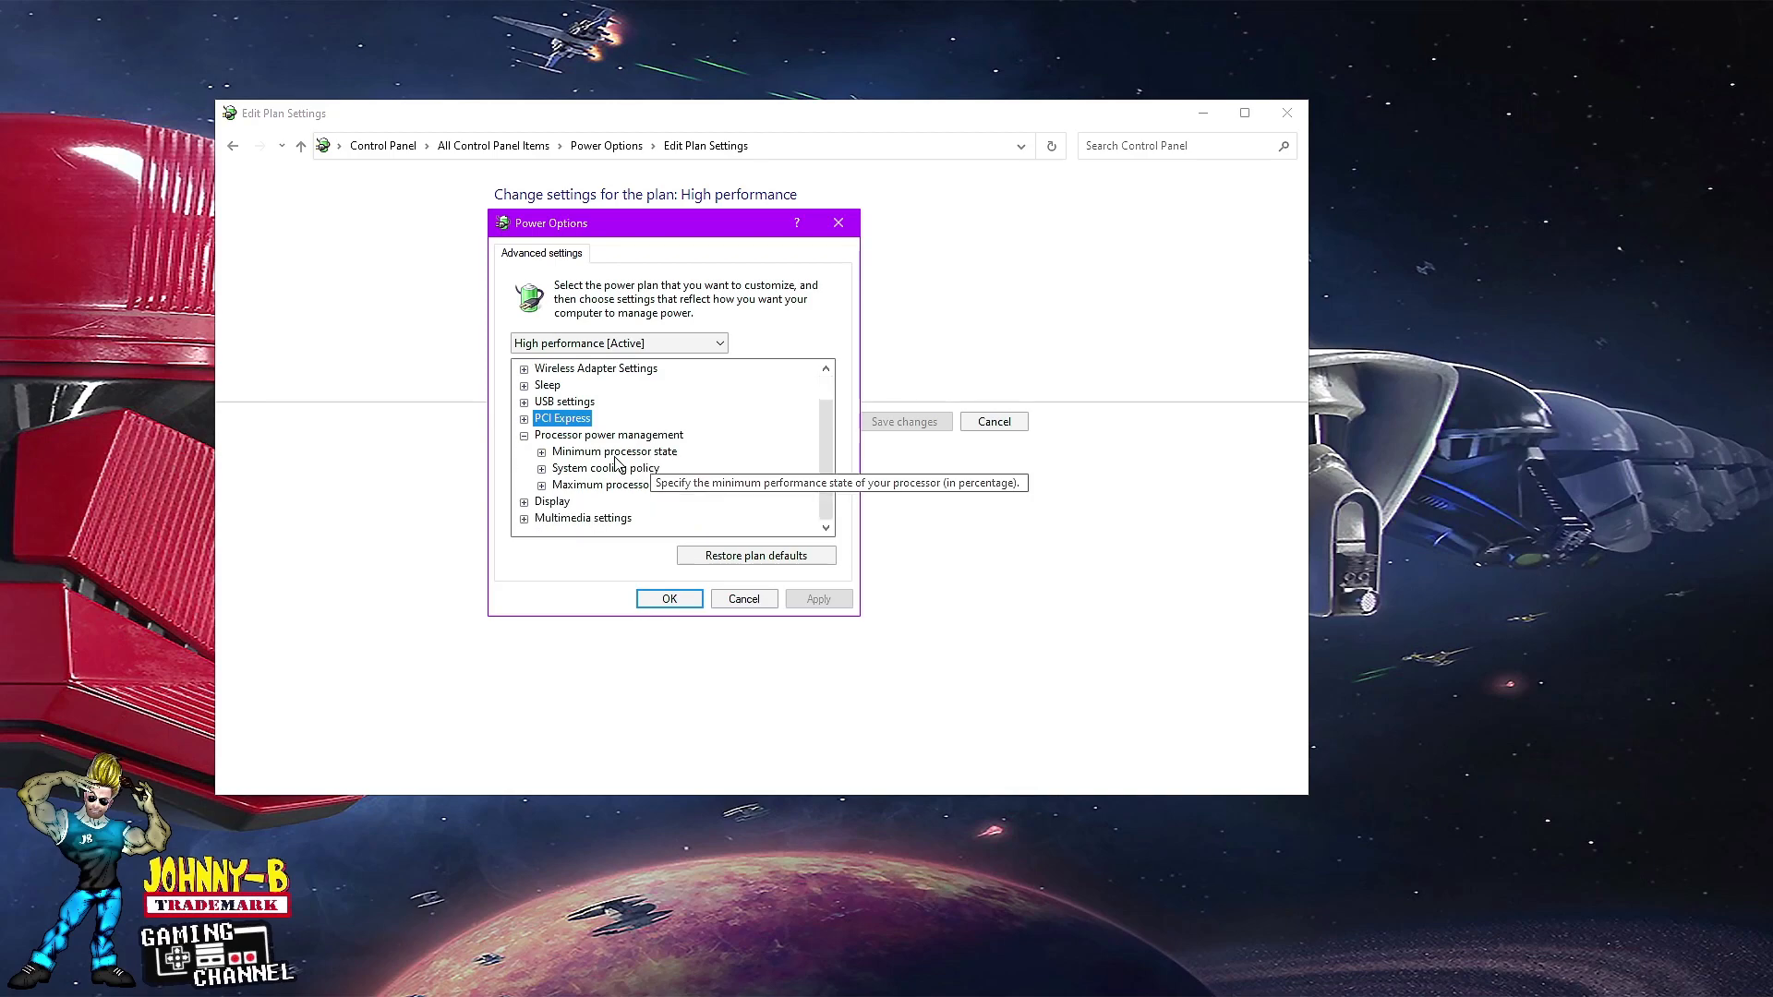
{"action": "left_click", "coordinate": [543, 454]}
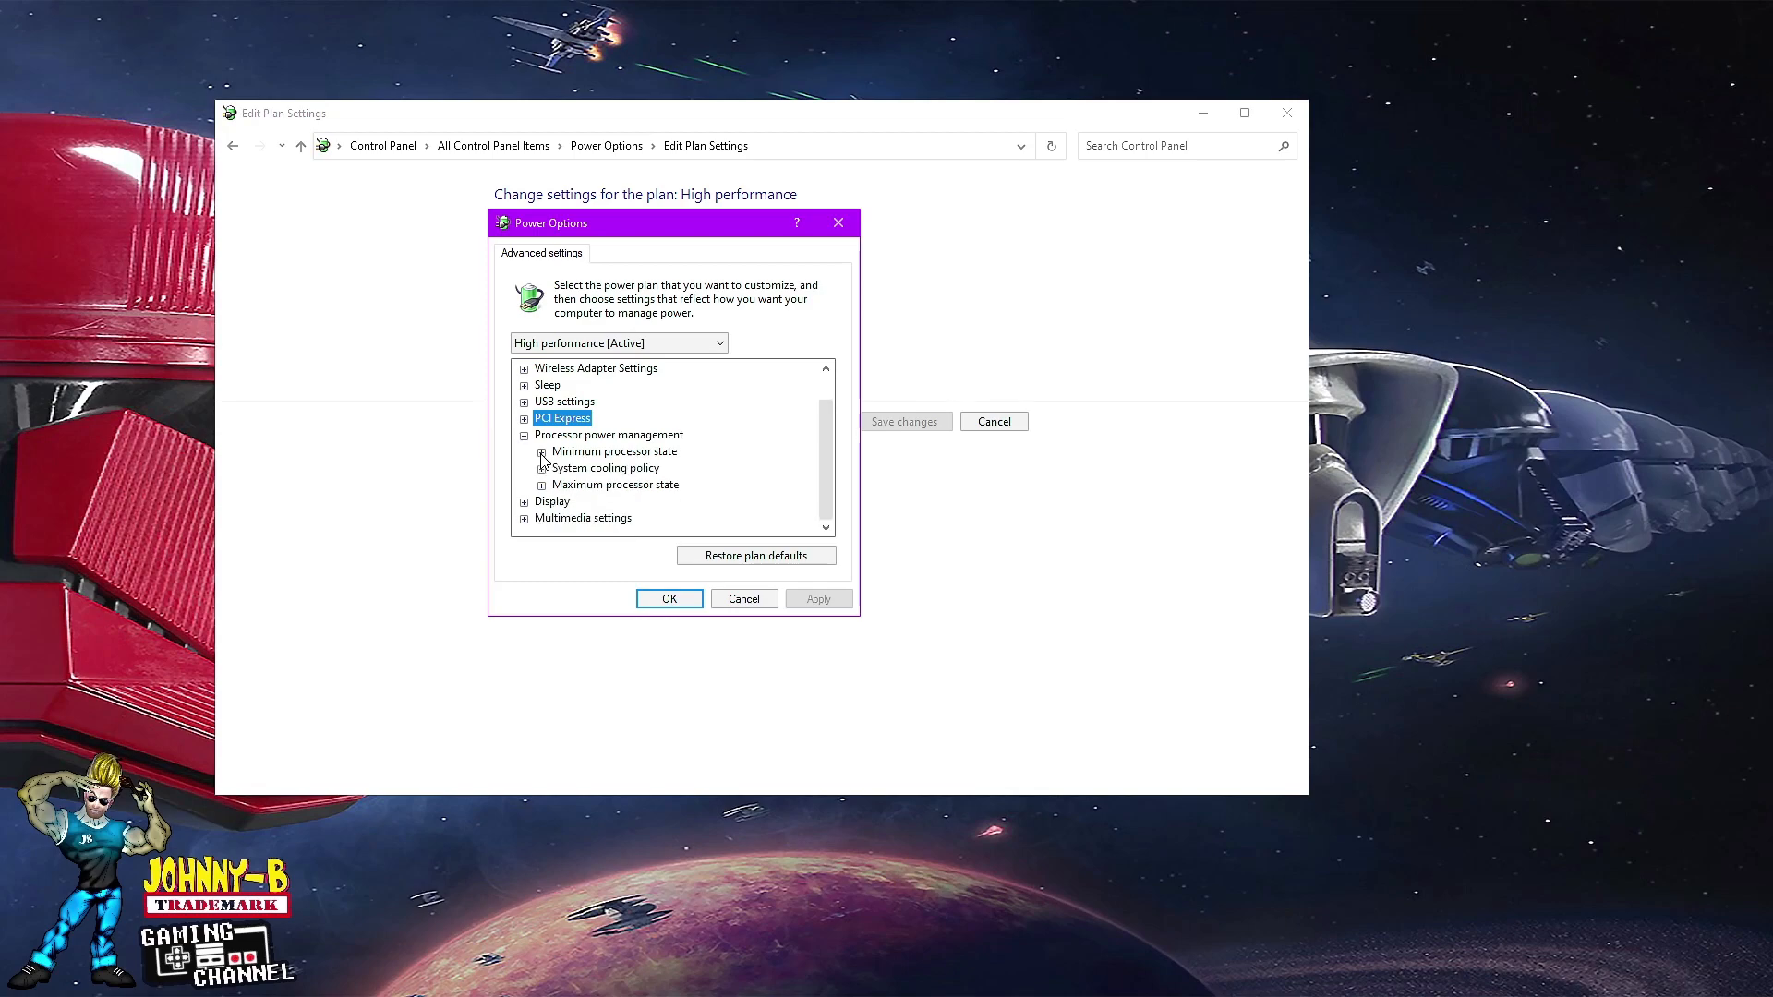
{"action": "left_click", "coordinate": [542, 452]}
{"action": "left_click", "coordinate": [543, 471]}
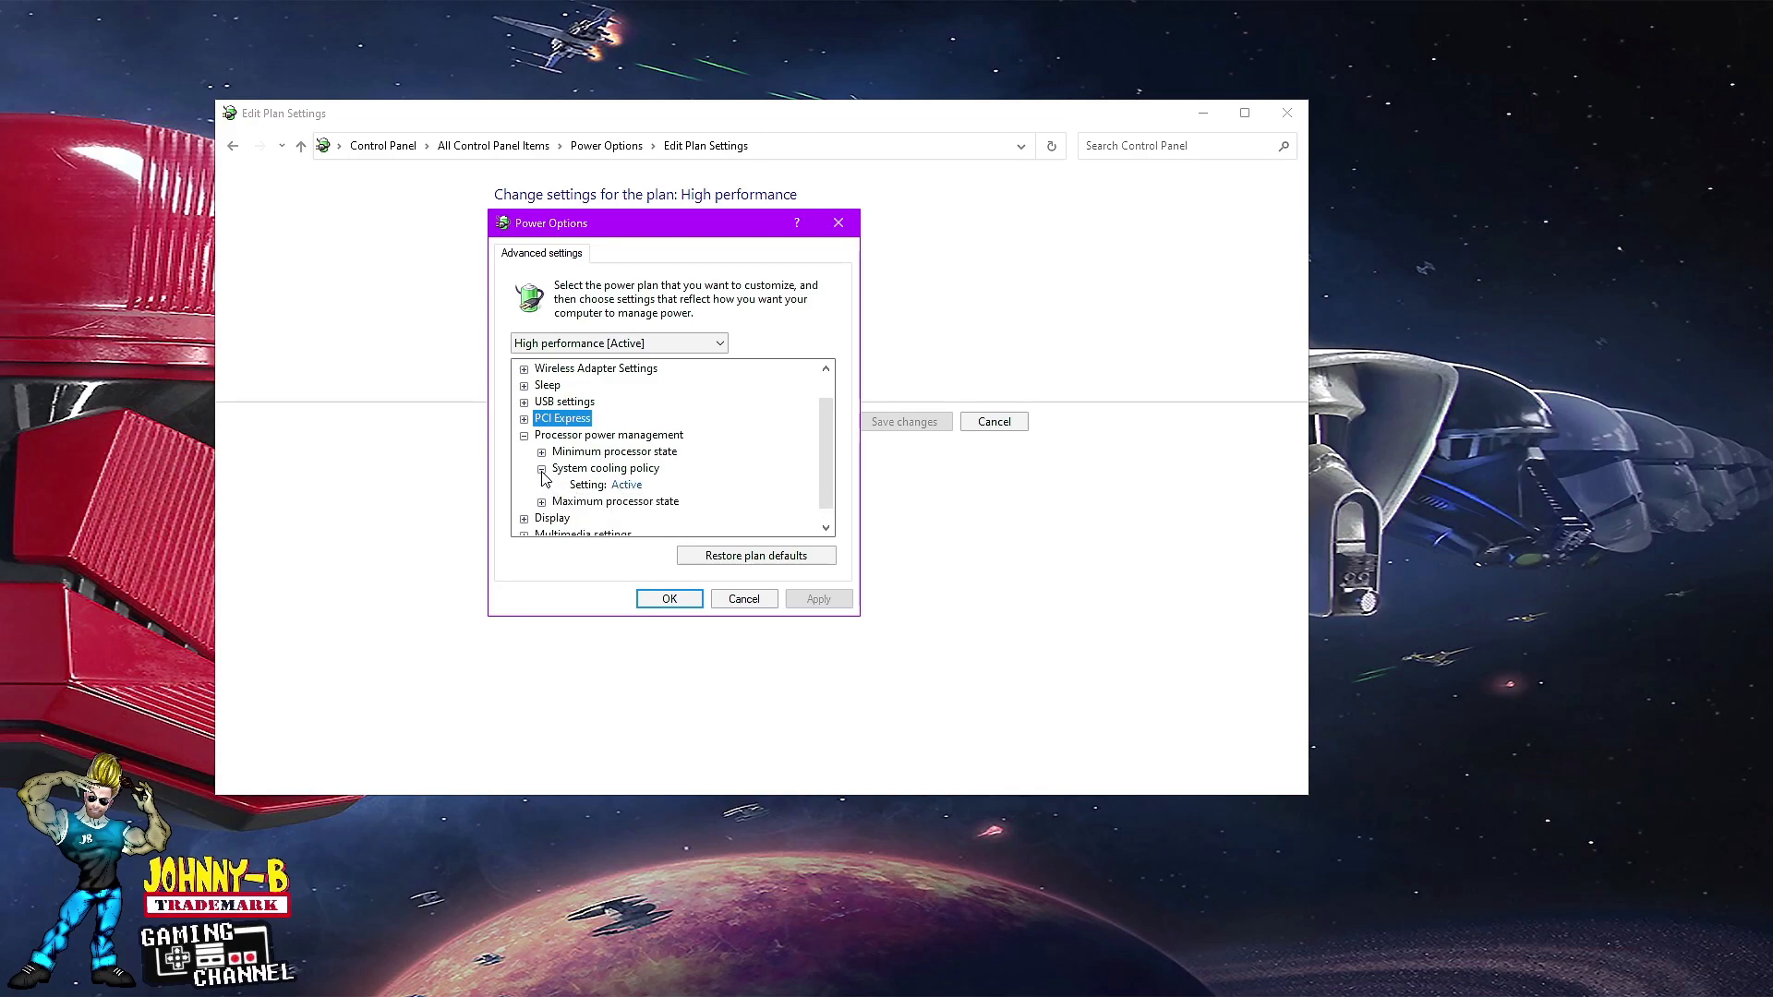
{"action": "left_click", "coordinate": [542, 470]}
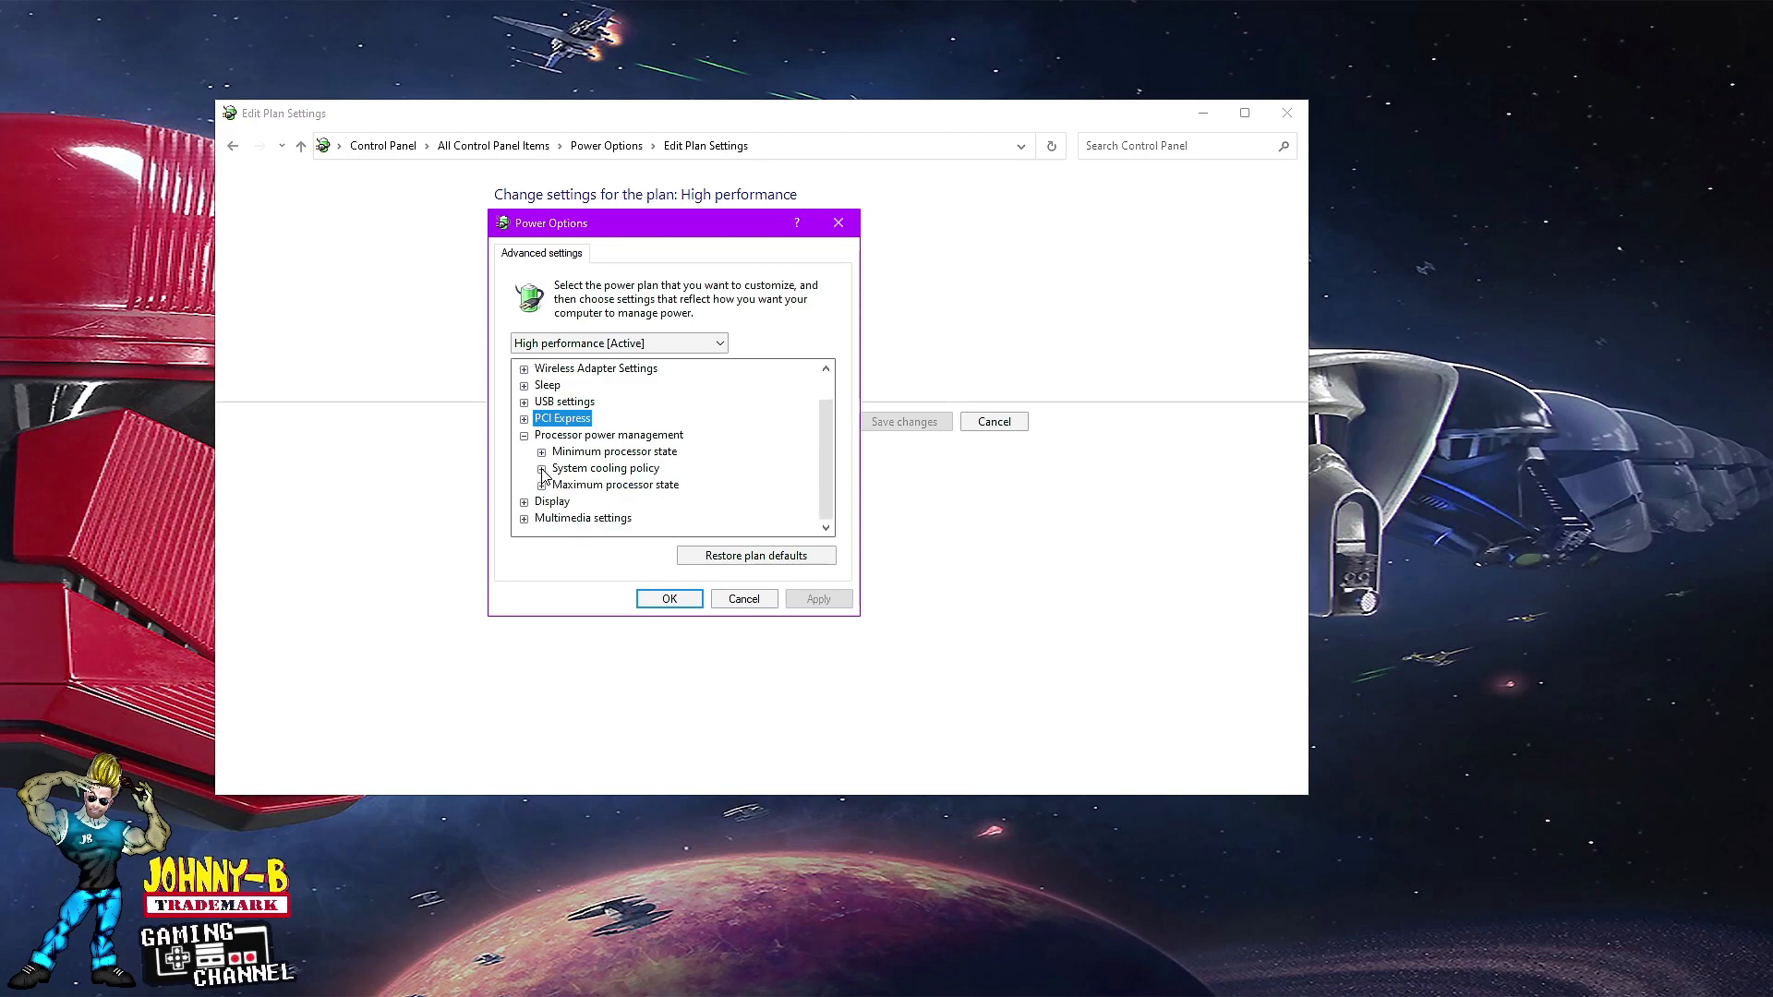
{"action": "left_click", "coordinate": [542, 487]}
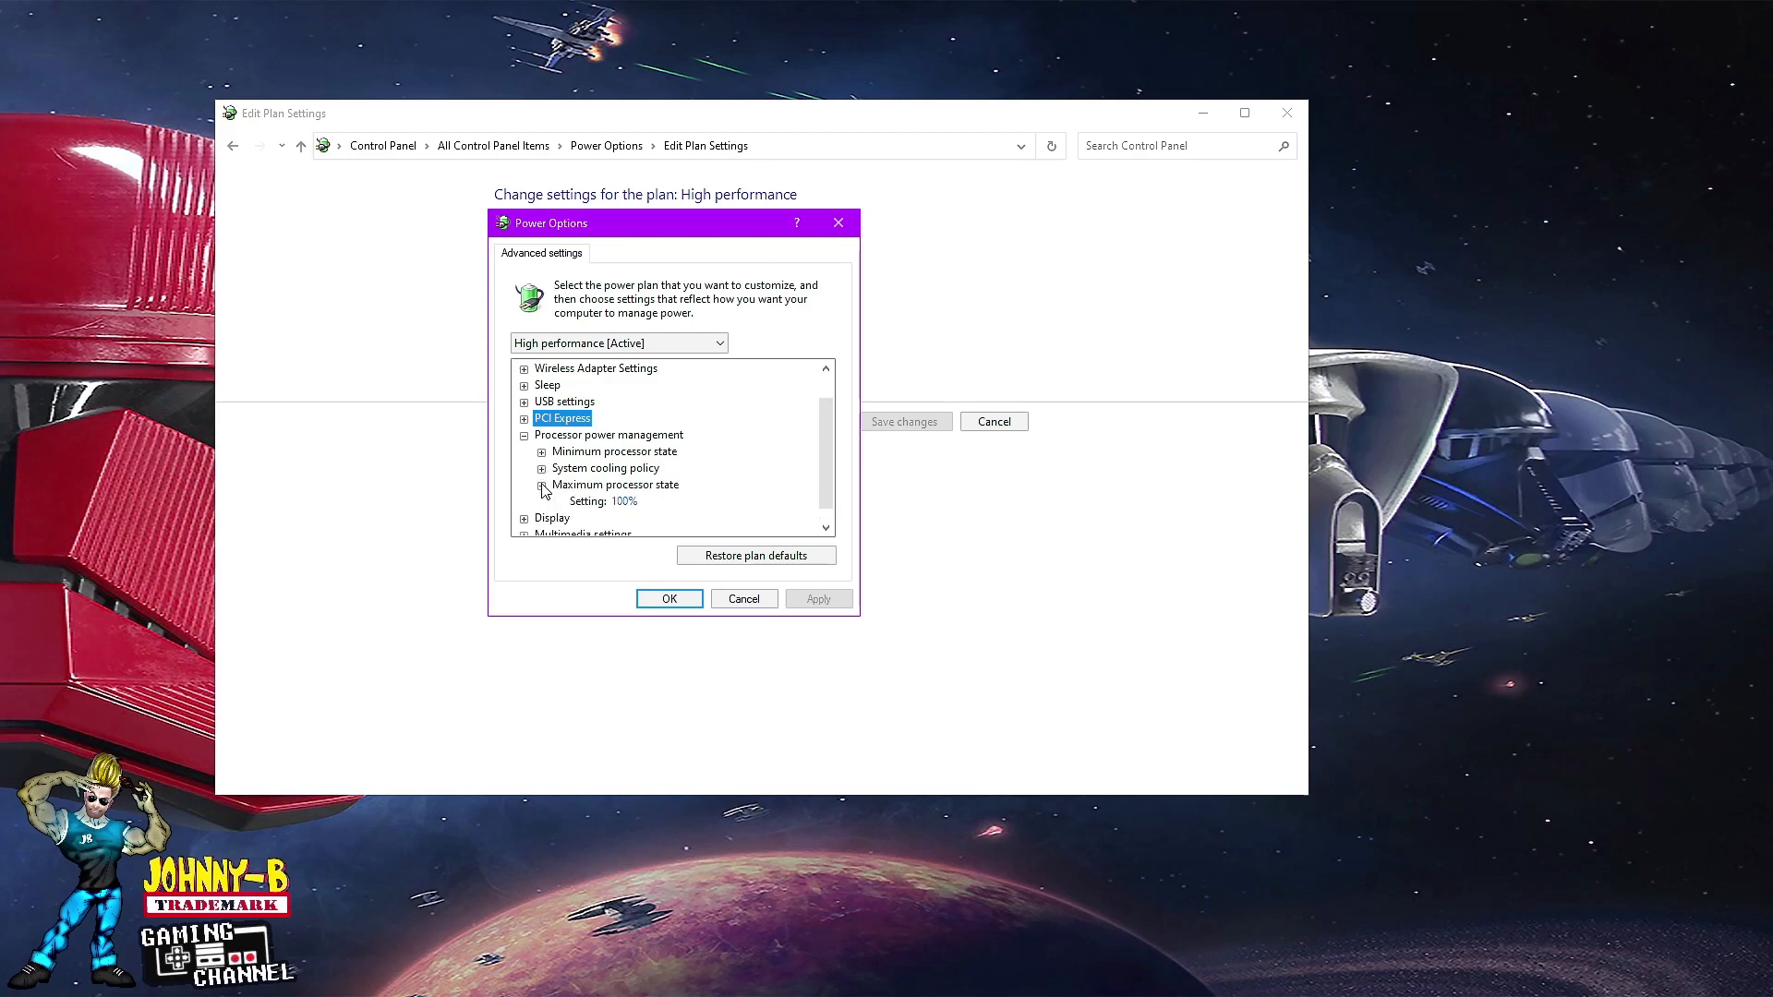
{"action": "left_click", "coordinate": [542, 487]}
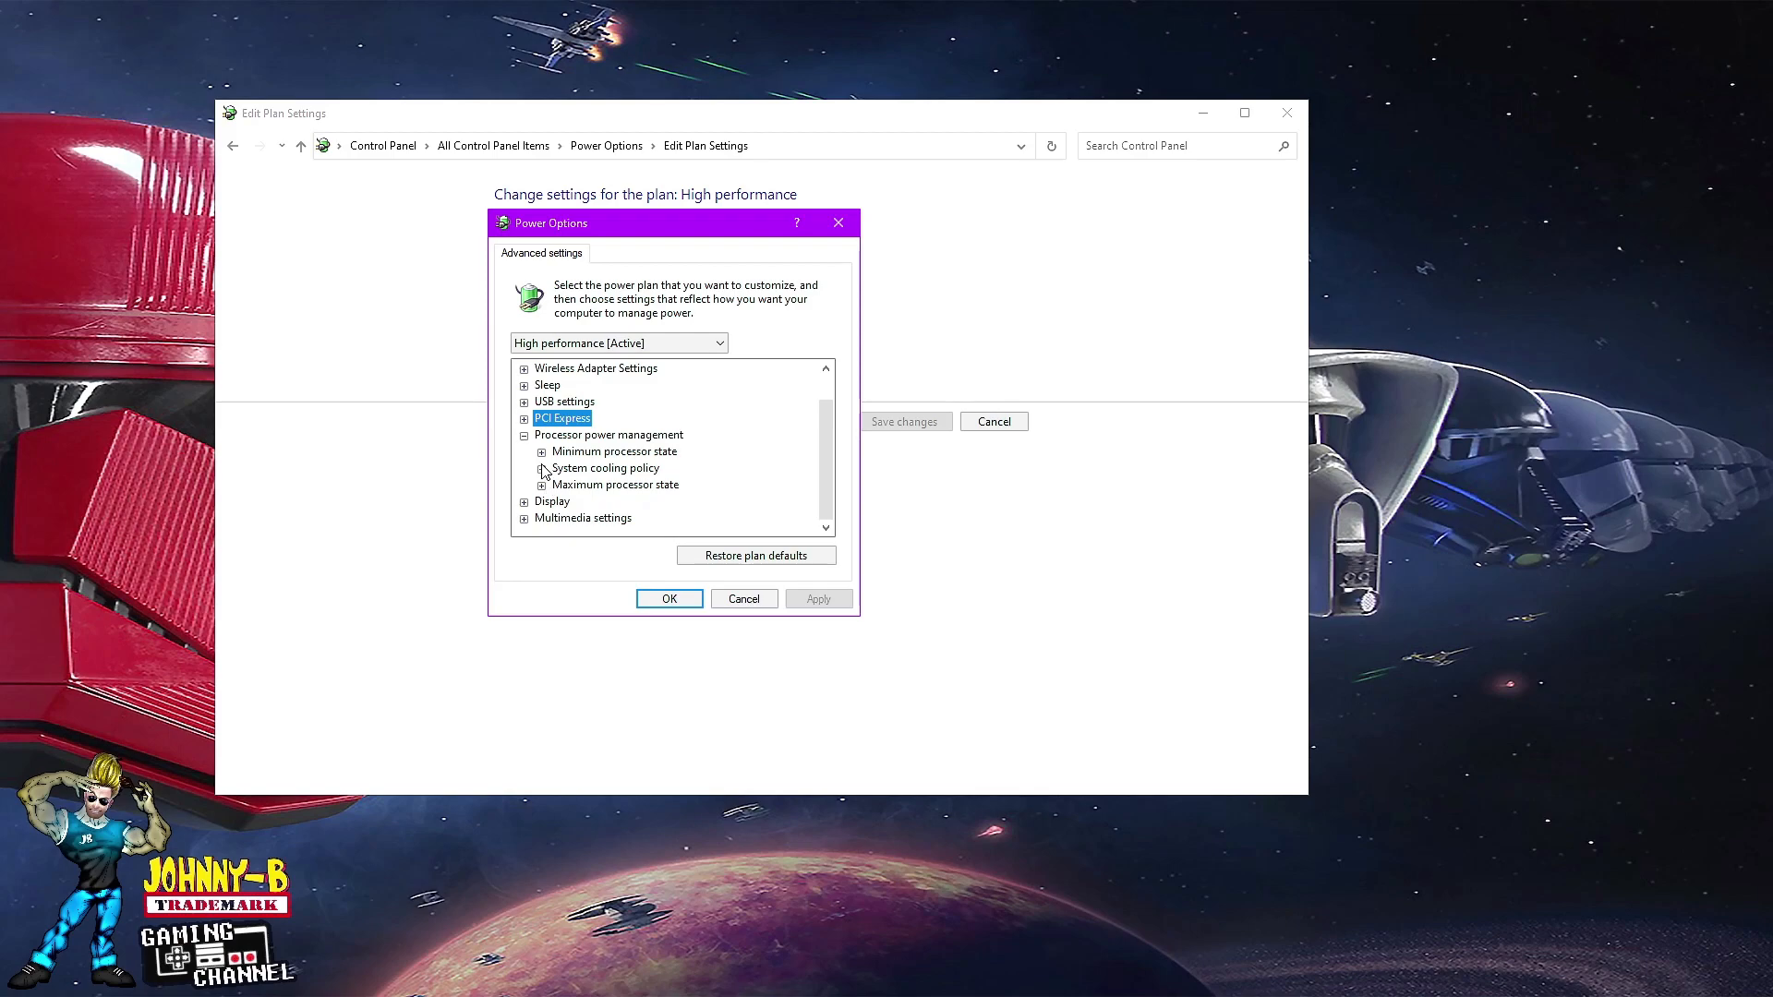
- Collapse the processor group, check the display turn-off time, and collapse the Display group
{"action": "left_click", "coordinate": [523, 501]}
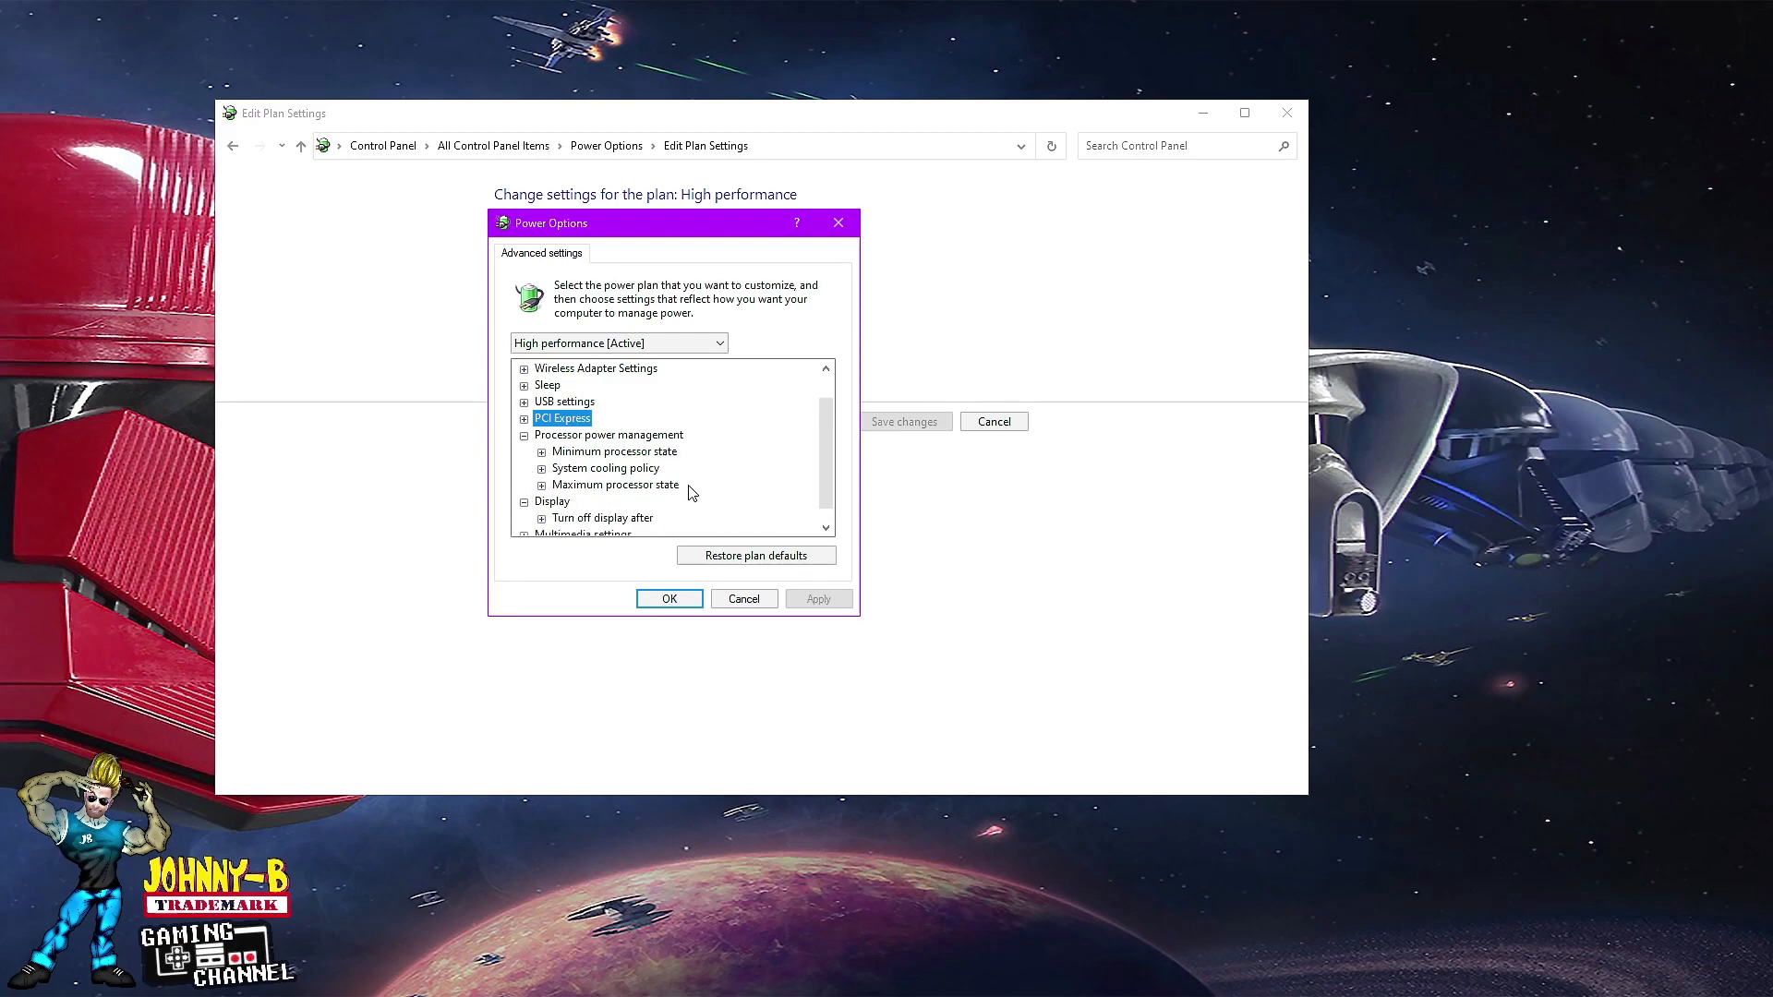
{"action": "left_click", "coordinate": [525, 436]}
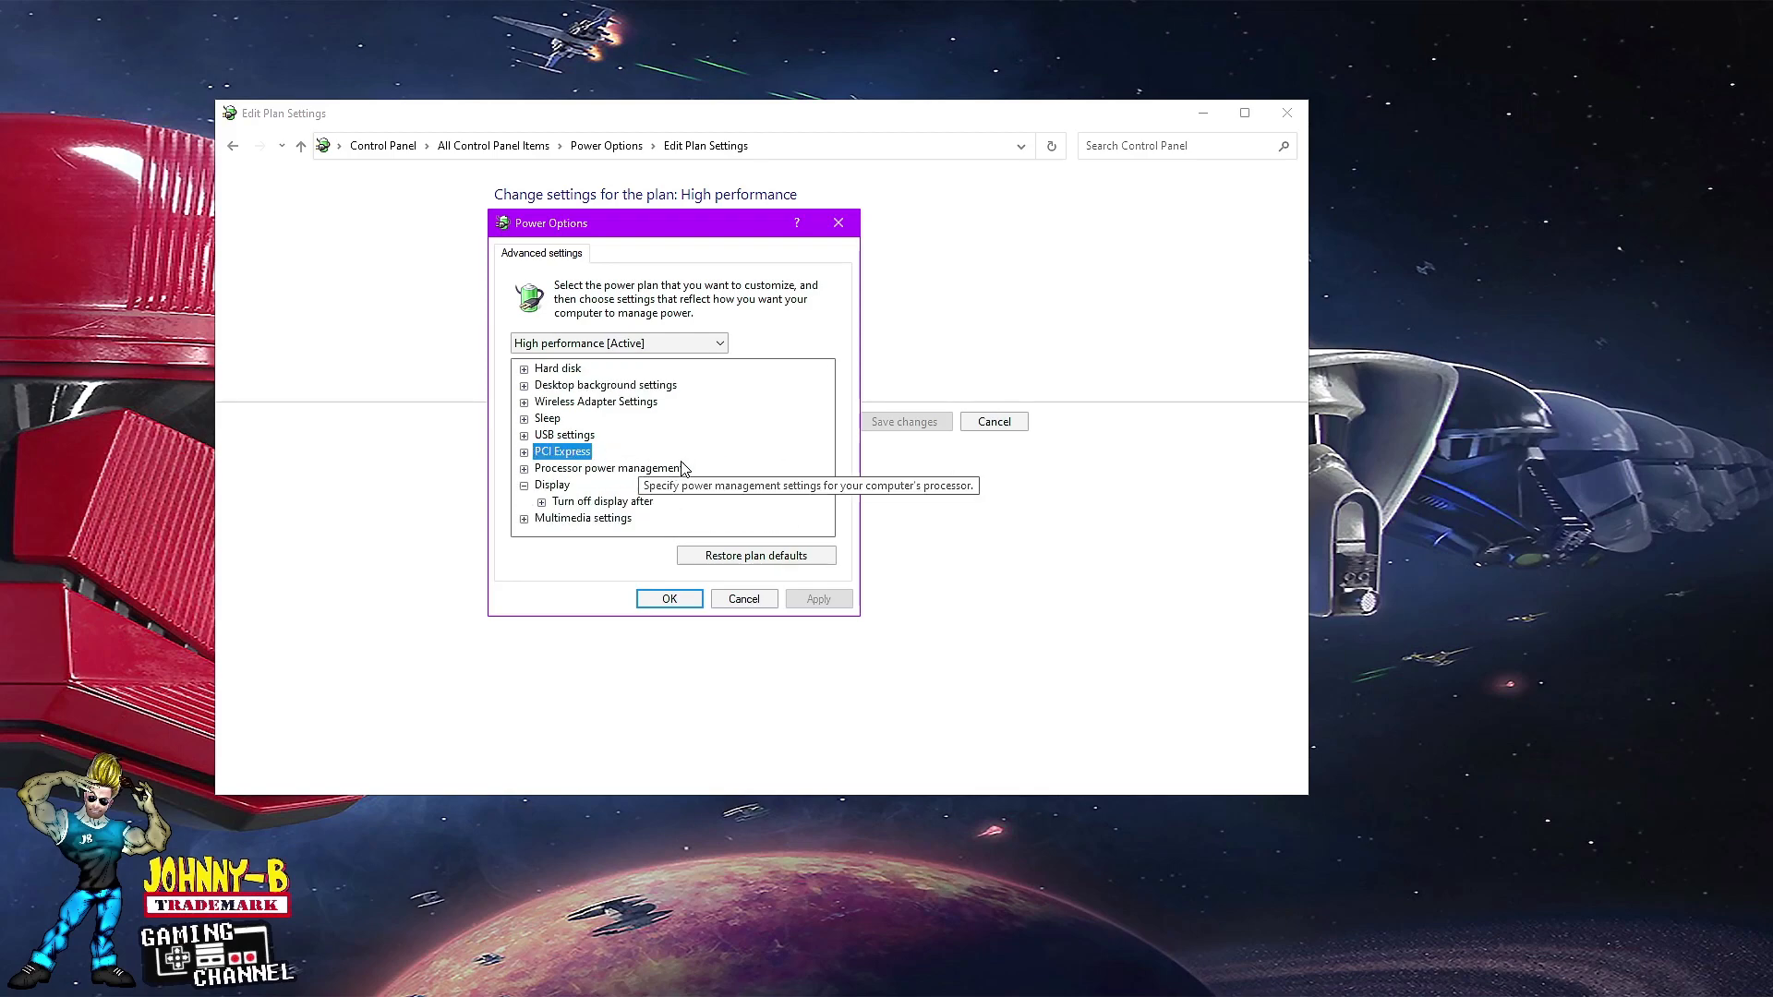
{"action": "left_click", "coordinate": [543, 503]}
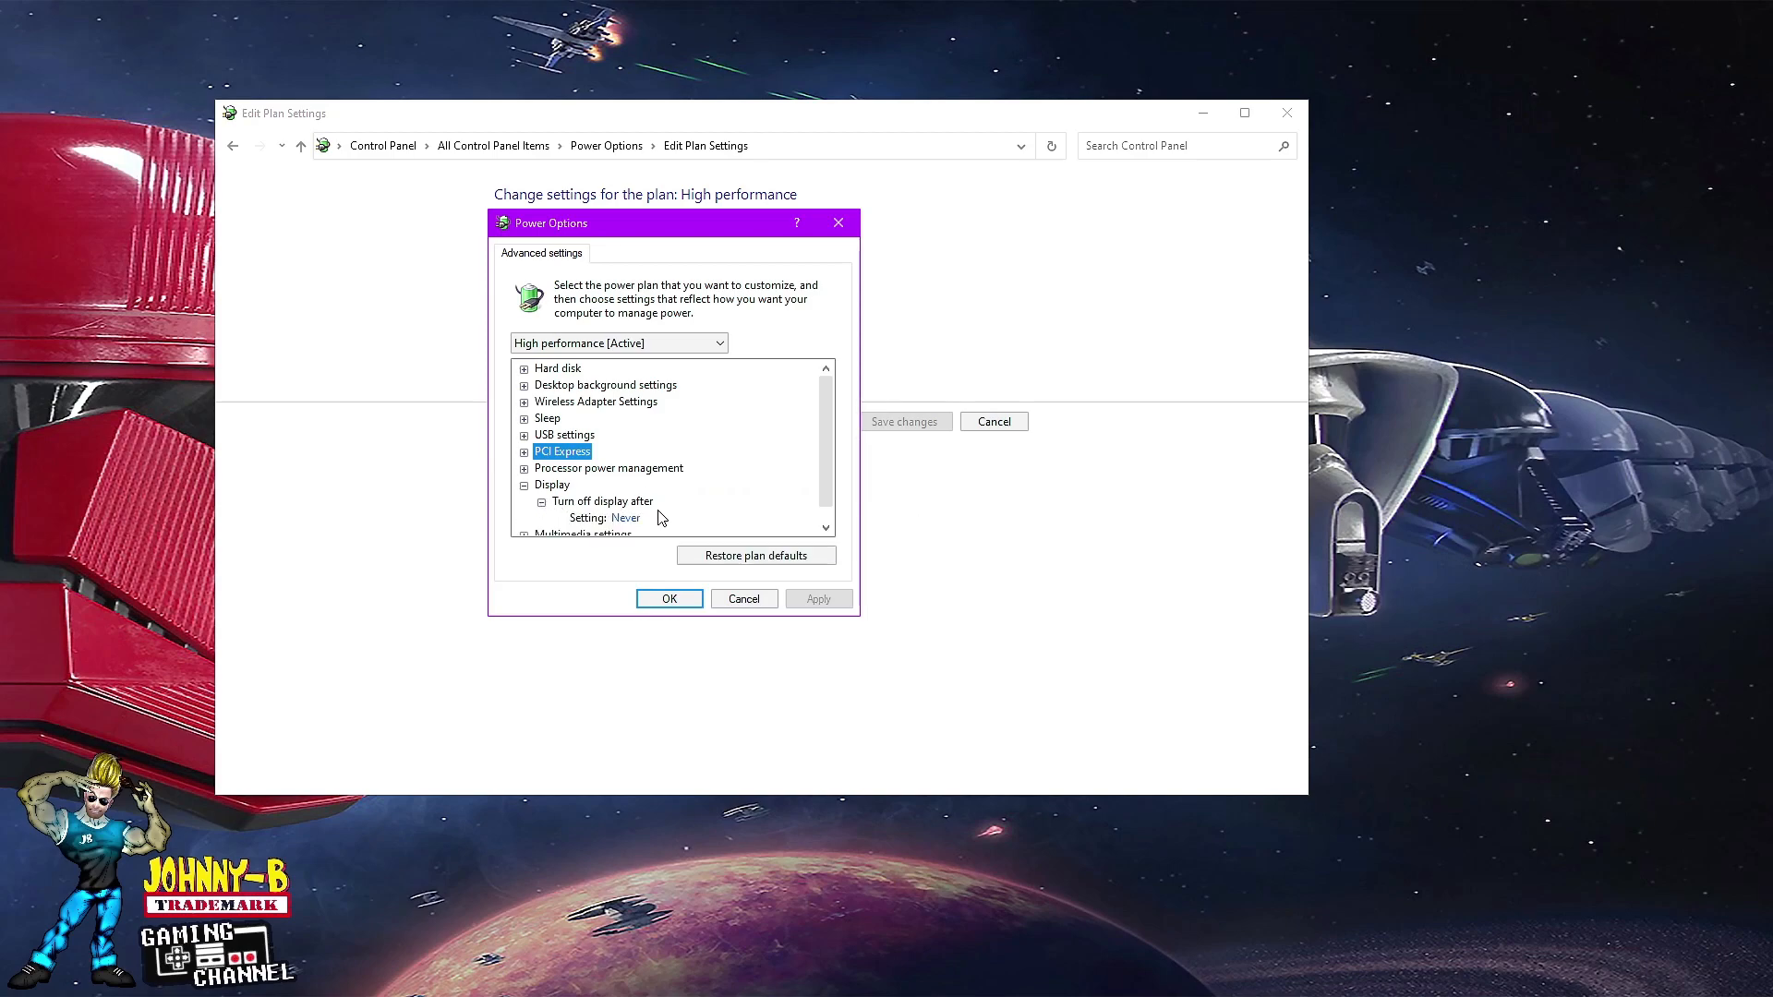
{"action": "left_click", "coordinate": [524, 486]}
- Check the multimedia settings for sharing media, video playback quality bias and playing video, and cancel out of the advanced power settings
{"action": "left_click", "coordinate": [523, 504]}
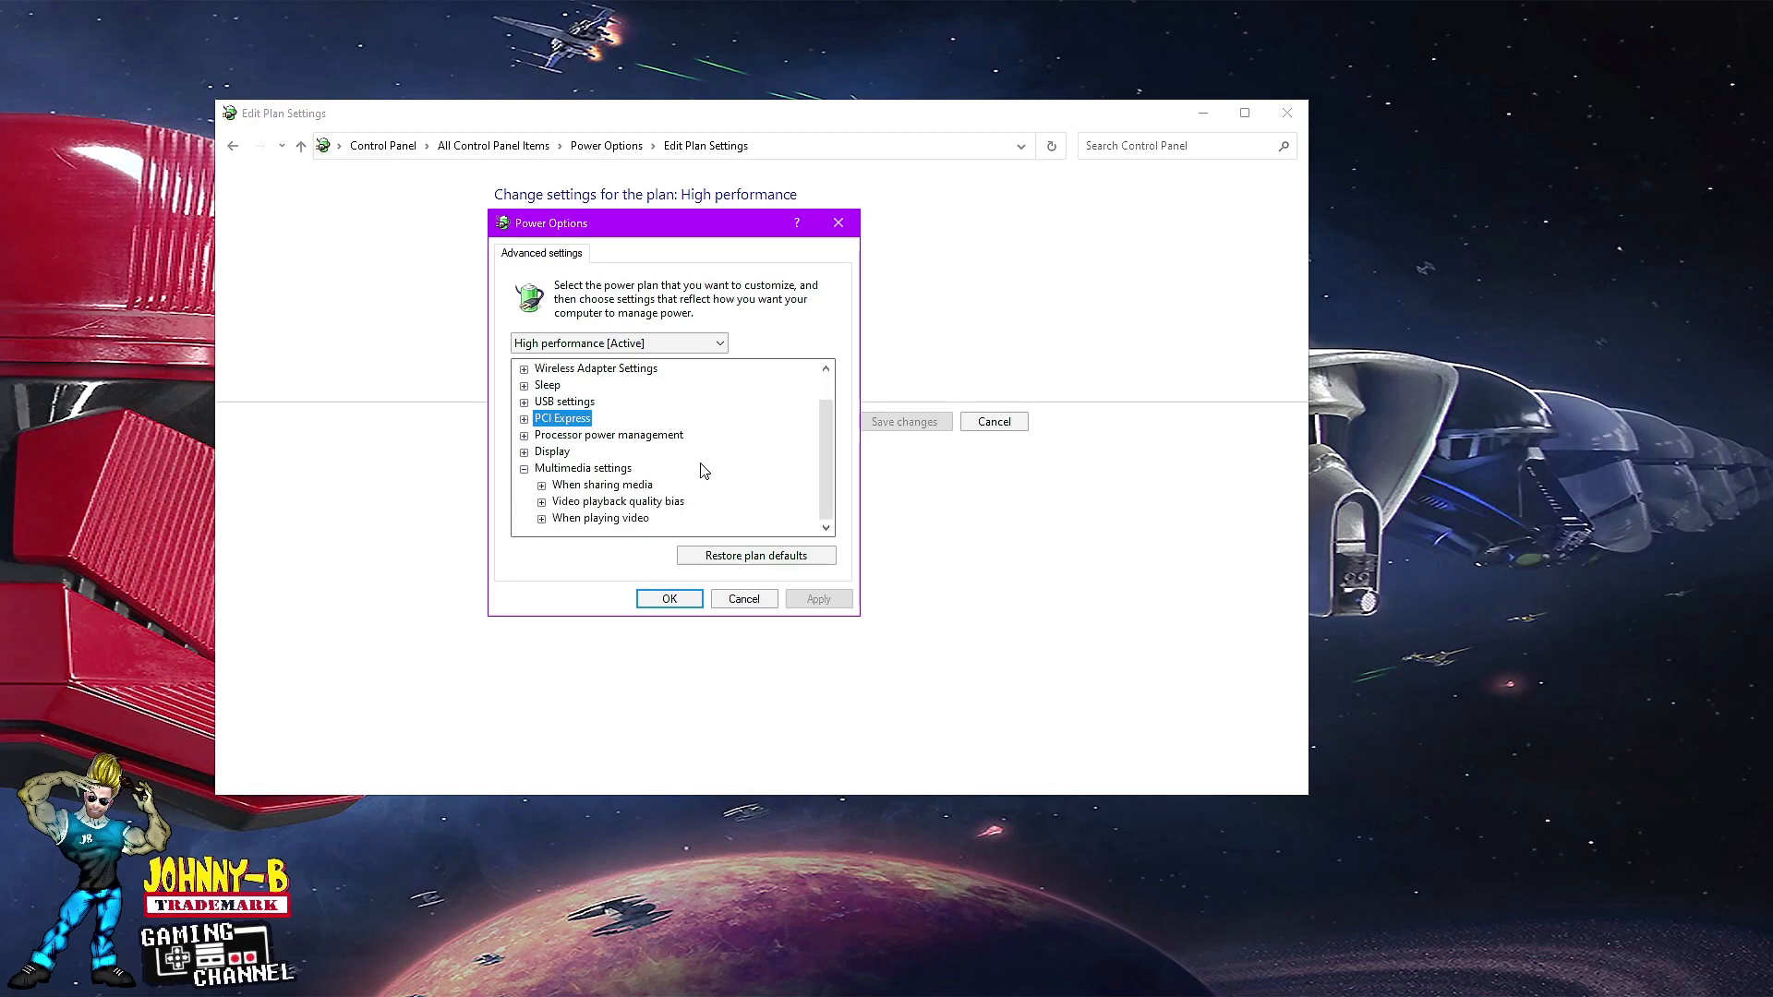
{"action": "left_click", "coordinate": [542, 486]}
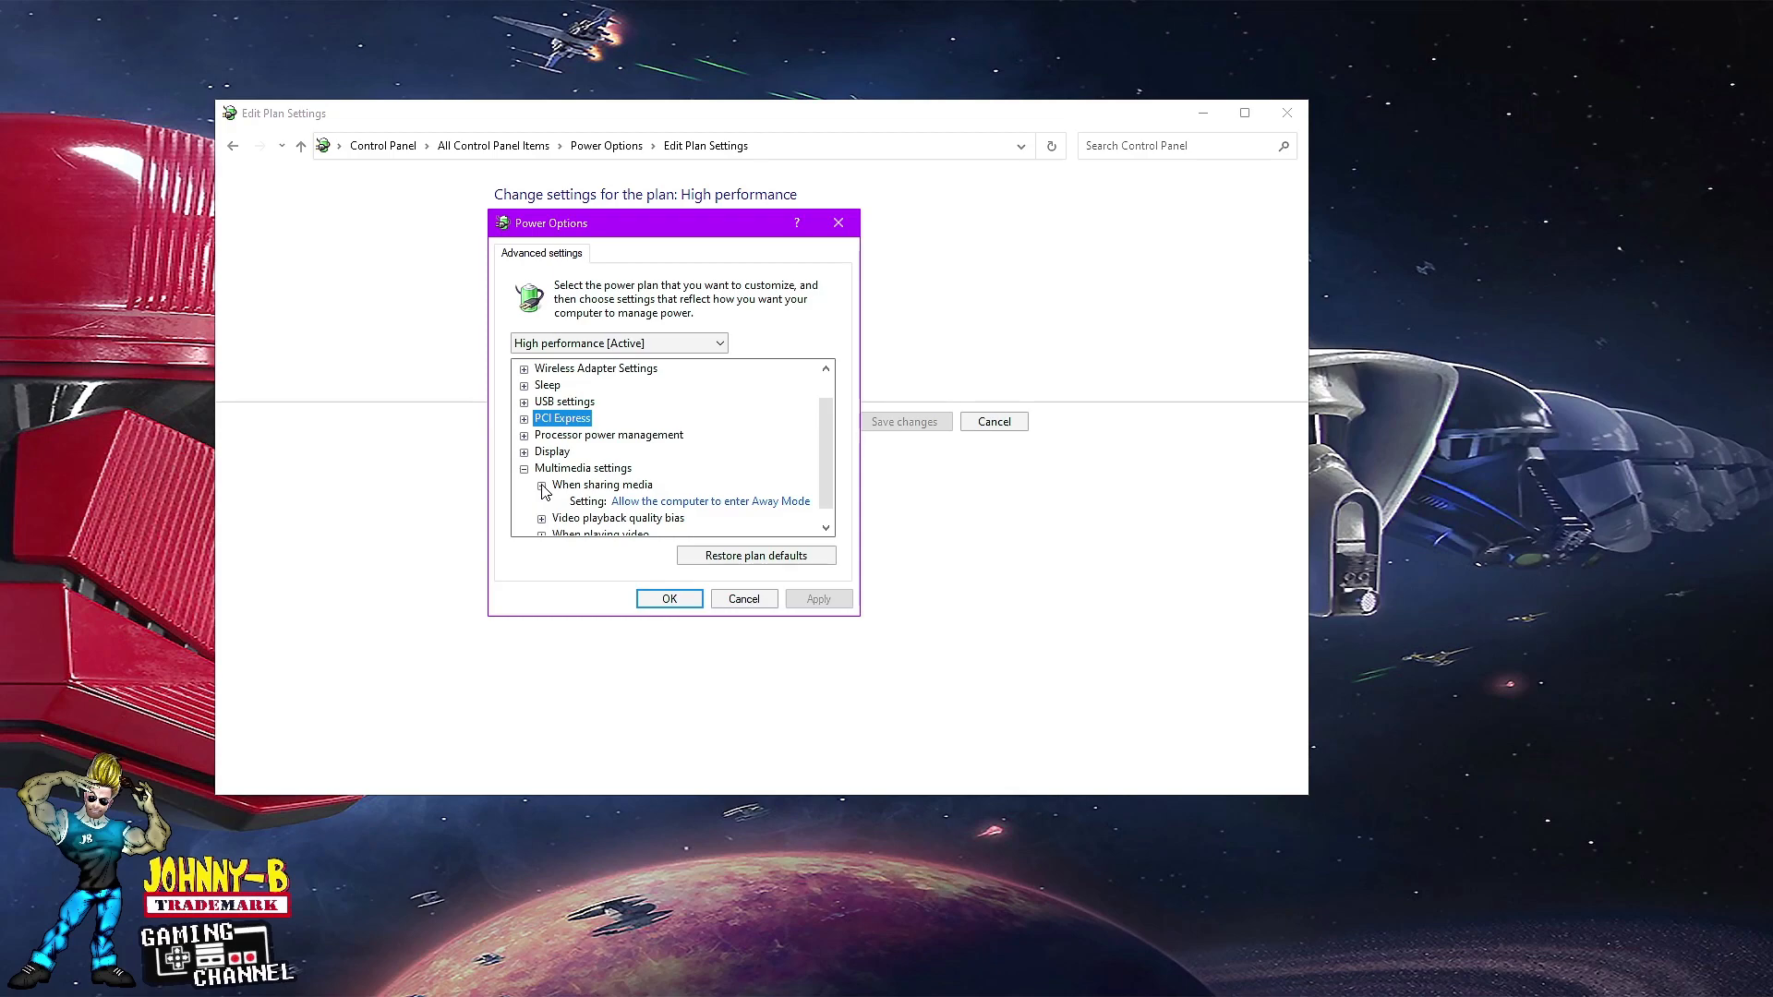
{"action": "left_click", "coordinate": [543, 486]}
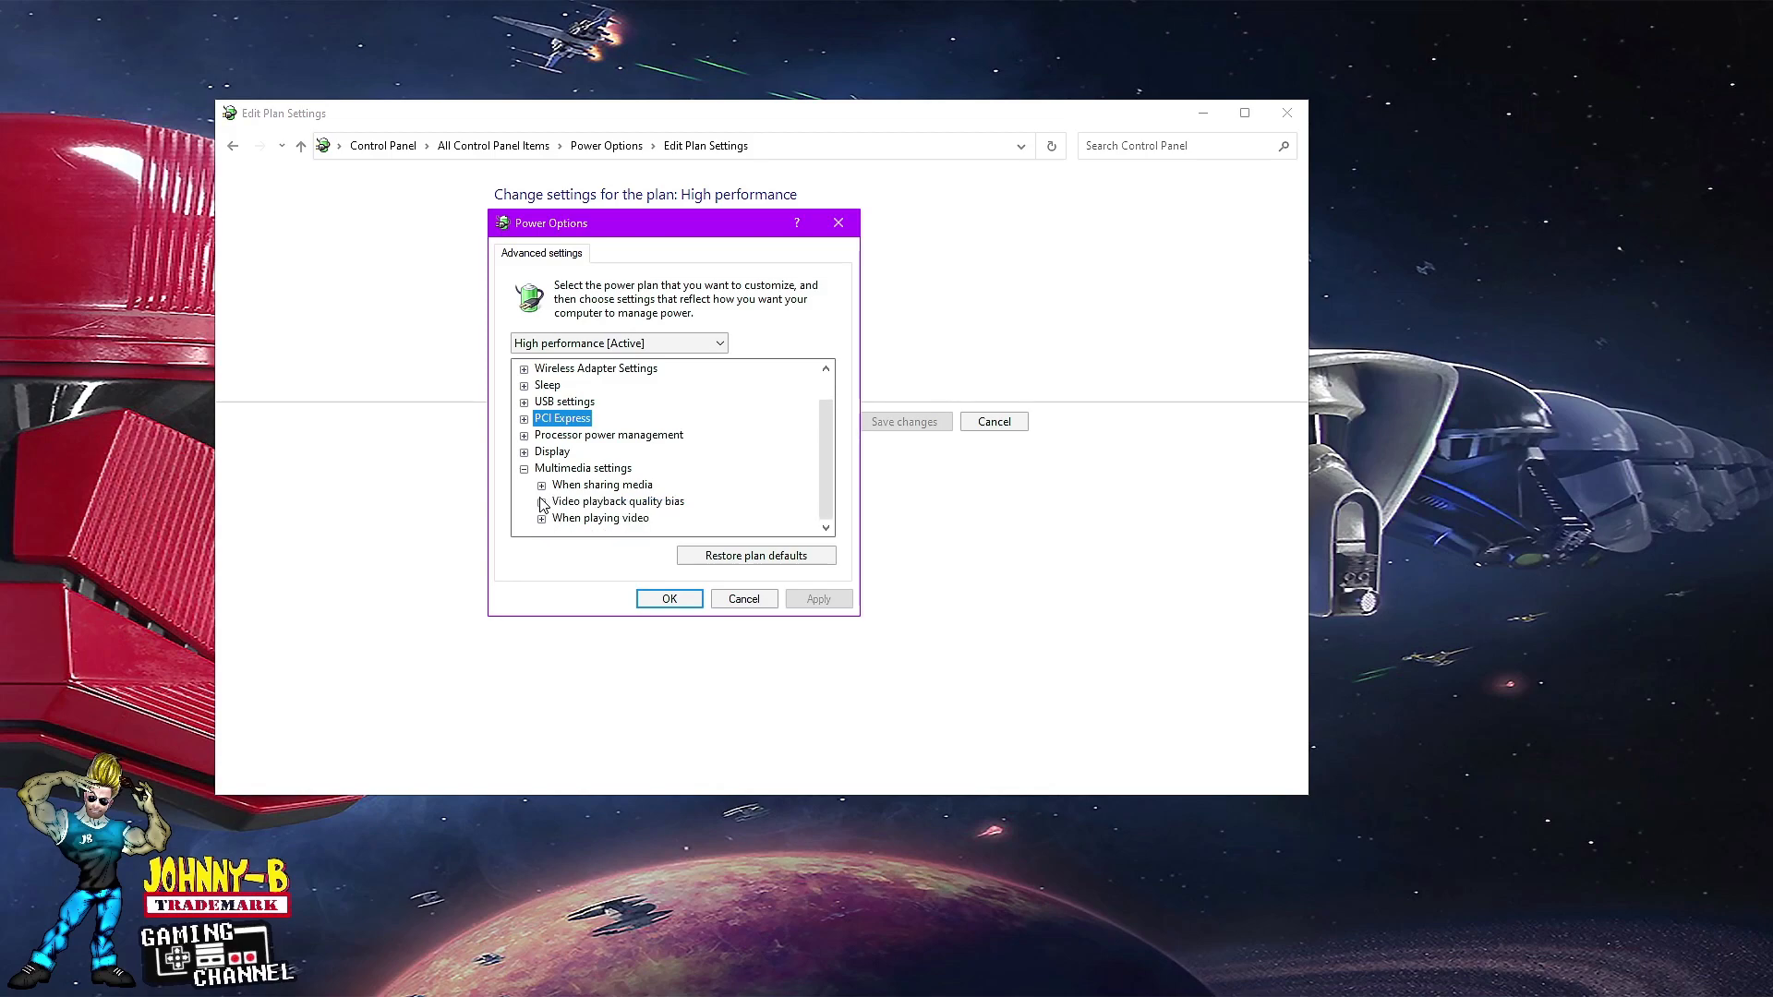
{"action": "left_click", "coordinate": [542, 502]}
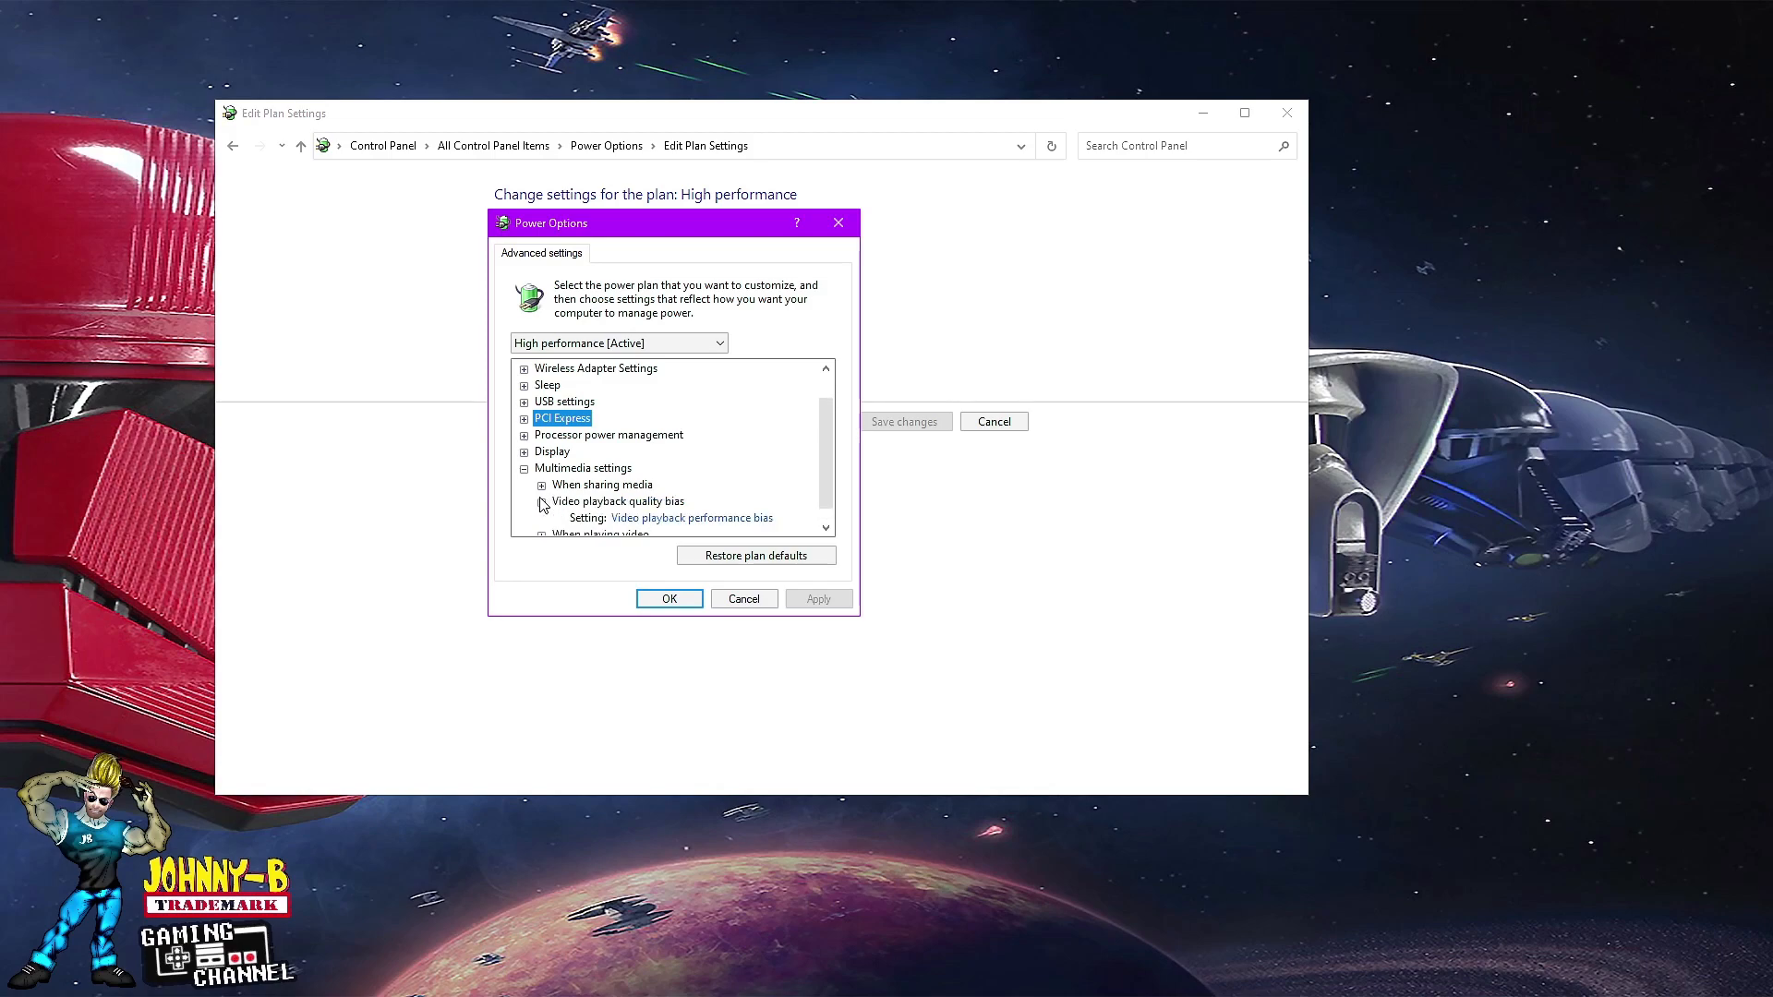
{"action": "left_click", "coordinate": [542, 502]}
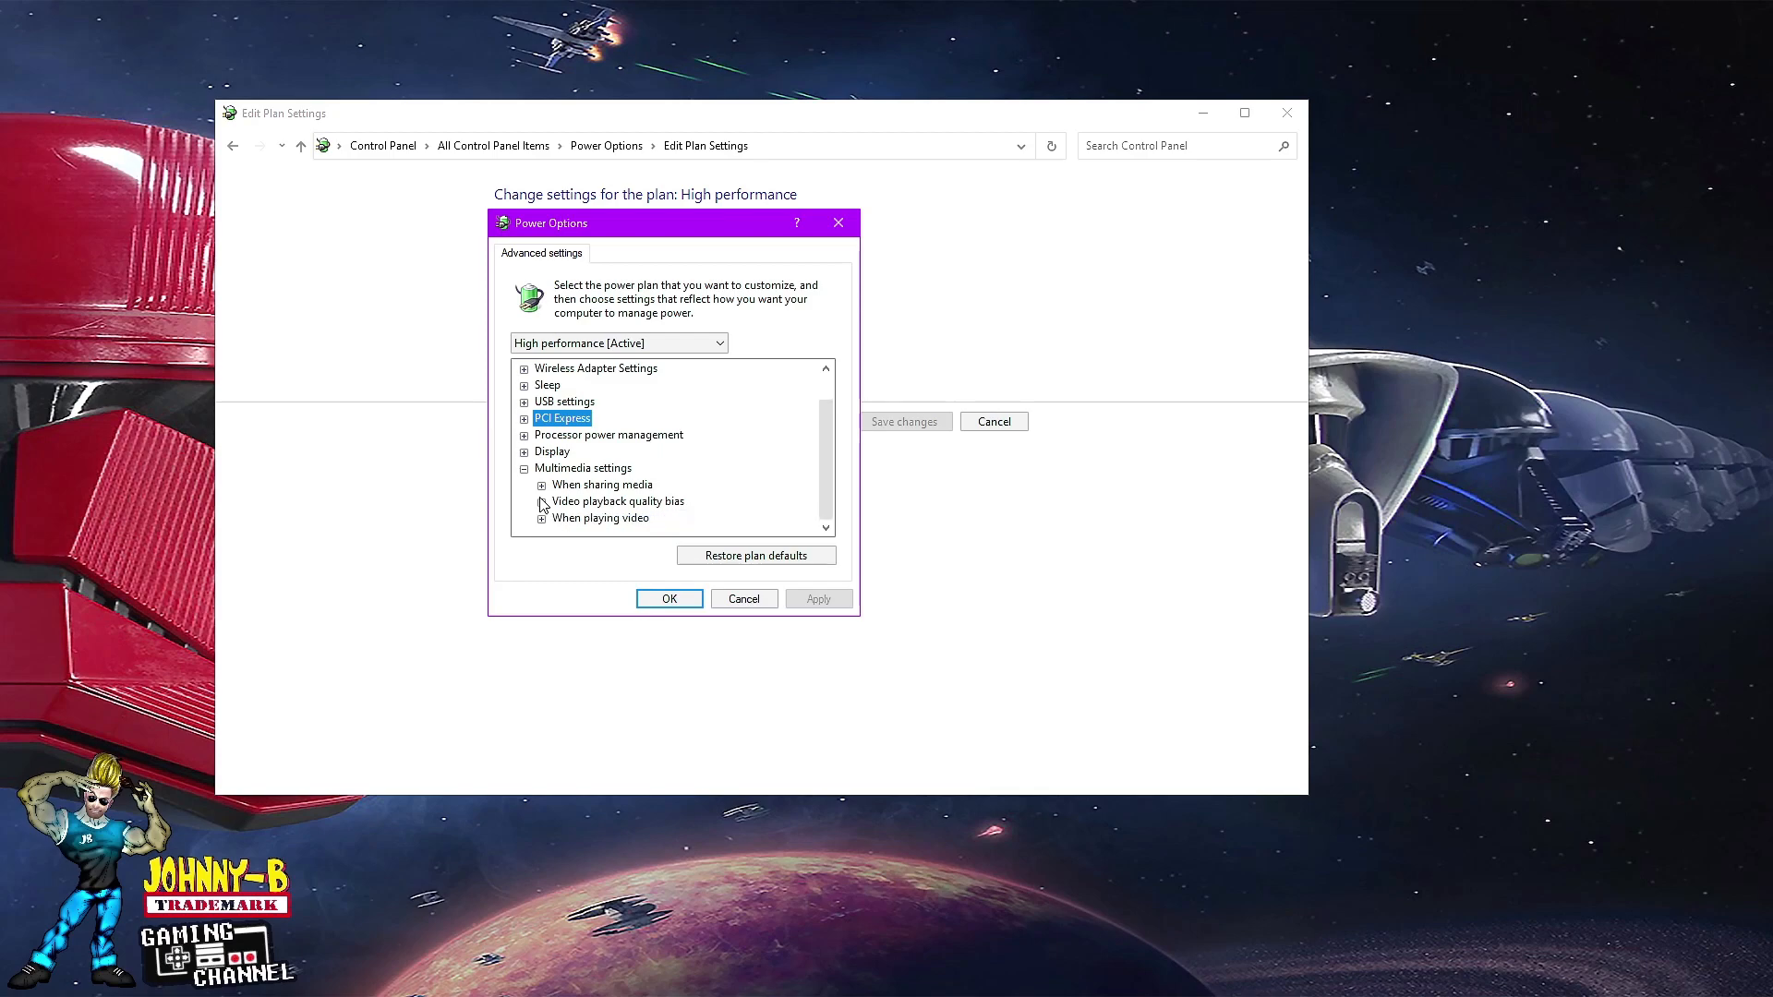
{"action": "left_click", "coordinate": [543, 519]}
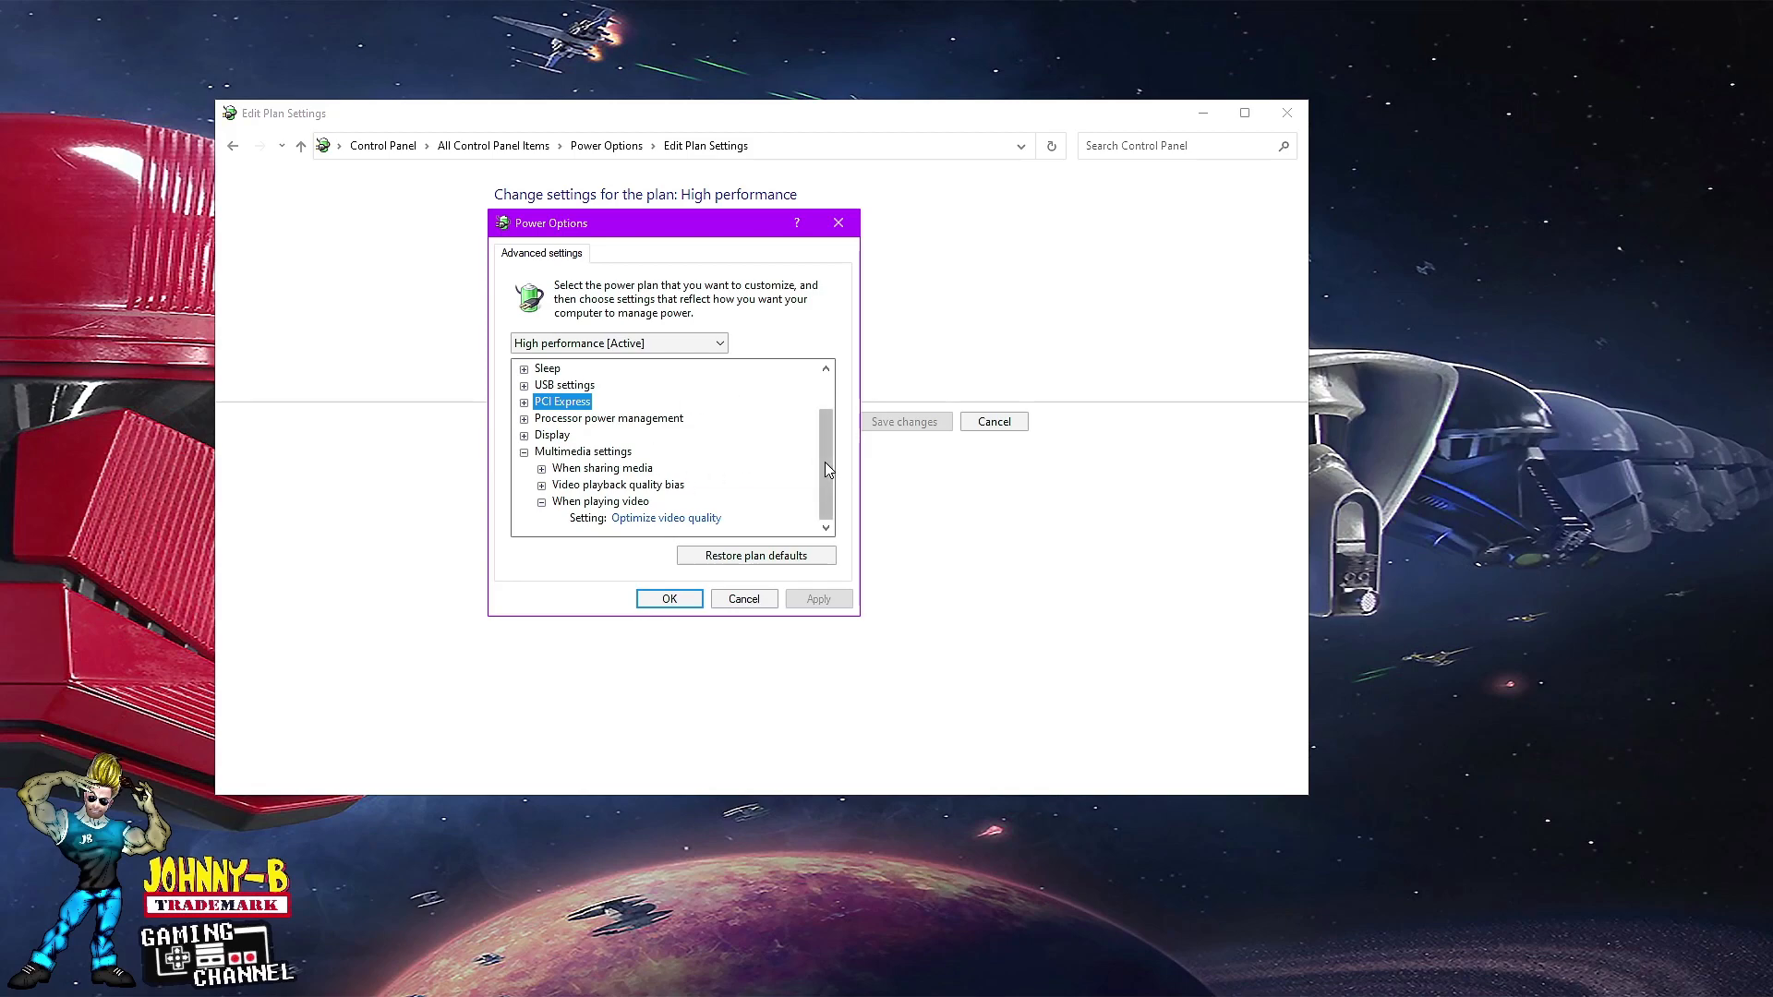
{"action": "left_click", "coordinate": [737, 601]}
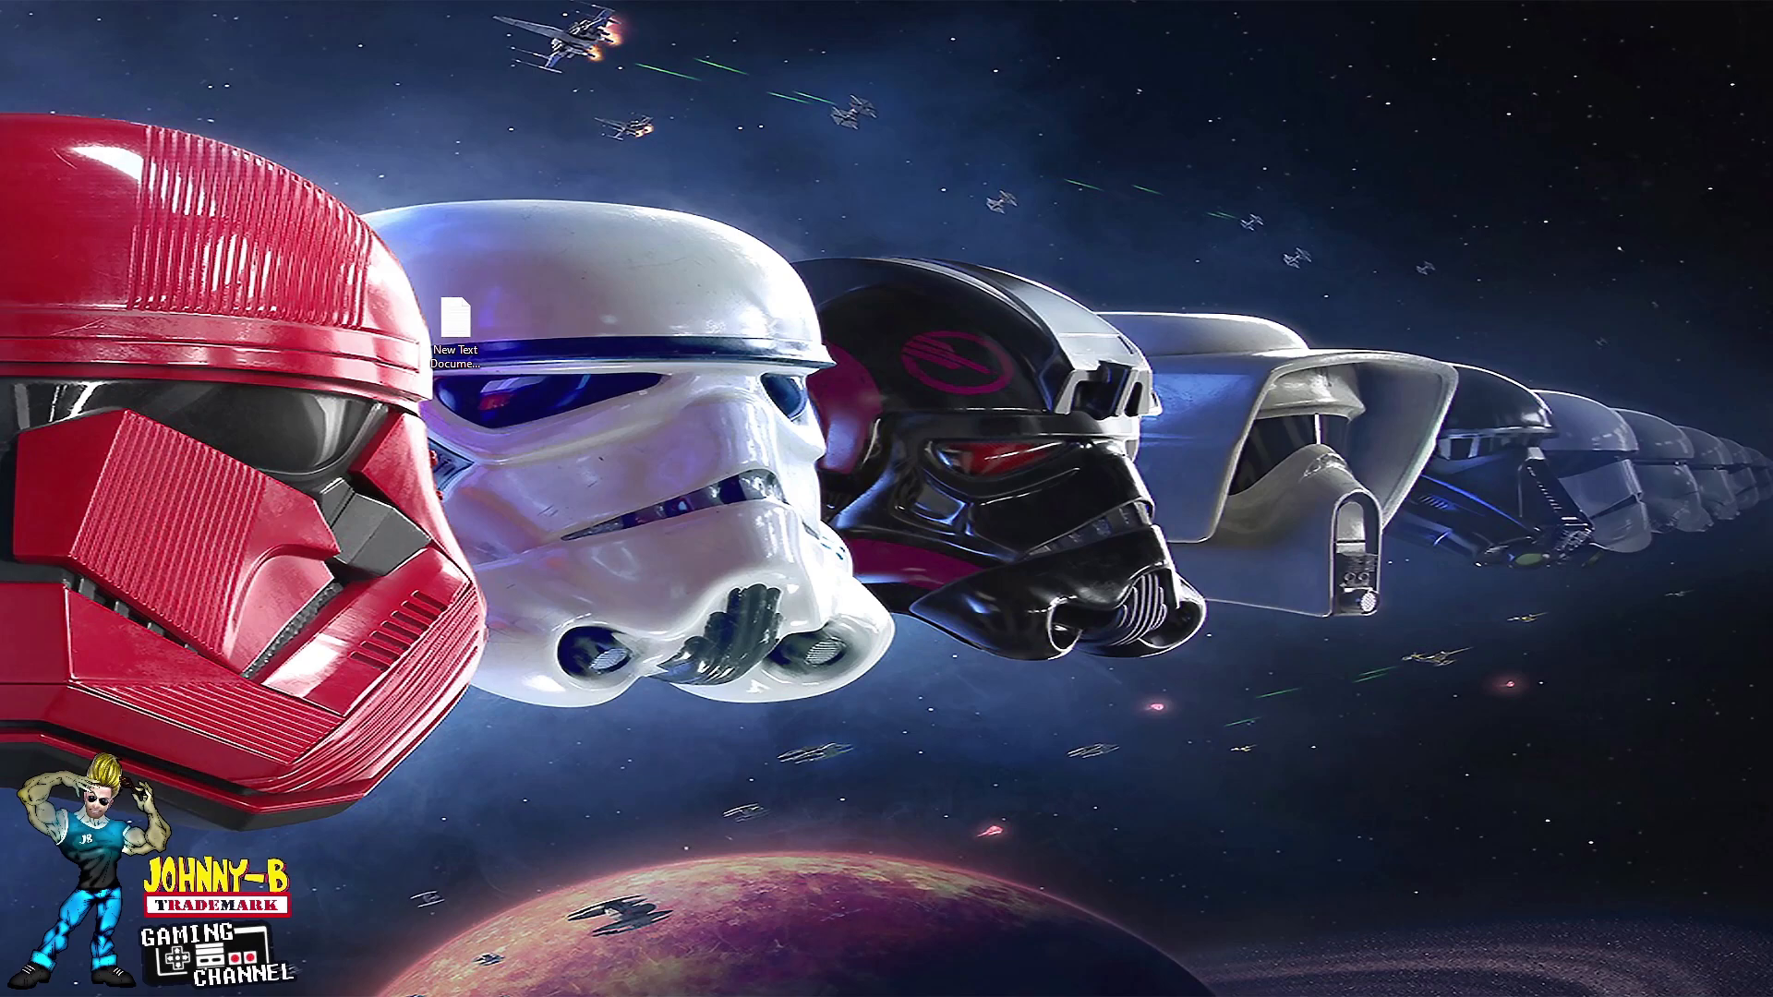
- Open the NVIDIA Control Panel and review the global 3D settings, from image sharpening and antialiasing to power management and texture filtering
{"action": "right_click", "coordinate": [768, 277]}
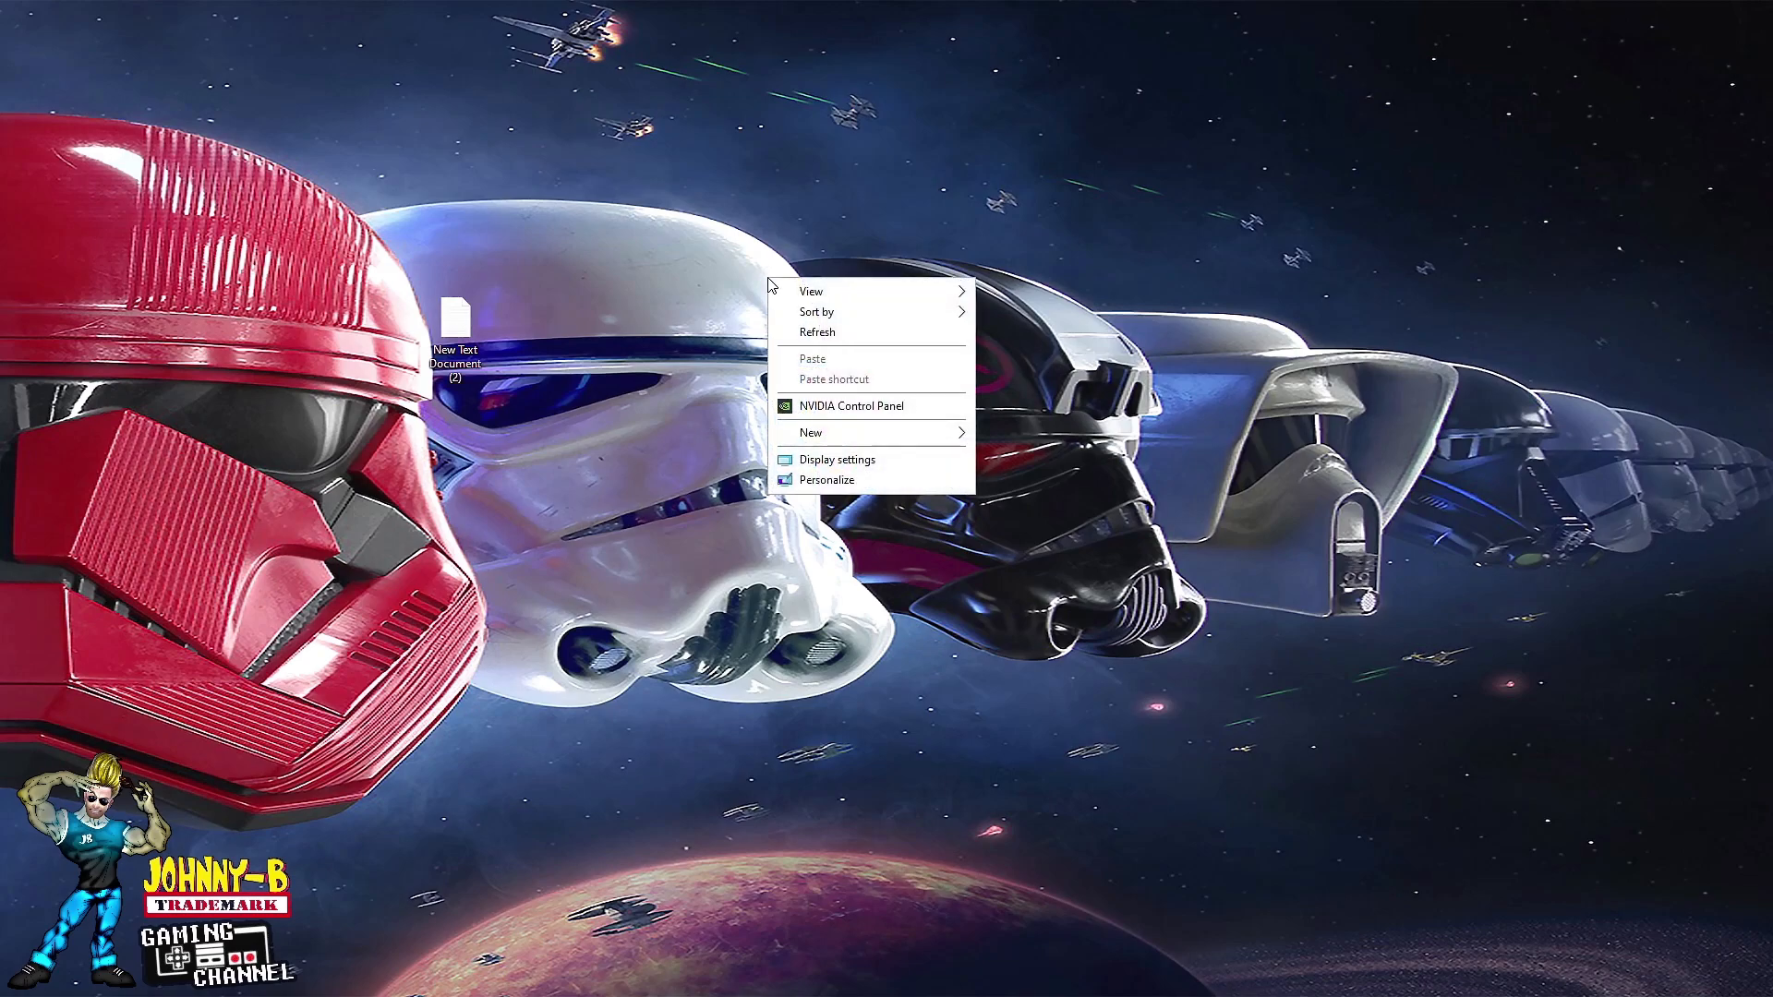
{"action": "left_click", "coordinate": [819, 416]}
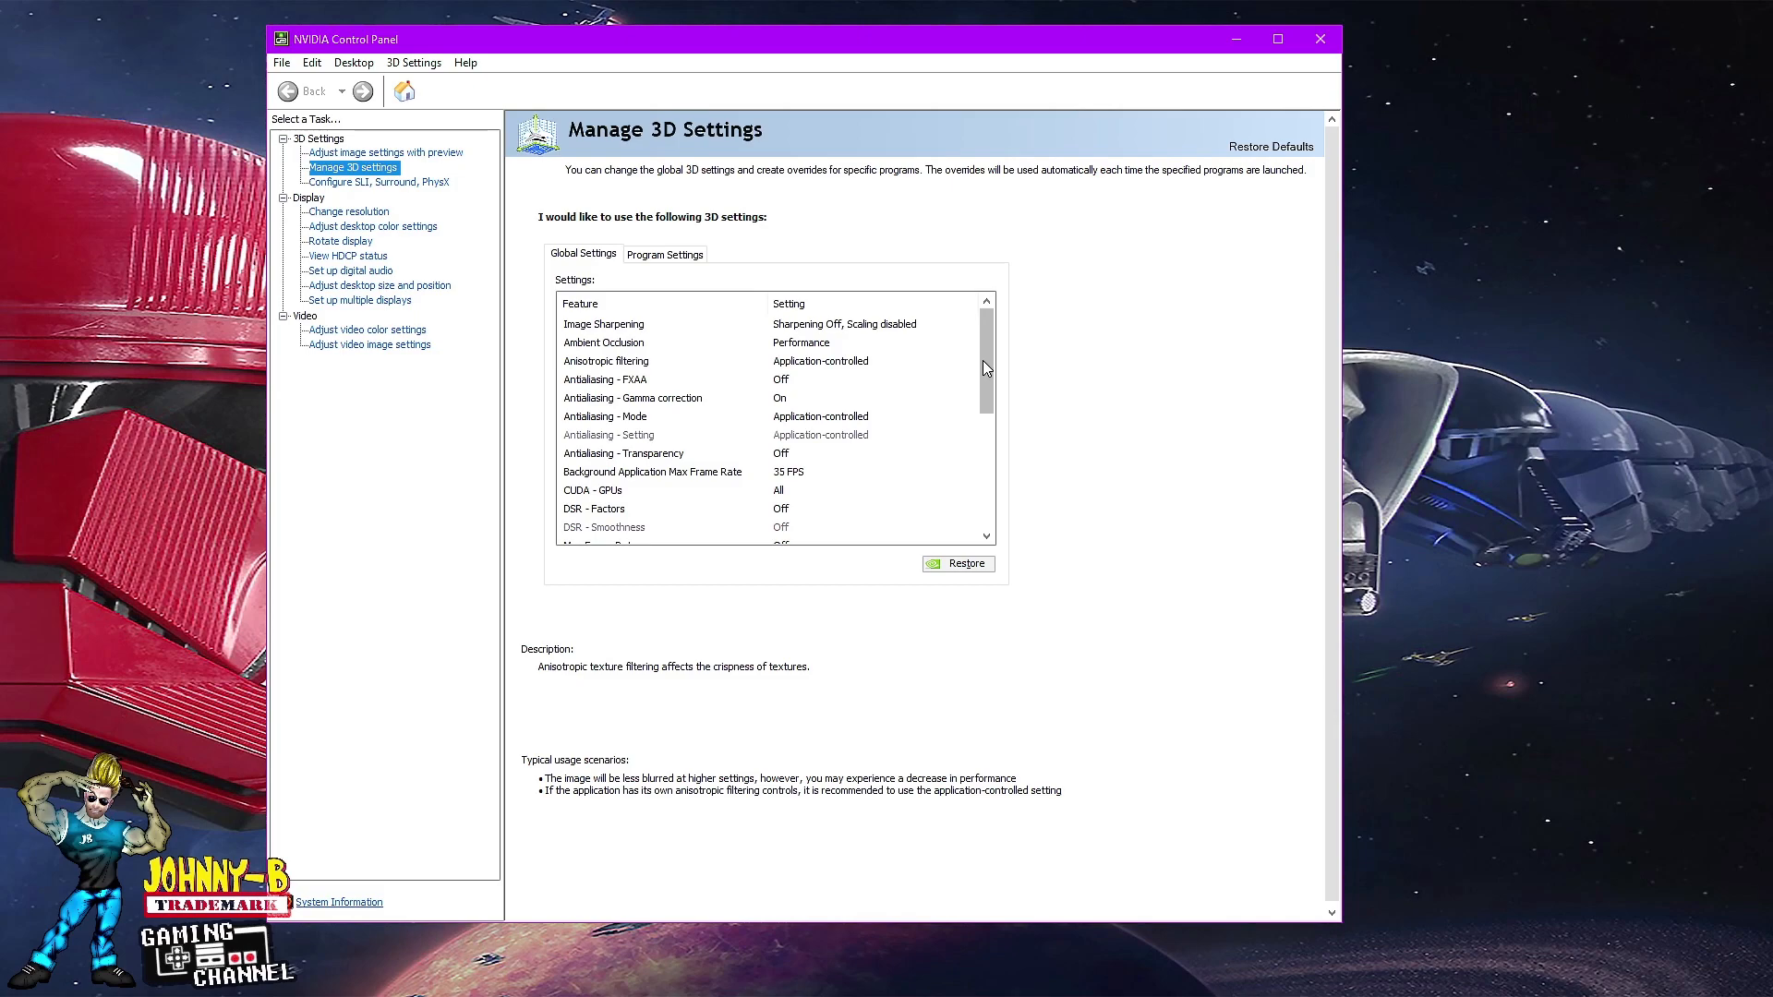
{"action": "scroll", "coordinate": [984, 369], "scroll_direction": "down", "scroll_amount": 1}
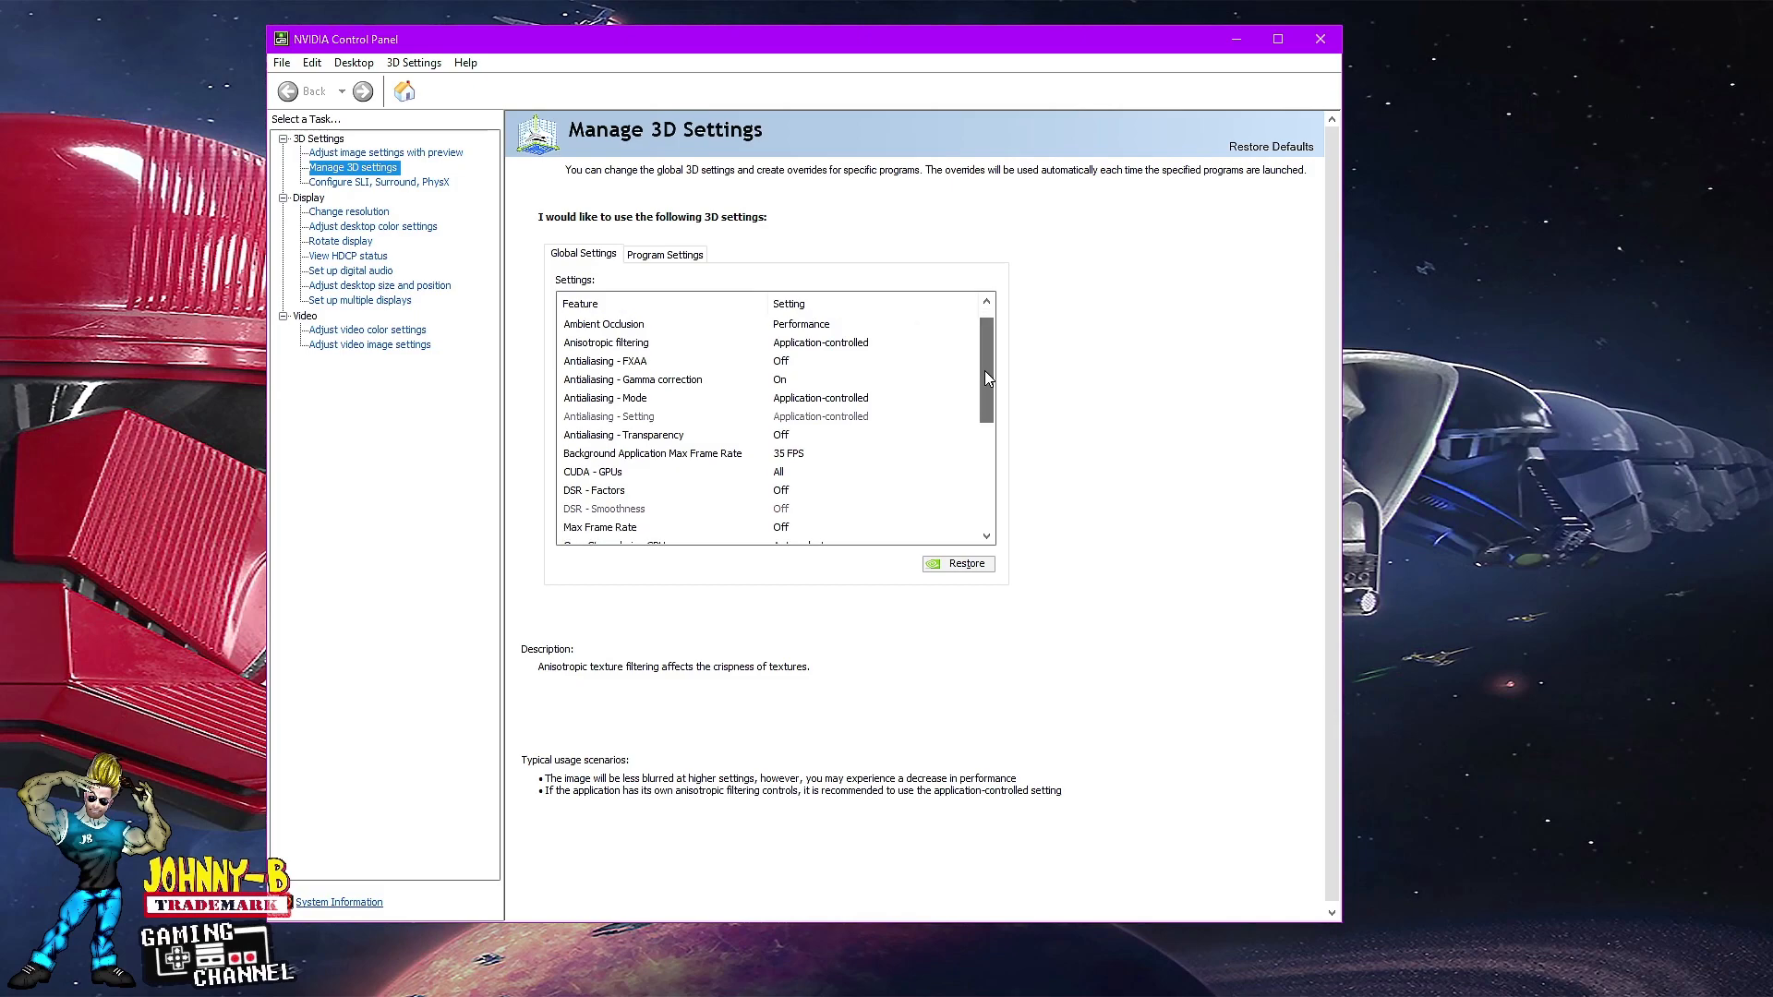
{"action": "mouse_move", "coordinate": [600, 423]}
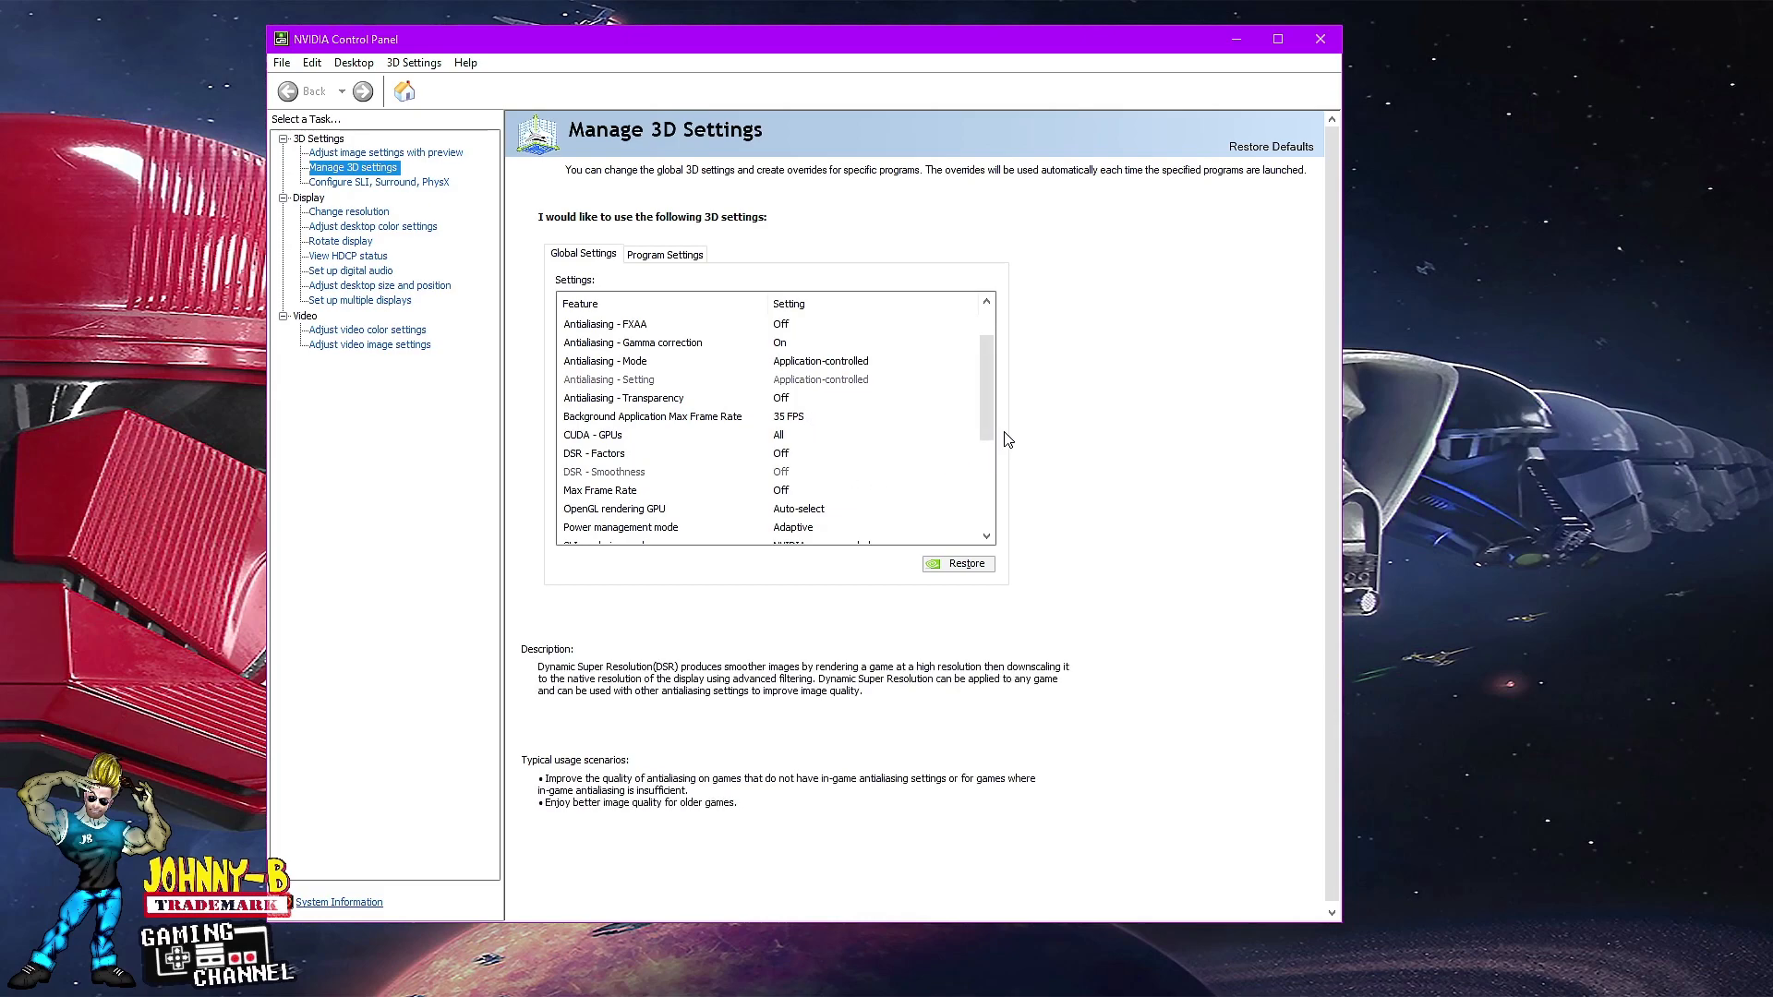
{"action": "left_click_drag", "start_coordinate": [990, 430], "coordinate": [982, 489]}
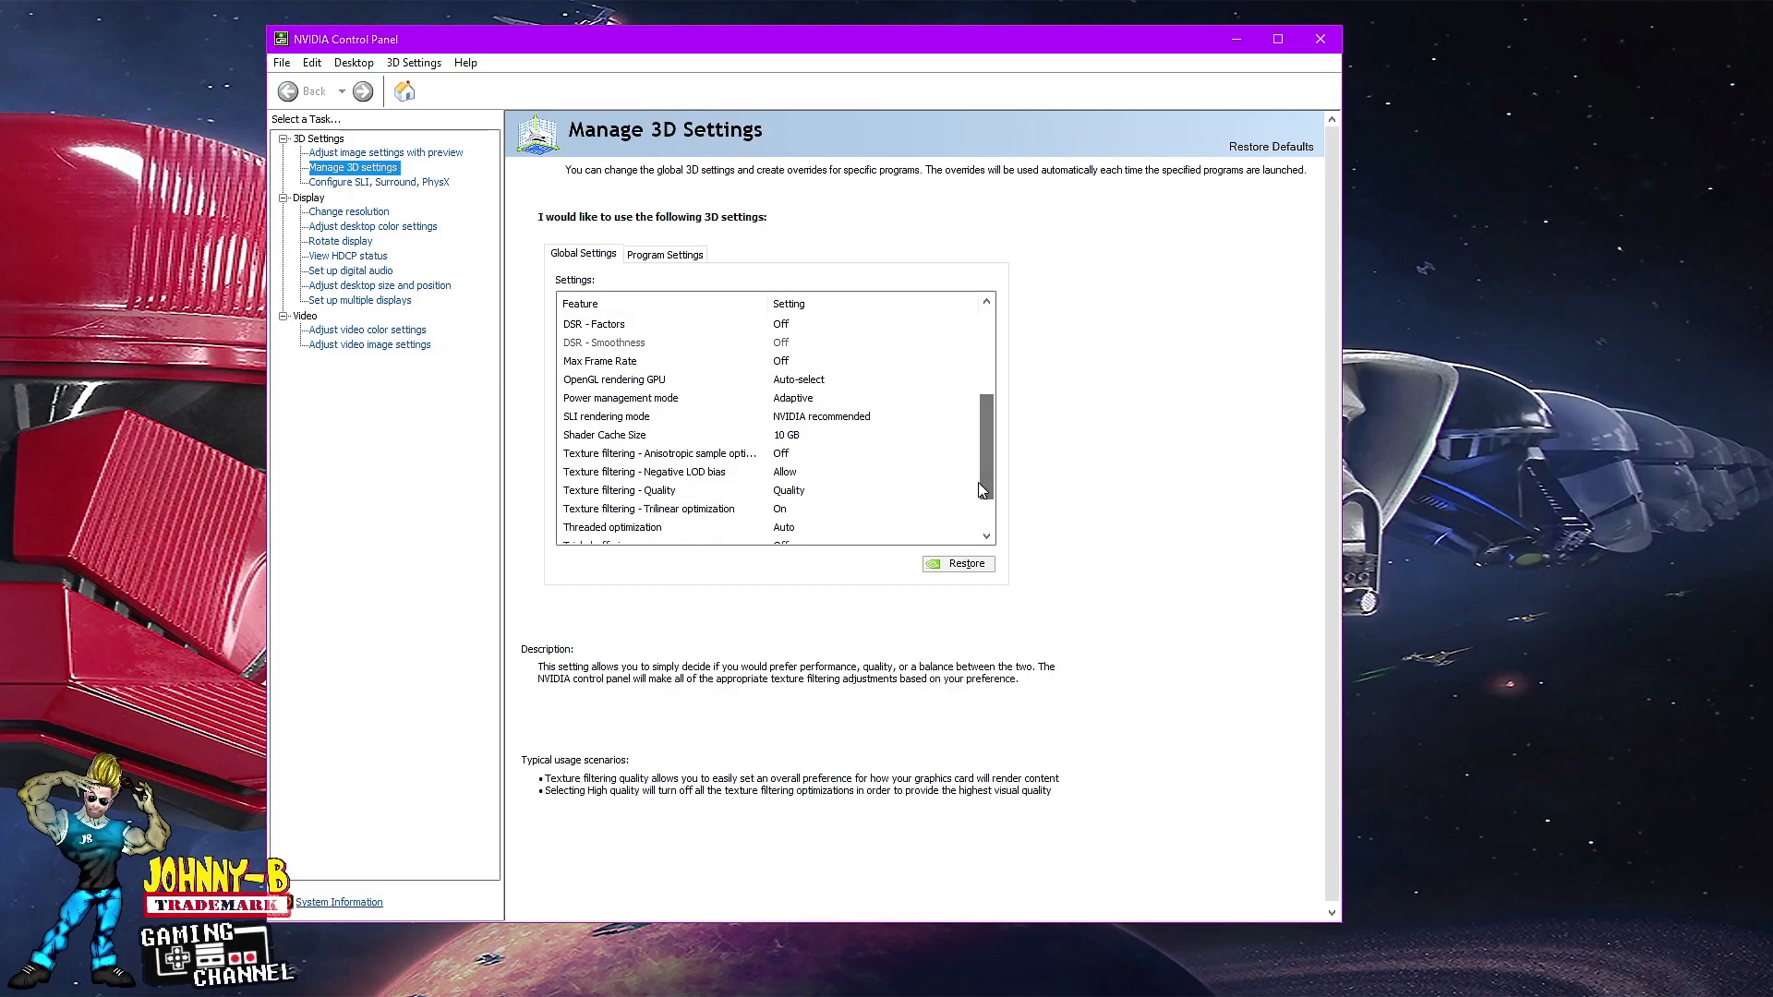
- Look through the Shader Cache Size choices, leave it at 10 GB, and check the remaining global 3D settings
{"action": "left_click", "coordinate": [832, 442]}
{"action": "left_click", "coordinate": [877, 441]}
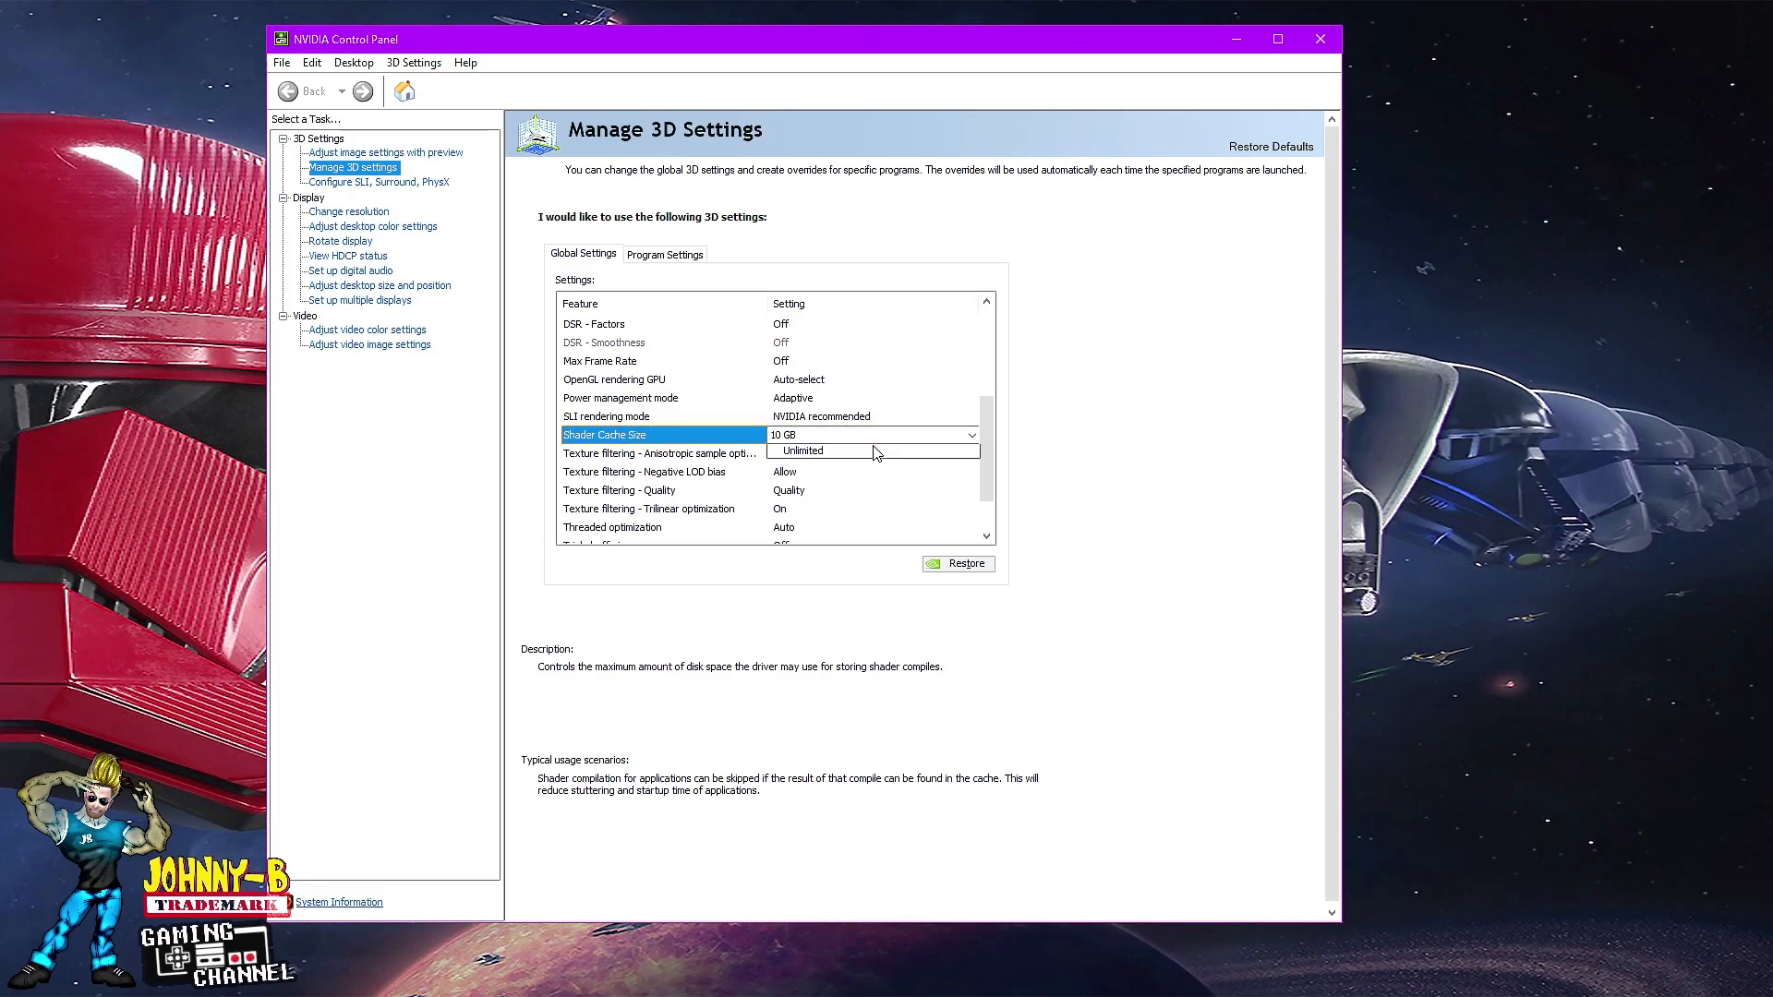
{"action": "left_click", "coordinate": [920, 437]}
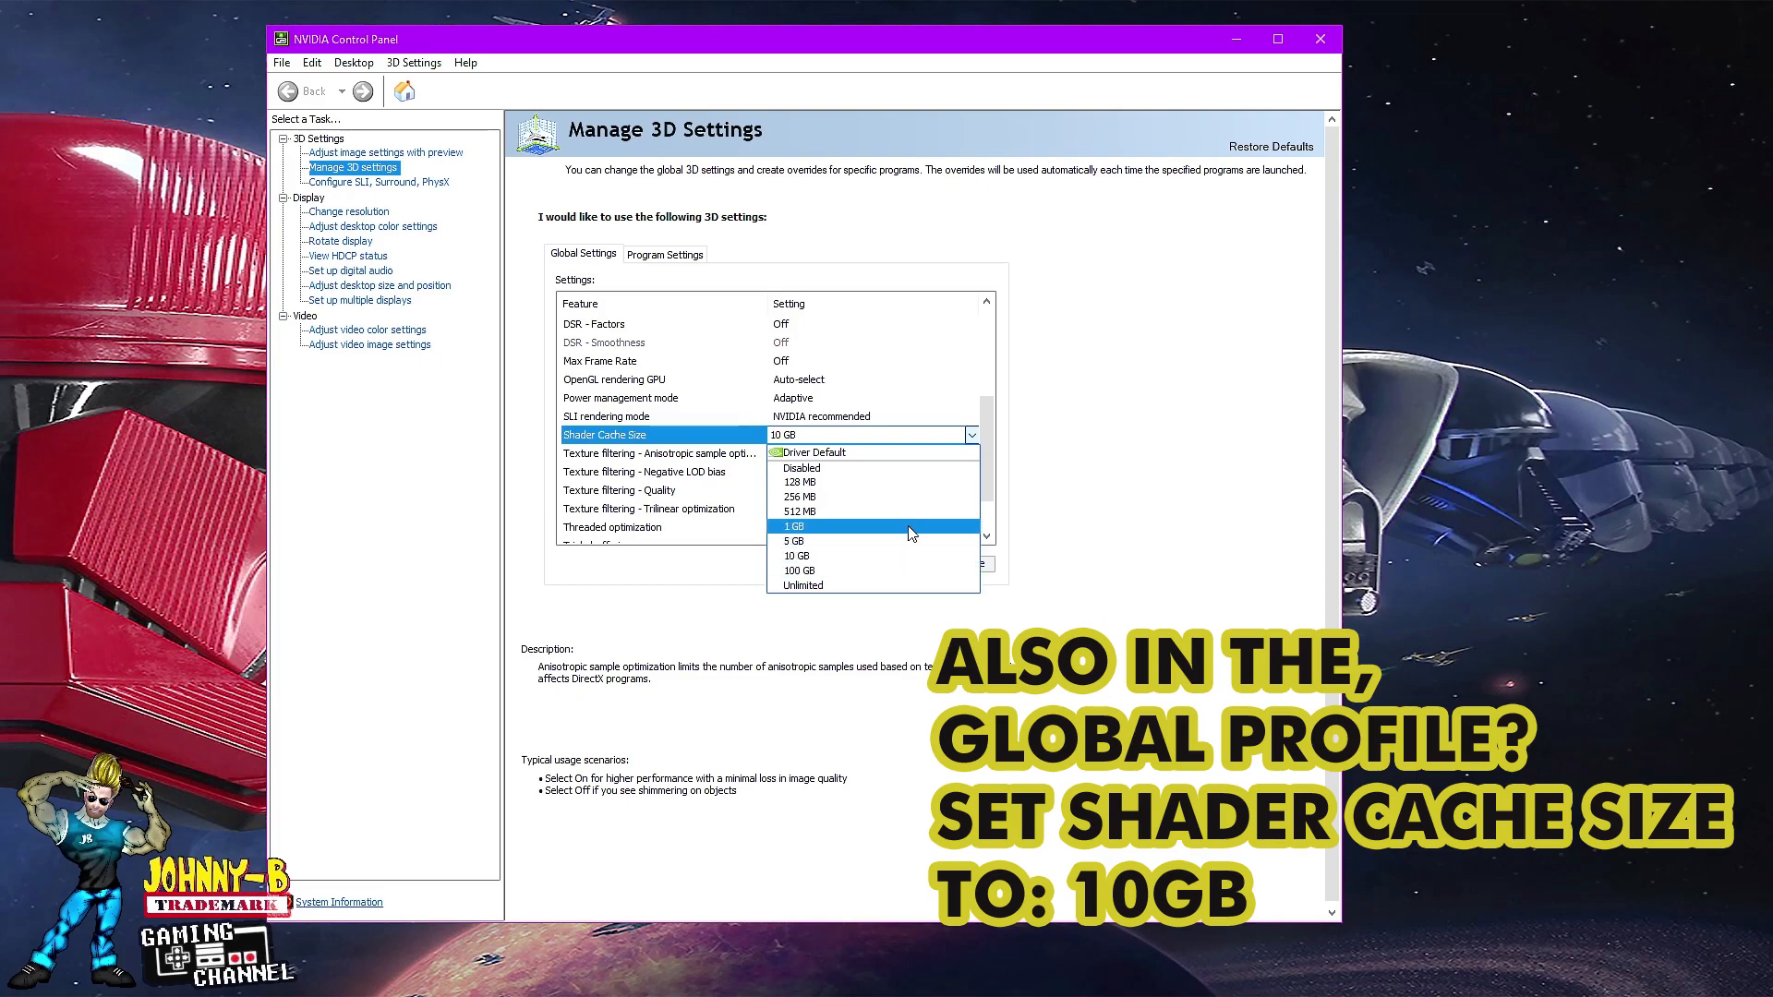
{"action": "left_click", "coordinate": [984, 467]}
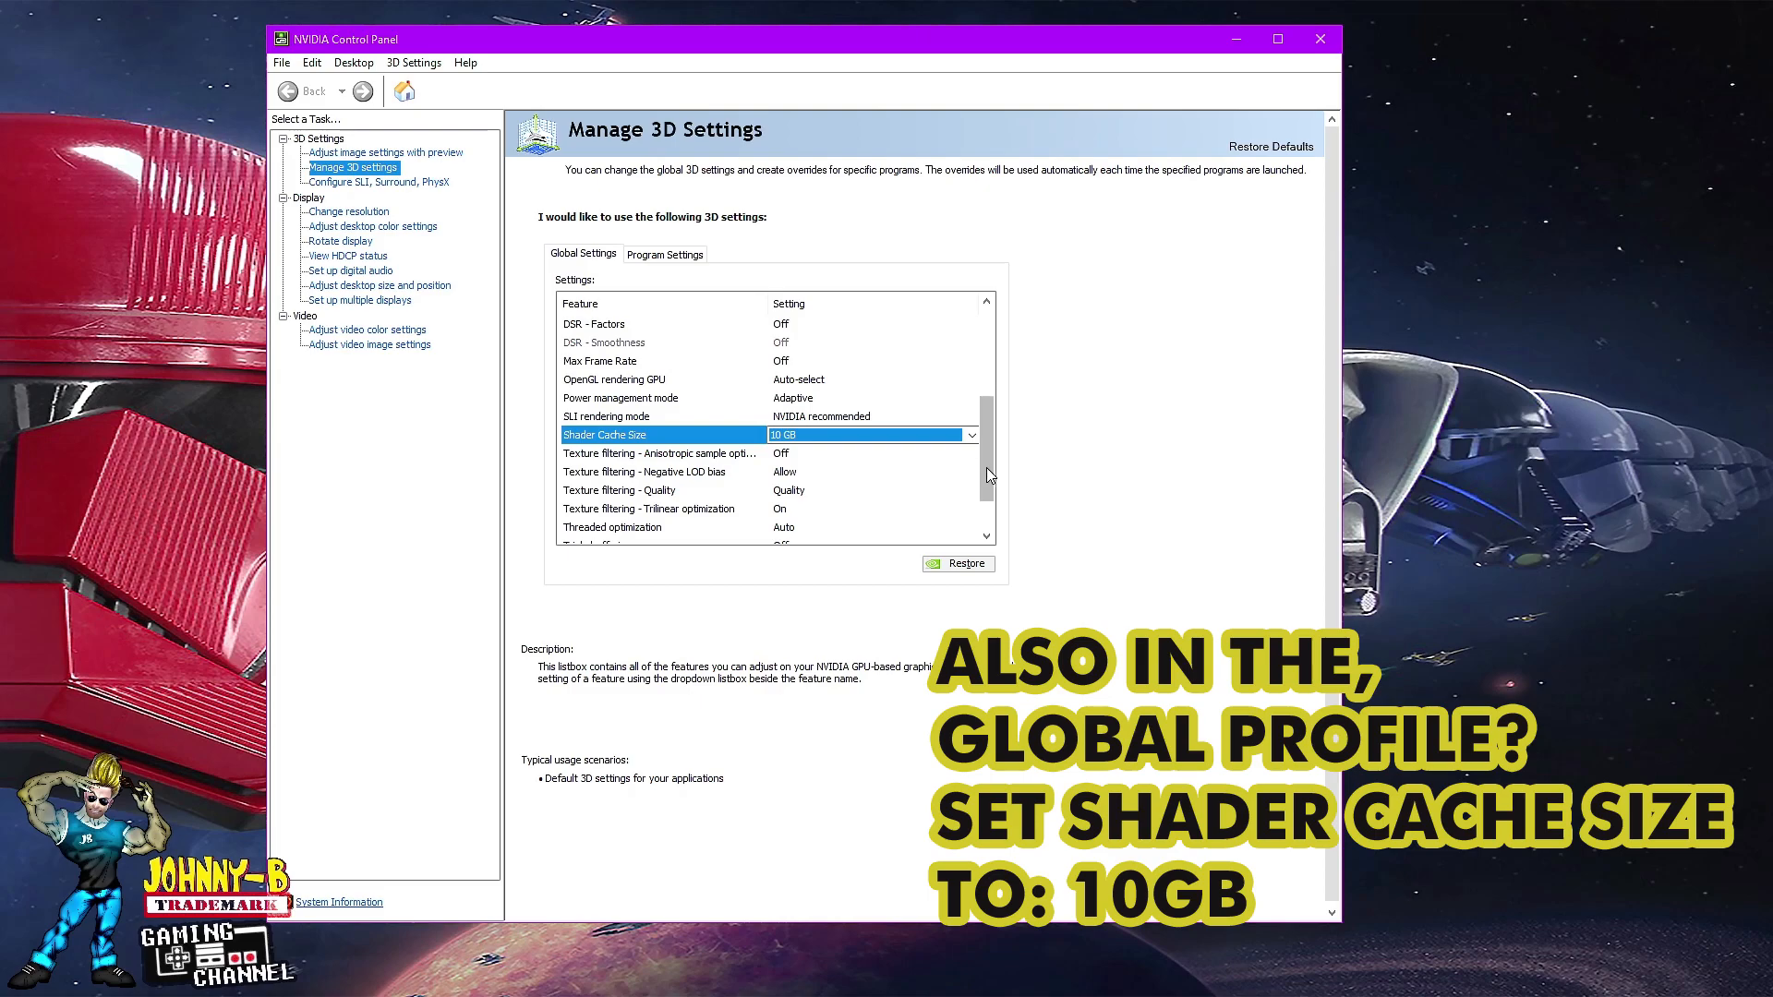
{"action": "left_click_drag", "start_coordinate": [988, 474], "coordinate": [986, 517]}
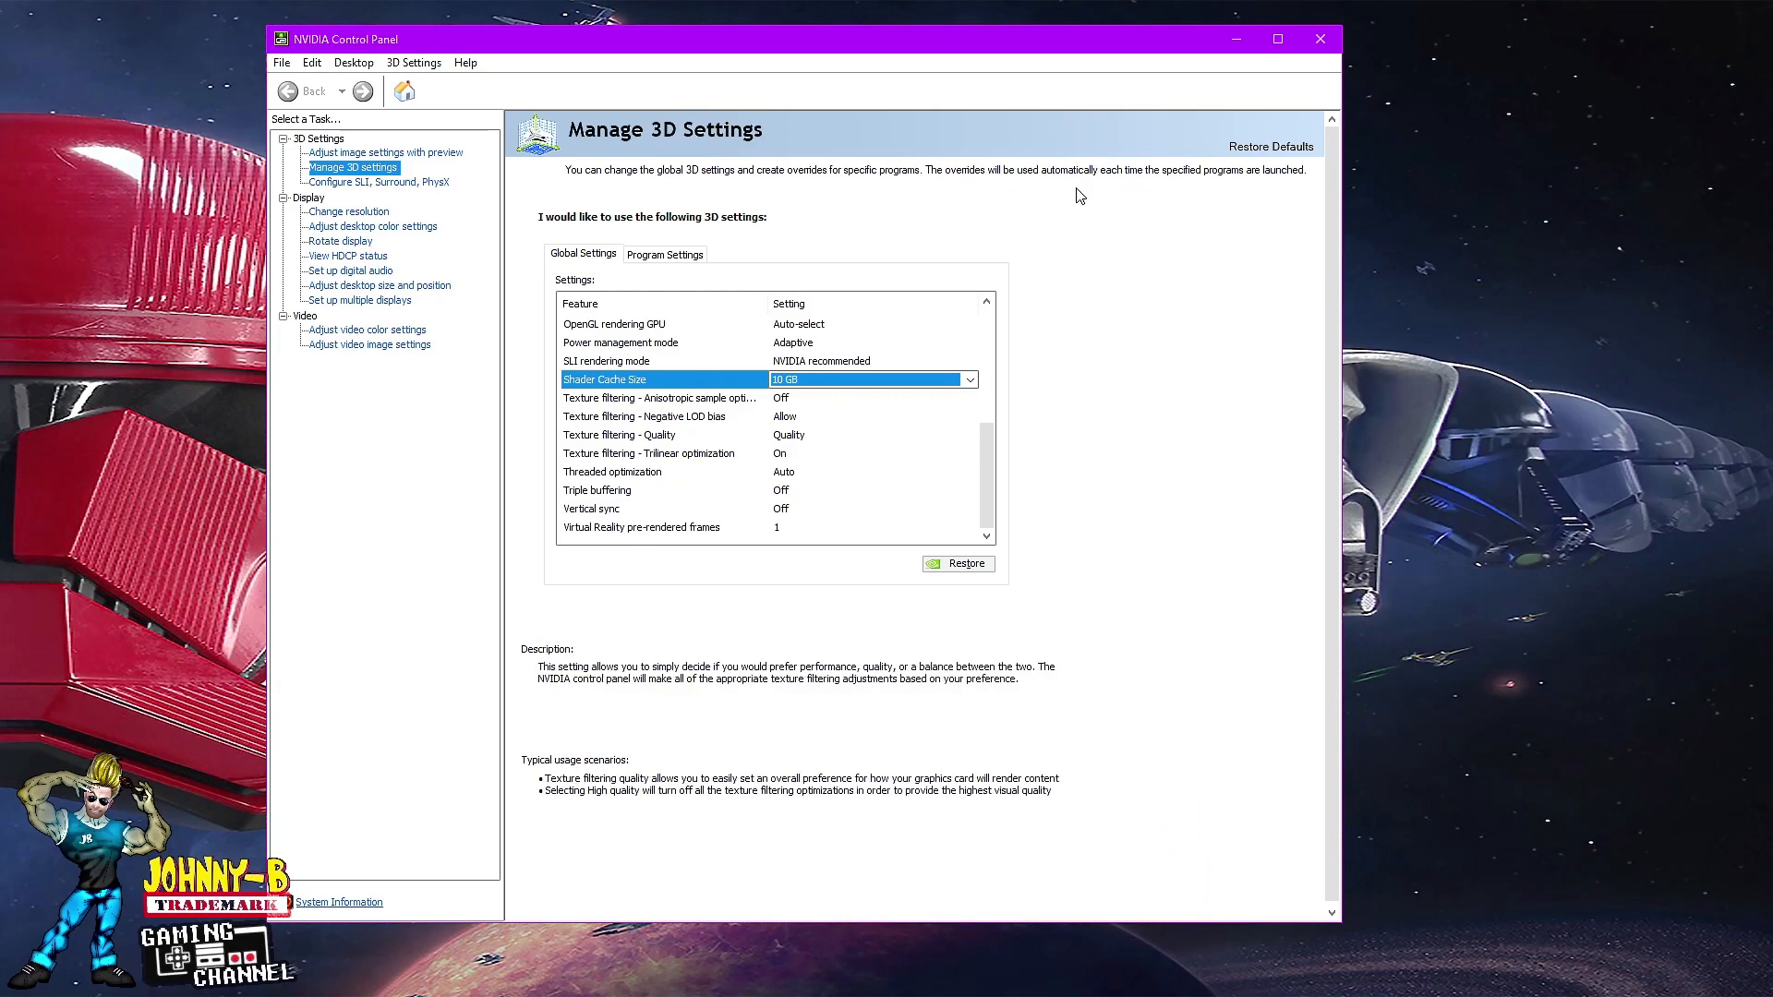
- In the program-specific 3D settings, select Tom Clancy's The Division 2 among the programs to add, and cancel adding it
{"action": "left_click", "coordinate": [691, 256]}
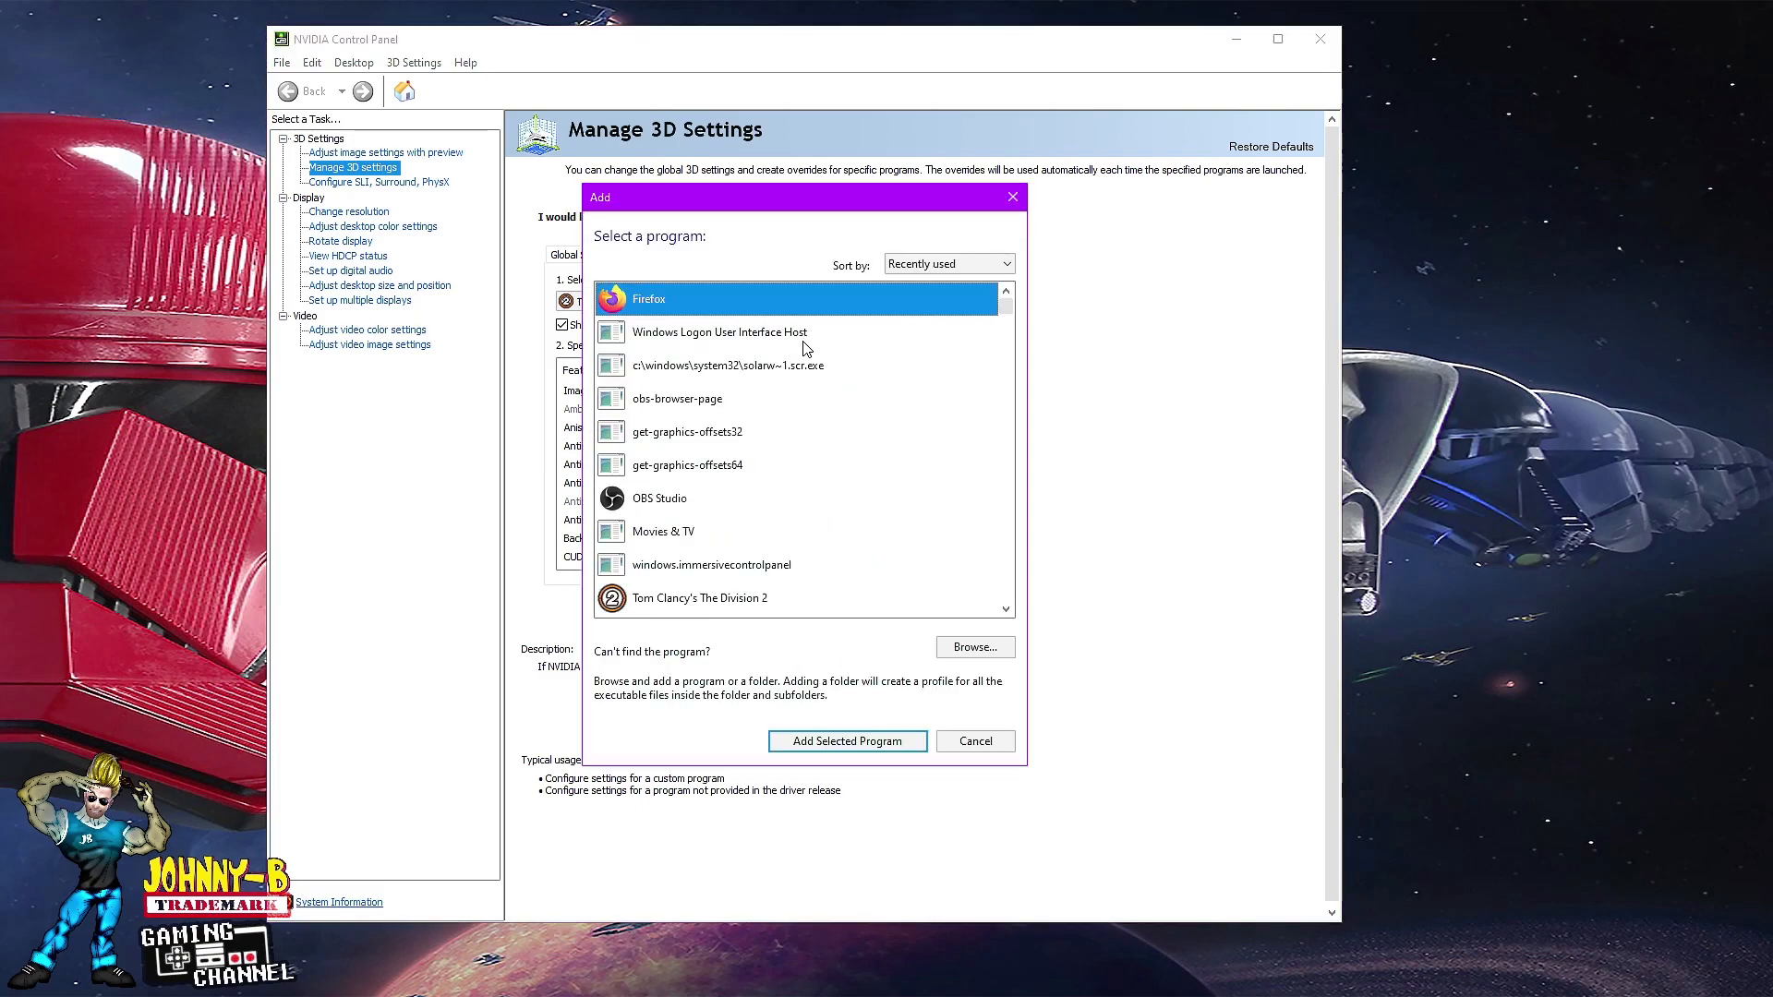
{"action": "left_click", "coordinate": [783, 596]}
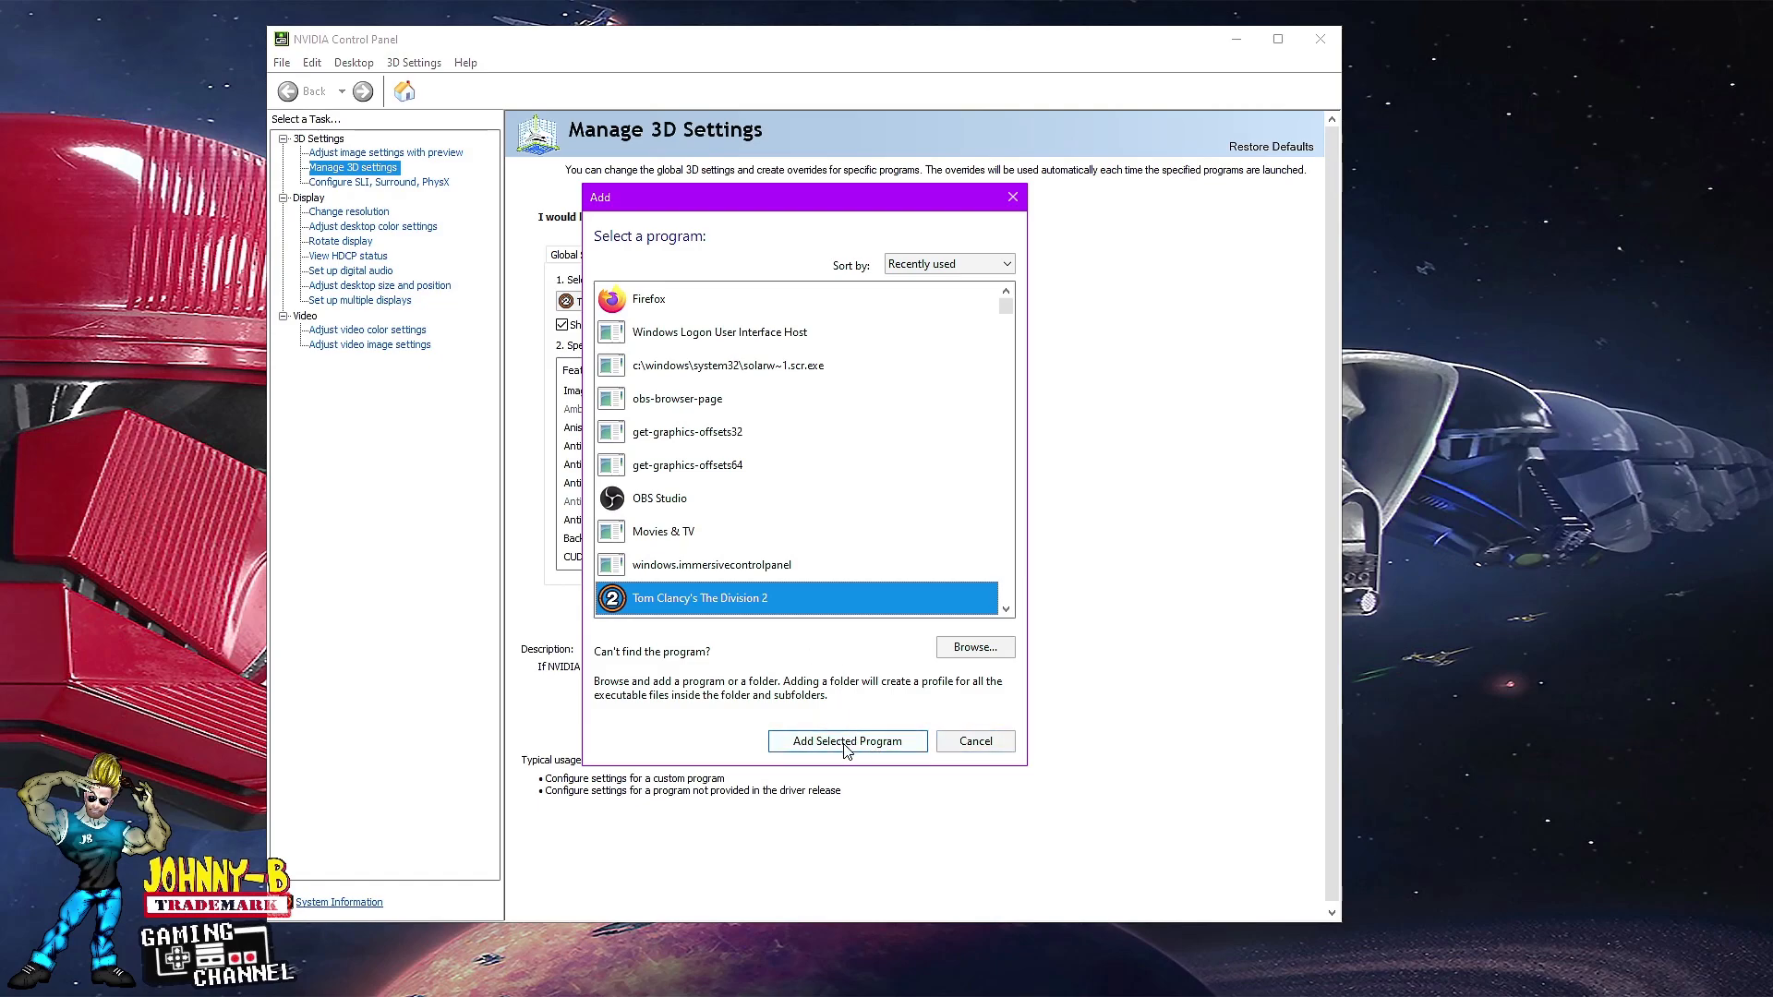
{"action": "left_click", "coordinate": [970, 742]}
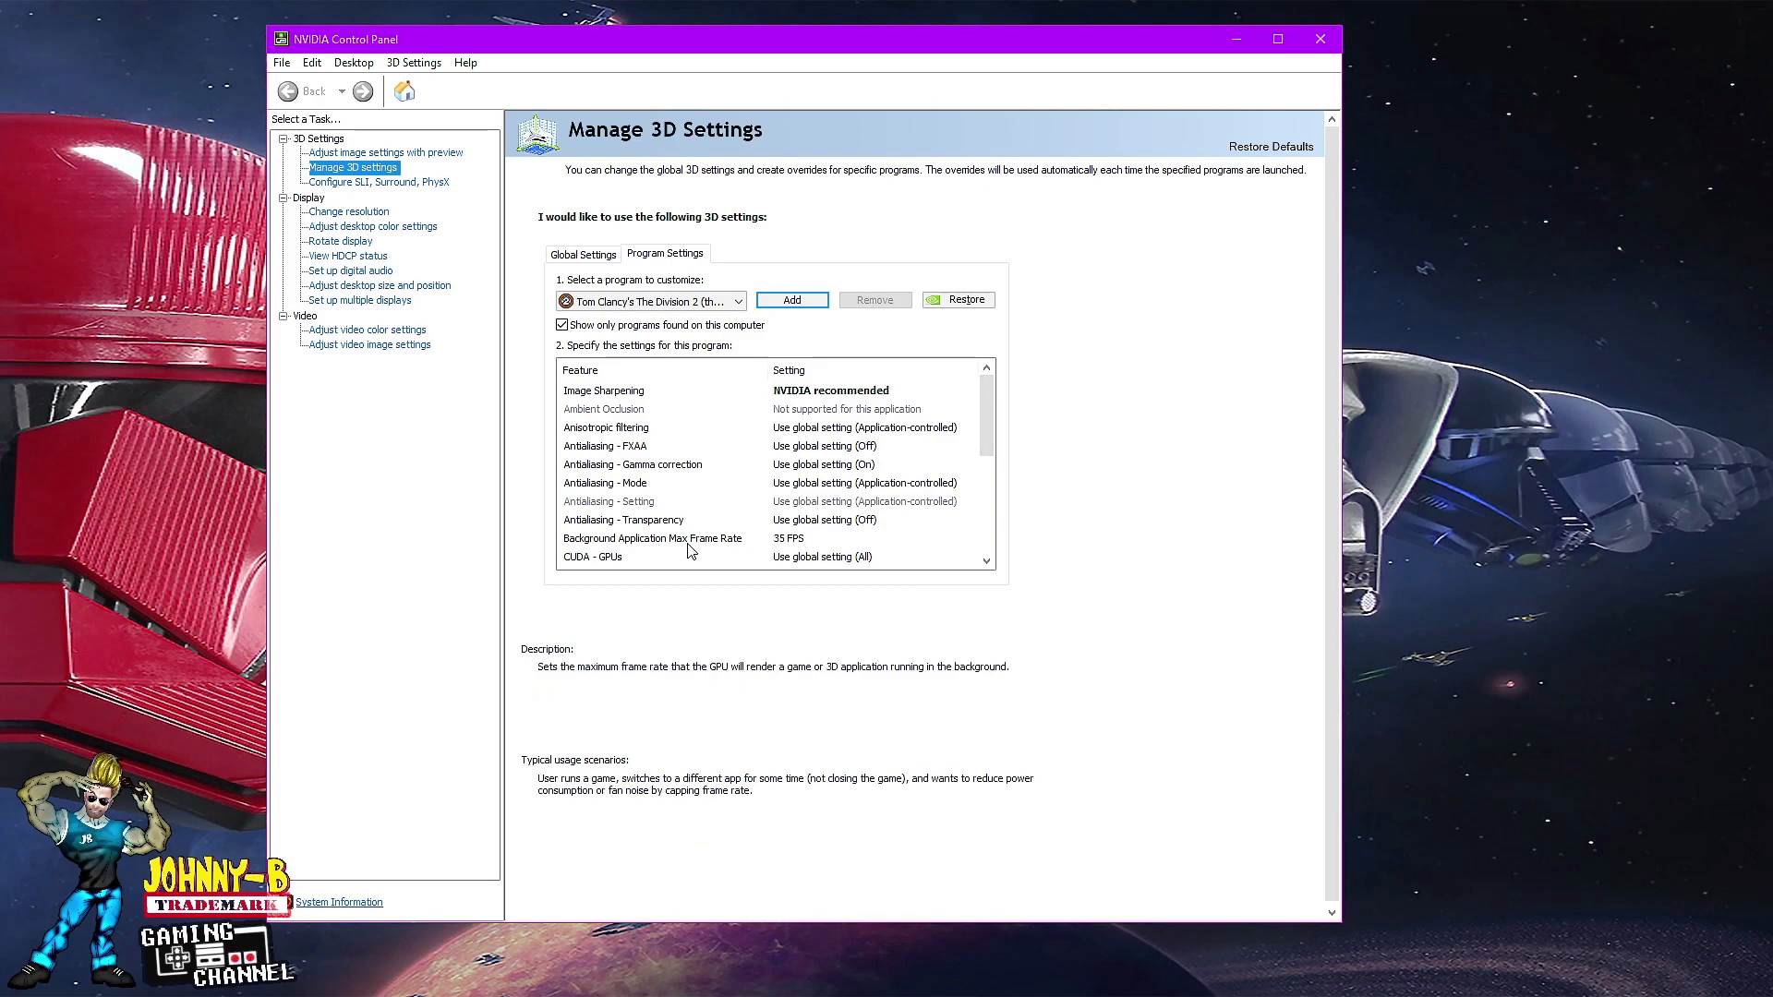
- Confirm 35 FPS as The Division 2's Background Application Max Frame Rate, check its remaining 3D settings, and close the NVIDIA Control Panel
{"action": "left_click", "coordinate": [792, 546]}
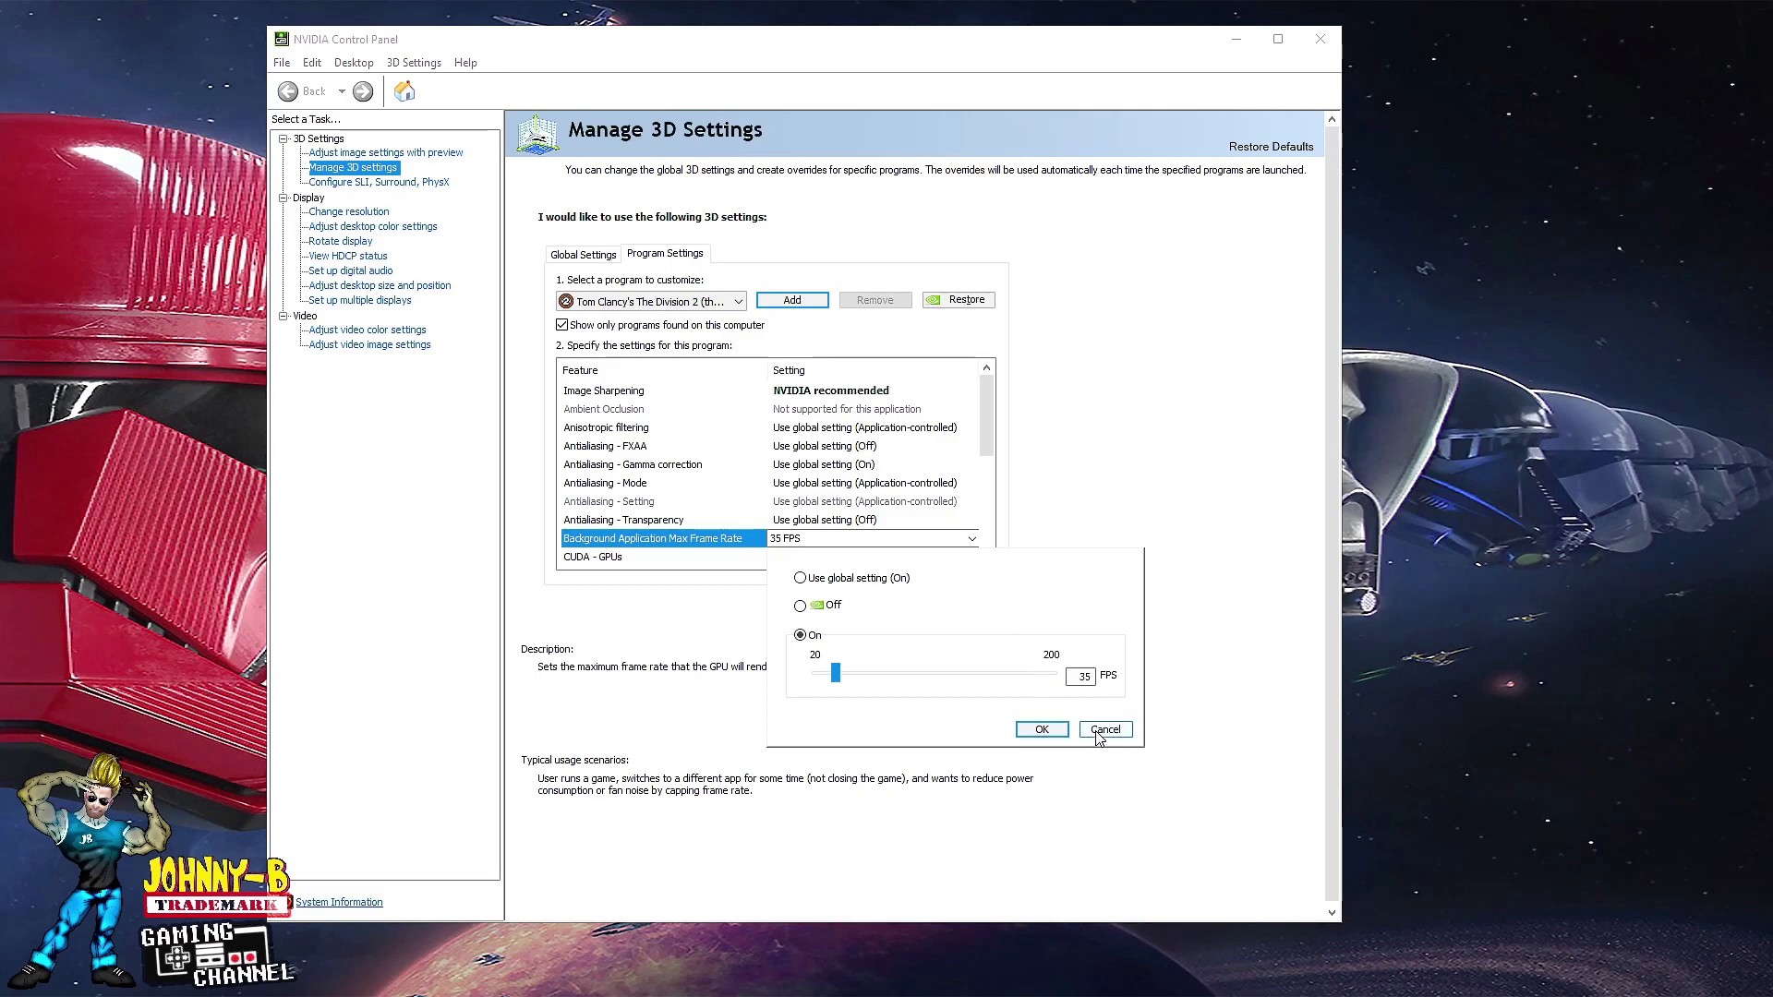
{"action": "left_click", "coordinate": [1042, 730]}
{"action": "left_click_drag", "start_coordinate": [991, 453], "coordinate": [992, 490]}
{"action": "scroll", "coordinate": [694, 547], "scroll_direction": "down", "scroll_amount": 3}
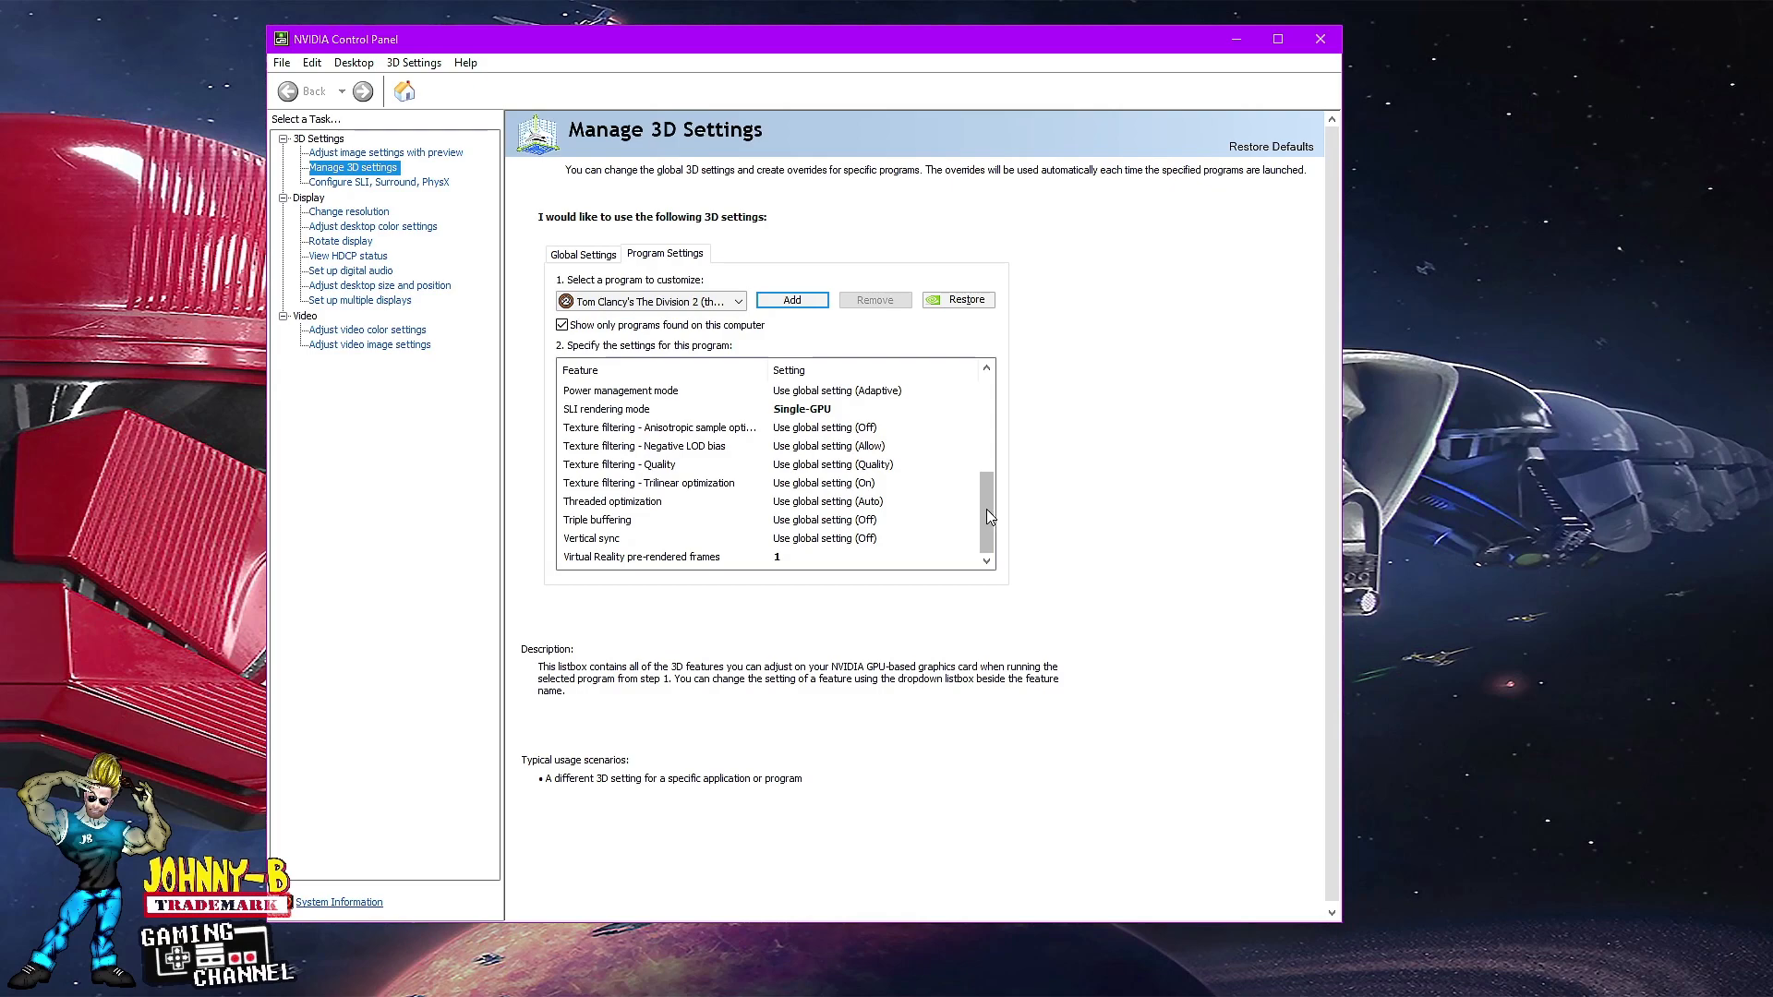
{"action": "left_click_drag", "start_coordinate": [988, 514], "coordinate": [986, 417]}
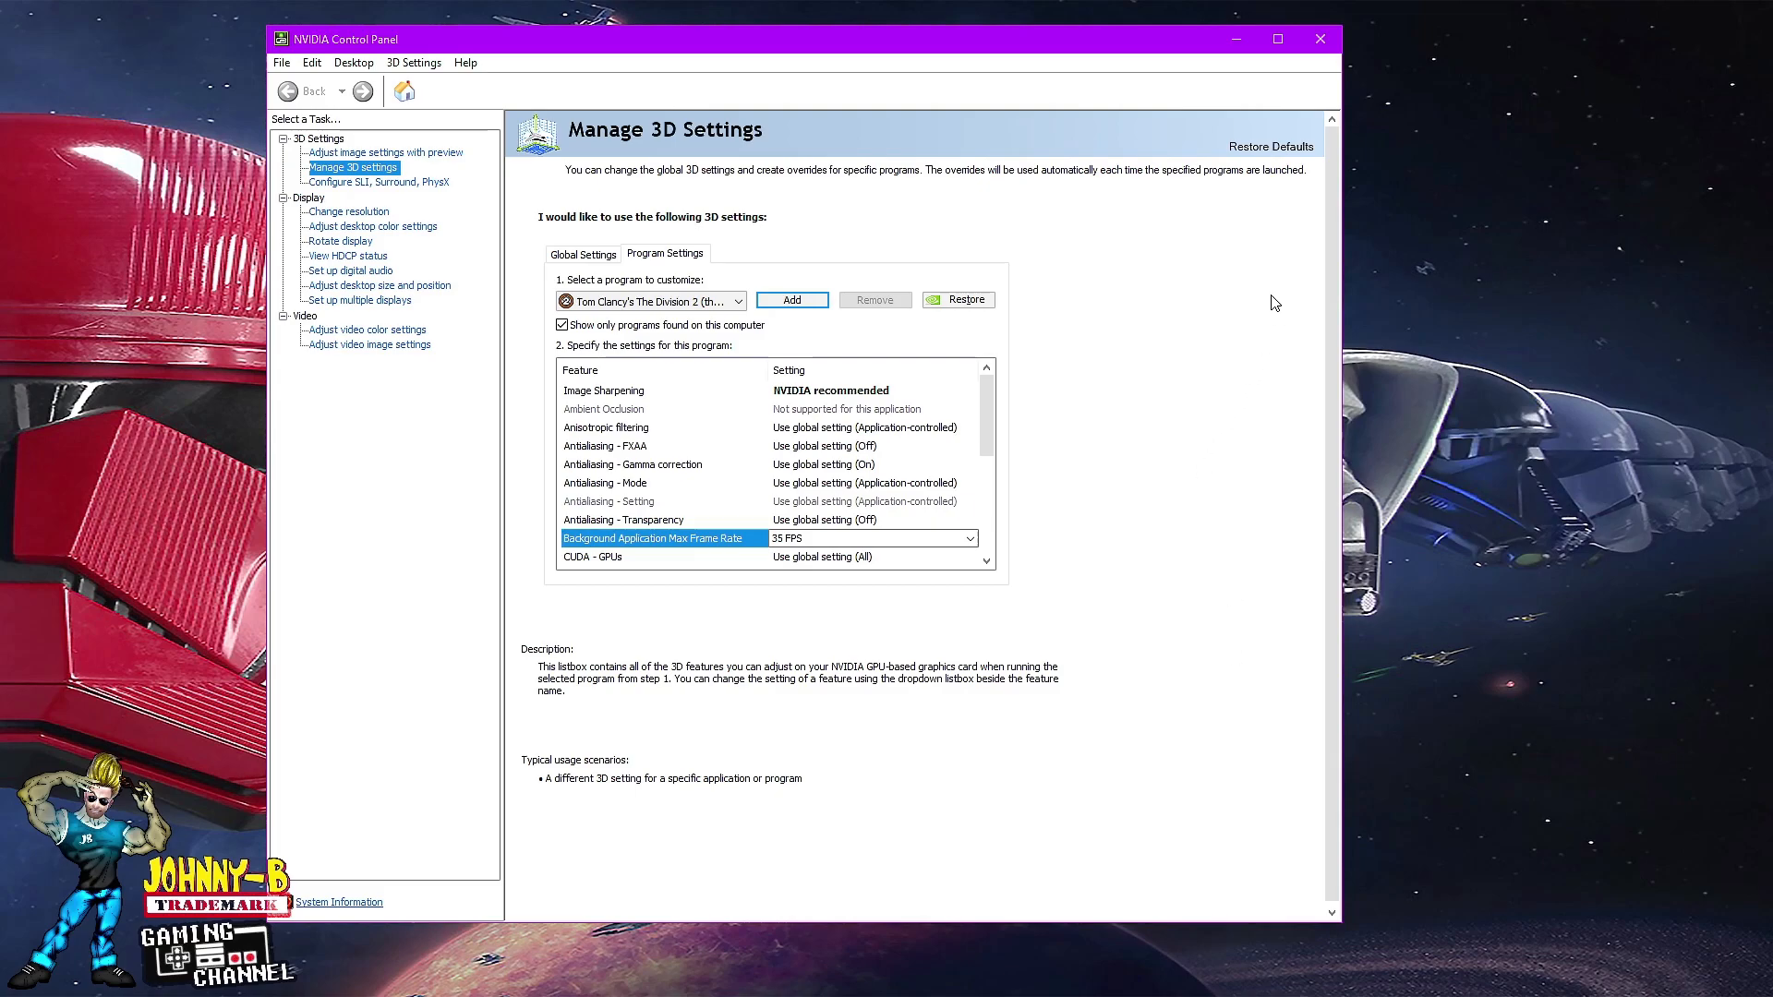
{"action": "left_click", "coordinate": [1319, 42]}
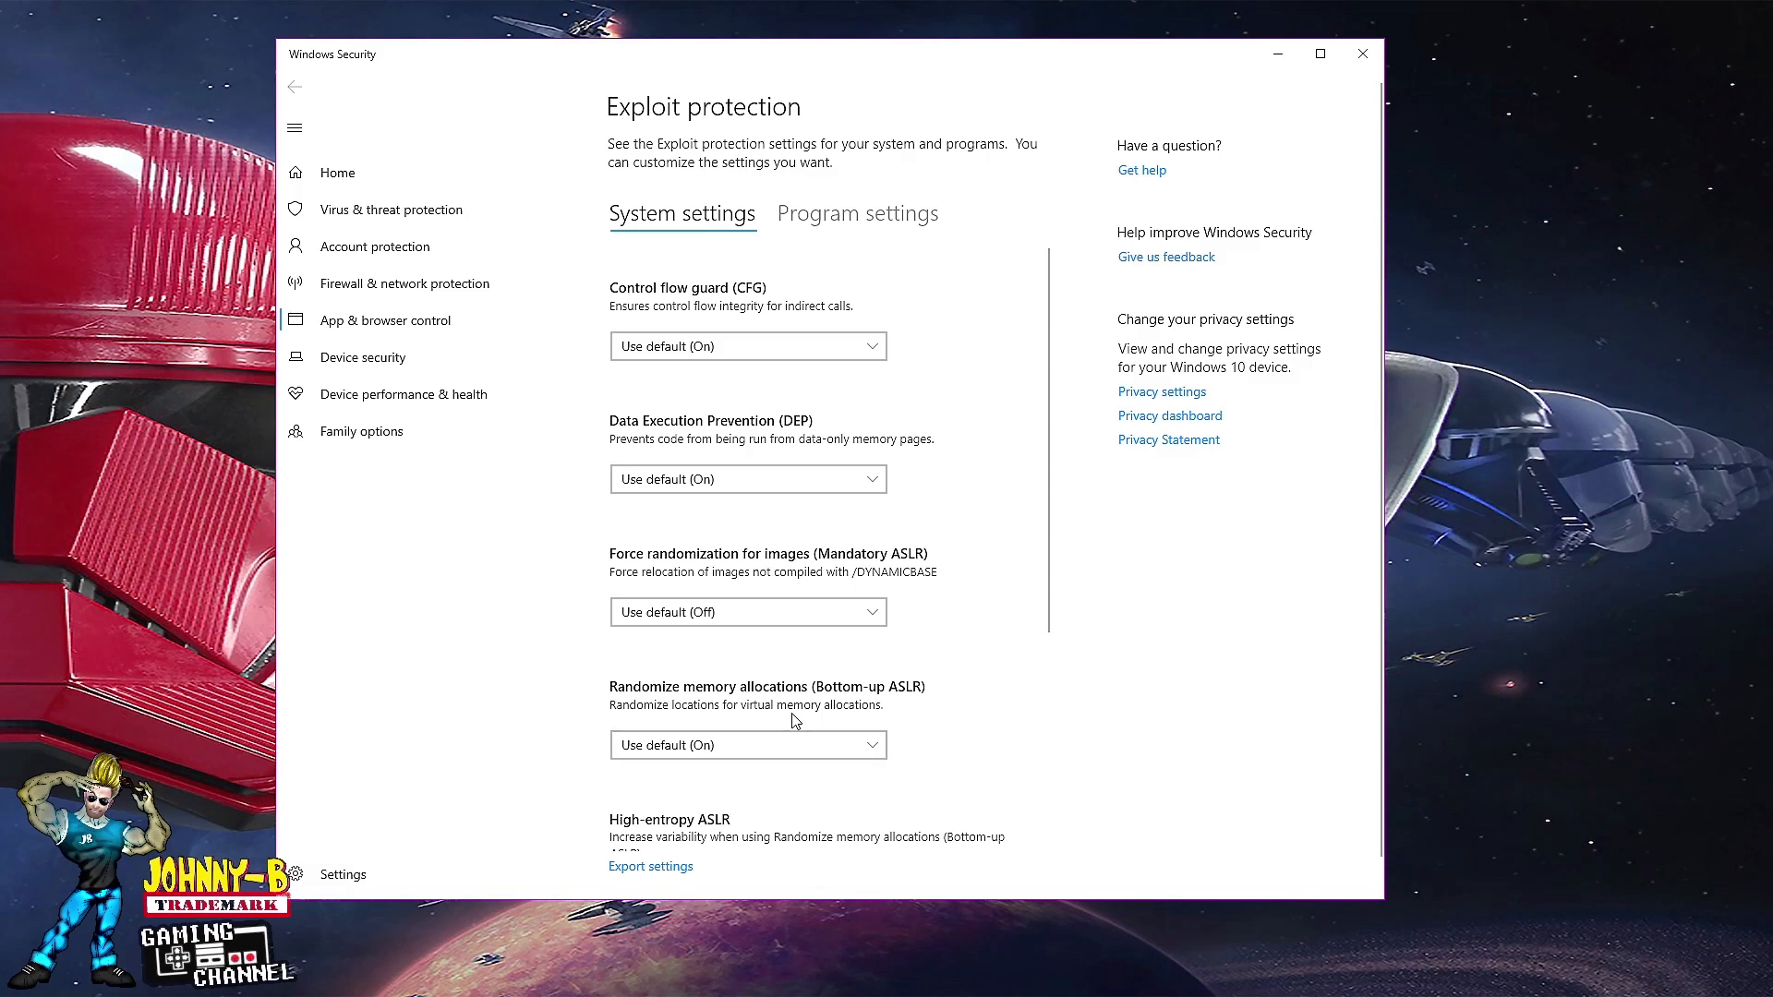
- In the Exploit protection program settings, select TheDivision2 by exact file path, and cancel adding it
{"action": "left_click", "coordinate": [881, 223]}
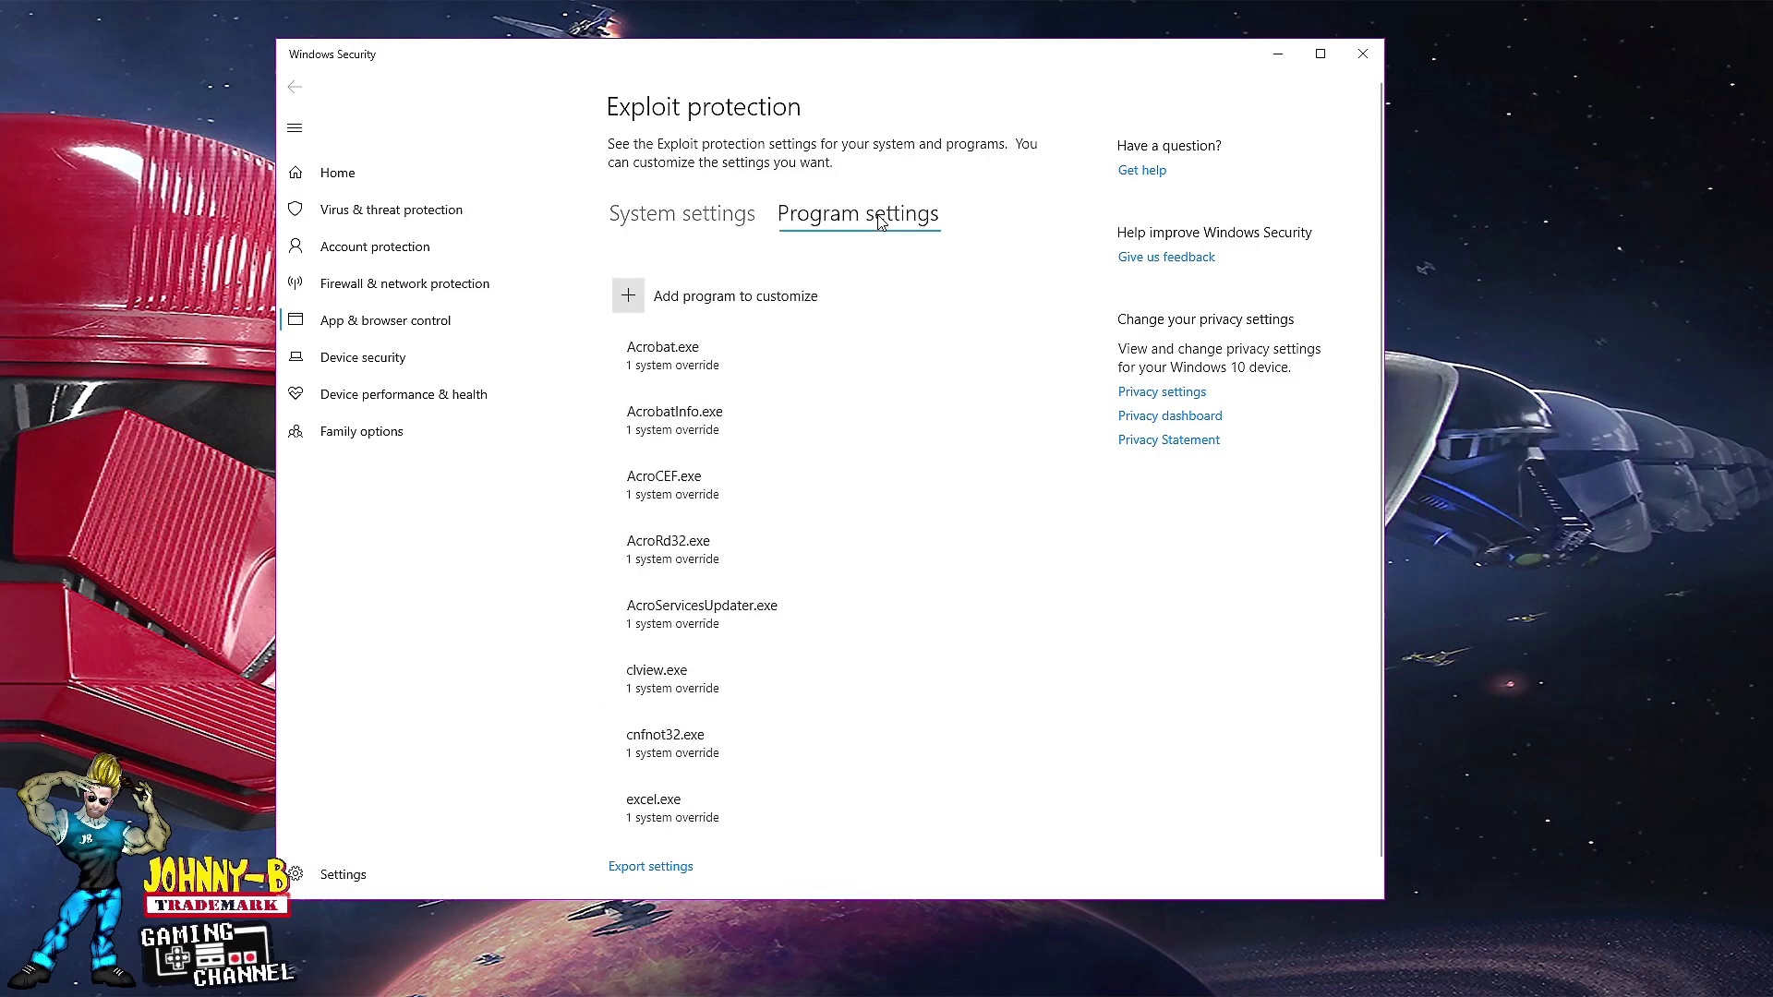
{"action": "left_click", "coordinate": [635, 305]}
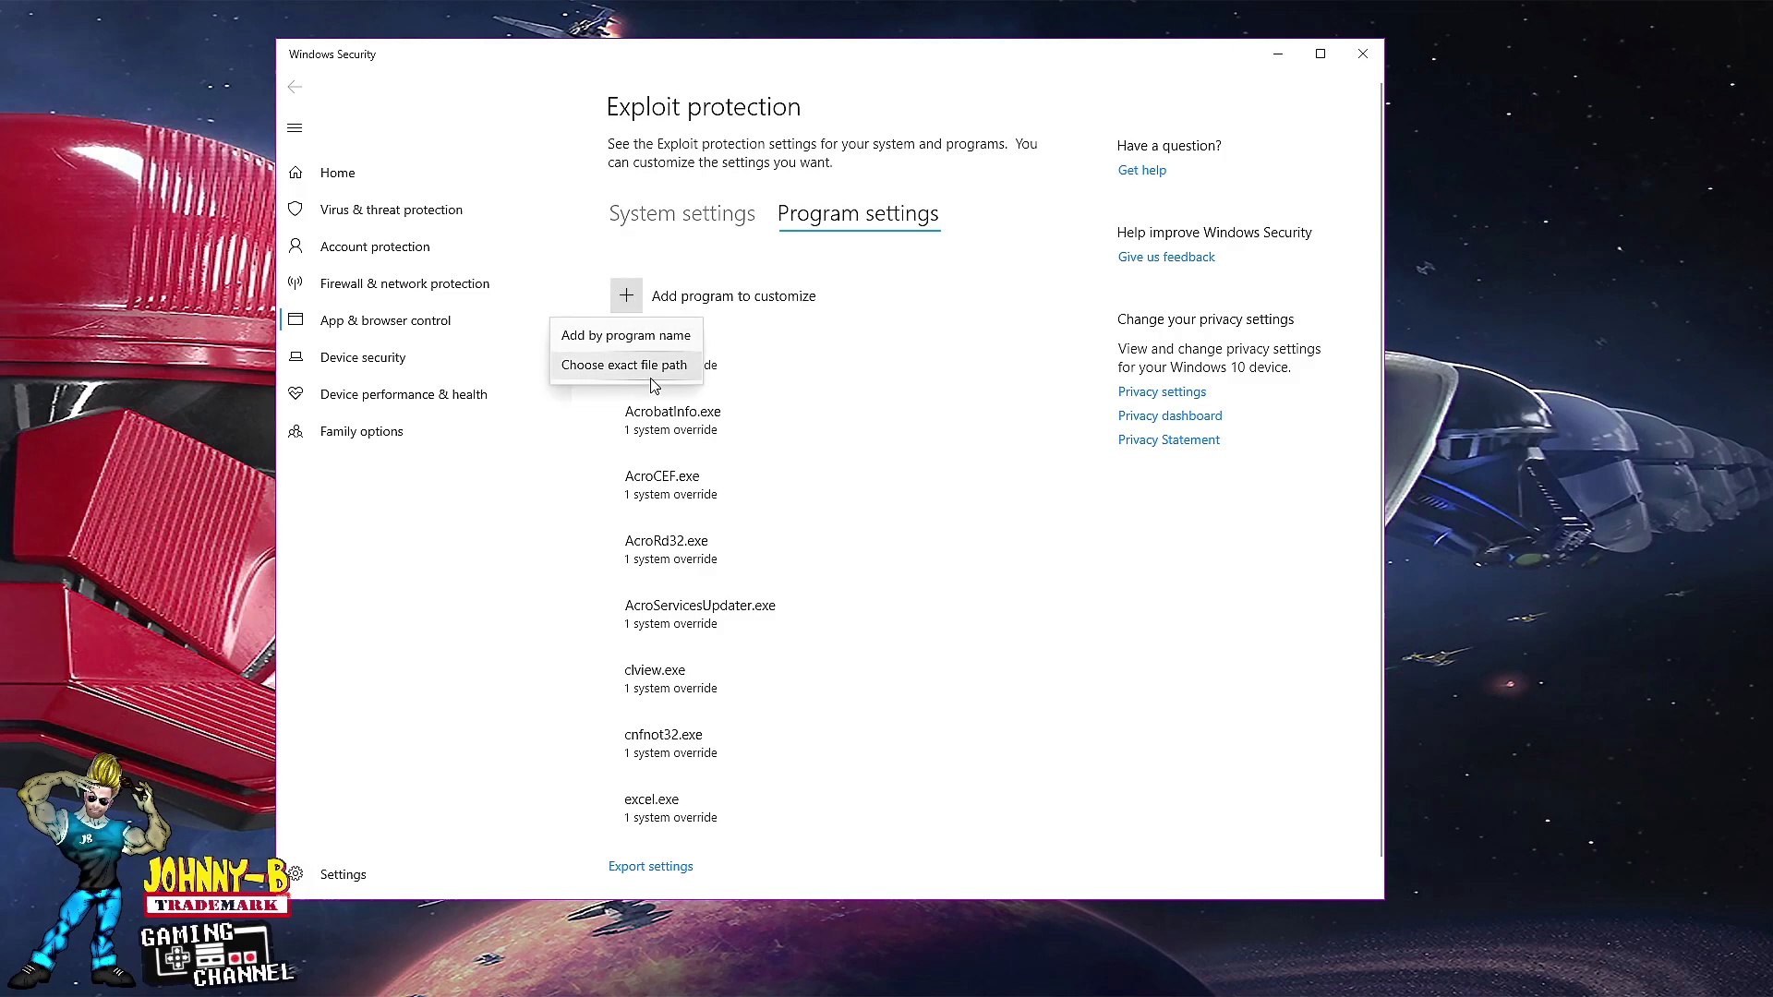
{"action": "left_click", "coordinate": [652, 366]}
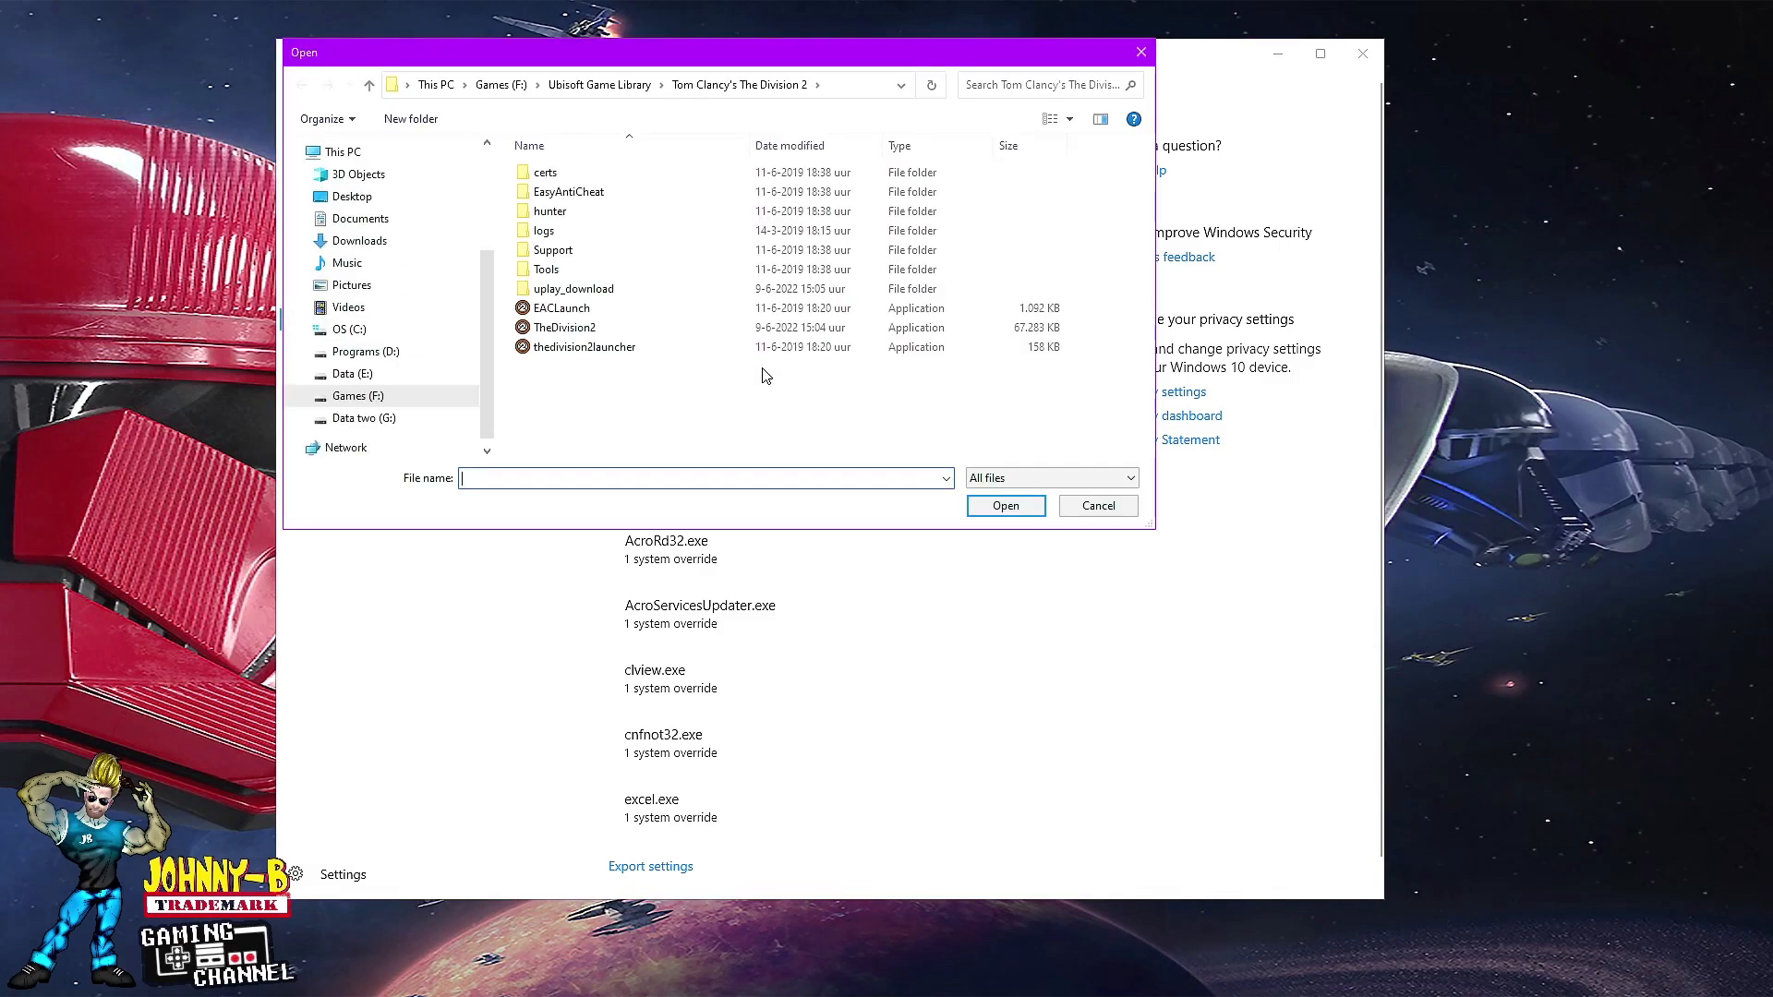
{"action": "left_click", "coordinate": [584, 329]}
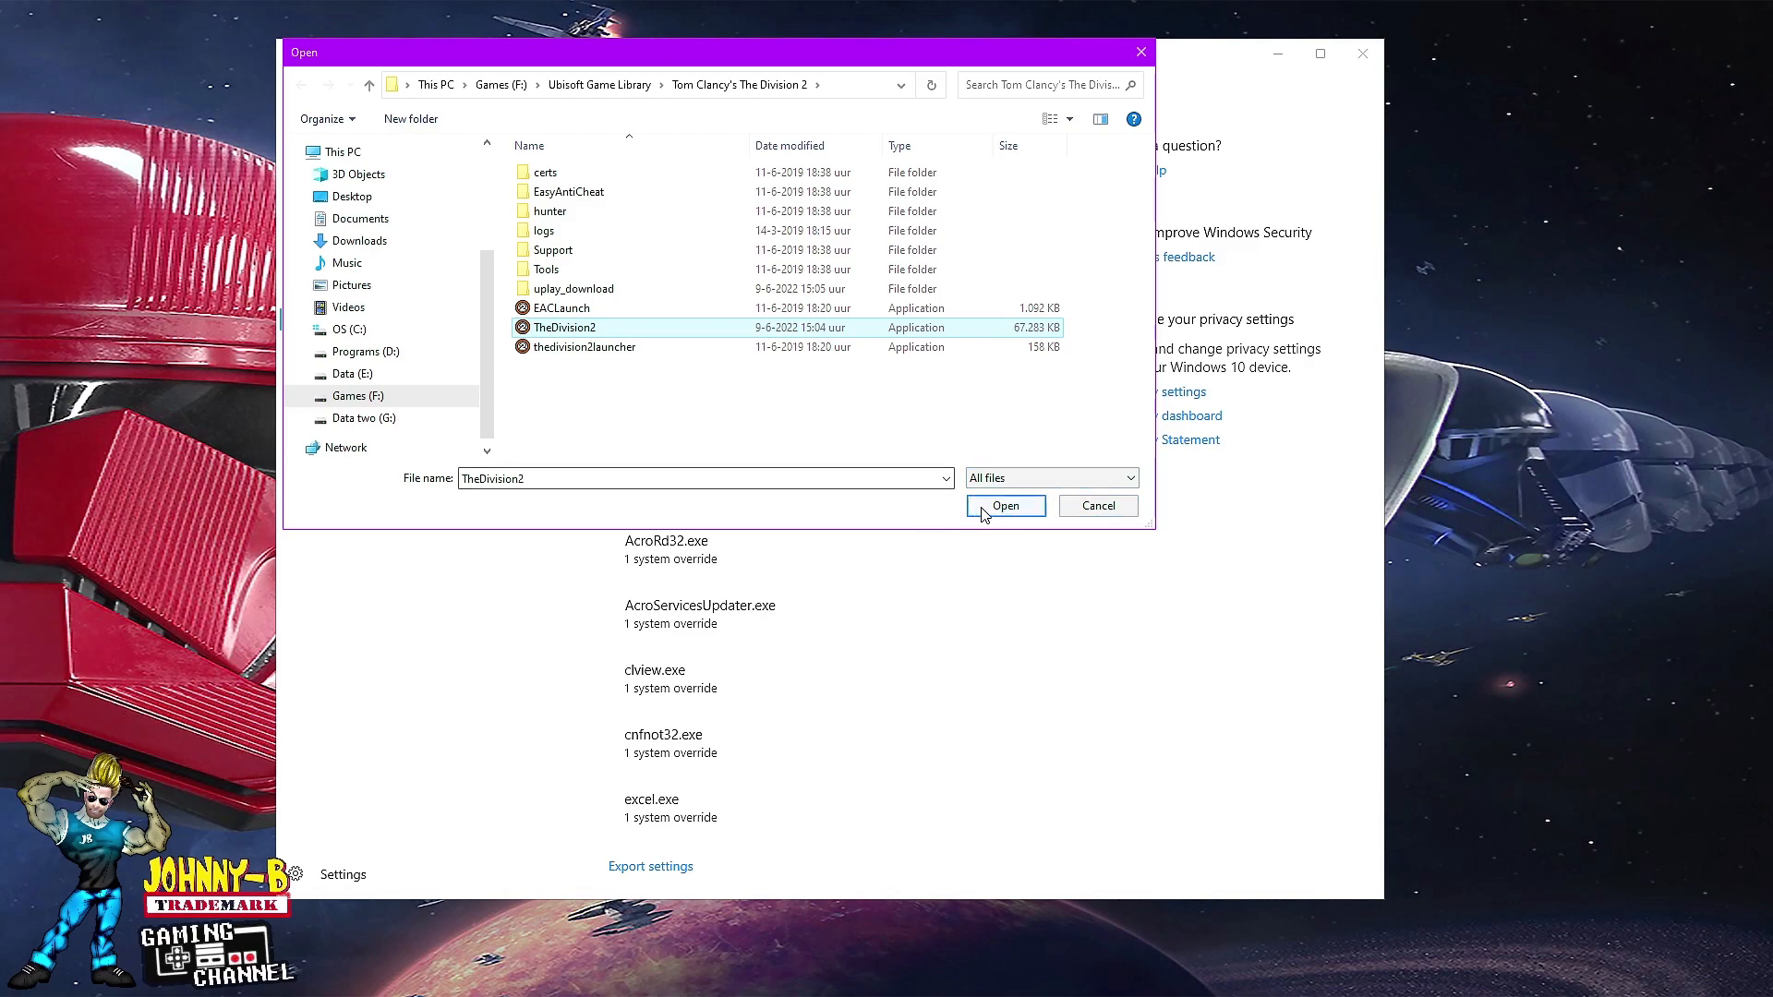
{"action": "left_click", "coordinate": [1097, 514]}
- Find the existing TheDivision2.exe entry in the Exploit protection program list and open its settings for editing
{"action": "scroll", "coordinate": [883, 480], "scroll_direction": "down", "scroll_amount": 5}
{"action": "scroll", "coordinate": [884, 484], "scroll_direction": "down", "scroll_amount": 15}
{"action": "scroll", "coordinate": [892, 491], "scroll_direction": "down", "scroll_amount": 1}
{"action": "left_click", "coordinate": [861, 665]}
{"action": "left_click", "coordinate": [897, 730]}
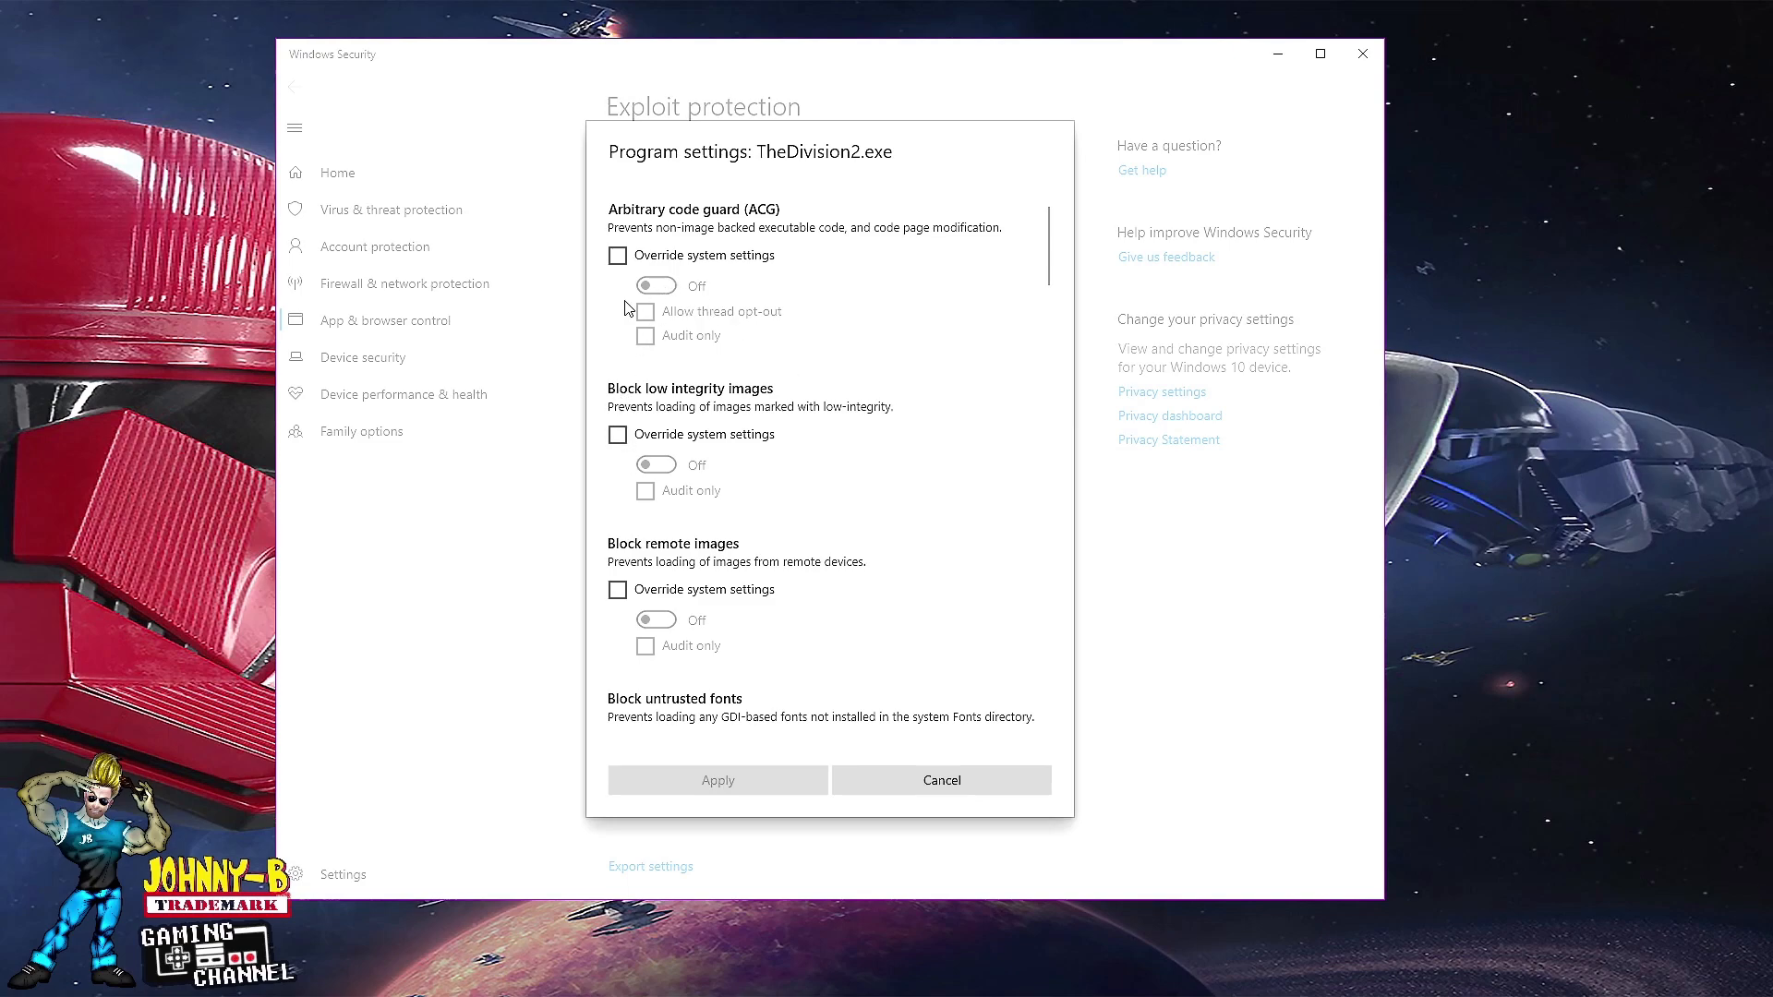
- Examine the exploit protection overrides for TheDivision2.exe, including Control flow guard and Data Execution Prevention, cancel out, and close Windows Security
{"action": "scroll", "coordinate": [634, 591], "scroll_direction": "down", "scroll_amount": 3}
{"action": "scroll", "coordinate": [633, 590], "scroll_direction": "down", "scroll_amount": 7}
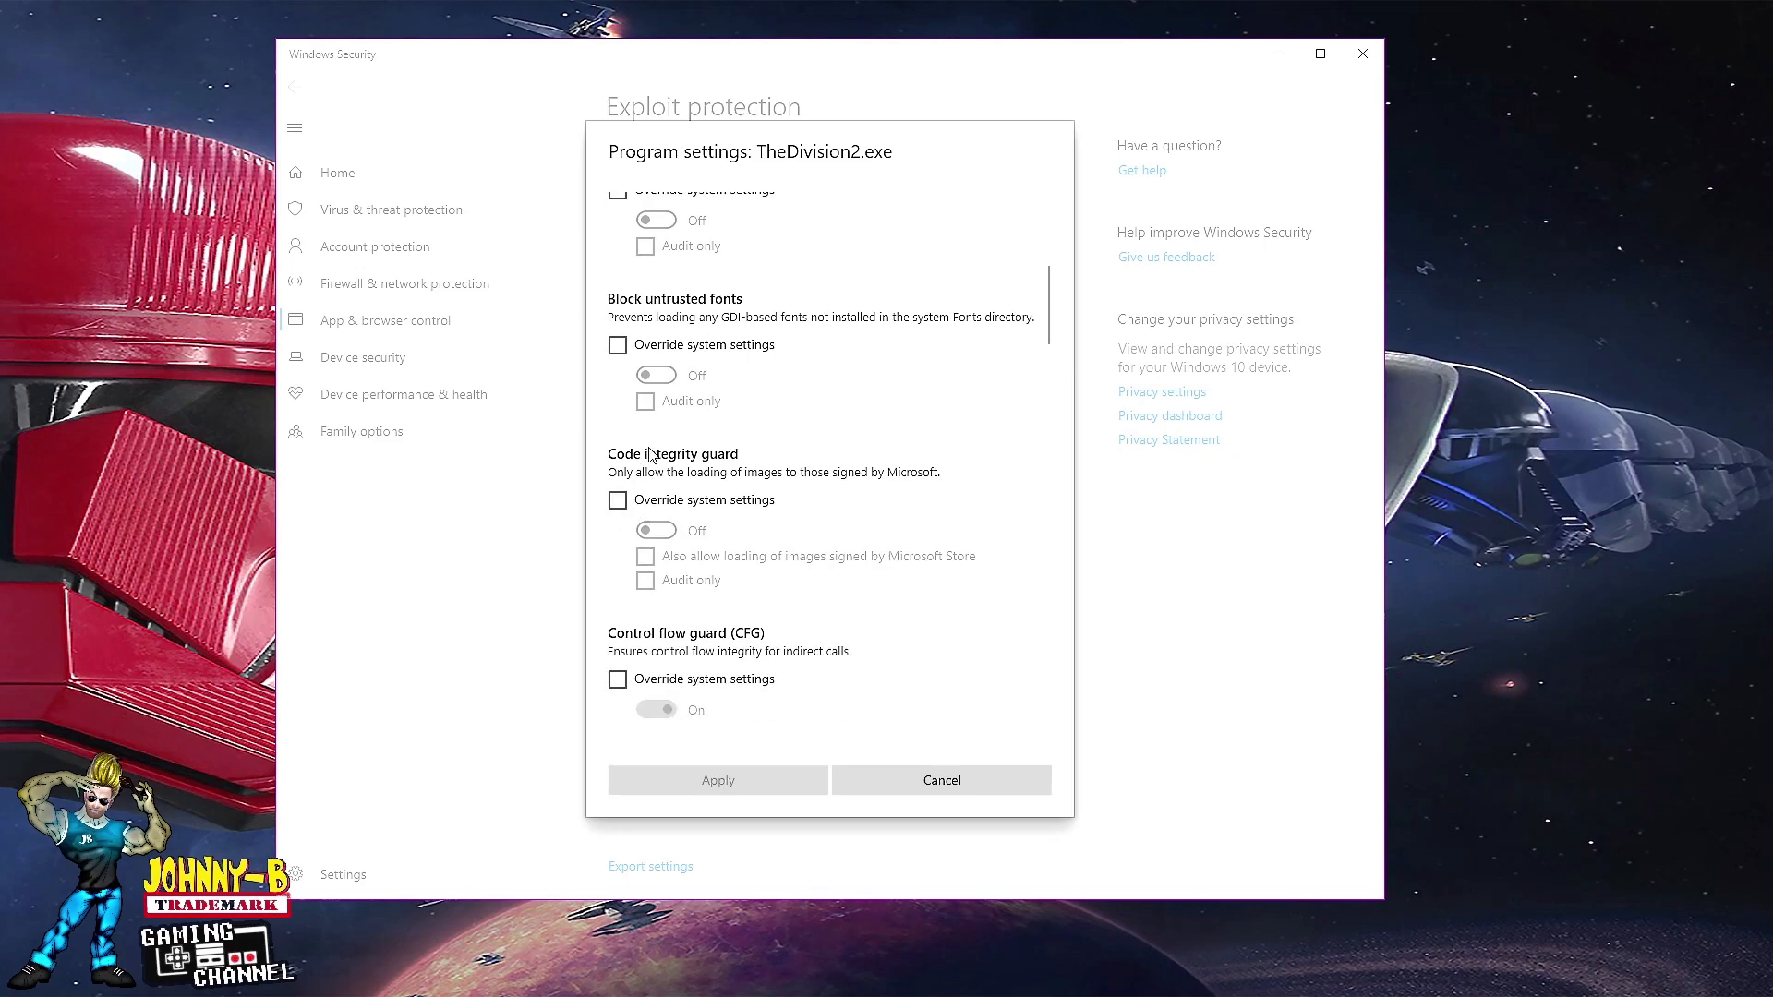
{"action": "scroll", "coordinate": [740, 453], "scroll_direction": "down", "scroll_amount": 8}
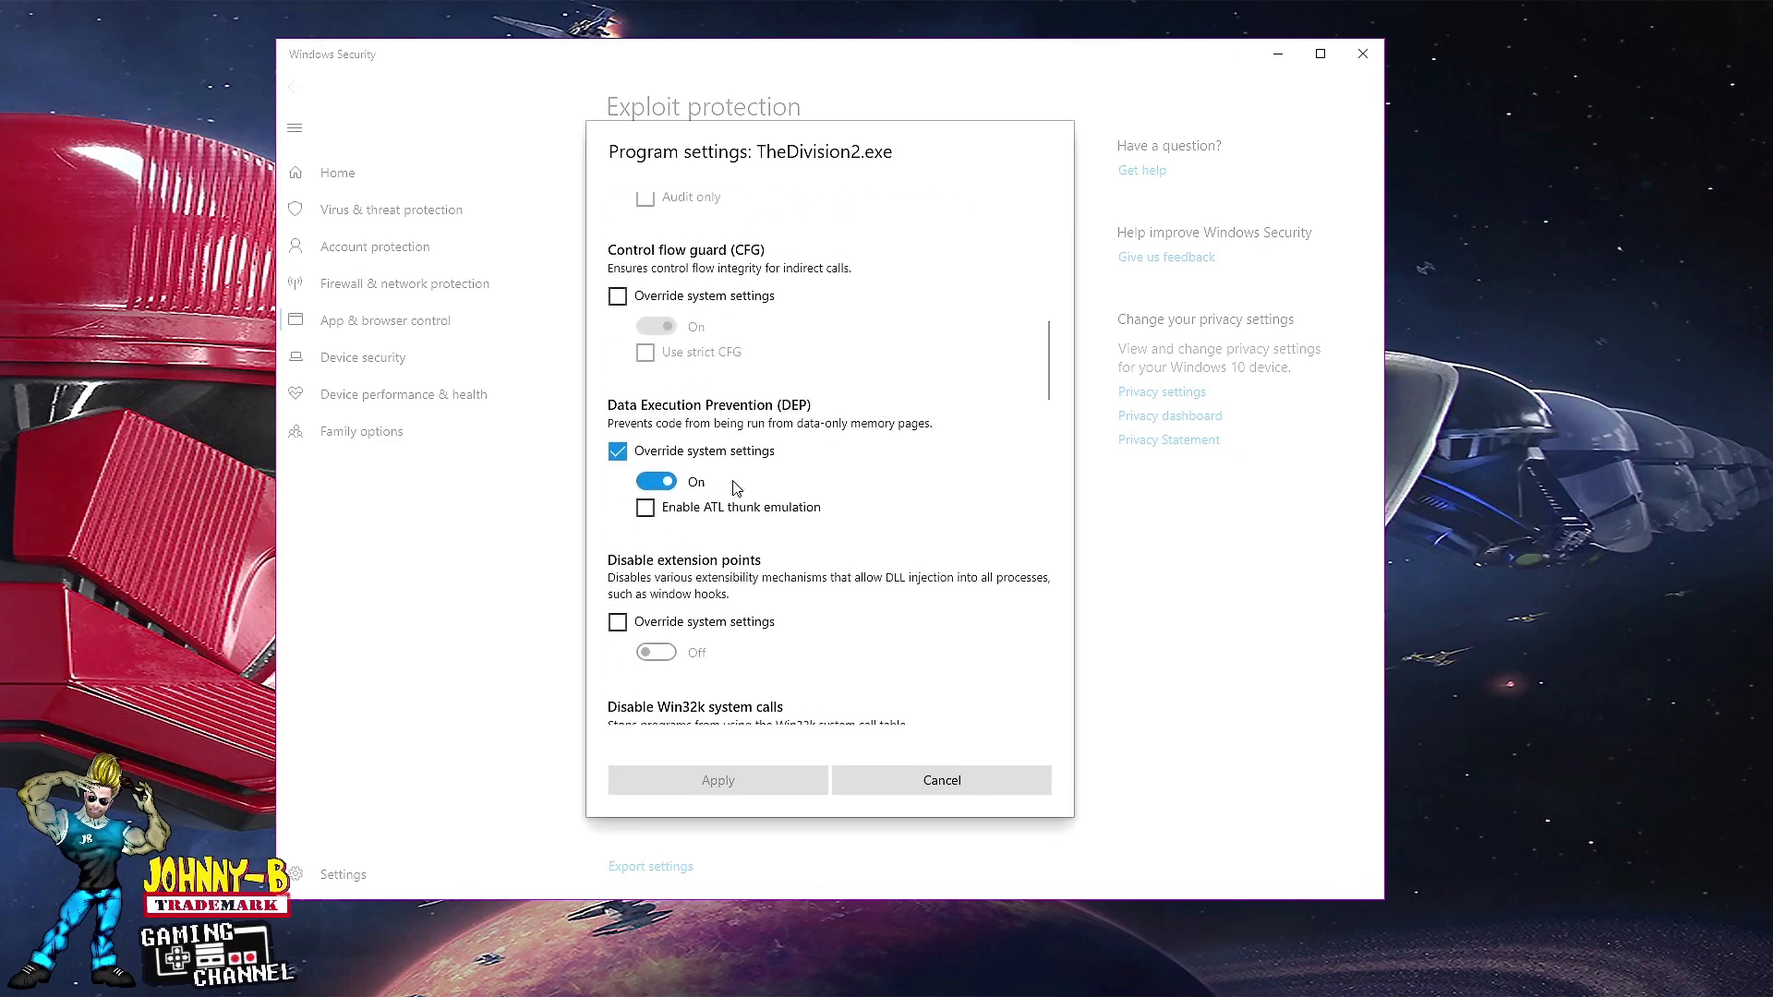
{"action": "scroll", "coordinate": [774, 457], "scroll_direction": "down", "scroll_amount": 20}
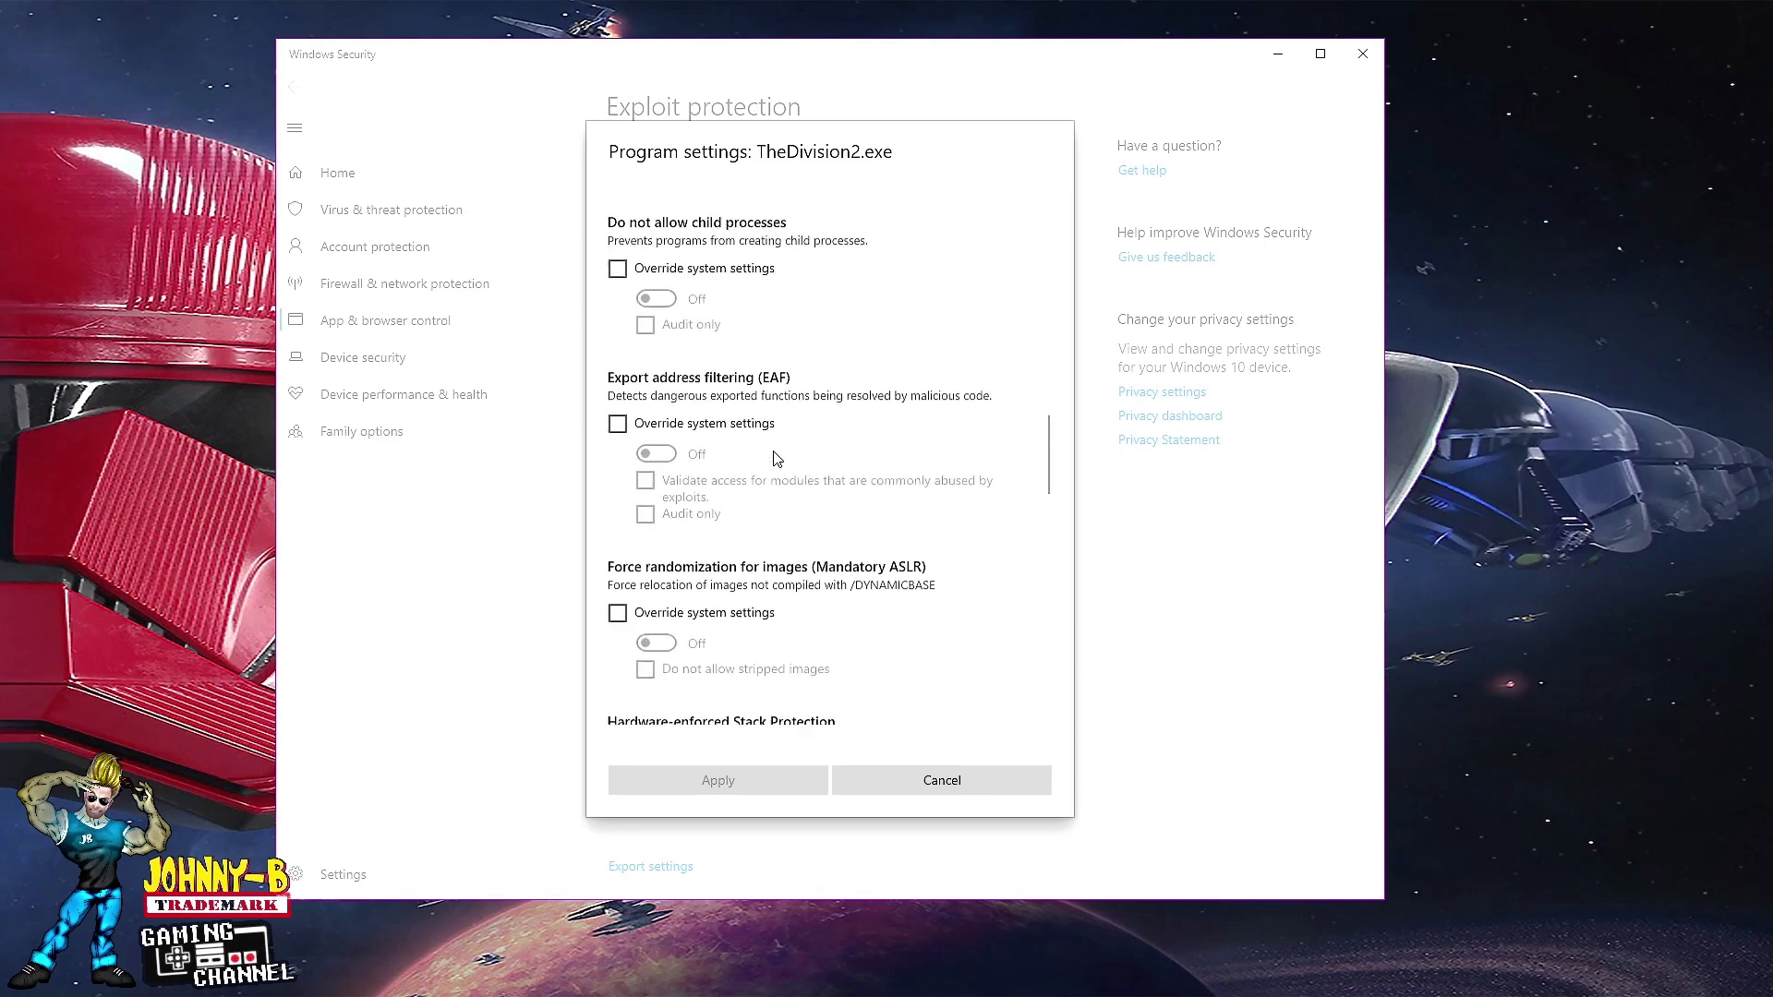
{"action": "scroll", "coordinate": [774, 456], "scroll_direction": "down", "scroll_amount": 13}
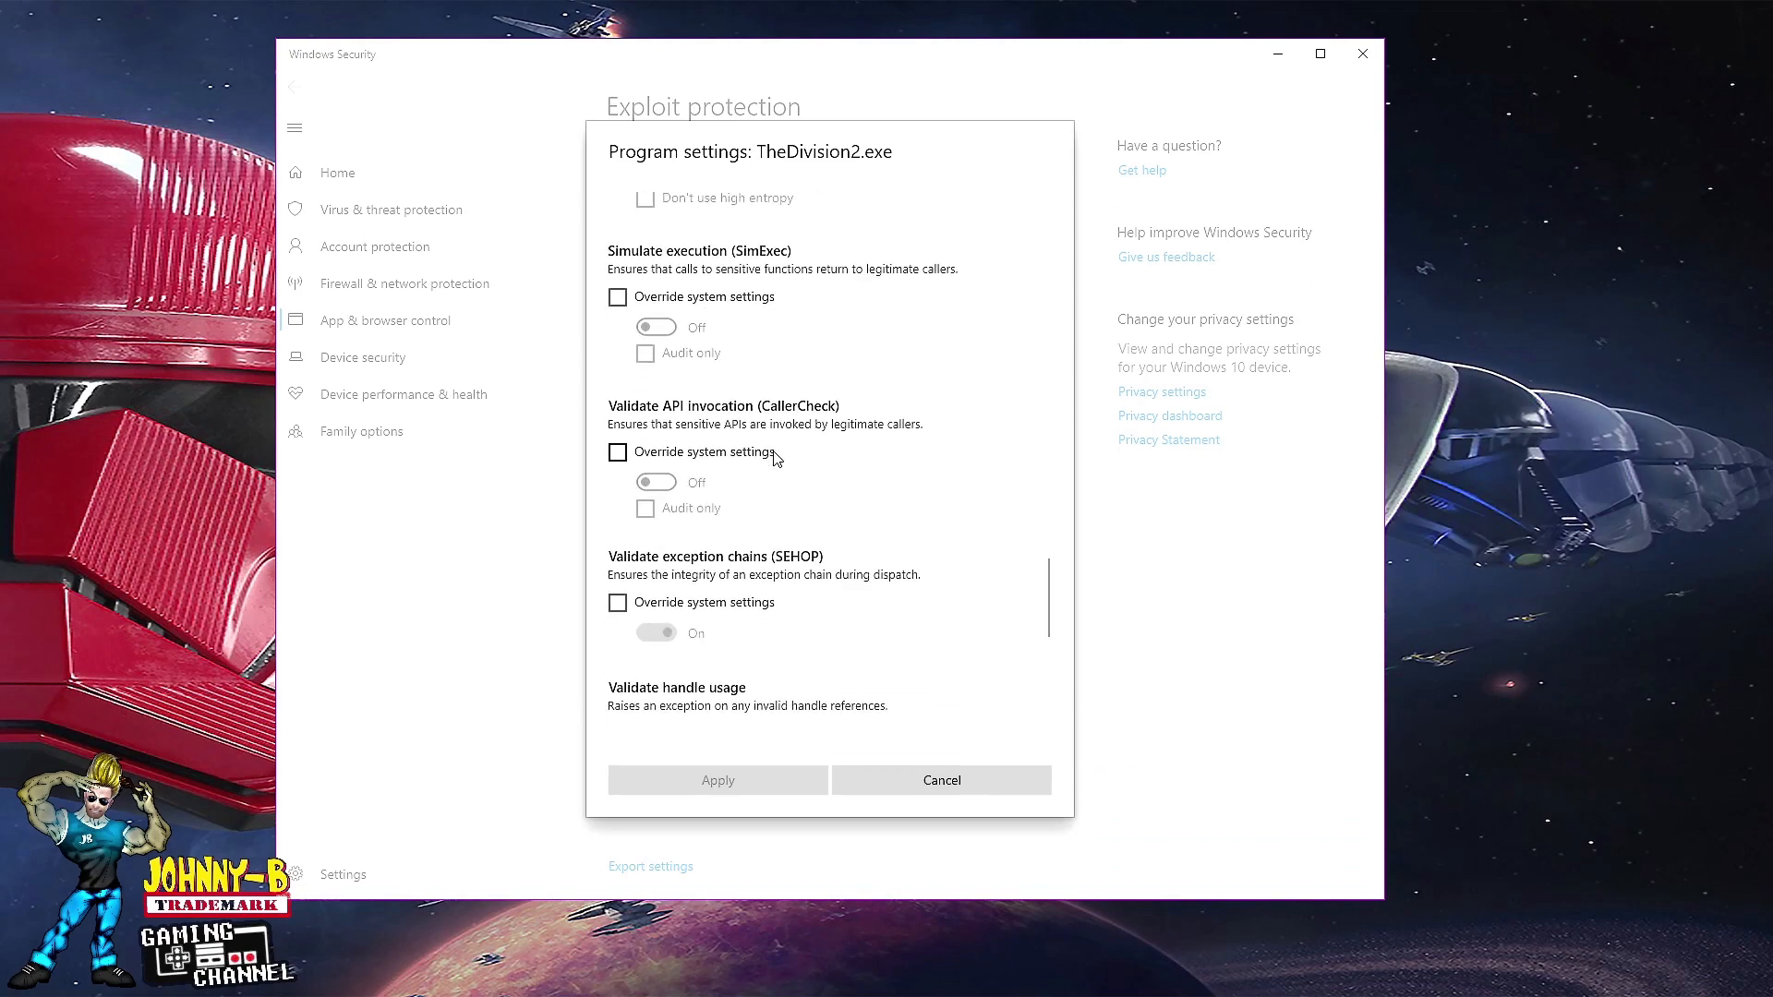
{"action": "scroll", "coordinate": [774, 445], "scroll_direction": "down", "scroll_amount": 6}
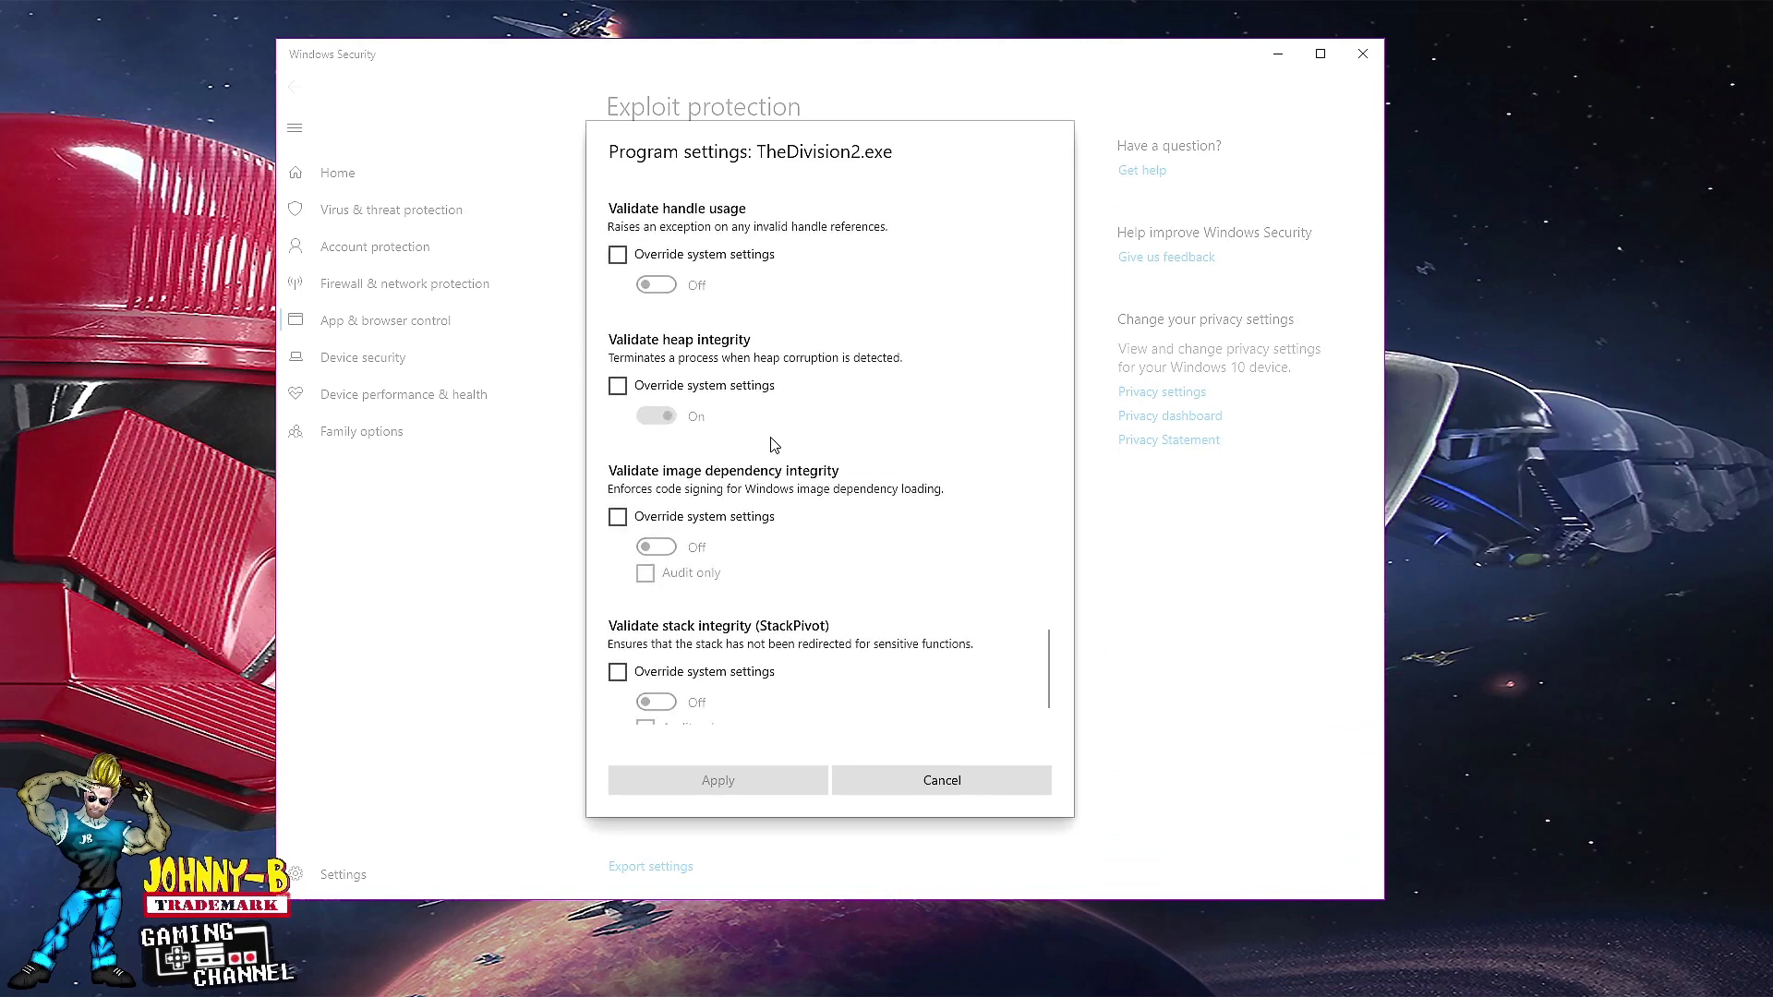
{"action": "scroll", "coordinate": [784, 506], "scroll_direction": "up", "scroll_amount": 6}
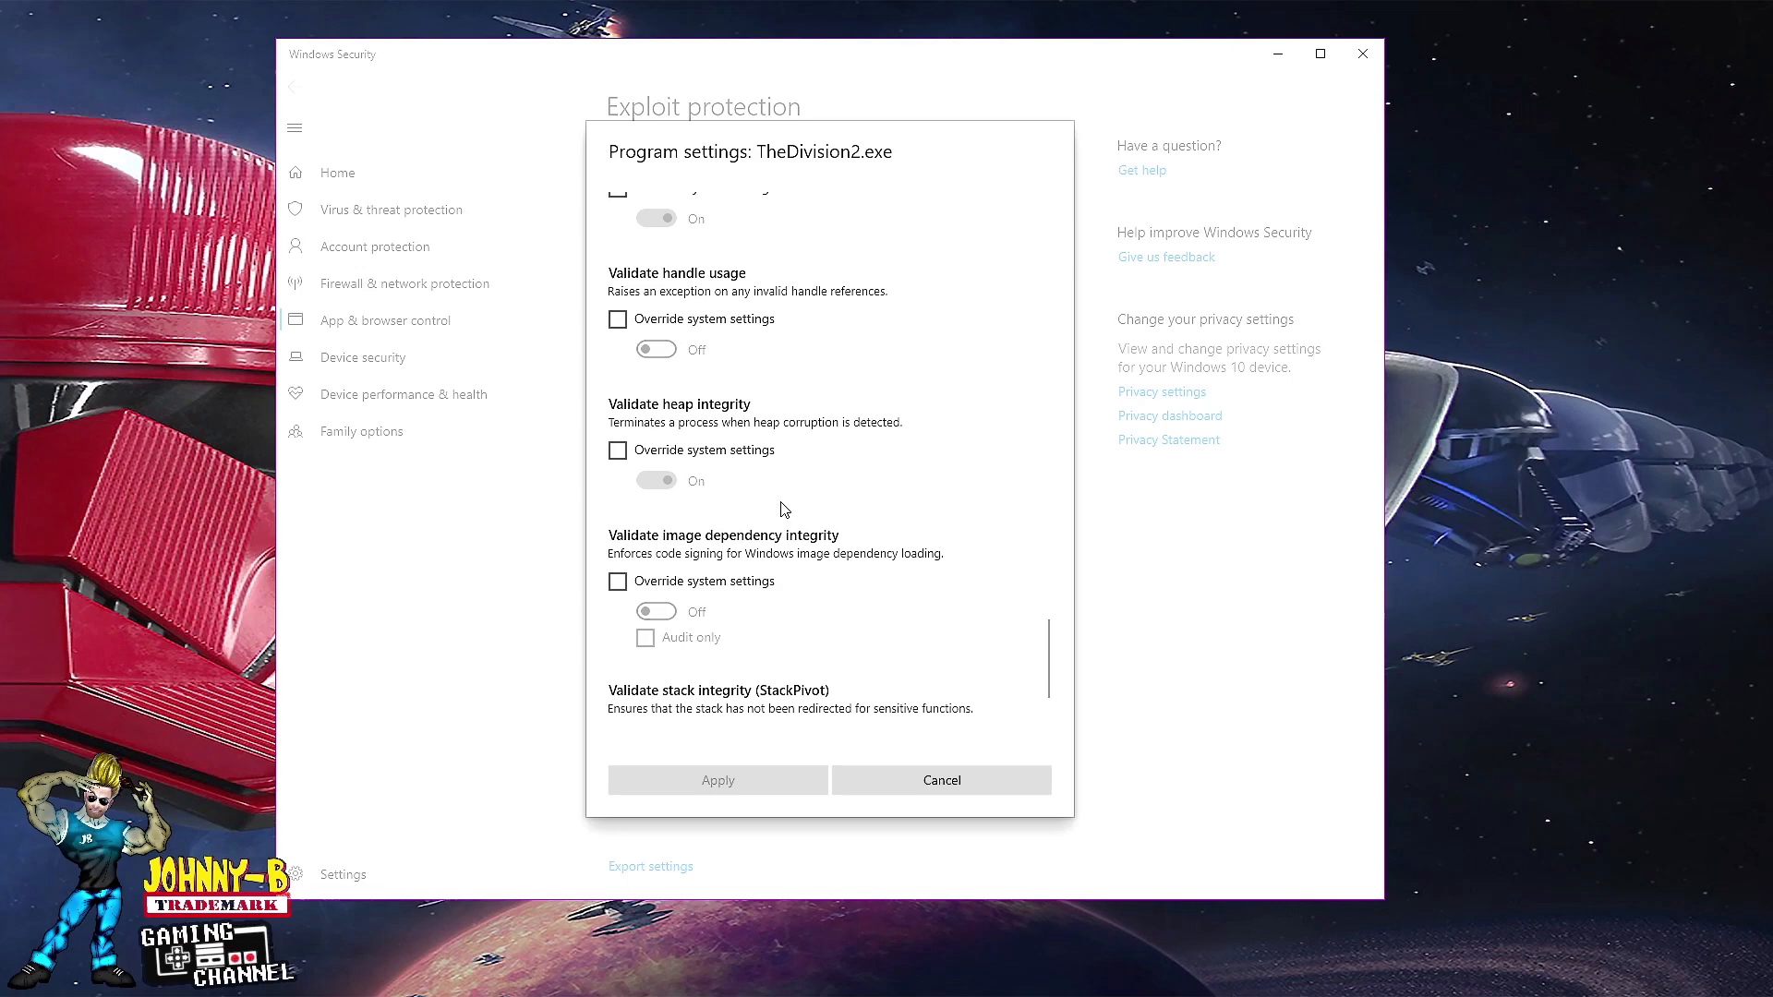
{"action": "scroll", "coordinate": [783, 506], "scroll_direction": "up", "scroll_amount": 6}
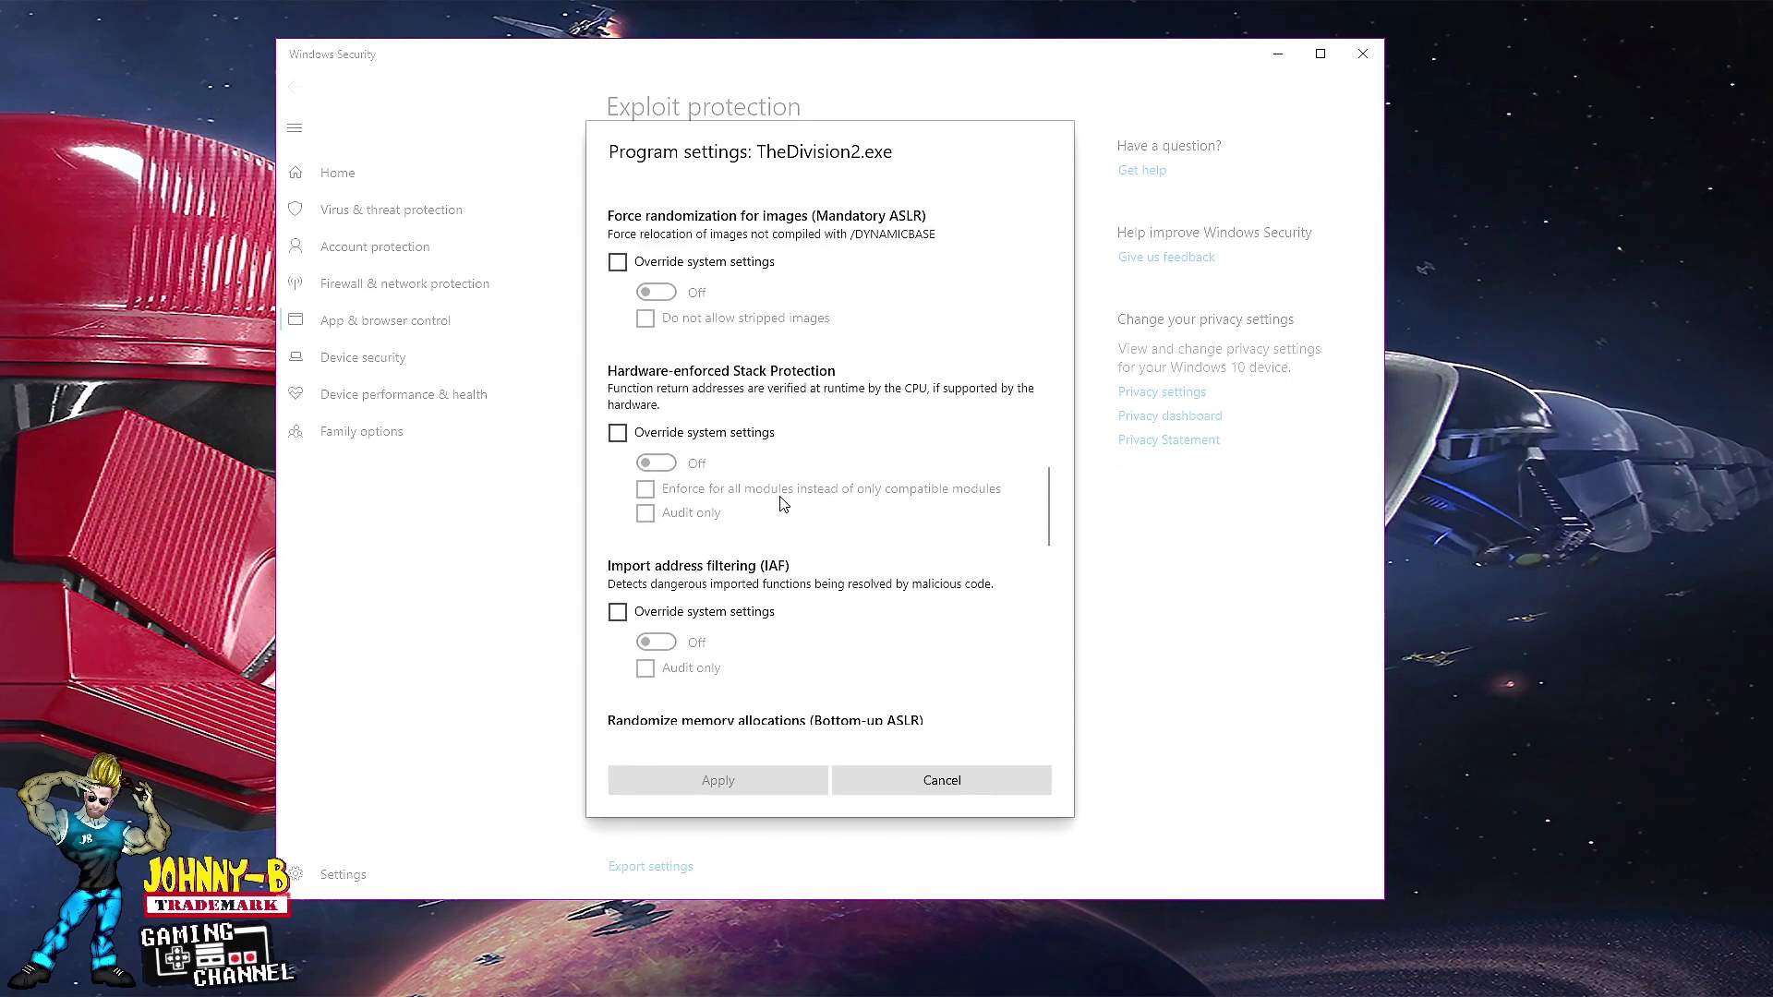
{"action": "scroll", "coordinate": [783, 506], "scroll_direction": "up", "scroll_amount": 10}
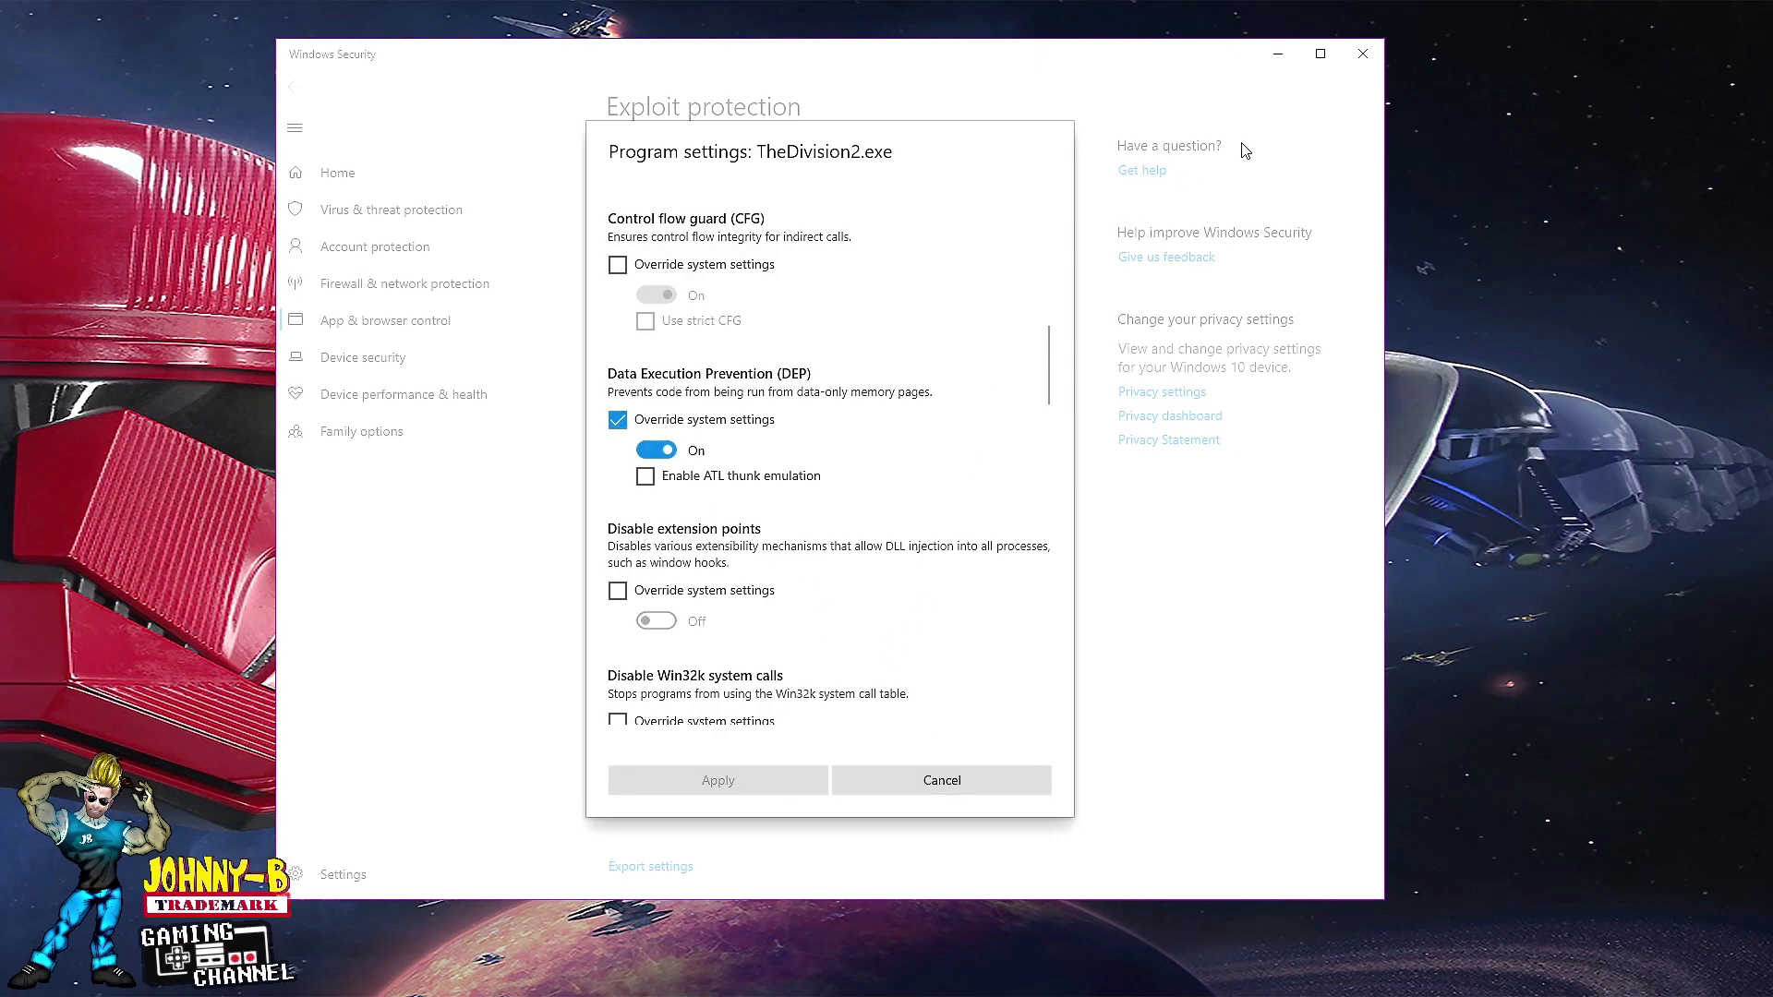
{"action": "left_click", "coordinate": [944, 778]}
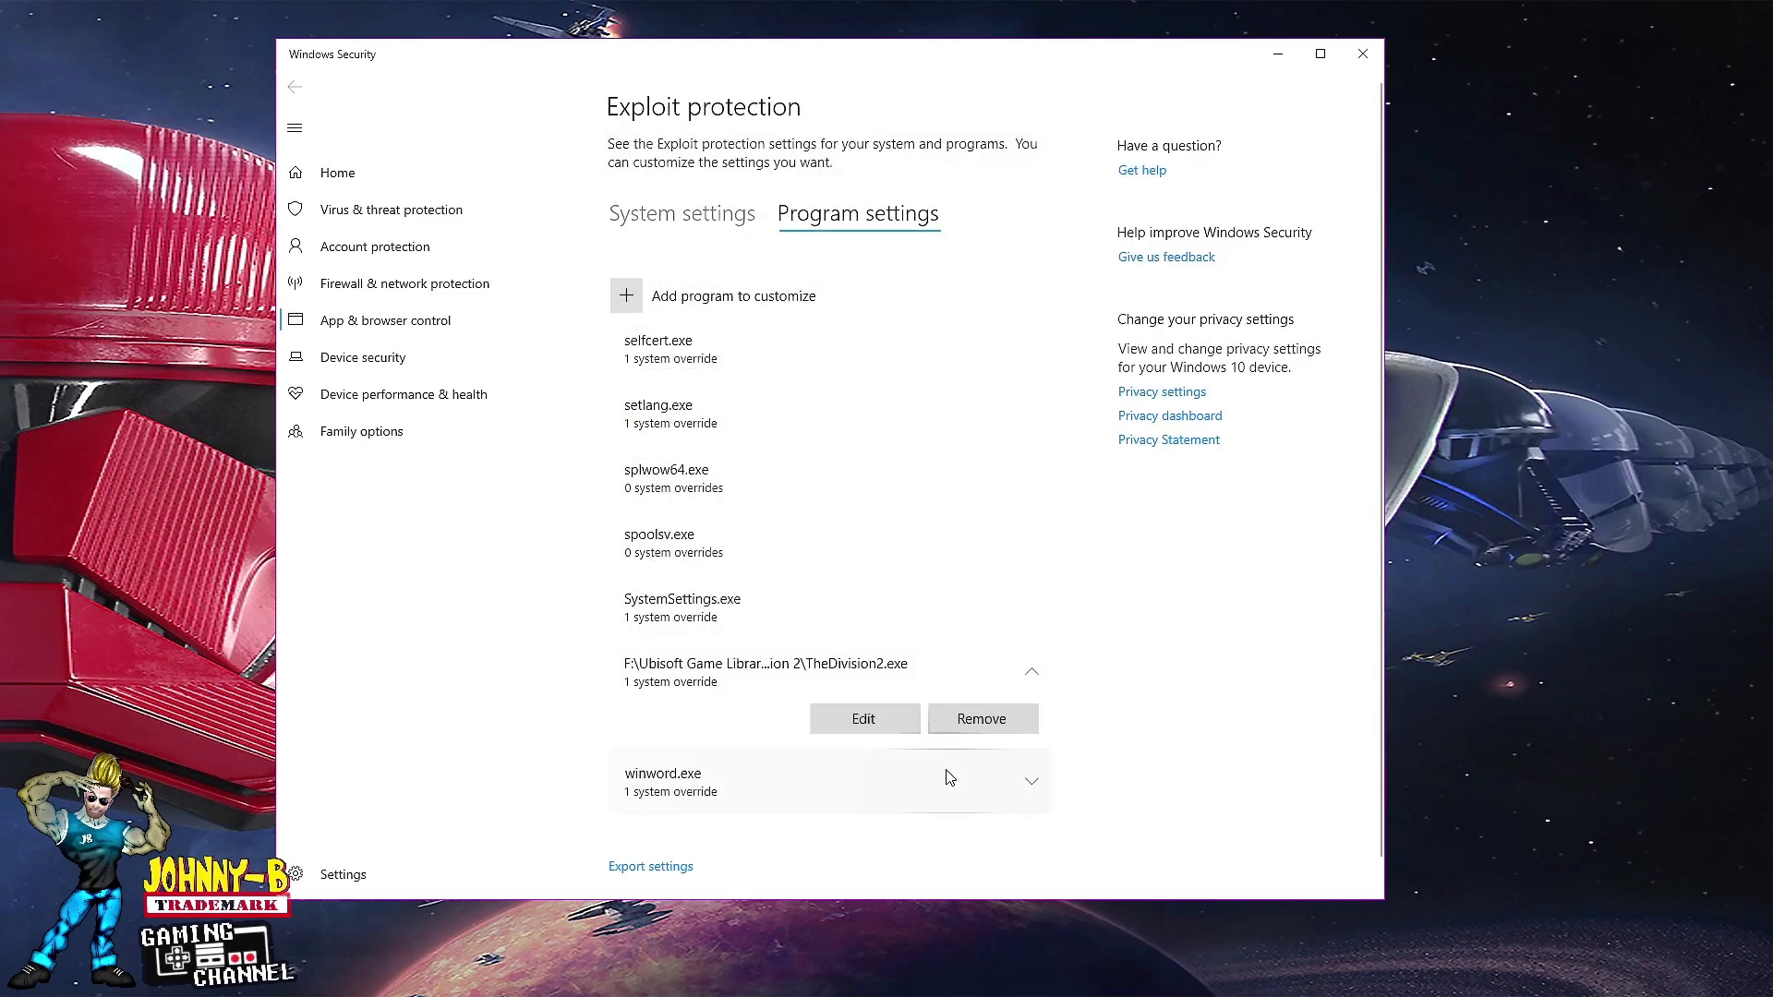
{"action": "left_click", "coordinate": [1362, 58]}
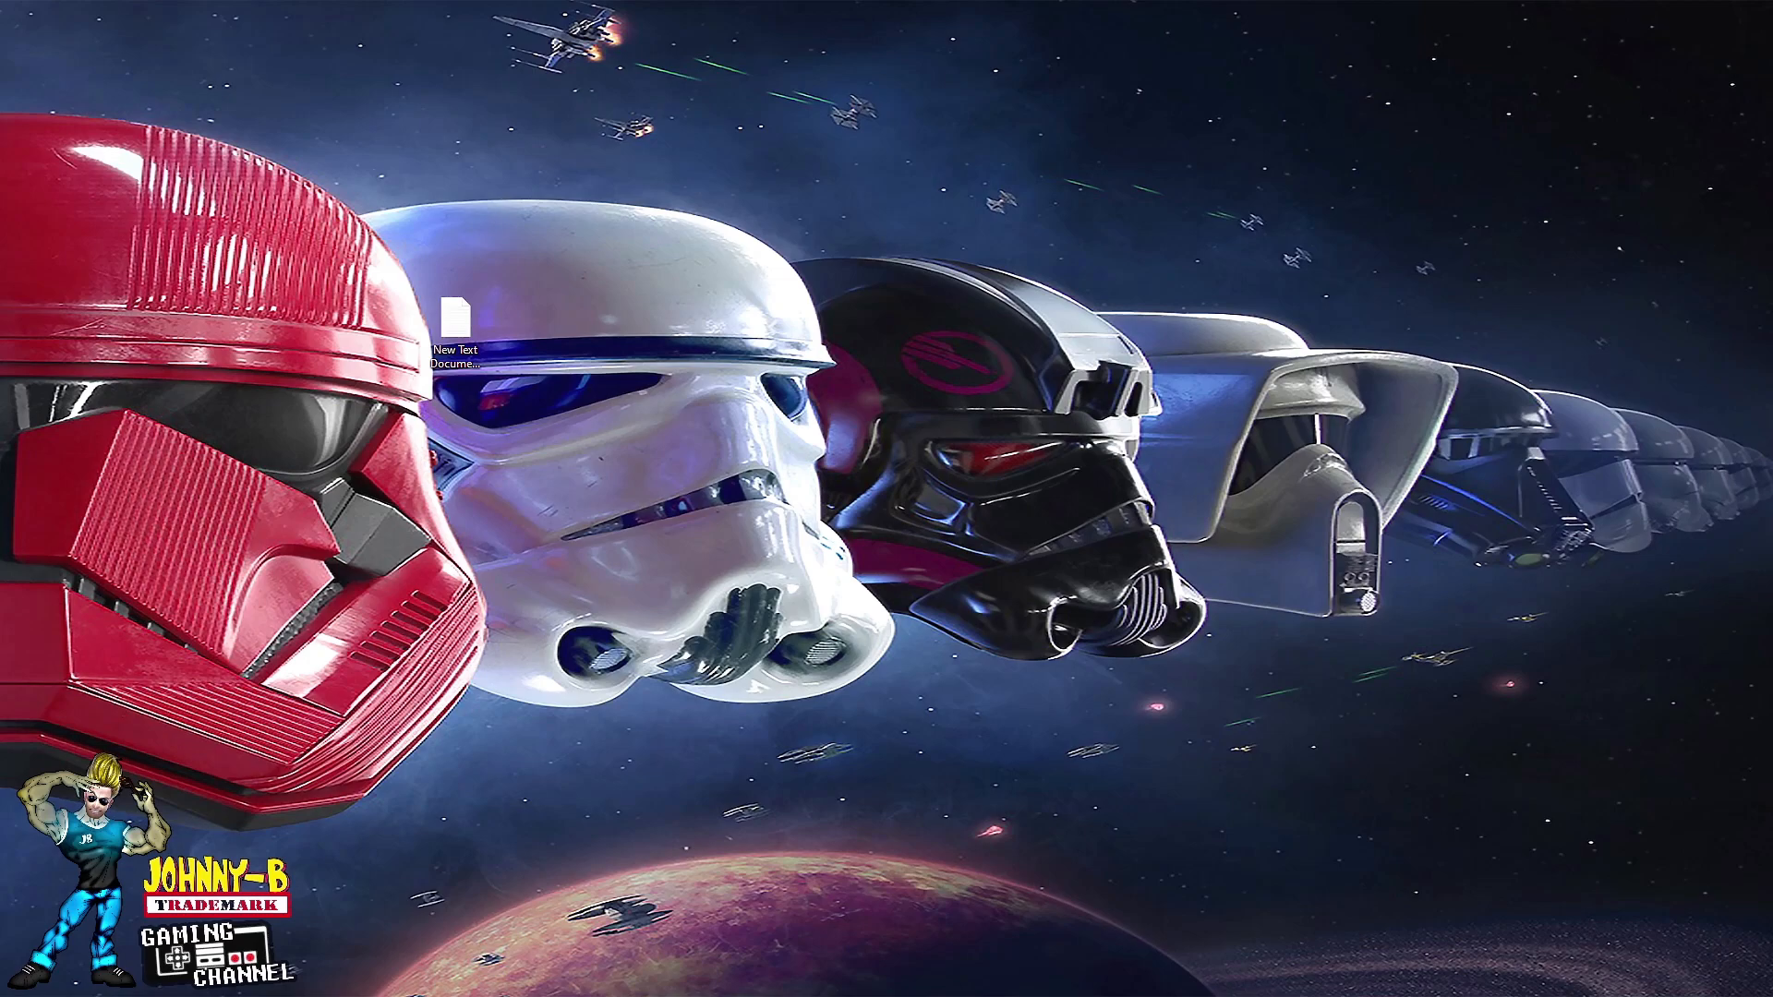
- Open the Performance Options from this PC's advanced system settings, review the custom visual effects, and close the System and This PC windows
{"action": "key", "text": "super+e"}
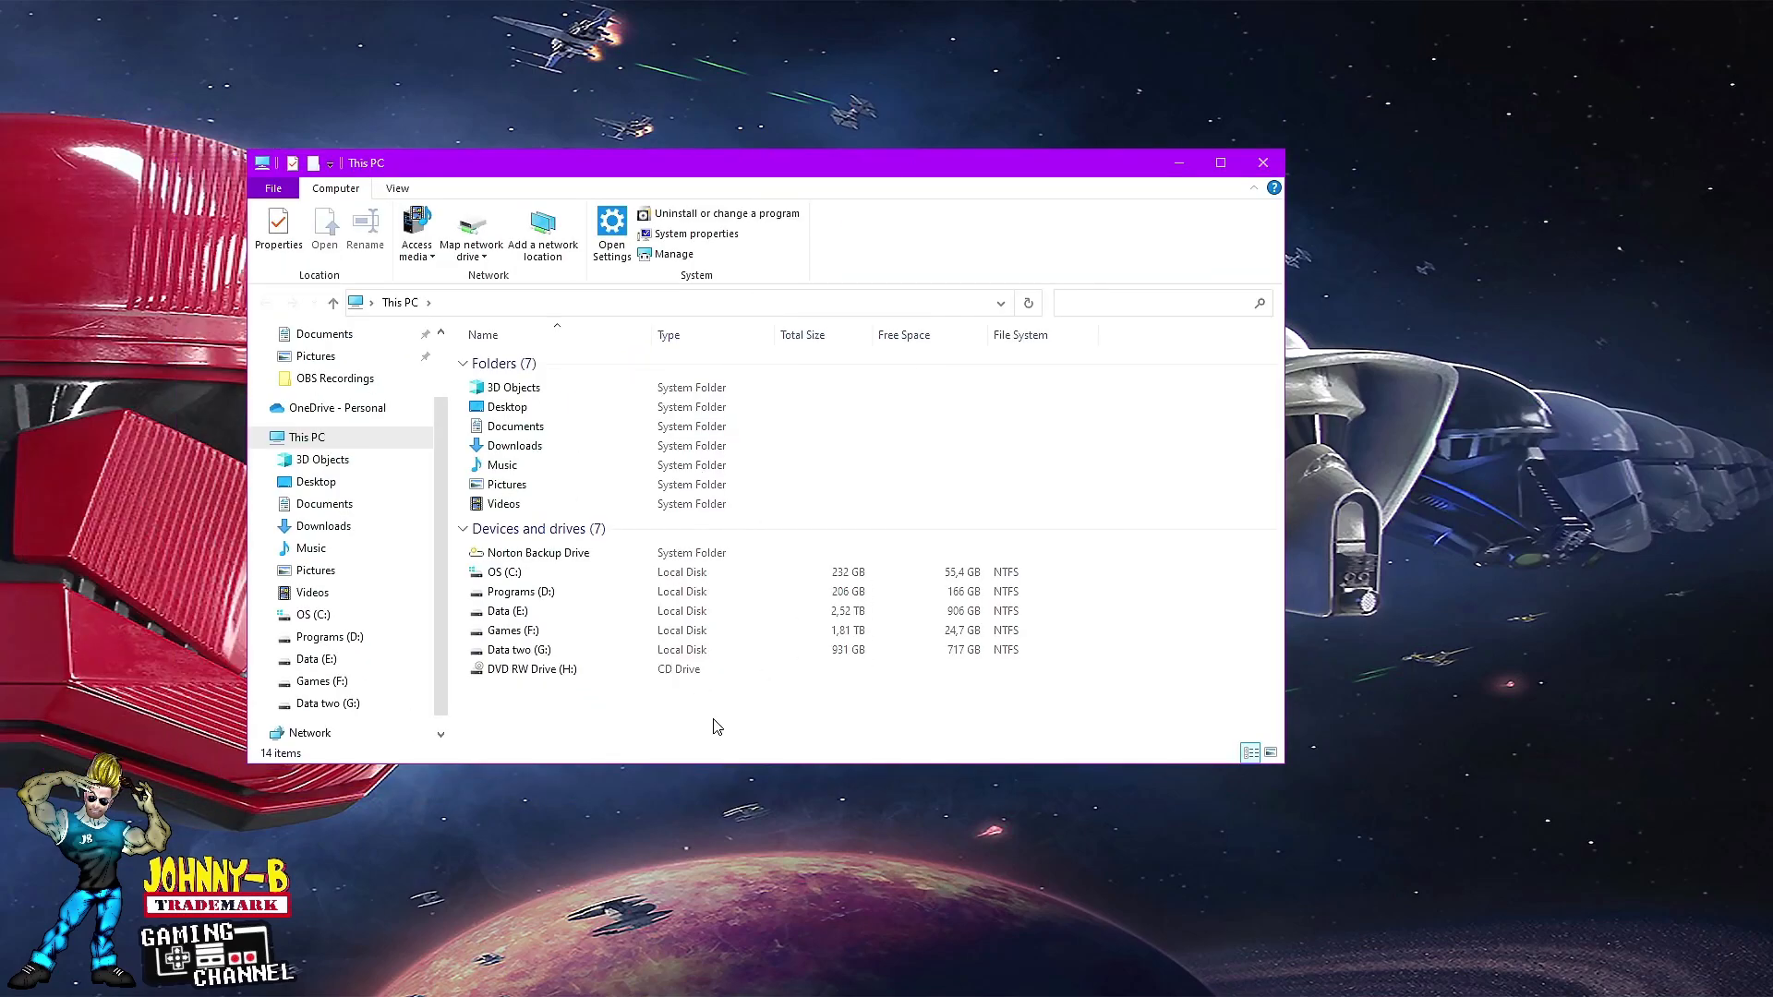
{"action": "right_click", "coordinate": [568, 736]}
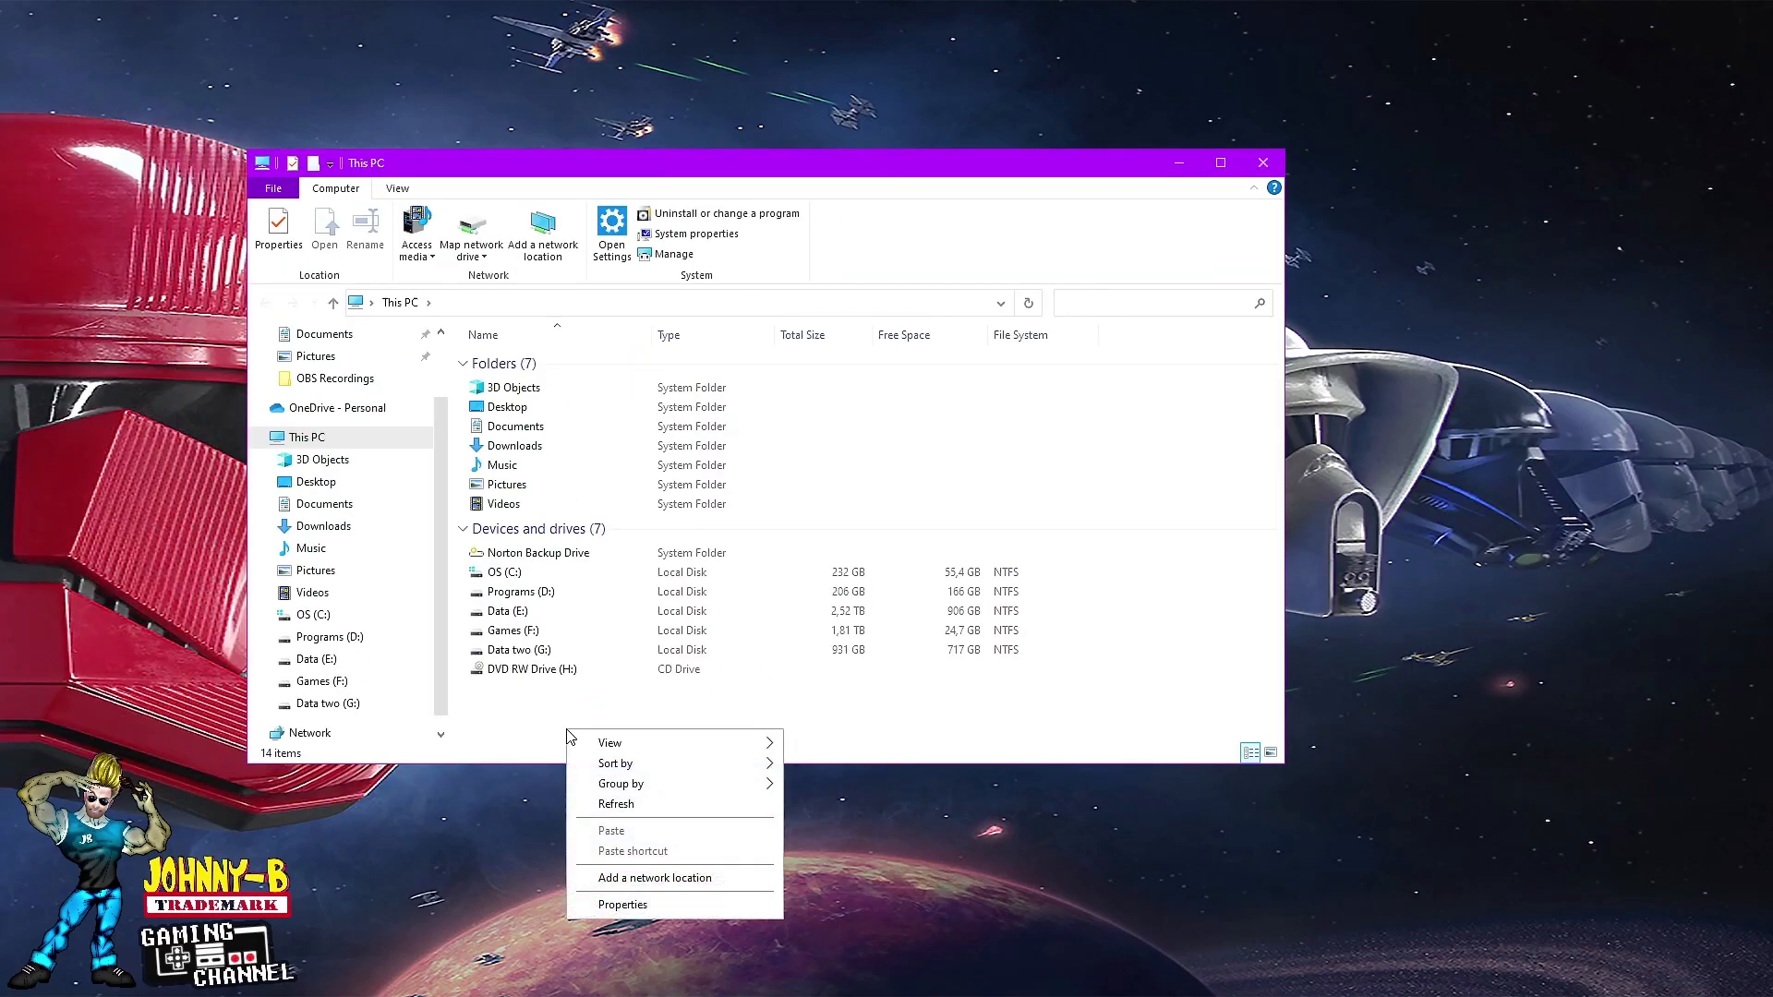
{"action": "left_click", "coordinate": [637, 906]}
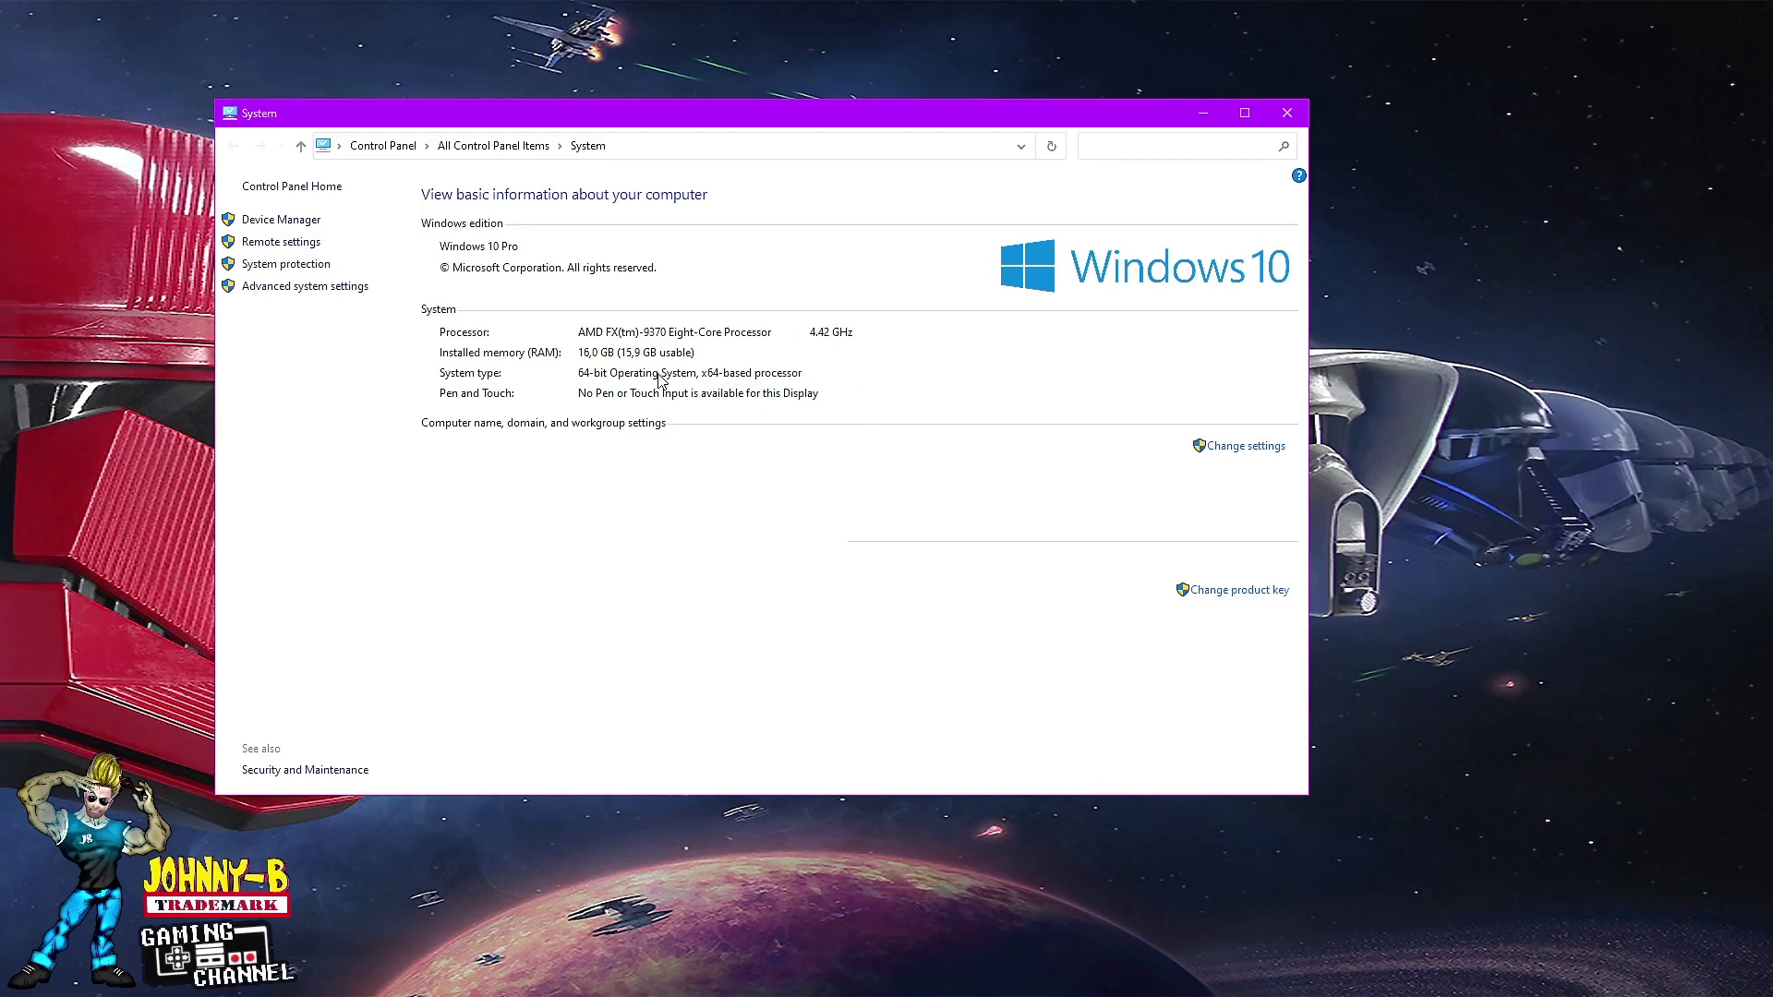
{"action": "left_click", "coordinate": [308, 288]}
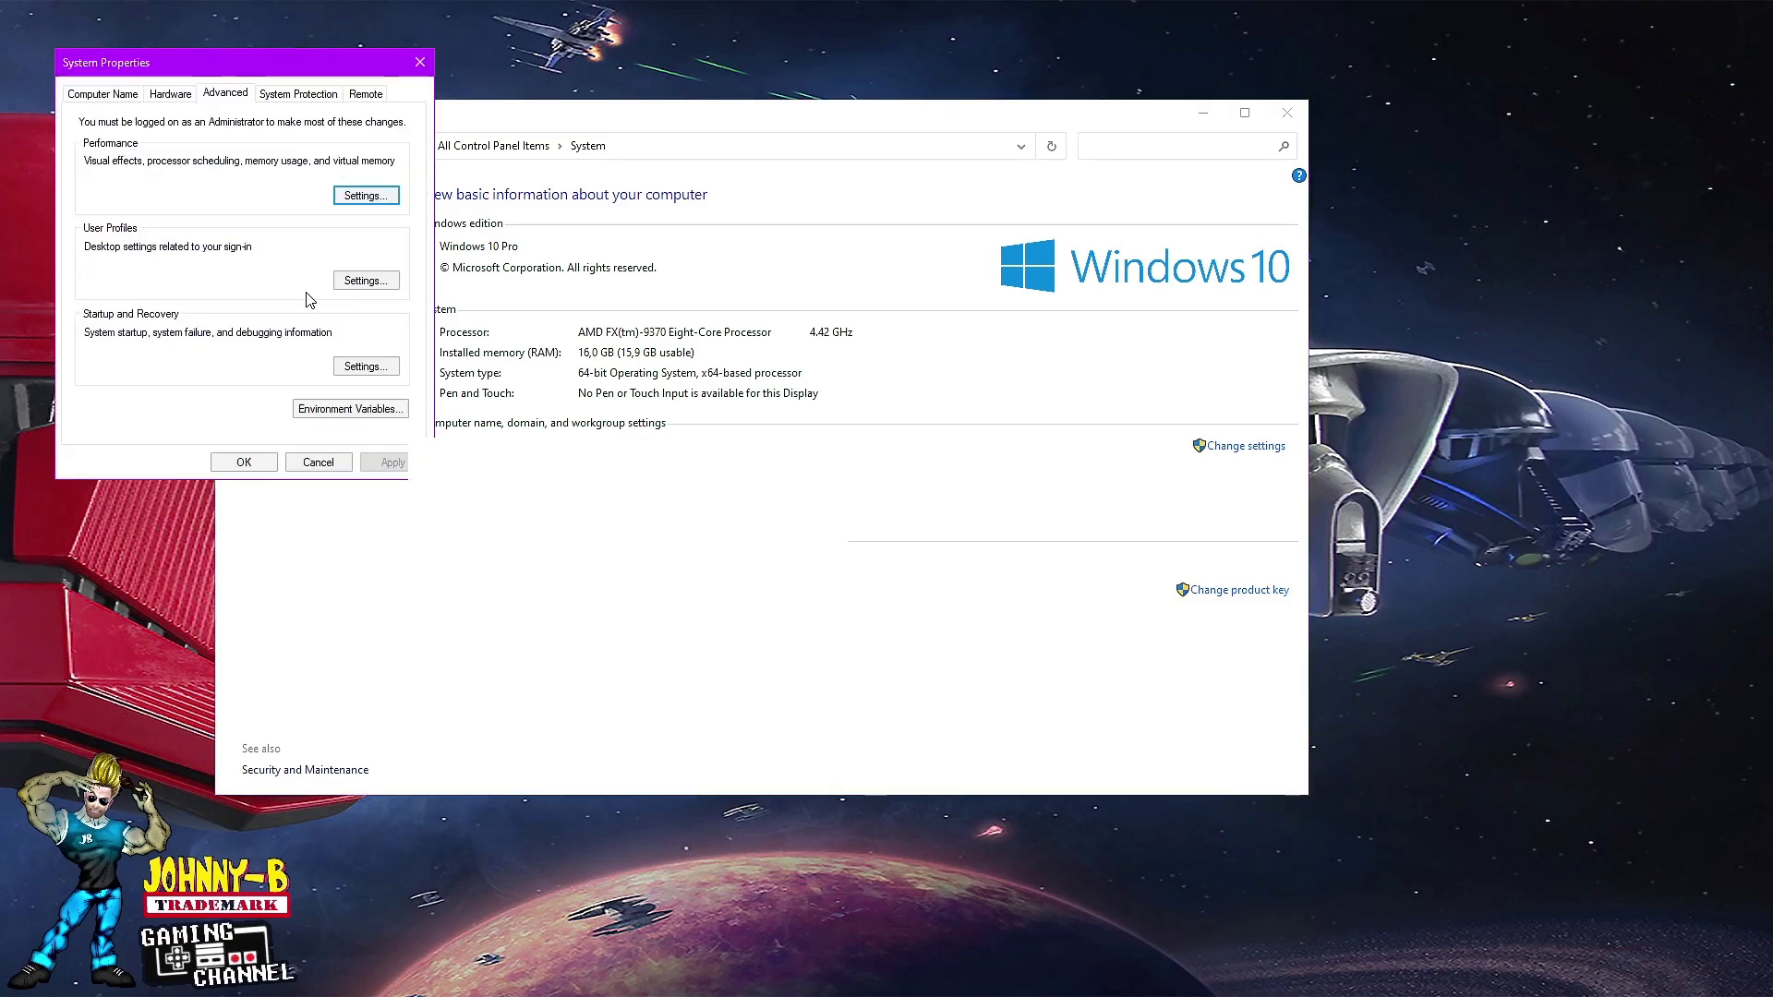
{"action": "left_click_drag", "start_coordinate": [253, 72], "coordinate": [619, 89]}
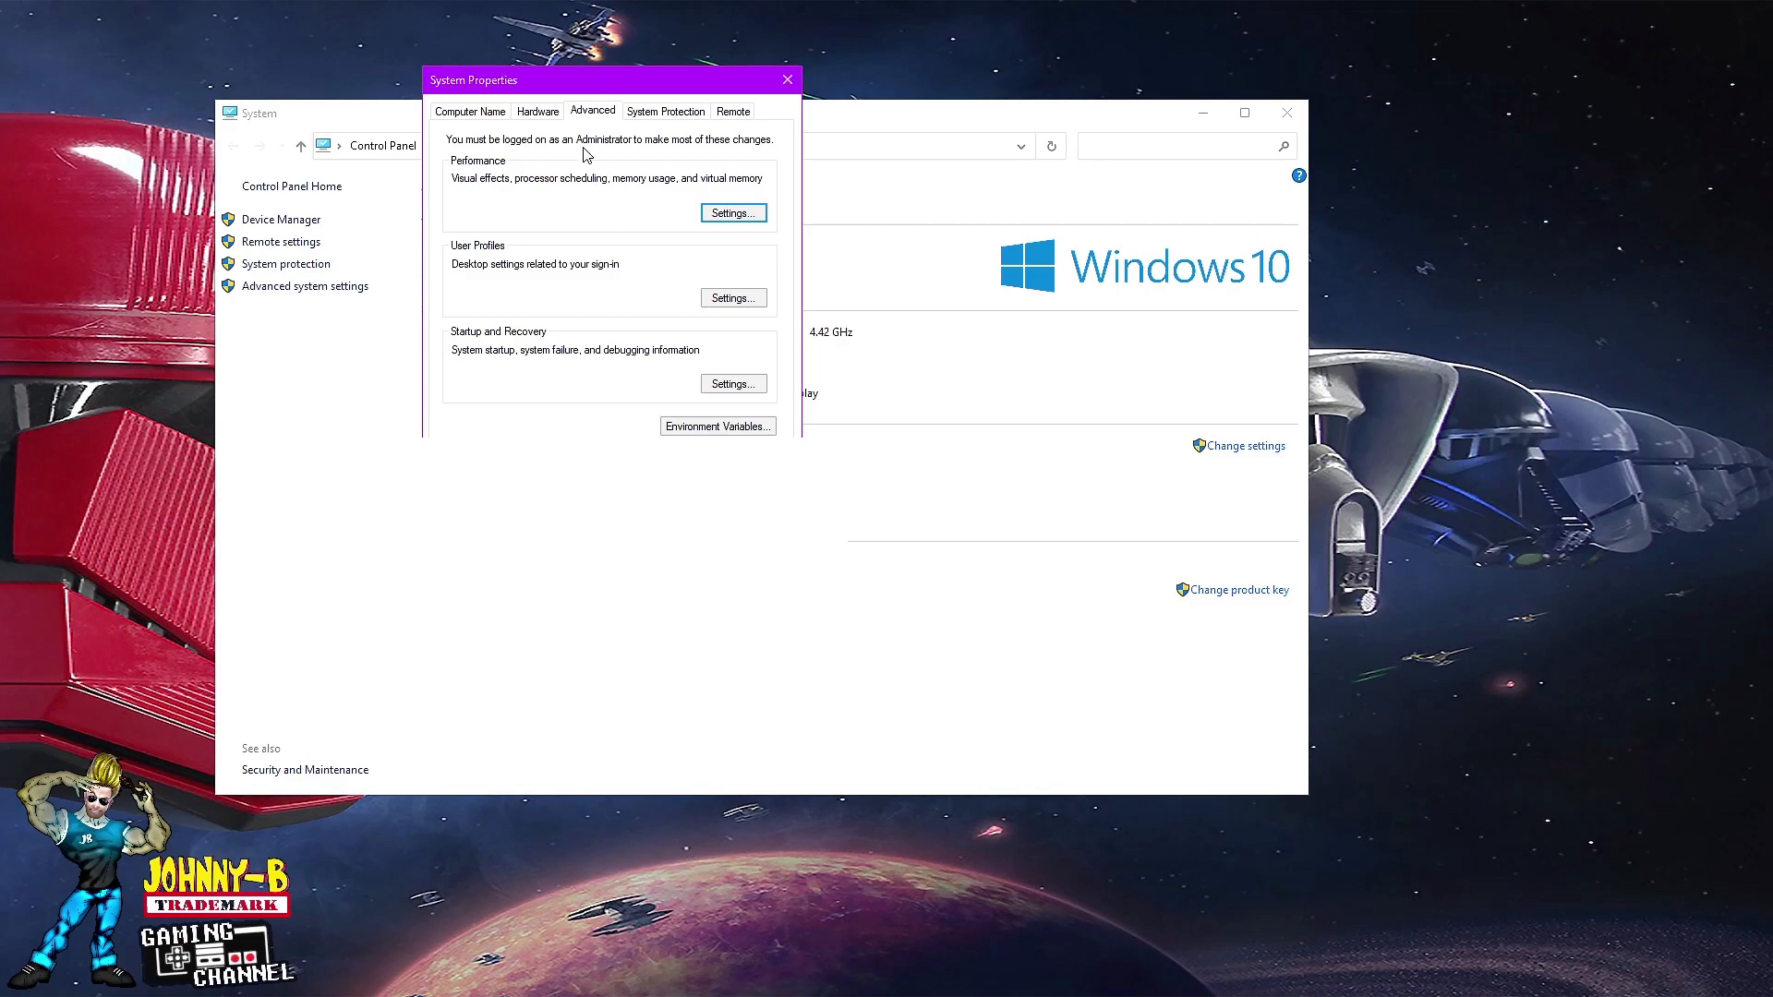
{"action": "left_click", "coordinate": [732, 222]}
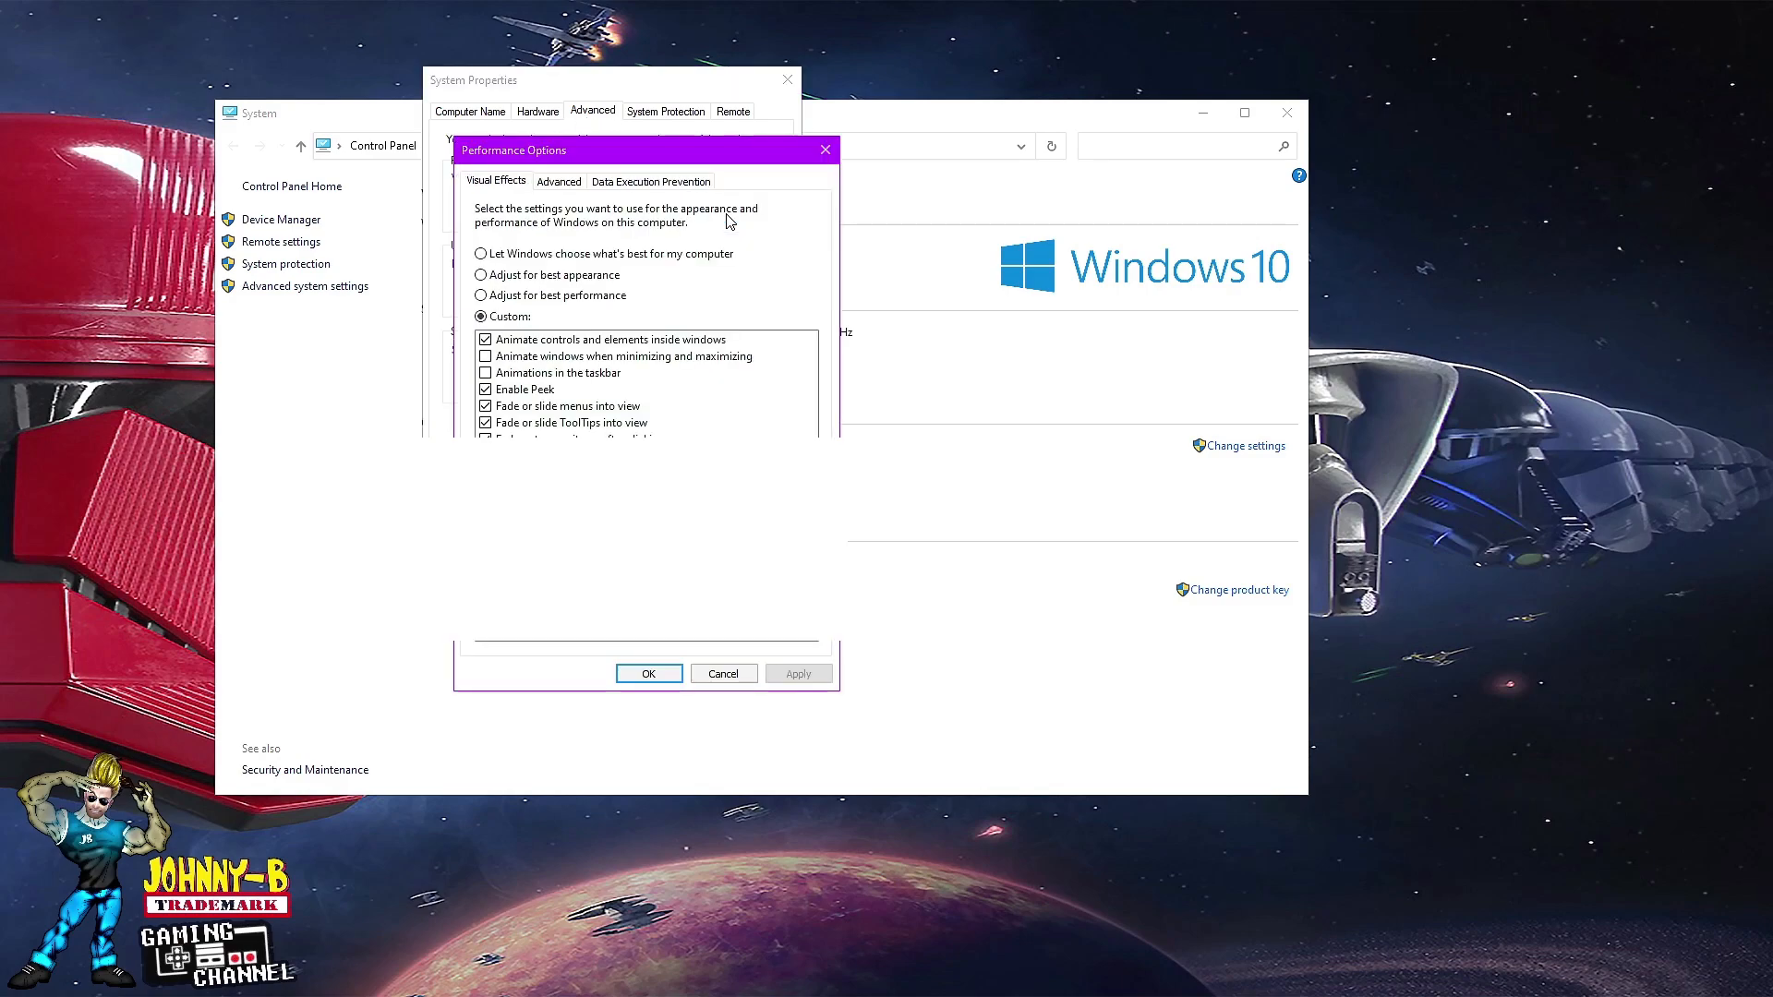
{"action": "left_click", "coordinate": [1288, 113]}
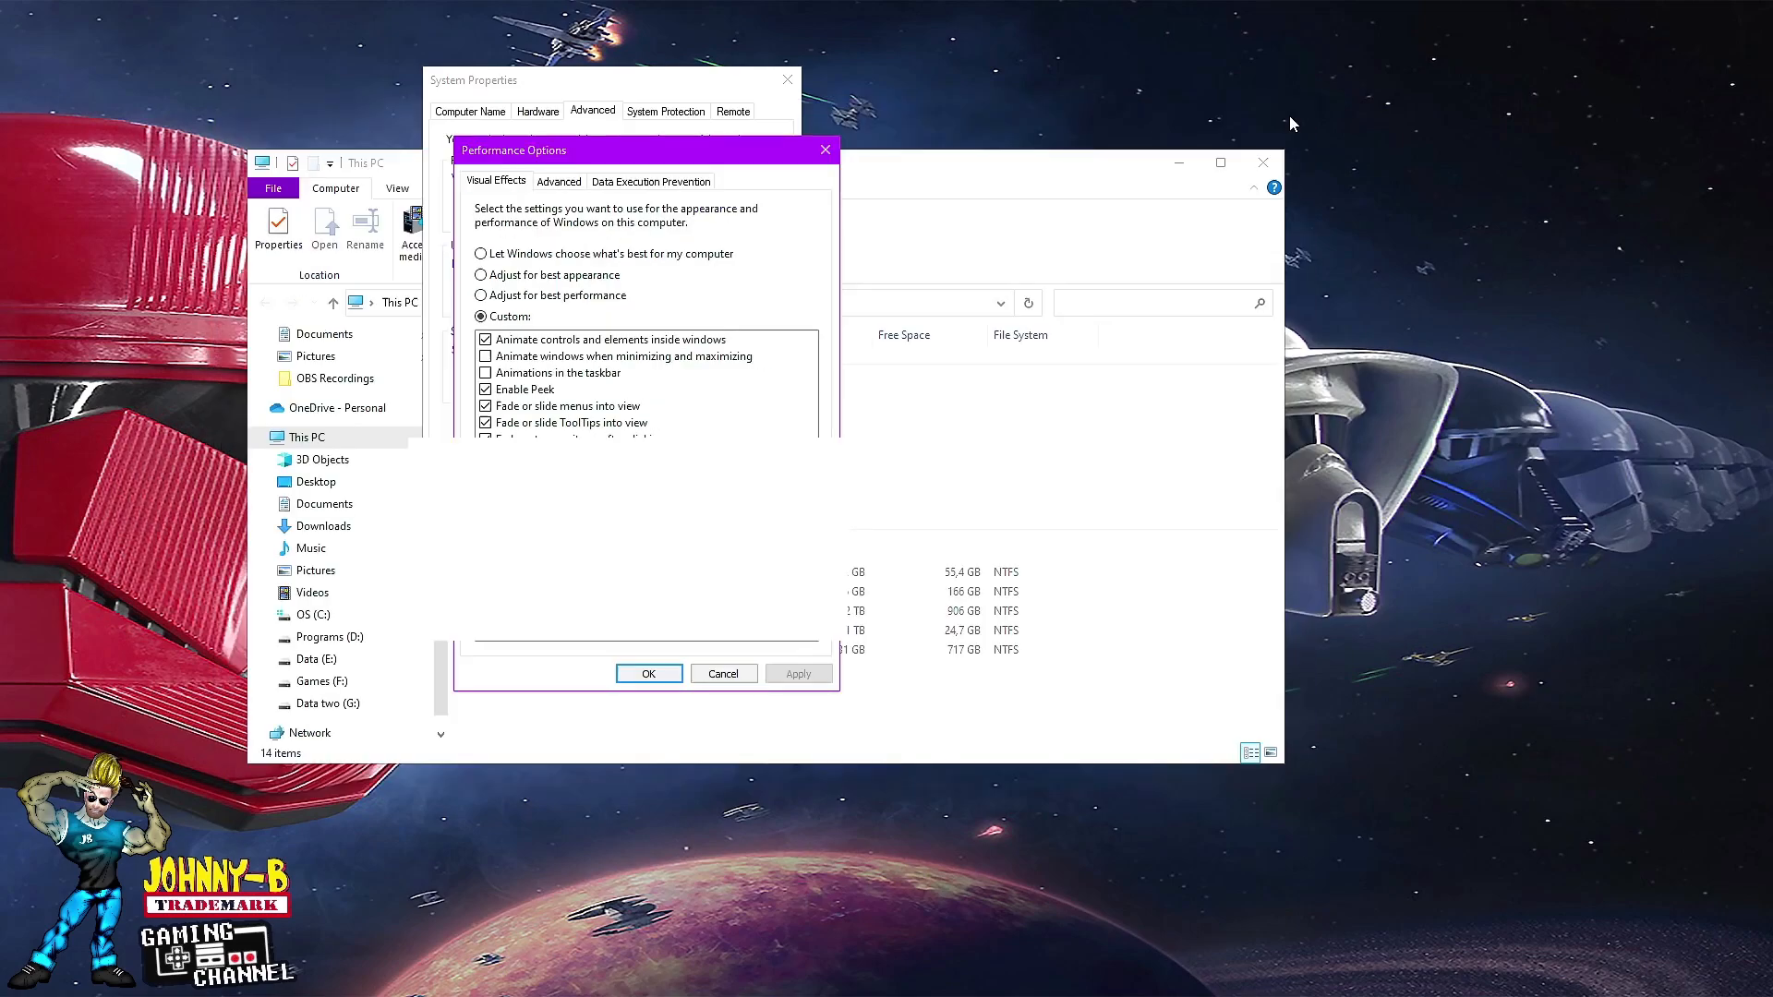
{"action": "left_click", "coordinate": [1269, 167]}
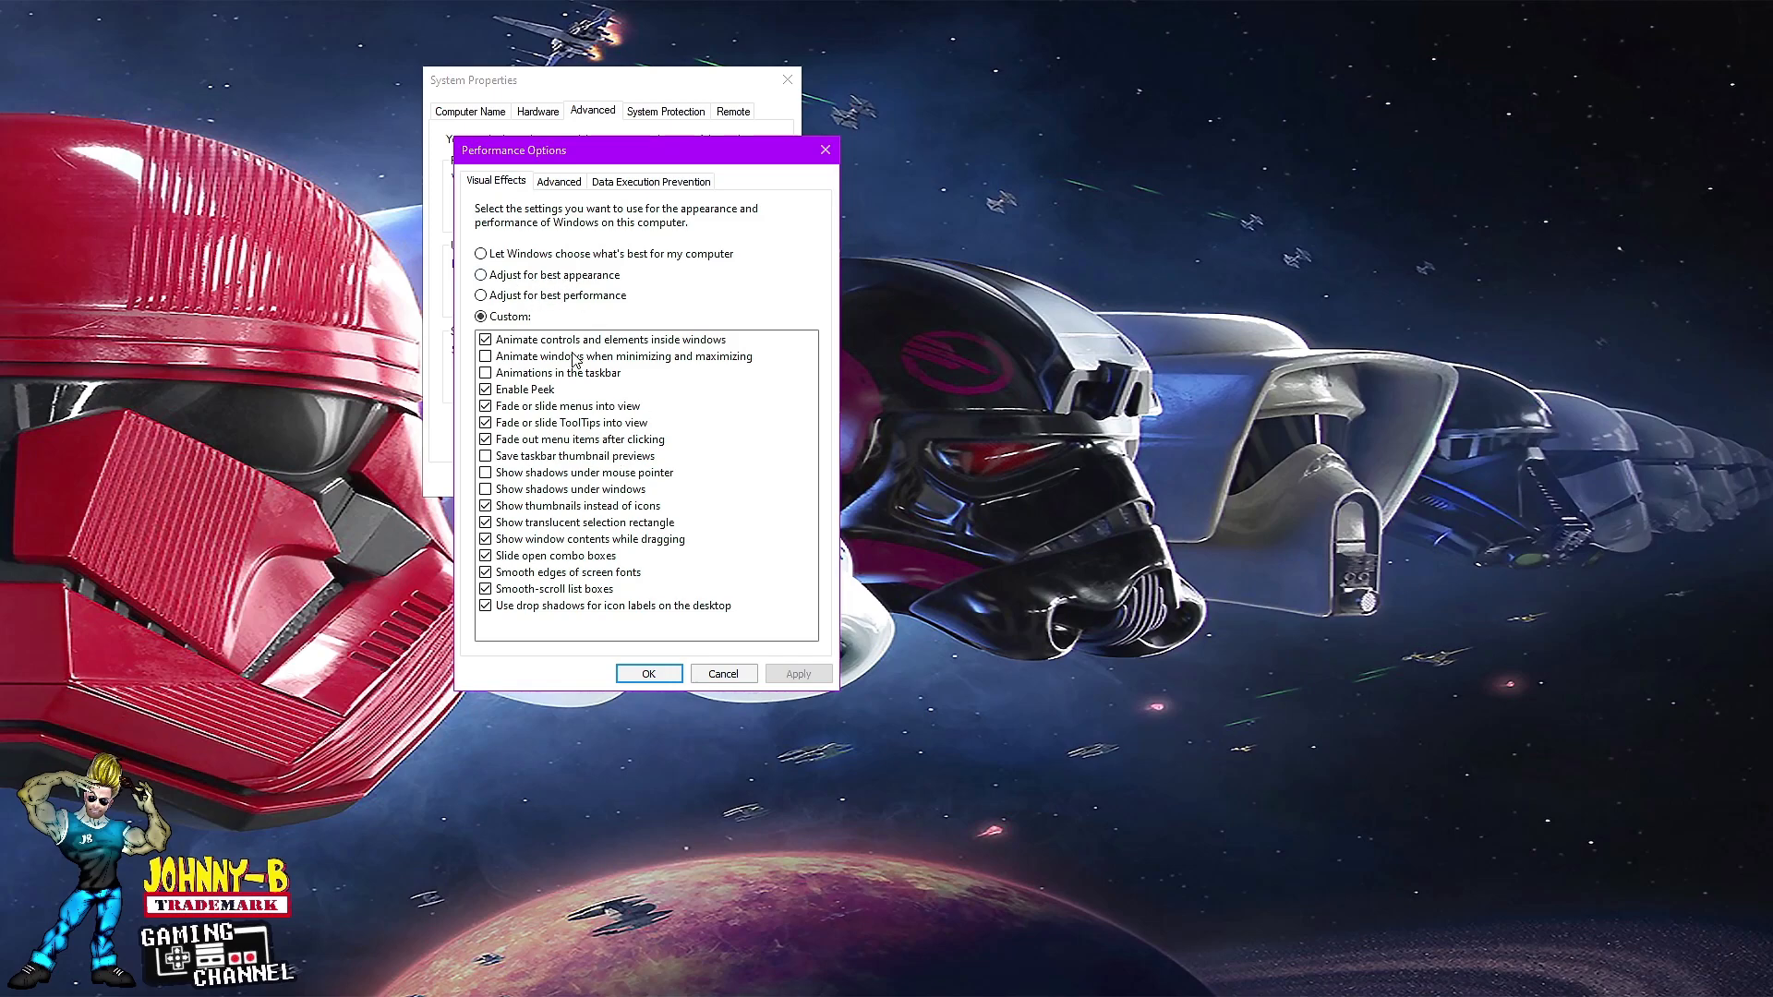
- Open the Virtual Memory settings and check the custom paging file size for drive C:
{"action": "left_click", "coordinate": [560, 188]}
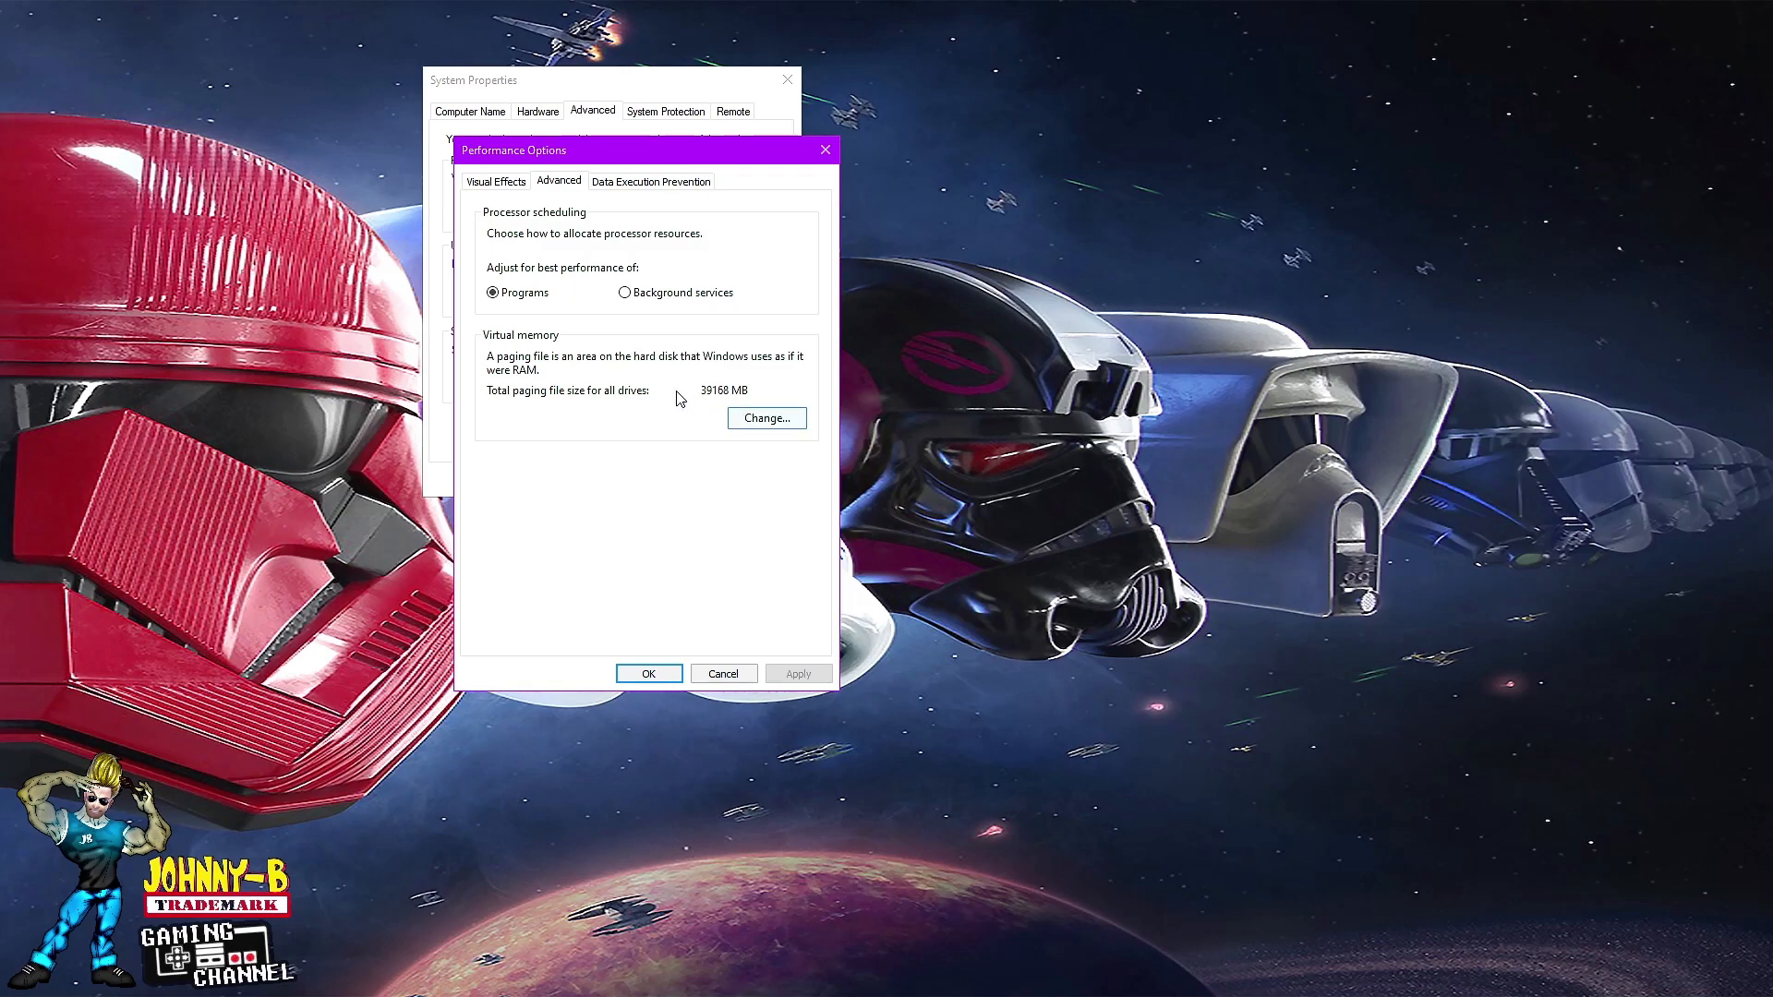
{"action": "left_click", "coordinate": [759, 421]}
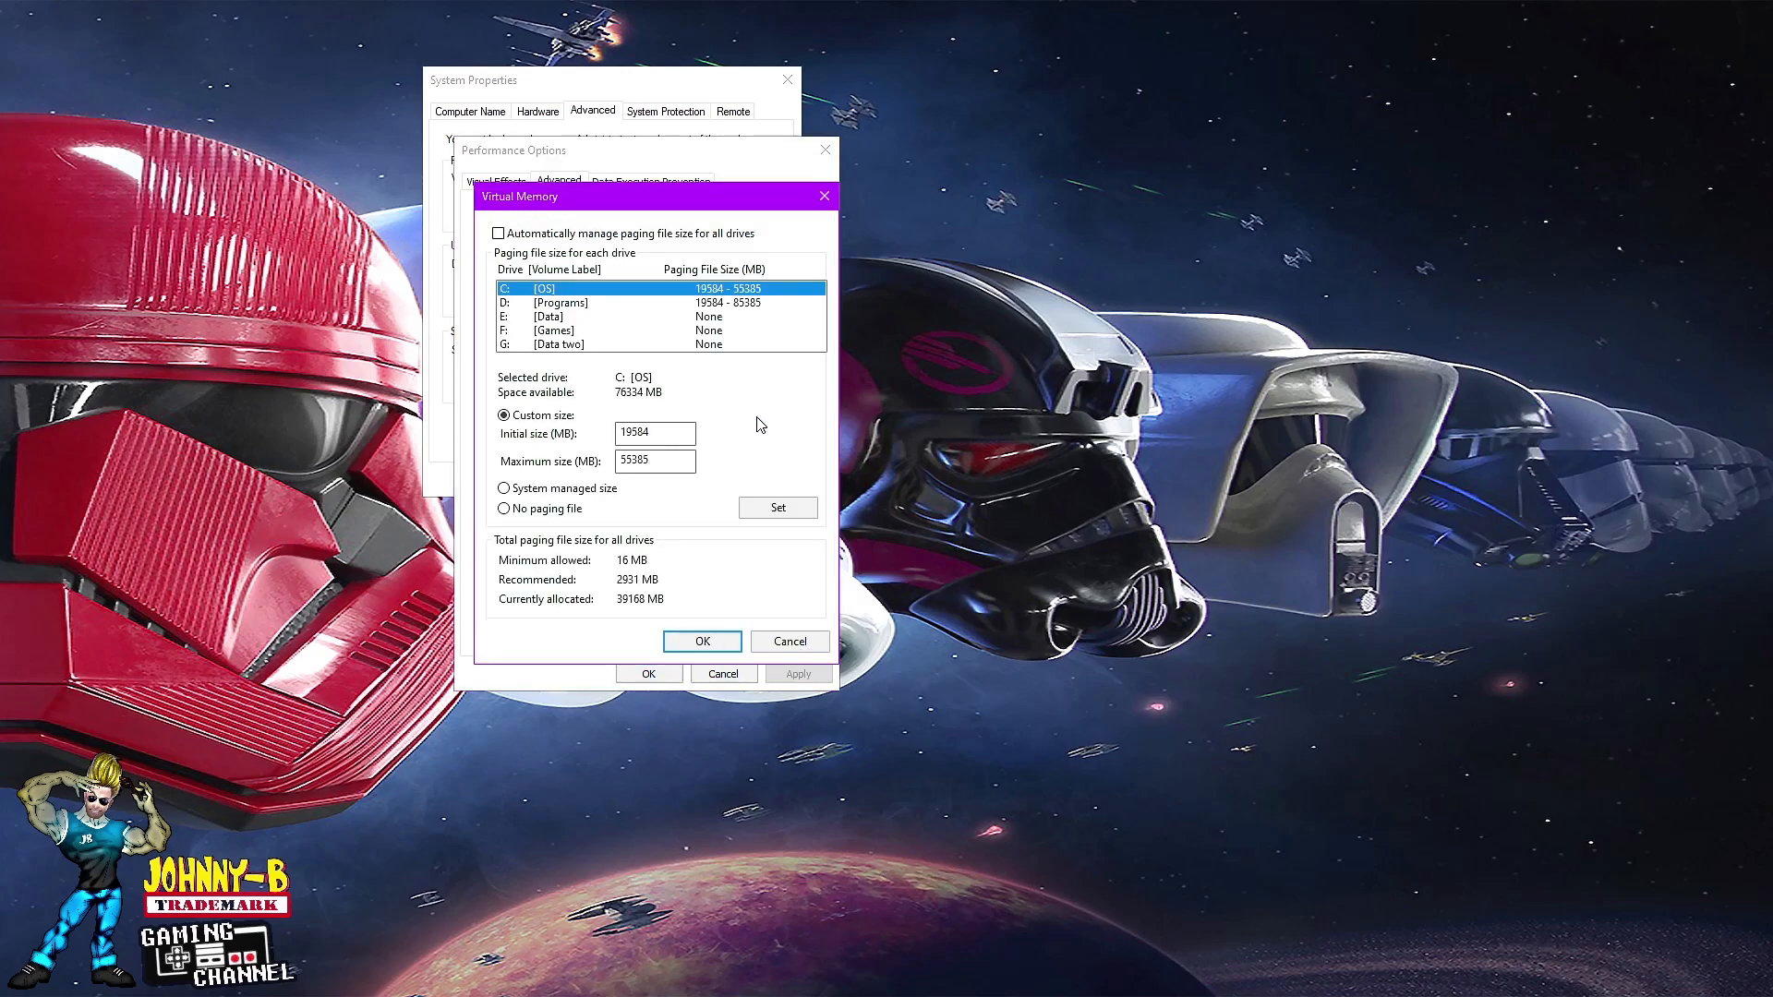
{"action": "left_click_drag", "start_coordinate": [713, 205], "coordinate": [707, 223]}
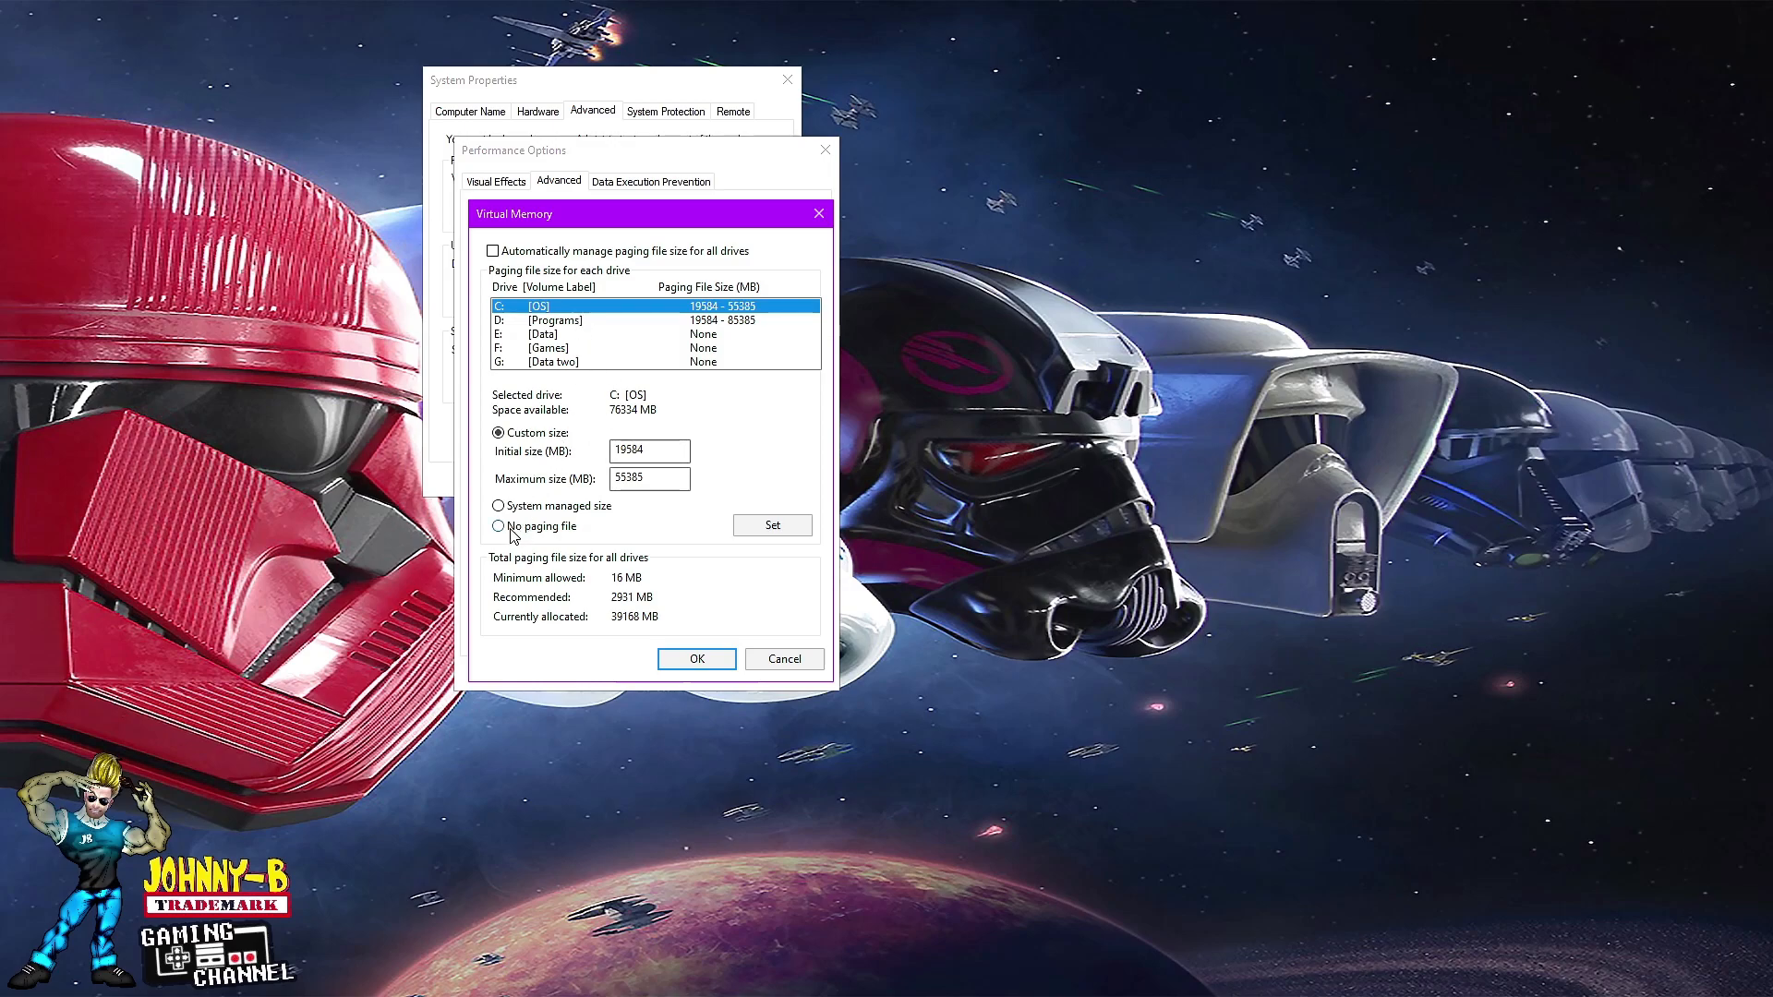
{"action": "left_click", "coordinate": [499, 437]}
{"action": "left_click_drag", "start_coordinate": [646, 452], "coordinate": [606, 457]}
{"action": "left_click", "coordinate": [659, 449]}
- Open This PC in File Explorer beside the Virtual Memory dialog and select drive OS (C:) to see its free space
{"action": "key", "text": "super+e"}
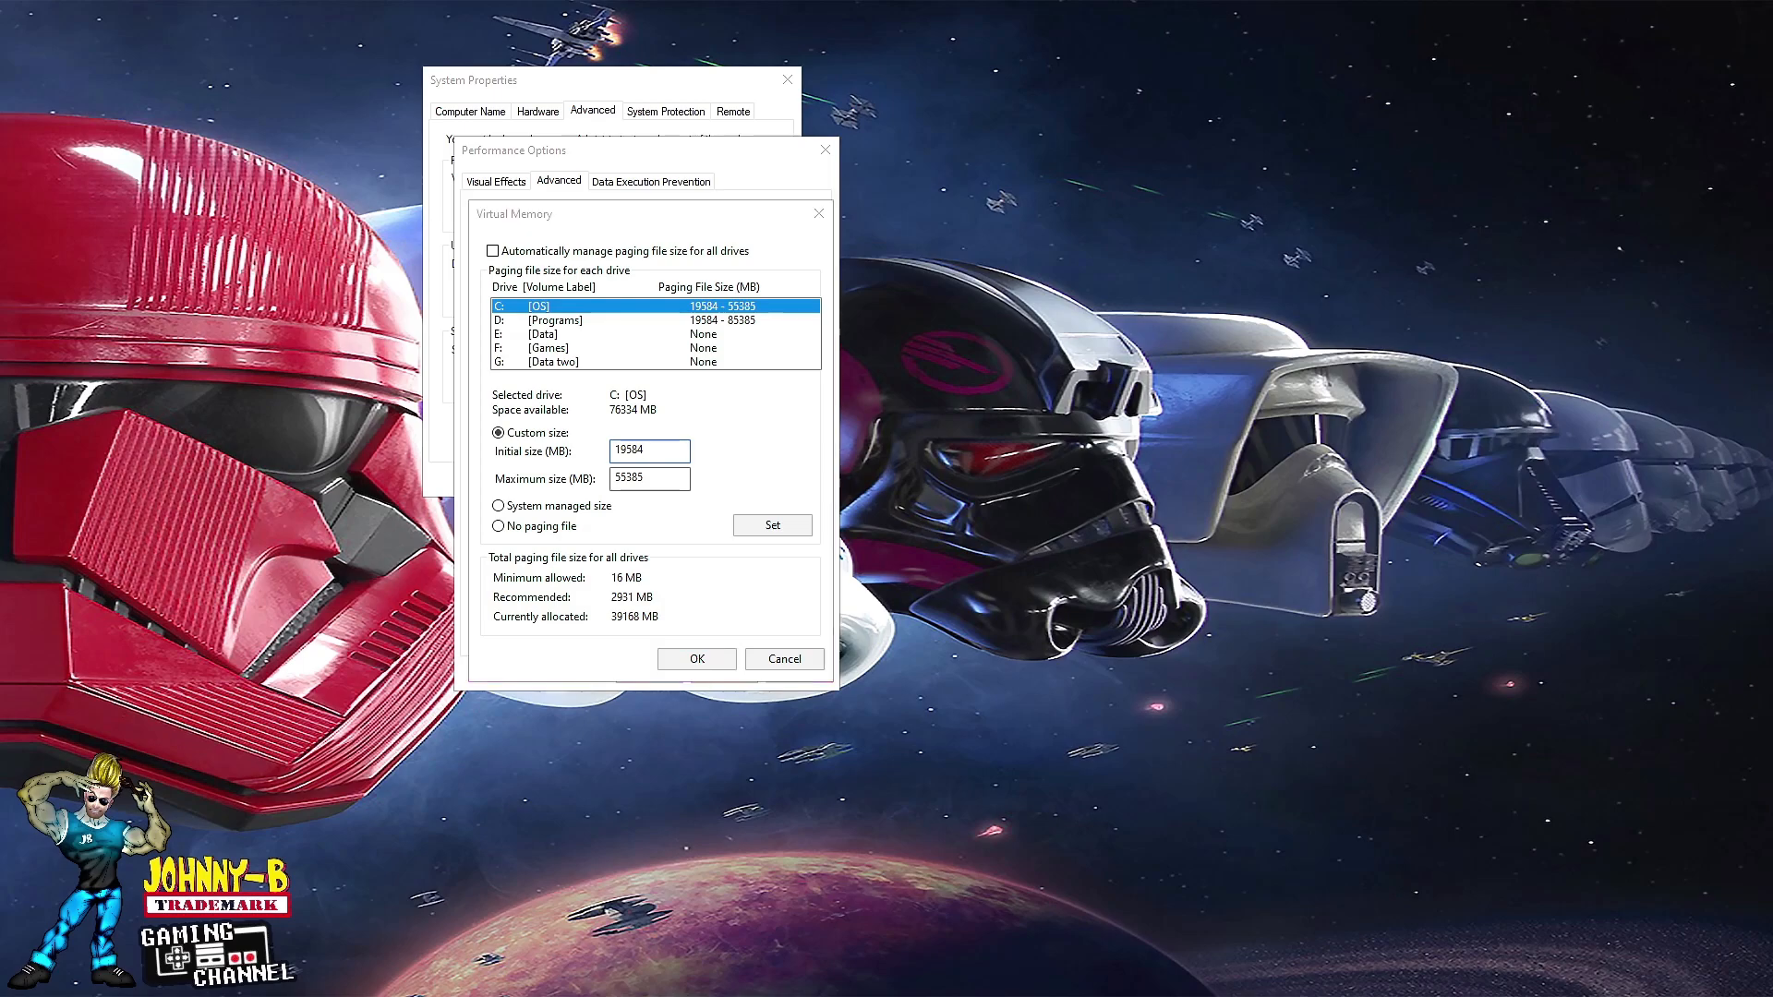
{"action": "left_click_drag", "start_coordinate": [503, 164], "coordinate": [981, 112]}
{"action": "left_click_drag", "start_coordinate": [618, 228], "coordinate": [358, 186]}
{"action": "left_click", "coordinate": [894, 116]}
{"action": "left_click_drag", "start_coordinate": [894, 116], "coordinate": [789, 134]}
{"action": "left_click", "coordinate": [907, 545]}
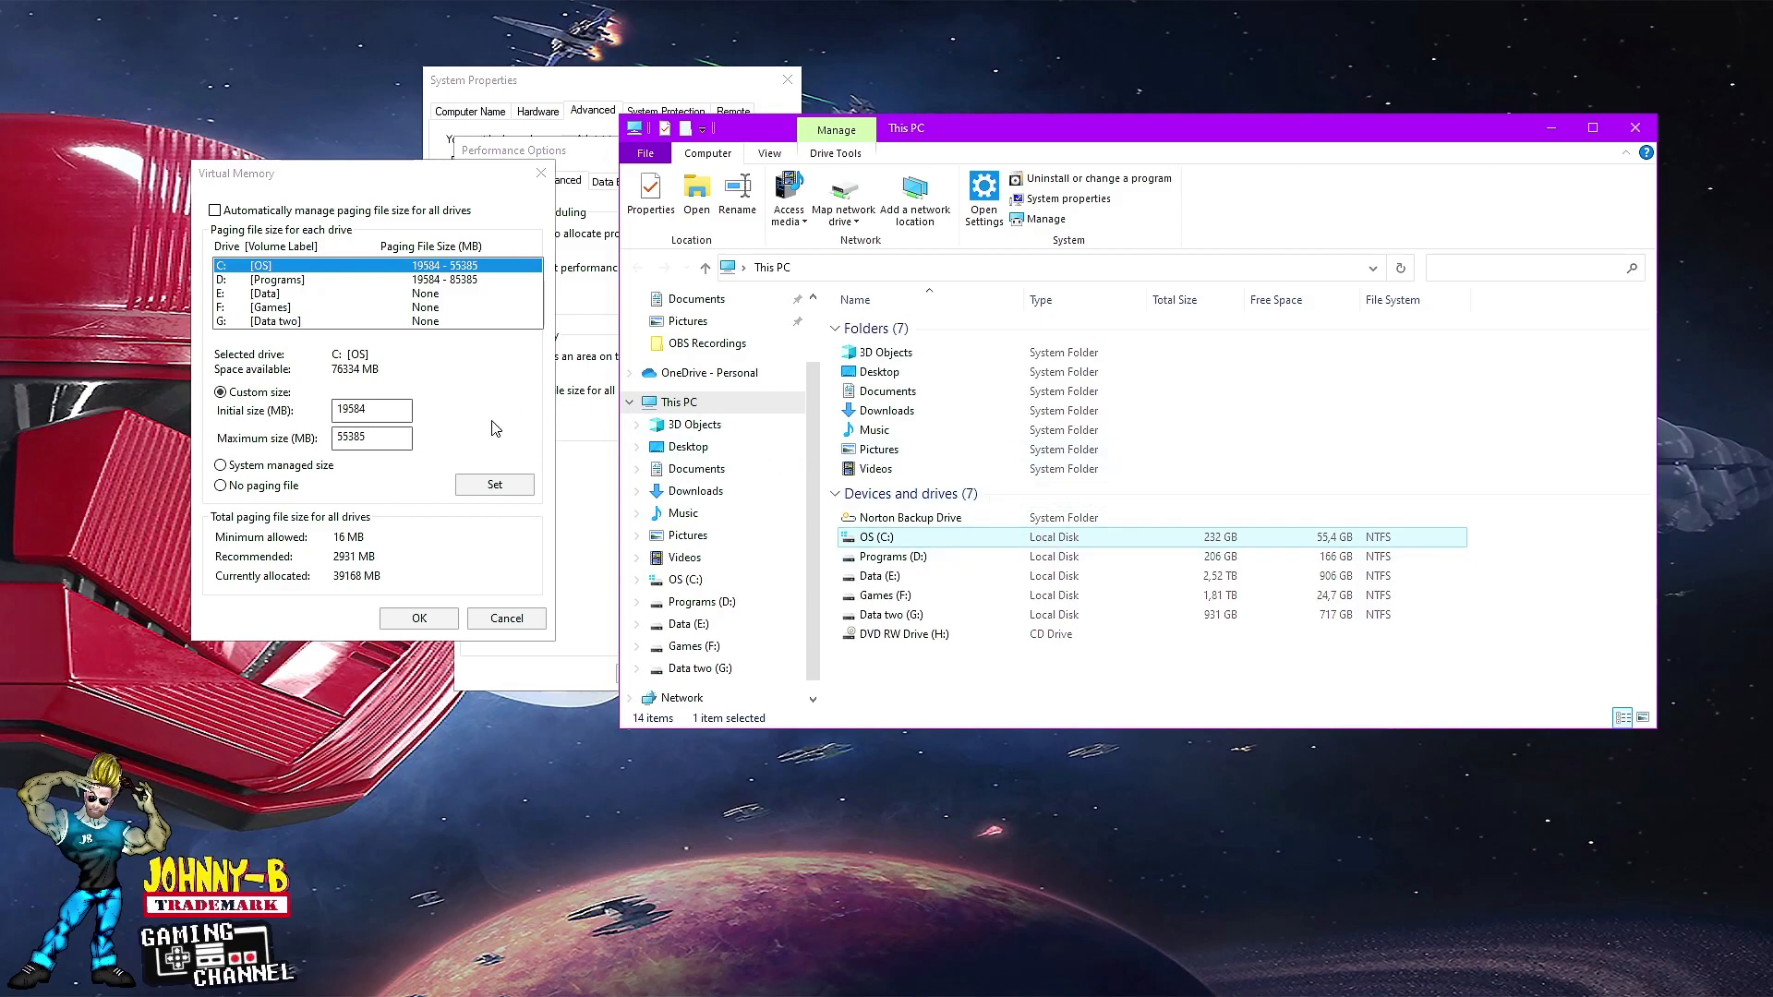
- Compare drive C:'s initial and maximum paging file sizes with the free space shown for OS (C:) in File Explorer
{"action": "left_click", "coordinate": [465, 376]}
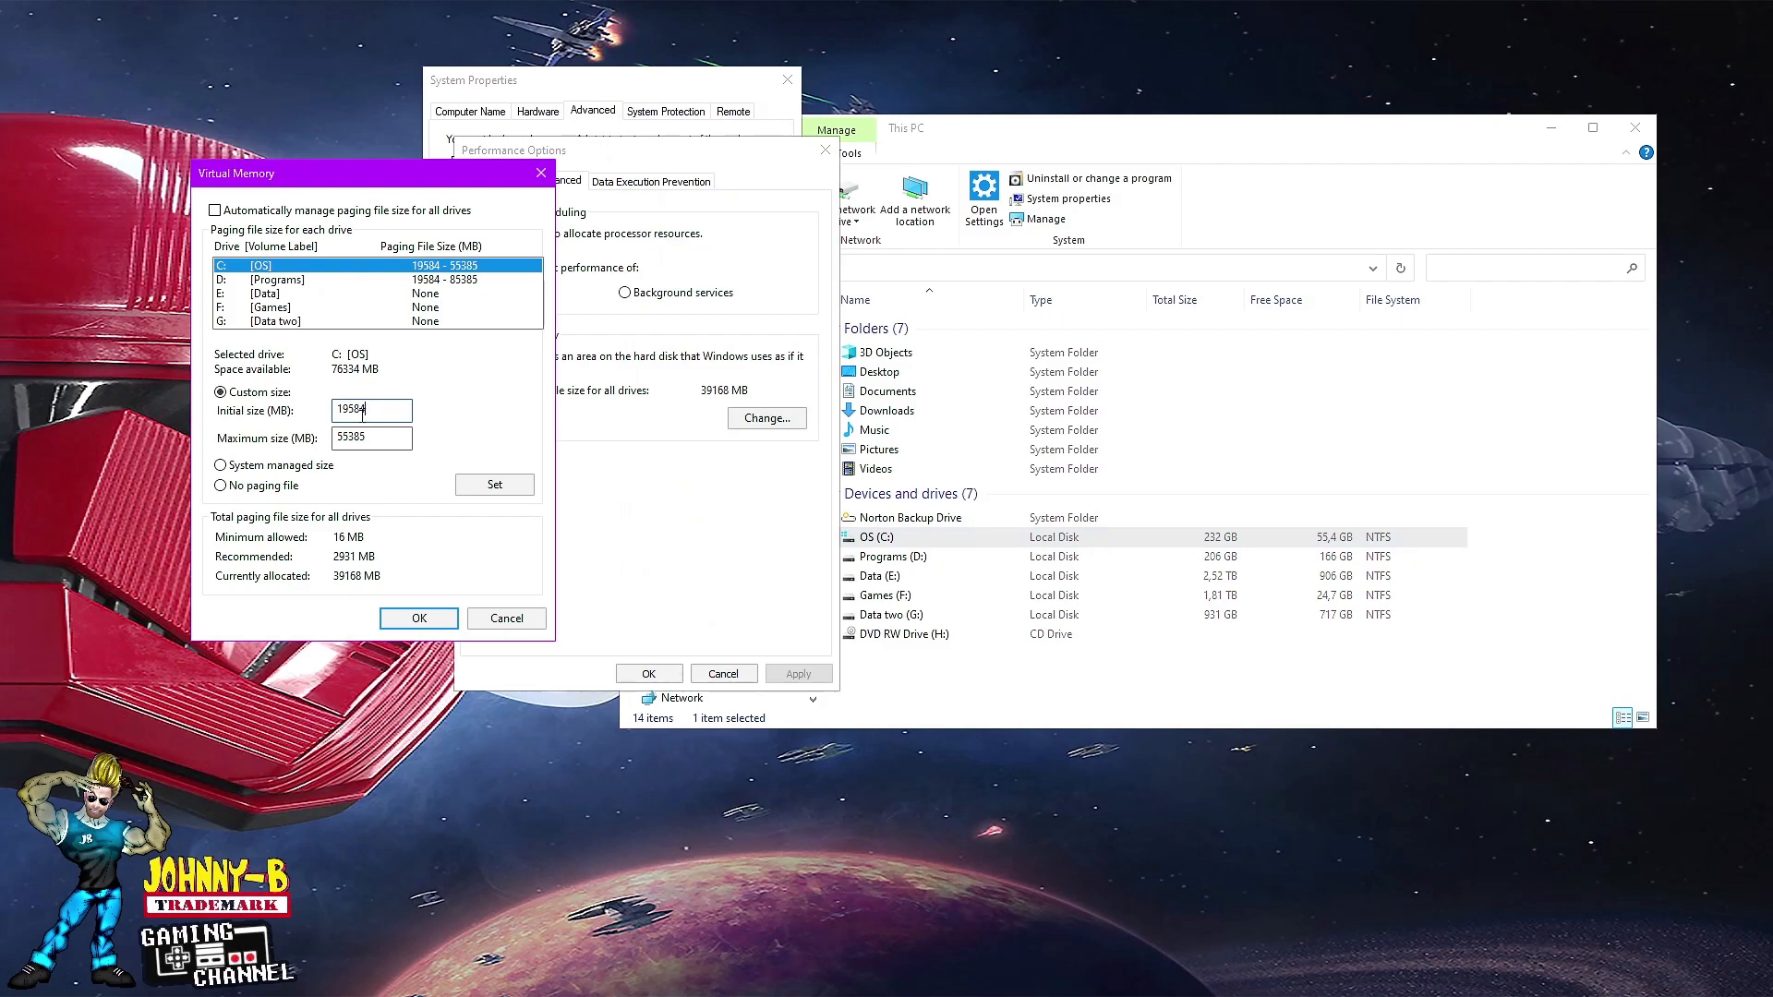
{"action": "double_click", "coordinate": [377, 410]}
{"action": "left_click", "coordinate": [404, 410]}
{"action": "left_click", "coordinate": [392, 442]}
{"action": "left_click", "coordinate": [1090, 130]}
{"action": "left_click_drag", "start_coordinate": [1060, 143], "coordinate": [1066, 132]}
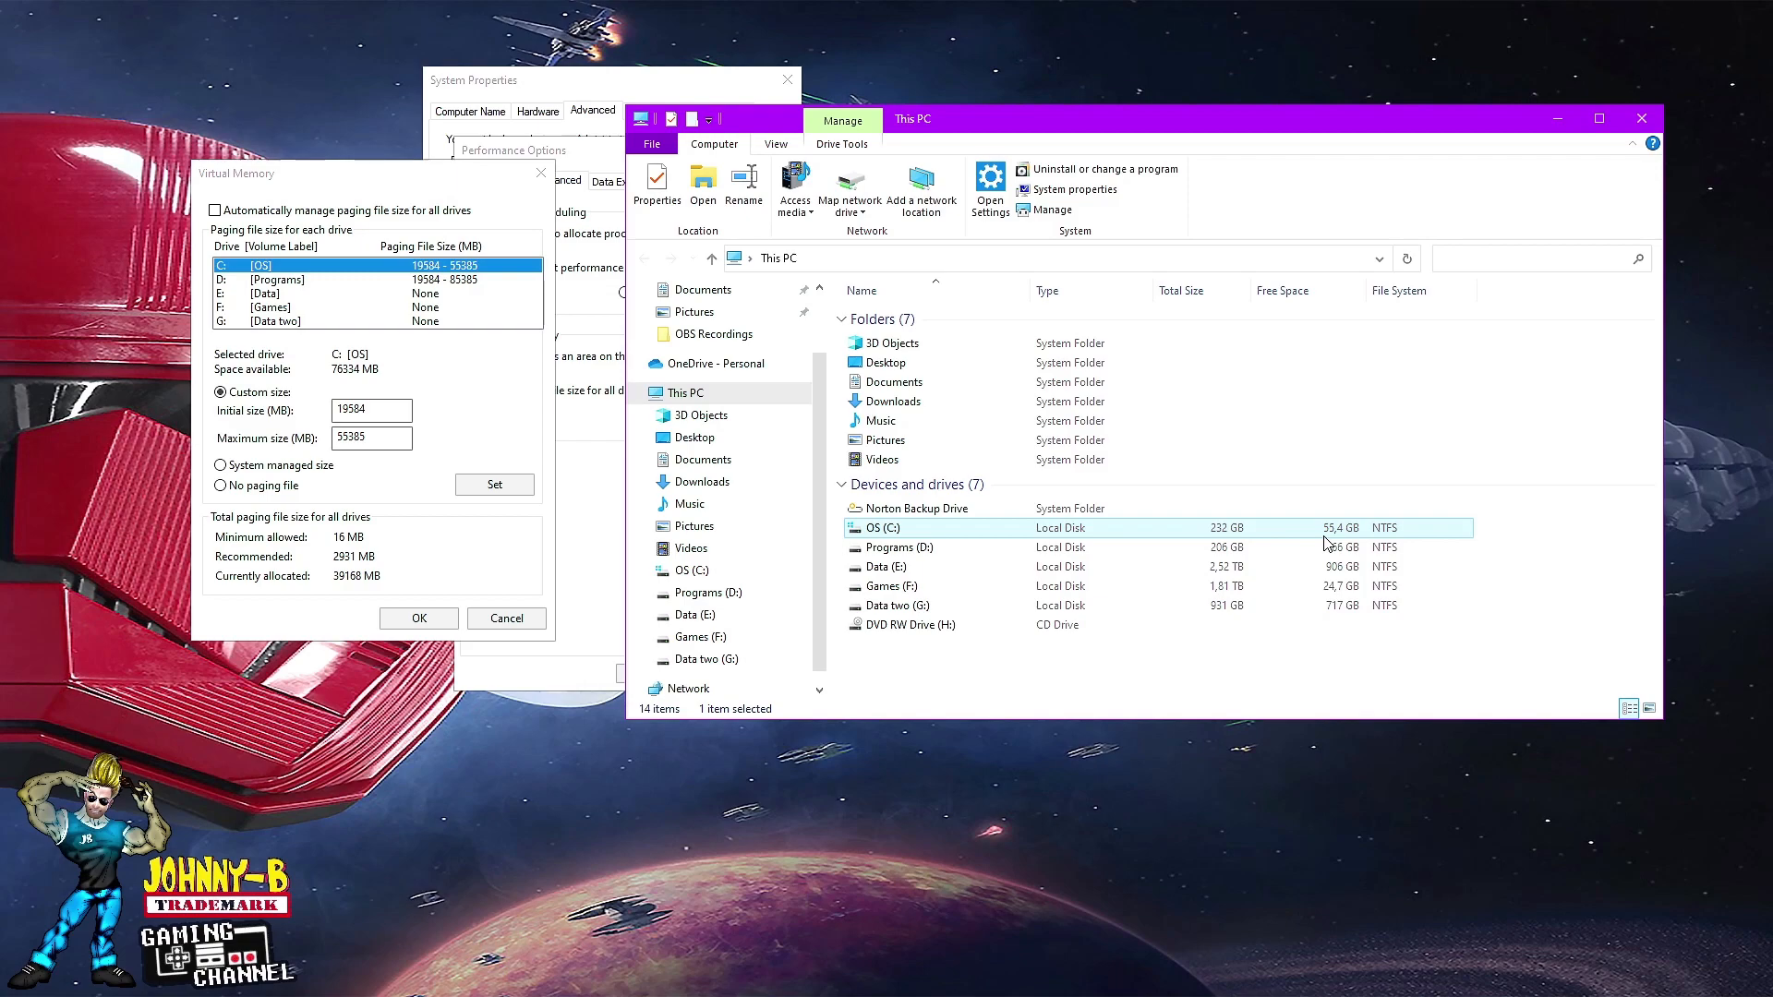
{"action": "left_click", "coordinate": [385, 440]}
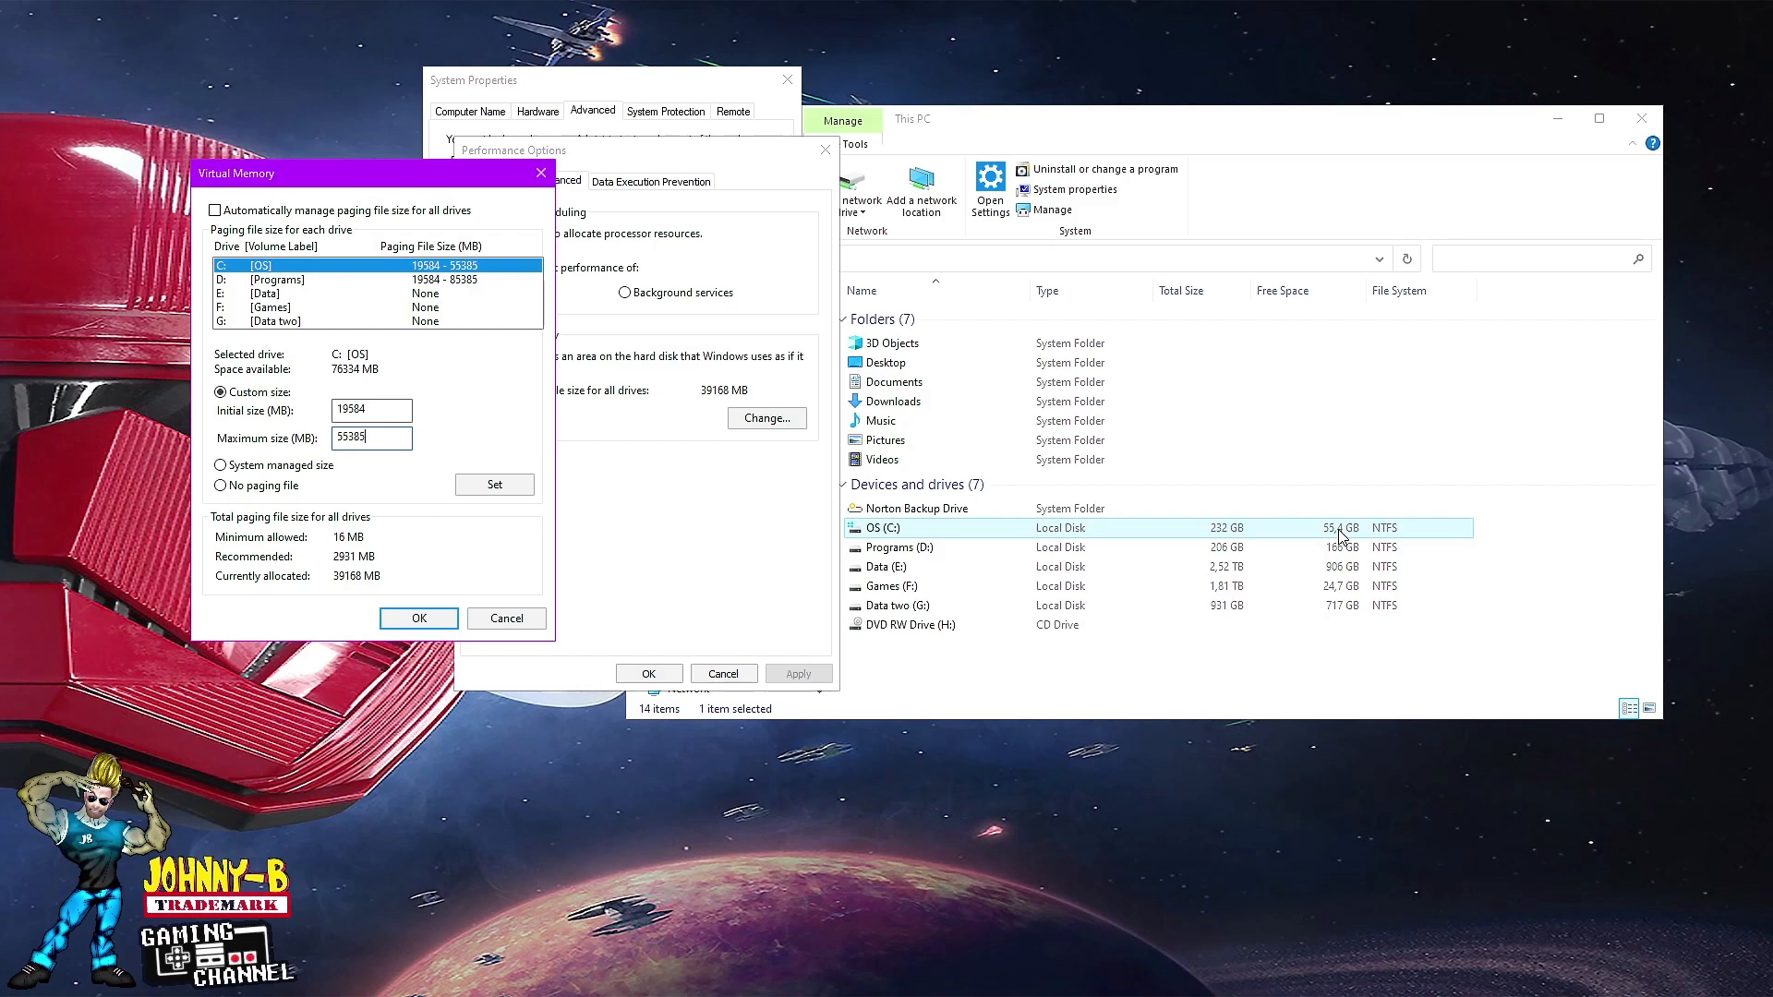
{"action": "left_click_drag", "start_coordinate": [385, 437], "coordinate": [321, 440]}
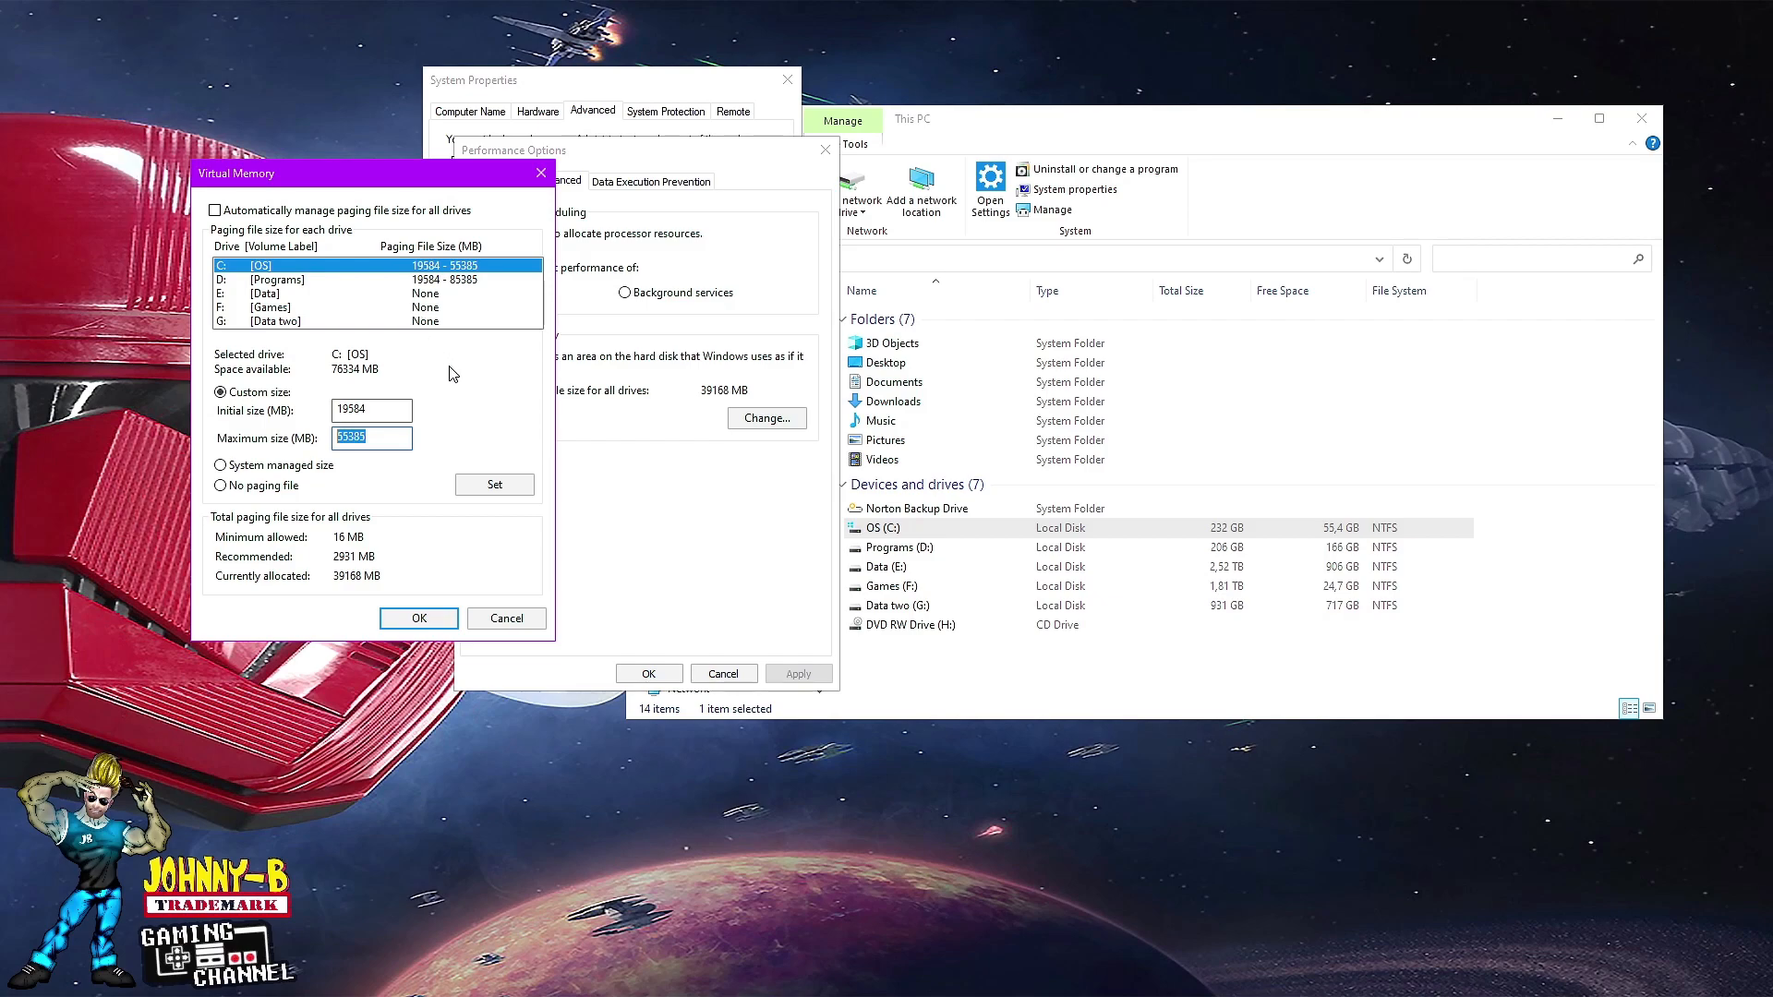
- Examine the custom paging file size of drive D: [Programs] against that drive's capacity and free space in File Explorer
{"action": "left_click", "coordinate": [378, 281]}
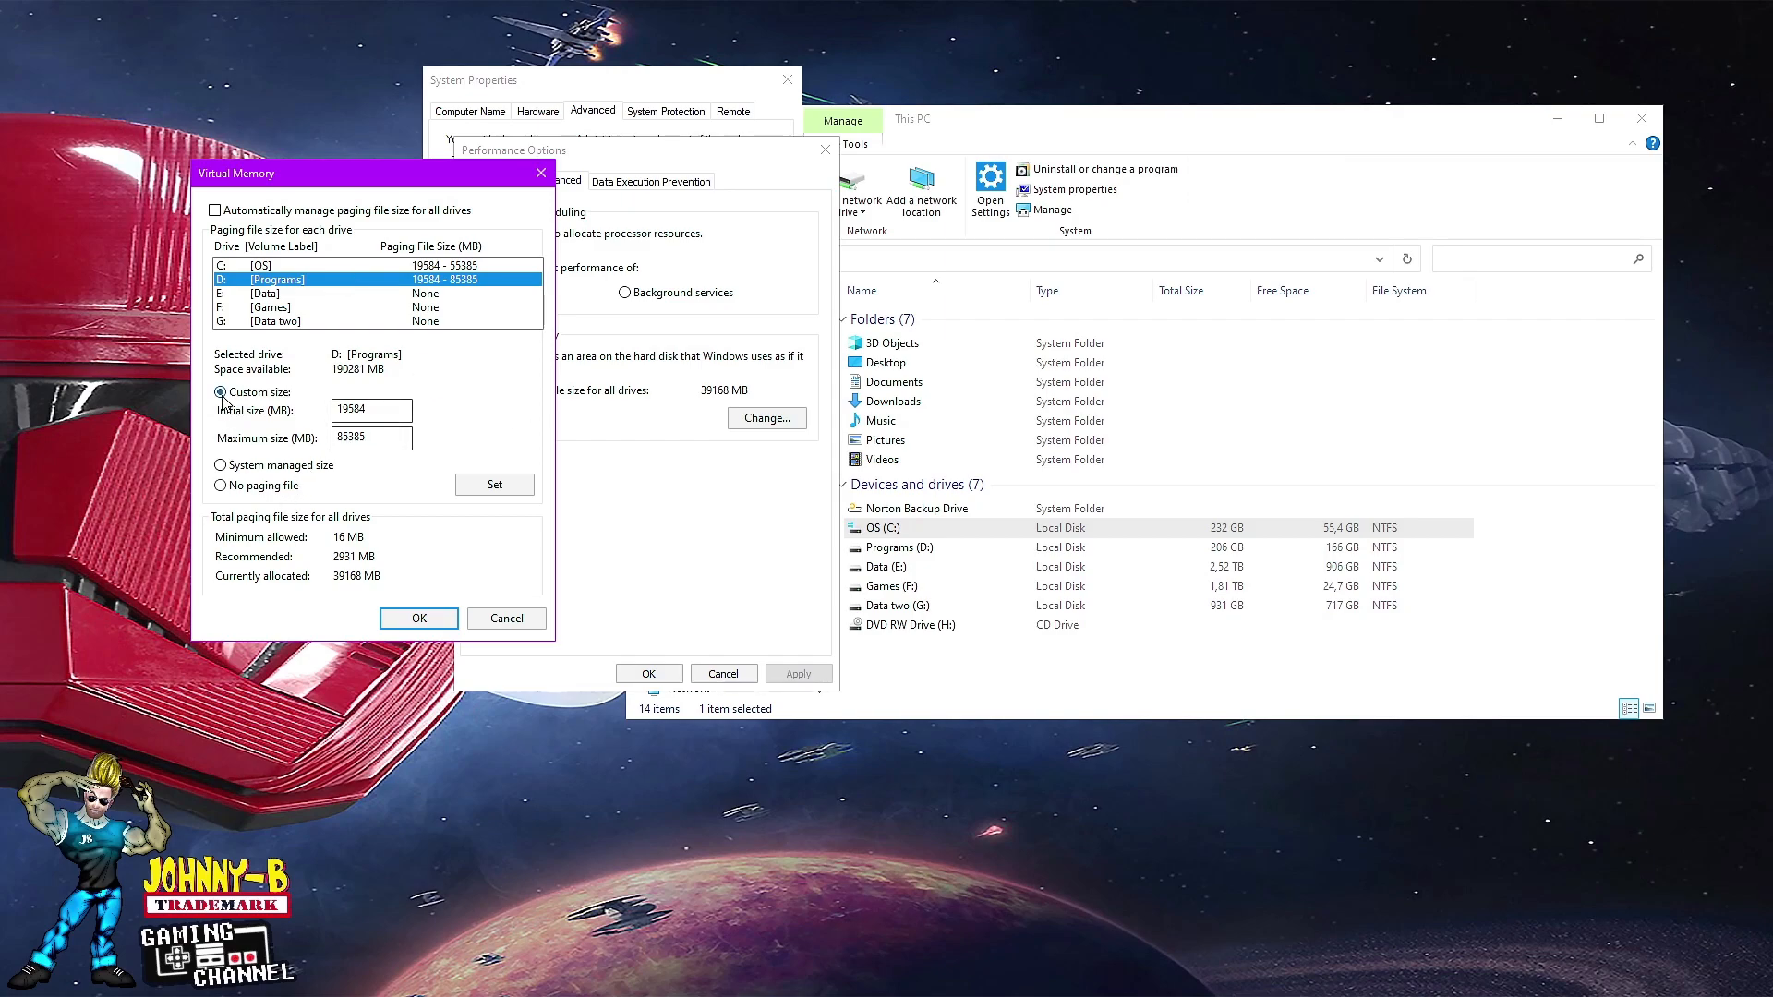
{"action": "left_click", "coordinate": [382, 407]}
{"action": "left_click", "coordinate": [1245, 552]}
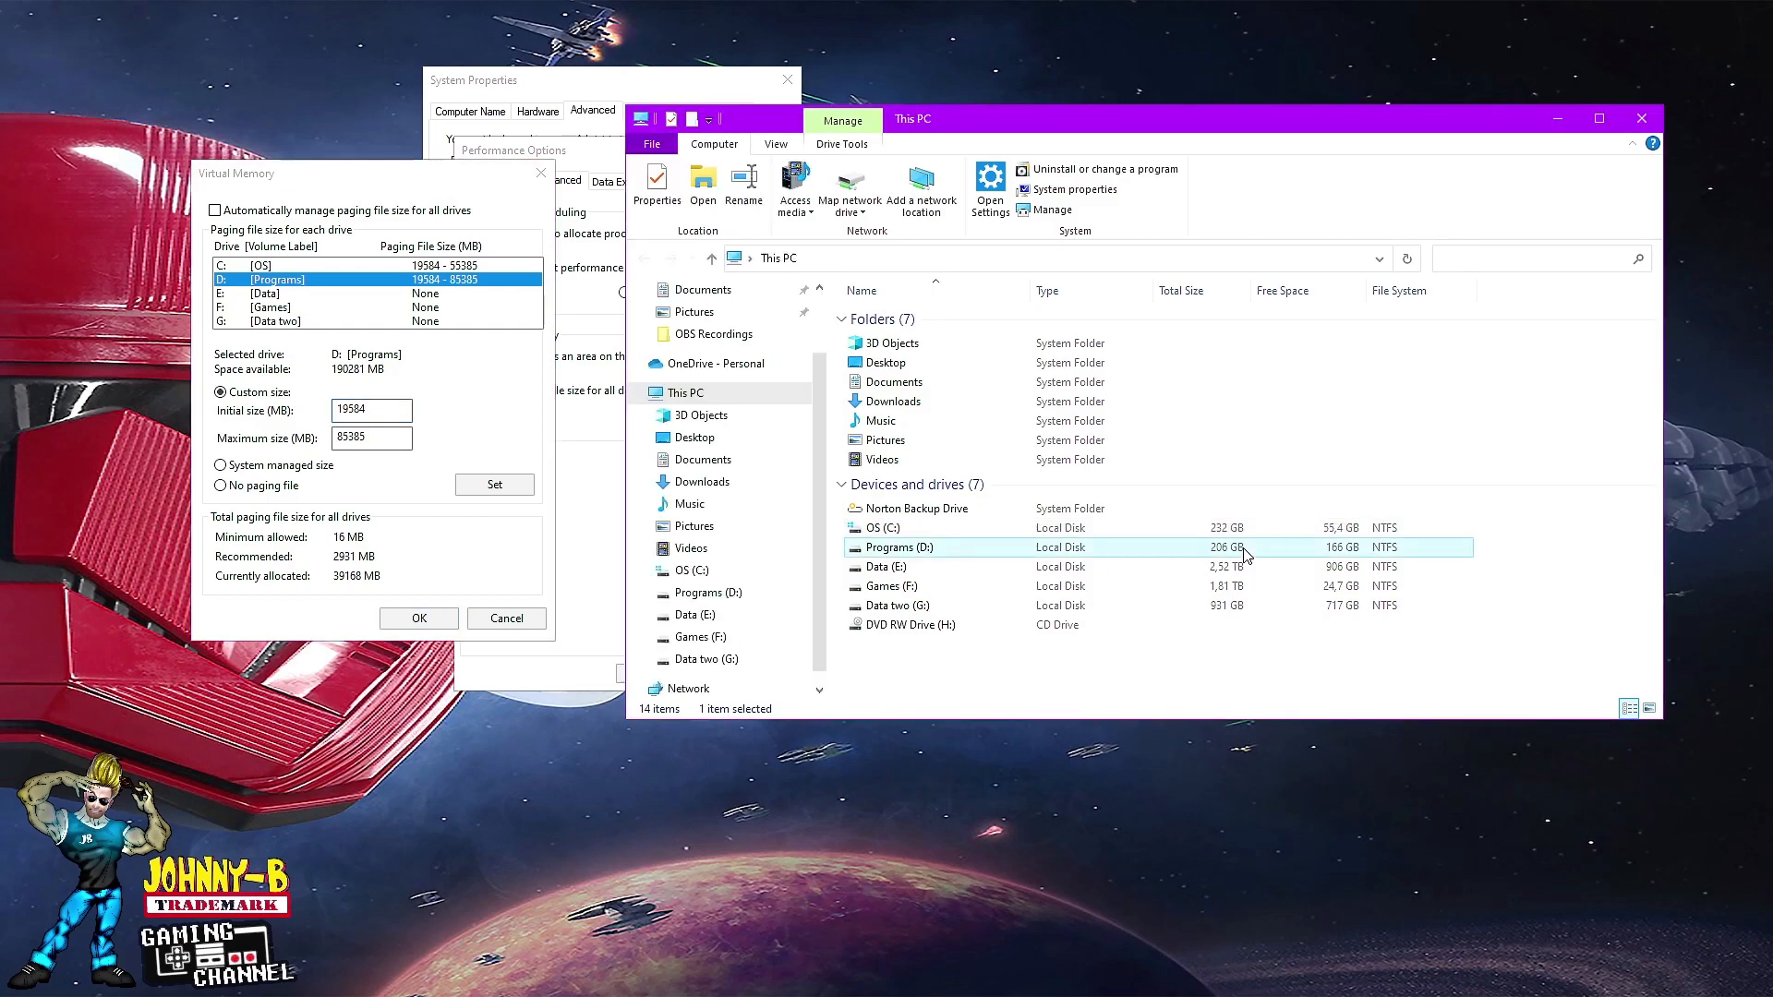
{"action": "left_click", "coordinate": [373, 445]}
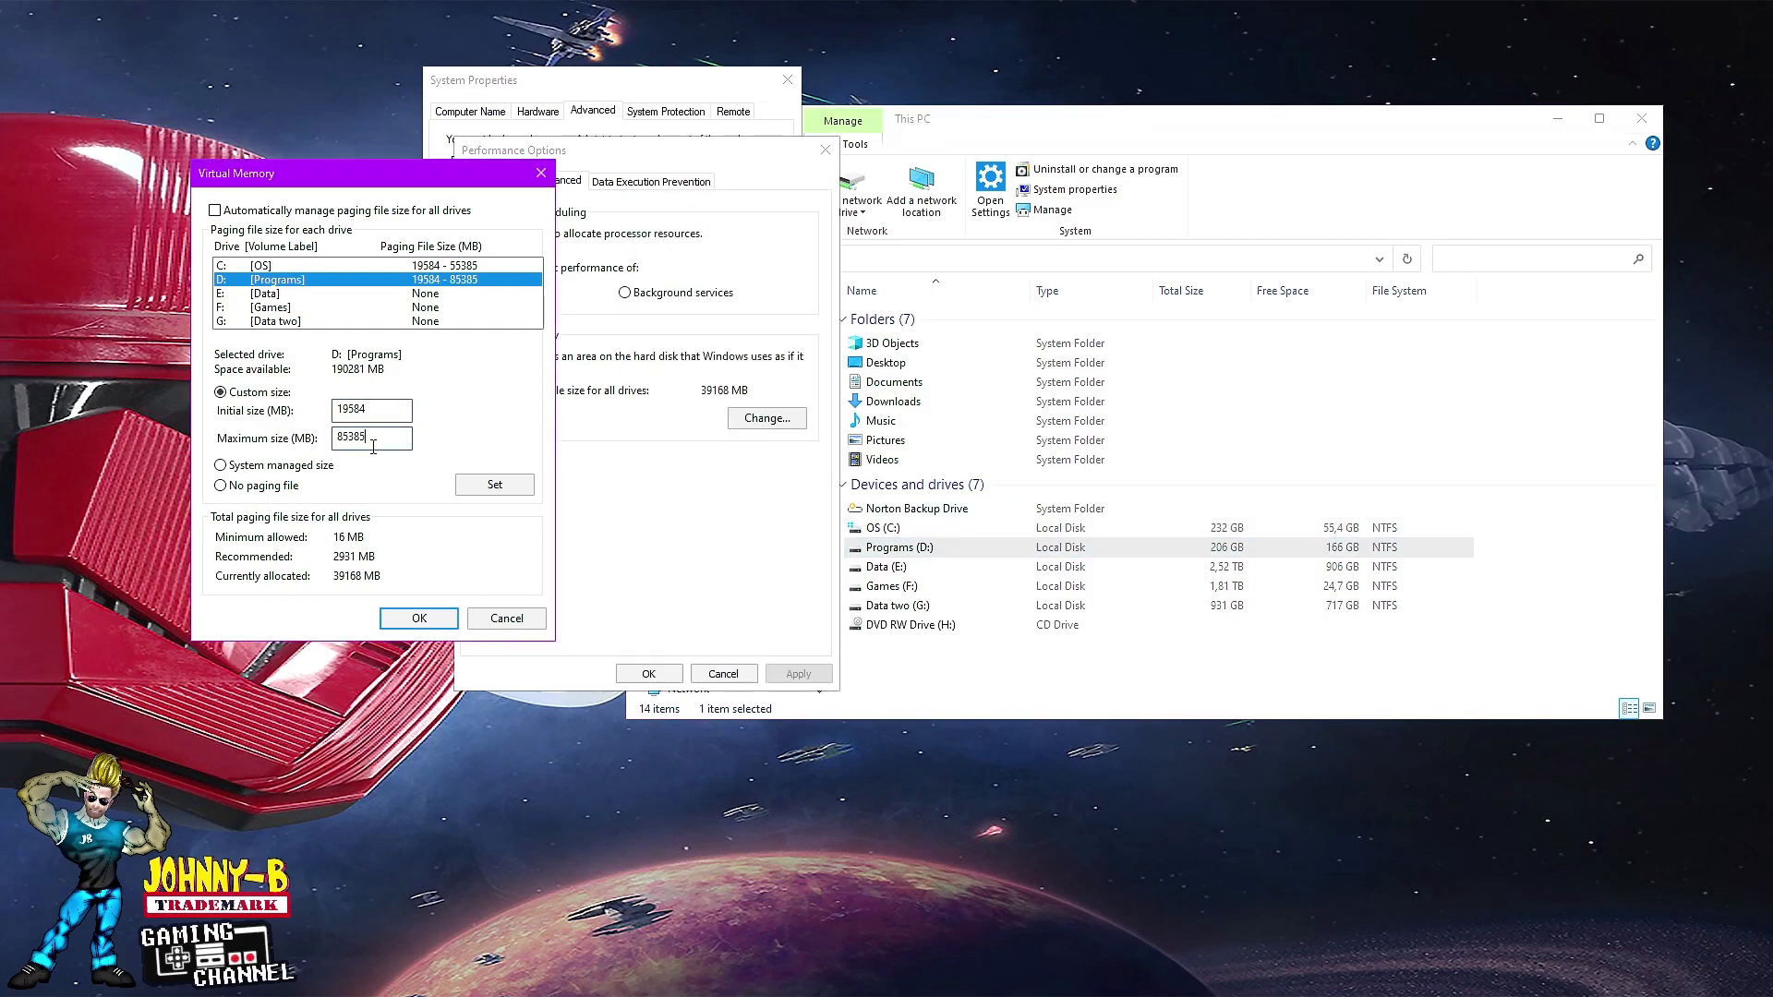
{"action": "double_click", "coordinate": [375, 437]}
{"action": "left_click", "coordinate": [387, 440]}
- Cancel the Virtual Memory dialog, close File Explorer, and exit Performance Options and System Properties without changes
{"action": "left_click", "coordinate": [523, 622]}
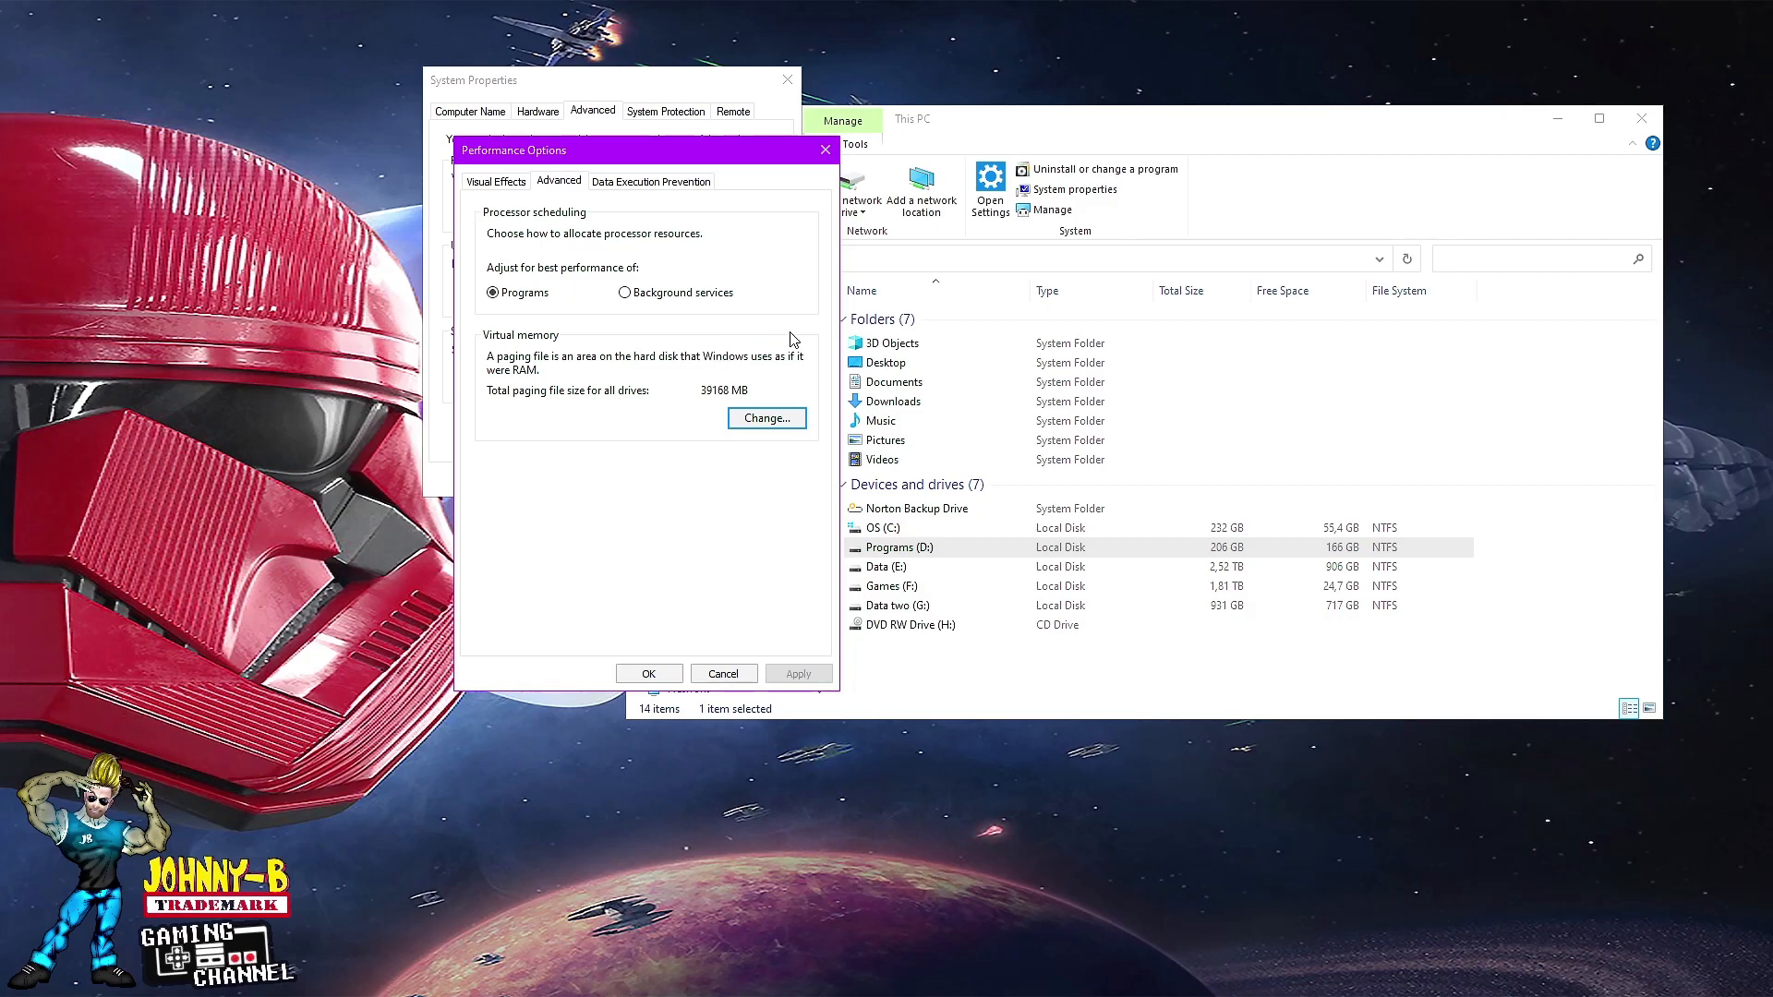
{"action": "left_click", "coordinate": [1642, 118]}
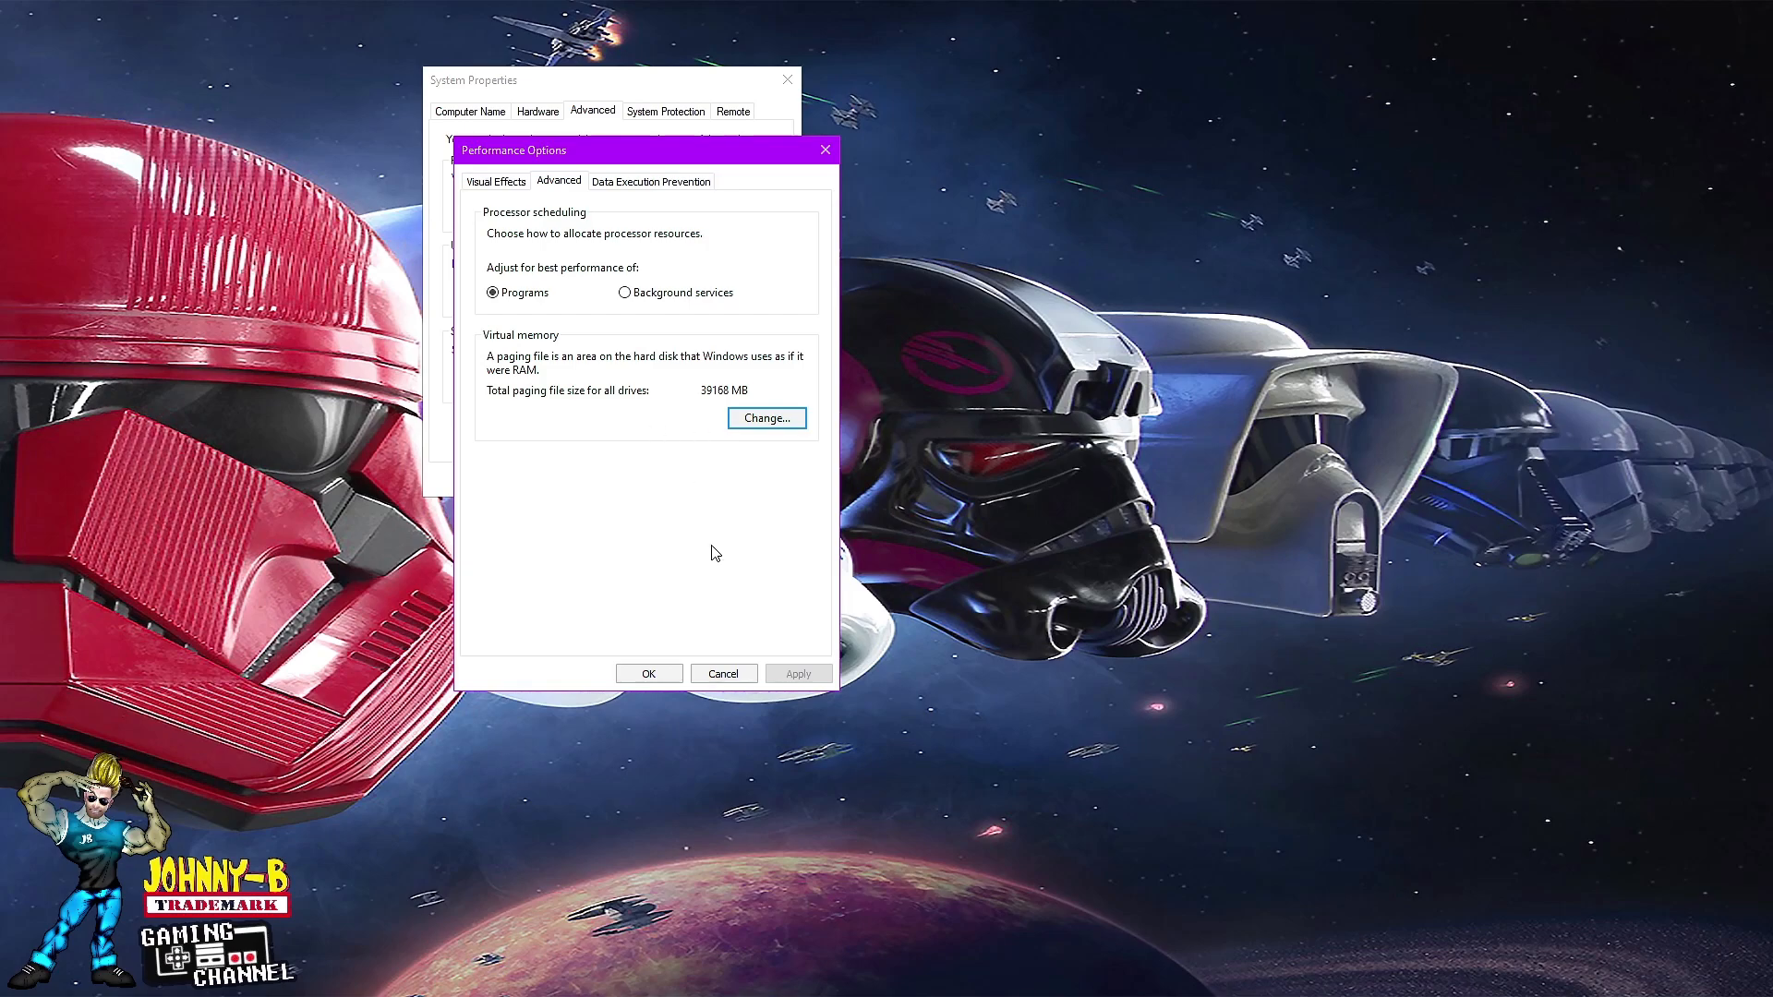
{"action": "left_click", "coordinate": [724, 674]}
{"action": "left_click", "coordinate": [686, 480]}
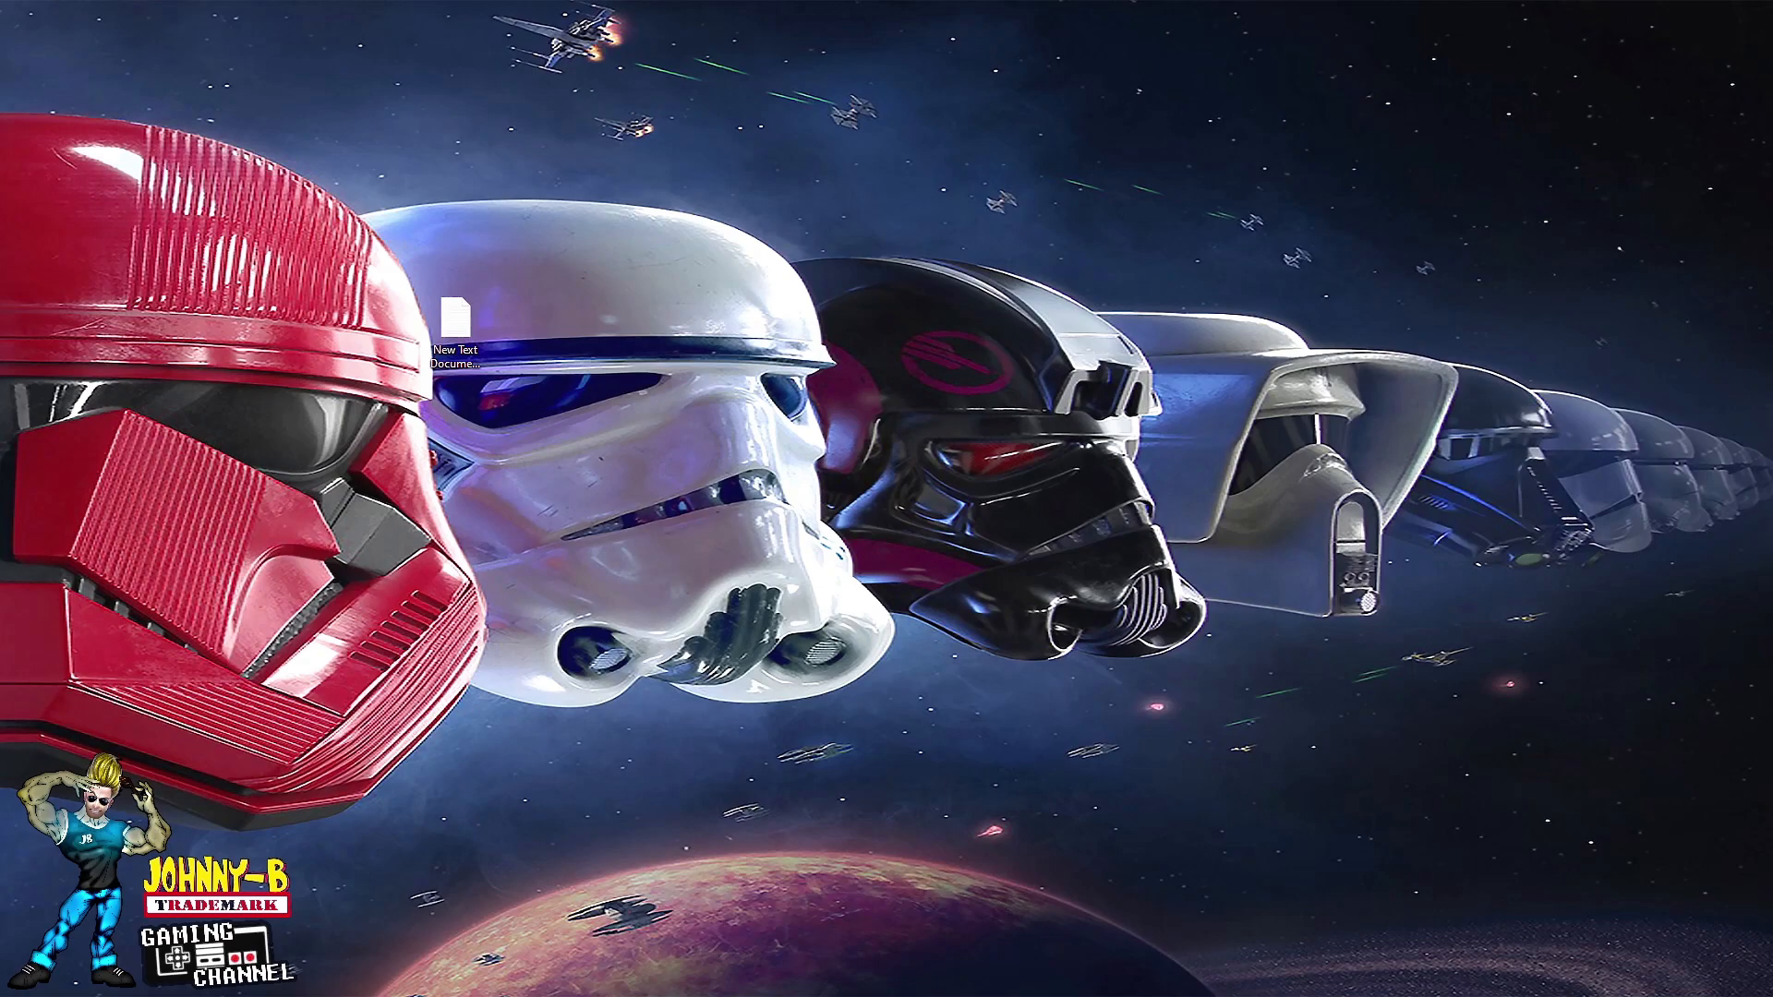
- Open the Tom Clancy's The Division 2 folder in the Ubisoft Game Library on Games (F:) and select the EACLaunch application
{"action": "key", "text": "super+e"}
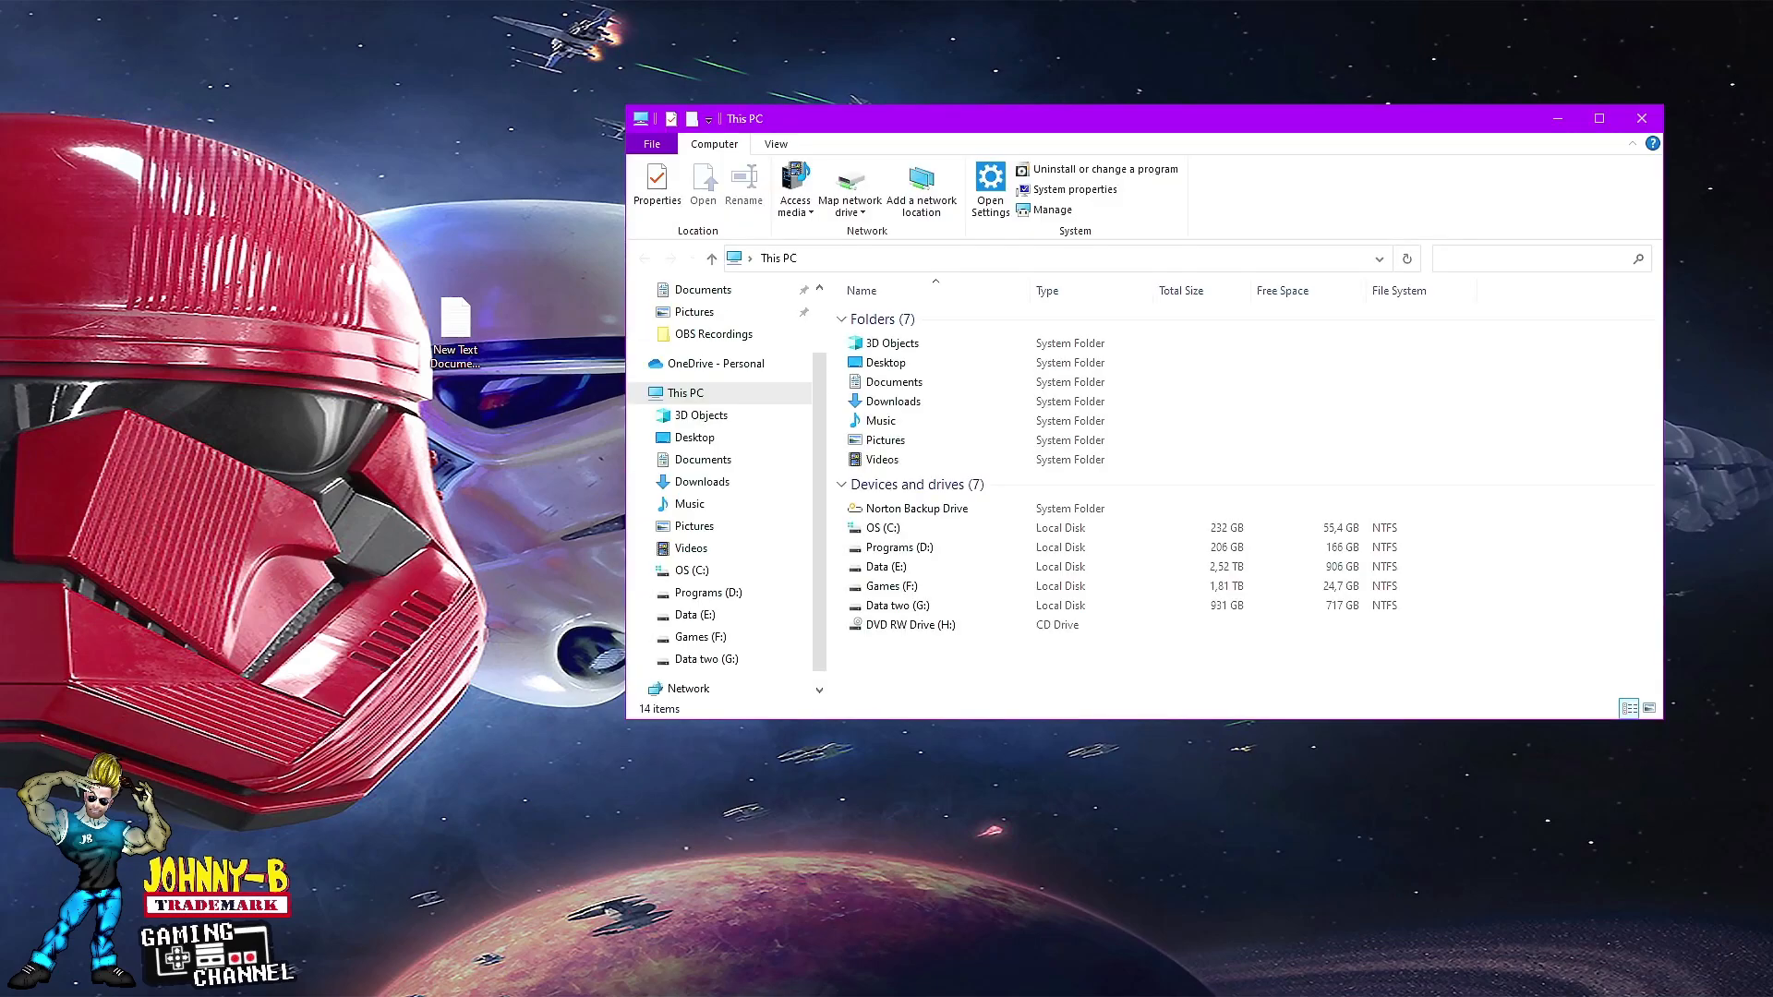
{"action": "left_click_drag", "start_coordinate": [1252, 127], "coordinate": [1026, 143]}
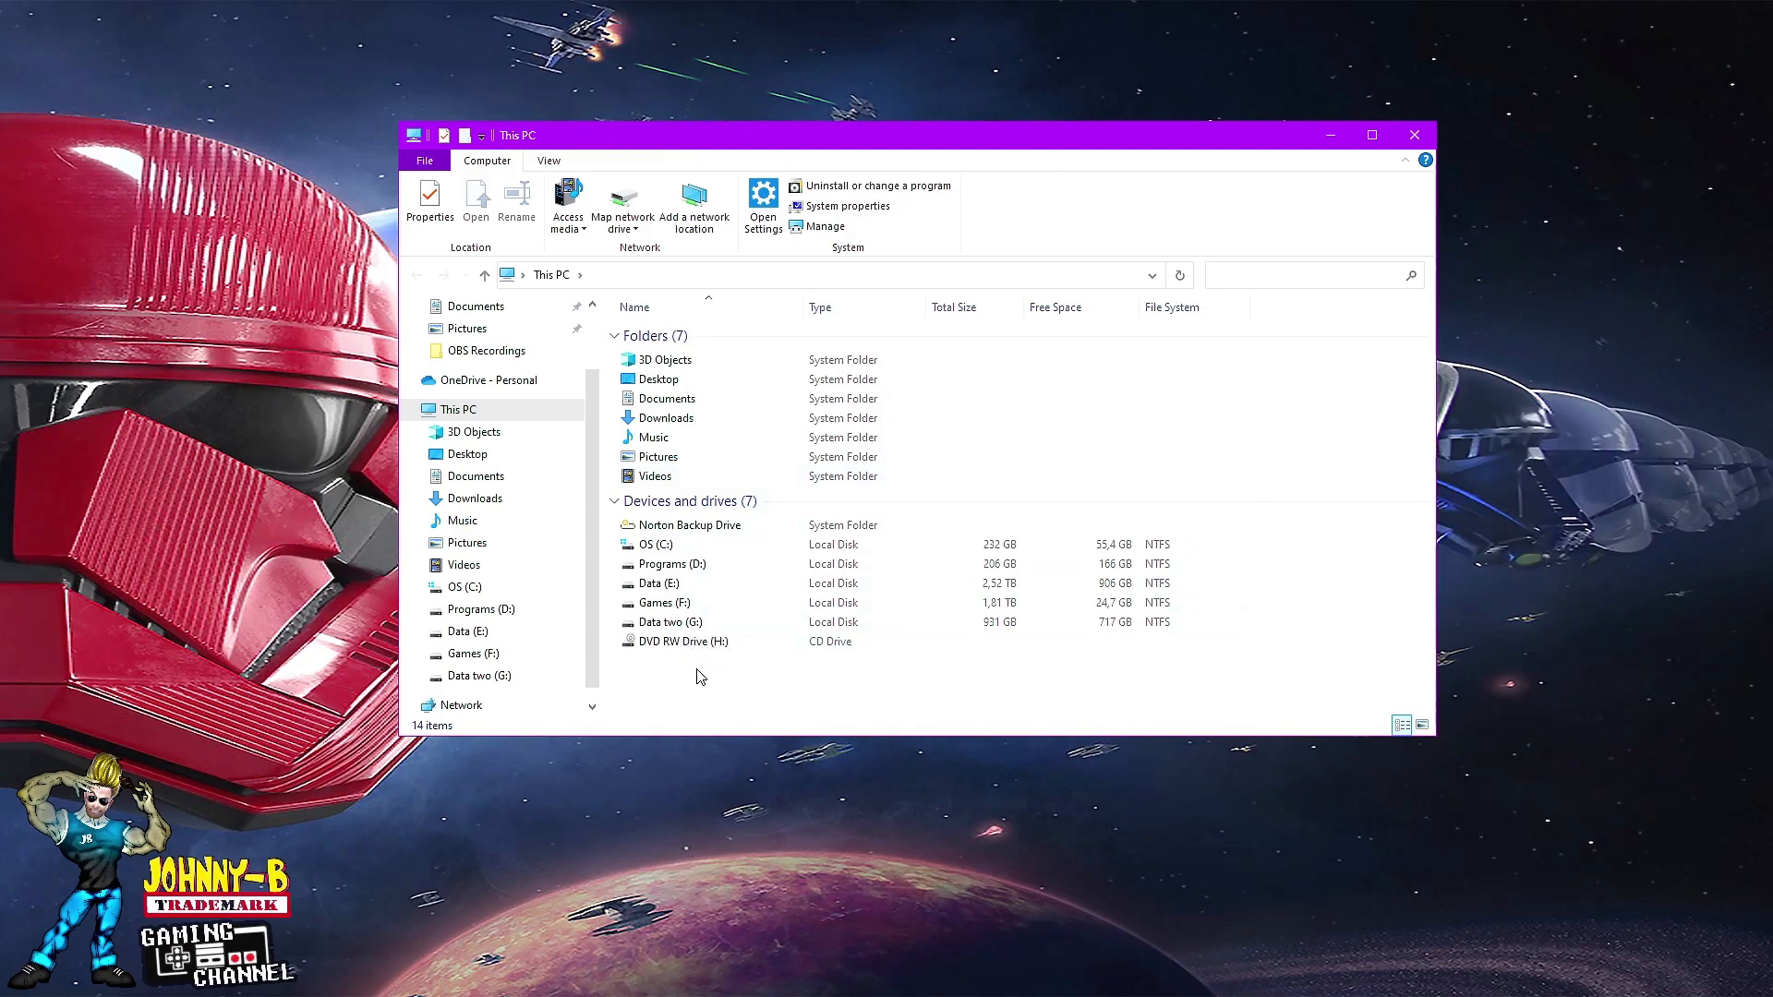
{"action": "double_click", "coordinate": [682, 612]}
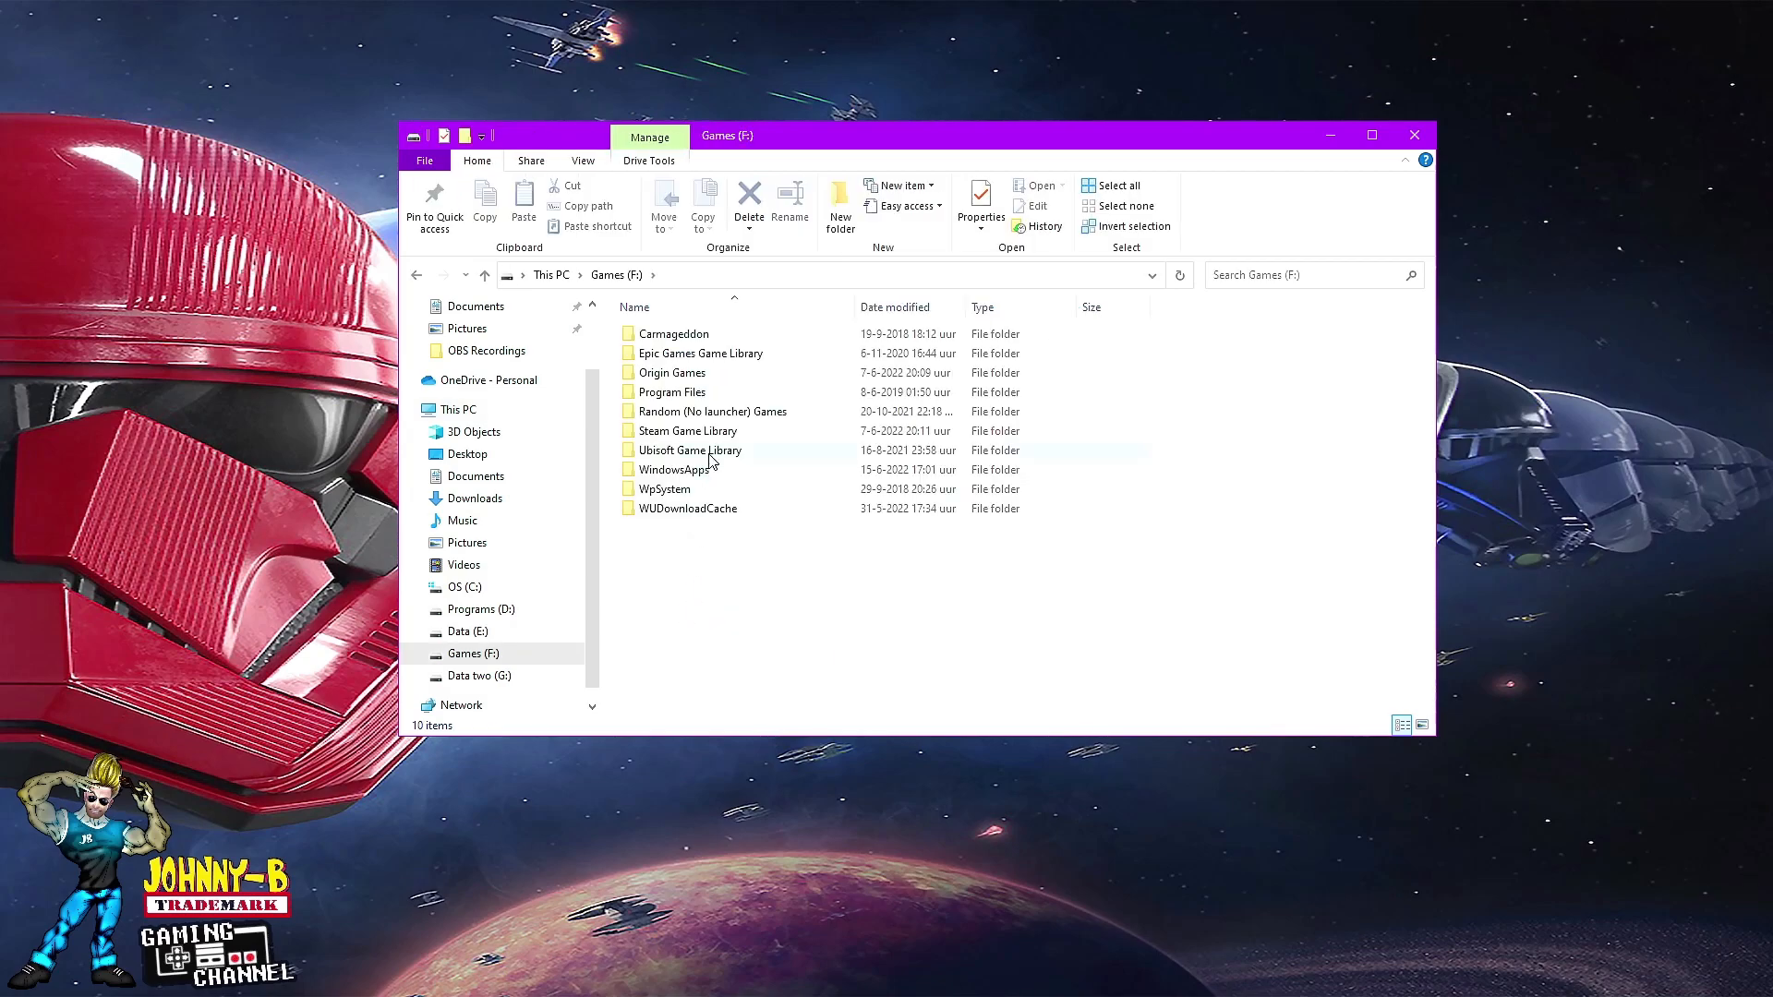
{"action": "double_click", "coordinate": [708, 452]}
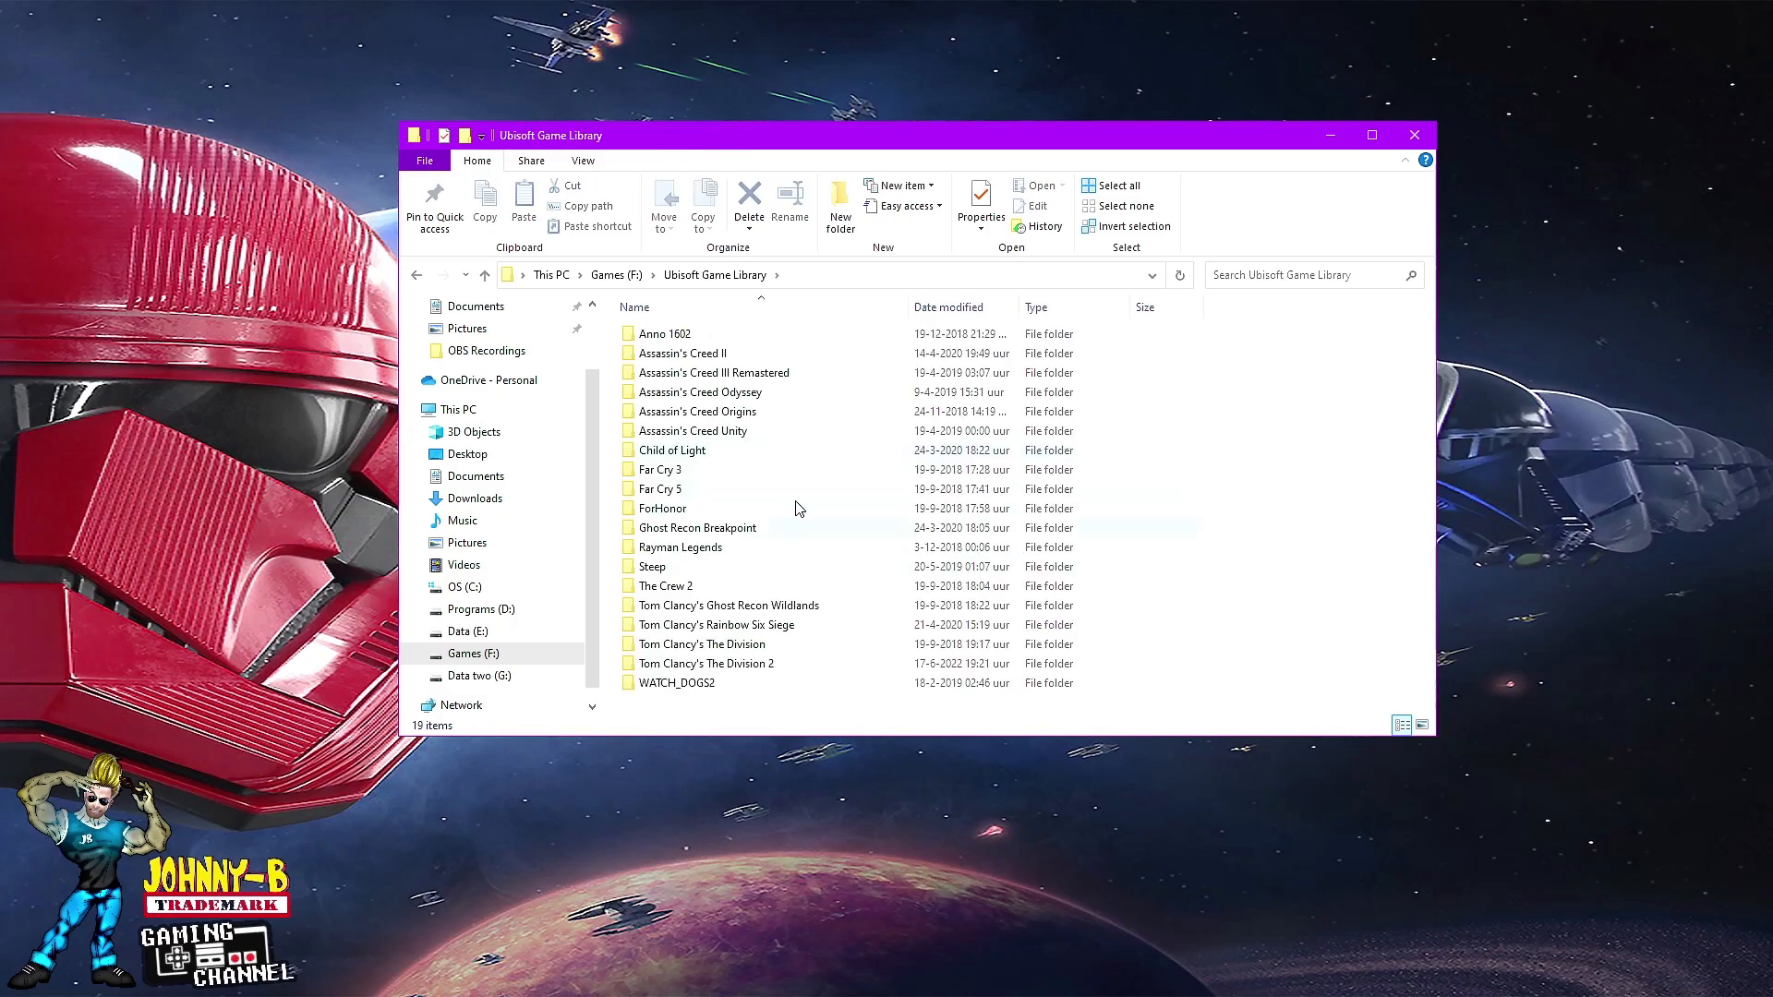
{"action": "double_click", "coordinate": [706, 664]}
{"action": "scroll", "coordinate": [813, 508], "scroll_direction": "down", "scroll_amount": 8}
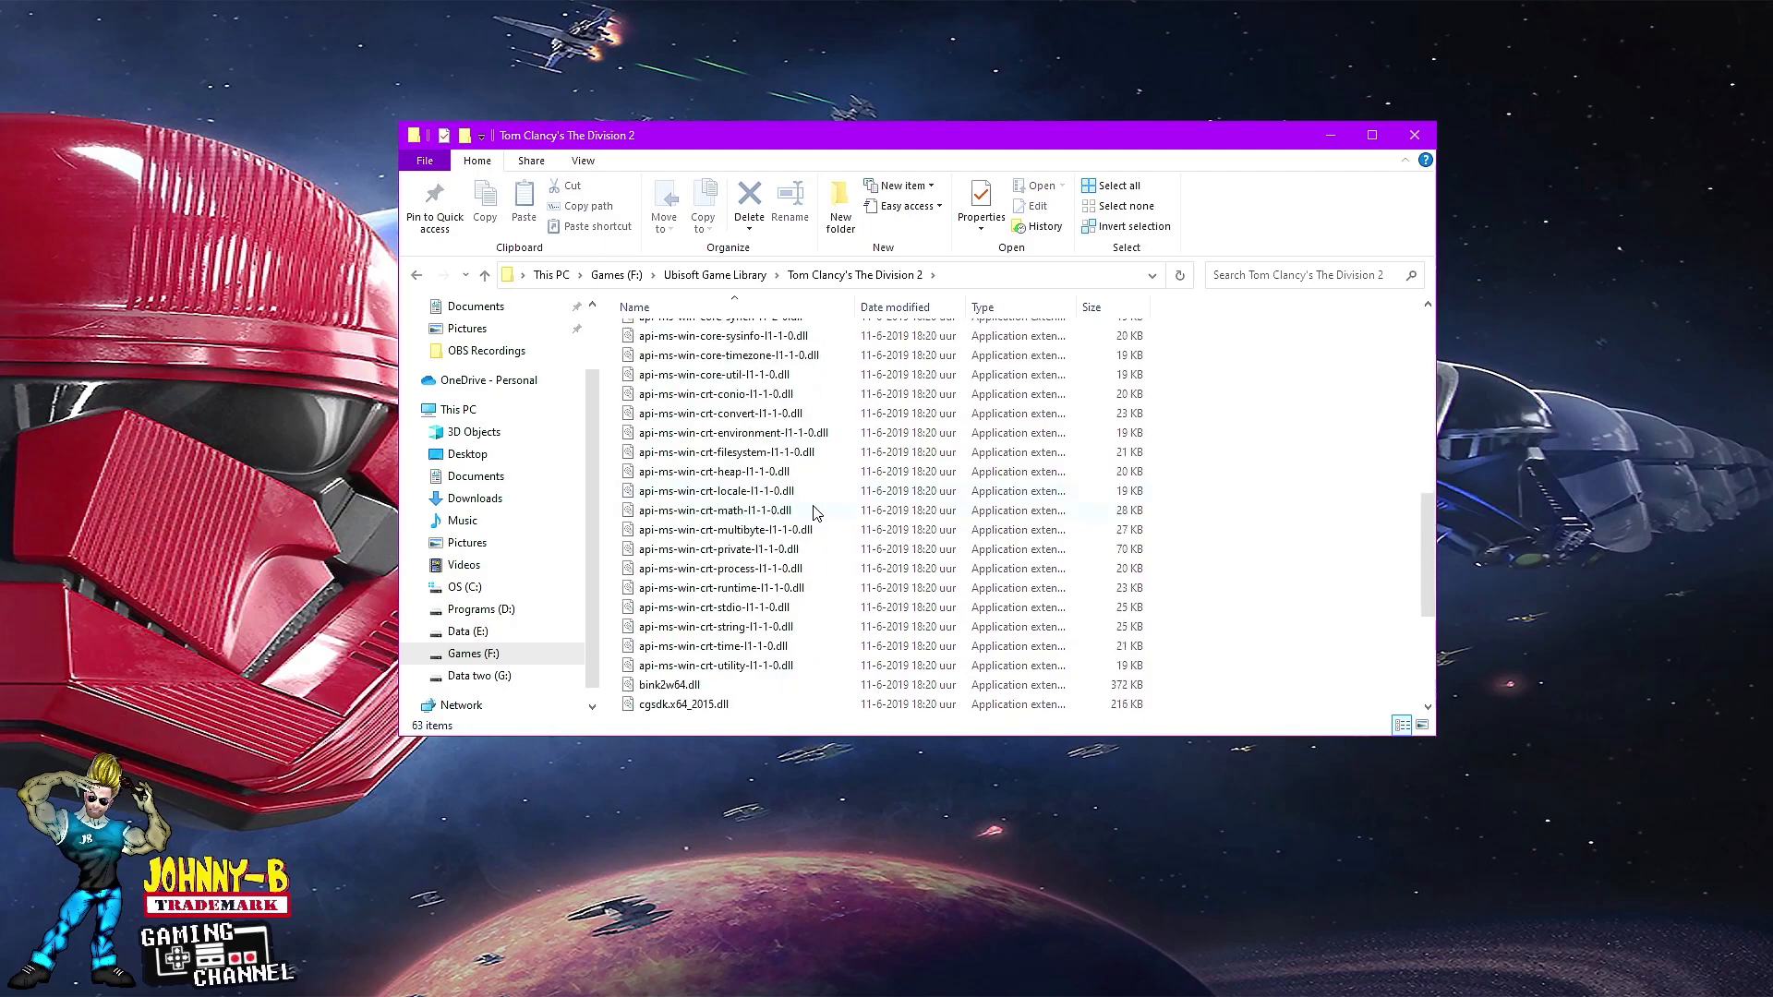
{"action": "scroll", "coordinate": [812, 508], "scroll_direction": "down", "scroll_amount": 4}
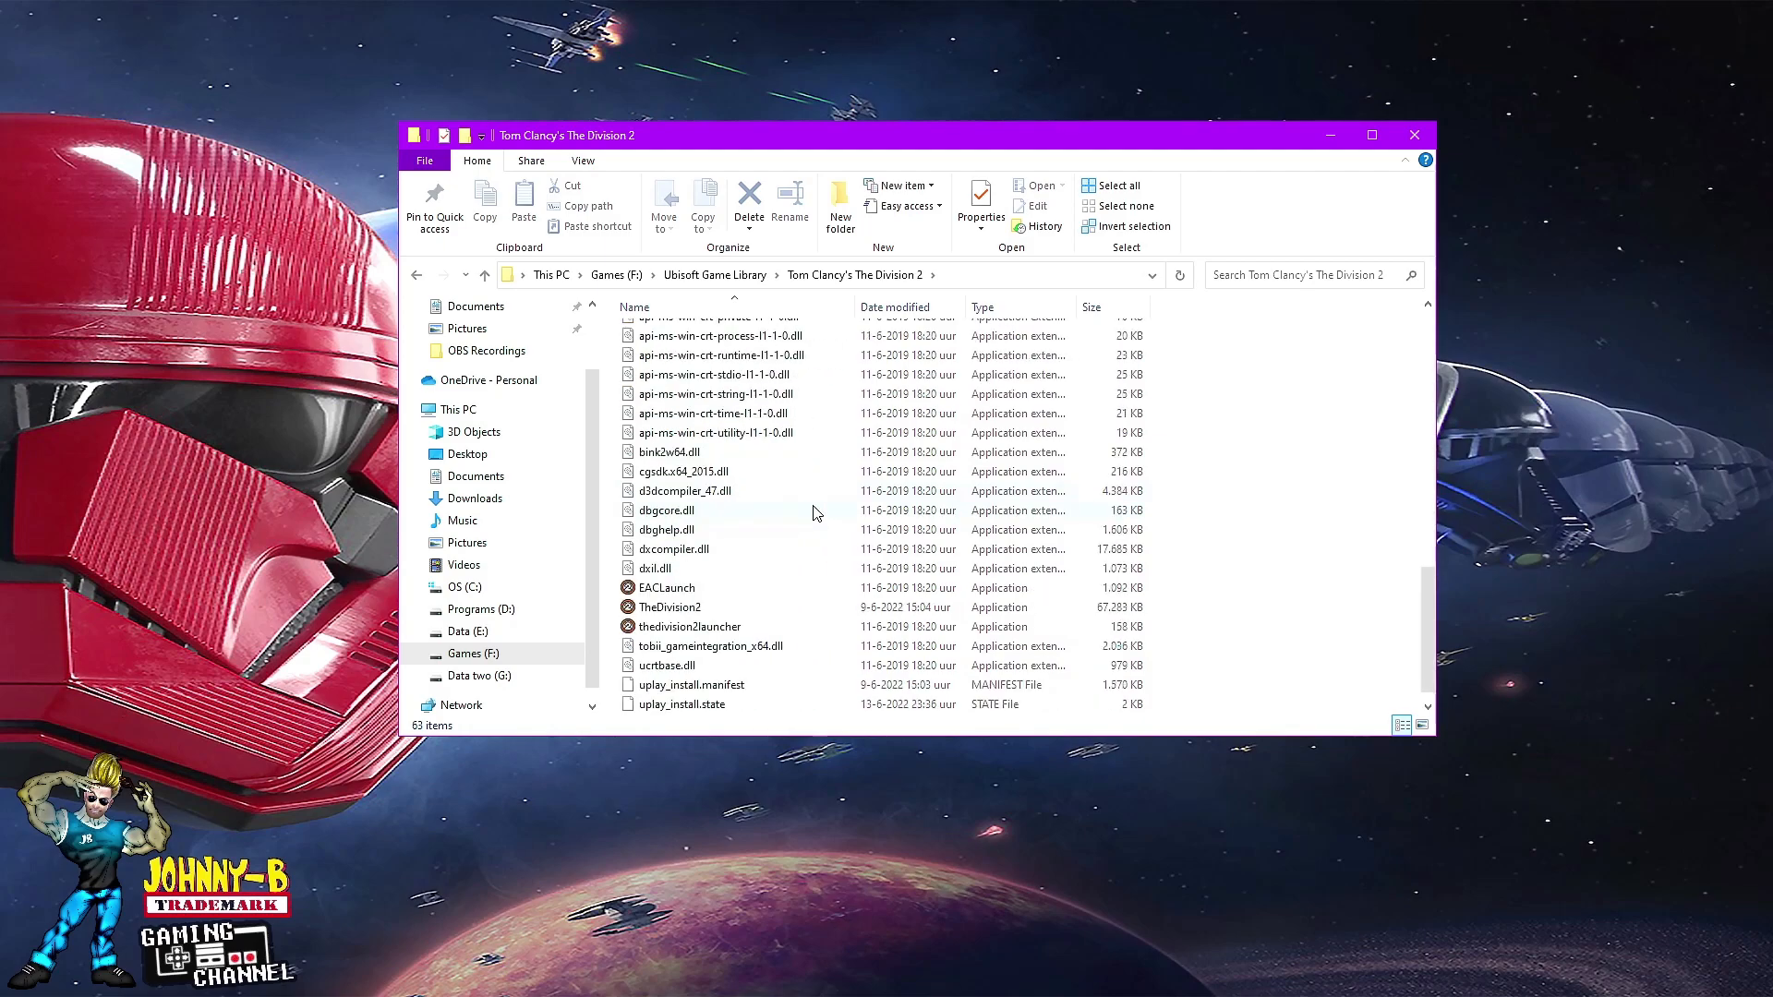
{"action": "left_click", "coordinate": [692, 591]}
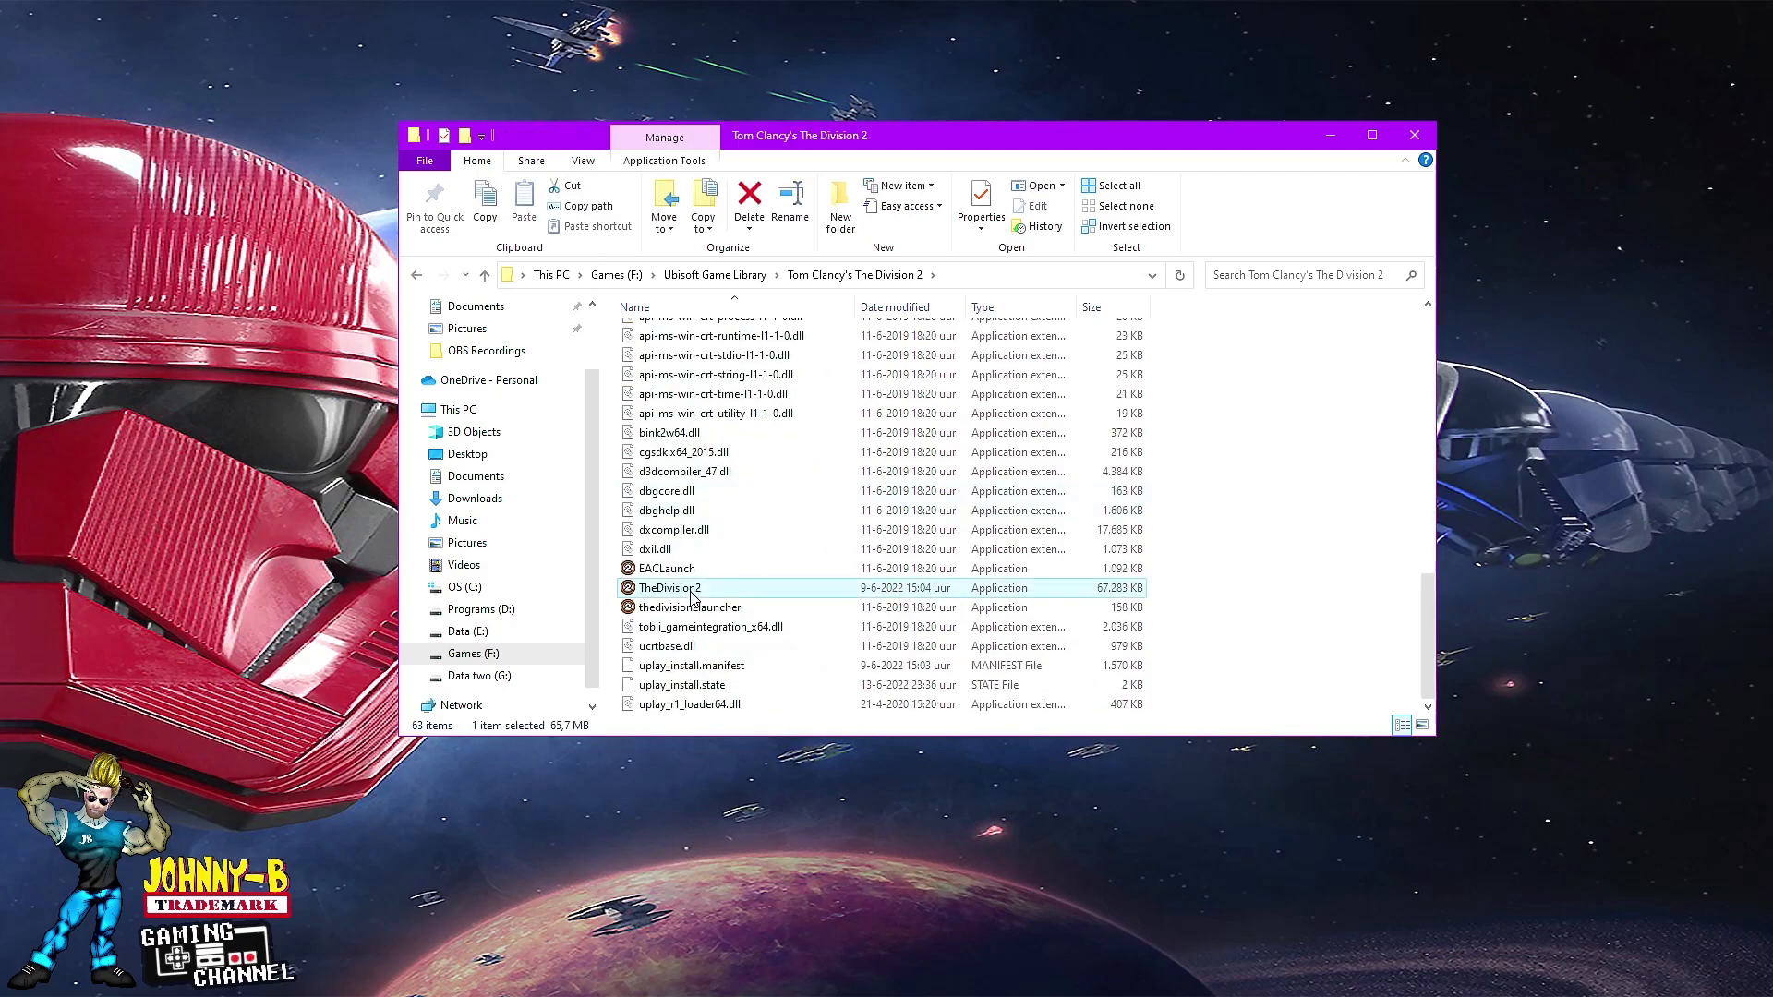
{"action": "left_click", "coordinate": [681, 574]}
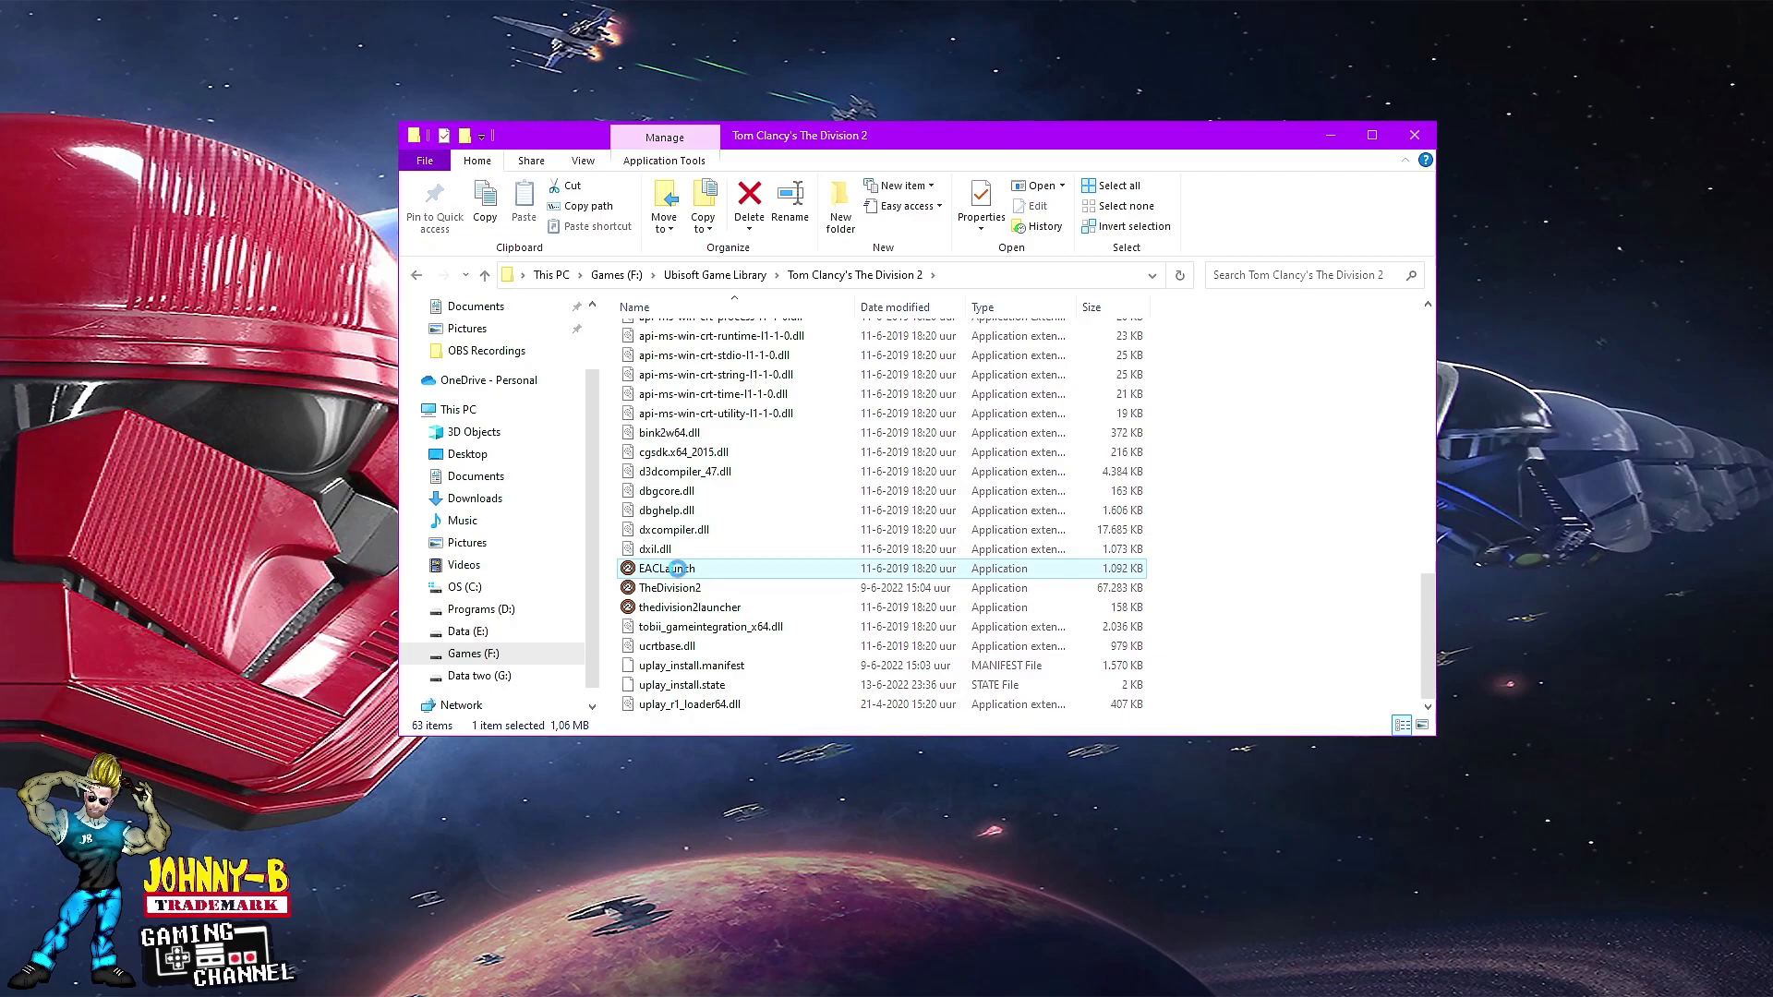
- Inspect EACLaunch's compatibility options and high DPI settings, then cancel its properties without changes
{"action": "right_click", "coordinate": [680, 571]}
{"action": "left_click", "coordinate": [733, 554]}
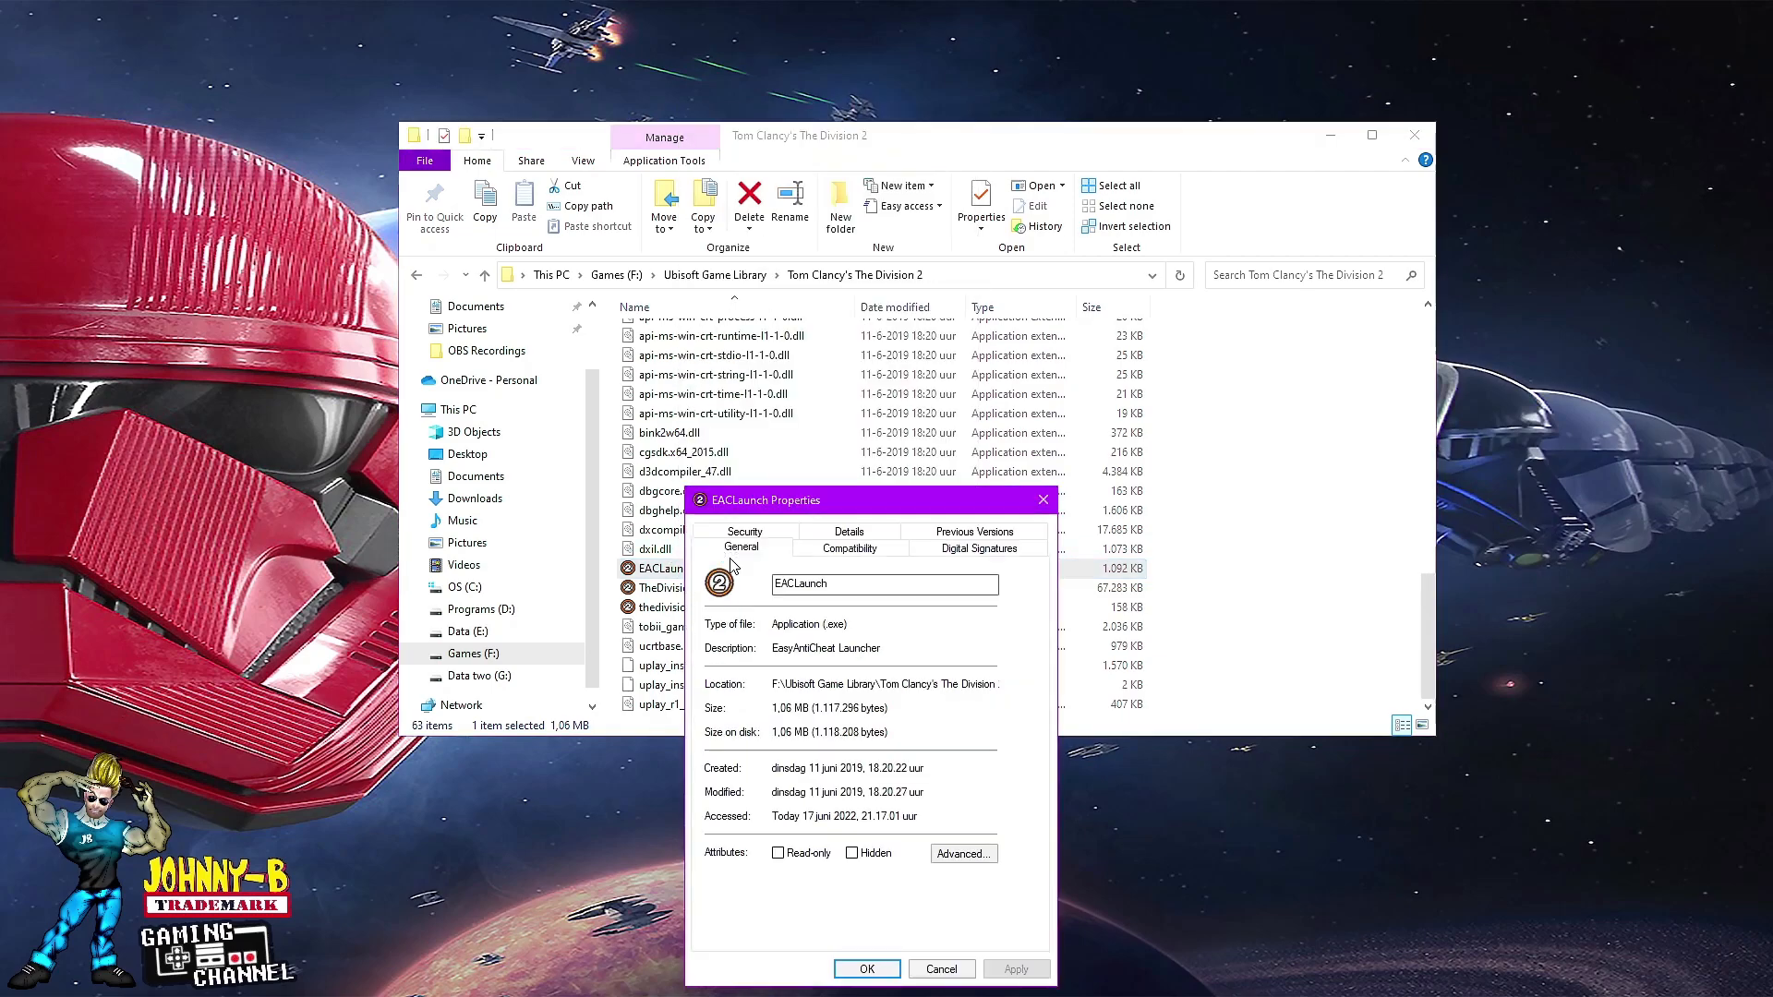
{"action": "left_click", "coordinate": [840, 549]}
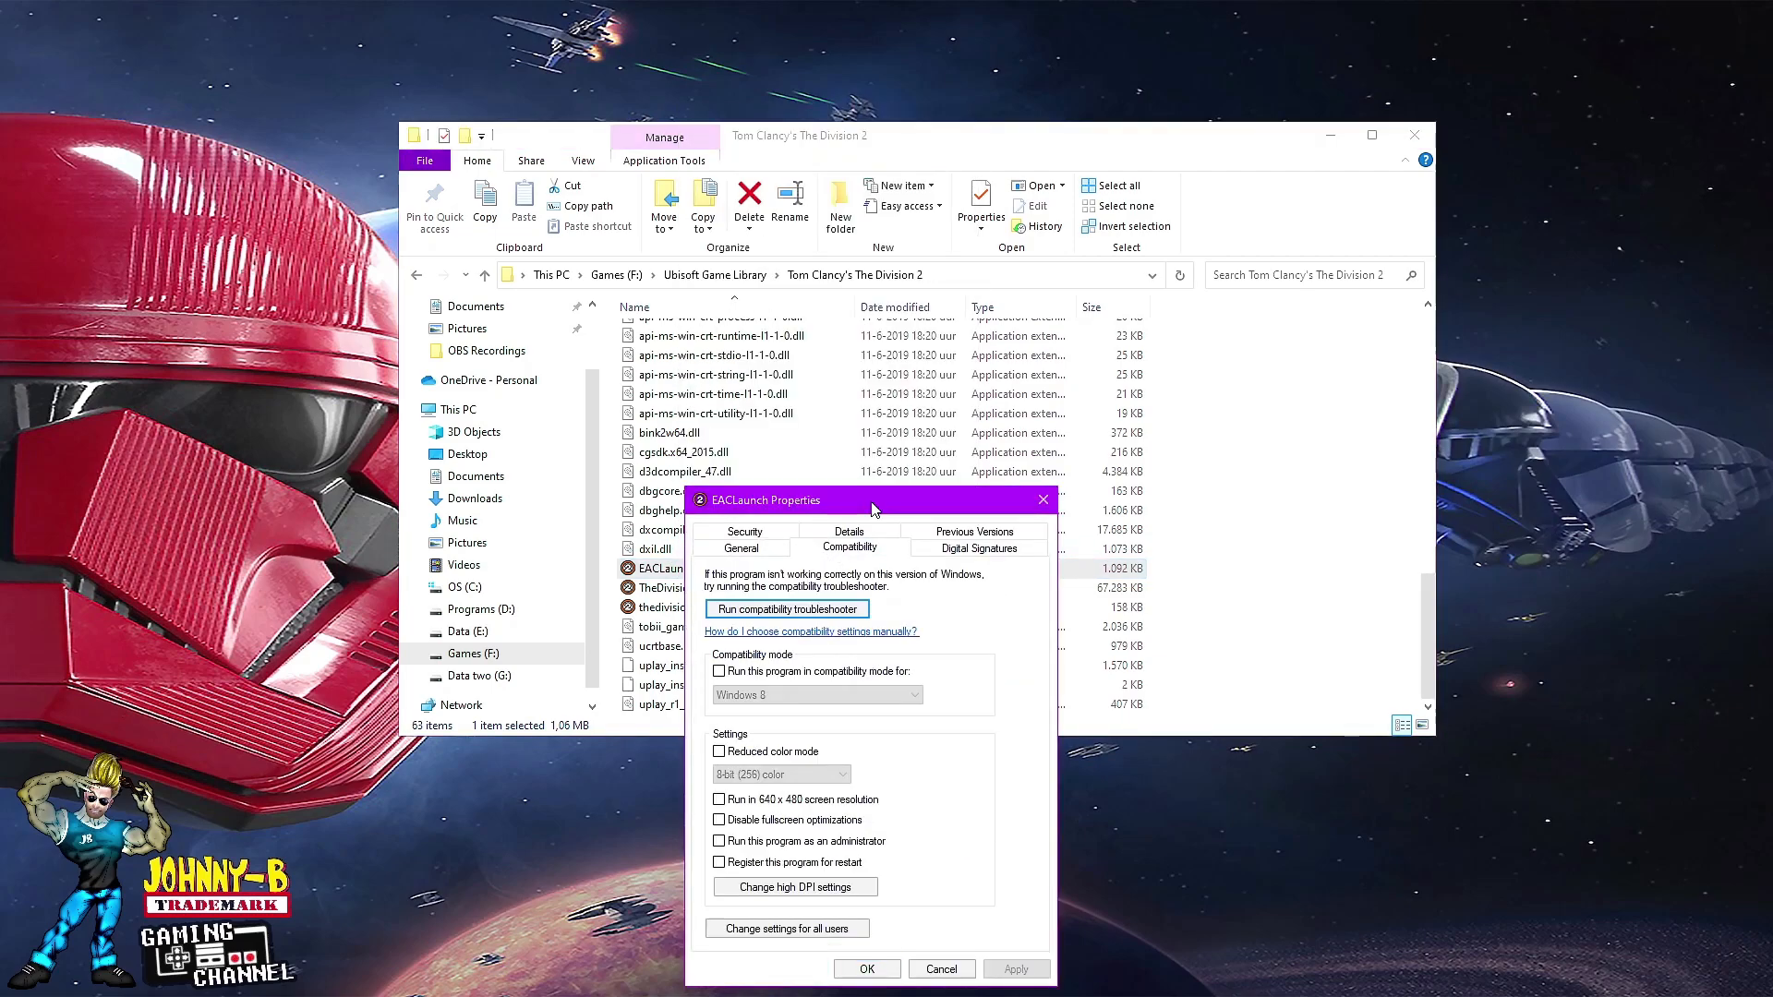
{"action": "left_click_drag", "start_coordinate": [876, 506], "coordinate": [791, 366]}
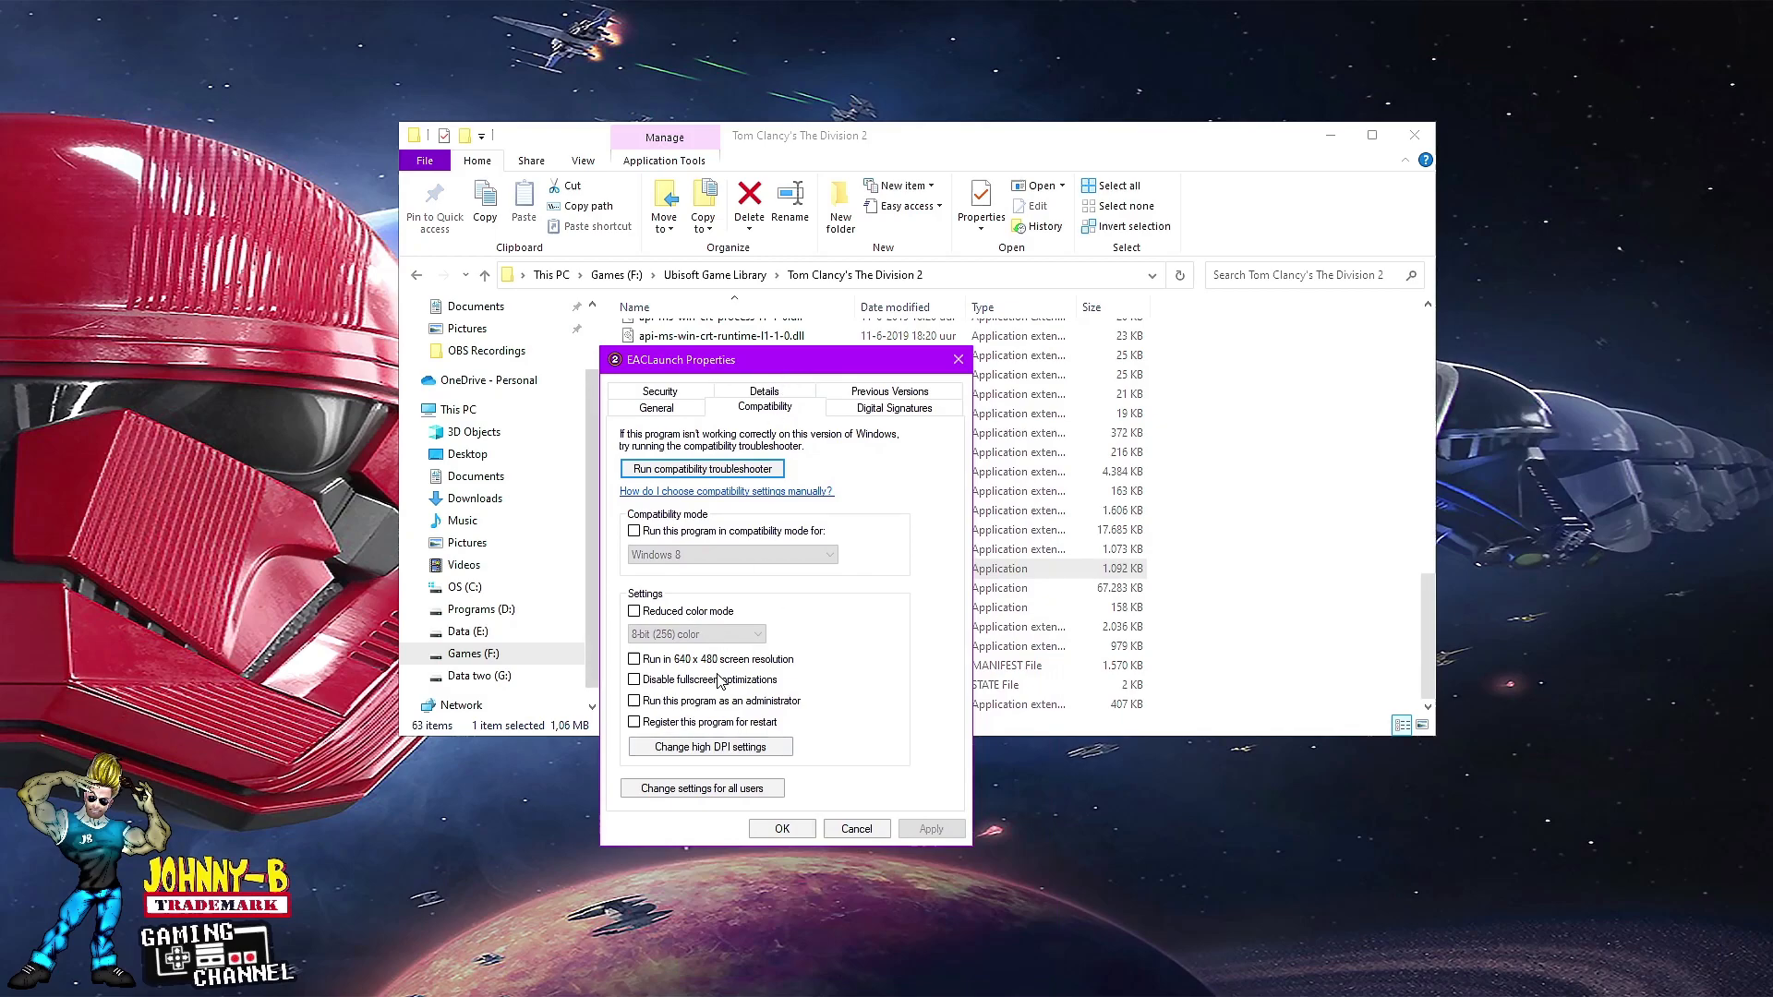
{"action": "left_click", "coordinate": [711, 748]}
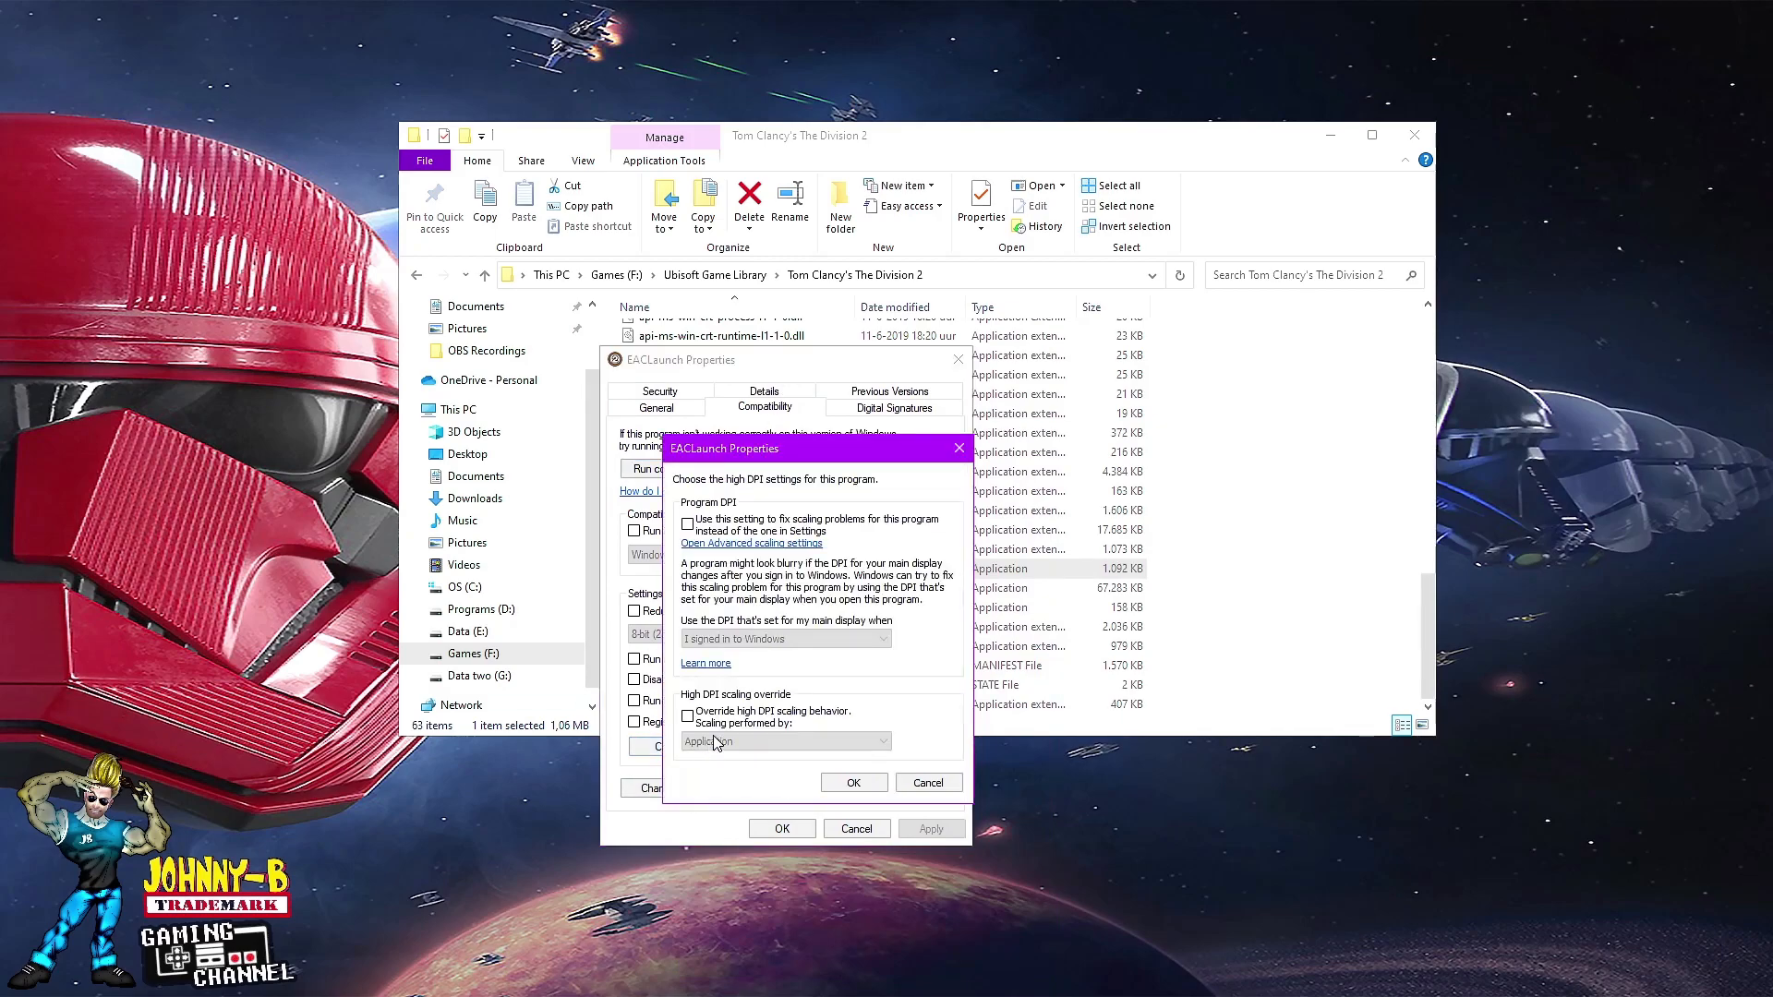
{"action": "left_click", "coordinate": [928, 783]}
{"action": "left_click", "coordinate": [856, 829]}
- Inspect the compatibility options and high DPI settings of thedivision2launcher, then cancel out without changes
{"action": "left_click", "coordinate": [692, 609]}
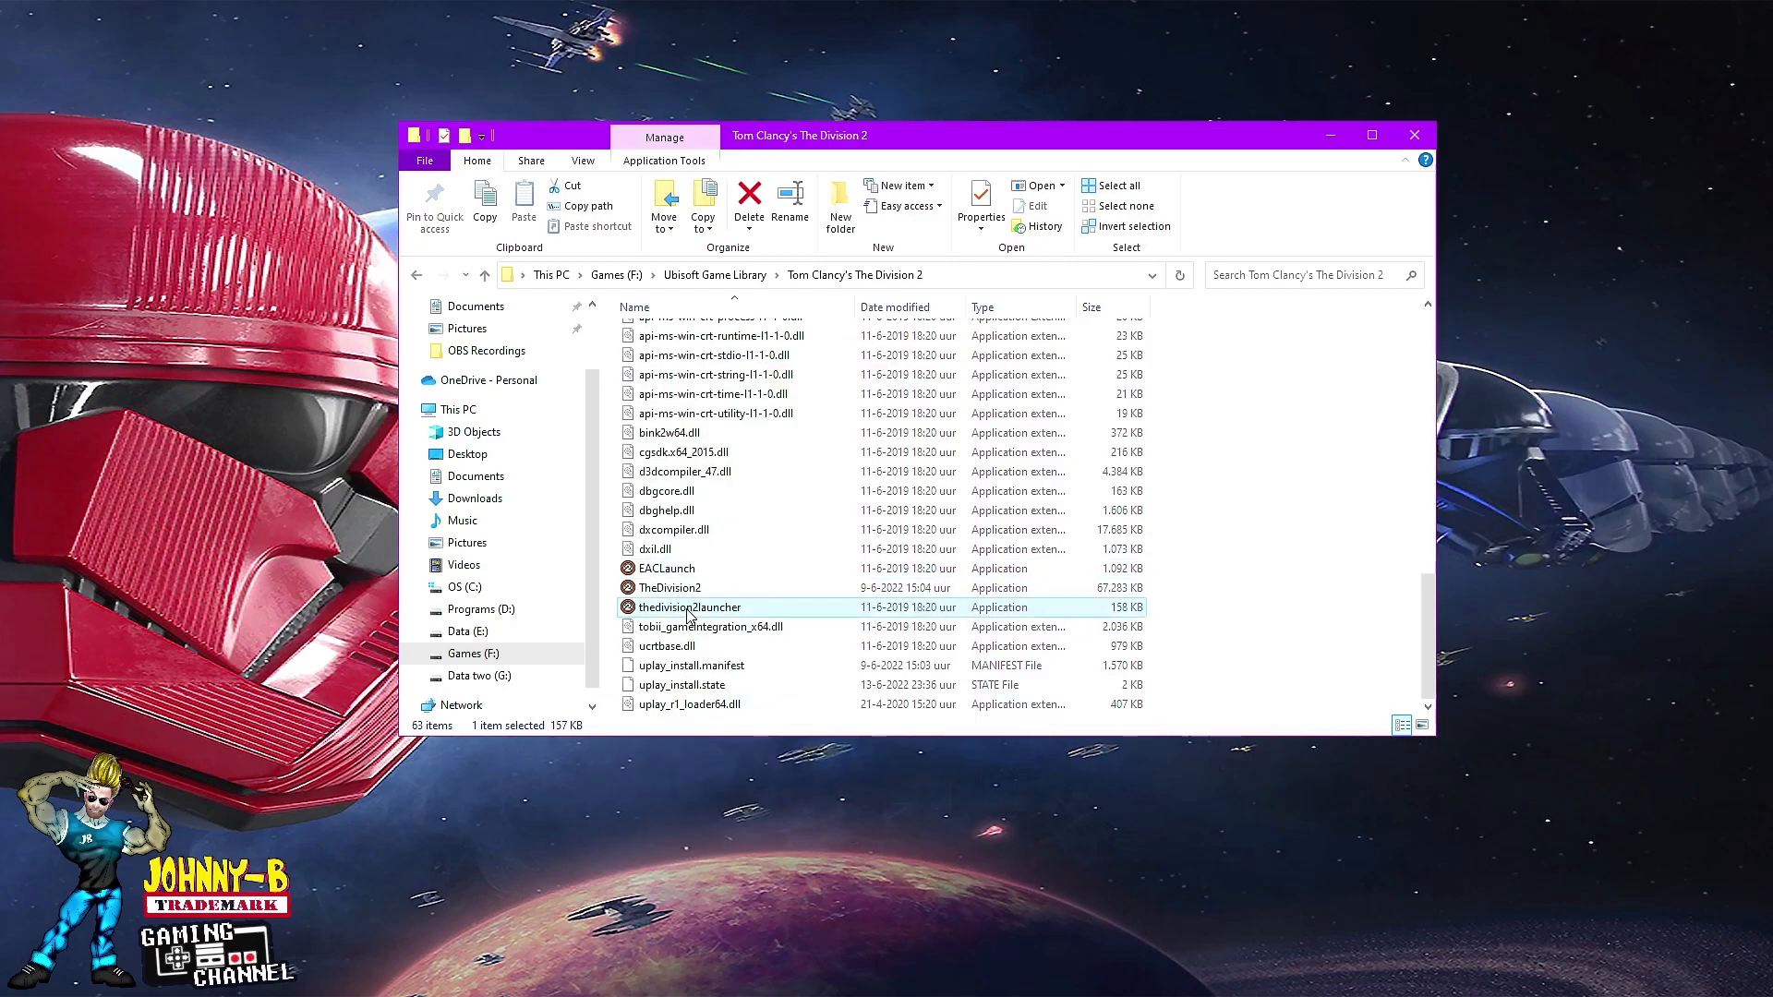
{"action": "right_click", "coordinate": [692, 609]}
{"action": "left_click", "coordinate": [729, 575]}
{"action": "left_click_drag", "start_coordinate": [826, 503], "coordinate": [807, 389]}
{"action": "left_click", "coordinate": [831, 433]}
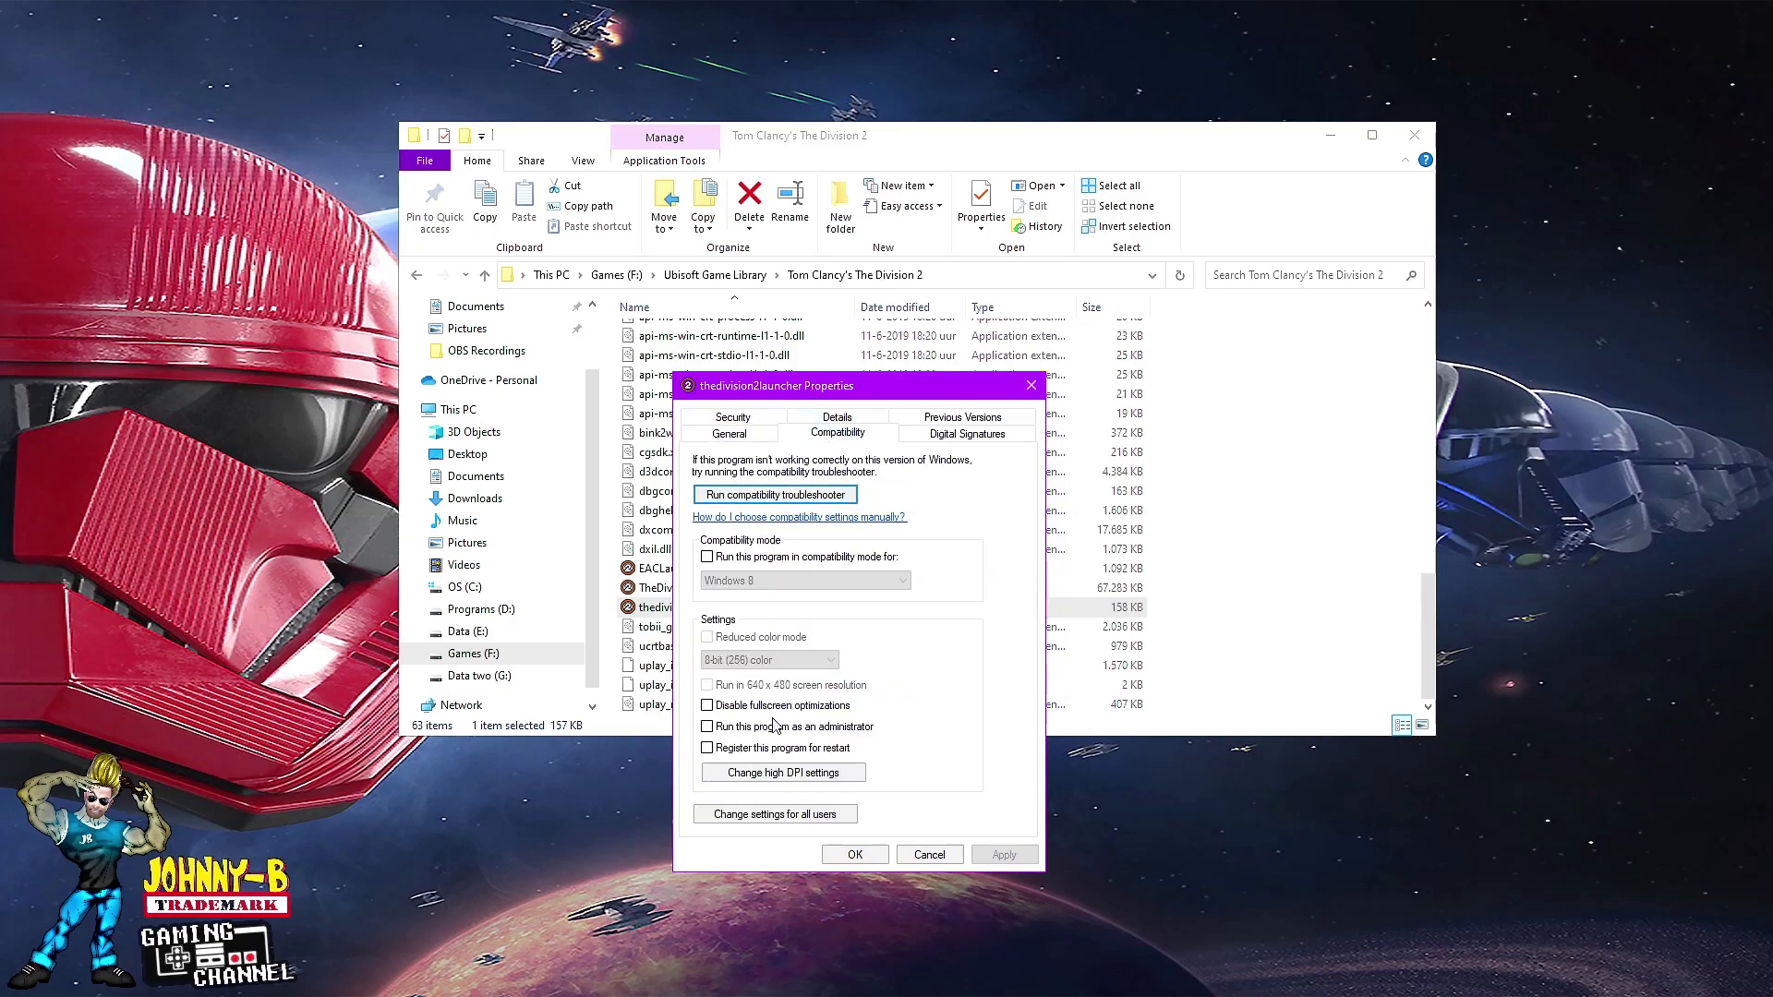
{"action": "left_click", "coordinate": [783, 772]}
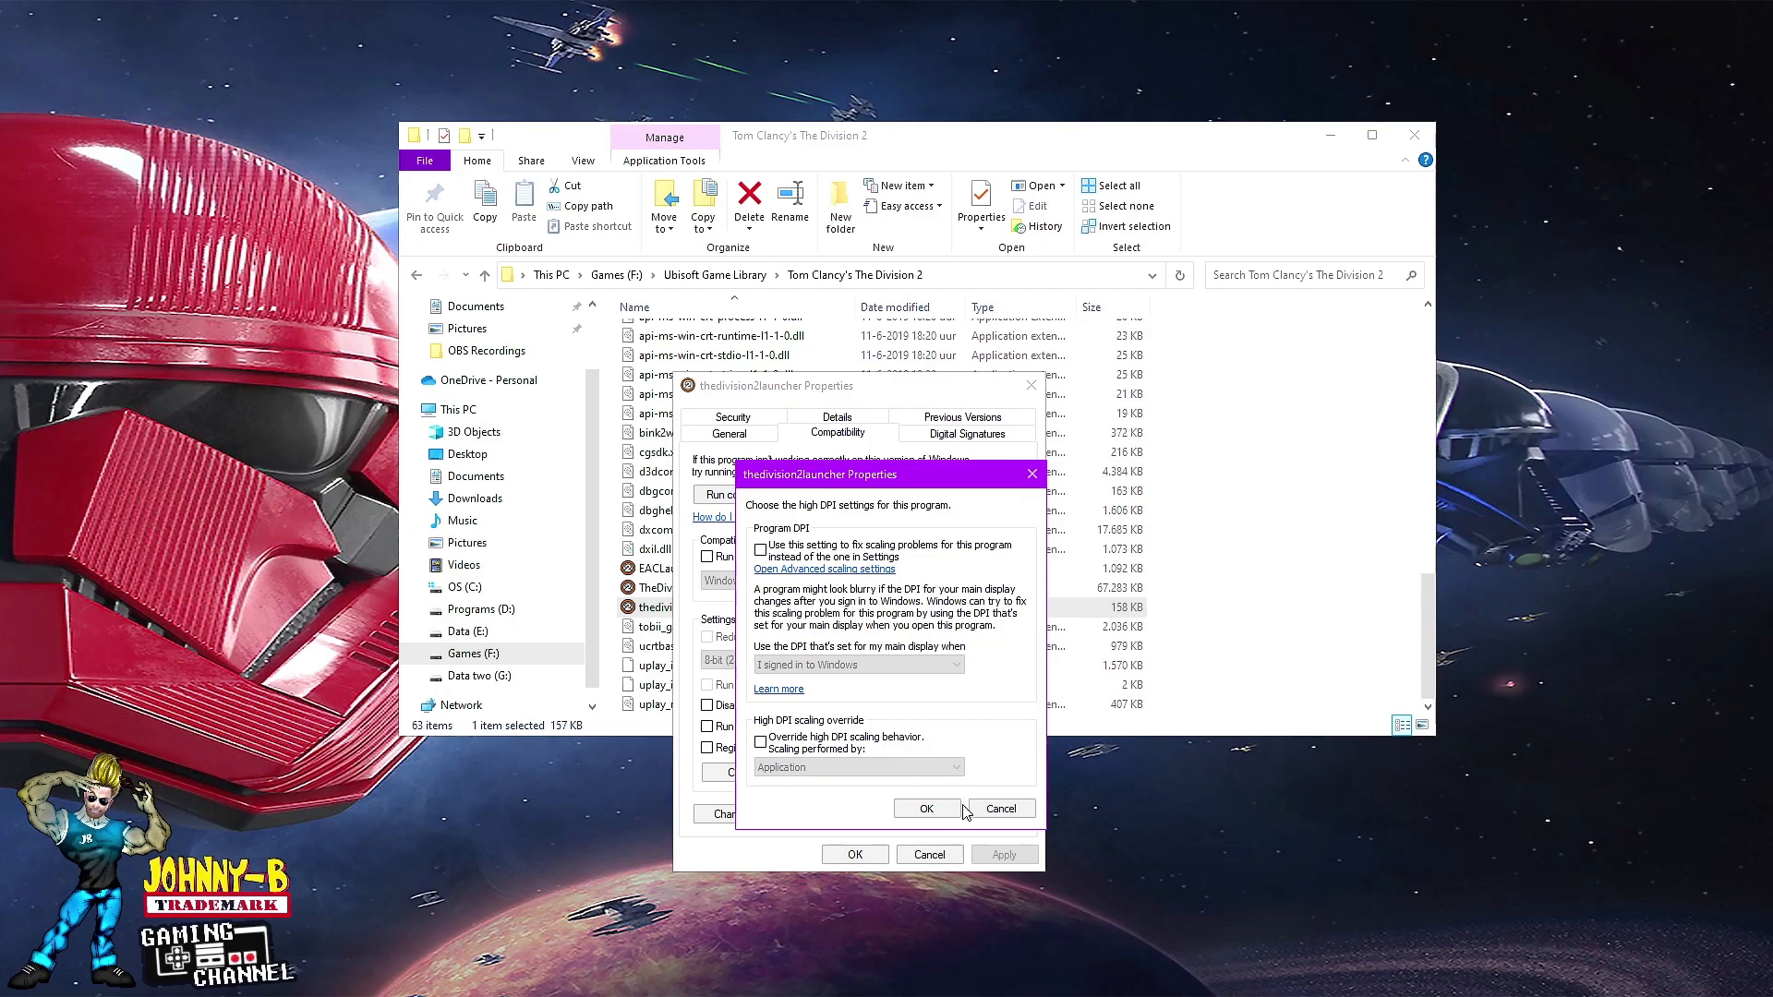
{"action": "left_click", "coordinate": [992, 811]}
{"action": "left_click", "coordinate": [929, 855]}
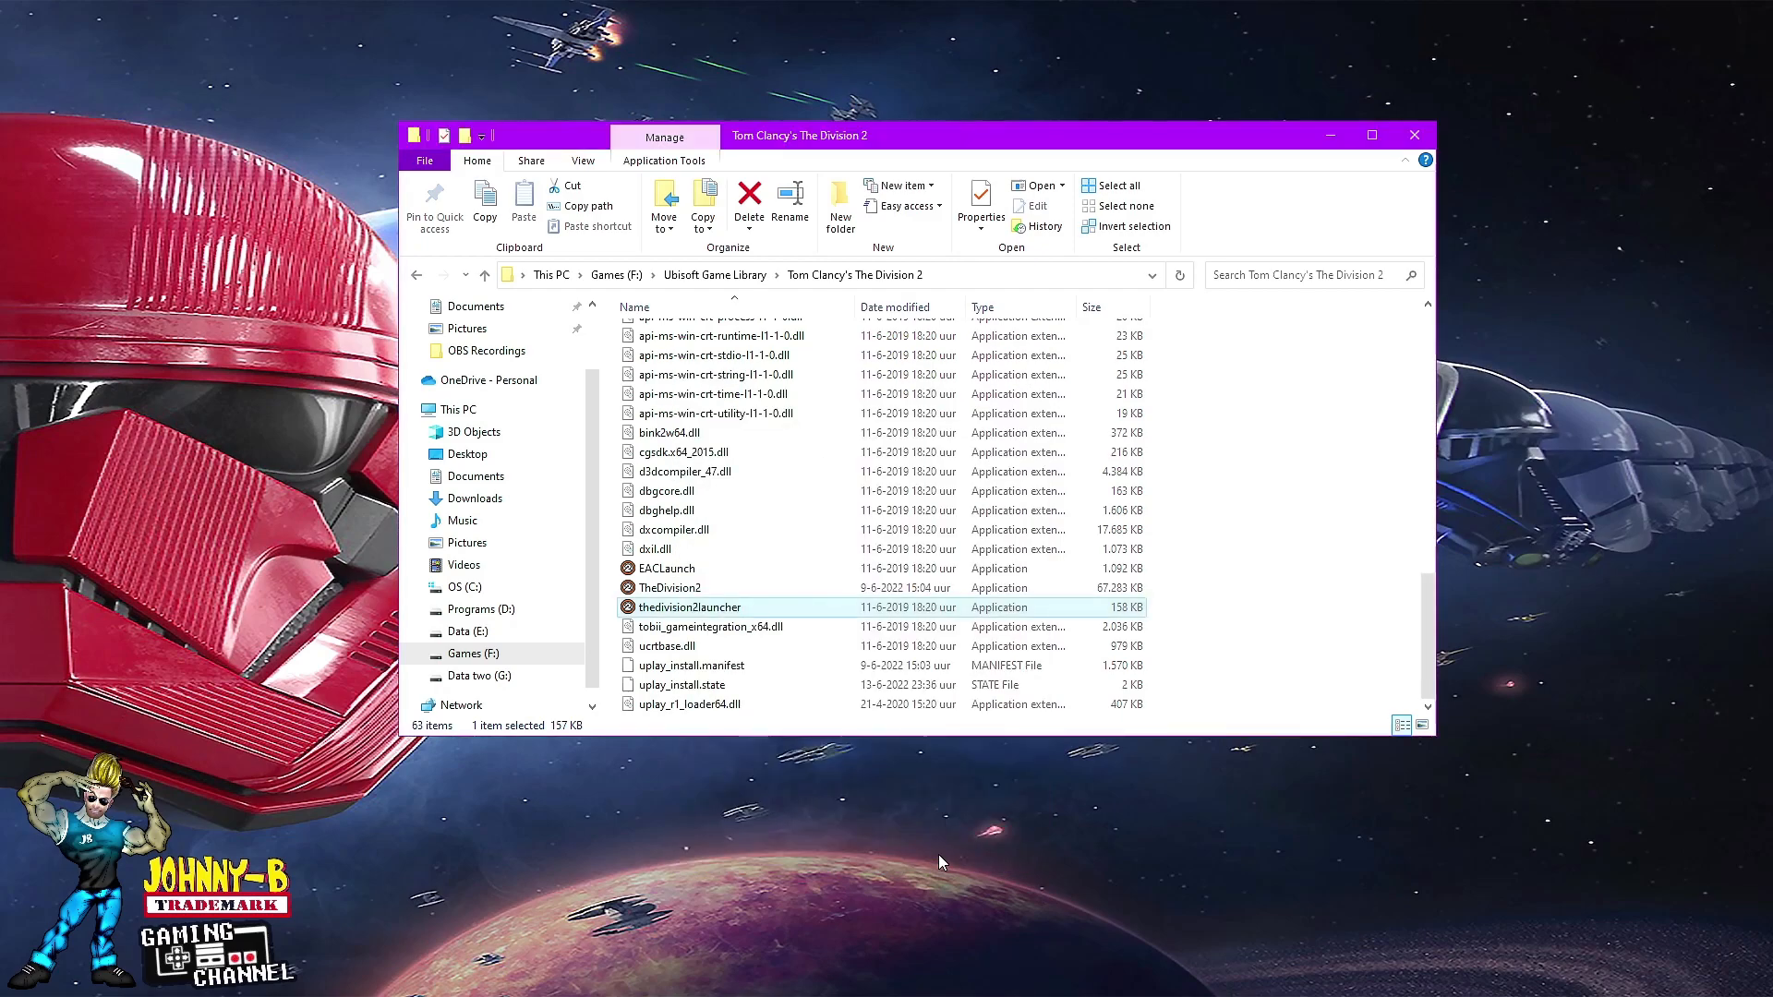
- Examine the compatibility options of the TheDivision2 application and open its high DPI settings
{"action": "key", "text": "Up"}
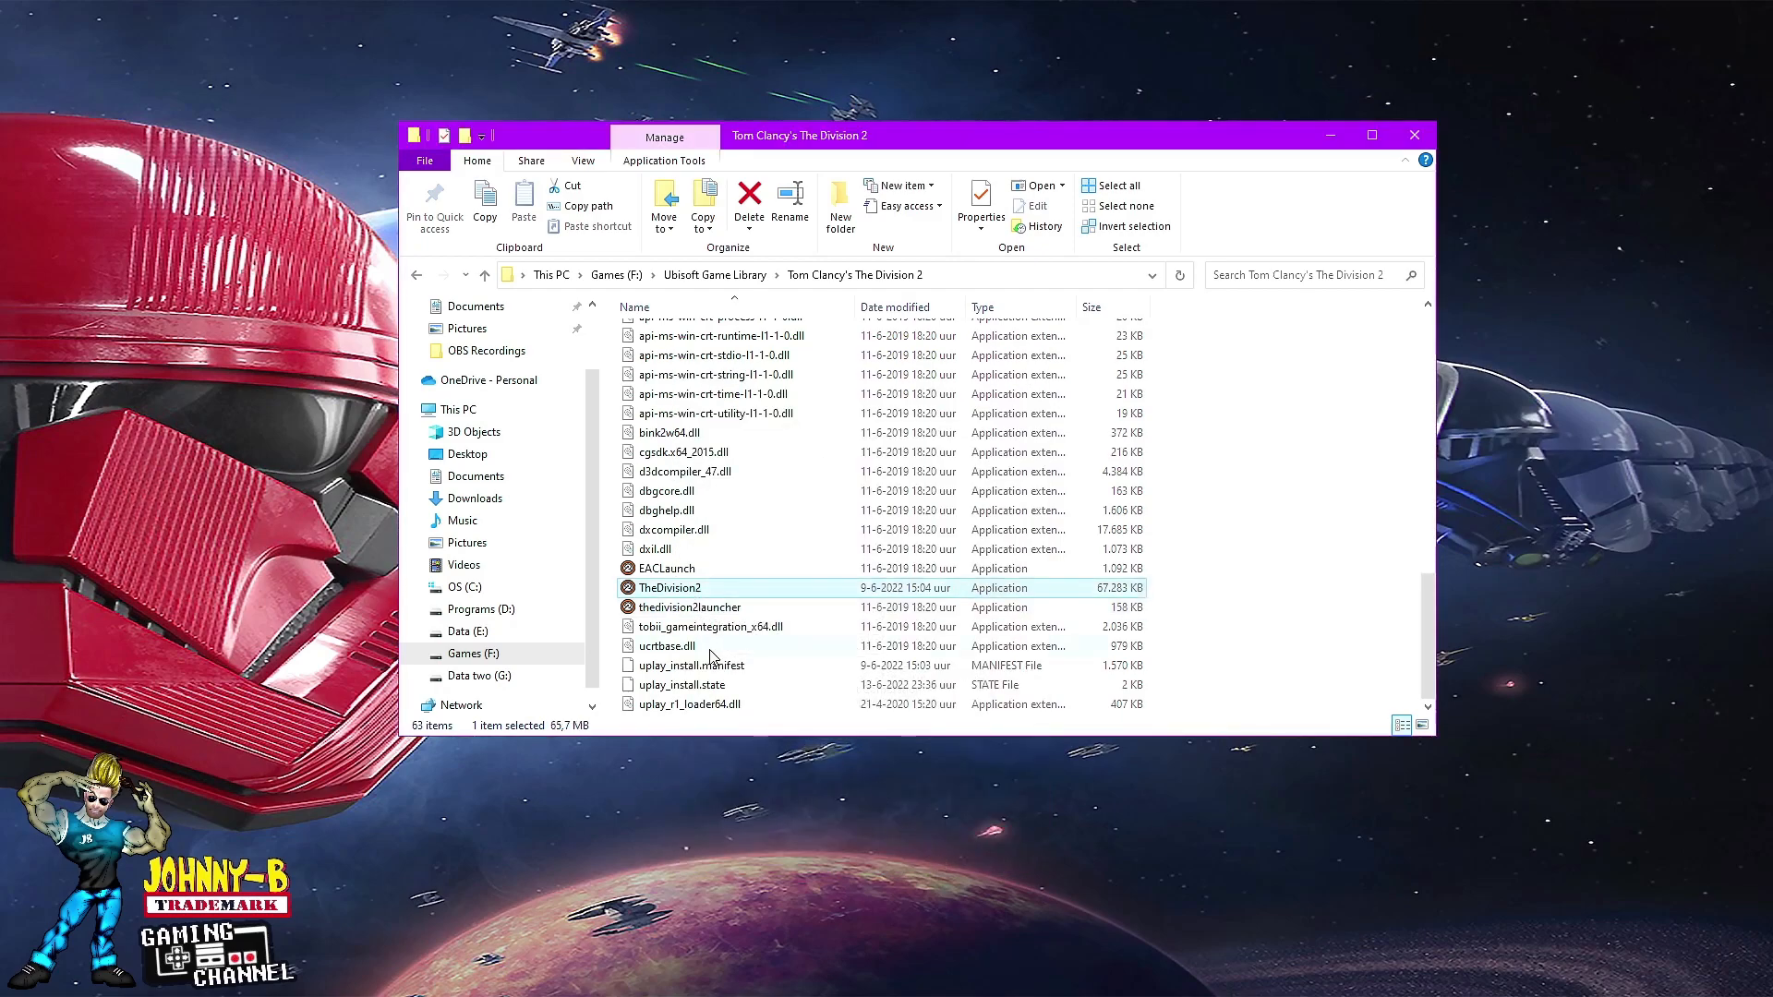
{"action": "right_click", "coordinate": [683, 591]}
{"action": "left_click", "coordinate": [728, 577]}
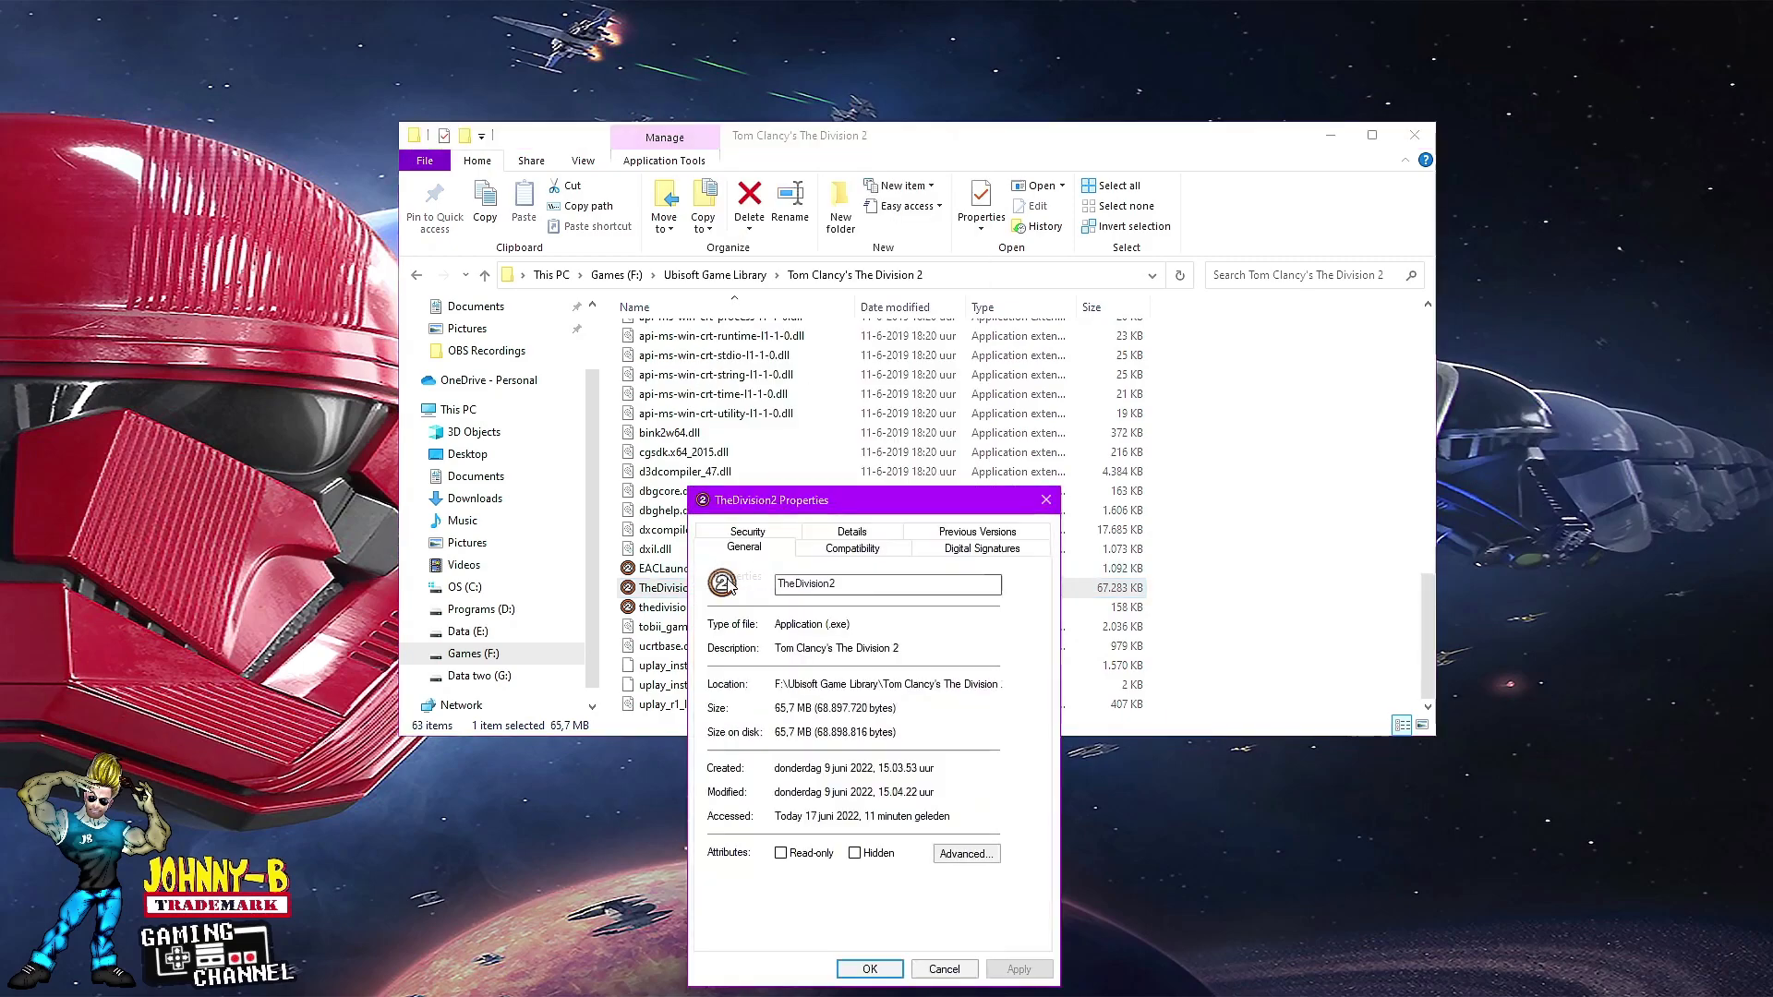
{"action": "left_click_drag", "start_coordinate": [835, 498], "coordinate": [791, 336]}
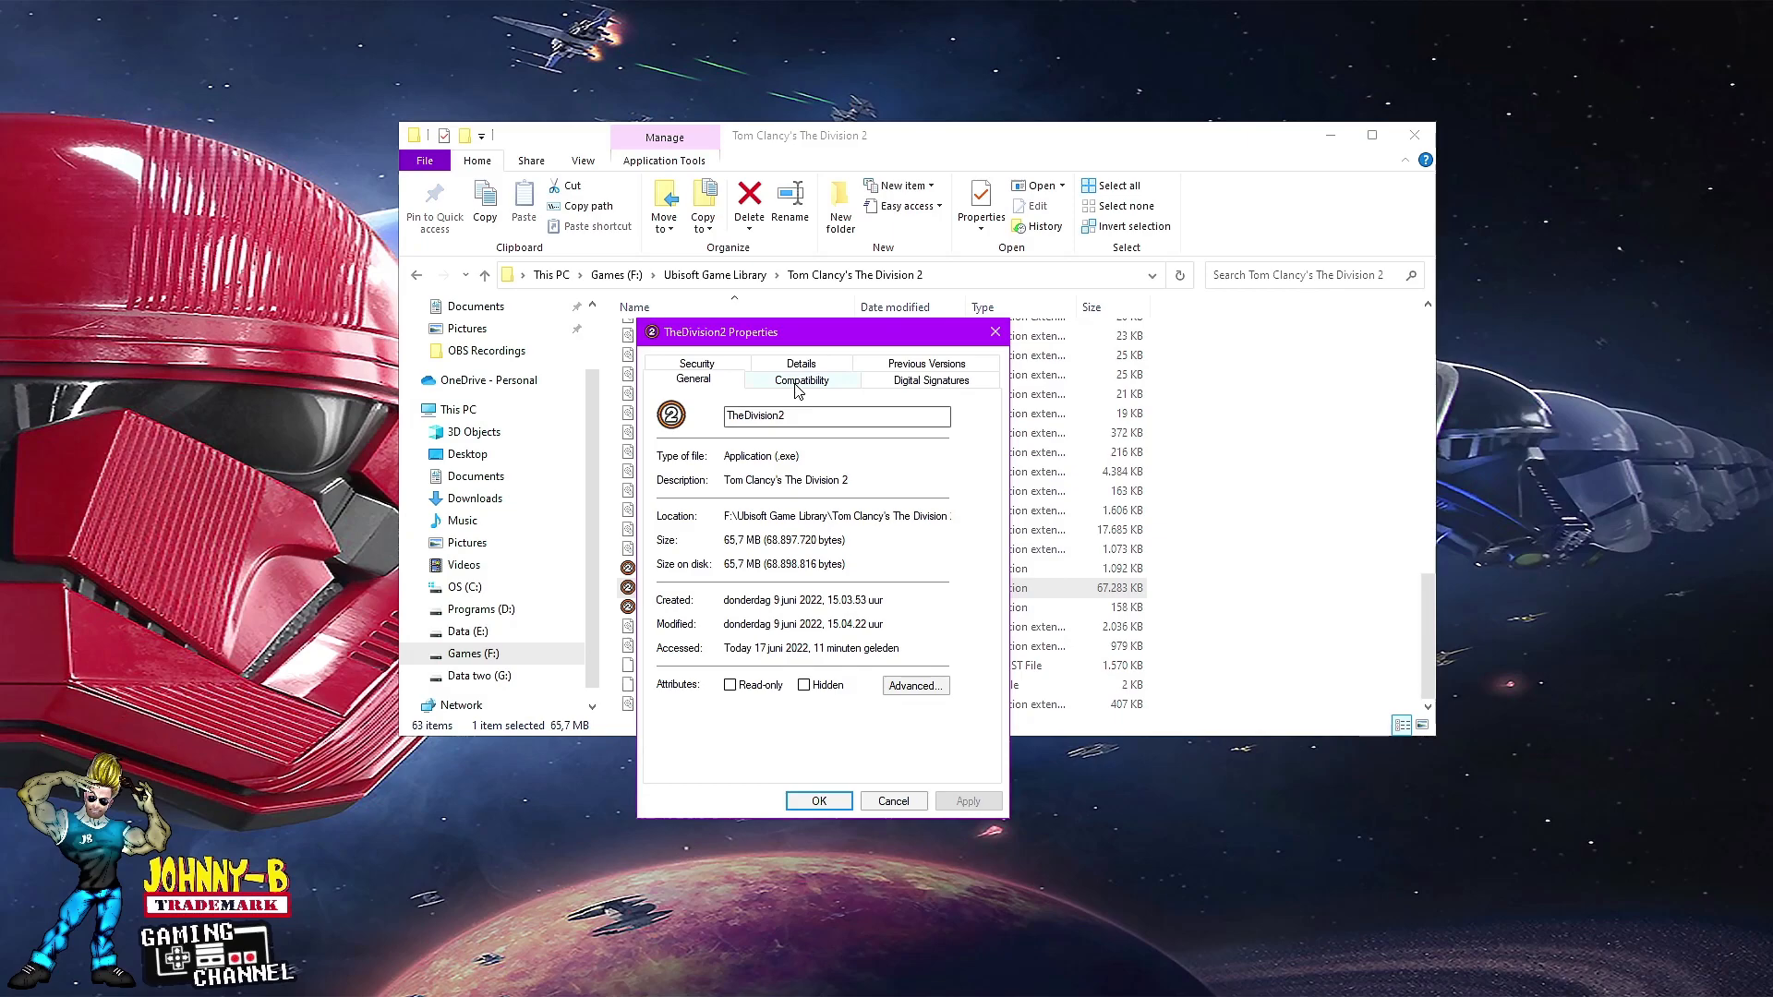
{"action": "left_click", "coordinate": [800, 383]}
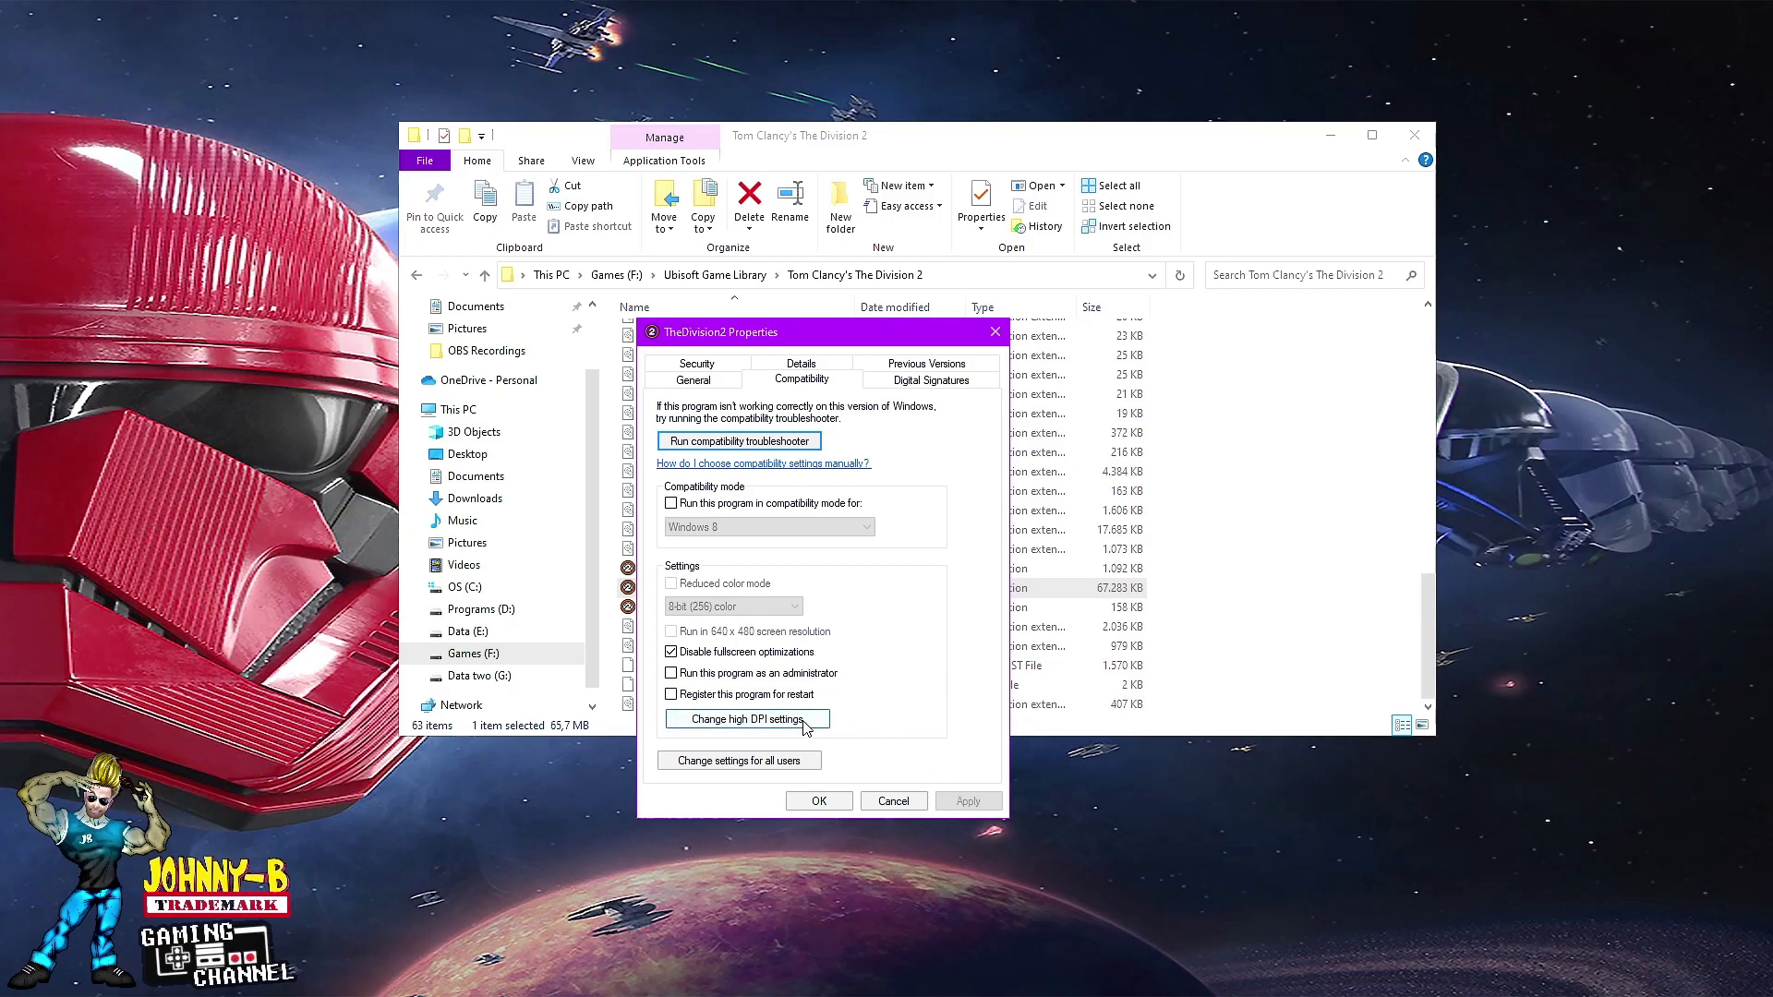
{"action": "left_click", "coordinate": [768, 720]}
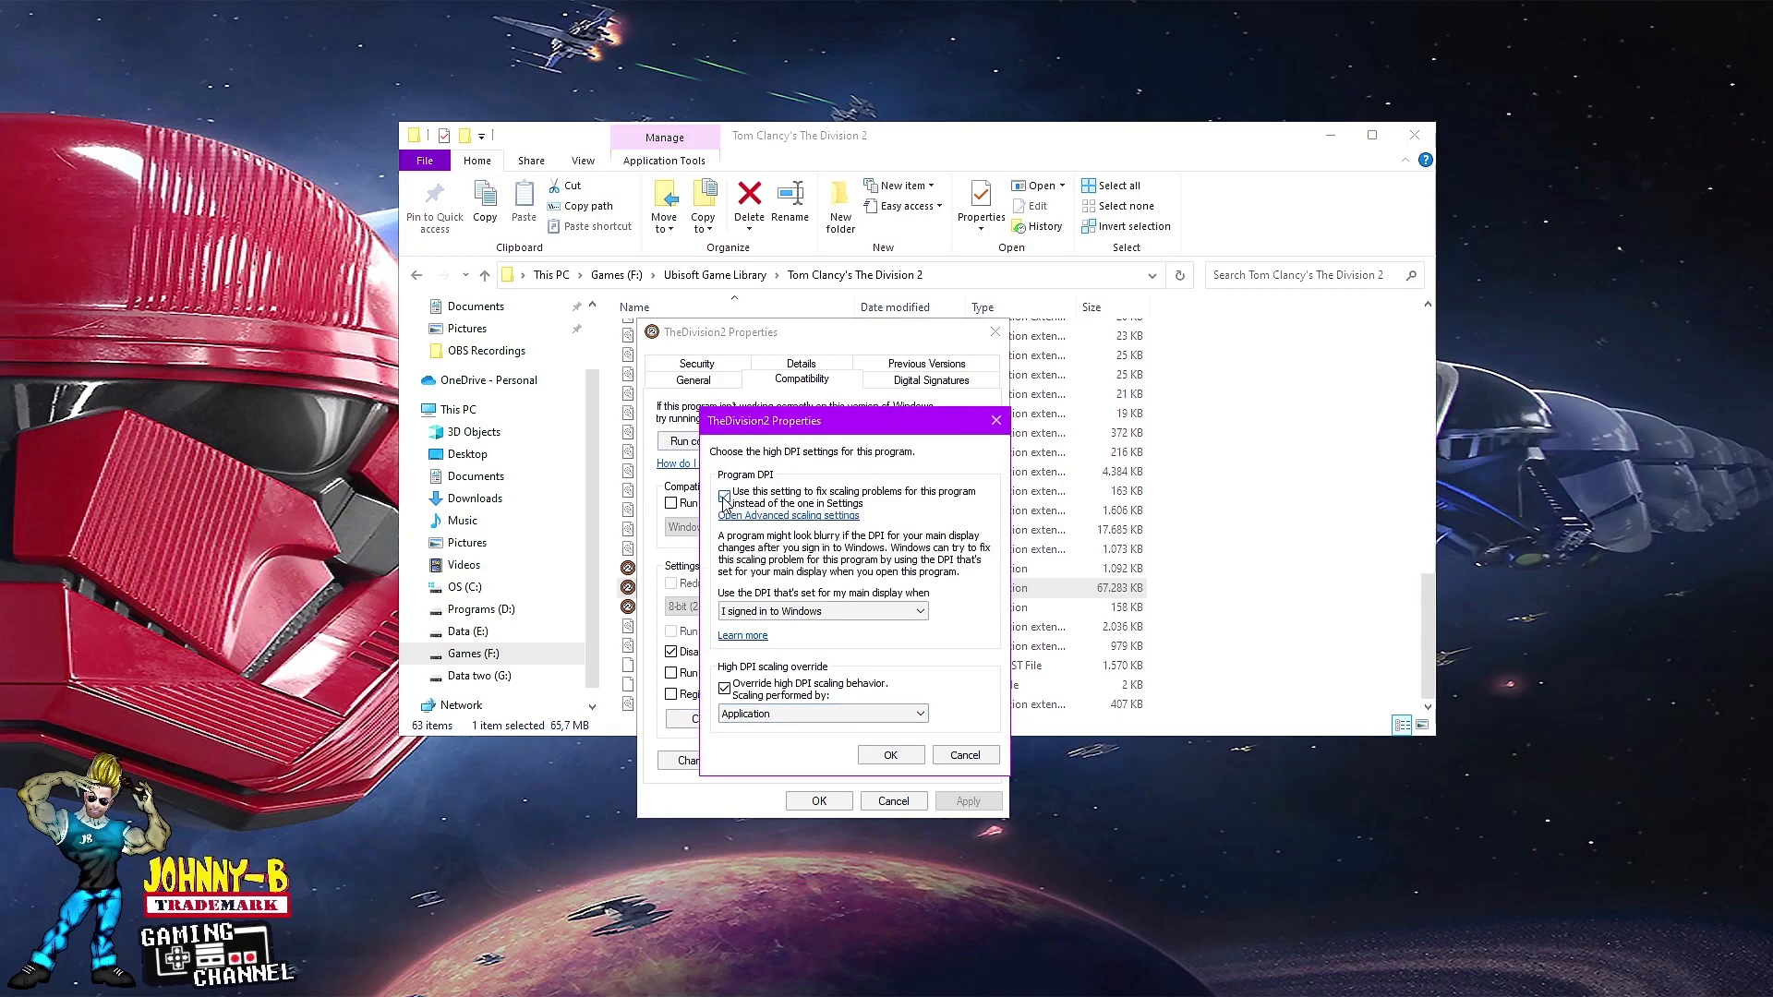
- Review TheDivision2's Program DPI and high DPI scaling override choices, accept both properties dialogs as set, and close File Explorer
{"action": "left_click", "coordinate": [748, 497]}
{"action": "left_click", "coordinate": [815, 611]}
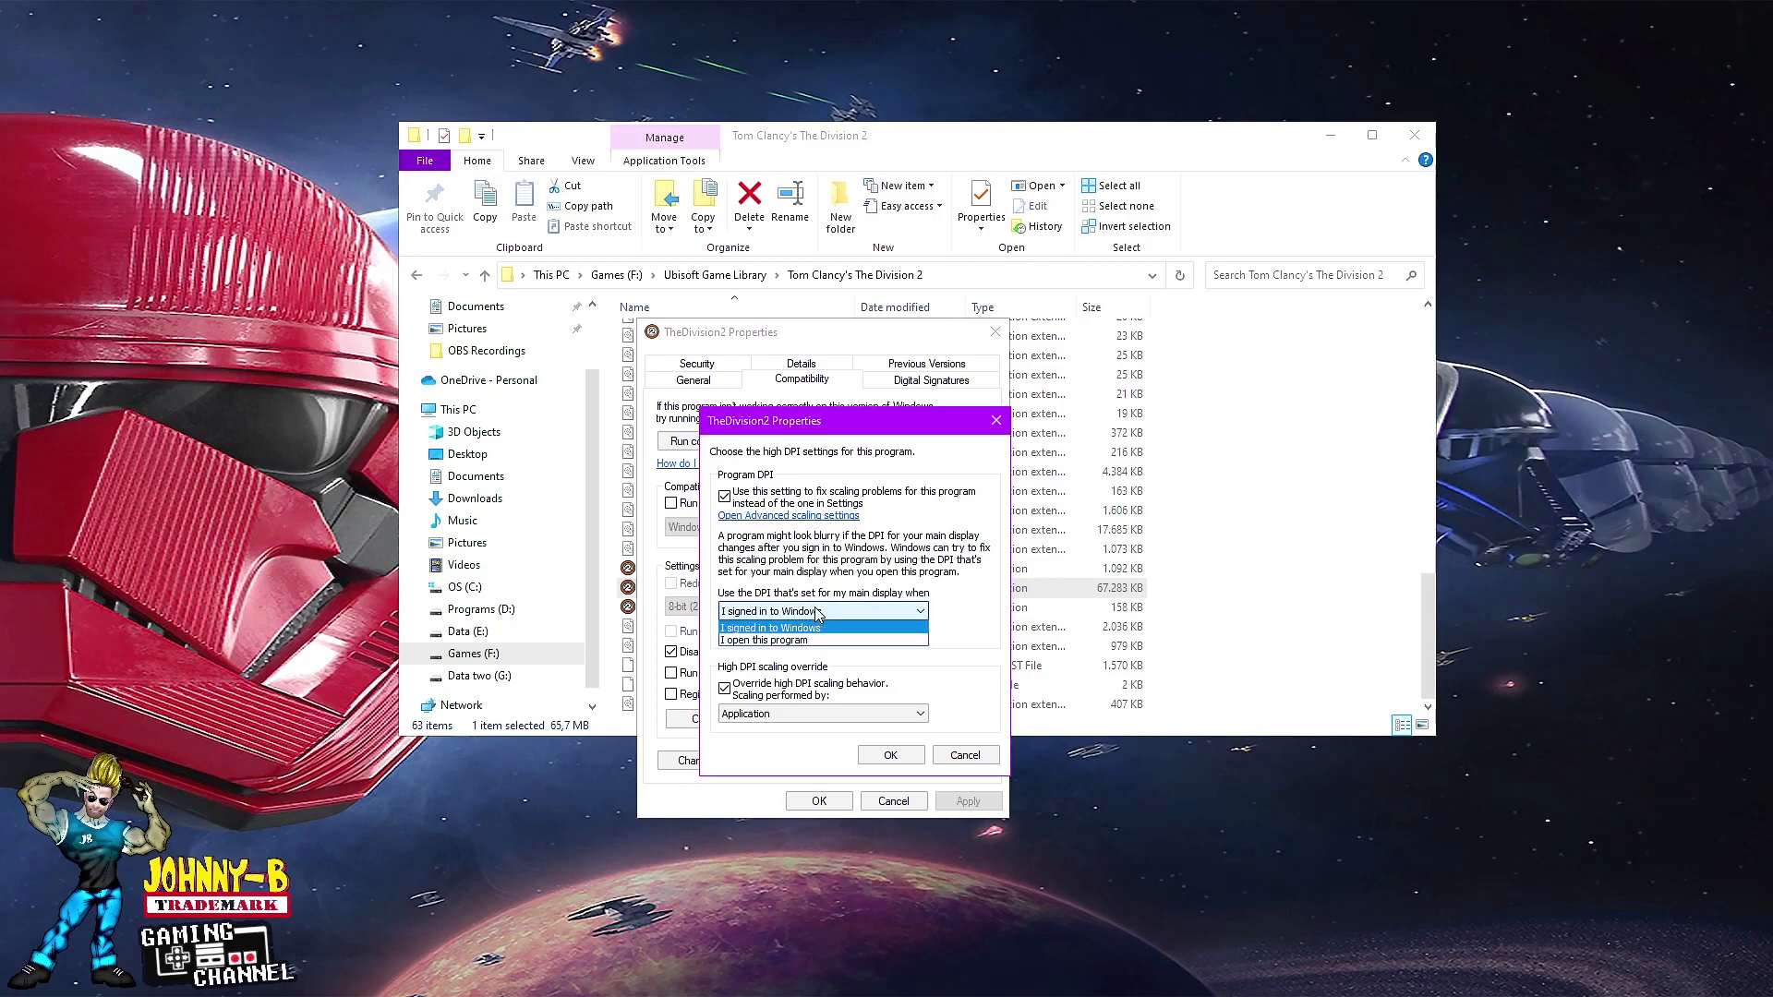
{"action": "left_click", "coordinate": [942, 621]}
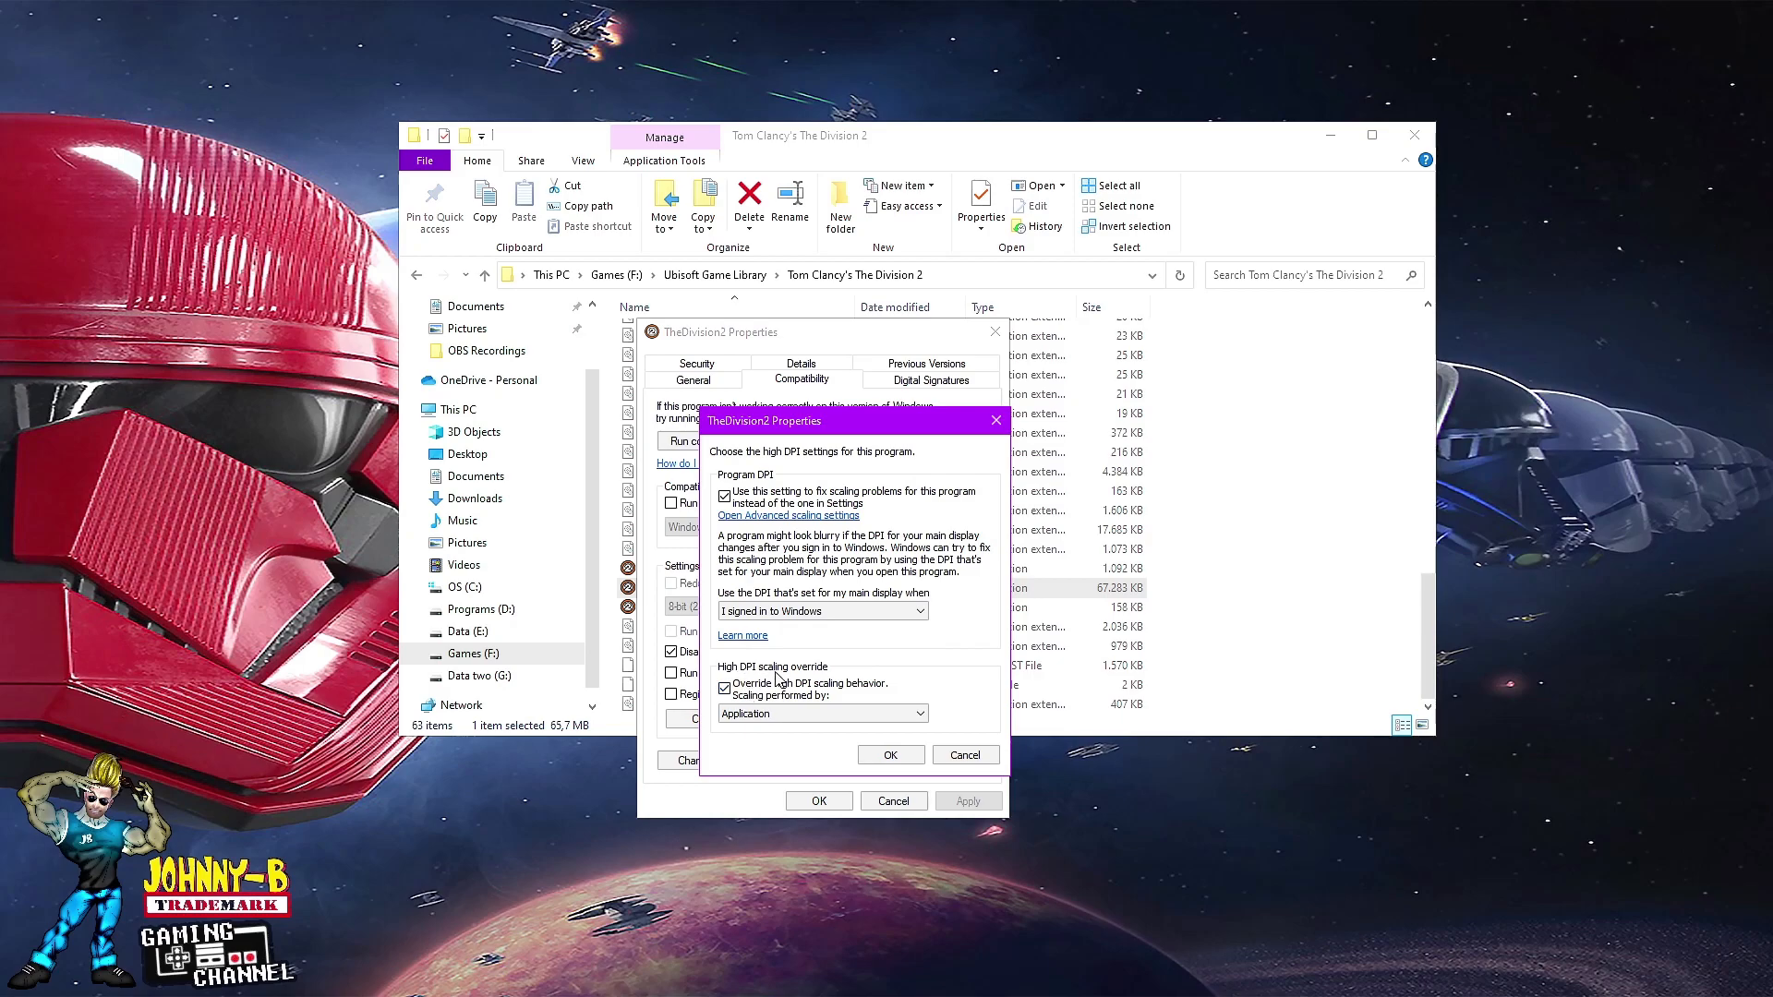
{"action": "left_click", "coordinate": [818, 714]}
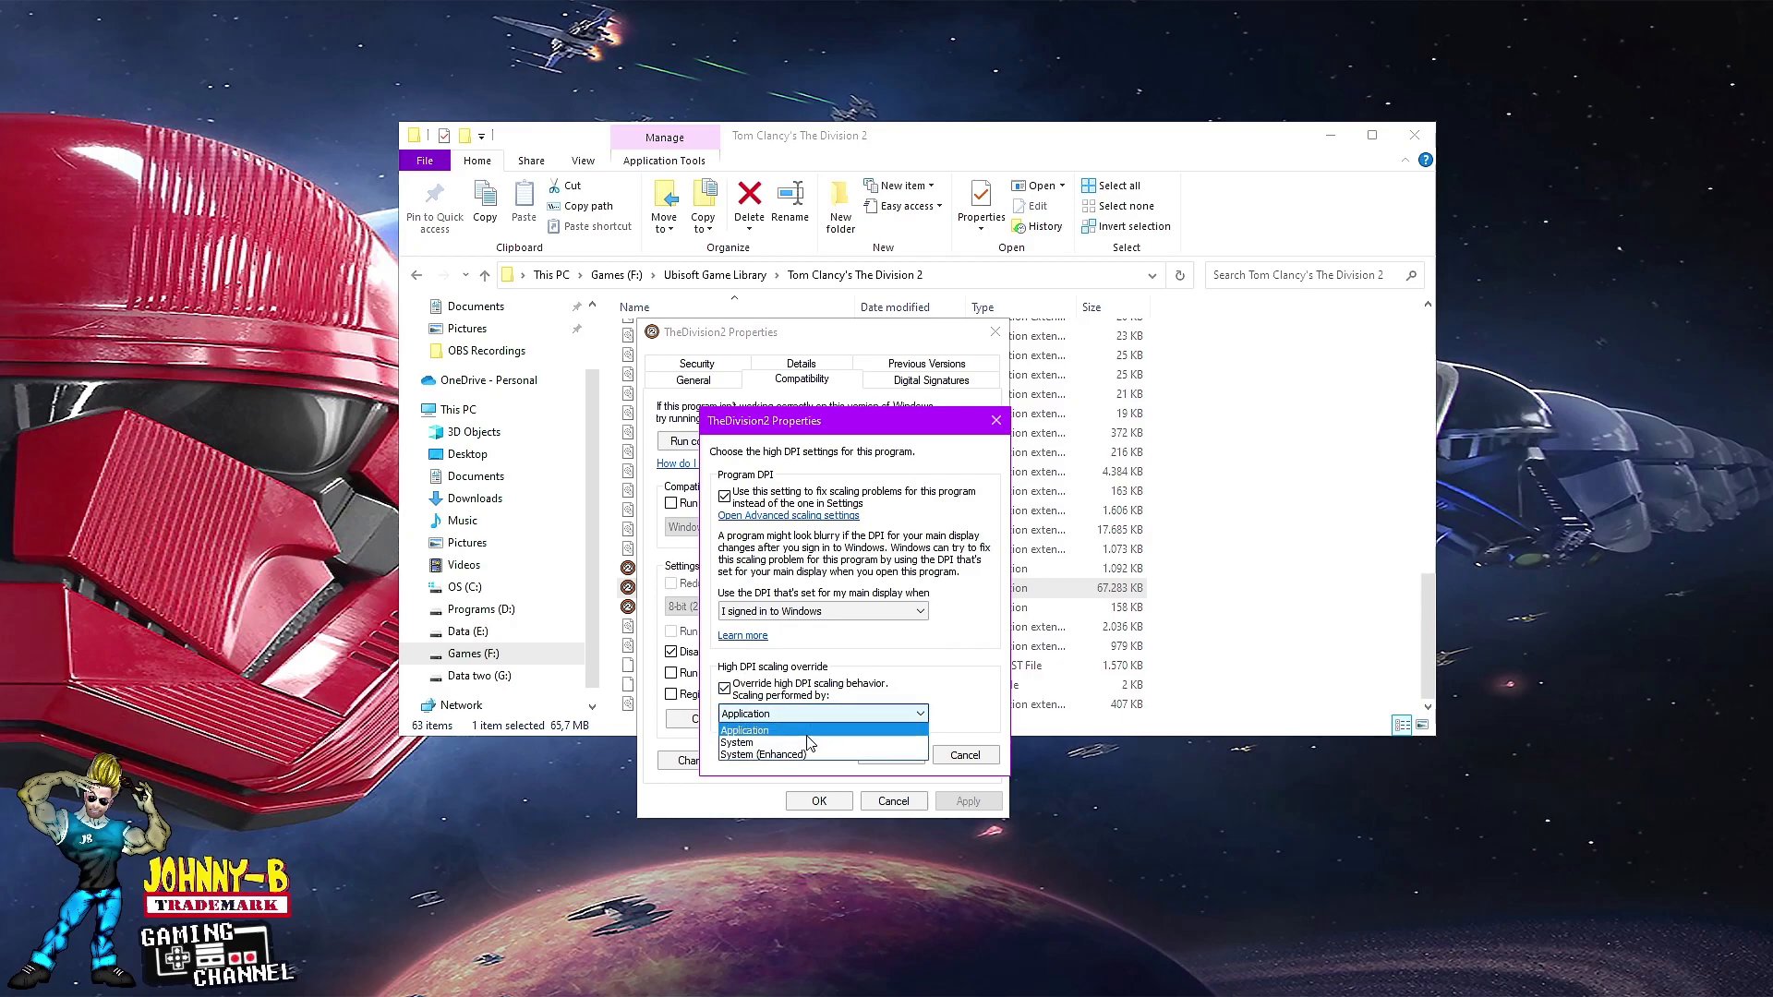
{"action": "left_click", "coordinate": [951, 688]}
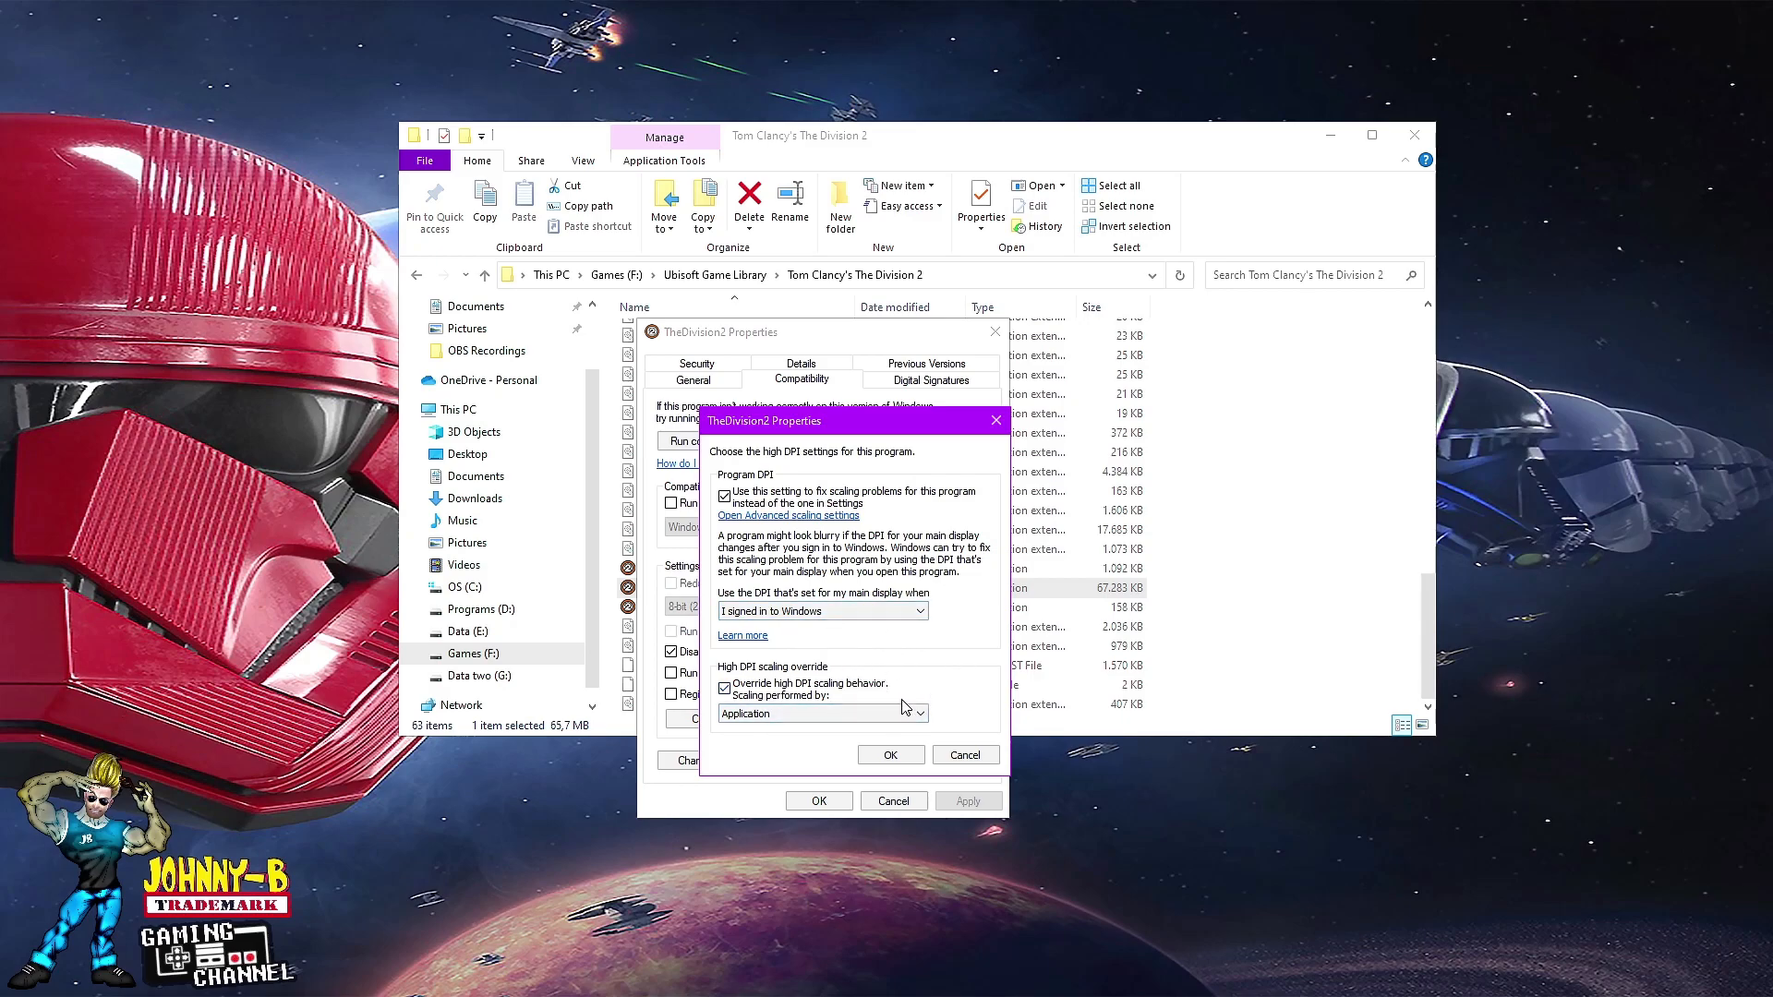
{"action": "left_click", "coordinate": [897, 757]}
{"action": "left_click", "coordinate": [820, 801]}
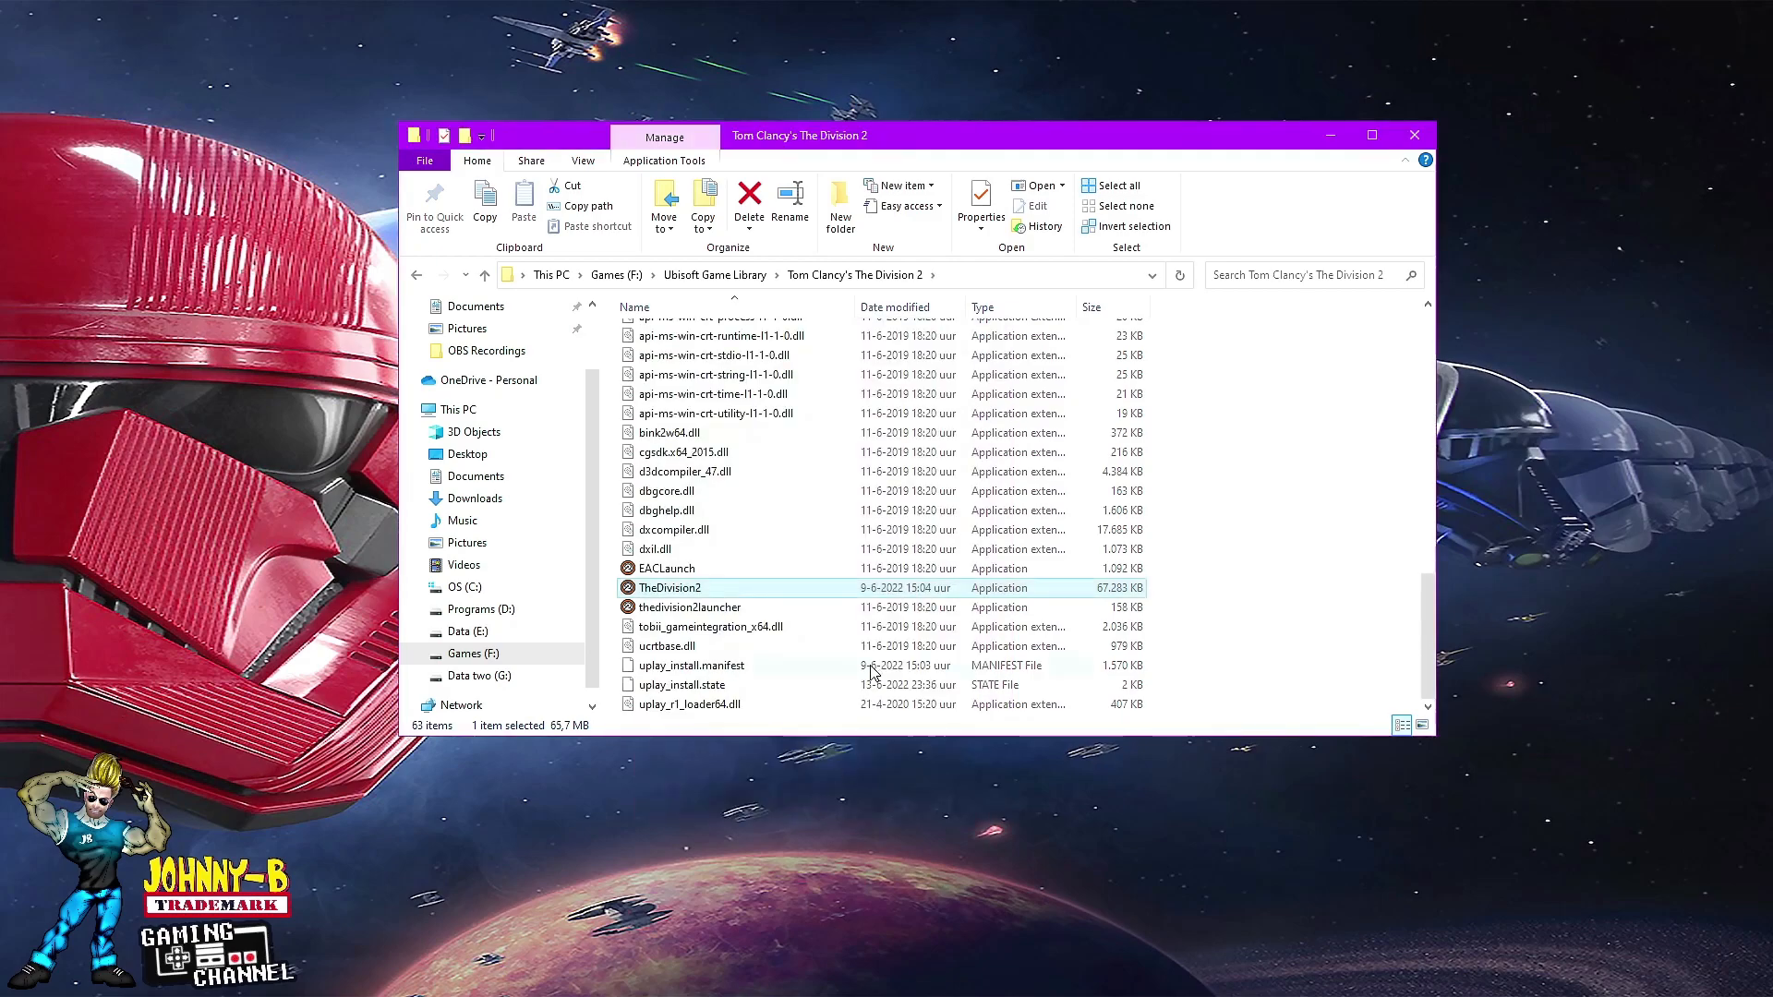
{"action": "left_click", "coordinate": [1413, 138]}
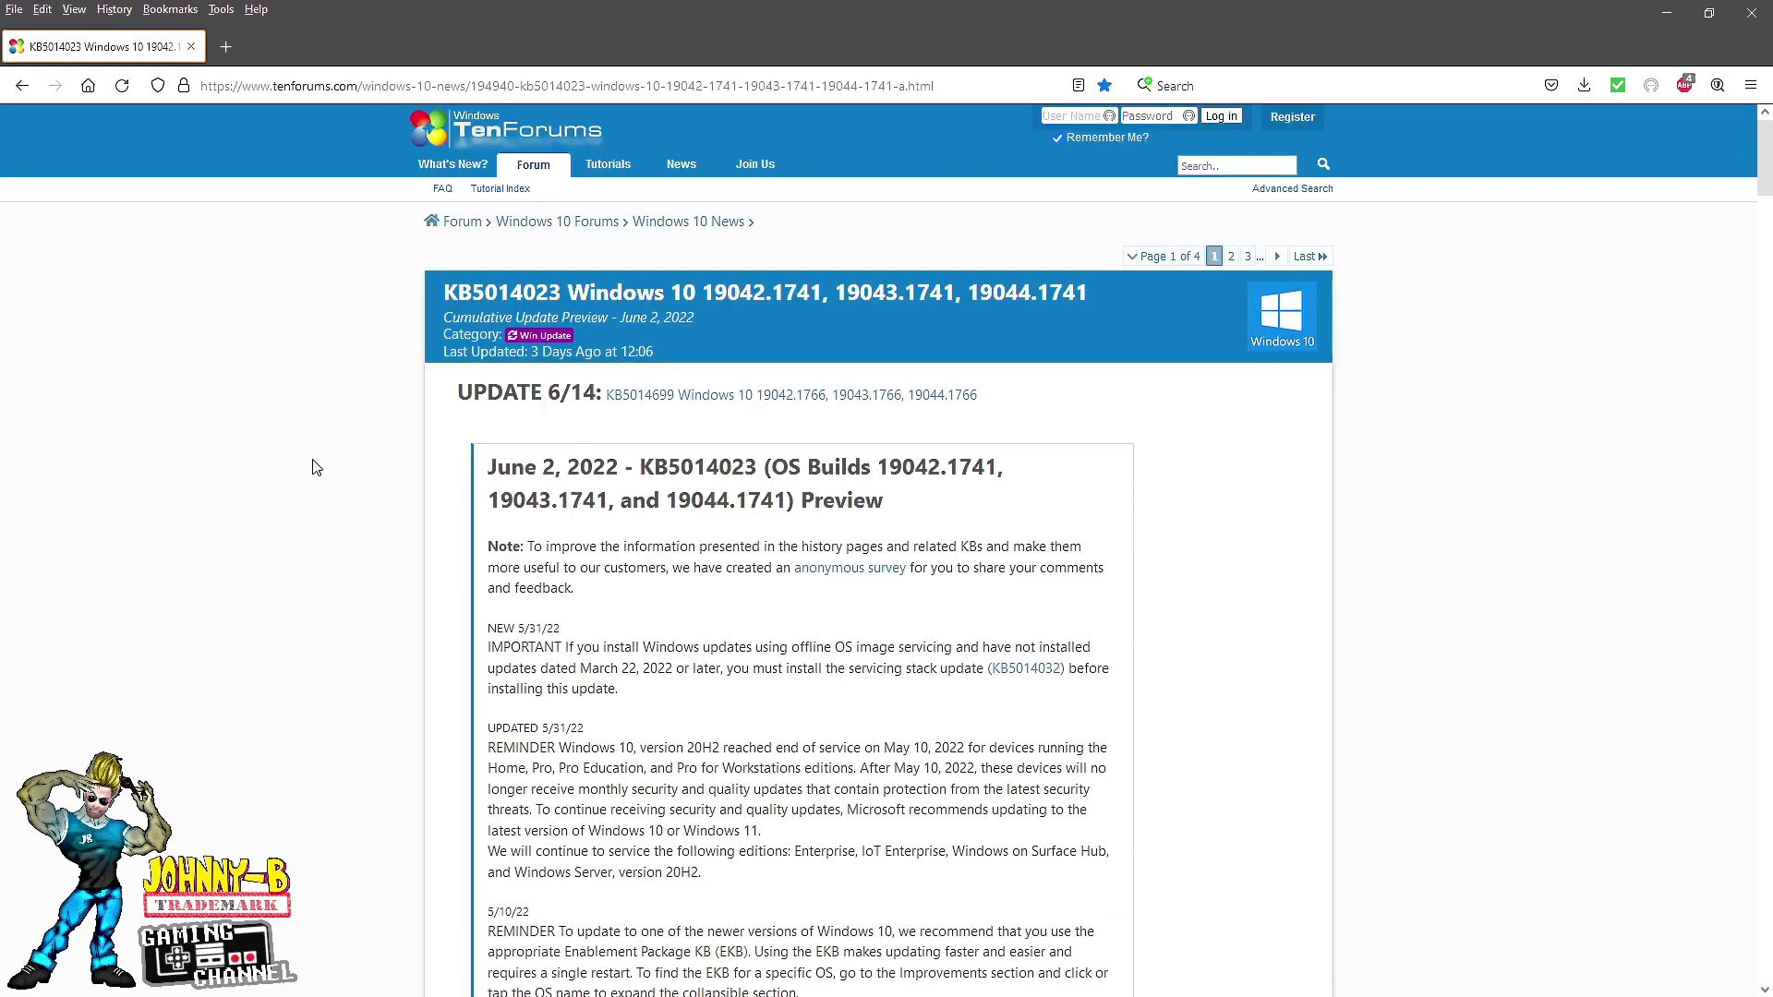
- In the browser, read the TenForums article on Windows update KB5014023, from its title through the highlights and version 20H2 improvements
{"action": "left_click_drag", "start_coordinate": [459, 291], "coordinate": [560, 292]}
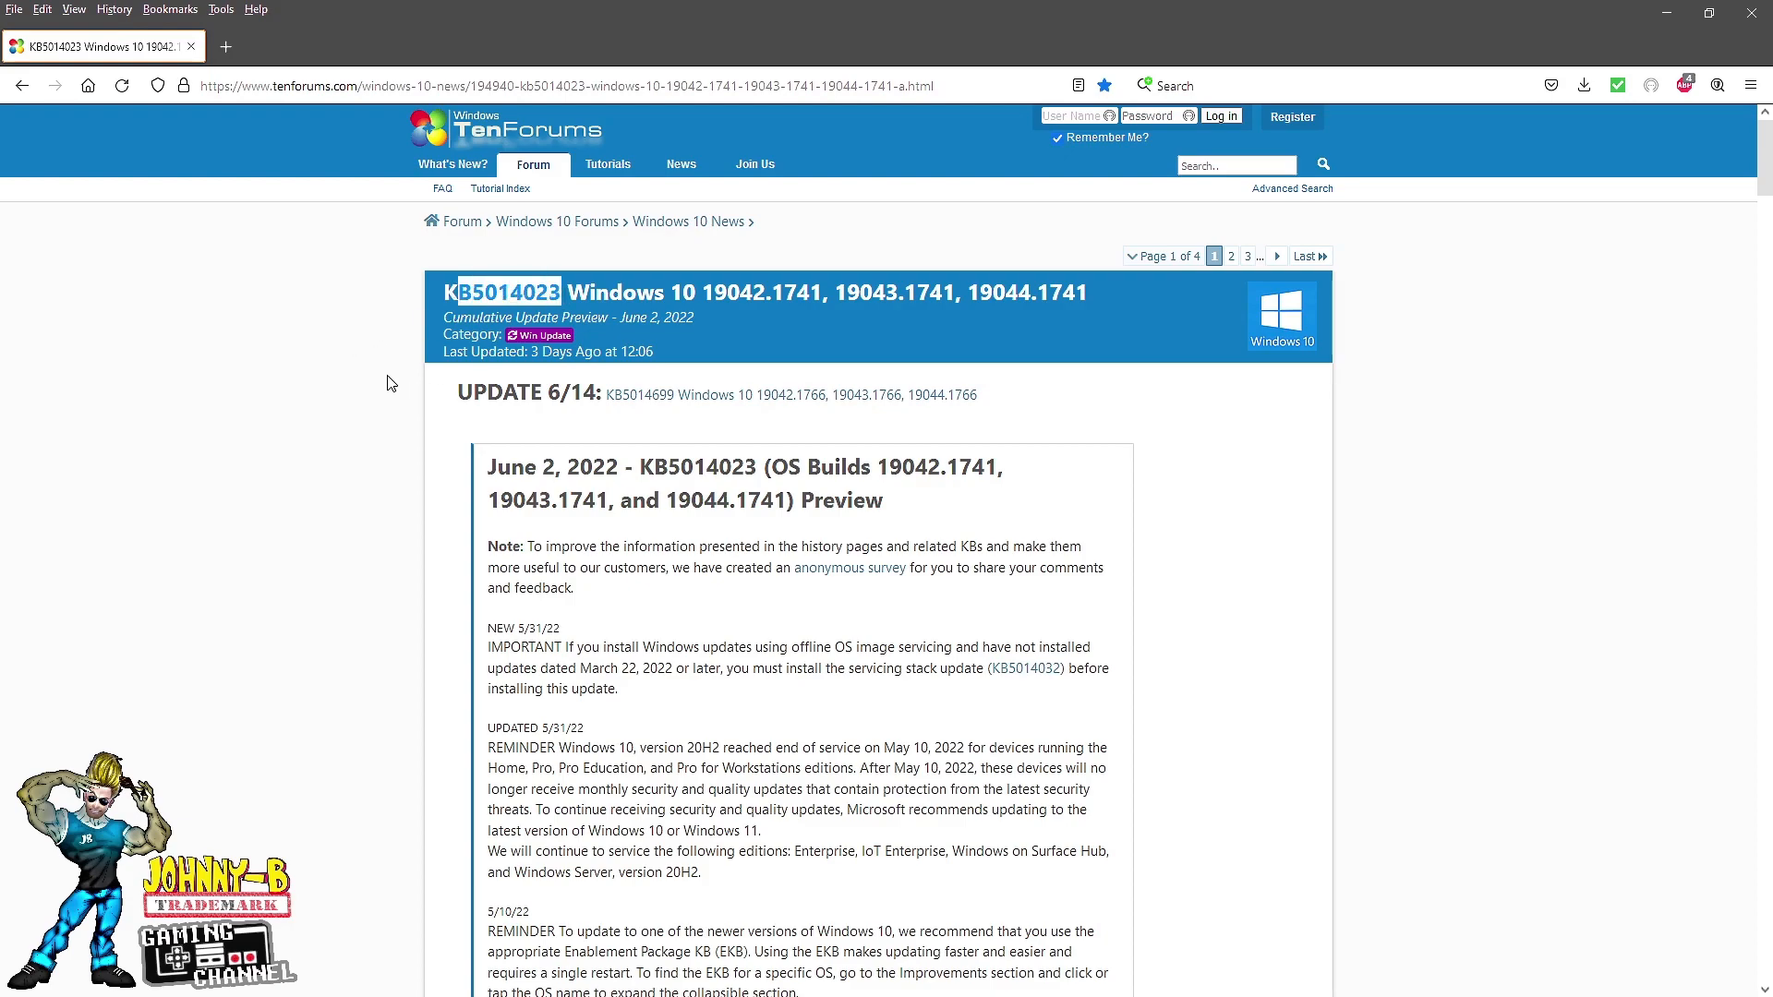
{"action": "left_click", "coordinate": [390, 383]}
{"action": "scroll", "coordinate": [390, 383], "scroll_direction": "down", "scroll_amount": 9}
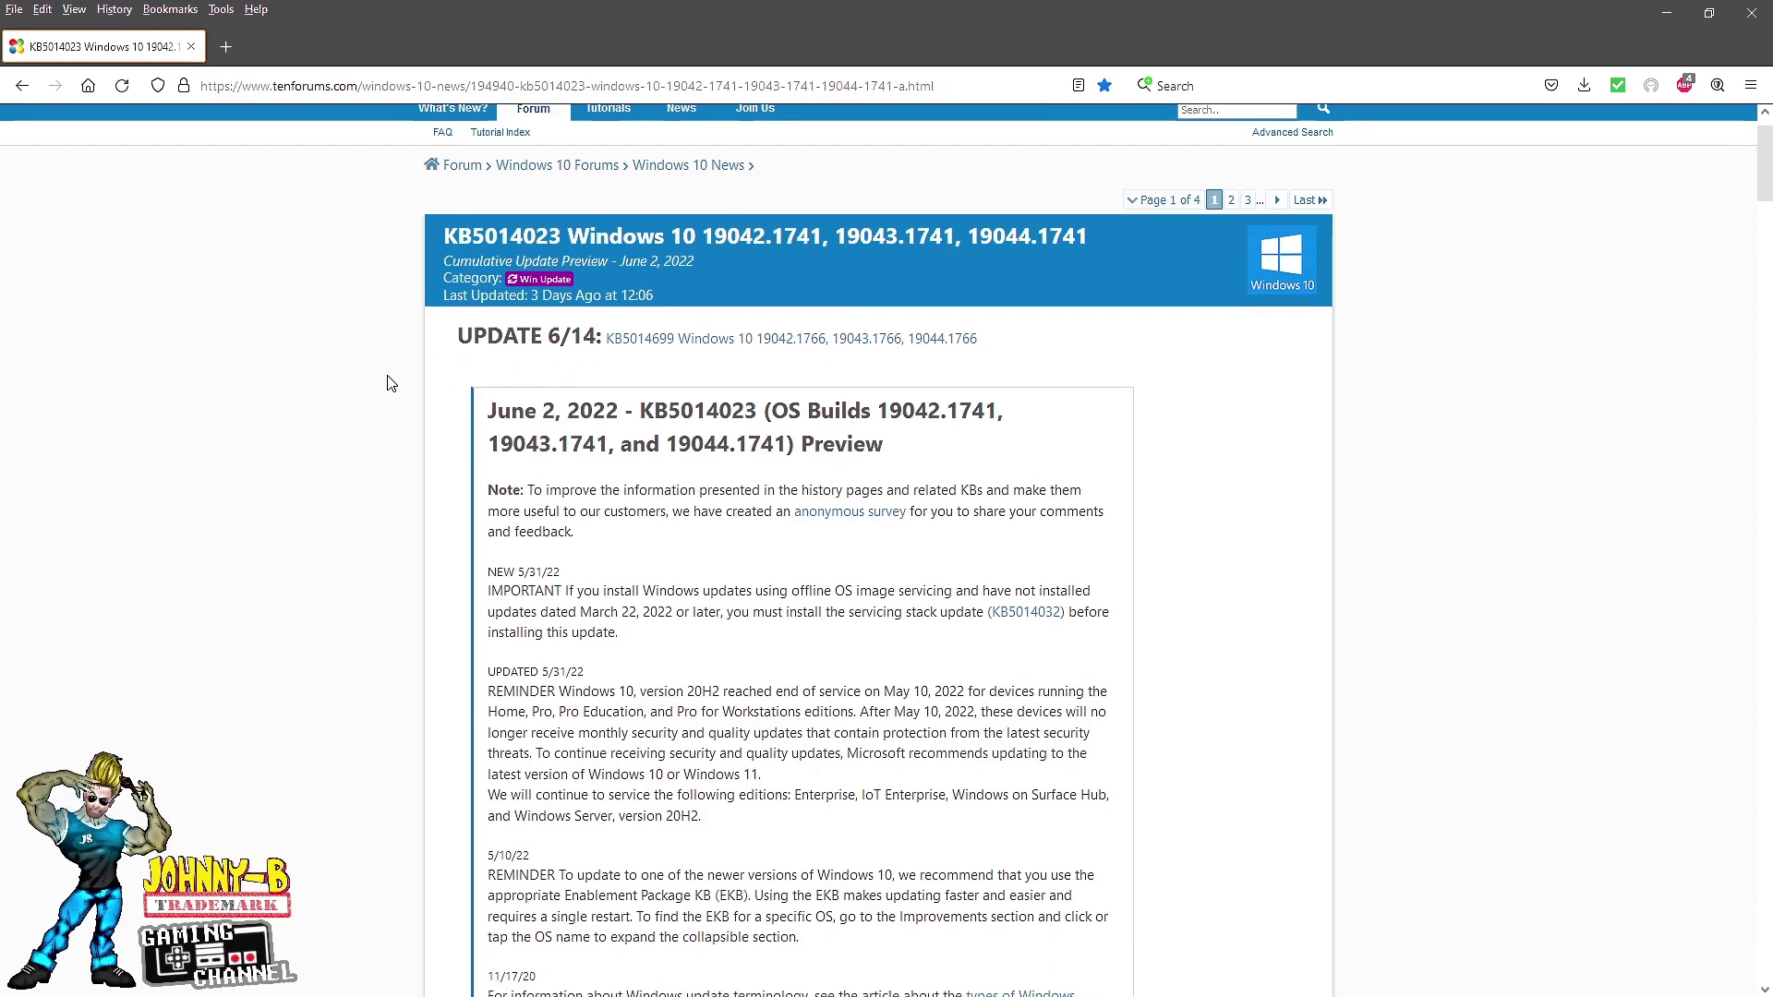
{"action": "scroll", "coordinate": [390, 383], "scroll_direction": "down", "scroll_amount": 4}
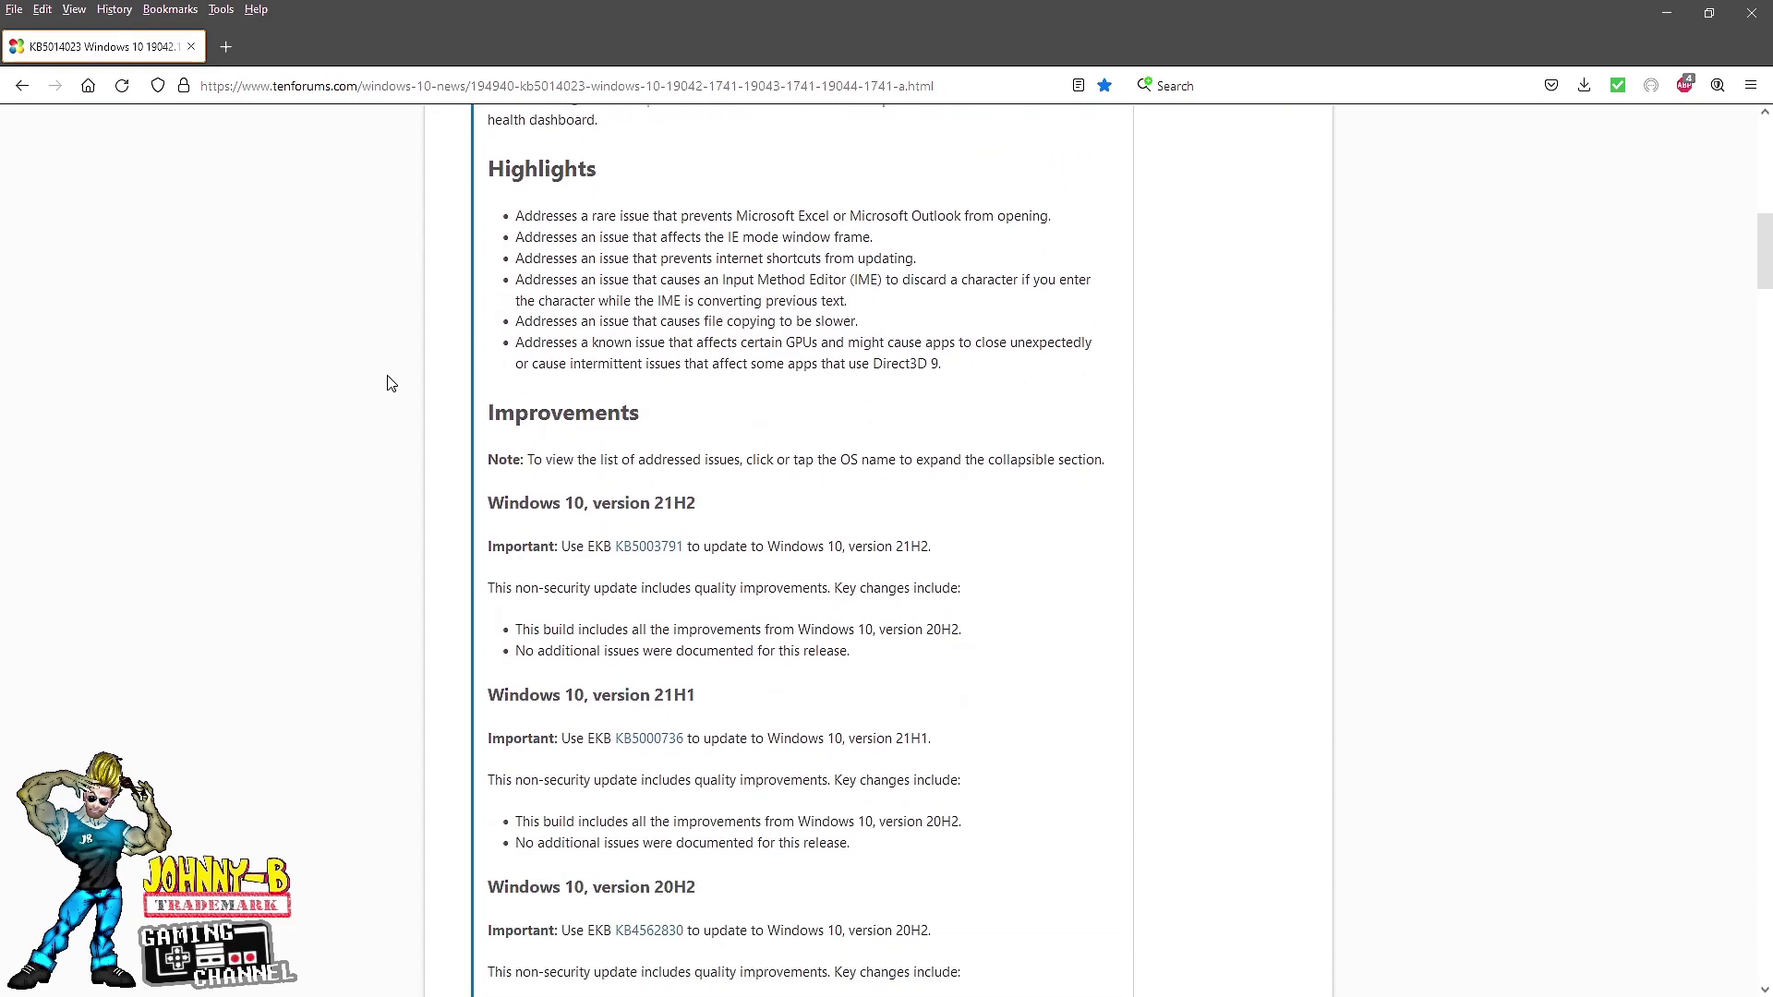
{"action": "scroll", "coordinate": [390, 383], "scroll_direction": "down", "scroll_amount": 6}
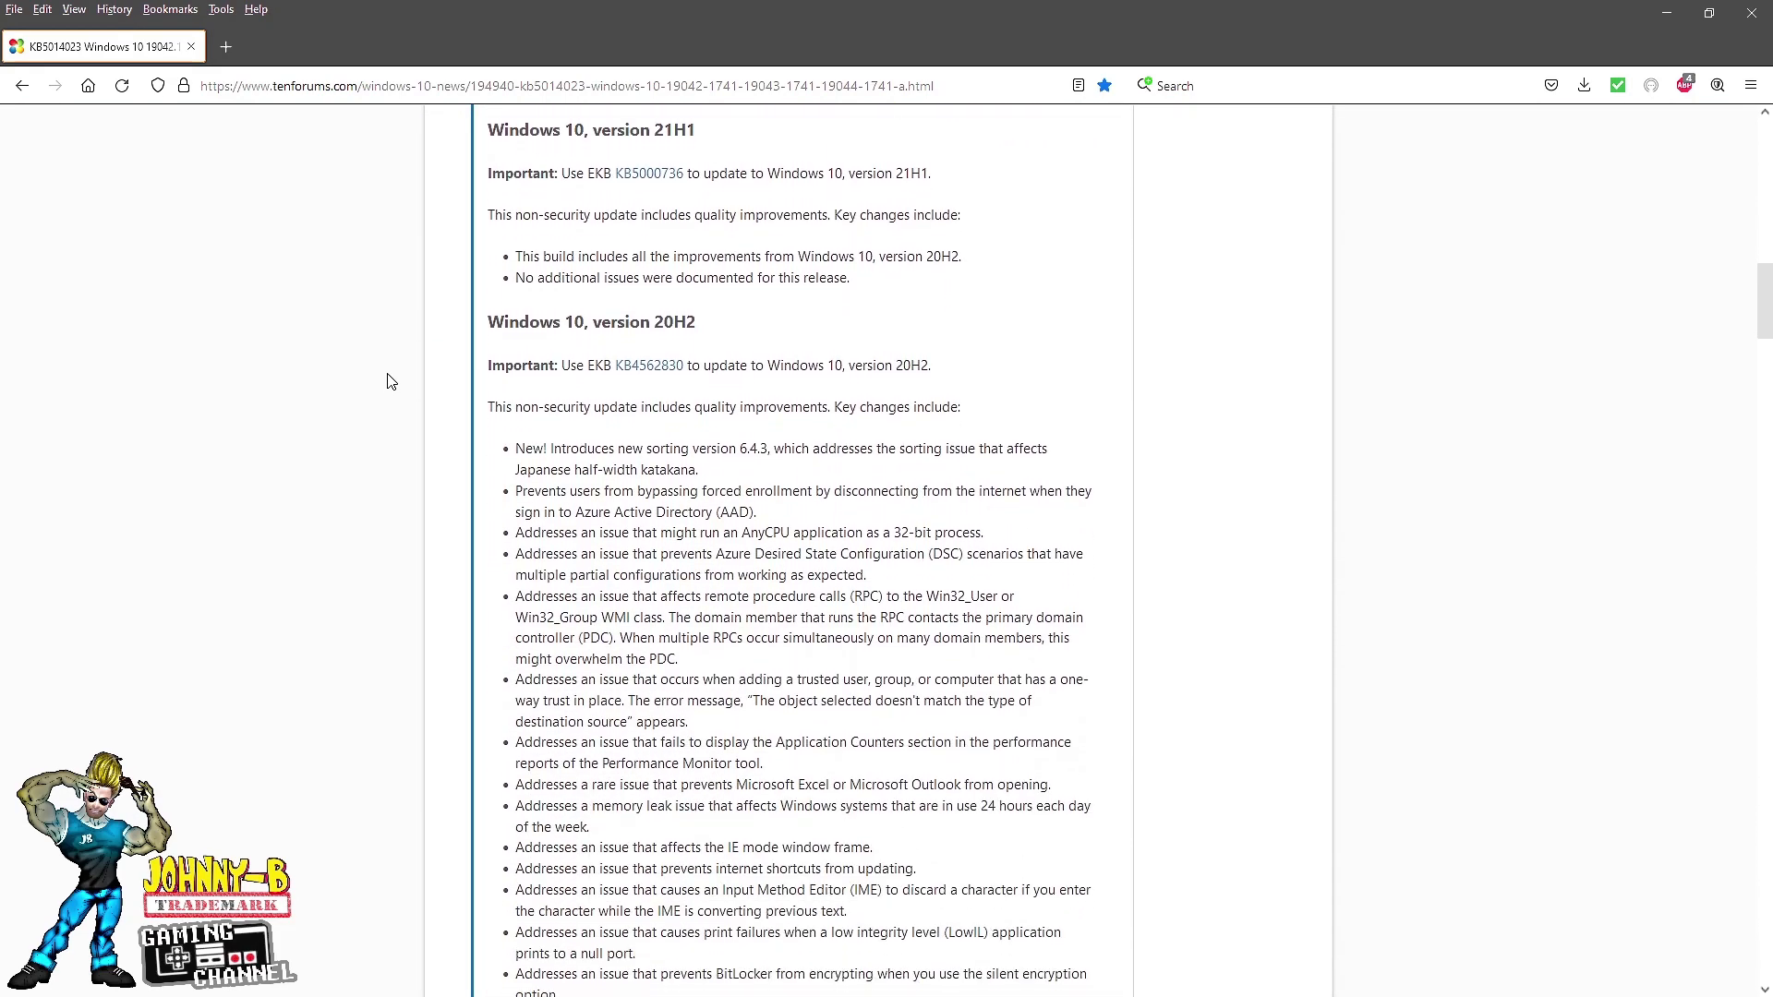
{"action": "scroll", "coordinate": [391, 381], "scroll_direction": "down", "scroll_amount": 4}
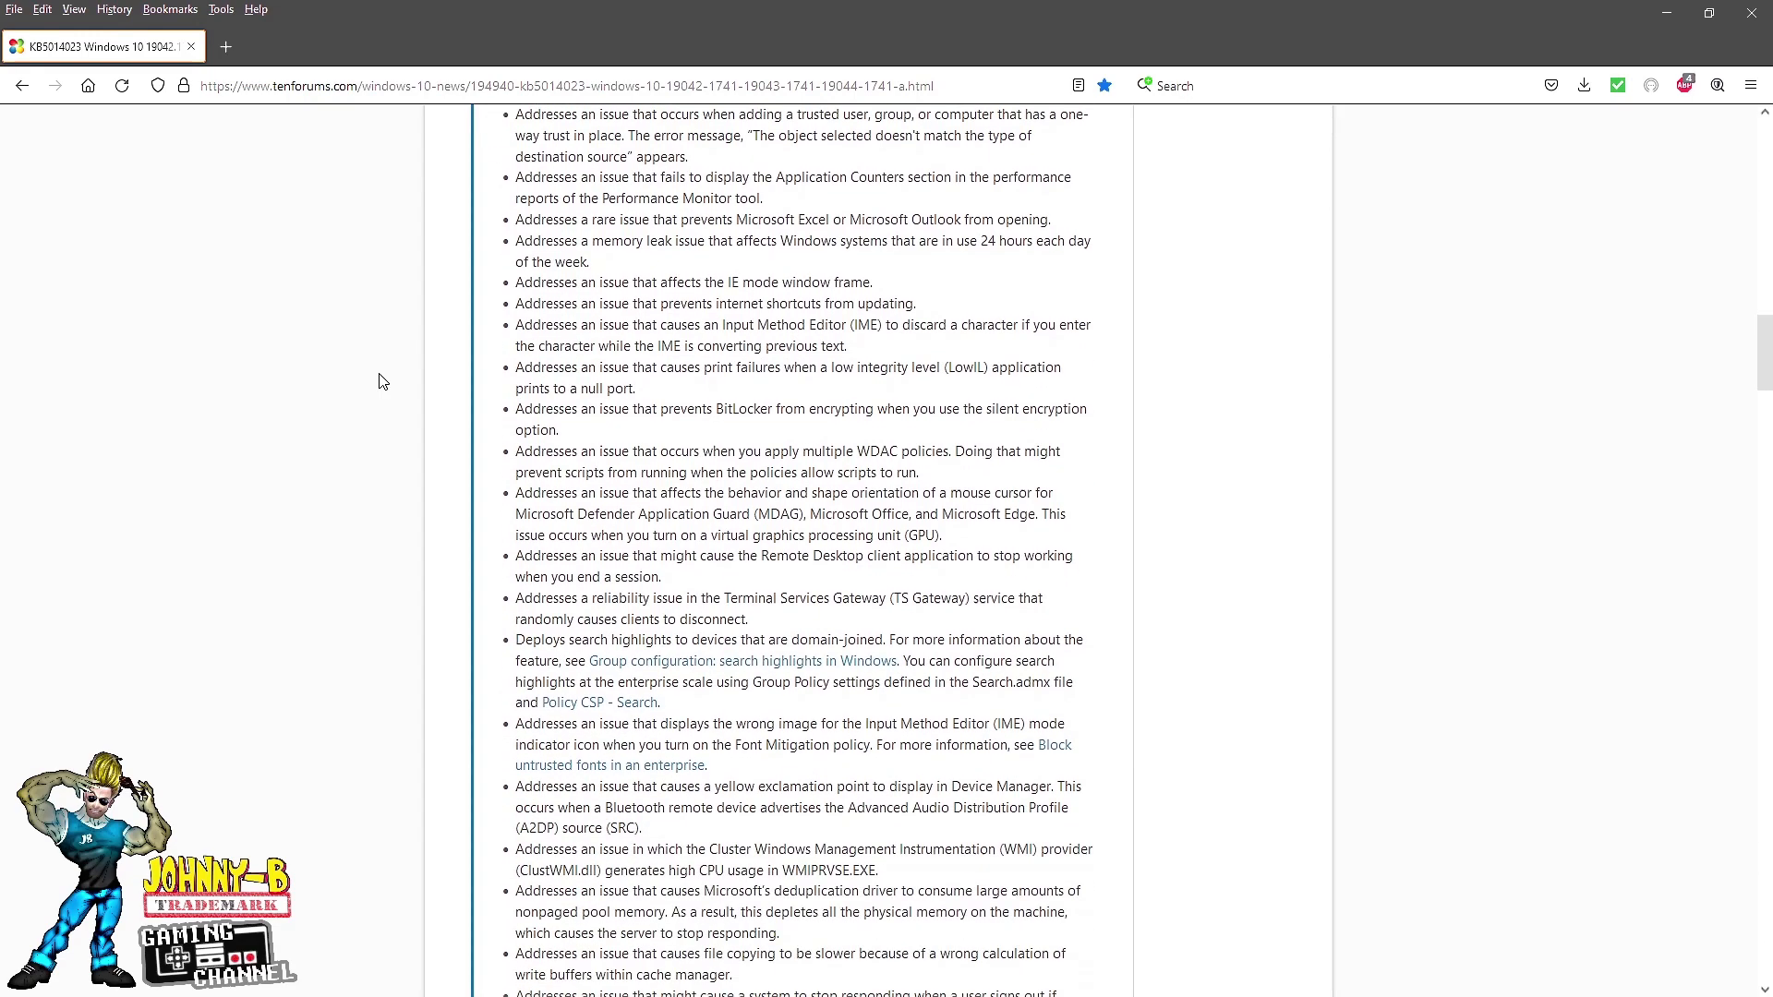
{"action": "scroll", "coordinate": [384, 382], "scroll_direction": "down", "scroll_amount": 1}
{"action": "scroll", "coordinate": [383, 382], "scroll_direction": "down", "scroll_amount": 4}
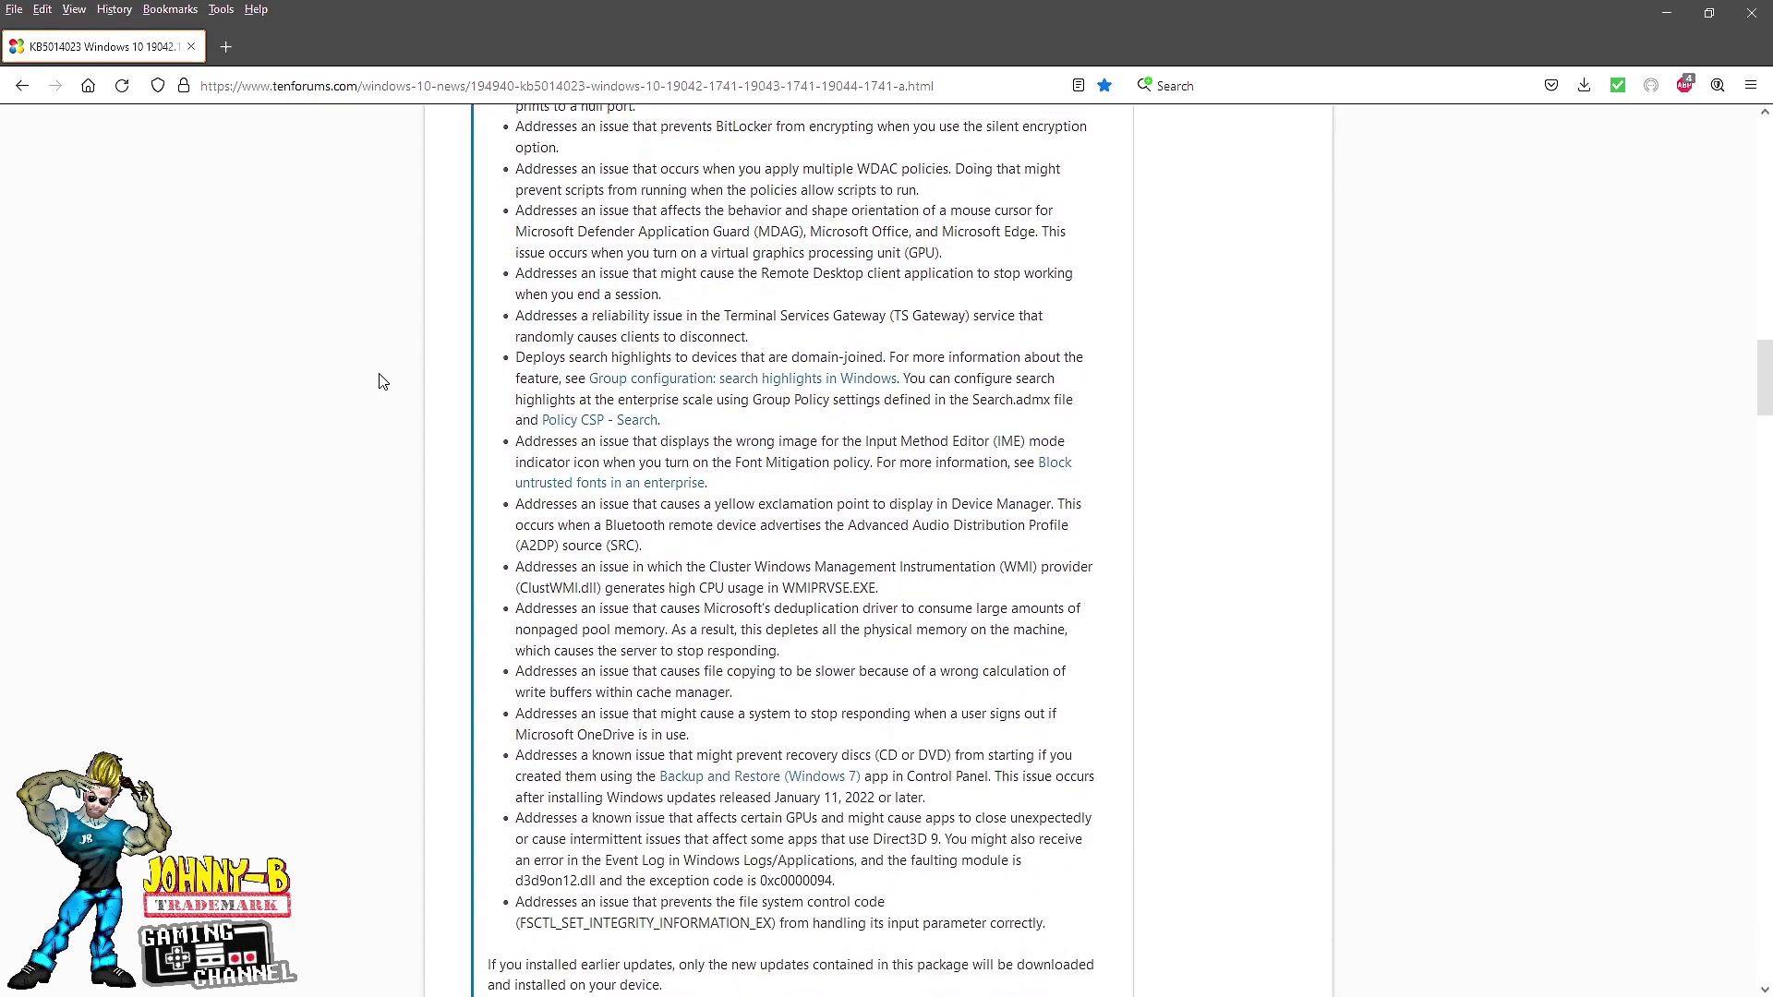
- Examine the article's known issues, installation prerequisites, release channels and instructions for removing the LCU
{"action": "scroll", "coordinate": [383, 382], "scroll_direction": "down", "scroll_amount": 8}
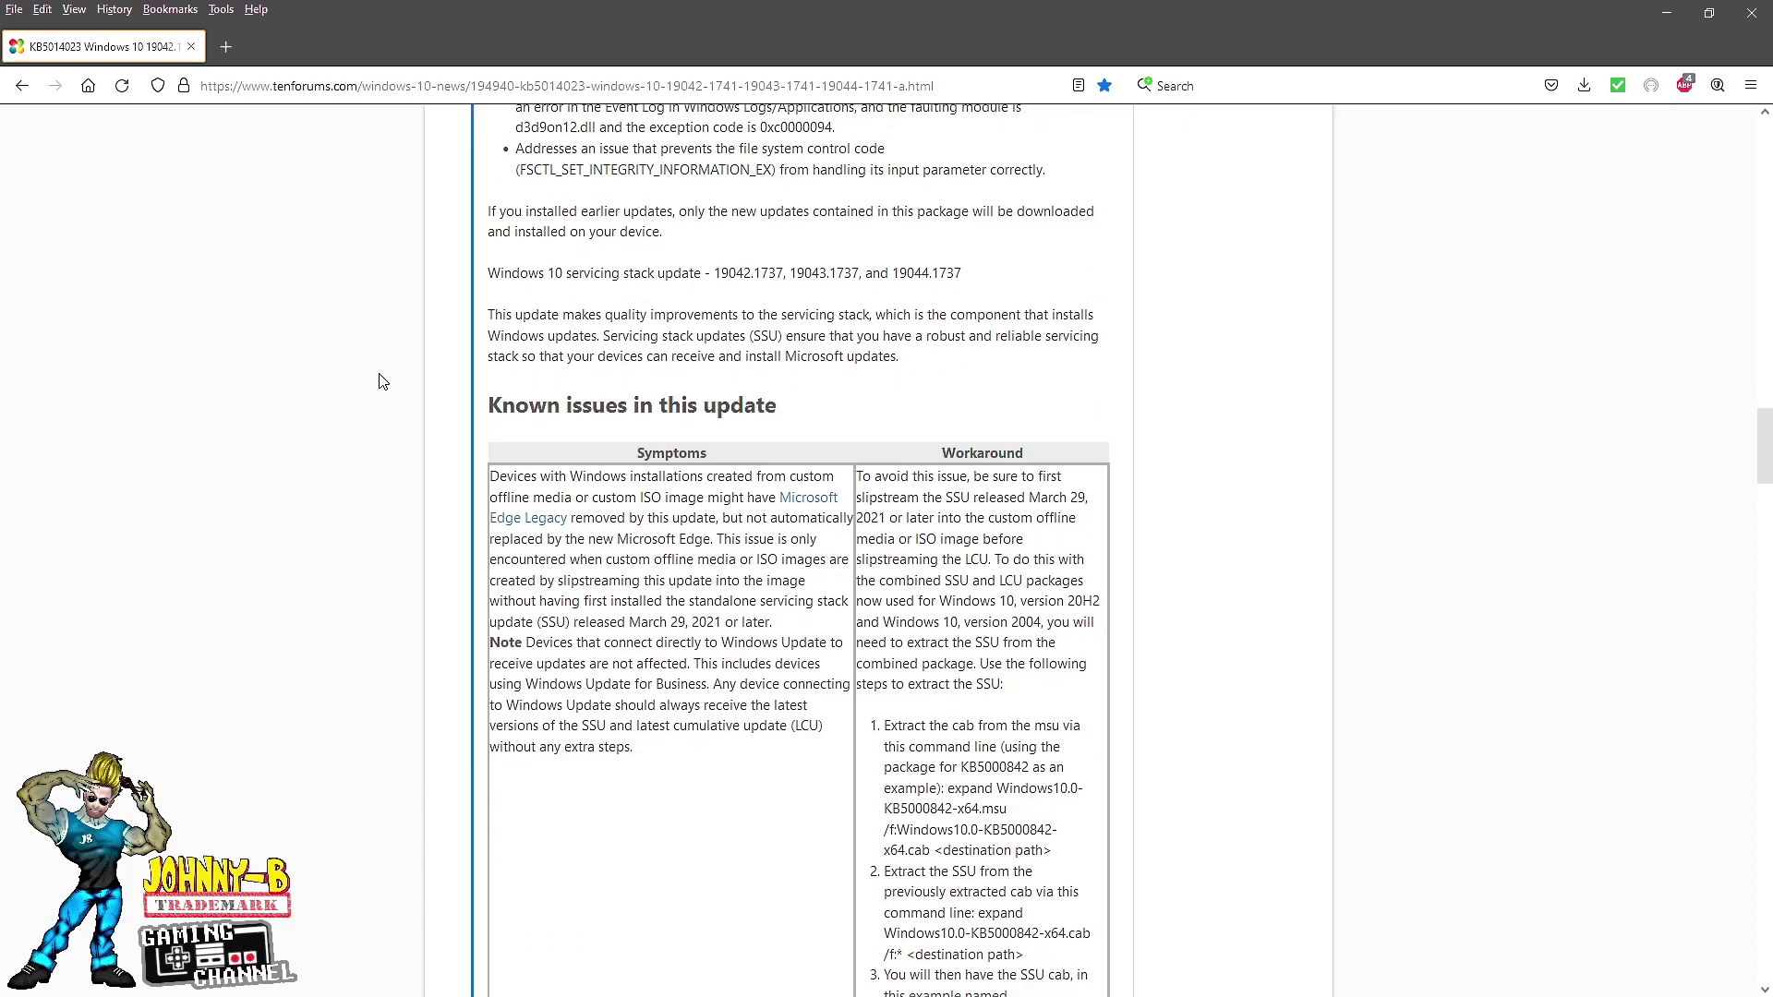
{"action": "scroll", "coordinate": [384, 381], "scroll_direction": "down", "scroll_amount": 7}
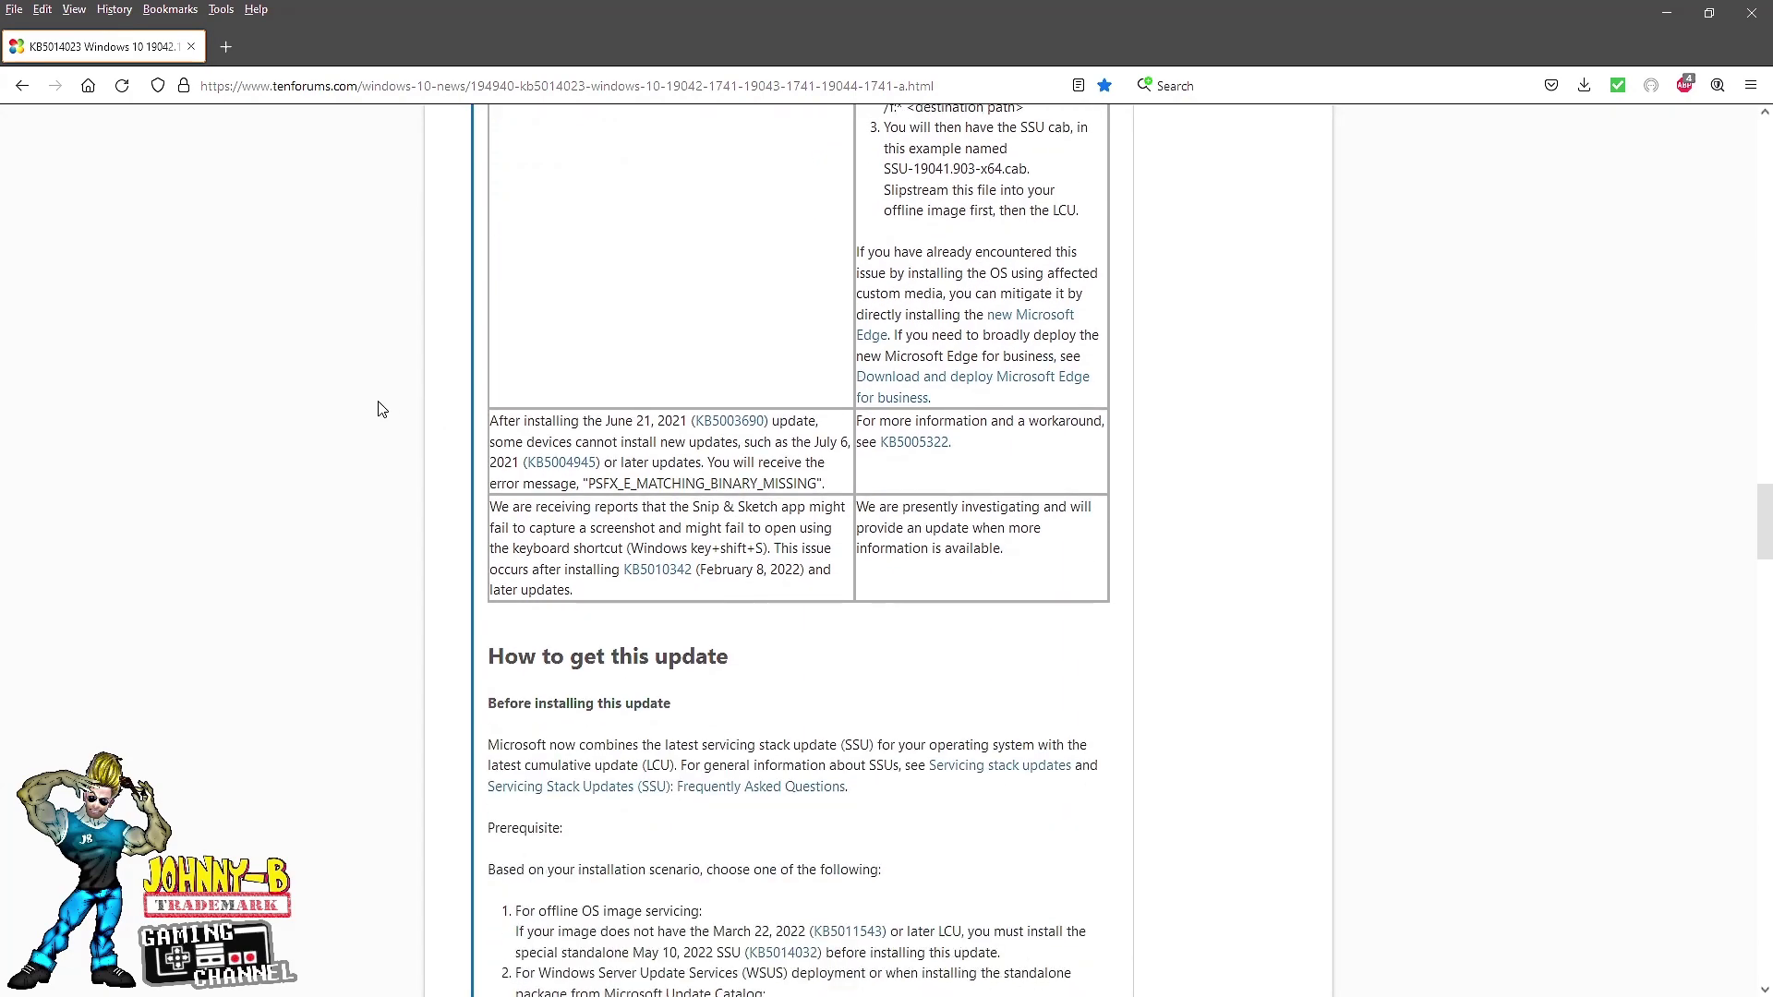
{"action": "scroll", "coordinate": [382, 400], "scroll_direction": "down", "scroll_amount": 4}
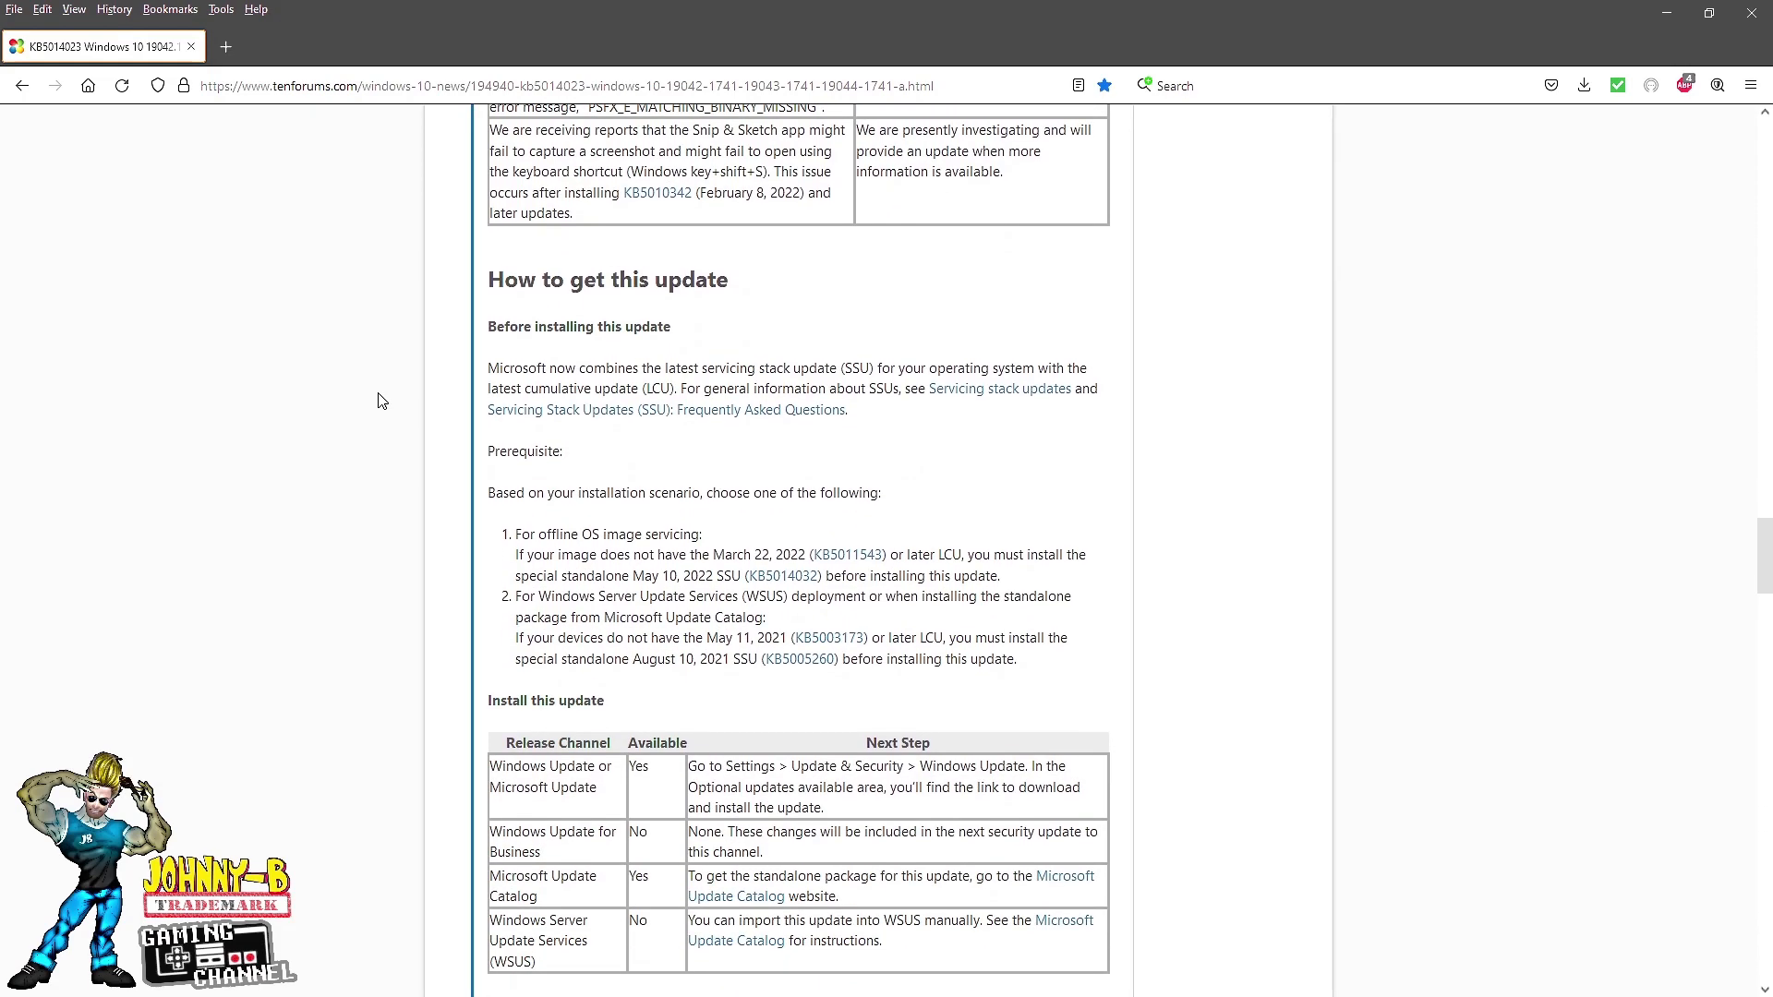
{"action": "scroll", "coordinate": [382, 400], "scroll_direction": "down", "scroll_amount": 2}
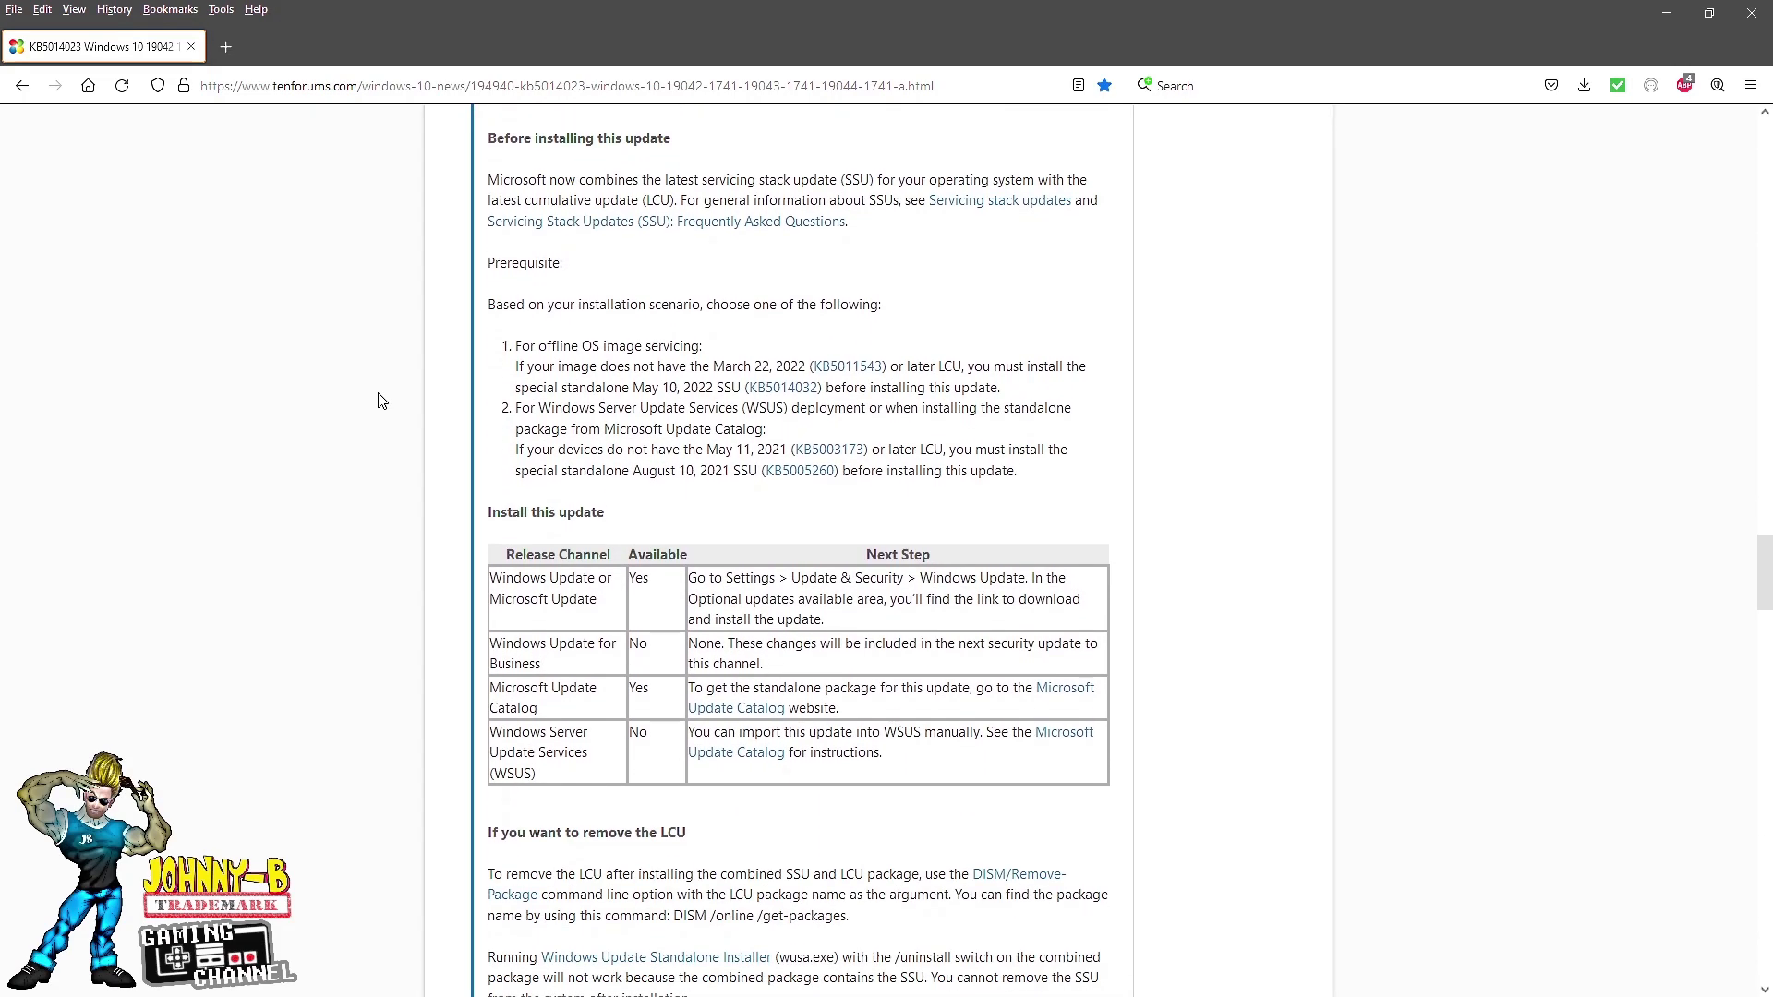
{"action": "scroll", "coordinate": [382, 400], "scroll_direction": "down", "scroll_amount": 2}
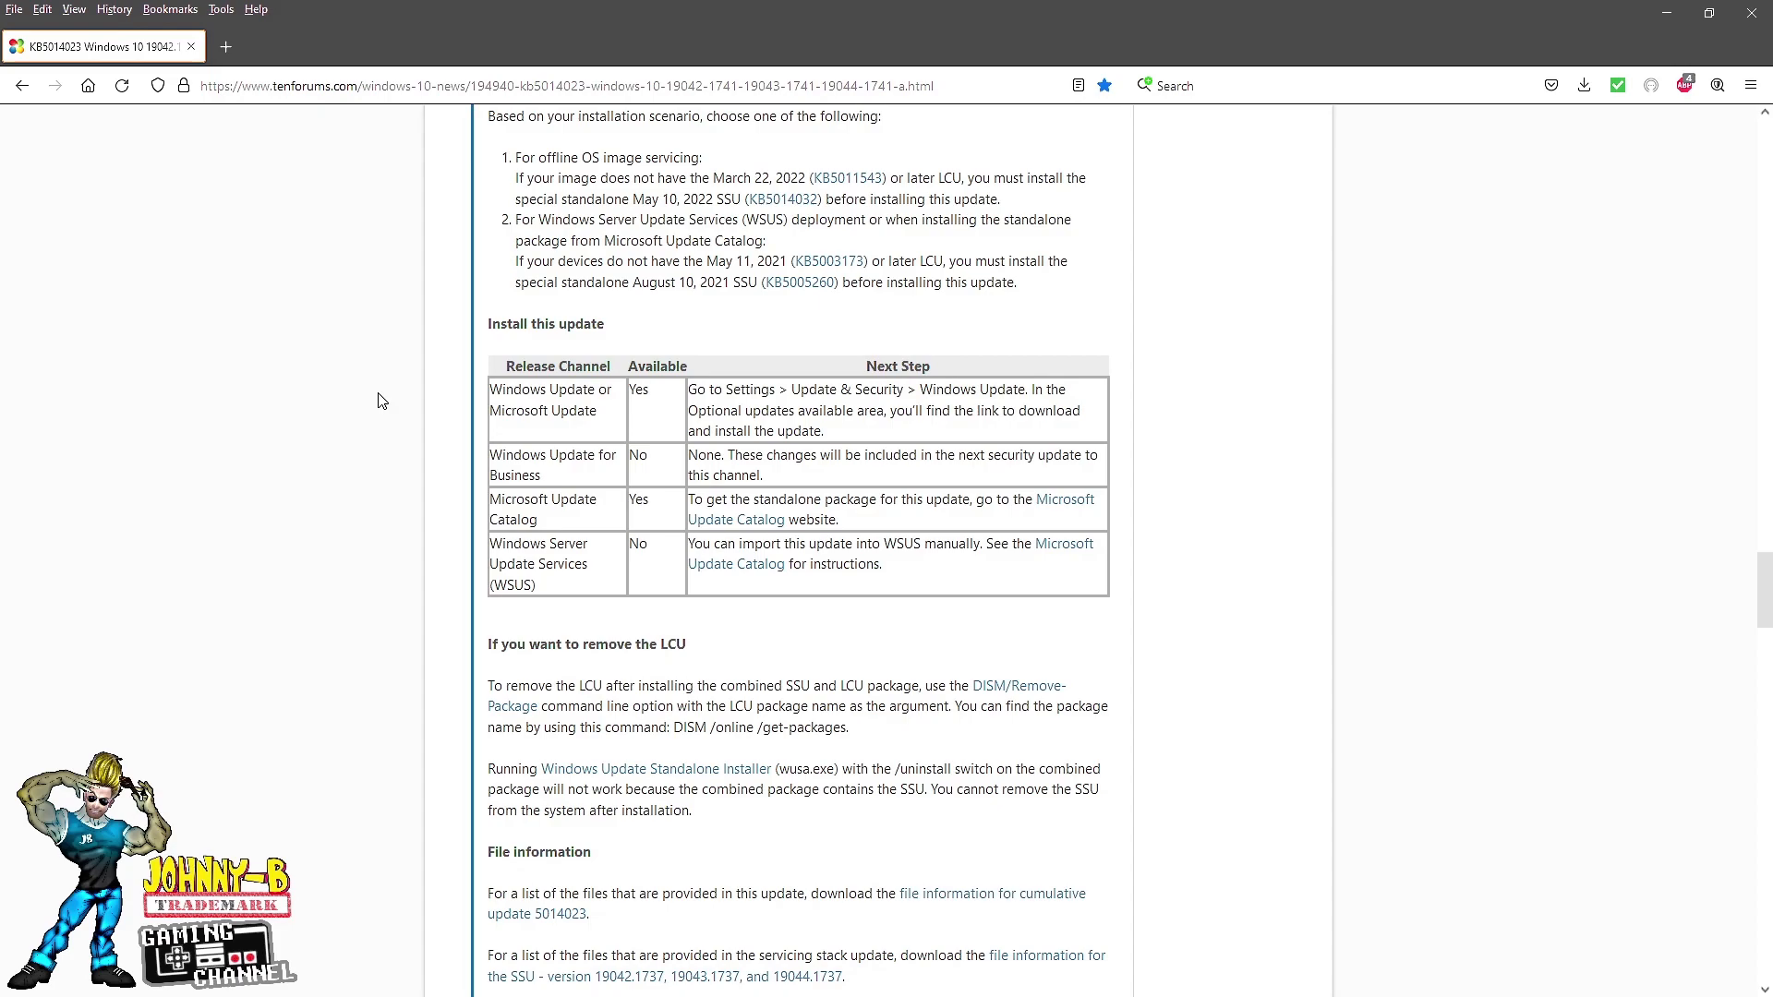
{"action": "scroll", "coordinate": [382, 400], "scroll_direction": "down", "scroll_amount": 6}
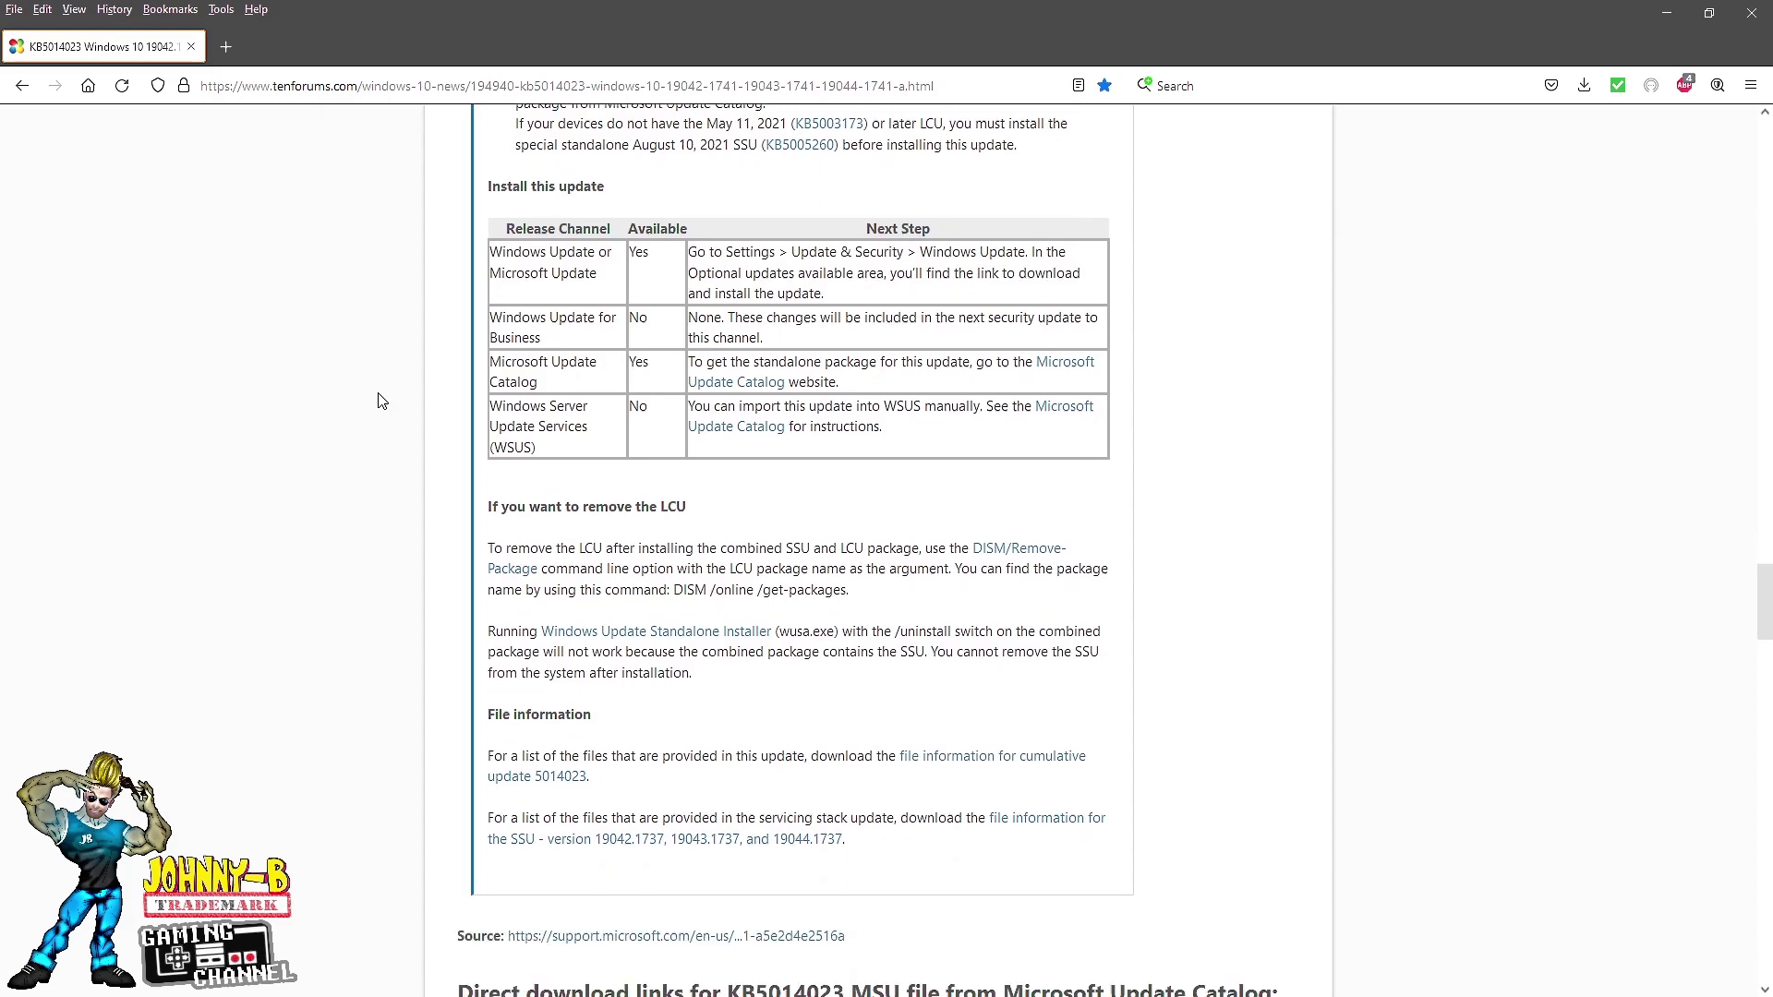
{"action": "scroll", "coordinate": [382, 400], "scroll_direction": "up", "scroll_amount": 5}
{"action": "scroll", "coordinate": [382, 399], "scroll_direction": "up", "scroll_amount": 5}
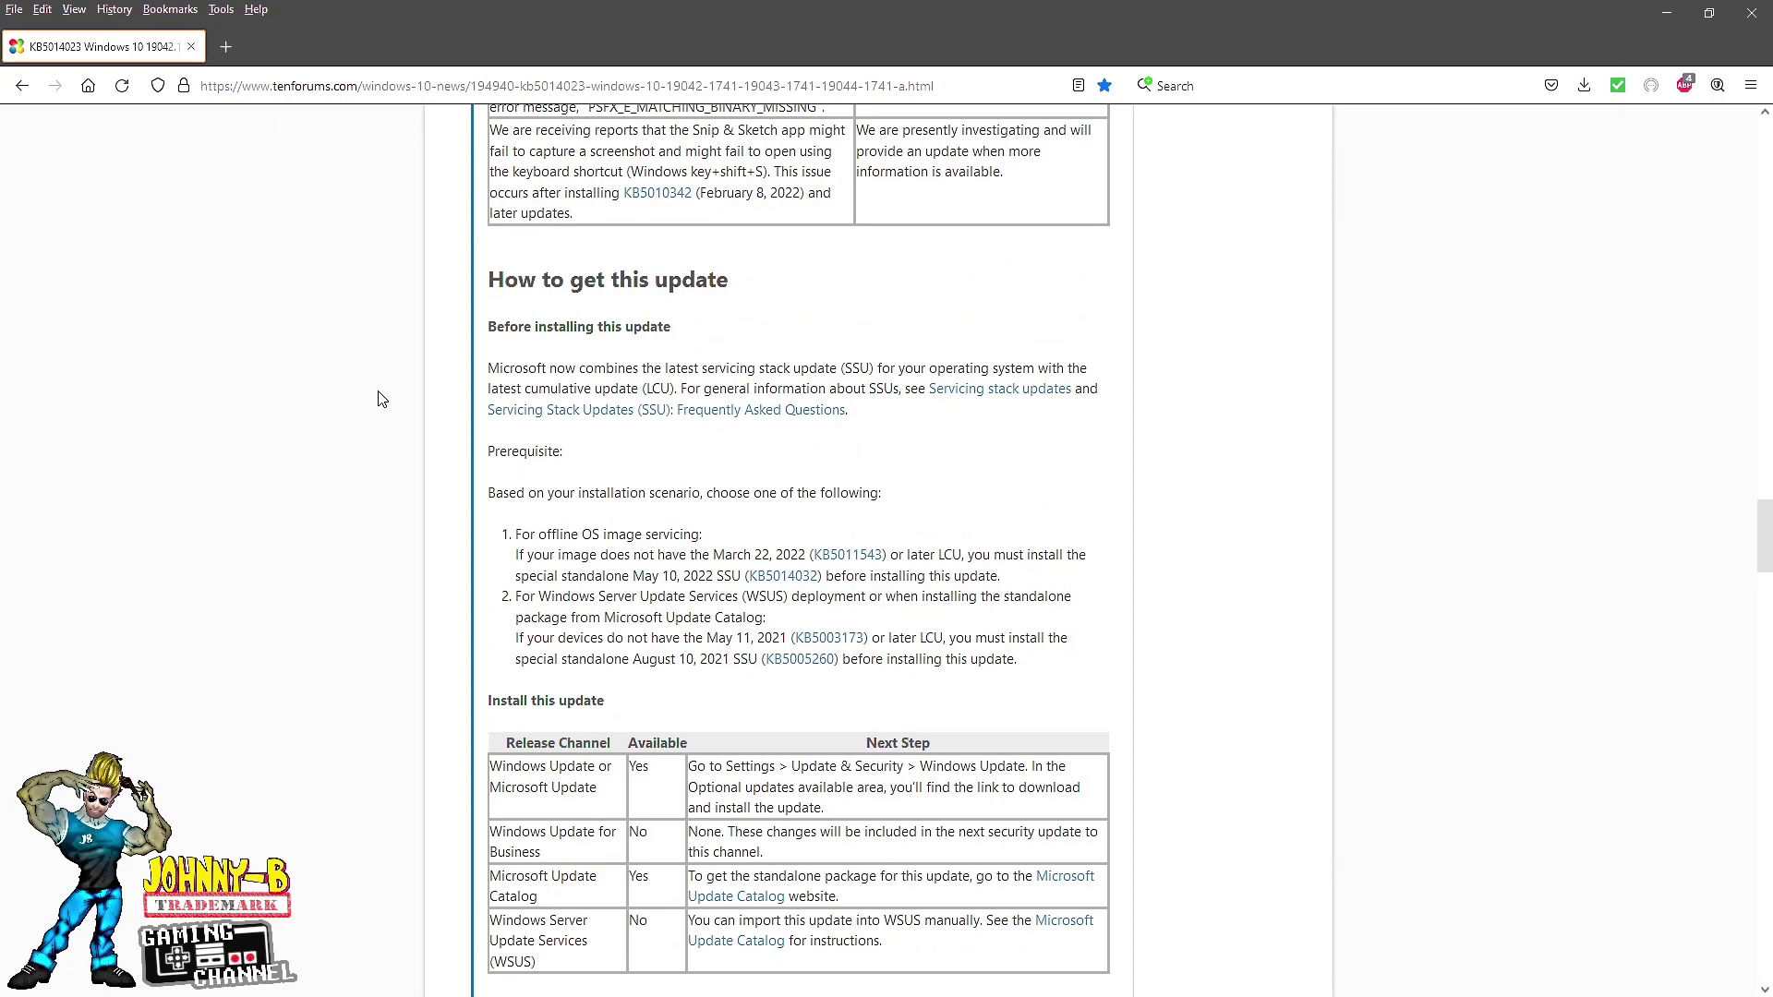
{"action": "scroll", "coordinate": [382, 400], "scroll_direction": "up", "scroll_amount": 3}
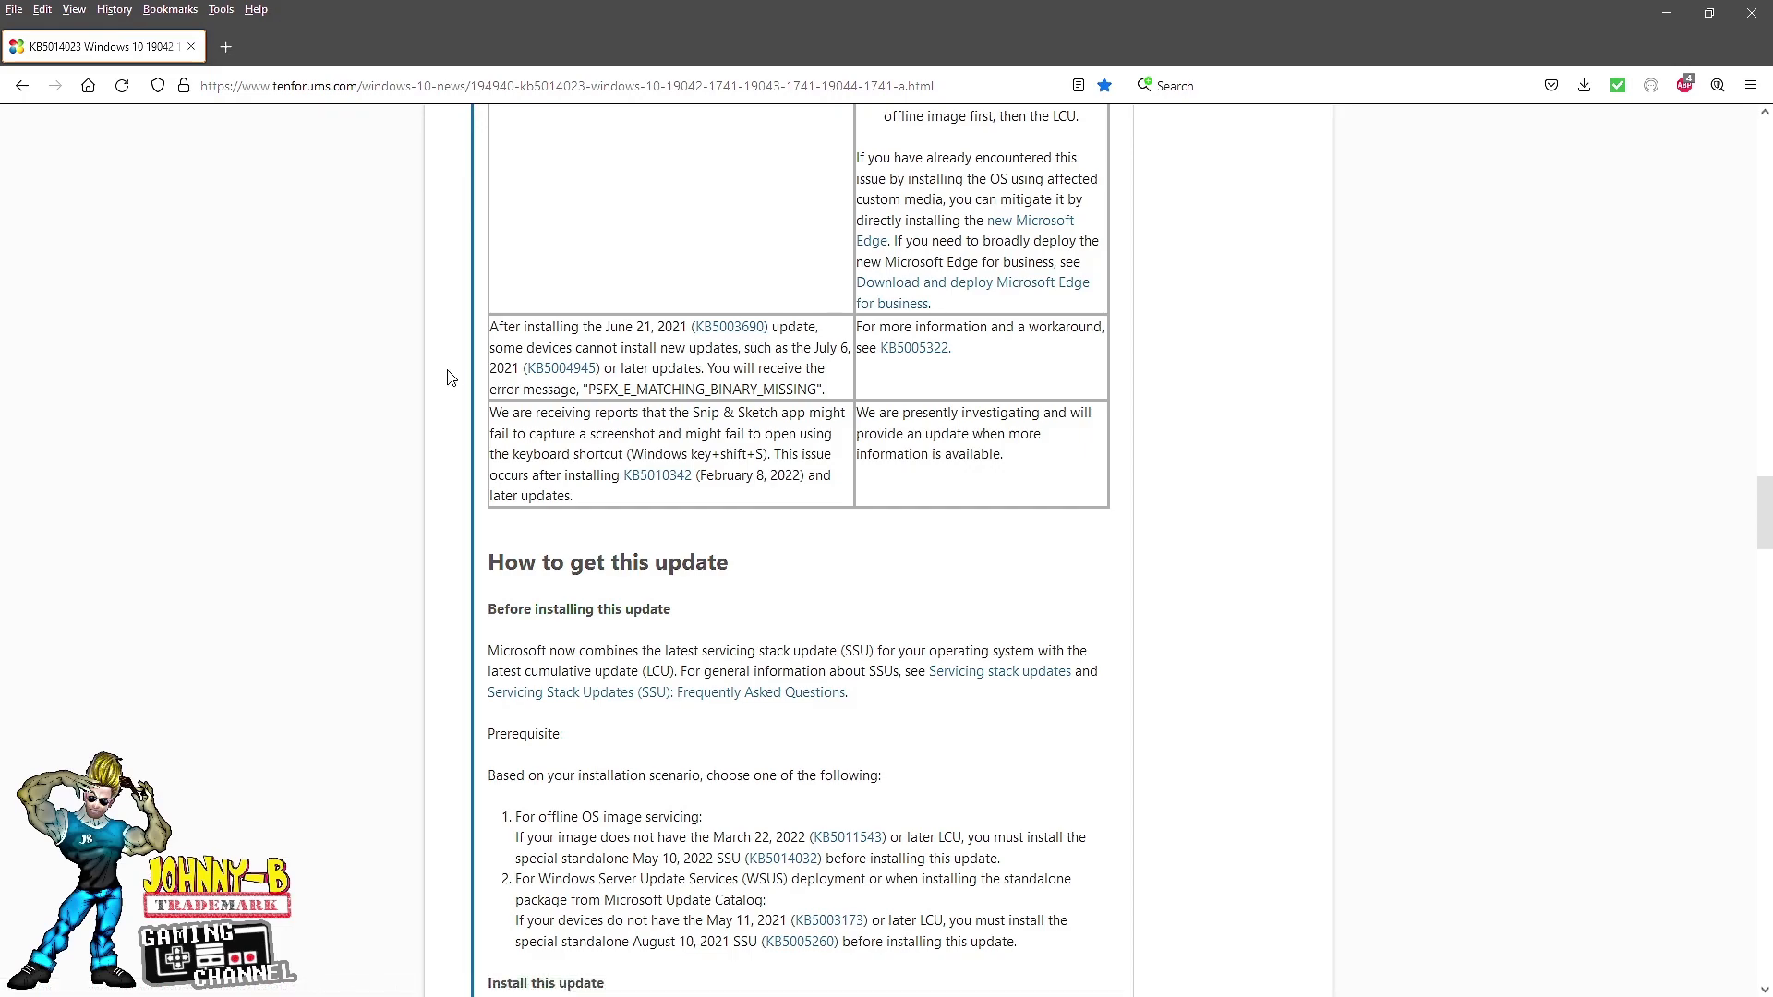
- Return to the start of the KB5014023 article and review the June 2, 2022 preview notes
{"action": "scroll", "coordinate": [453, 375], "scroll_direction": "up", "scroll_amount": 10}
{"action": "scroll", "coordinate": [436, 380], "scroll_direction": "up", "scroll_amount": 7}
{"action": "scroll", "coordinate": [427, 380], "scroll_direction": "up", "scroll_amount": 10}
{"action": "scroll", "coordinate": [428, 380], "scroll_direction": "up", "scroll_amount": 15}
{"action": "scroll", "coordinate": [428, 380], "scroll_direction": "up", "scroll_amount": 1}
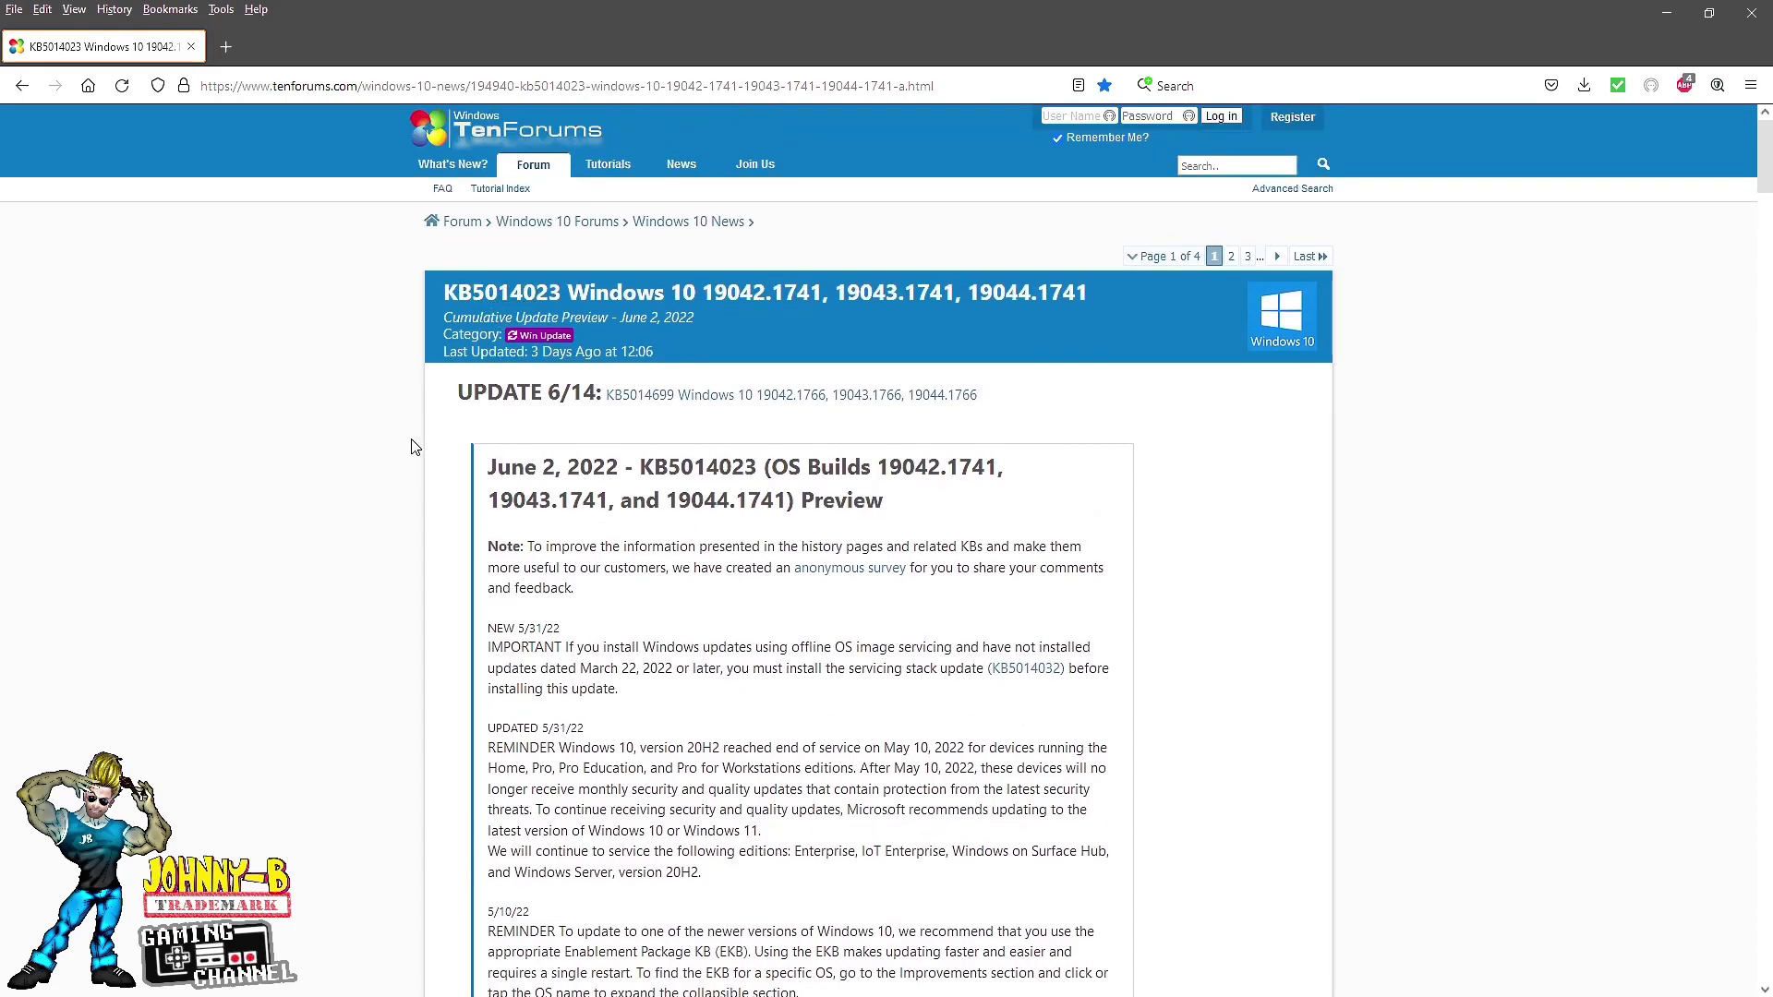
{"action": "scroll", "coordinate": [400, 485], "scroll_direction": "down", "scroll_amount": 2}
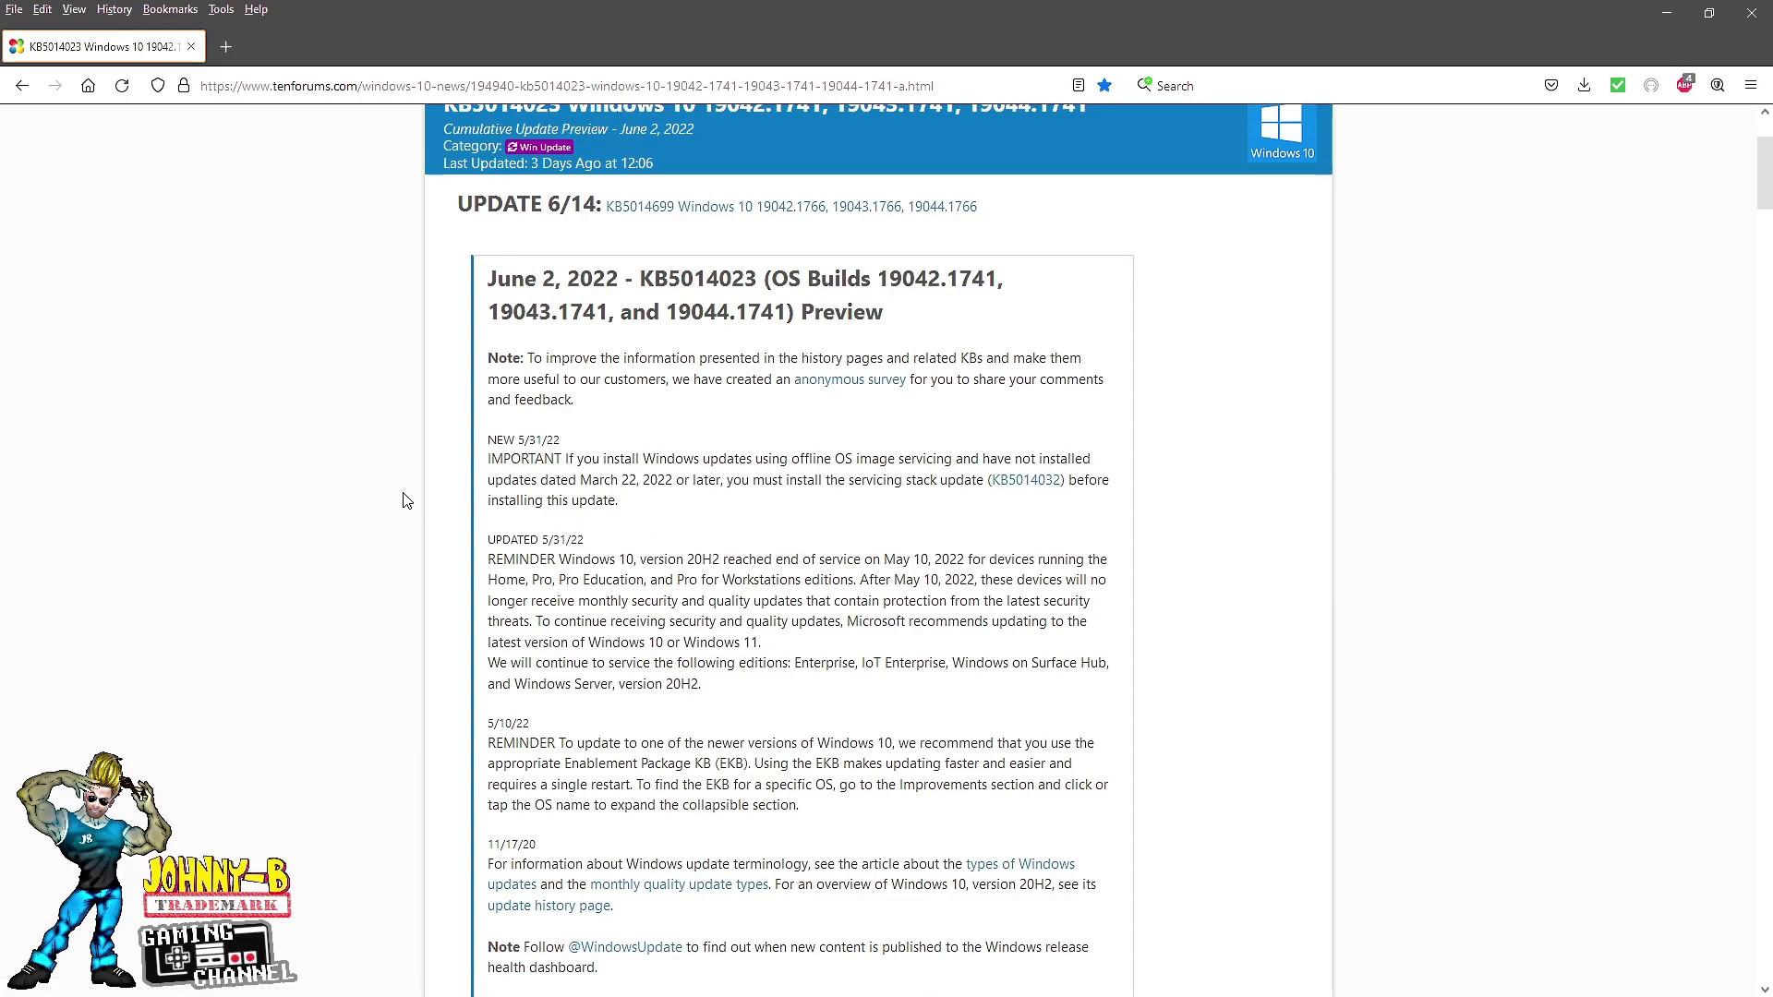
- Reread the KB5014023 notes through the Highlights, mark the Direct3D 9 fix, and return to the start of the article
{"action": "scroll", "coordinate": [403, 500], "scroll_direction": "down", "scroll_amount": 2}
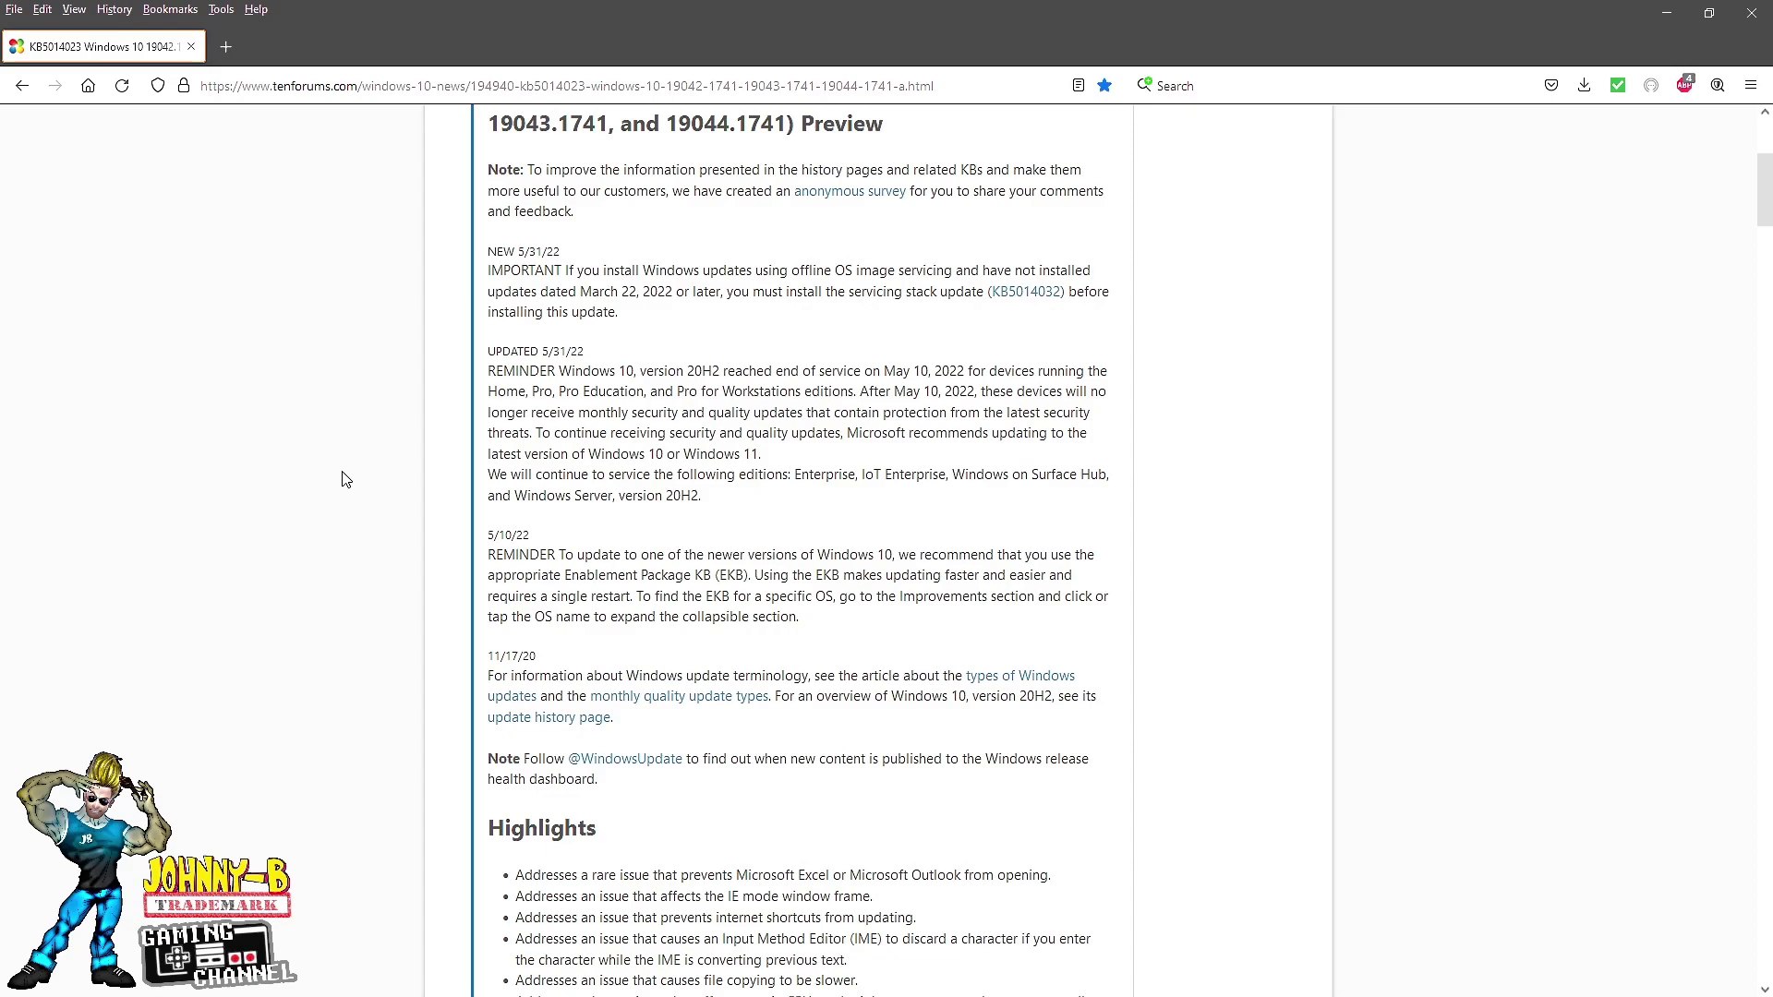
{"action": "scroll", "coordinate": [346, 477], "scroll_direction": "up", "scroll_amount": 4}
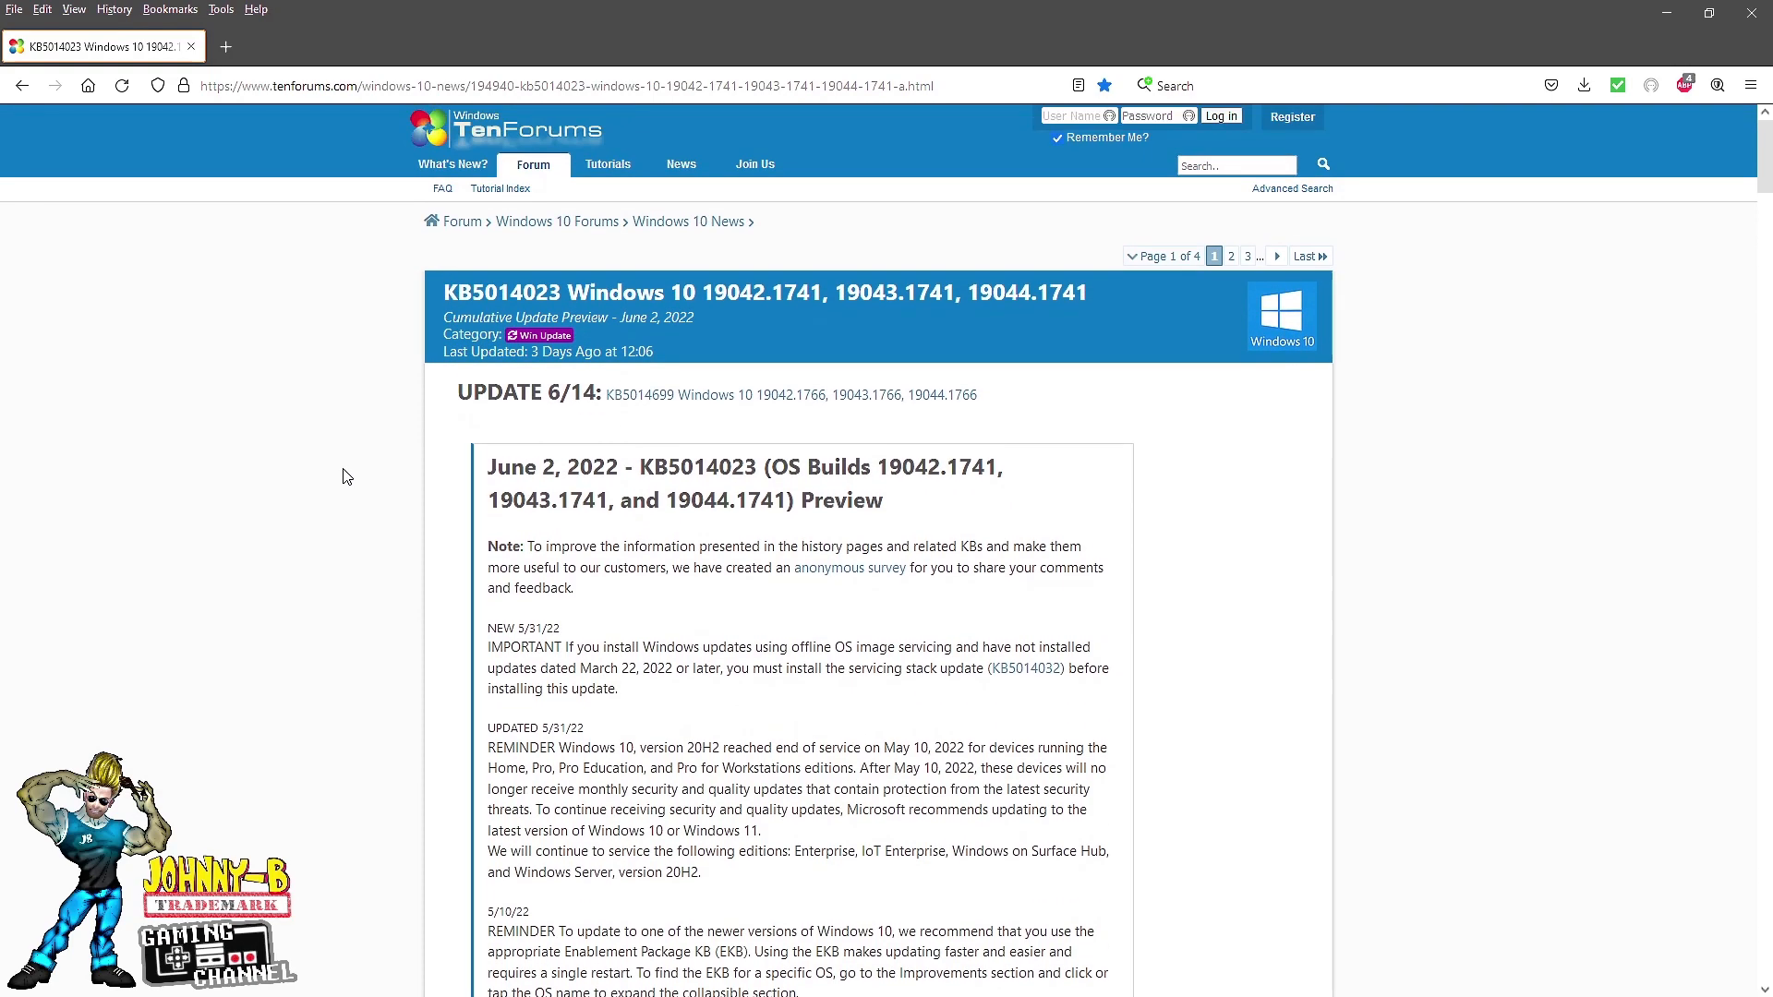
{"action": "scroll", "coordinate": [347, 476], "scroll_direction": "down", "scroll_amount": 1}
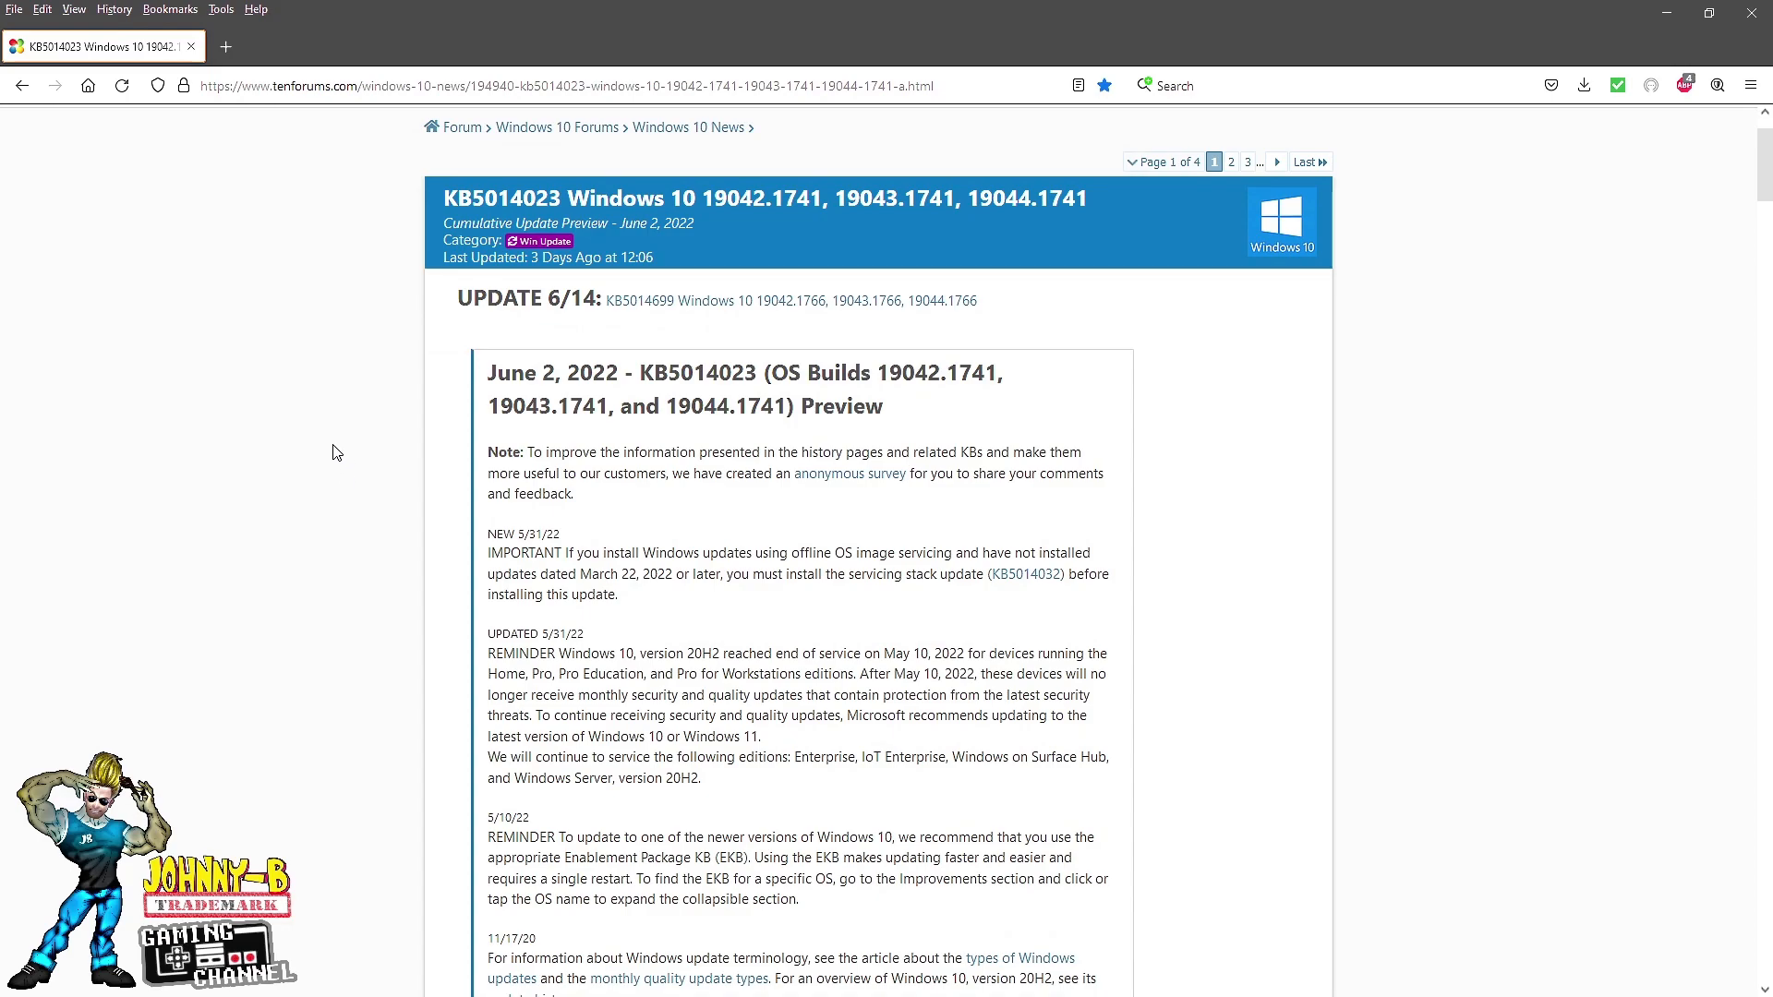
{"action": "scroll", "coordinate": [336, 448], "scroll_direction": "down", "scroll_amount": 6}
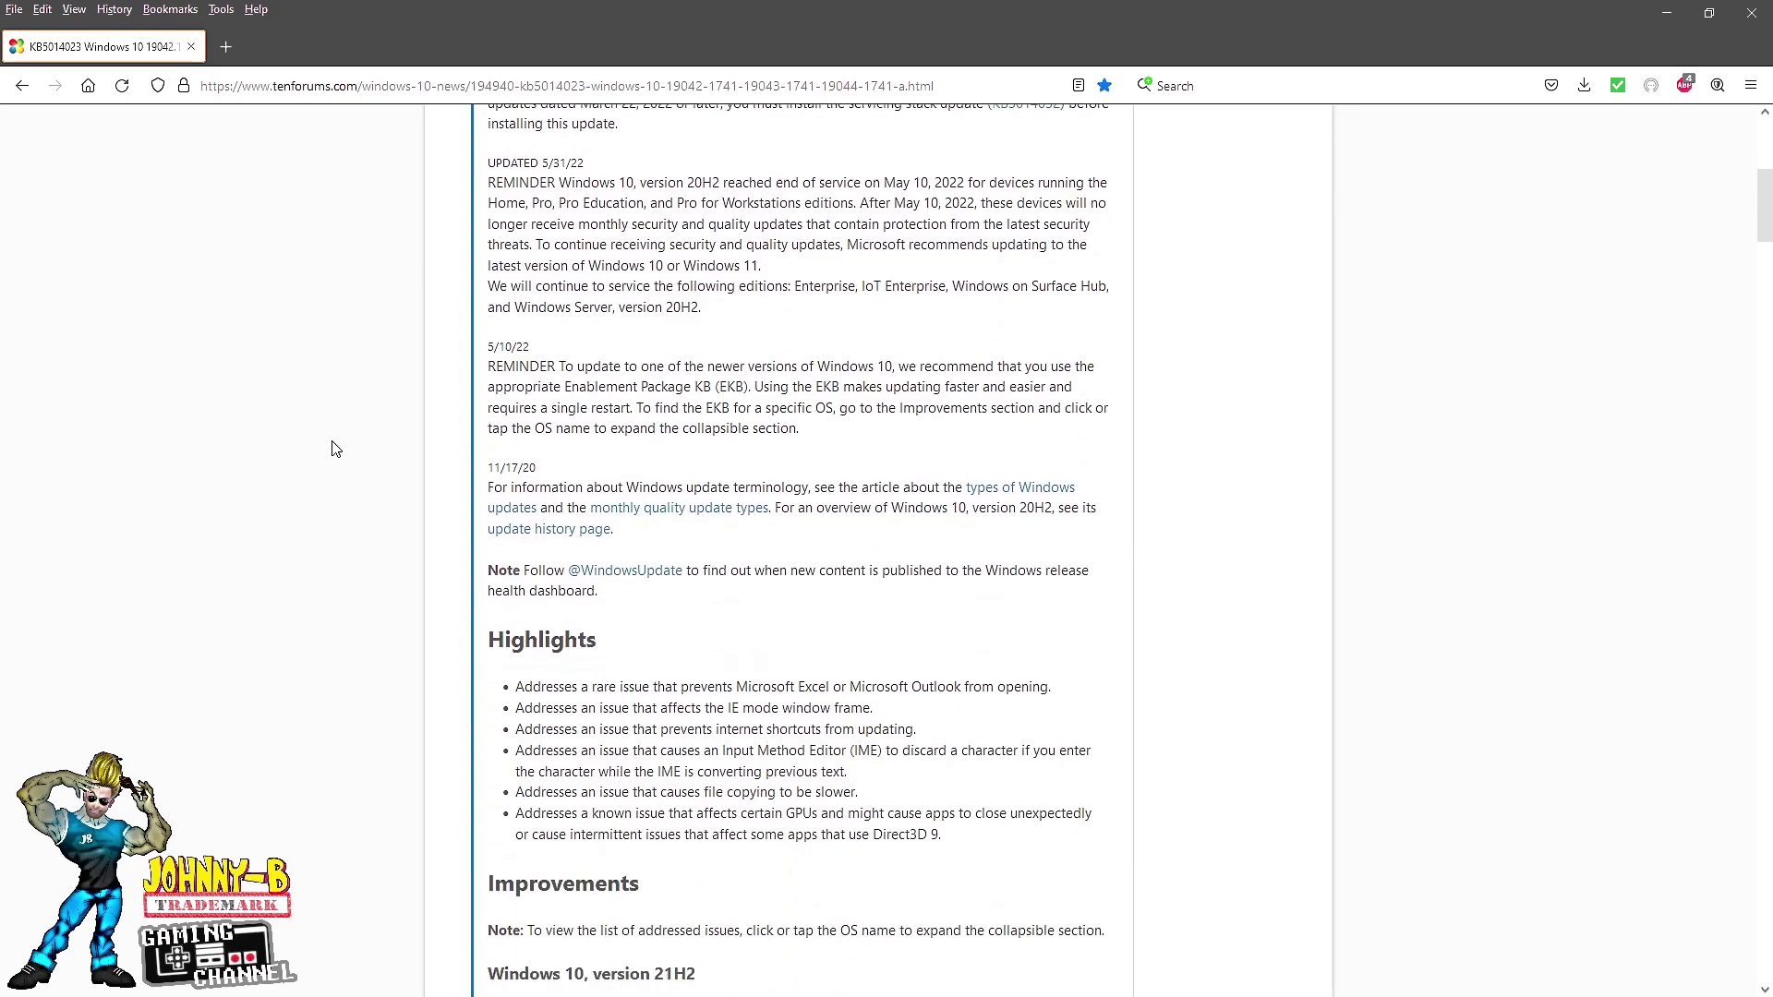
{"action": "scroll", "coordinate": [336, 449], "scroll_direction": "down", "scroll_amount": 2}
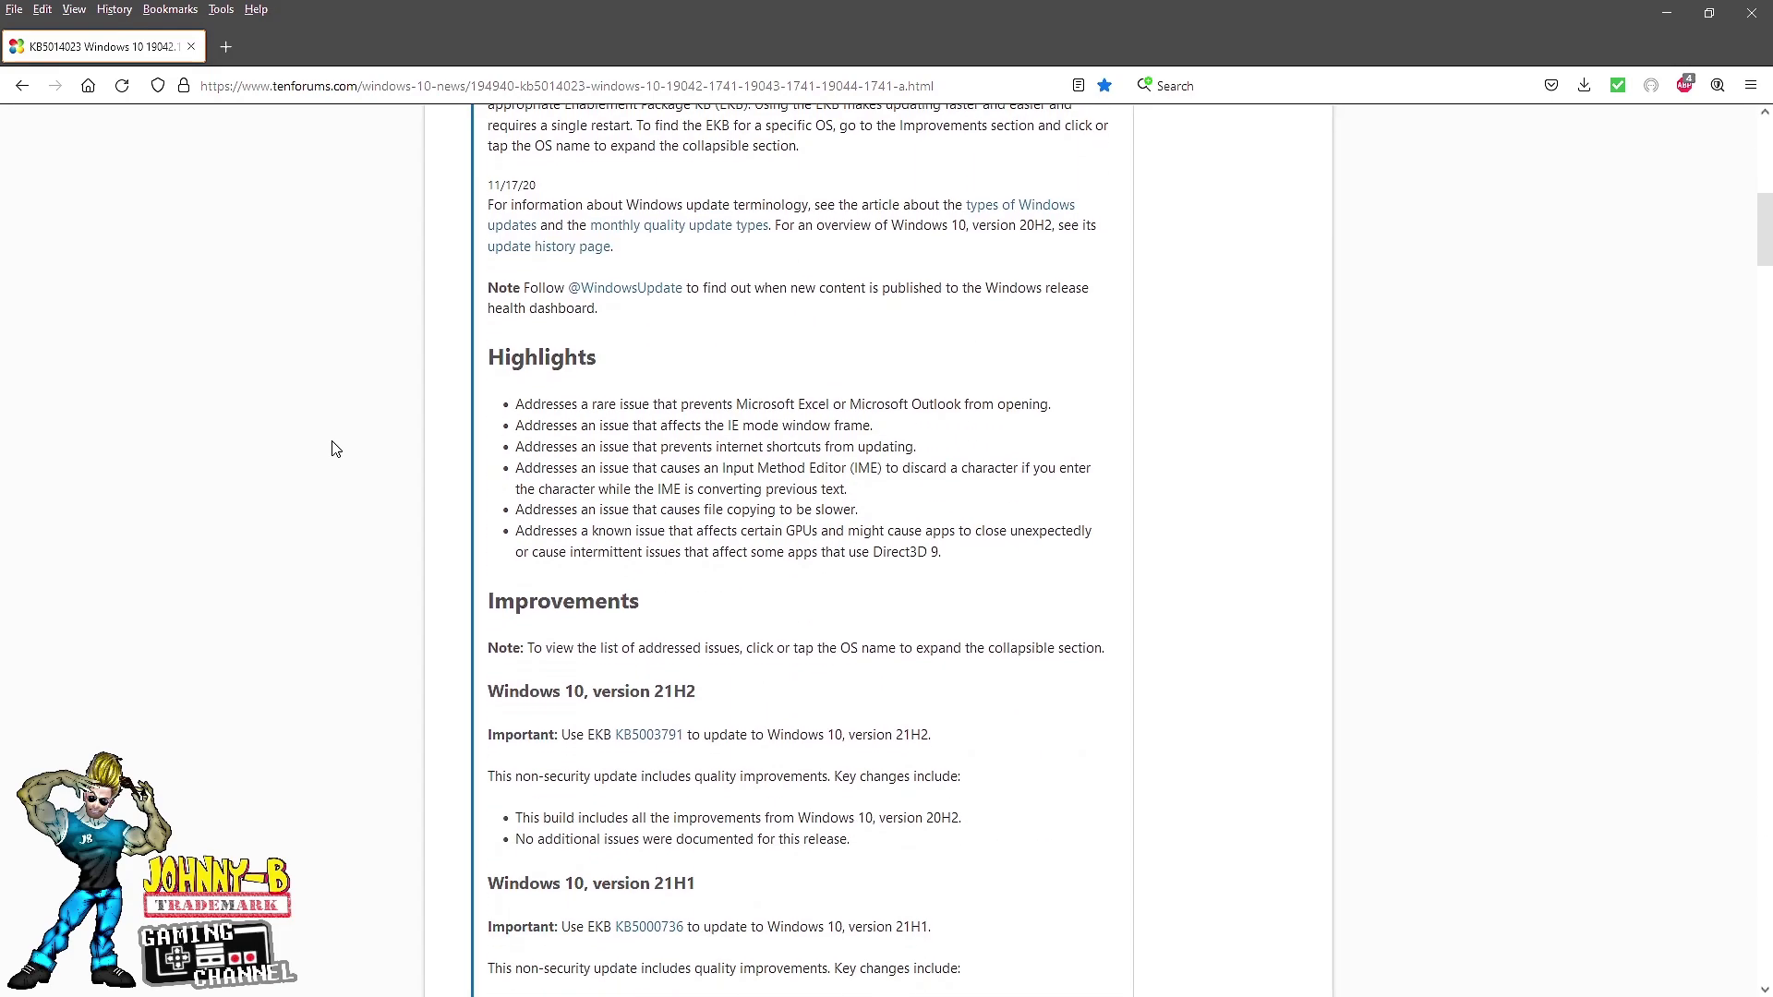
{"action": "left_click_drag", "start_coordinate": [883, 553], "coordinate": [910, 552]}
{"action": "left_click", "coordinate": [387, 499]}
{"action": "scroll", "coordinate": [386, 498], "scroll_direction": "up", "scroll_amount": 10}
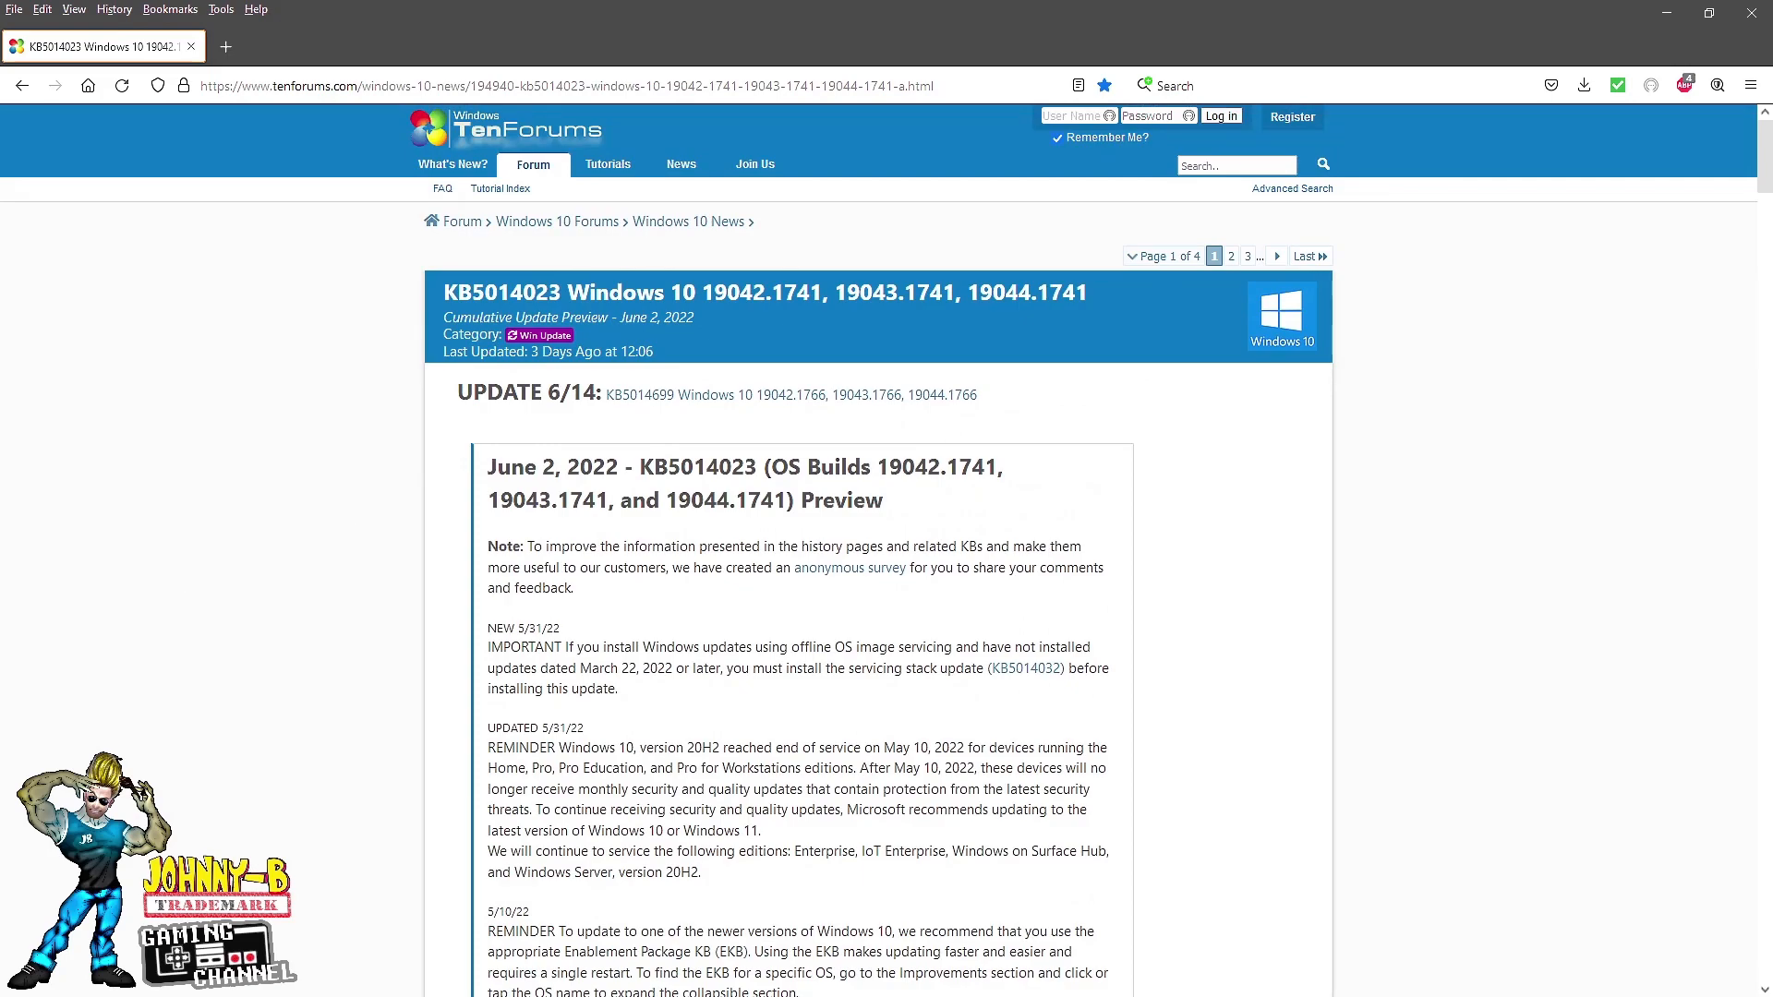
- Close the browser, check the version and OS build under Windows specifications, and return to Windows Update
{"action": "left_click_drag", "start_coordinate": [0, 135], "coordinate": [873, 138]}
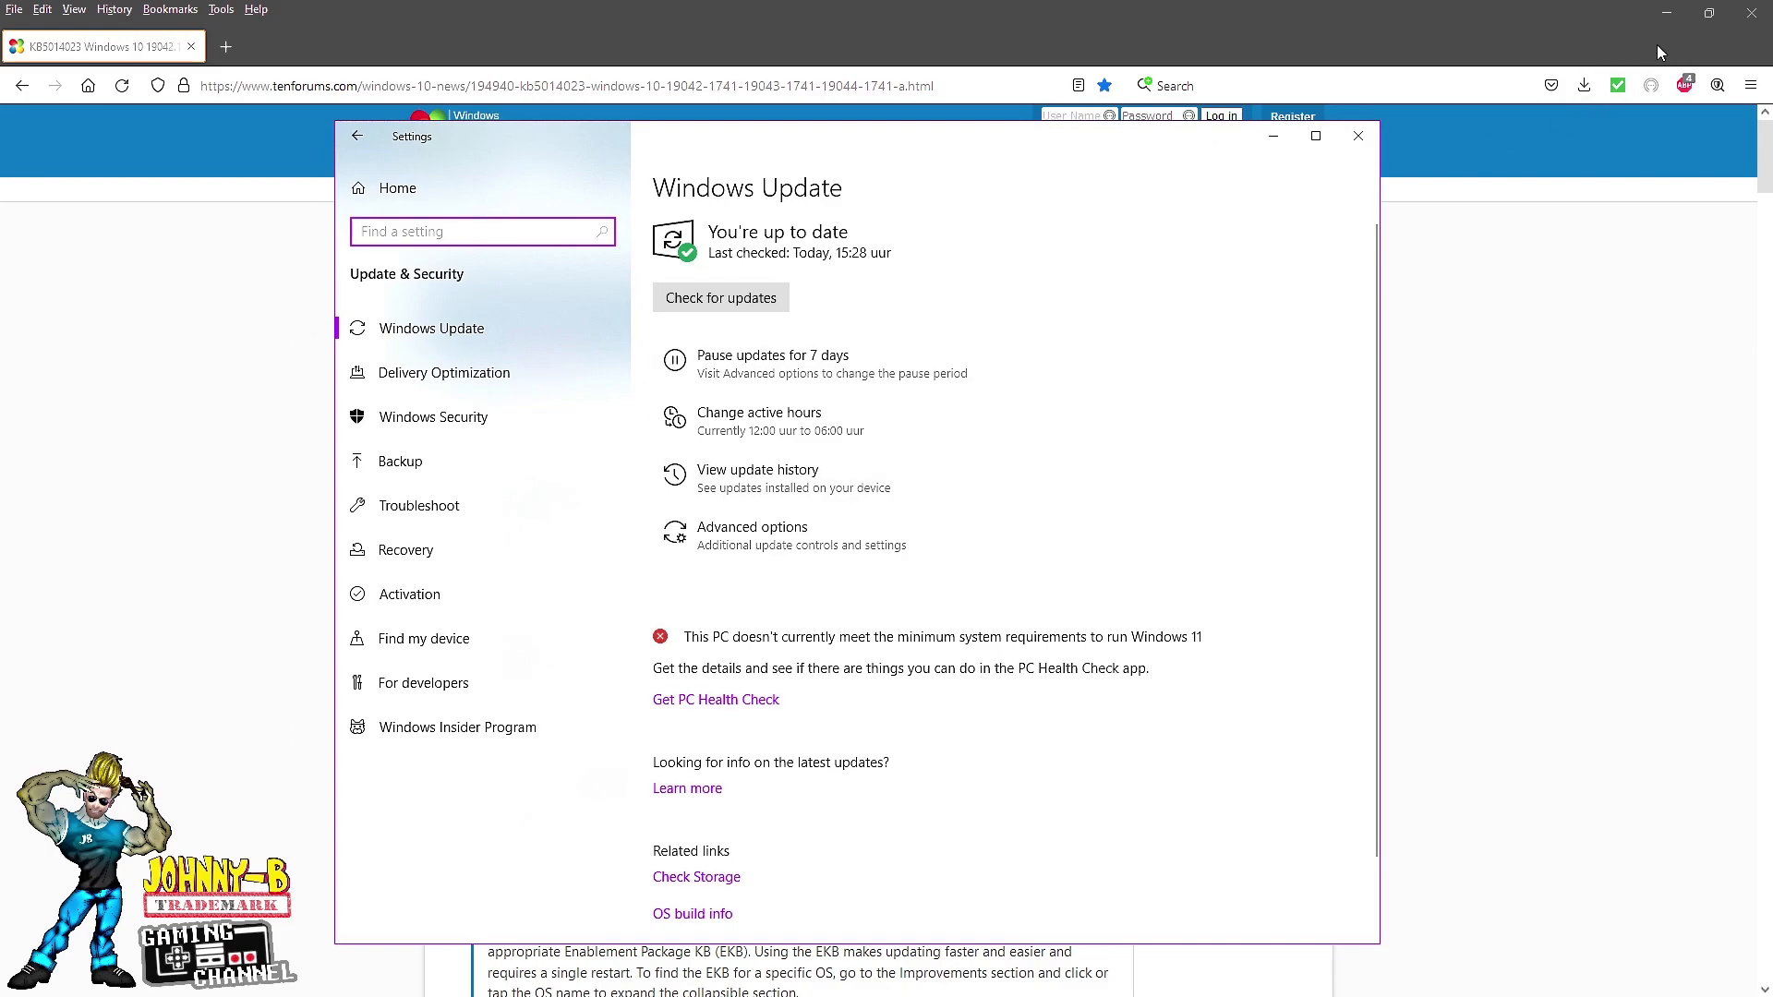
{"action": "left_click", "coordinate": [1744, 17]}
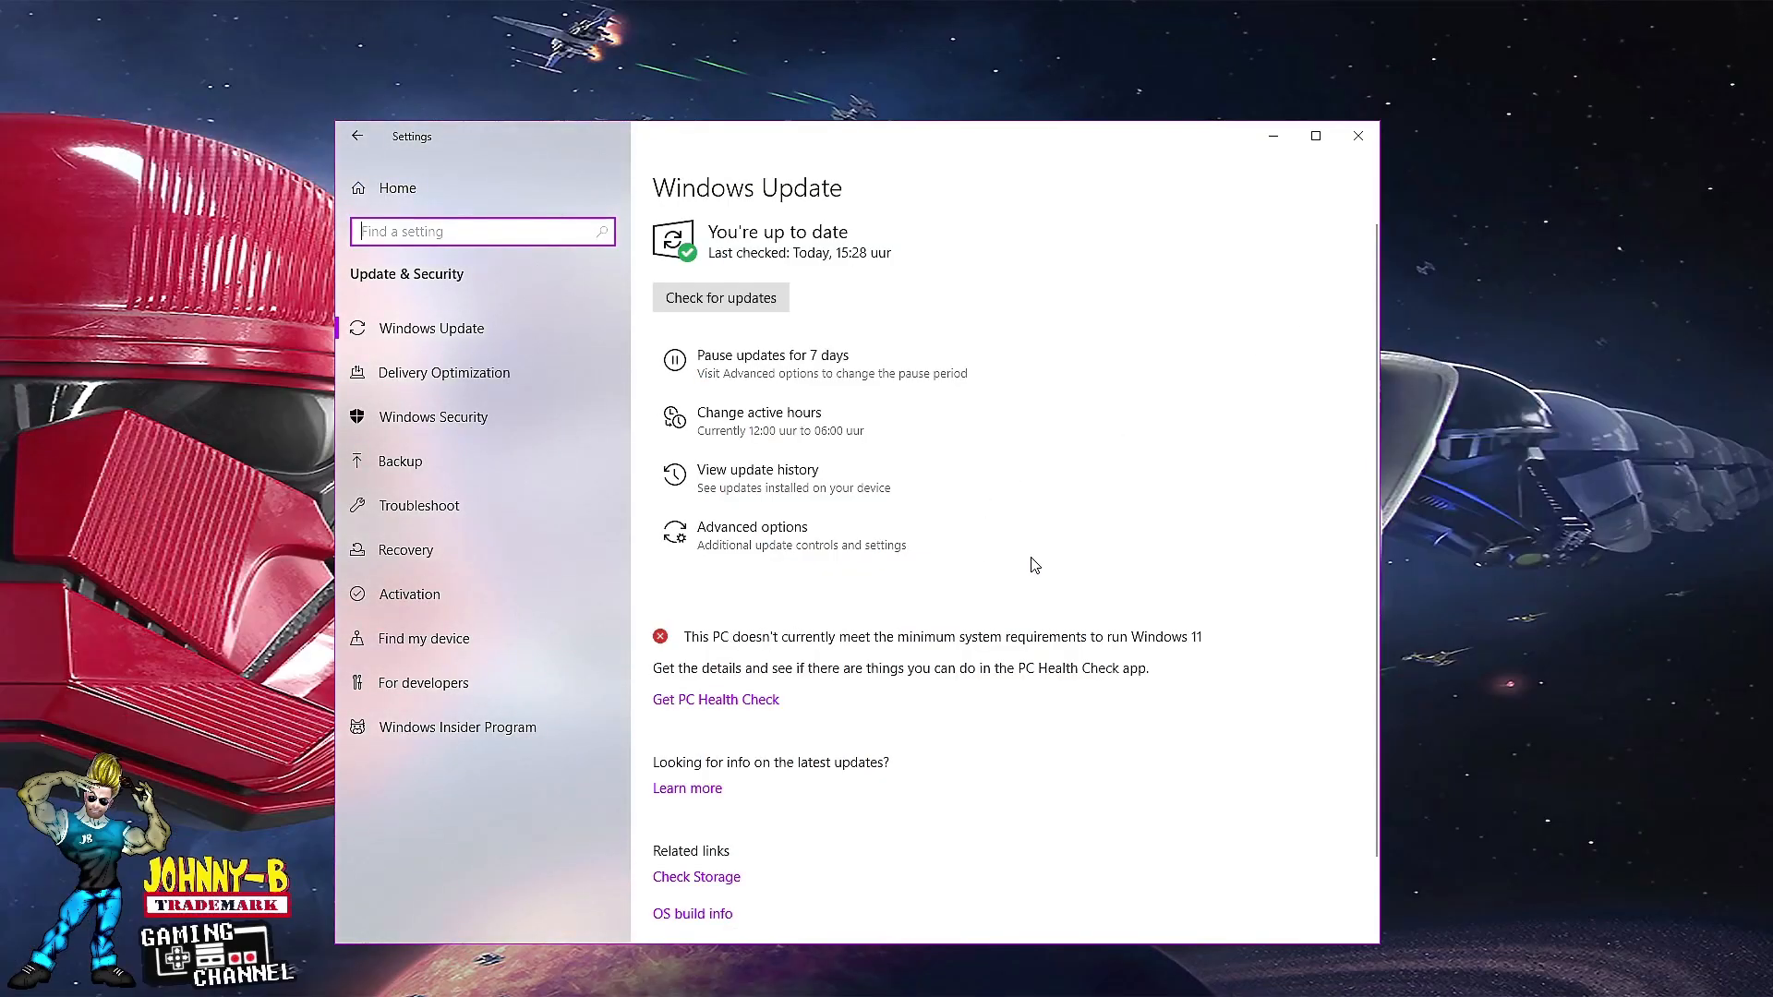
{"action": "left_click", "coordinate": [747, 914]}
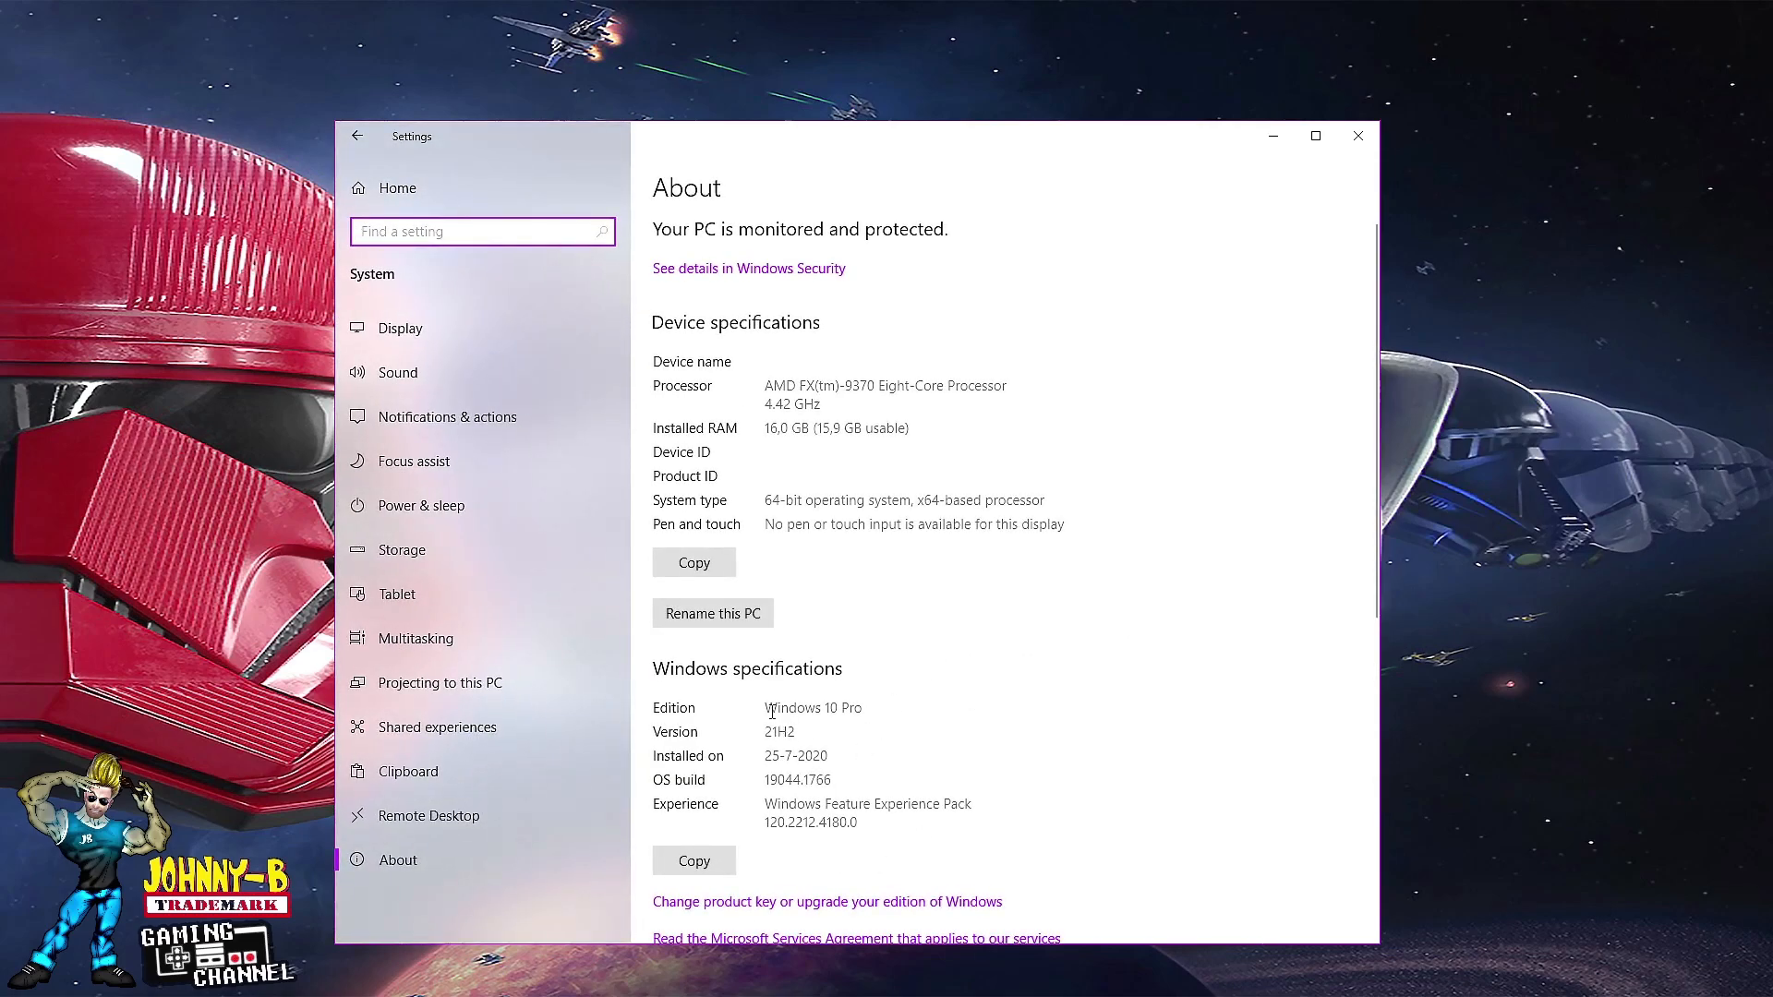
{"action": "left_click_drag", "start_coordinate": [772, 732], "coordinate": [911, 772]}
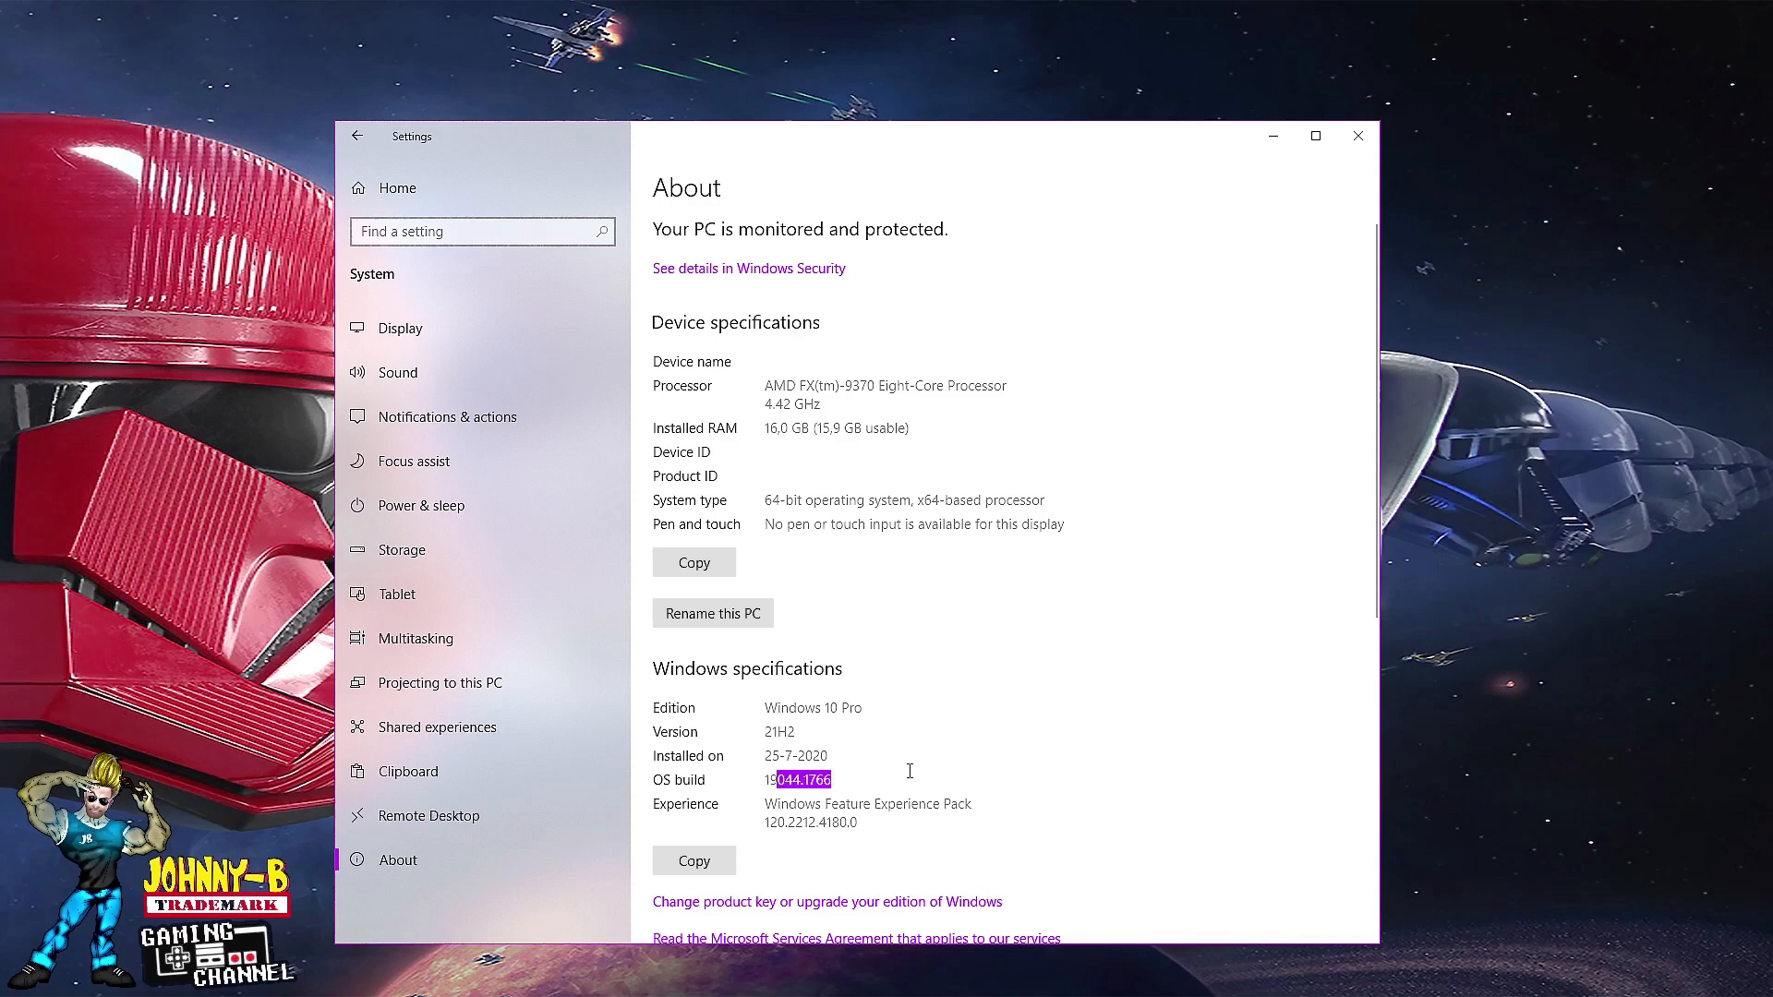
{"action": "left_click", "coordinate": [860, 776]}
{"action": "left_click", "coordinate": [358, 139]}
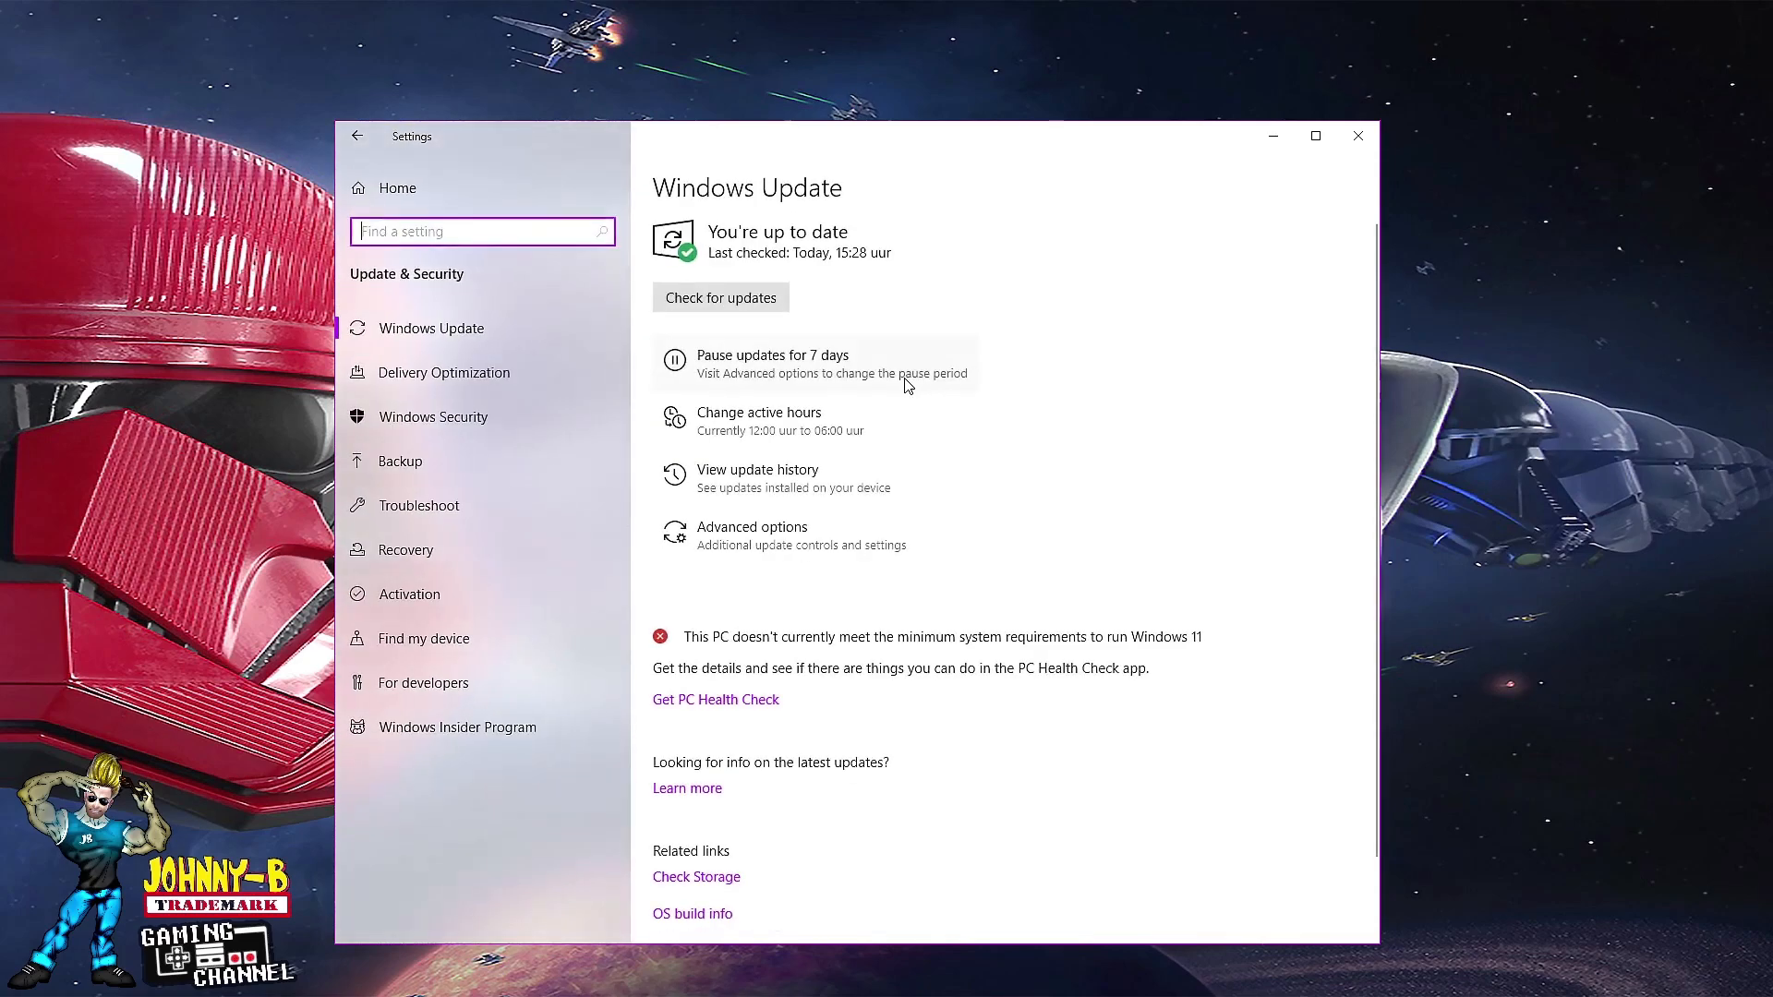
- Review the Windows update history, checking when the latest 2022-06 cumulative update was installed, and close Settings
{"action": "left_click", "coordinate": [799, 495]}
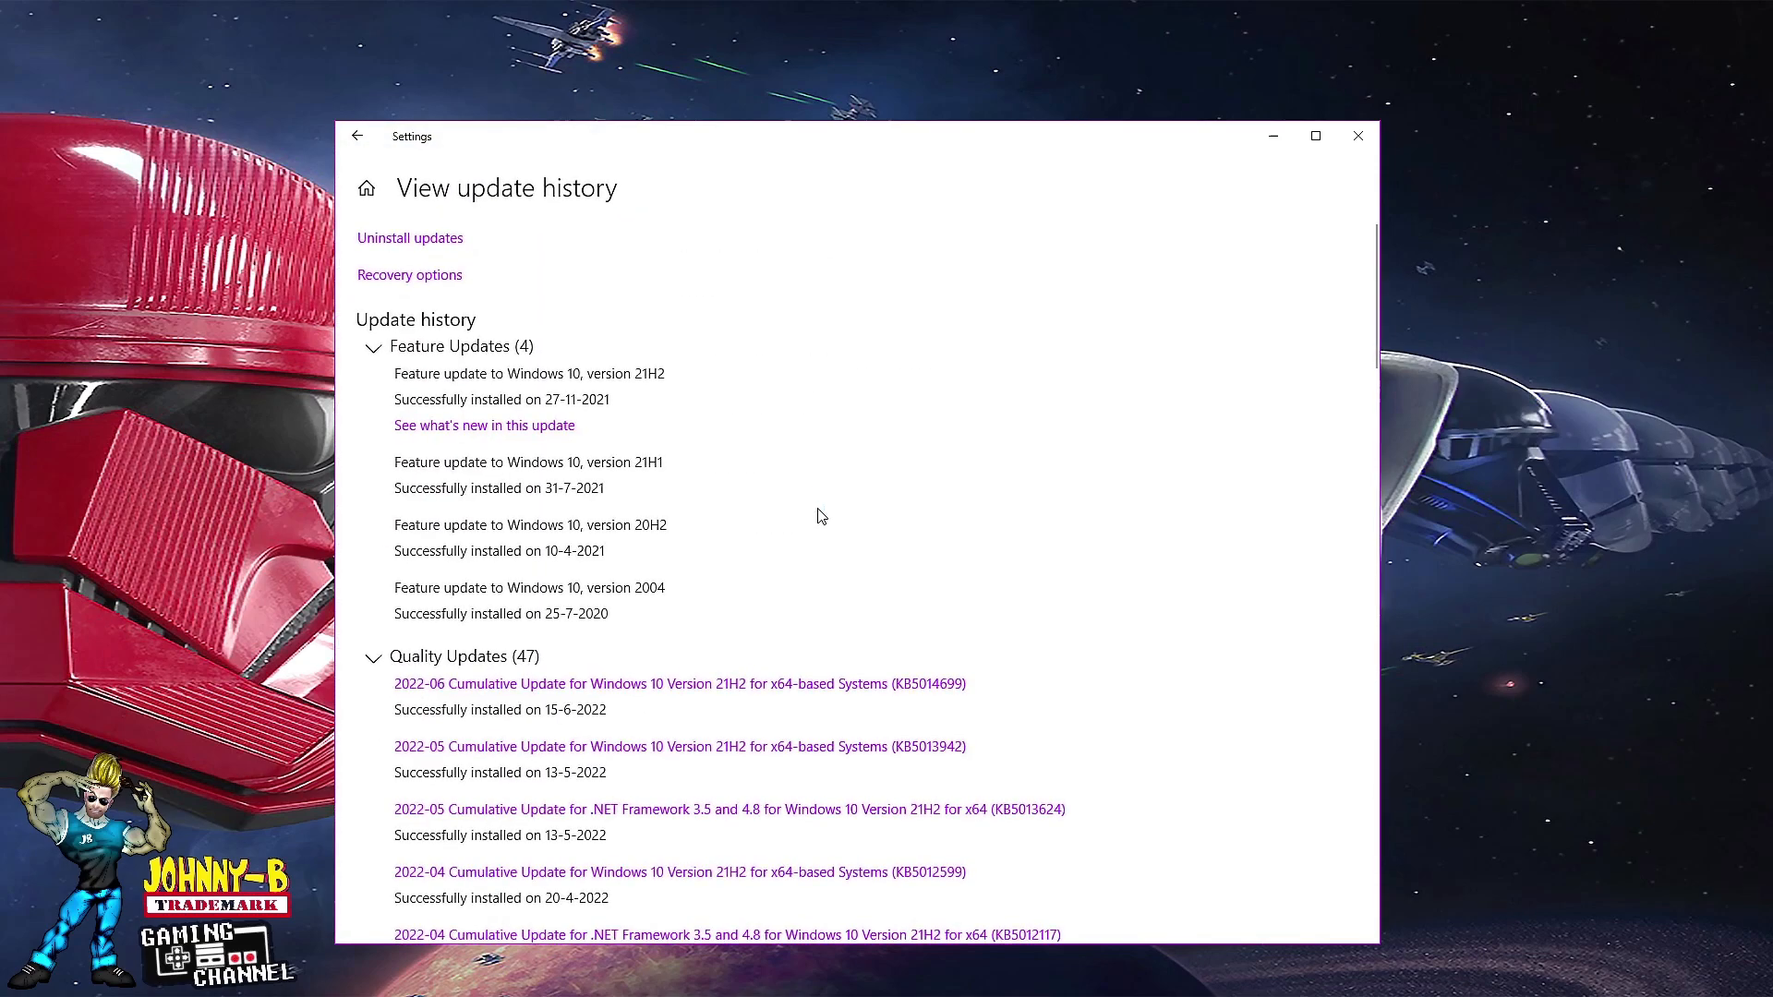
{"action": "left_click_drag", "start_coordinate": [543, 716], "coordinate": [579, 714]}
{"action": "left_click", "coordinate": [657, 717]}
{"action": "left_click_drag", "start_coordinate": [976, 138], "coordinate": [958, 92]}
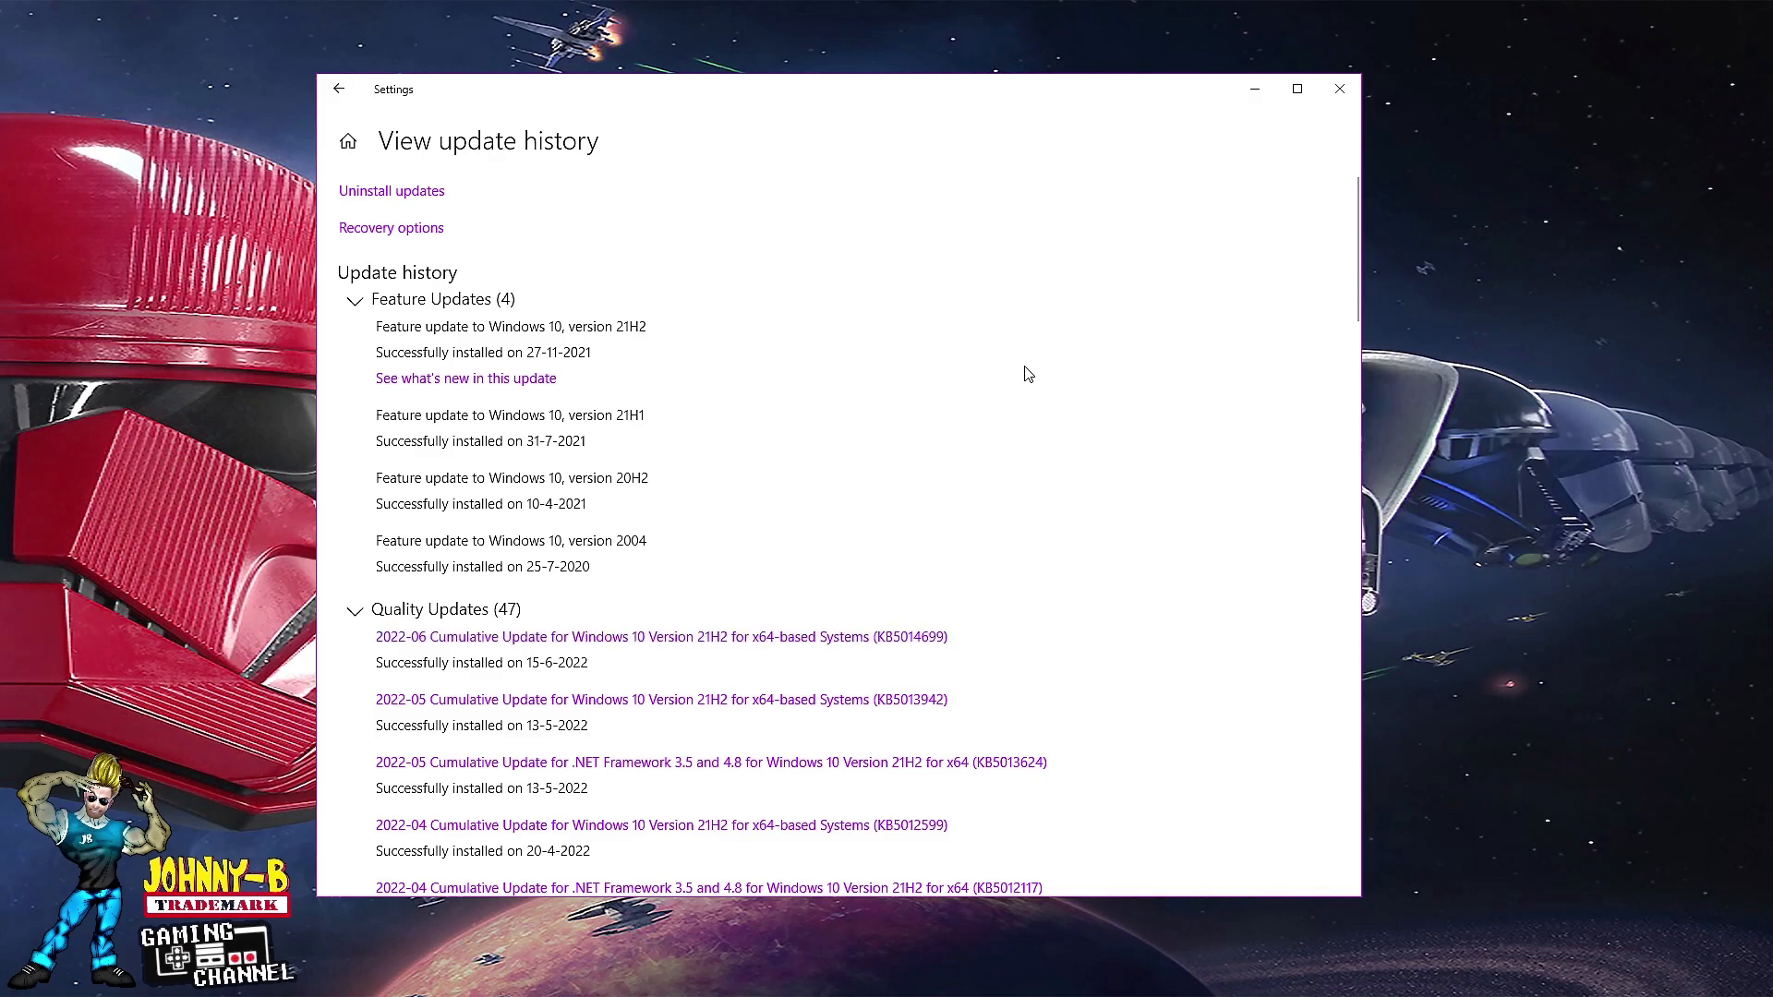
{"action": "left_click", "coordinate": [1339, 92]}
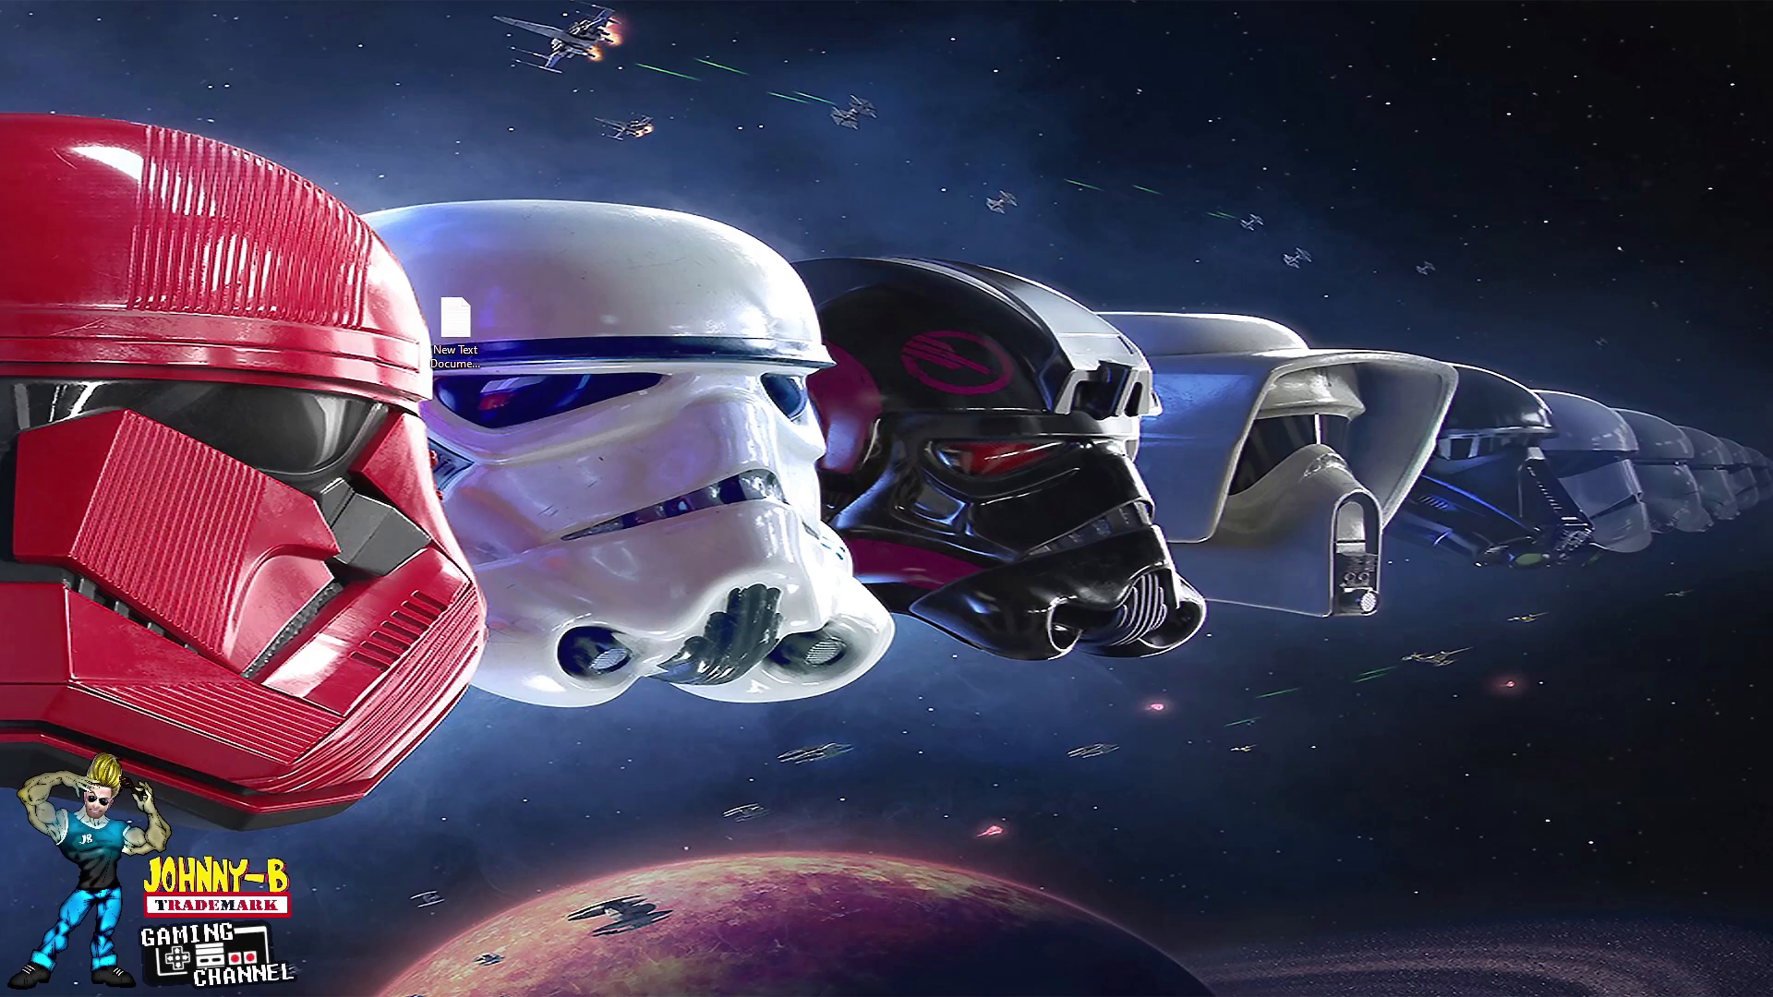
- In Device Manager, examine the driver actions offered for the Astro A50 Voice headset microphone, and close Device Manager
{"action": "left_click_drag", "start_coordinate": [561, 190], "coordinate": [782, 164]}
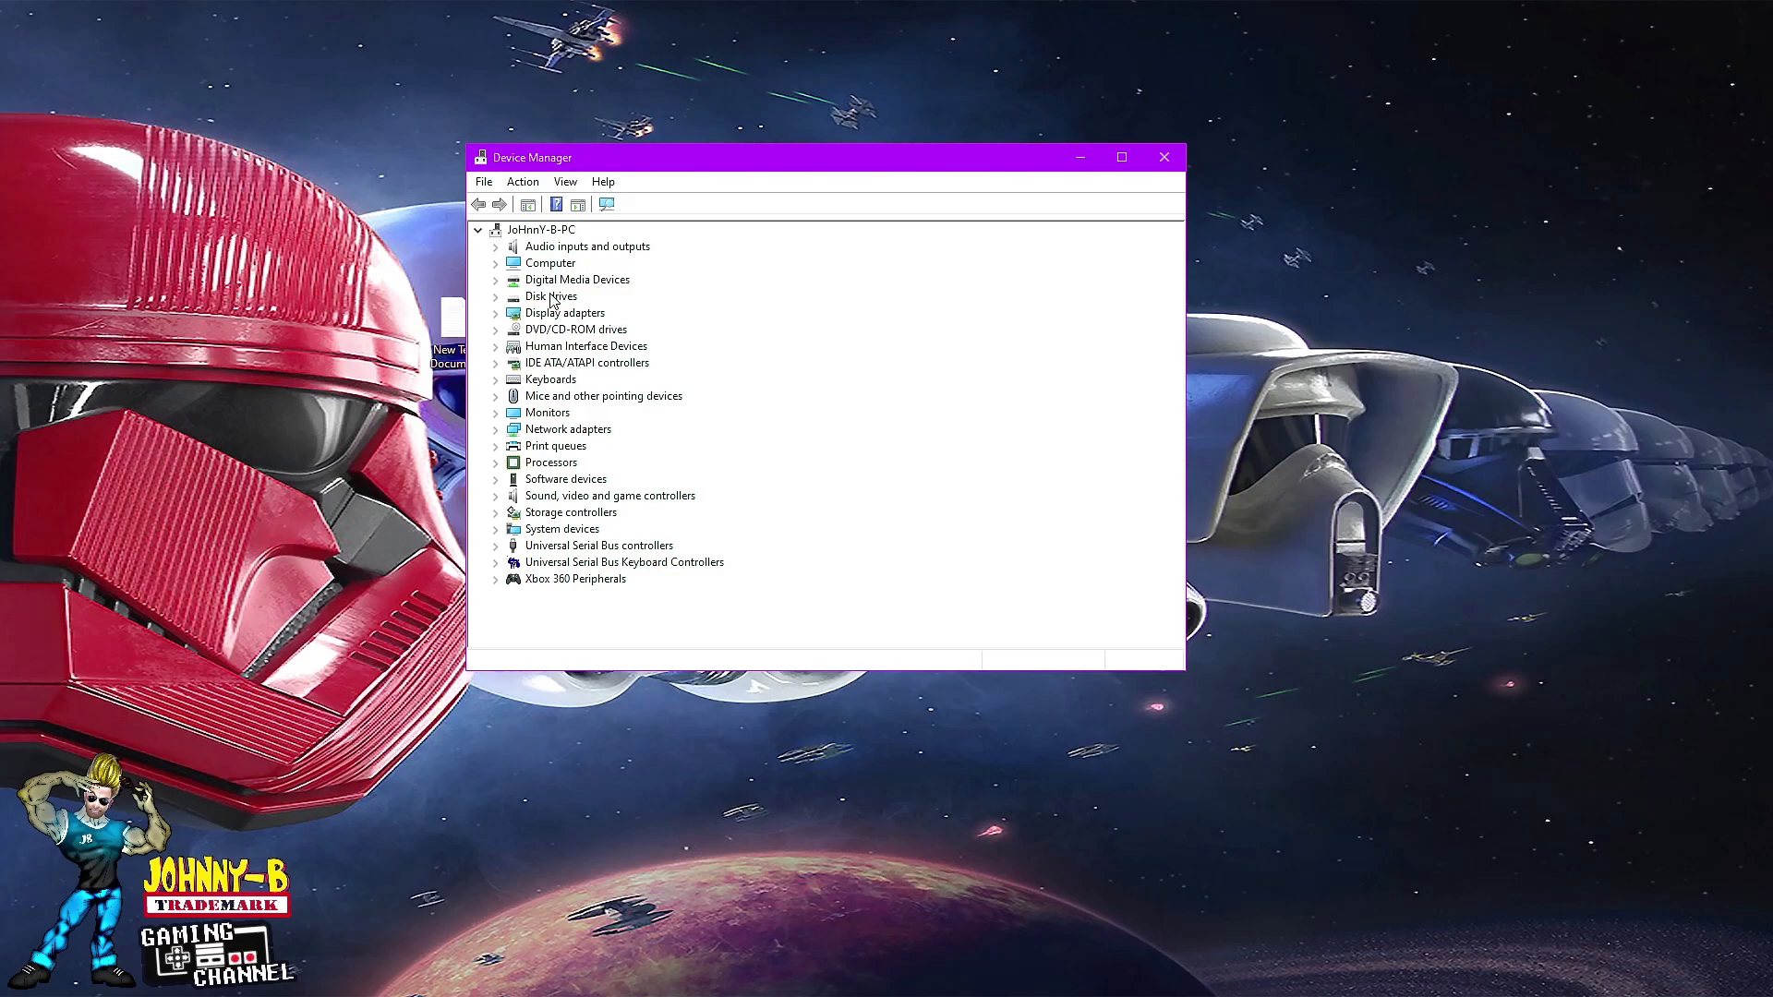
{"action": "left_click", "coordinate": [496, 247]}
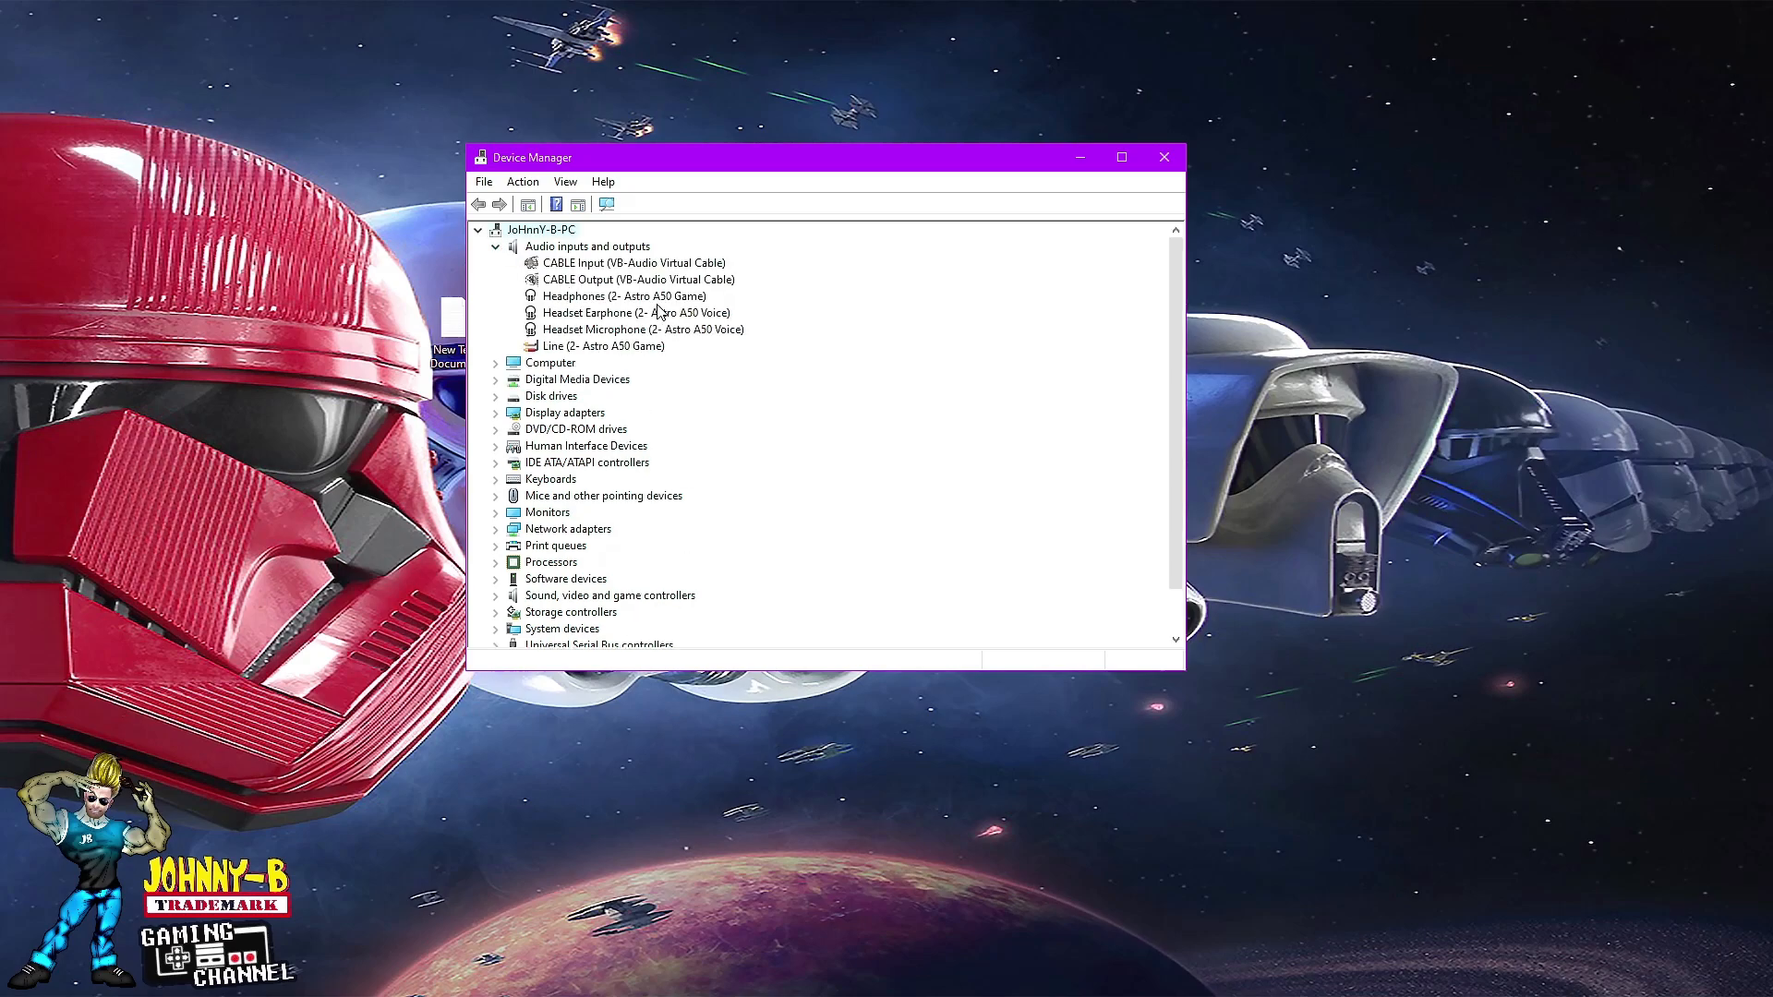
{"action": "right_click", "coordinate": [636, 332]}
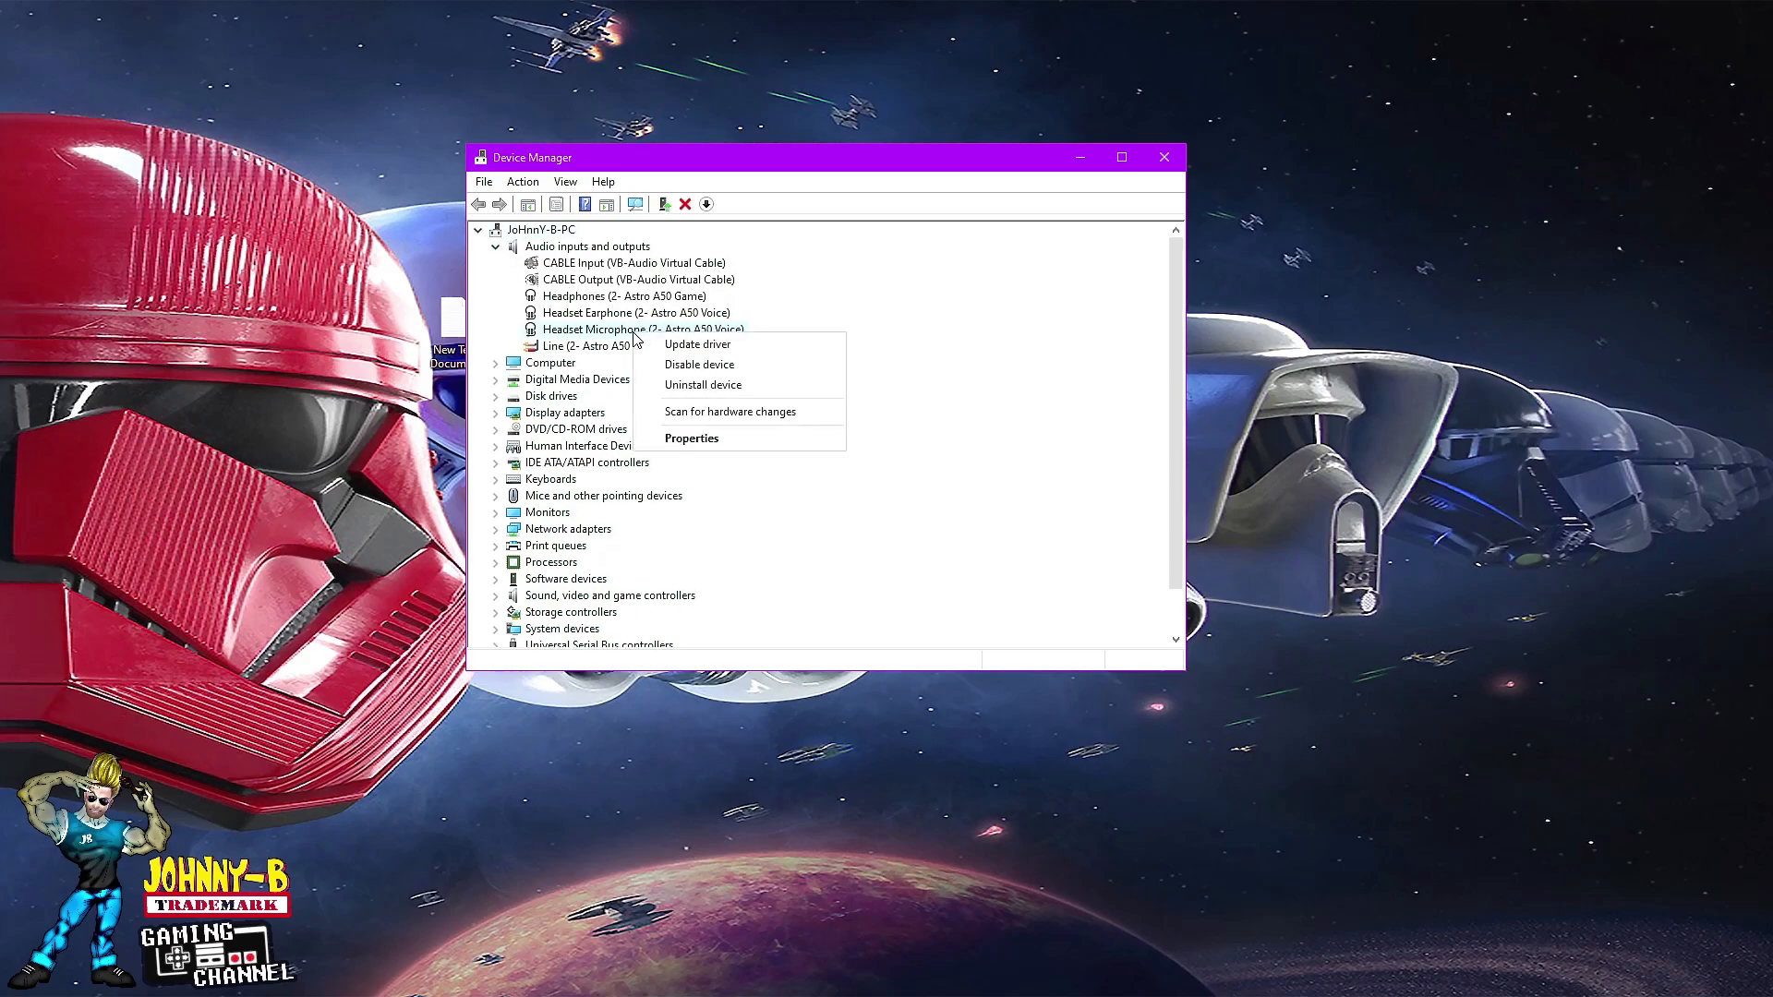
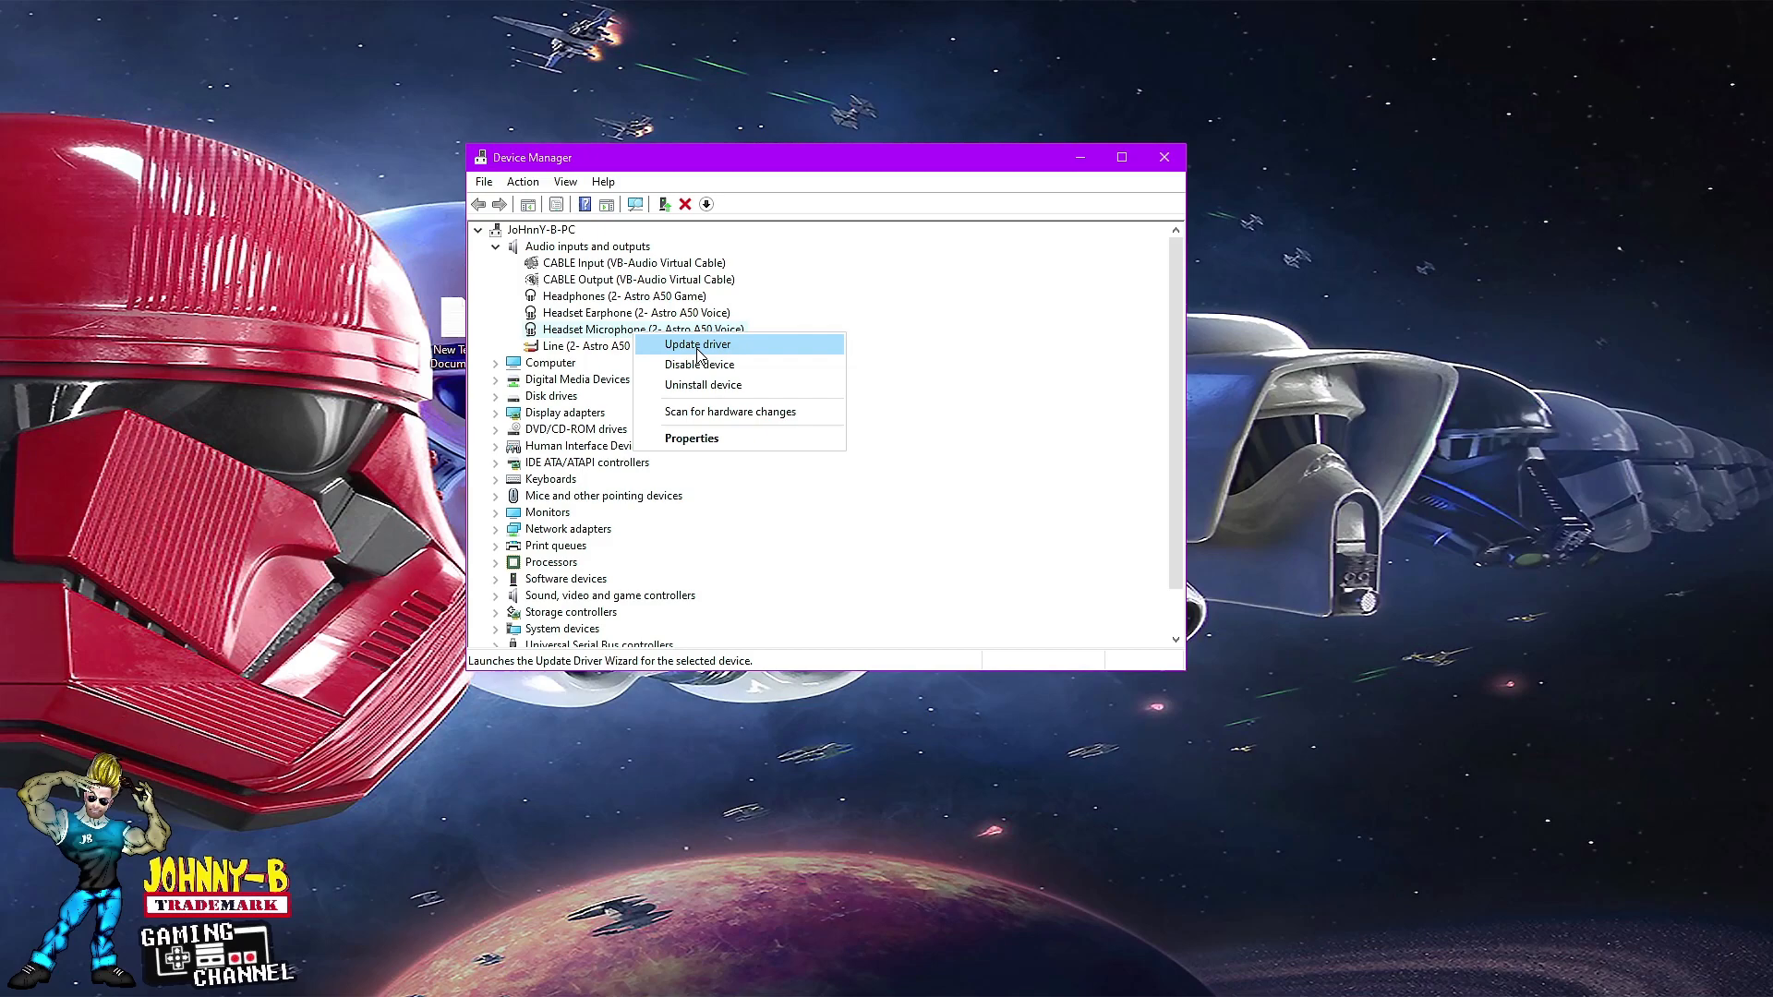
{"action": "left_click", "coordinate": [1165, 158]}
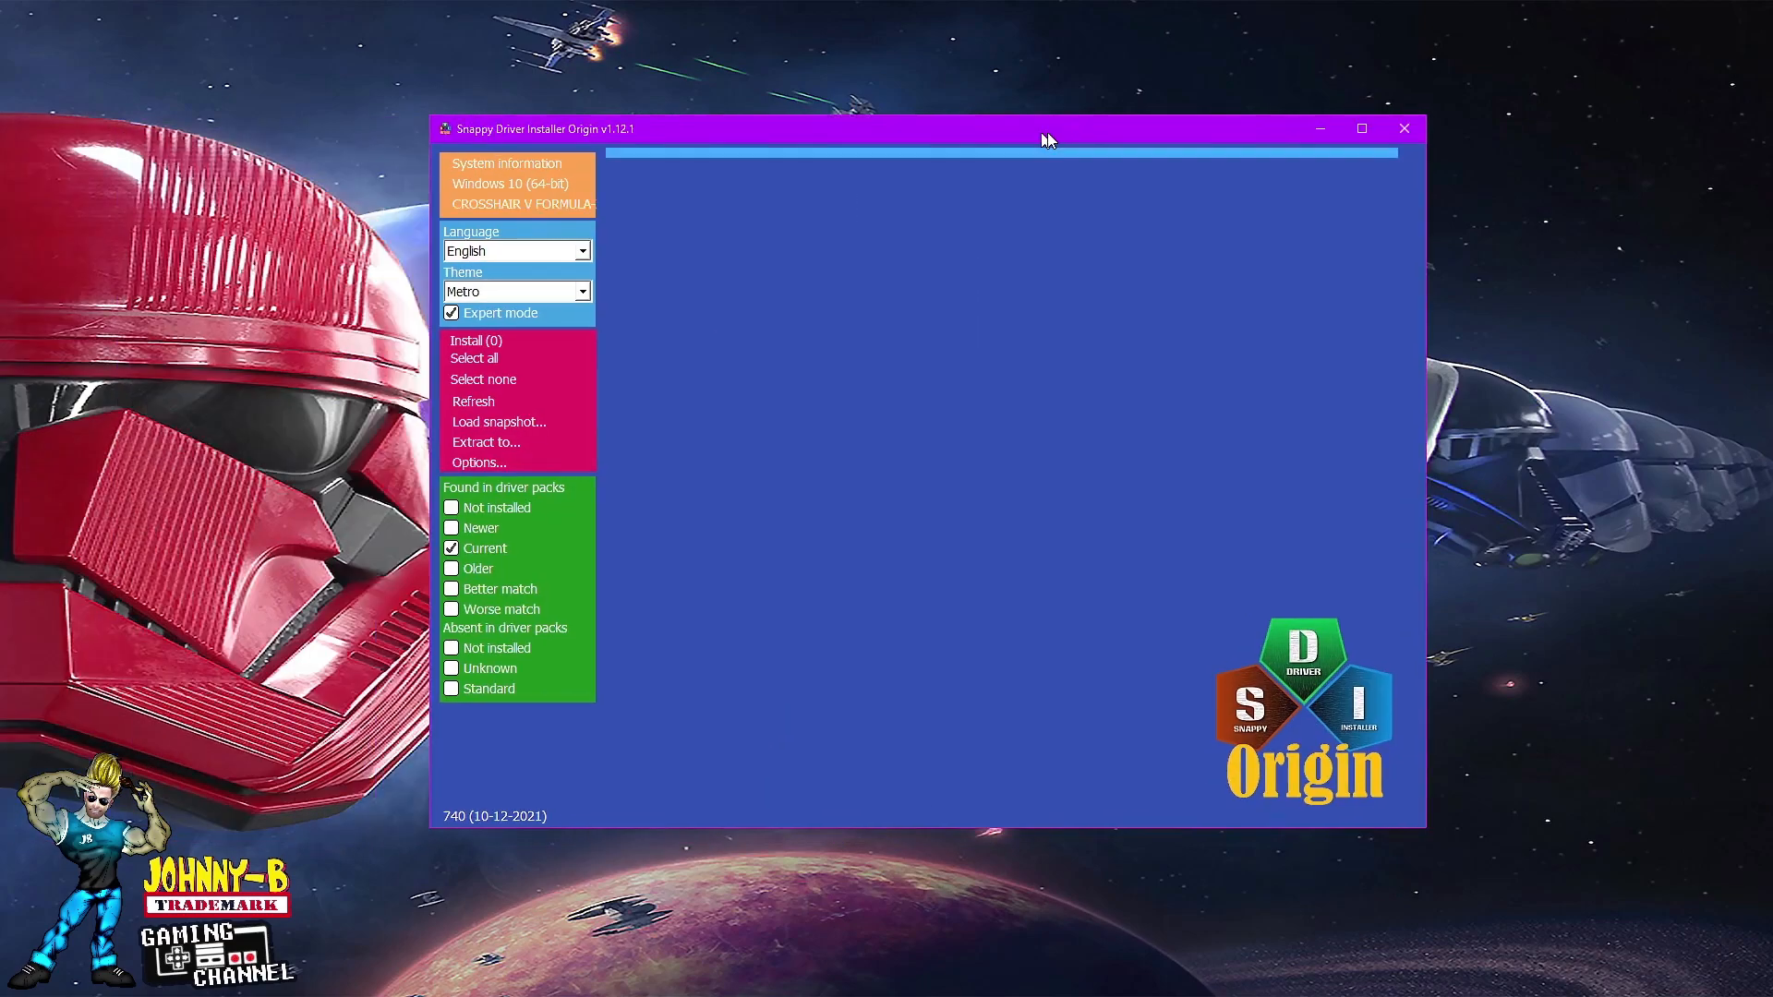
- In Snappy Driver Installer Origin, review the current drivers, from the chipset entry to the virtual device entries
{"action": "left_click_drag", "start_coordinate": [1044, 132], "coordinate": [940, 129]}
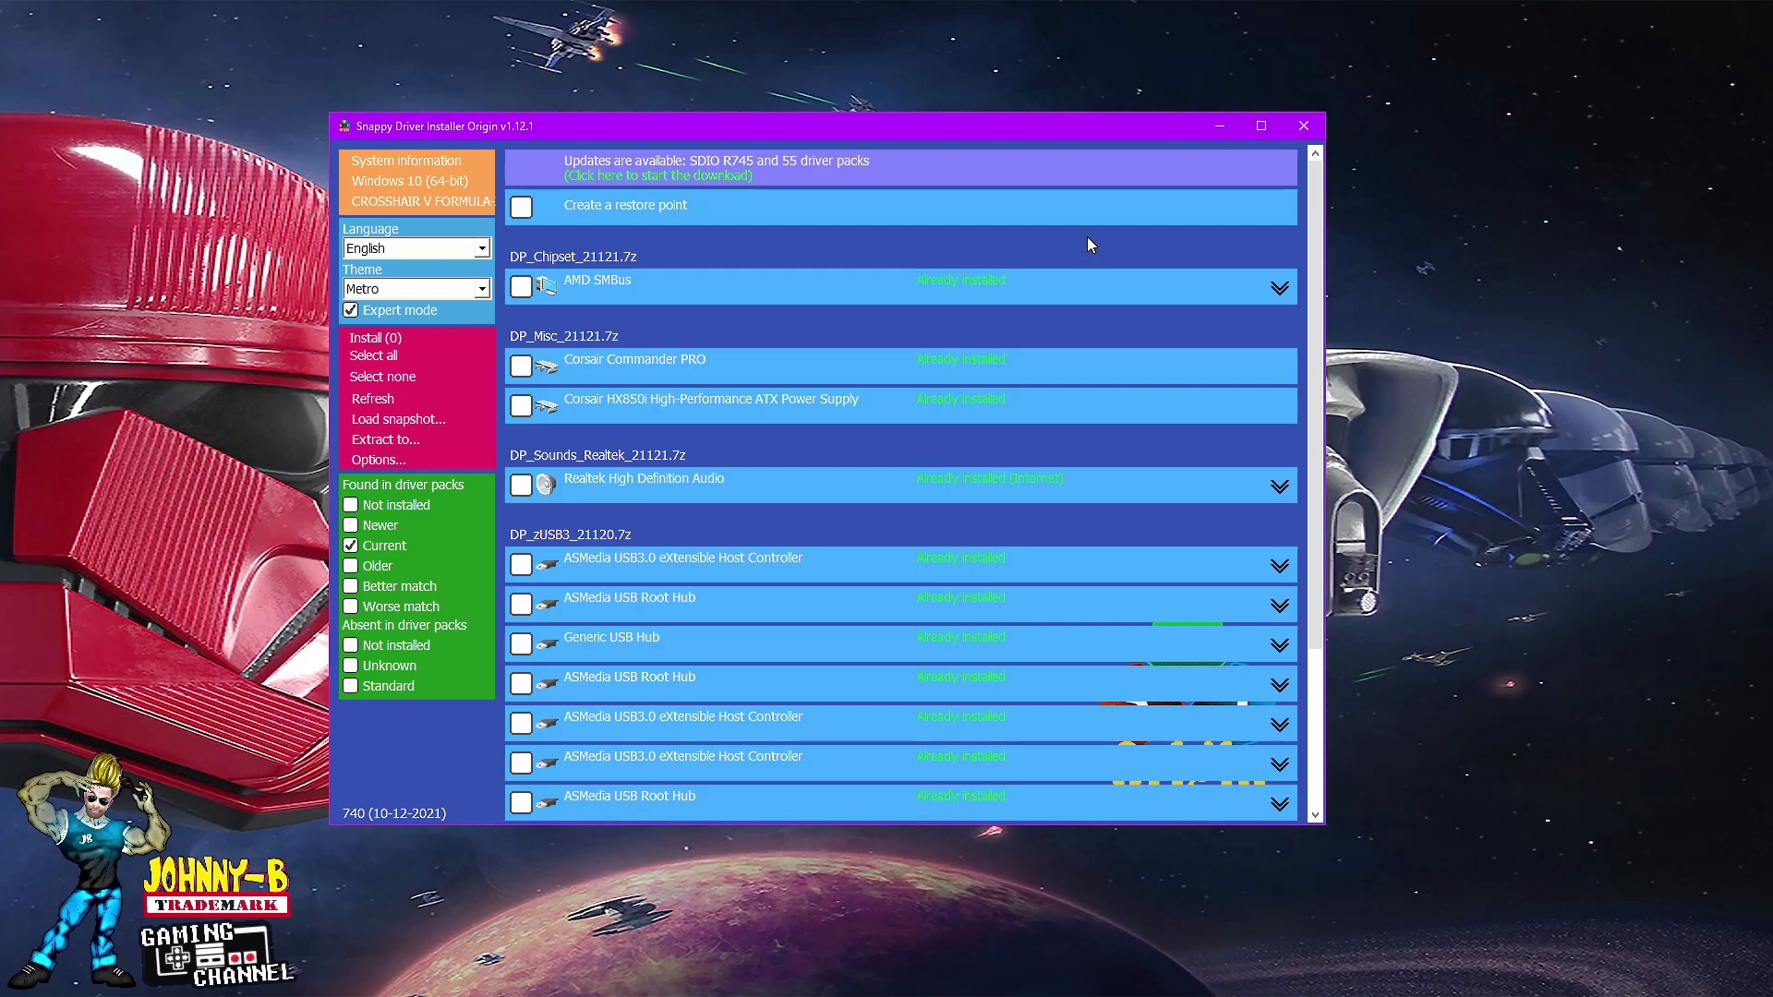
{"action": "scroll", "coordinate": [1088, 246], "scroll_direction": "down", "scroll_amount": 3}
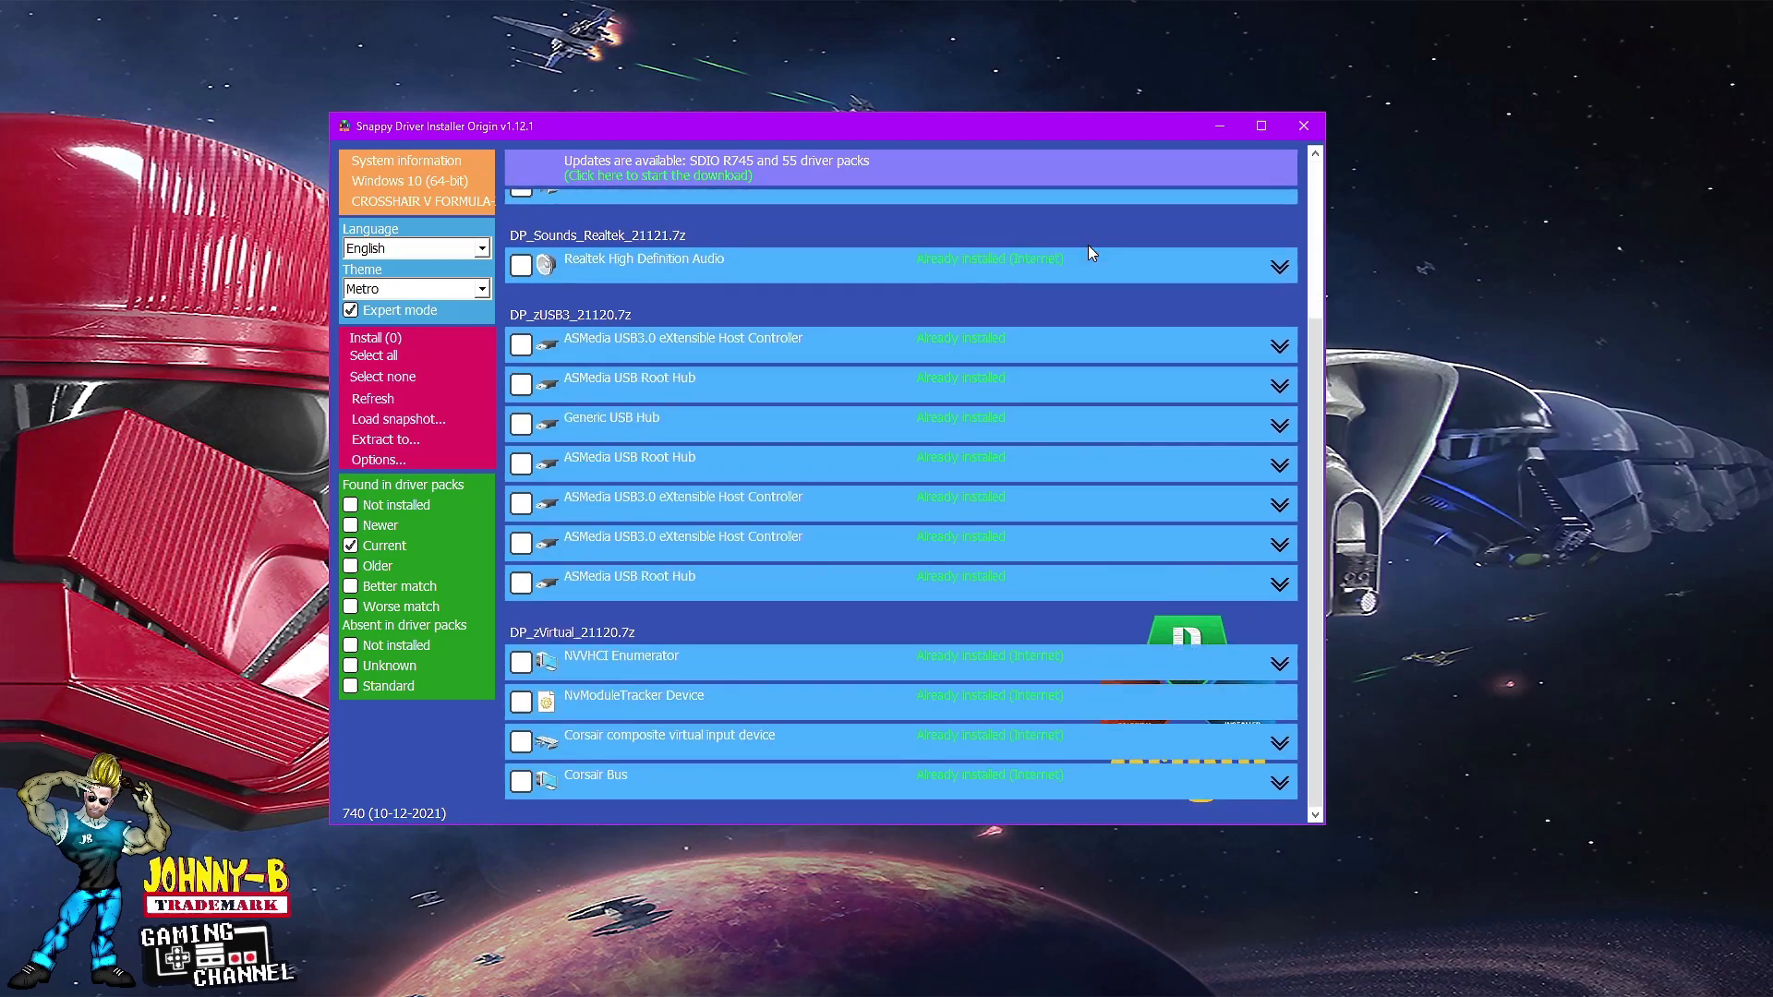
{"action": "scroll", "coordinate": [896, 452], "scroll_direction": "up", "scroll_amount": 1}
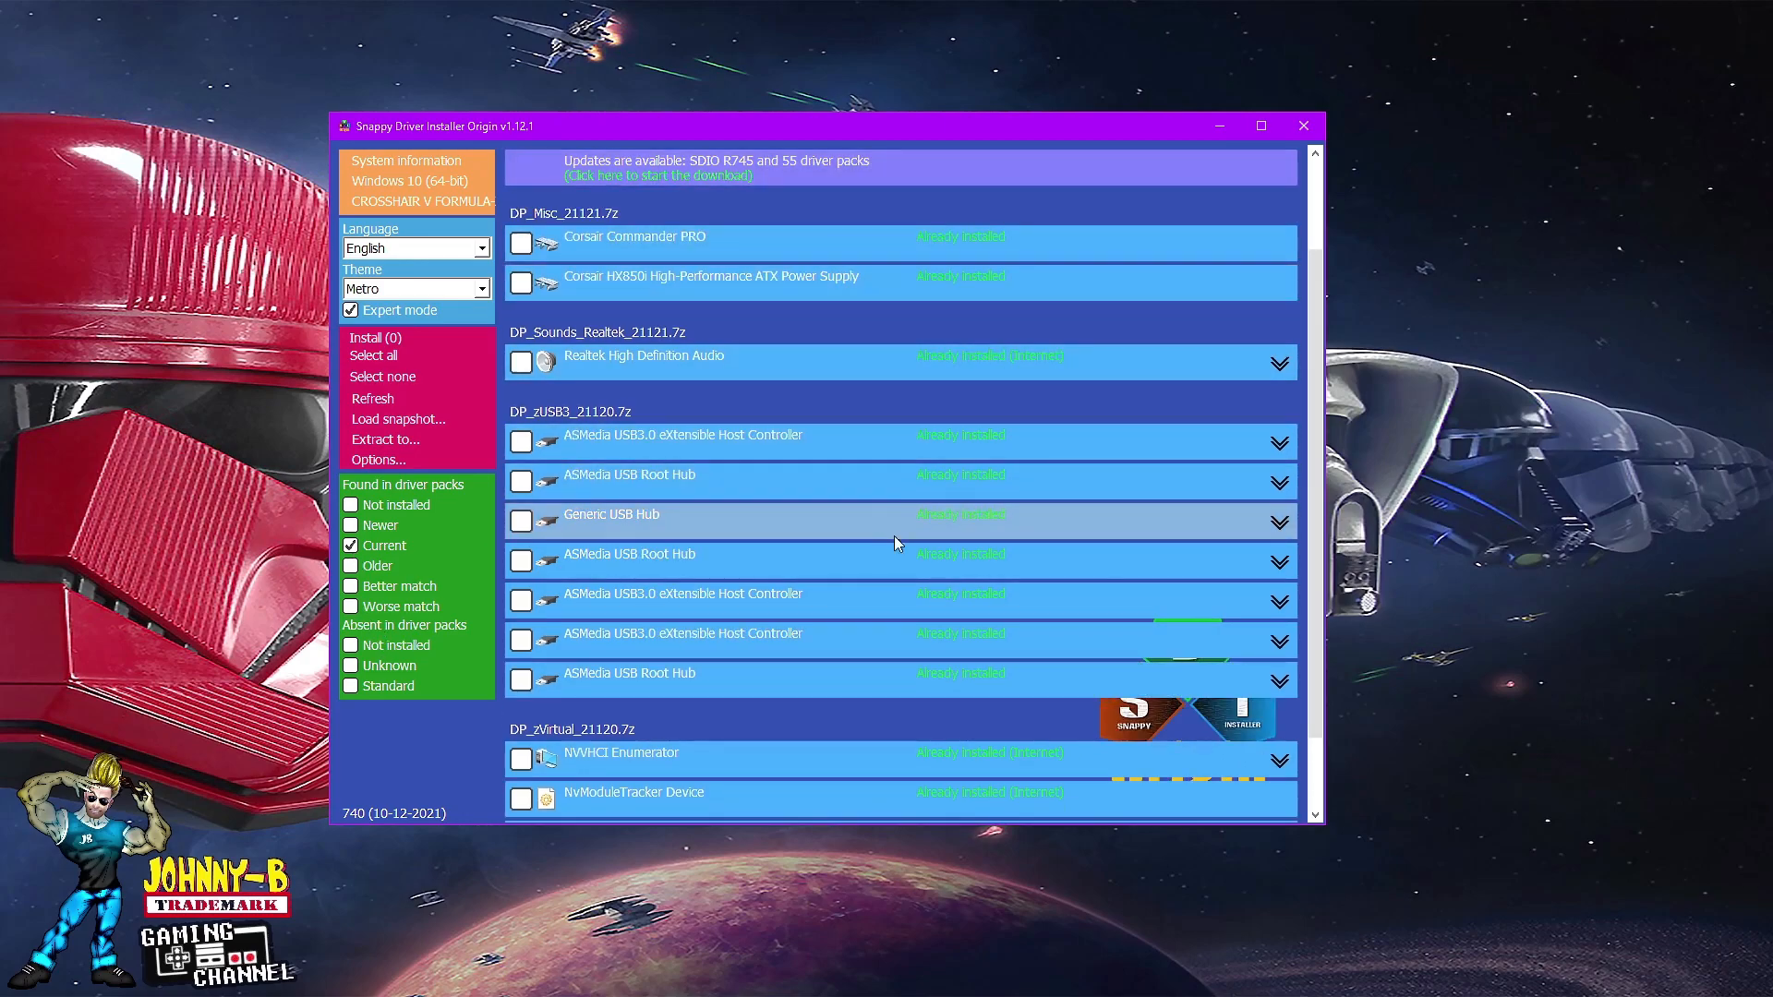
{"action": "scroll", "coordinate": [879, 480], "scroll_direction": "down", "scroll_amount": 1}
{"action": "mouse_move", "coordinate": [878, 490]}
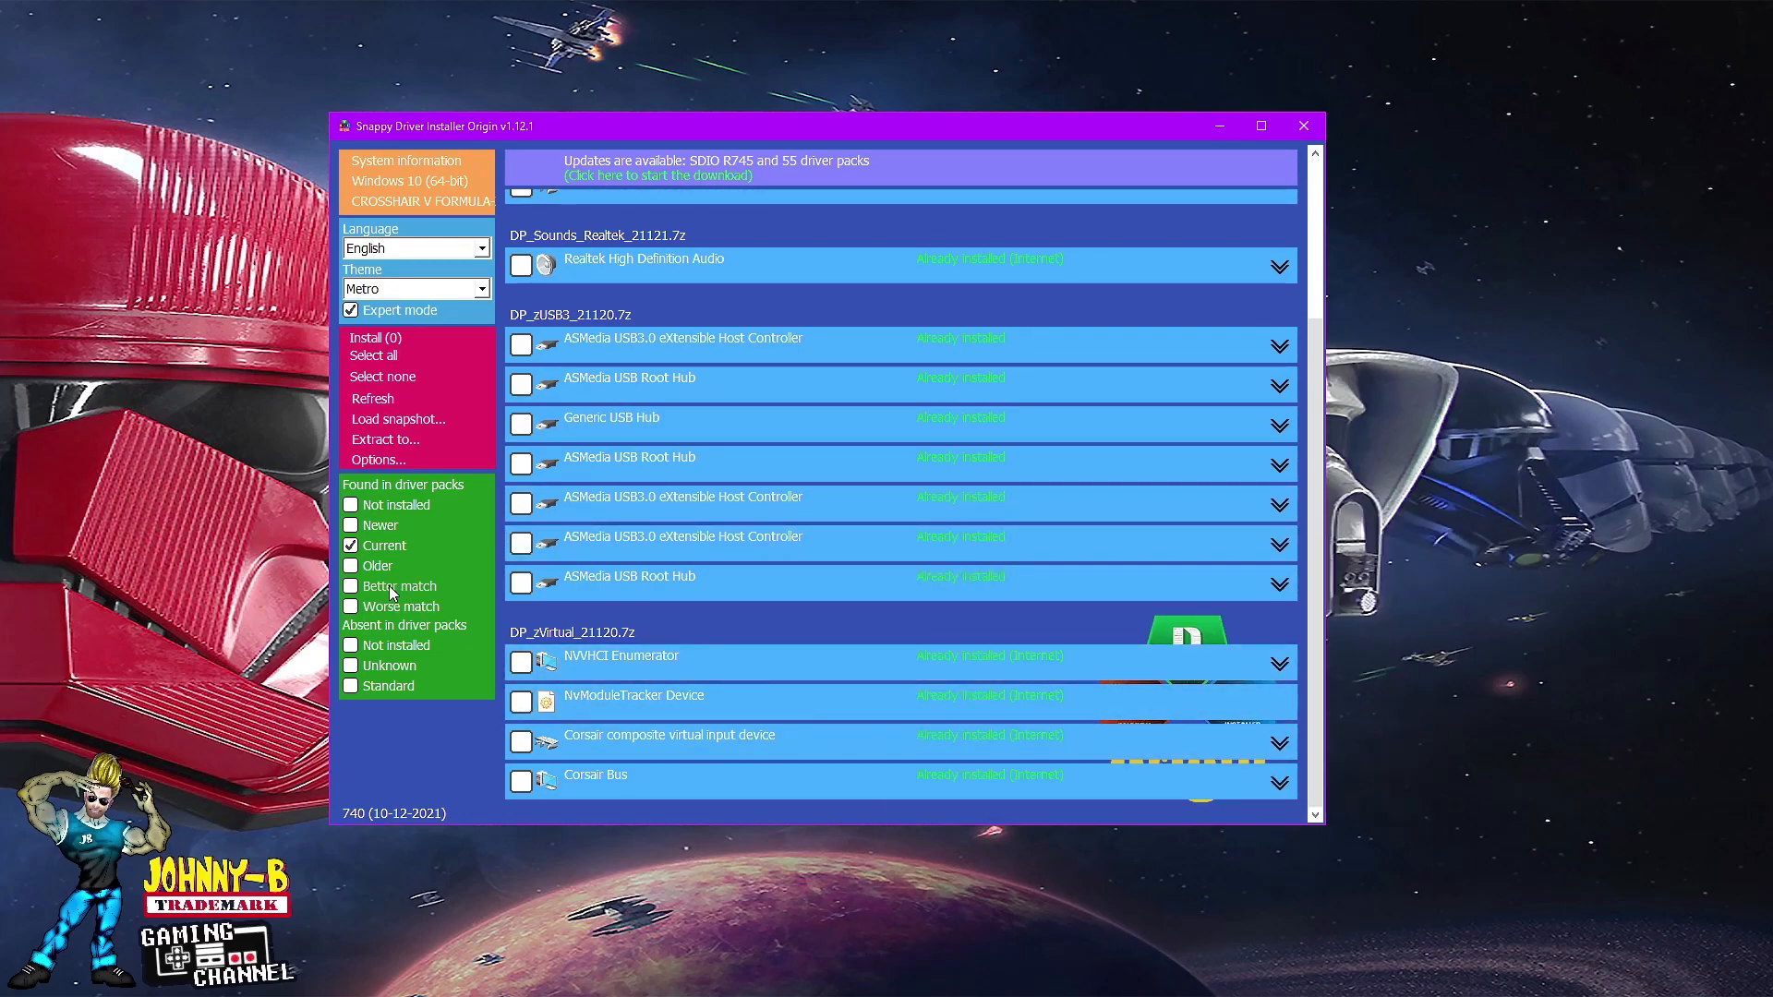
- Include better-match drivers in the list and enable the creation of a restore point
{"action": "left_click", "coordinate": [352, 587]}
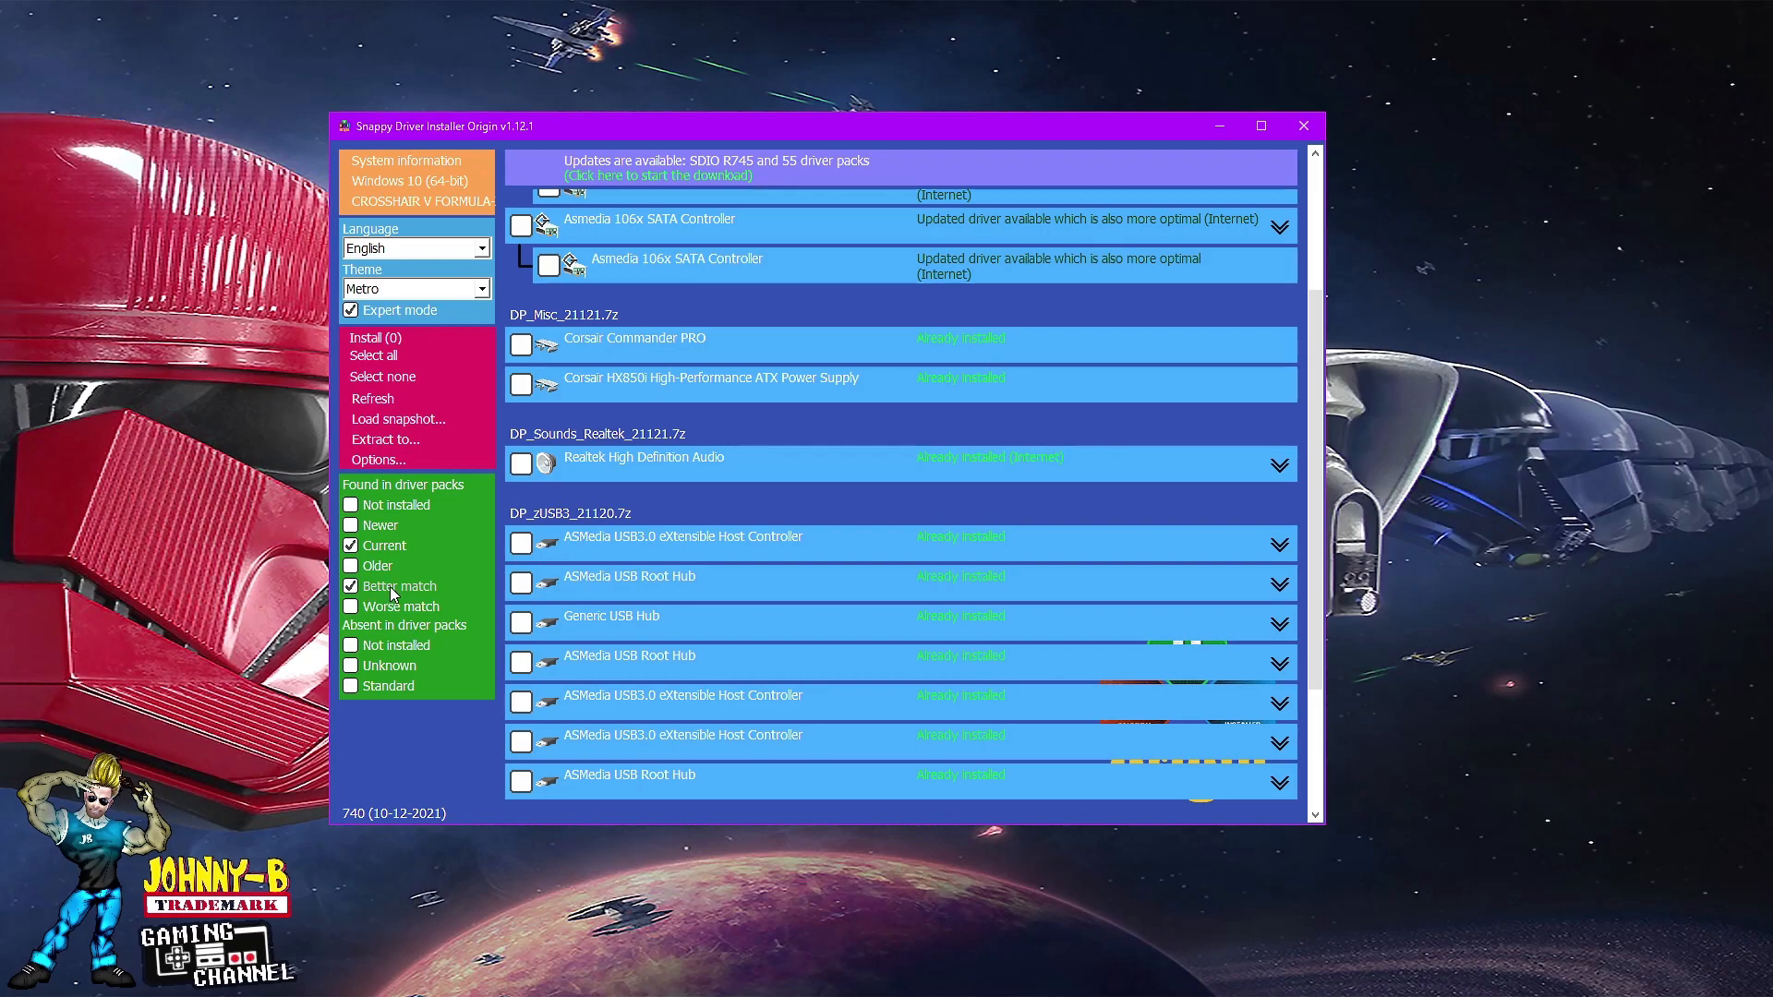
{"action": "scroll", "coordinate": [780, 484], "scroll_direction": "up", "scroll_amount": 2}
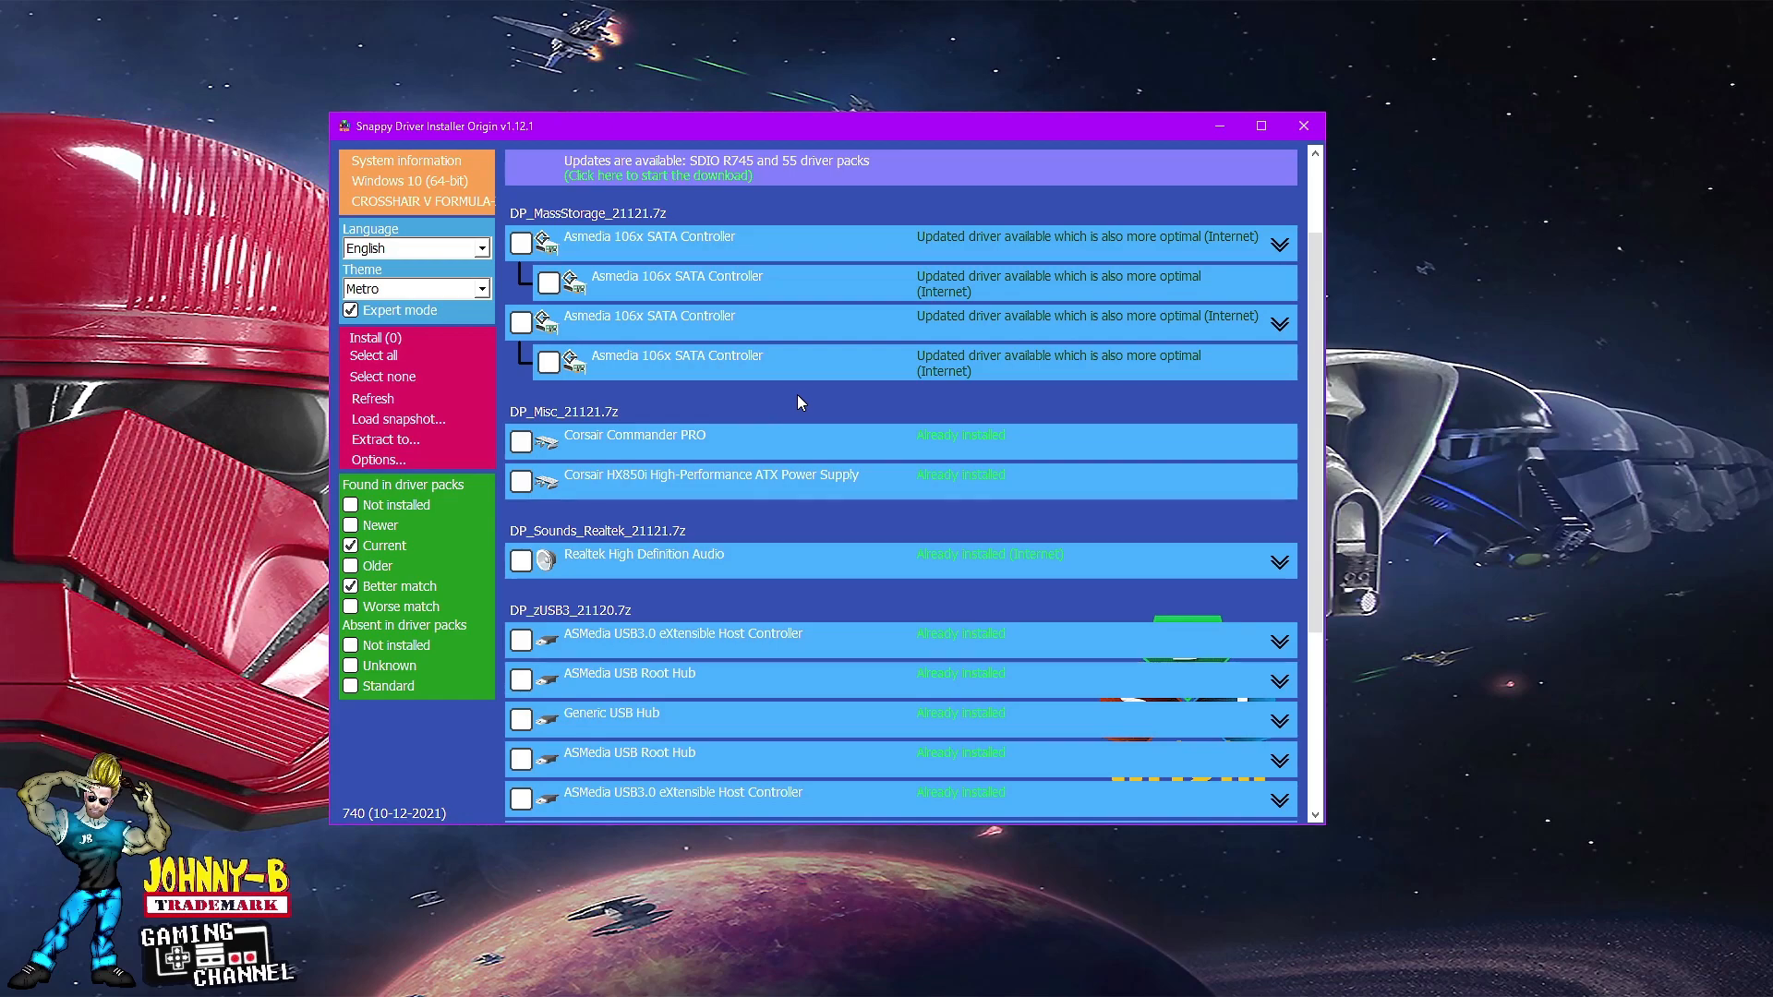
{"action": "scroll", "coordinate": [798, 402], "scroll_direction": "up", "scroll_amount": 1}
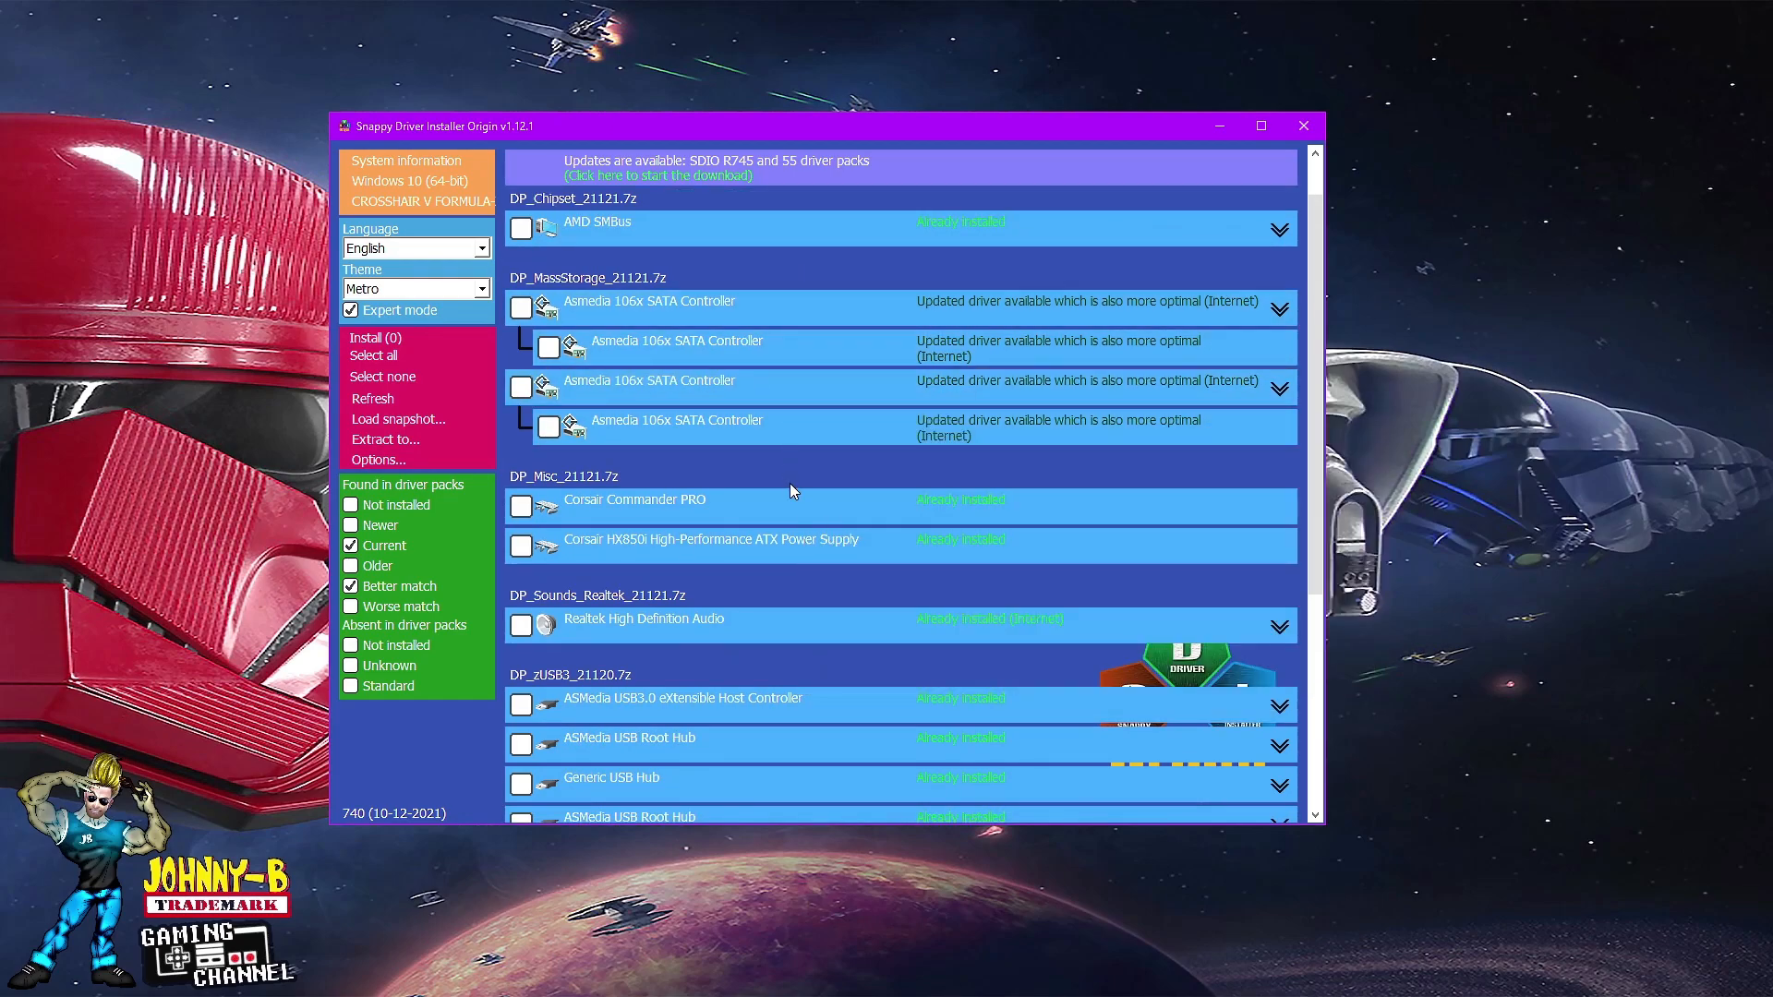
{"action": "scroll", "coordinate": [790, 484], "scroll_direction": "up", "scroll_amount": 1}
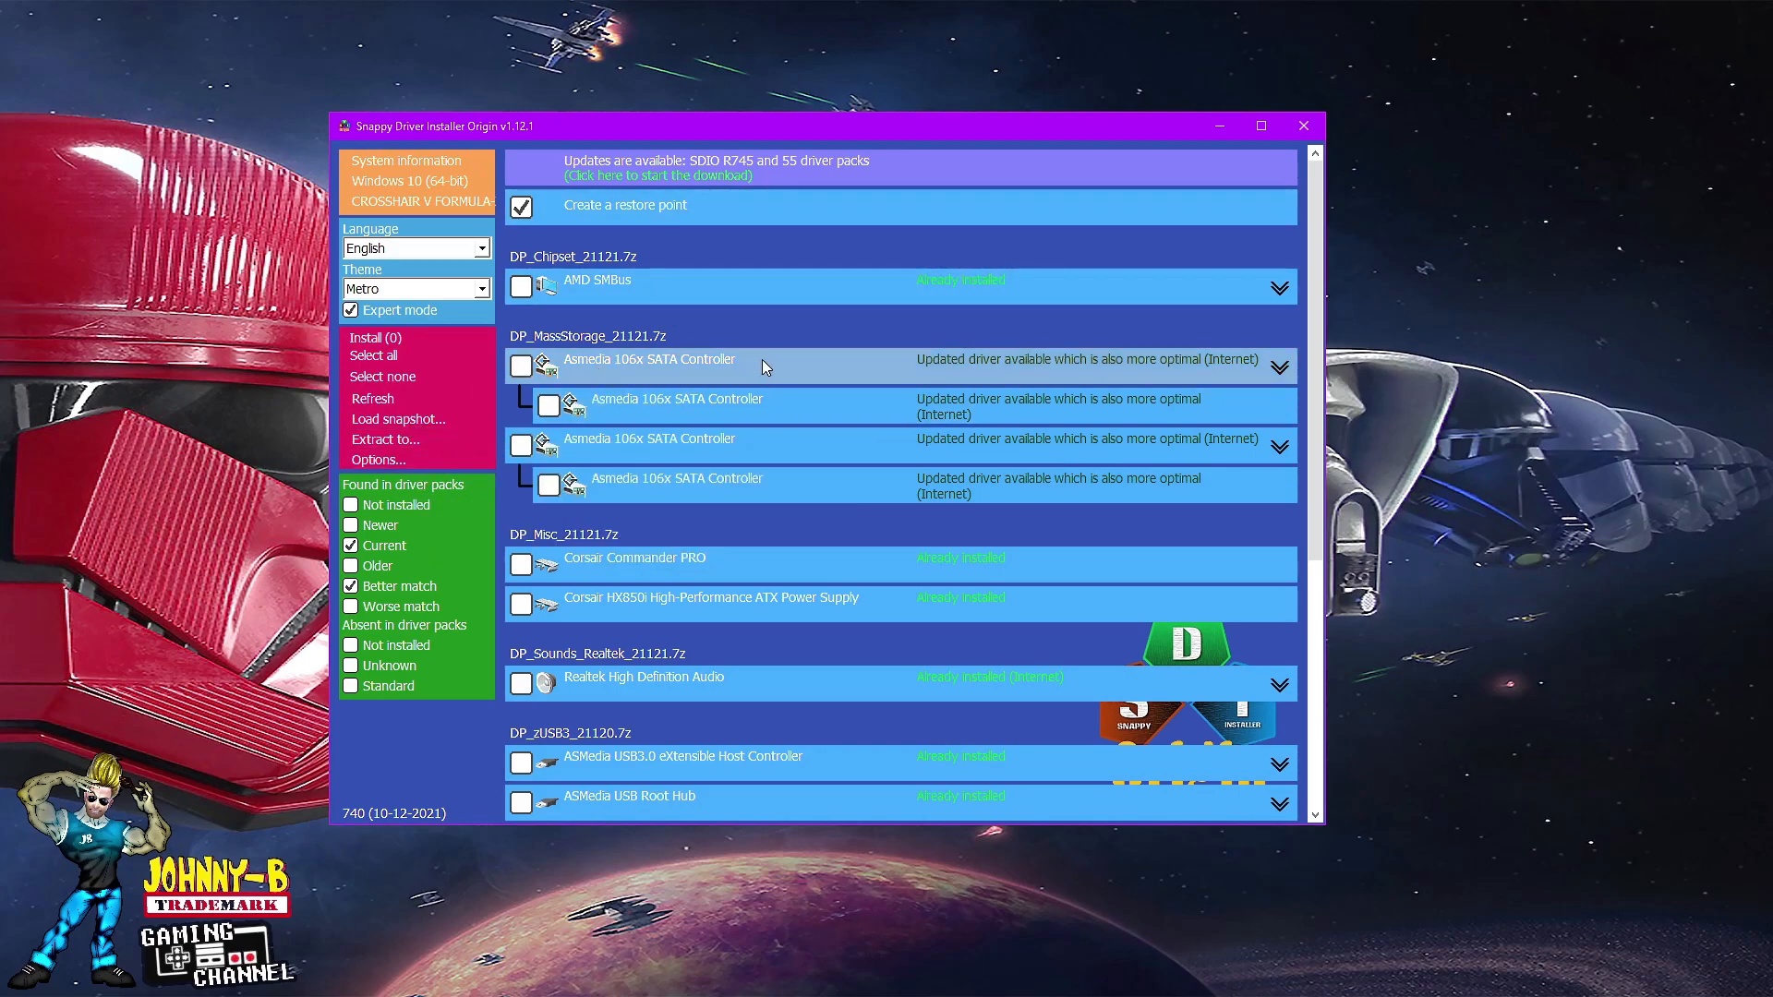
{"action": "left_click", "coordinate": [434, 421]}
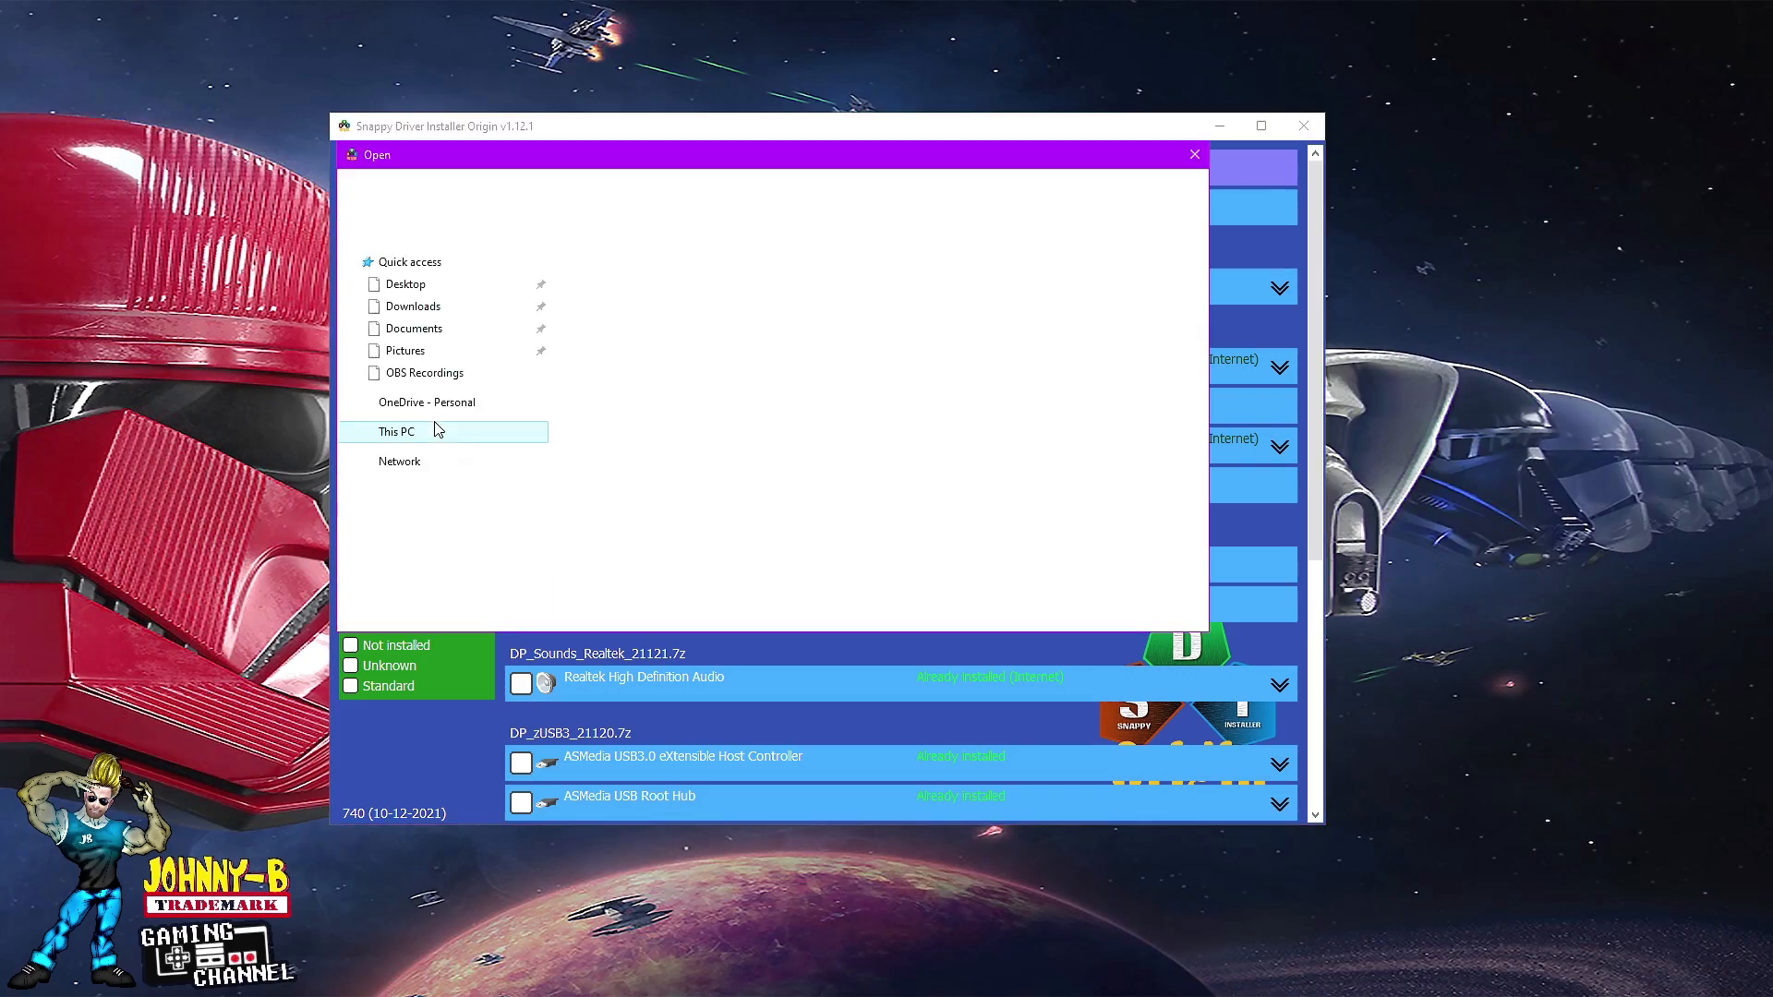
{"action": "left_click", "coordinate": [608, 338]}
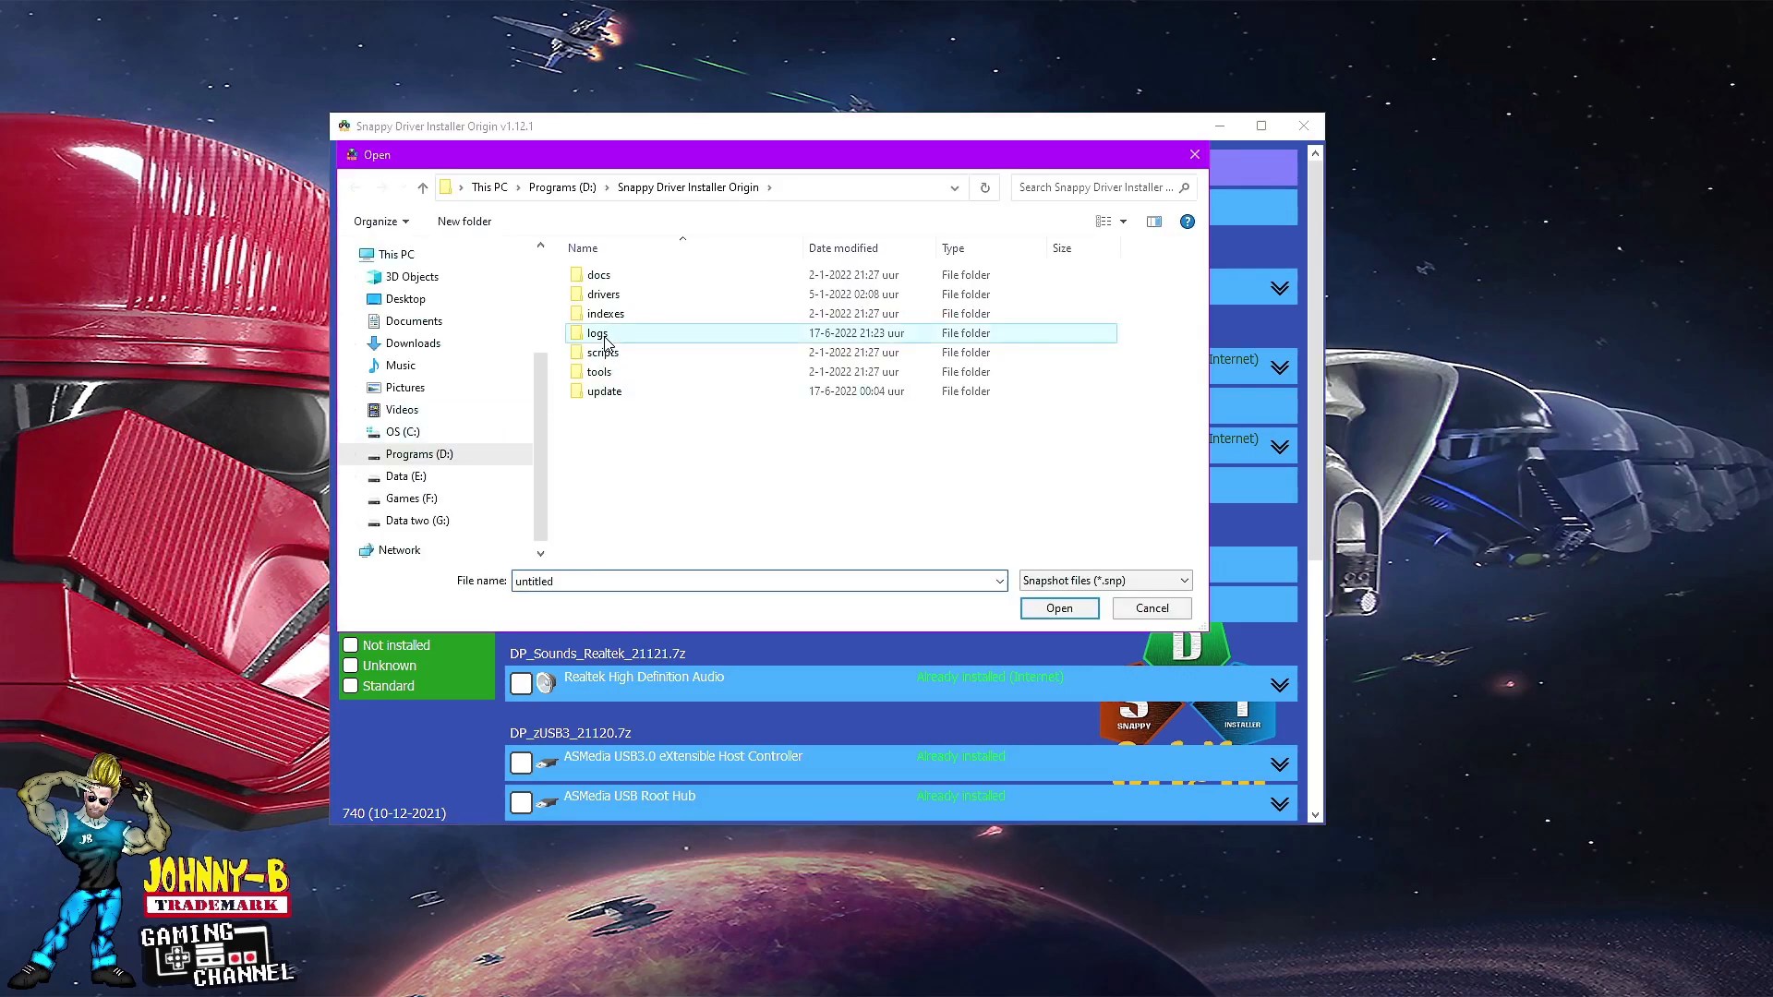
{"action": "left_click", "coordinate": [1142, 613]}
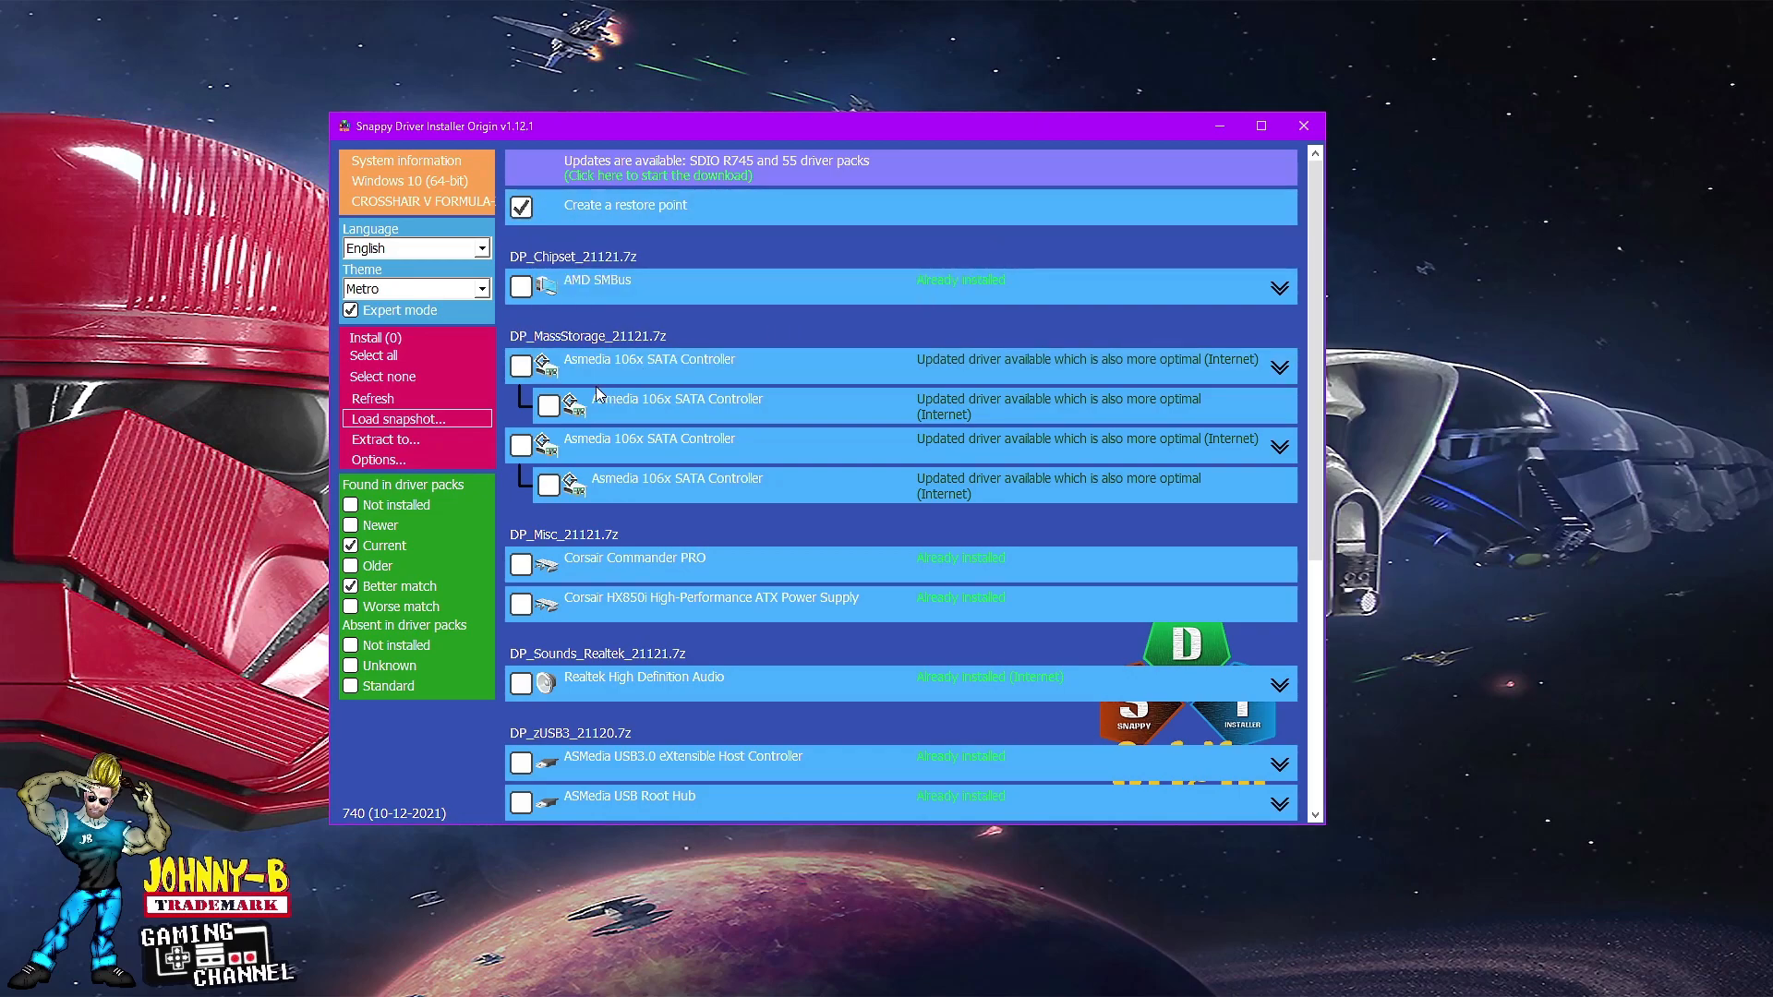
- Select both main Asmedia 106x SATA Controller drivers for installation, checking the alternative versions of the first one
{"action": "left_click", "coordinate": [530, 369]}
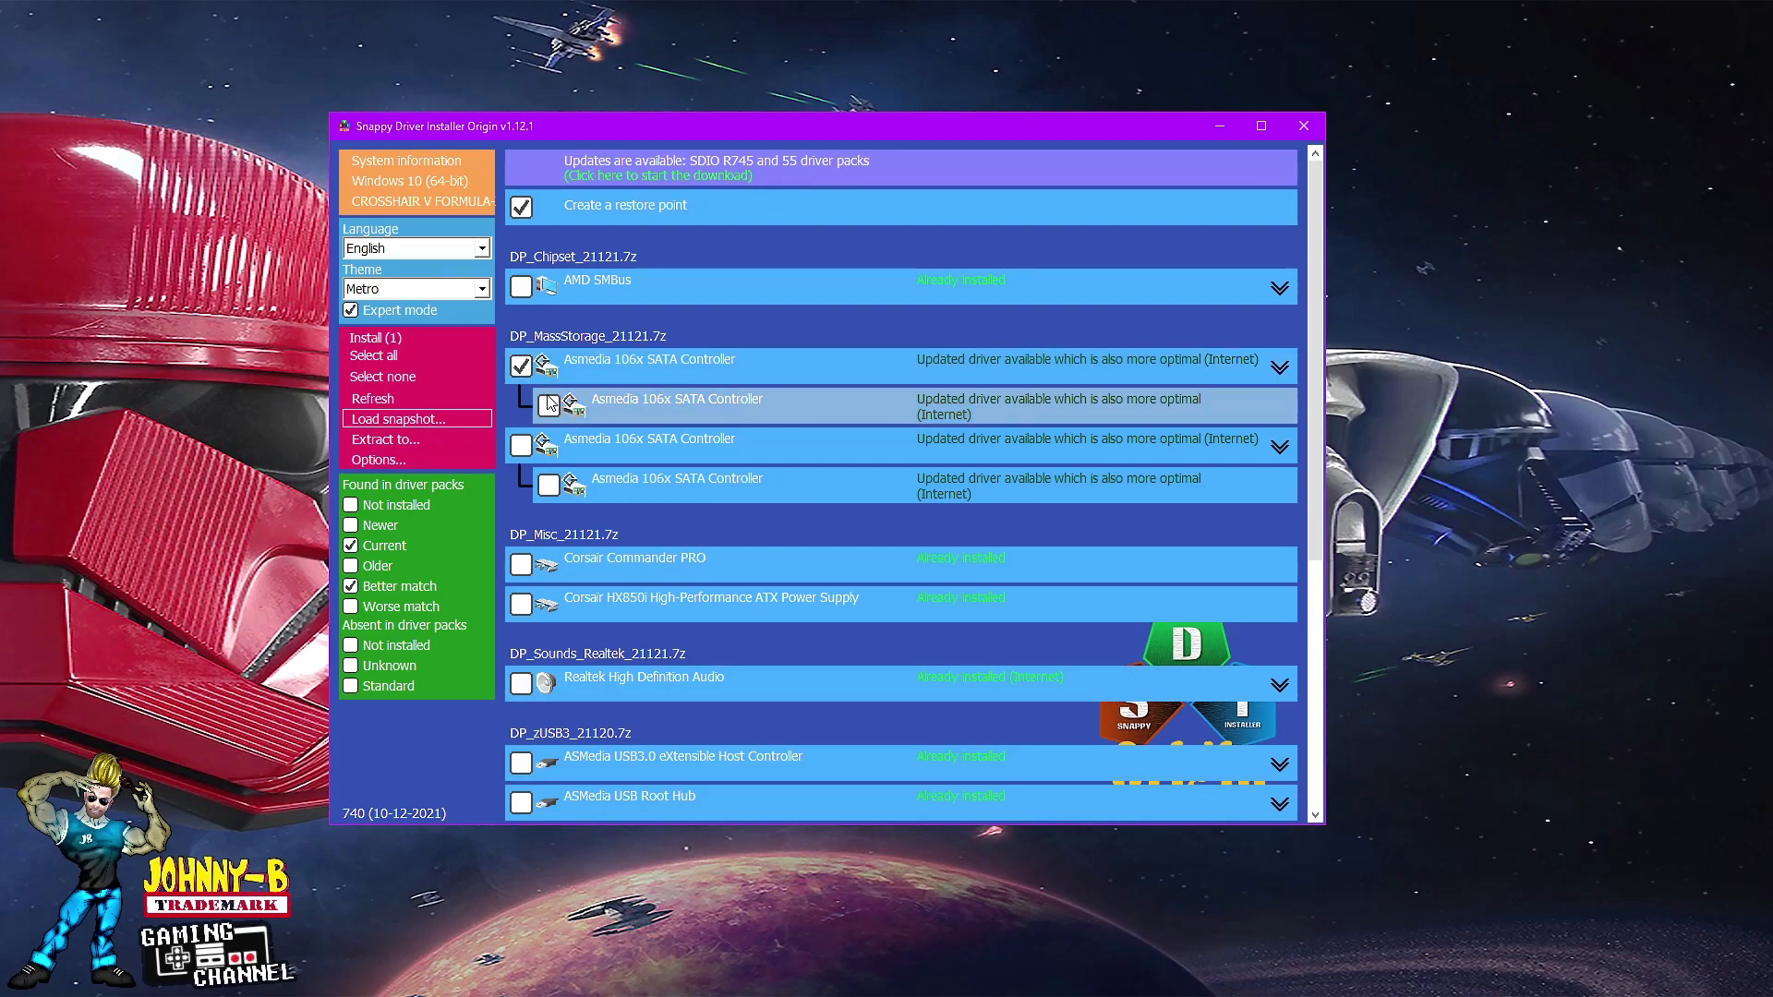
{"action": "left_click", "coordinate": [1282, 369]}
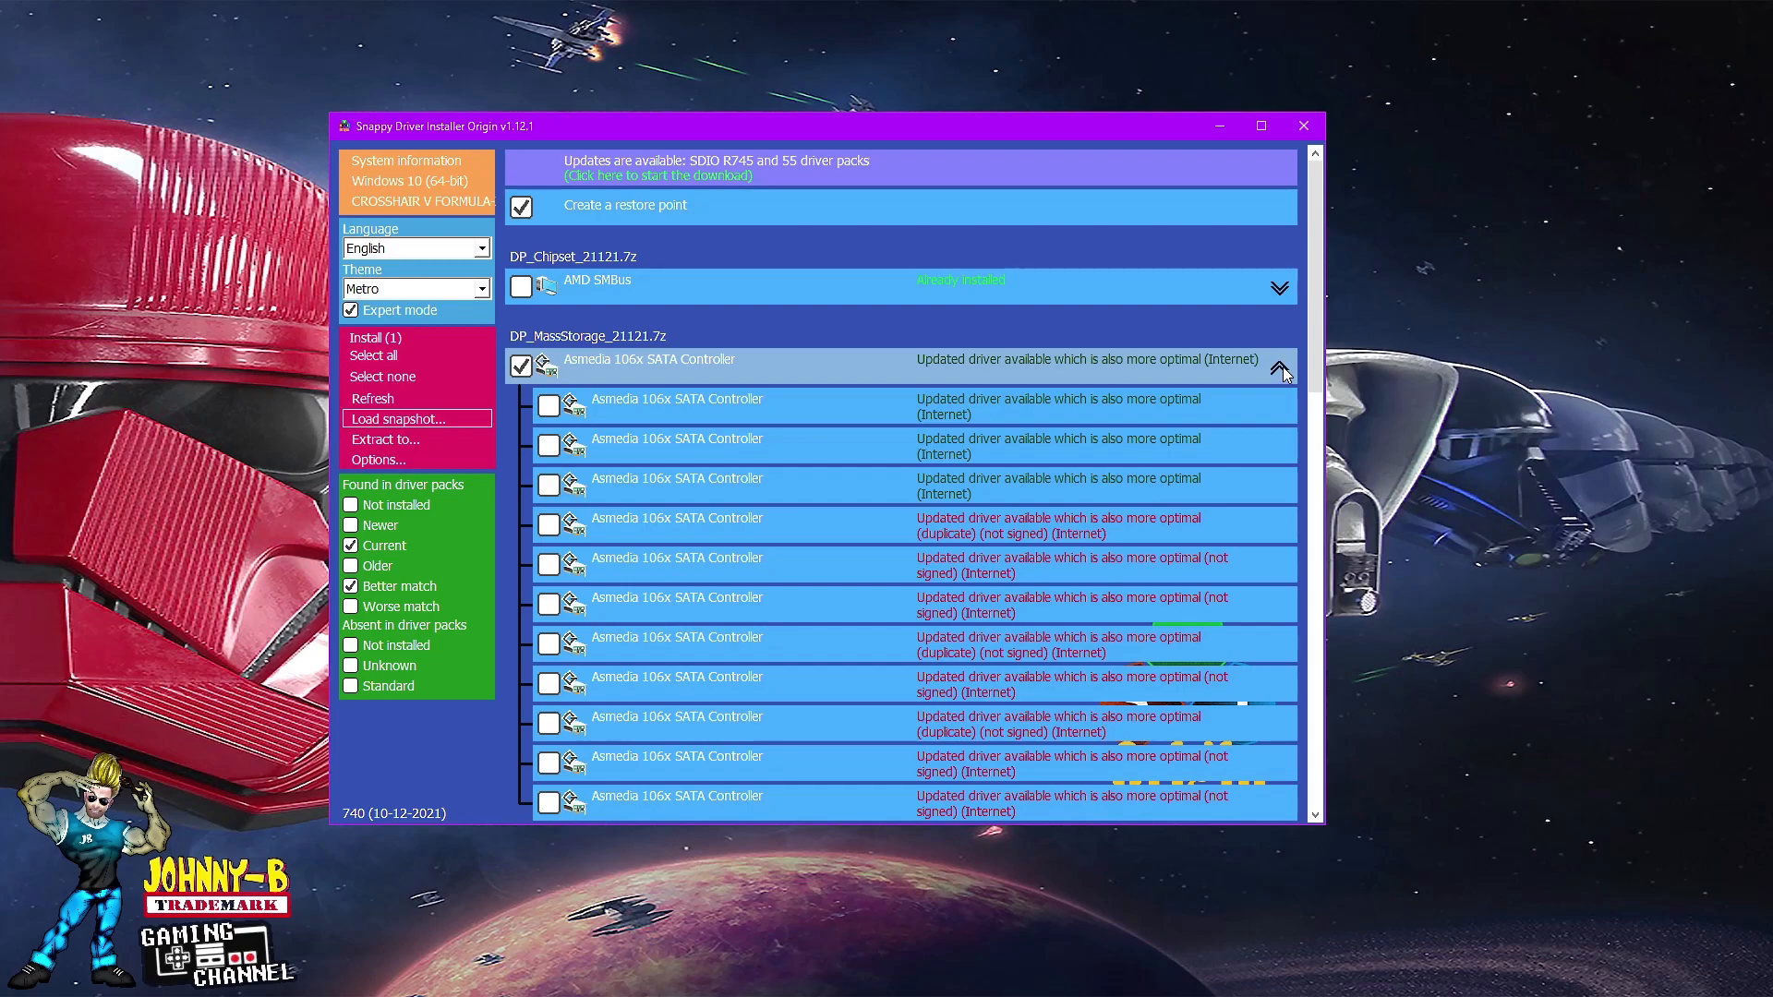
{"action": "left_click", "coordinate": [1283, 367]}
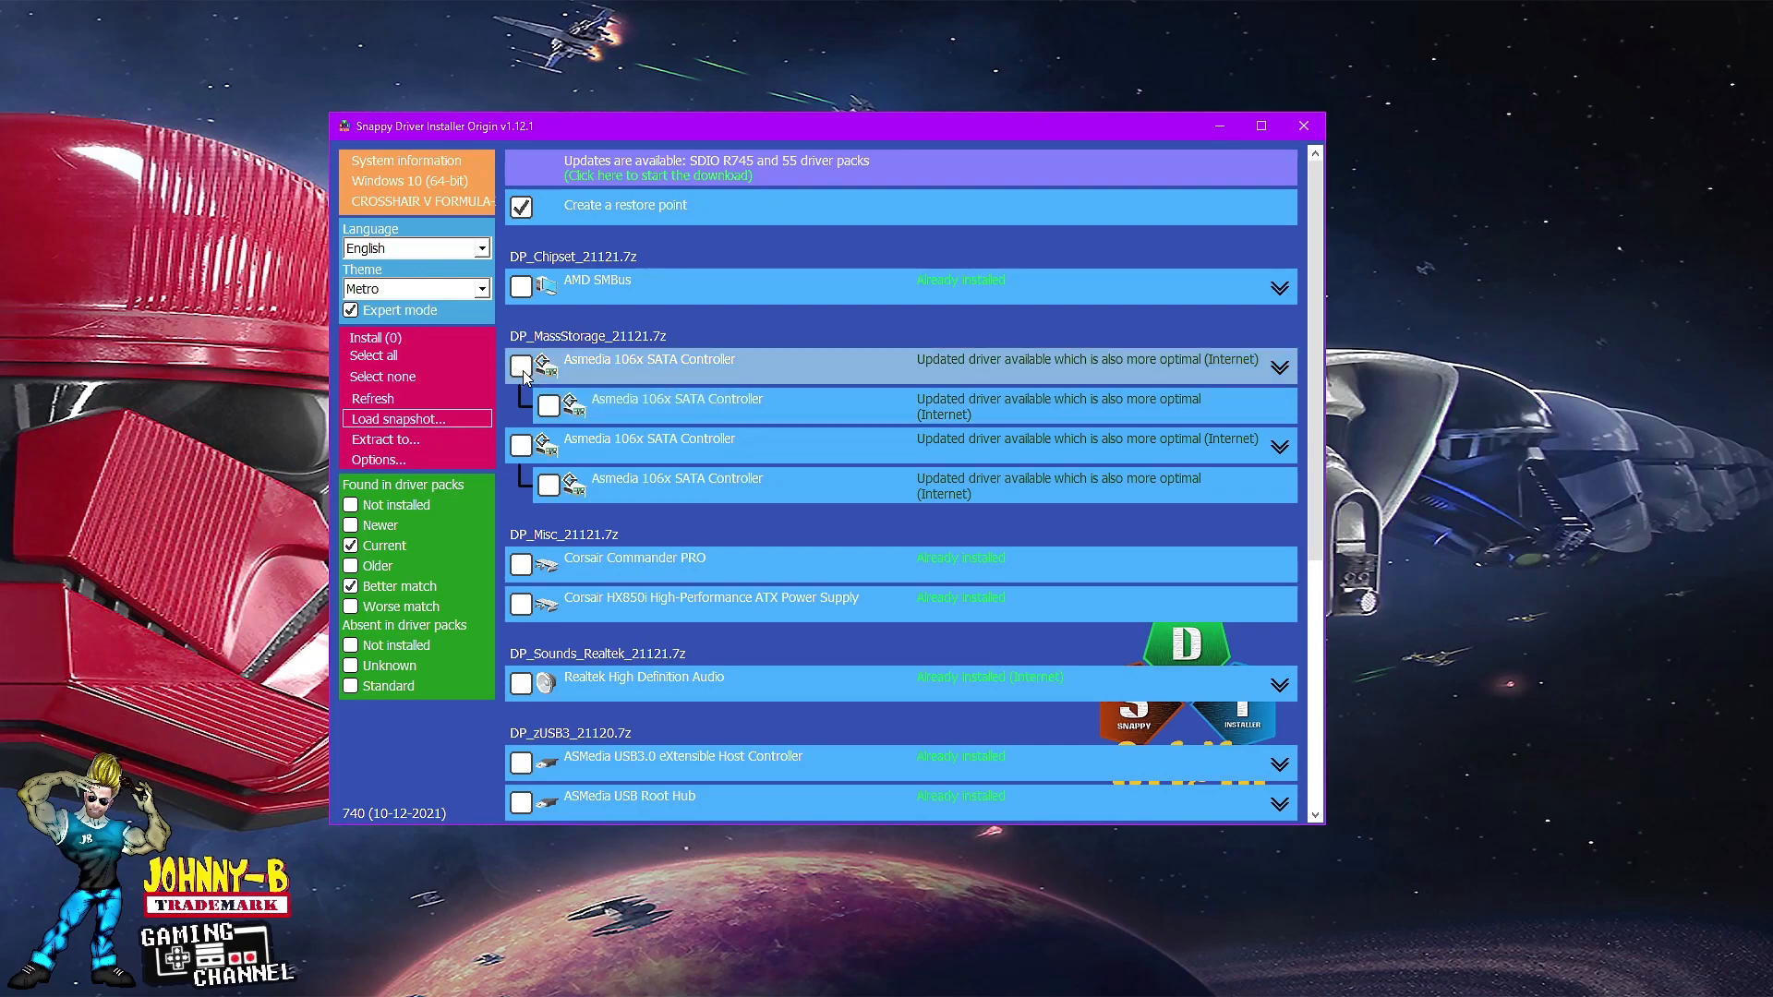
{"action": "left_click", "coordinate": [521, 445]}
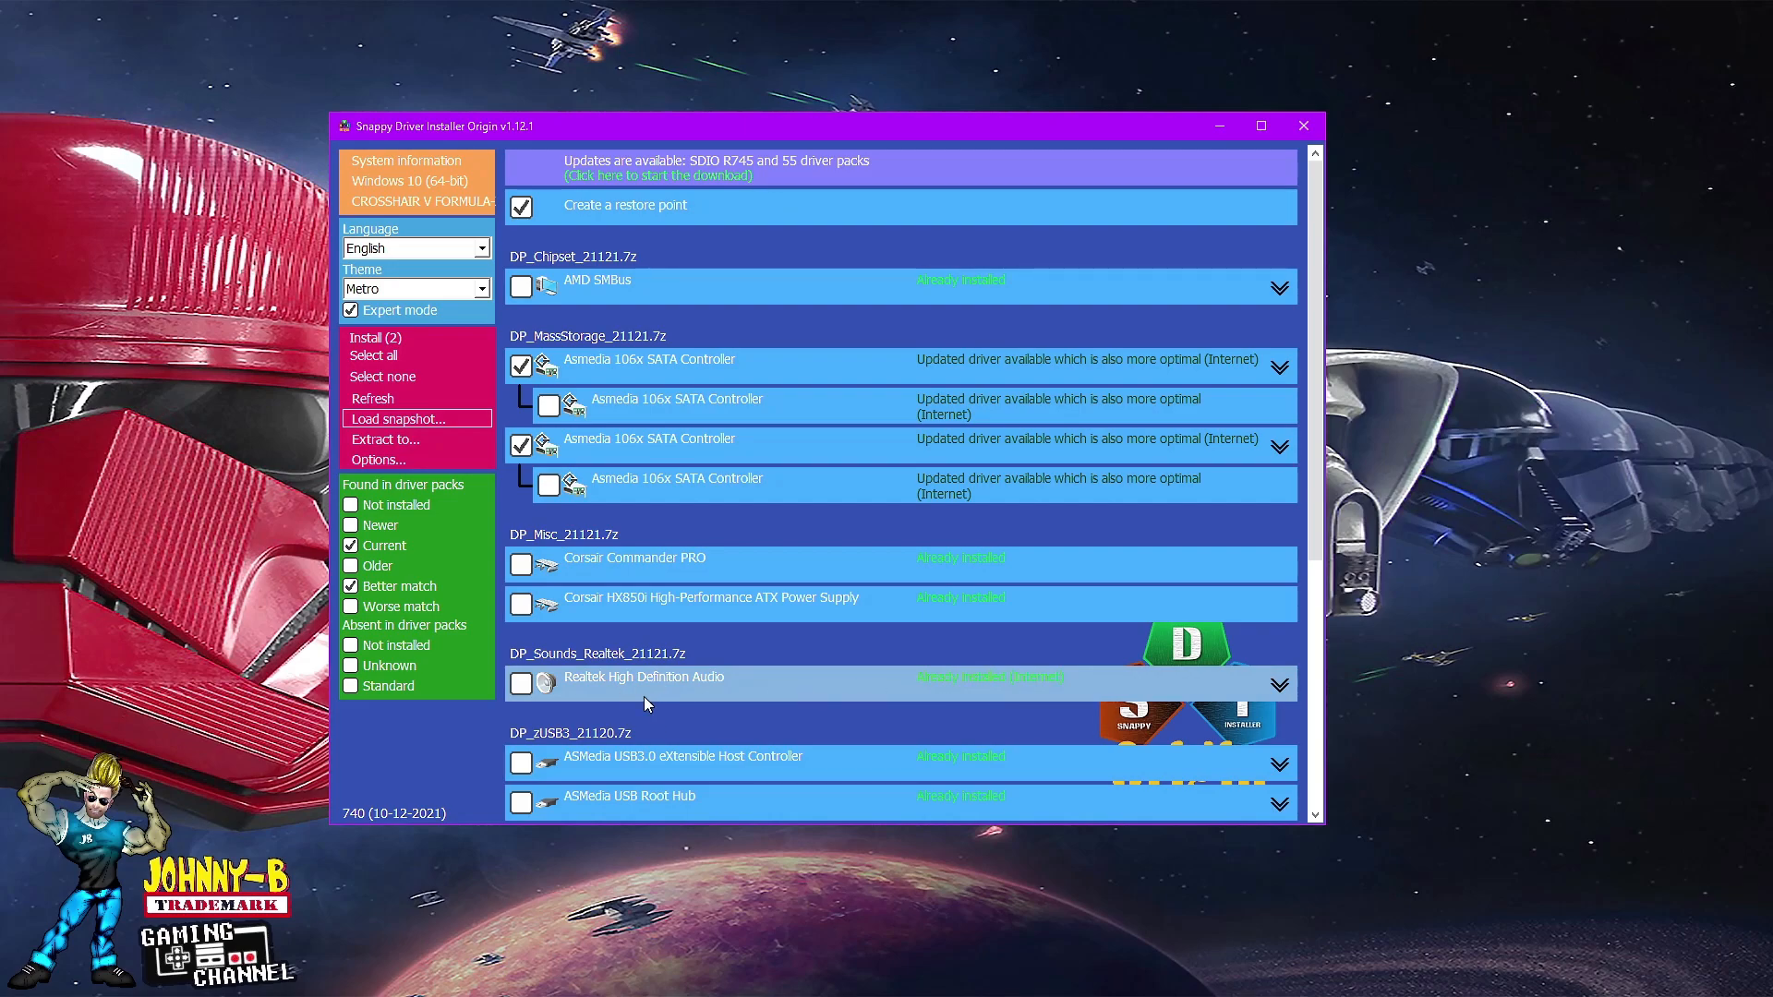
- Examine the alternative versions of the Realtek High Definition Audio driver, and close Snappy Driver Installer Origin
{"action": "left_click", "coordinate": [1280, 685]}
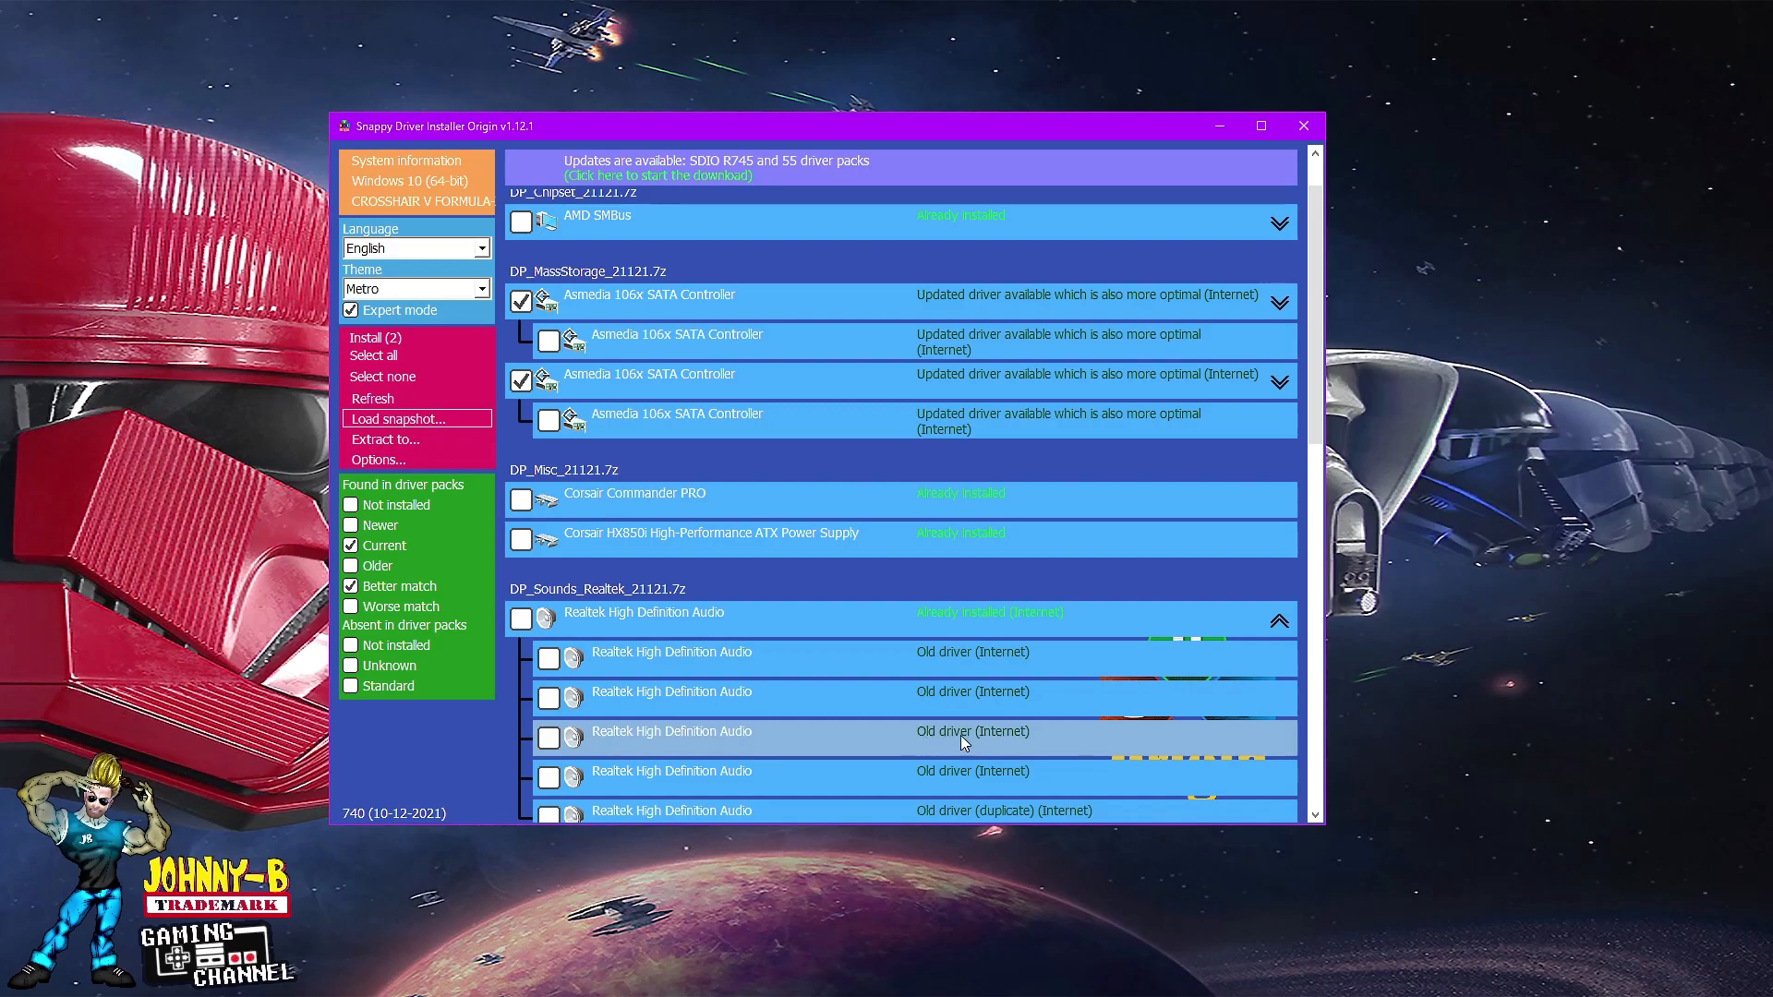
{"action": "left_click", "coordinate": [515, 618]}
{"action": "left_click", "coordinate": [518, 623]}
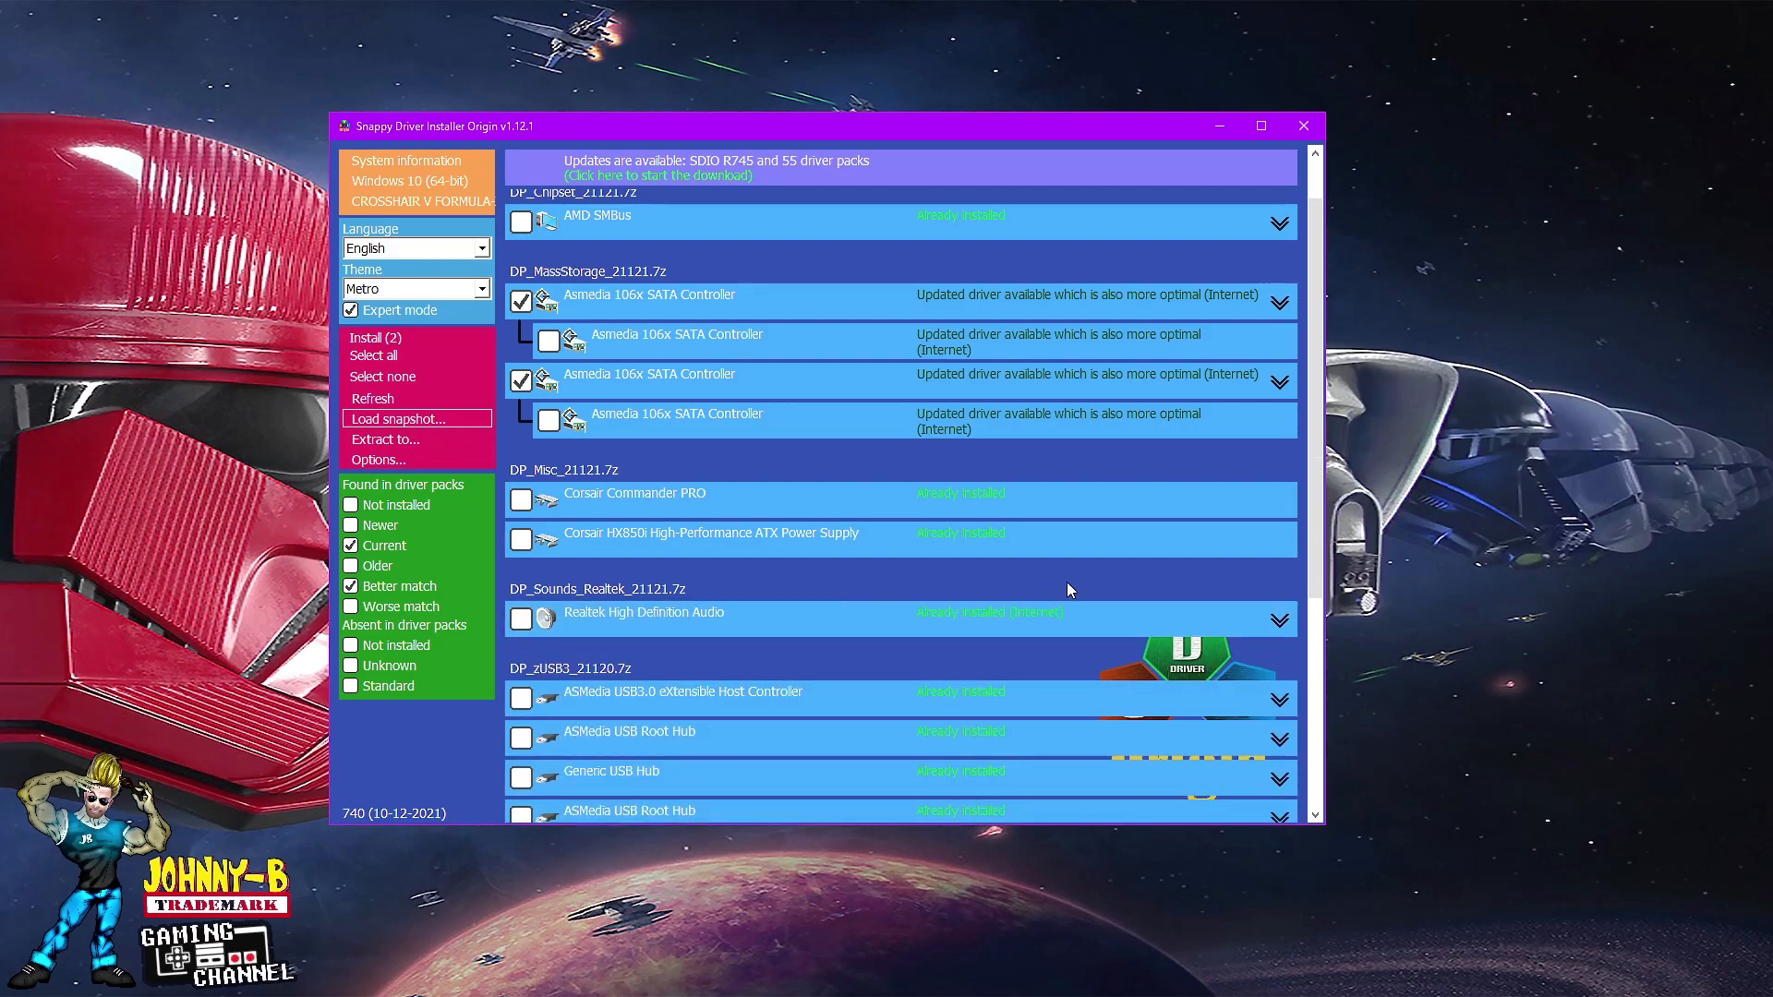
{"action": "scroll", "coordinate": [1090, 557], "scroll_direction": "up", "scroll_amount": 1}
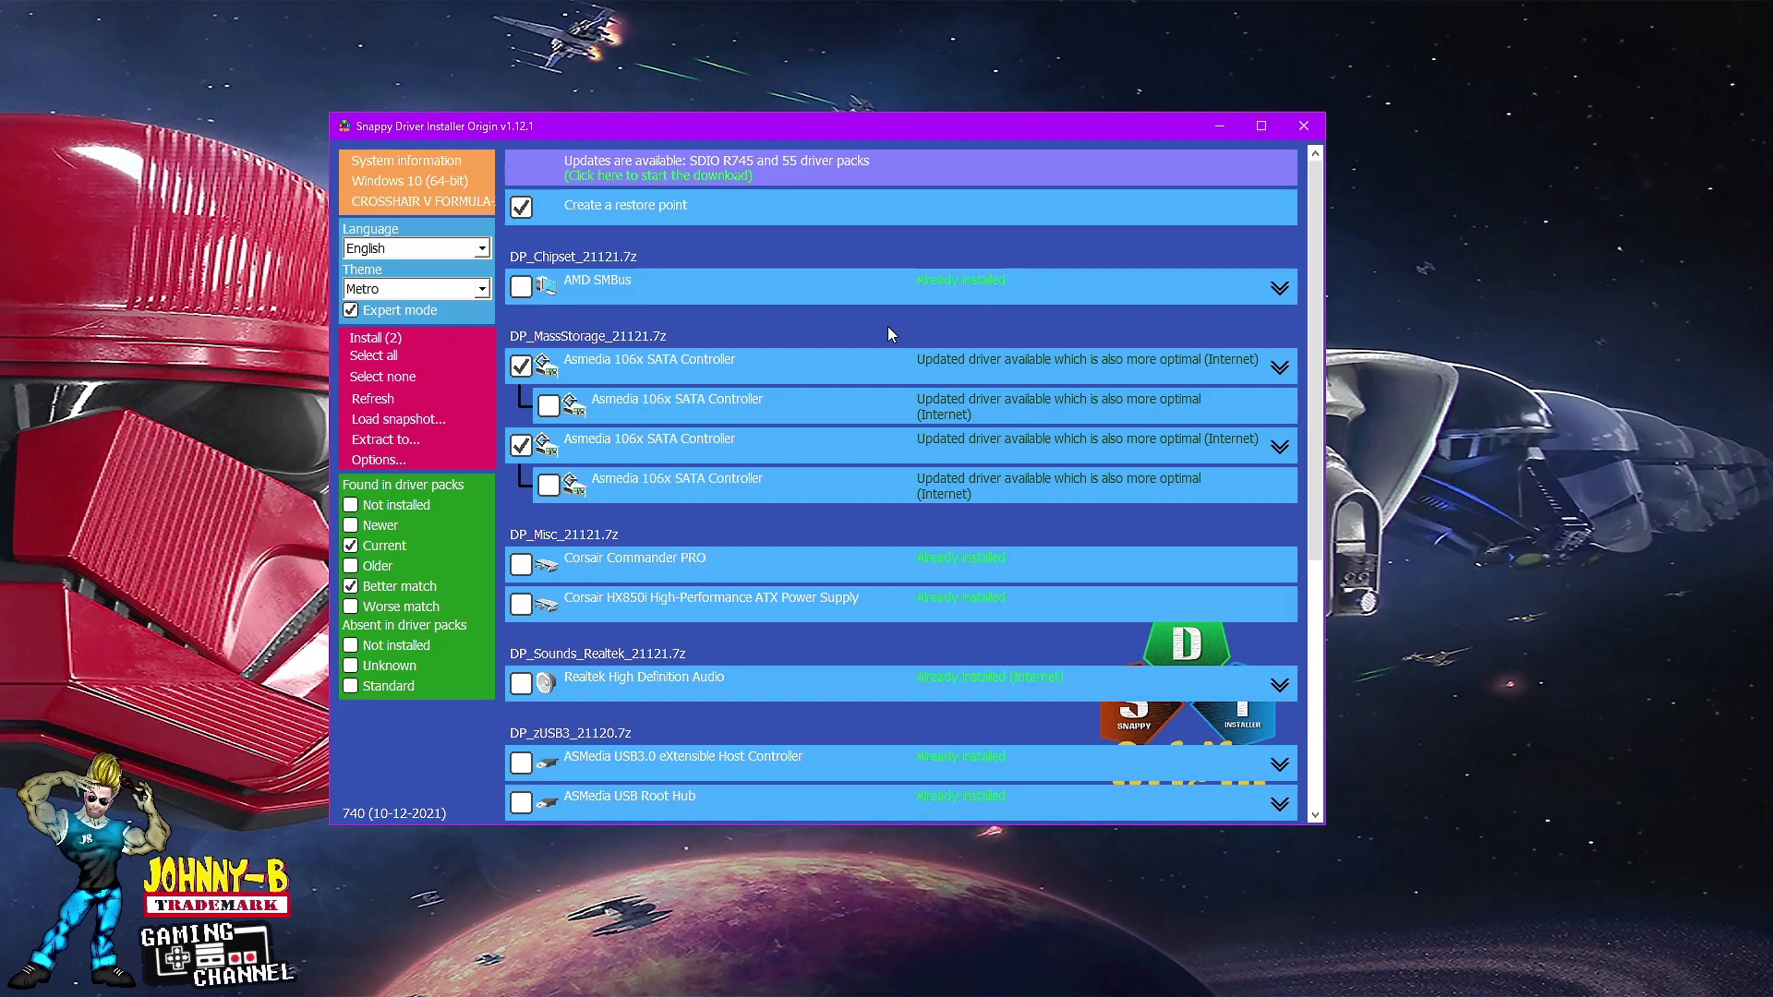
{"action": "left_click", "coordinate": [1302, 128]}
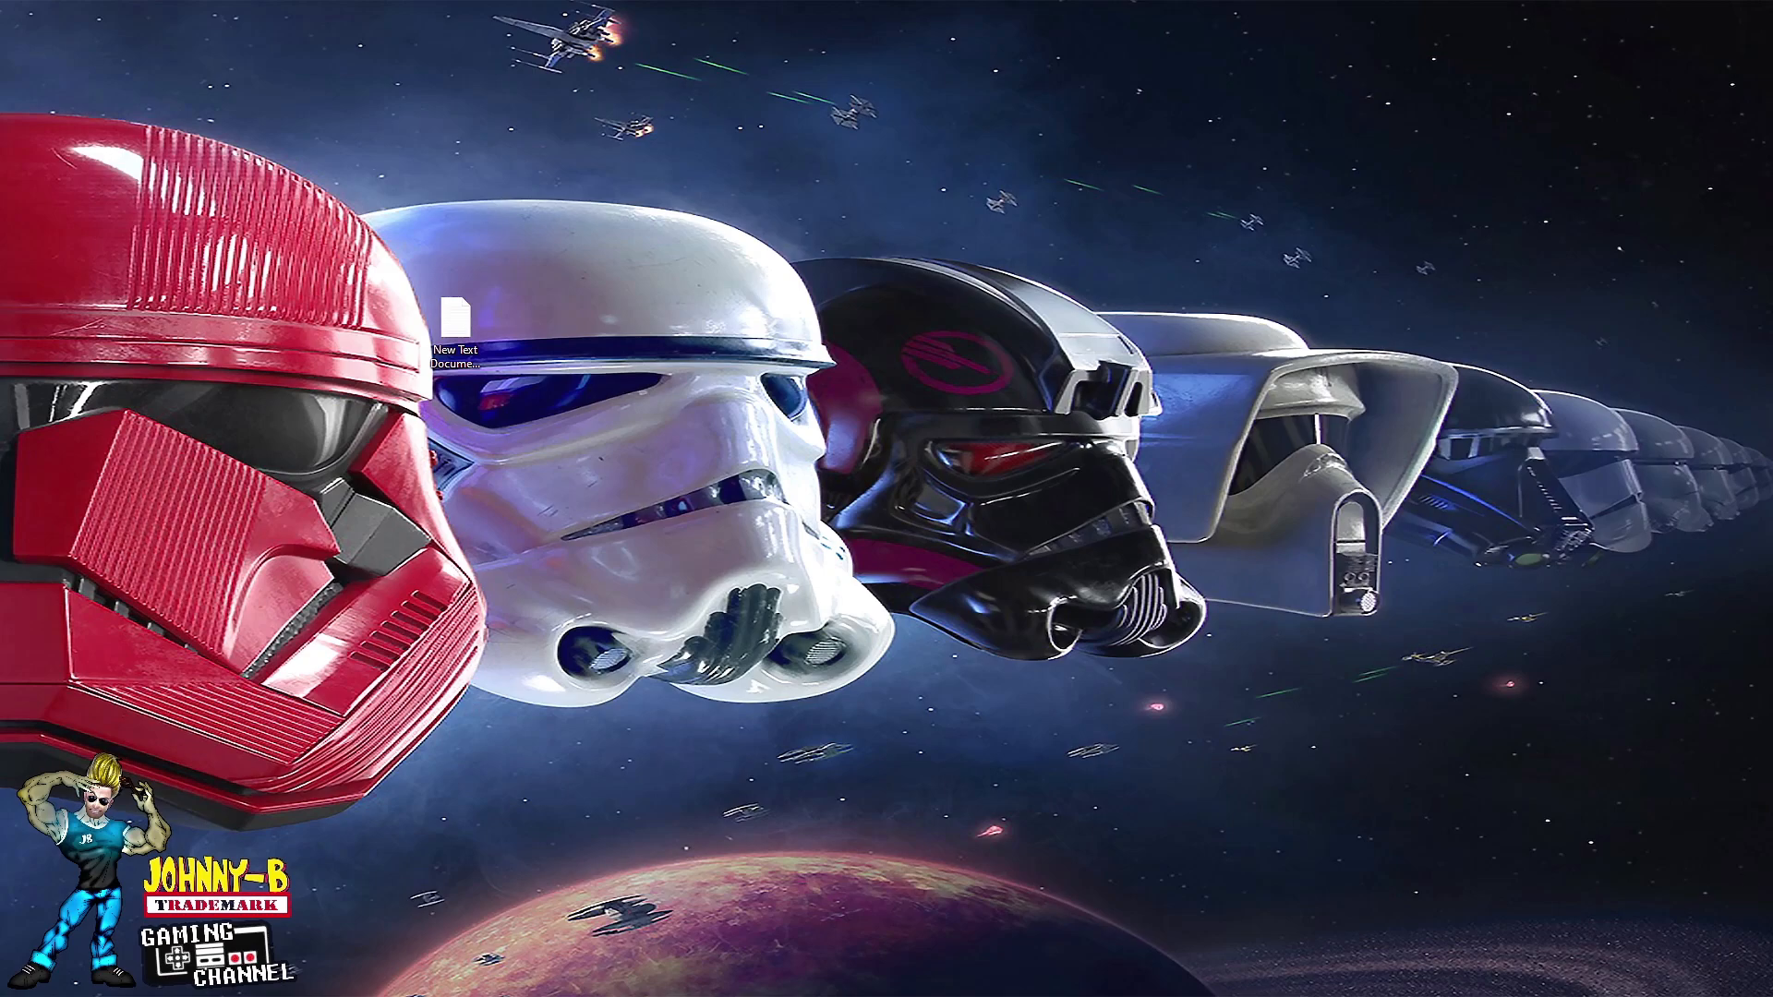
- In RivaTuner Statistics Server, view the EACLaunch.exe profile, and locate the EACLaunch executable in The Division 2 folder without adding it
{"action": "left_click_drag", "start_coordinate": [0, 142], "coordinate": [889, 114]}
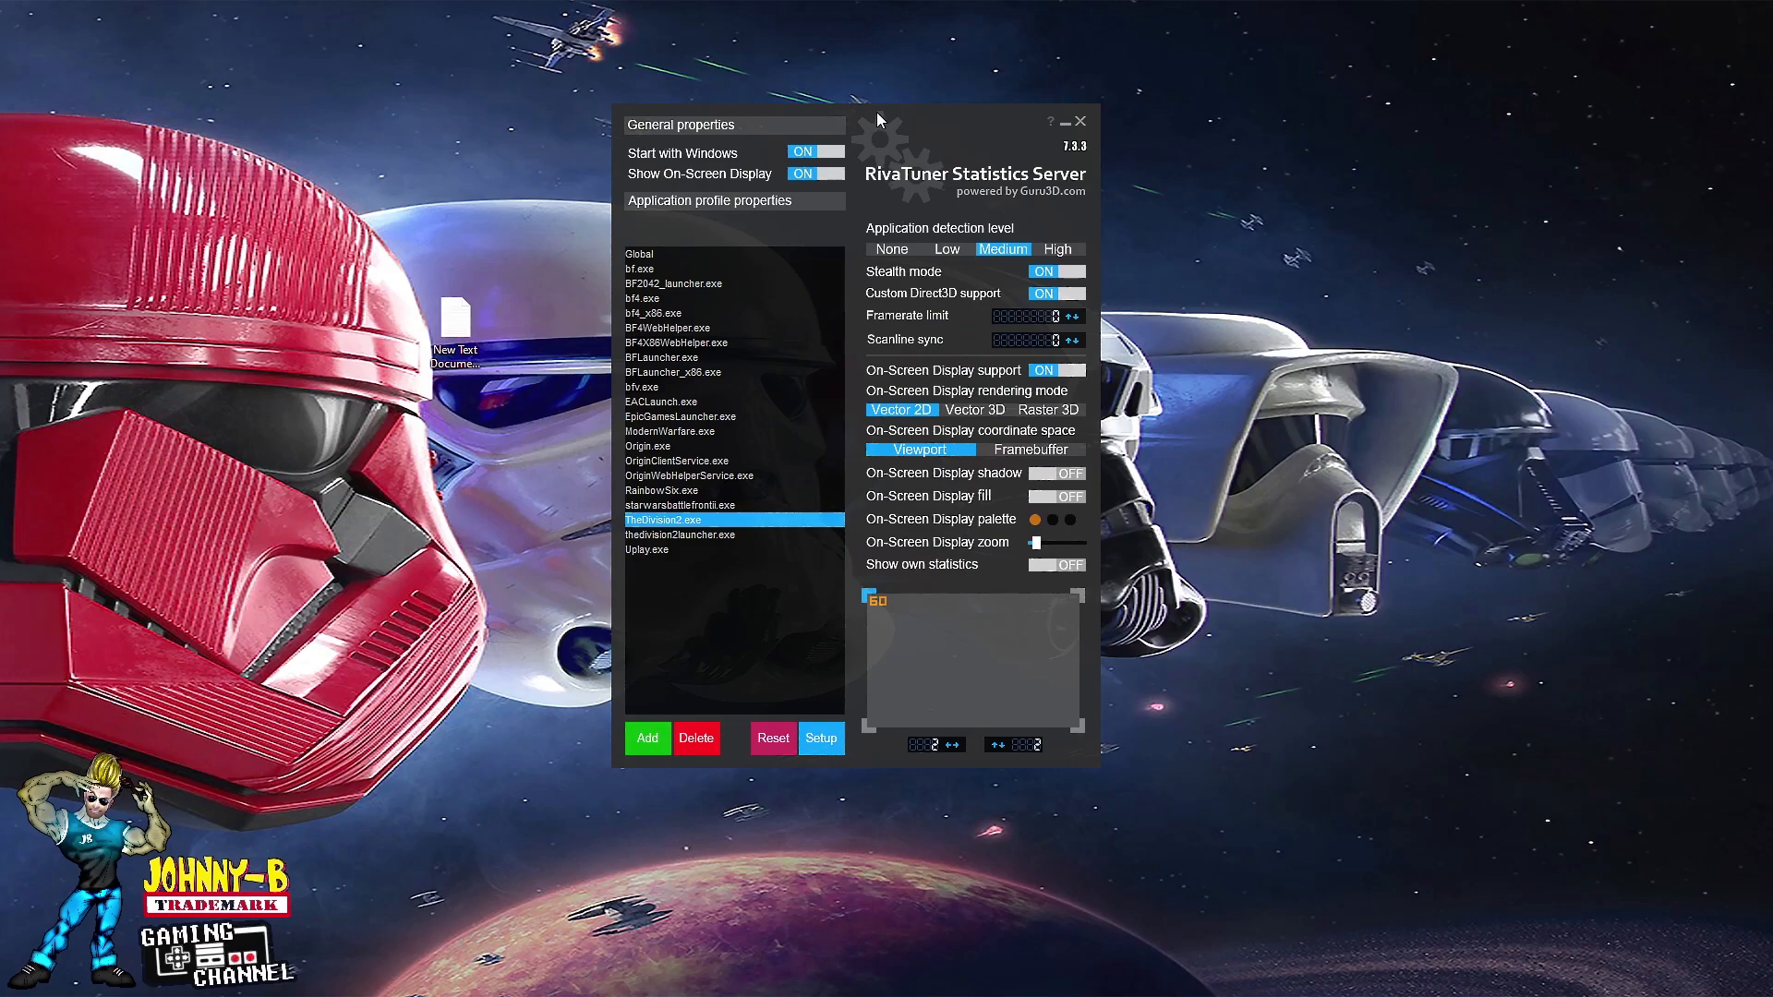
{"action": "left_click_drag", "start_coordinate": [878, 113], "coordinate": [888, 105]}
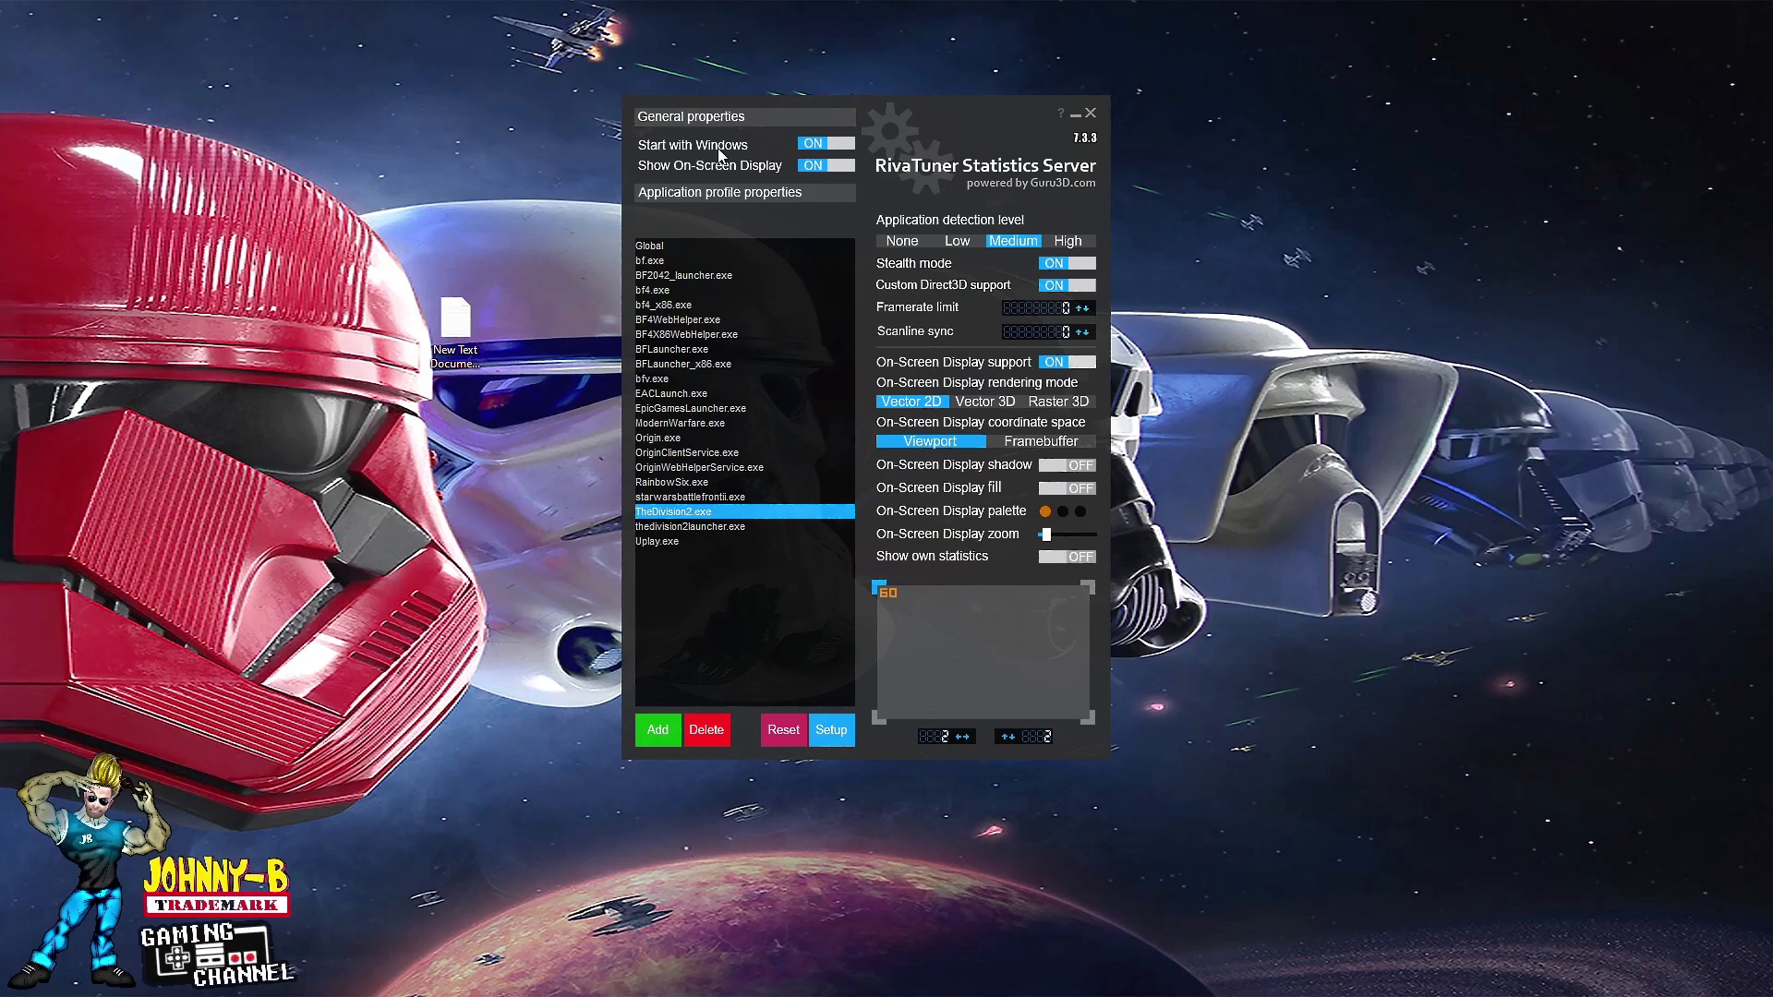
{"action": "left_click_drag", "start_coordinate": [895, 106], "coordinate": [889, 141]}
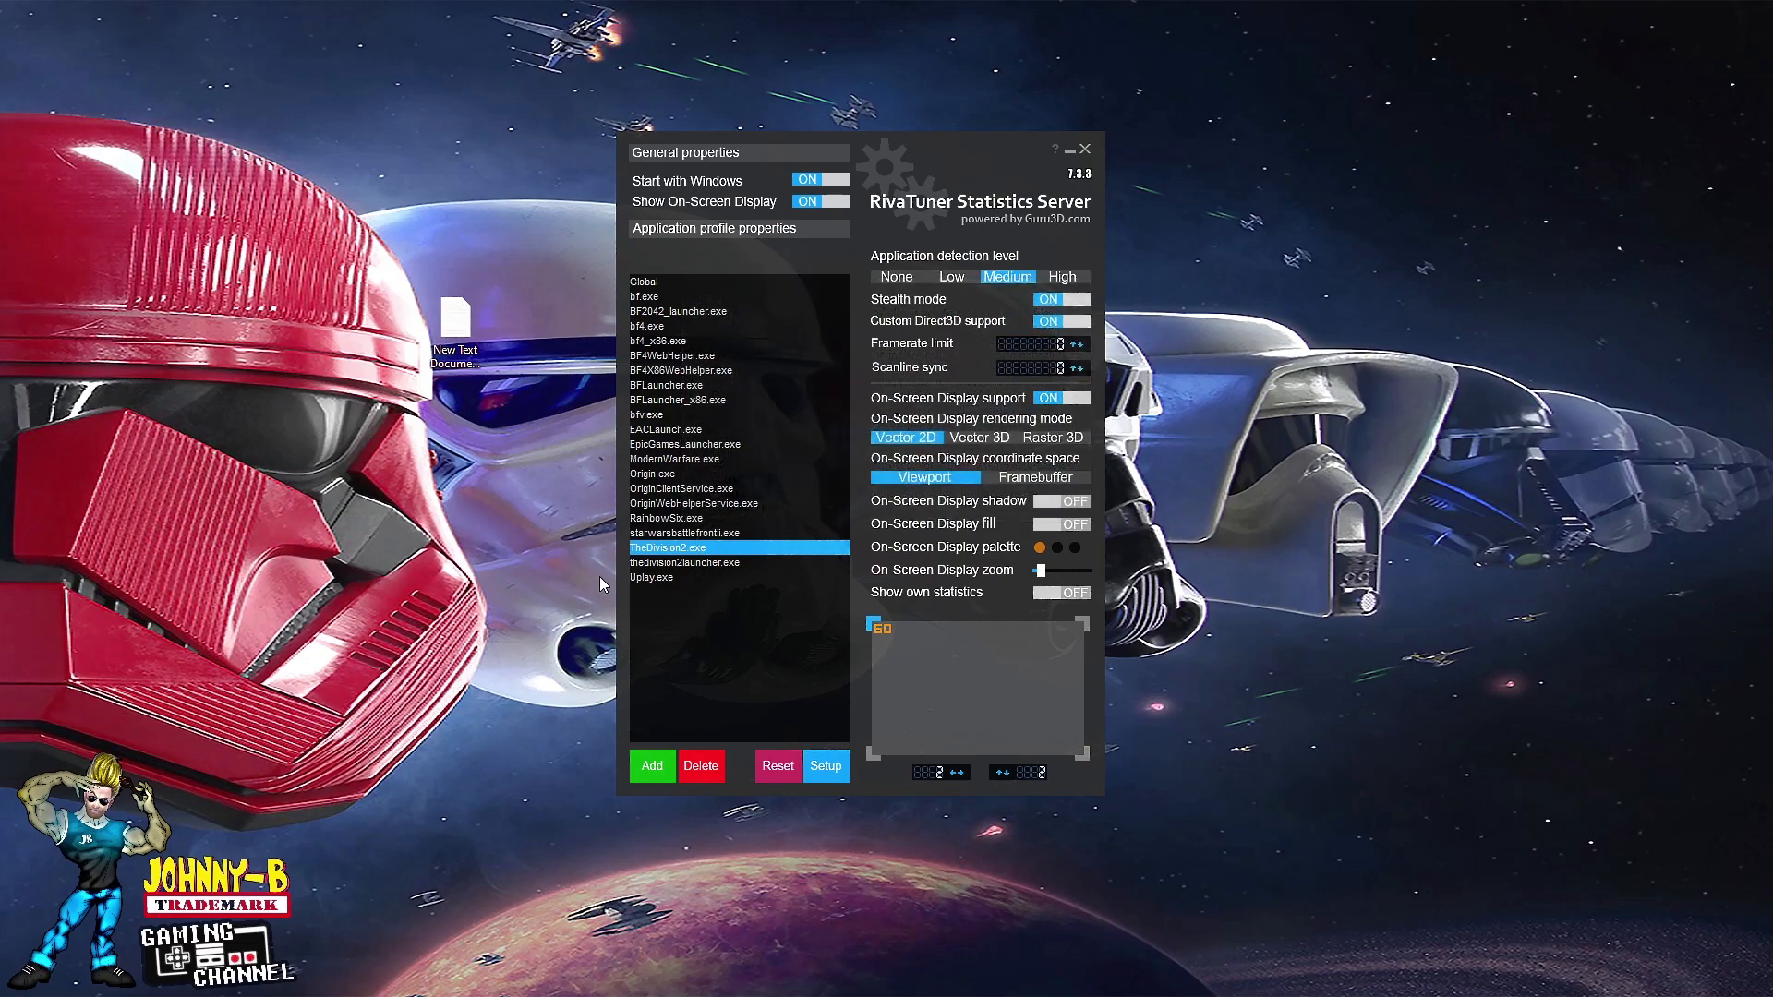
{"action": "left_click", "coordinate": [658, 433]}
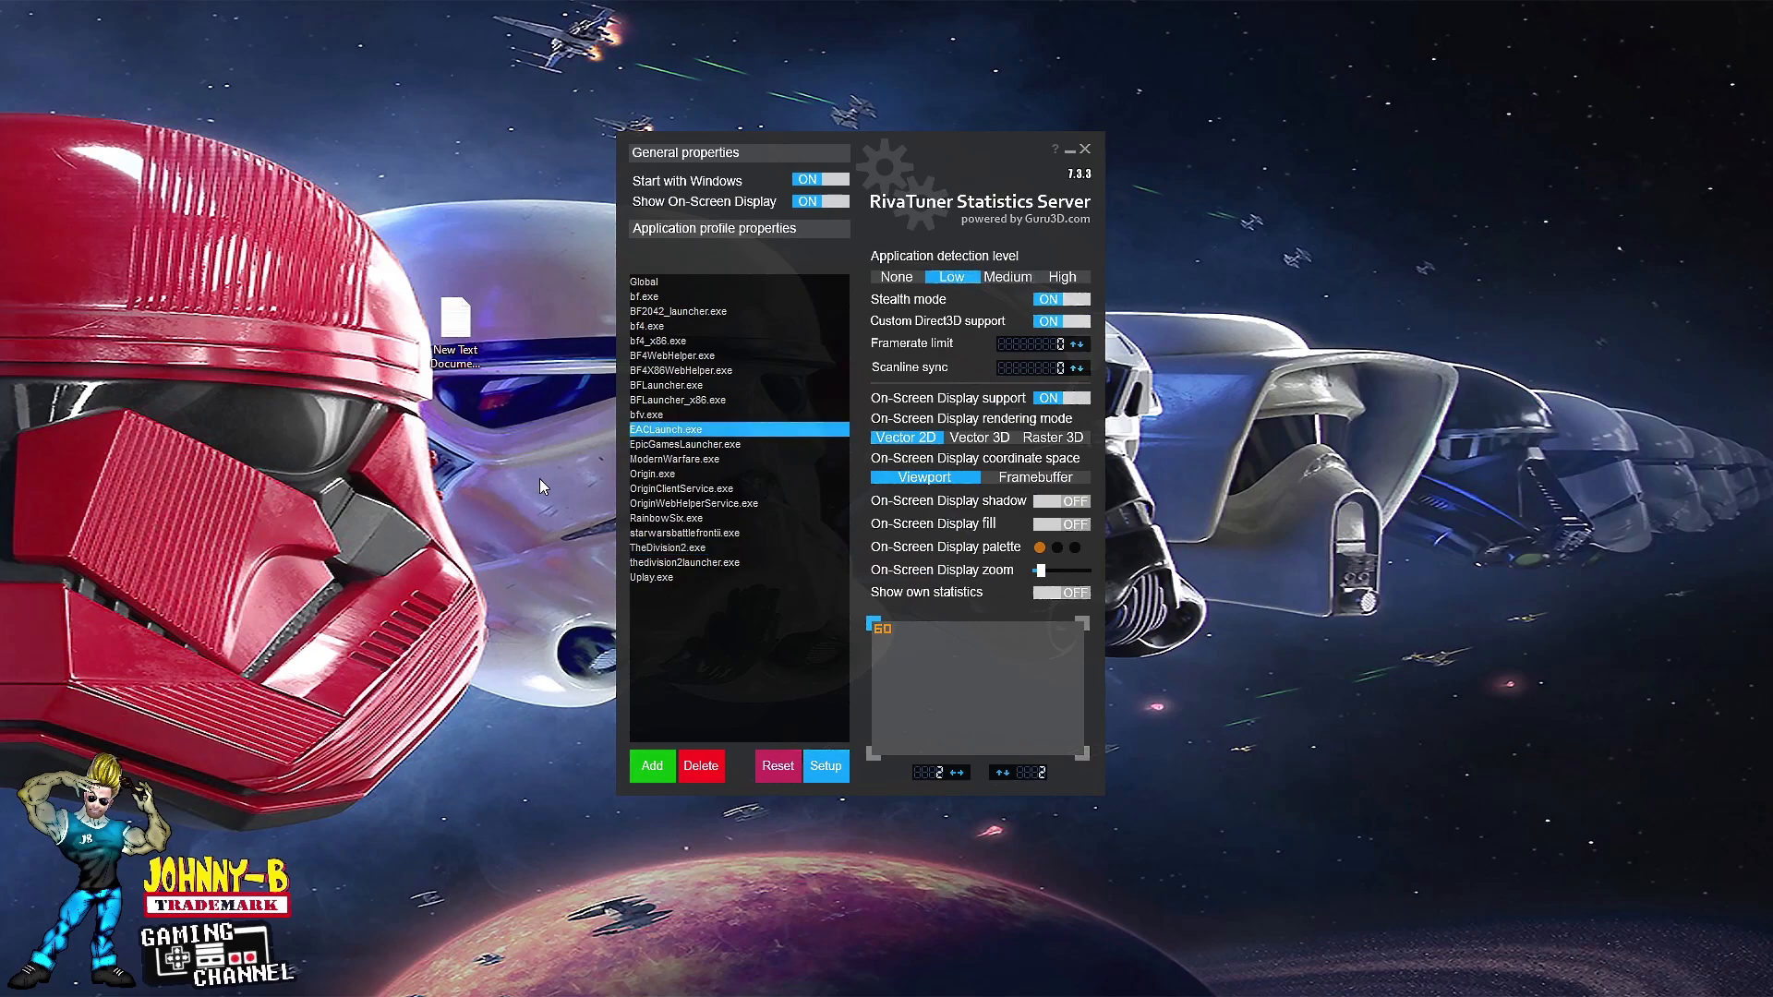
{"action": "left_click", "coordinate": [649, 772]}
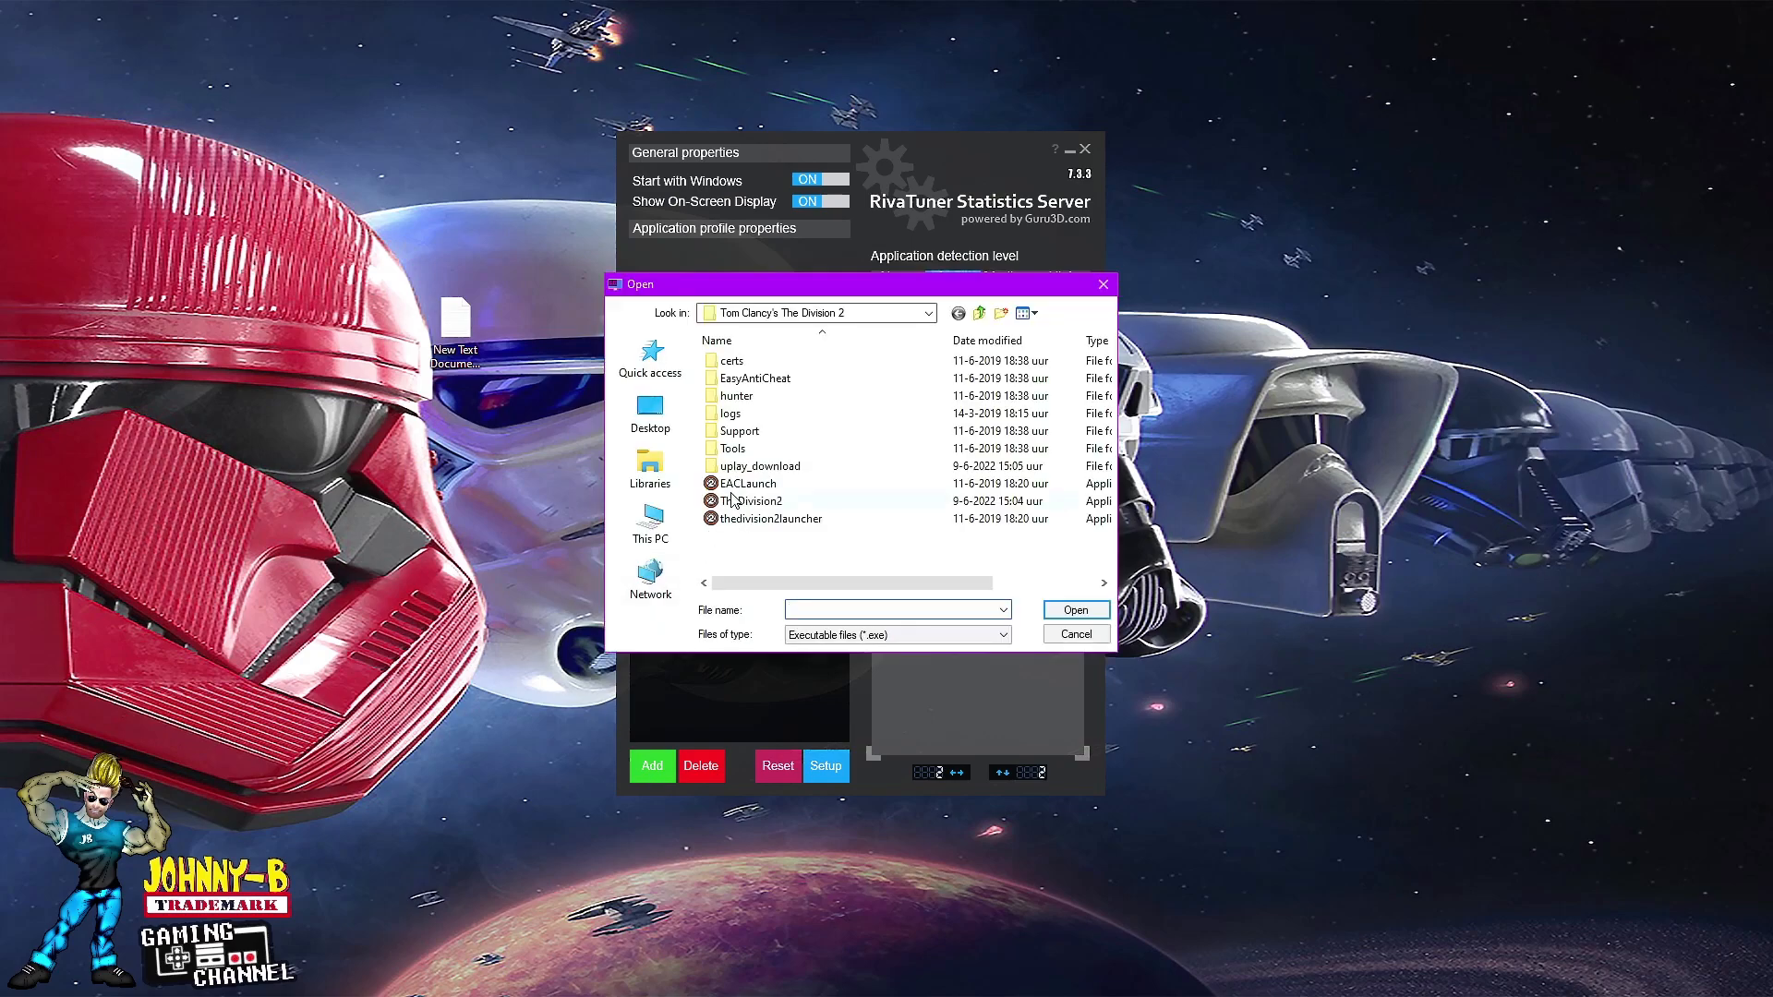
{"action": "left_click", "coordinate": [744, 484]}
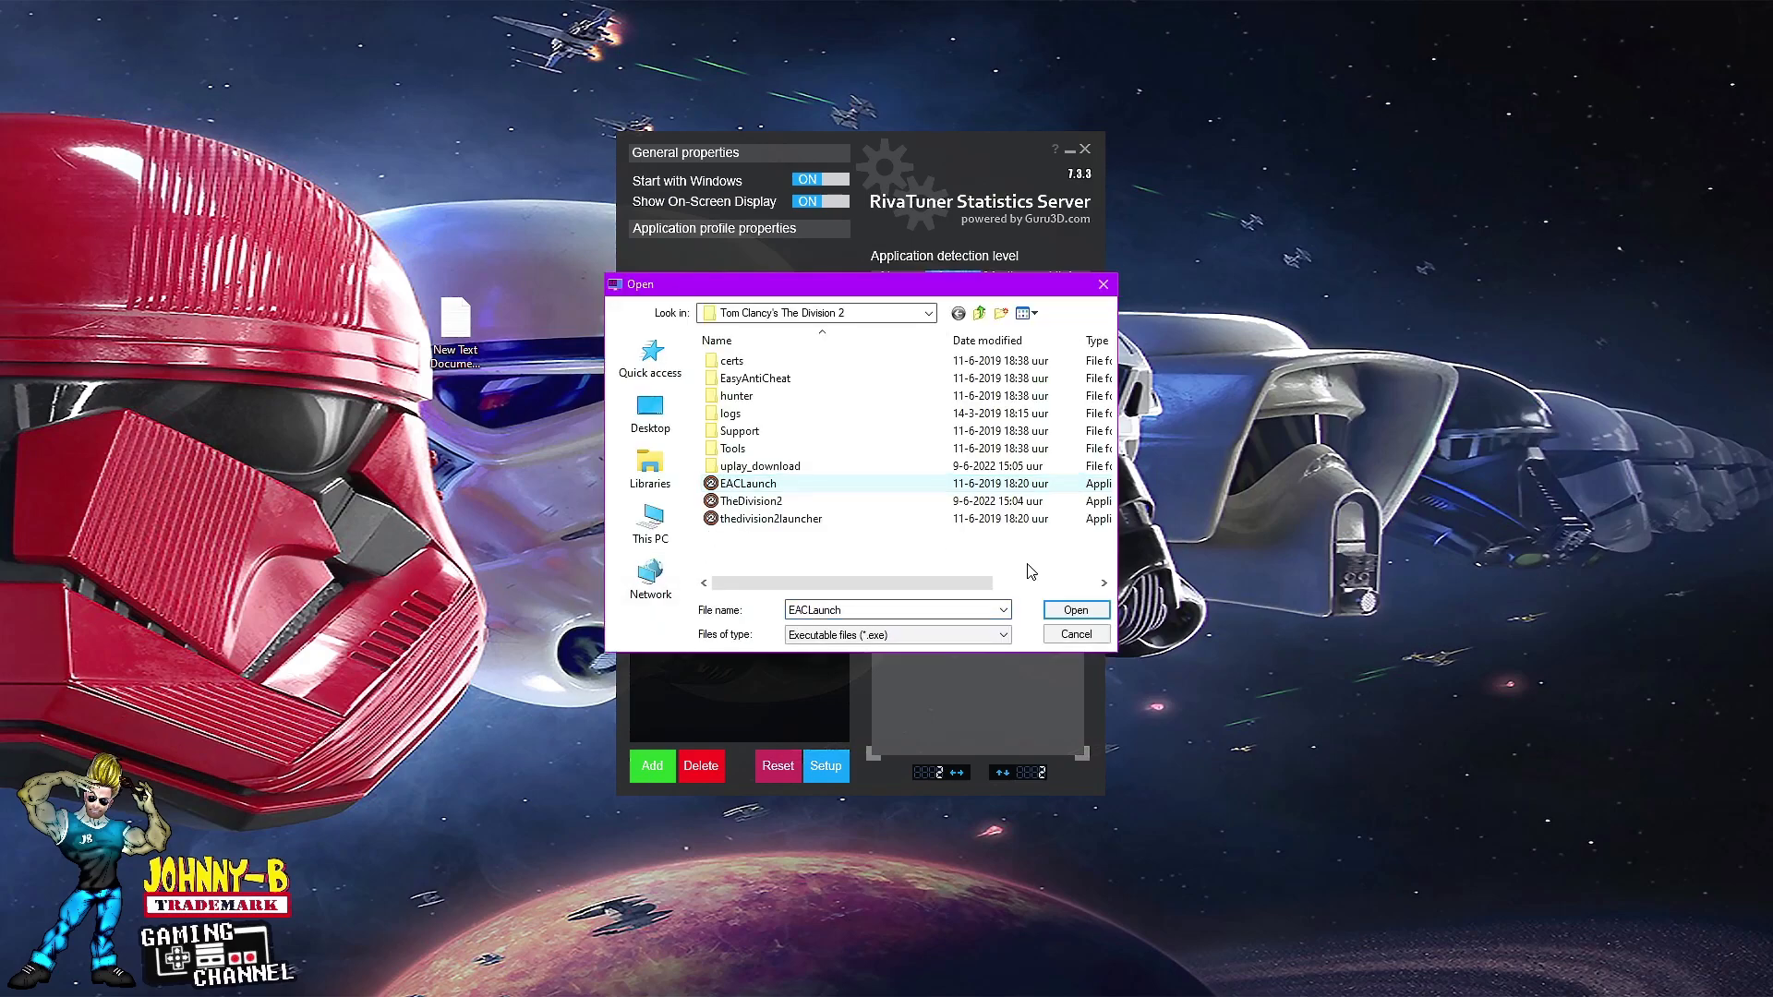
{"action": "left_click", "coordinate": [1075, 636]}
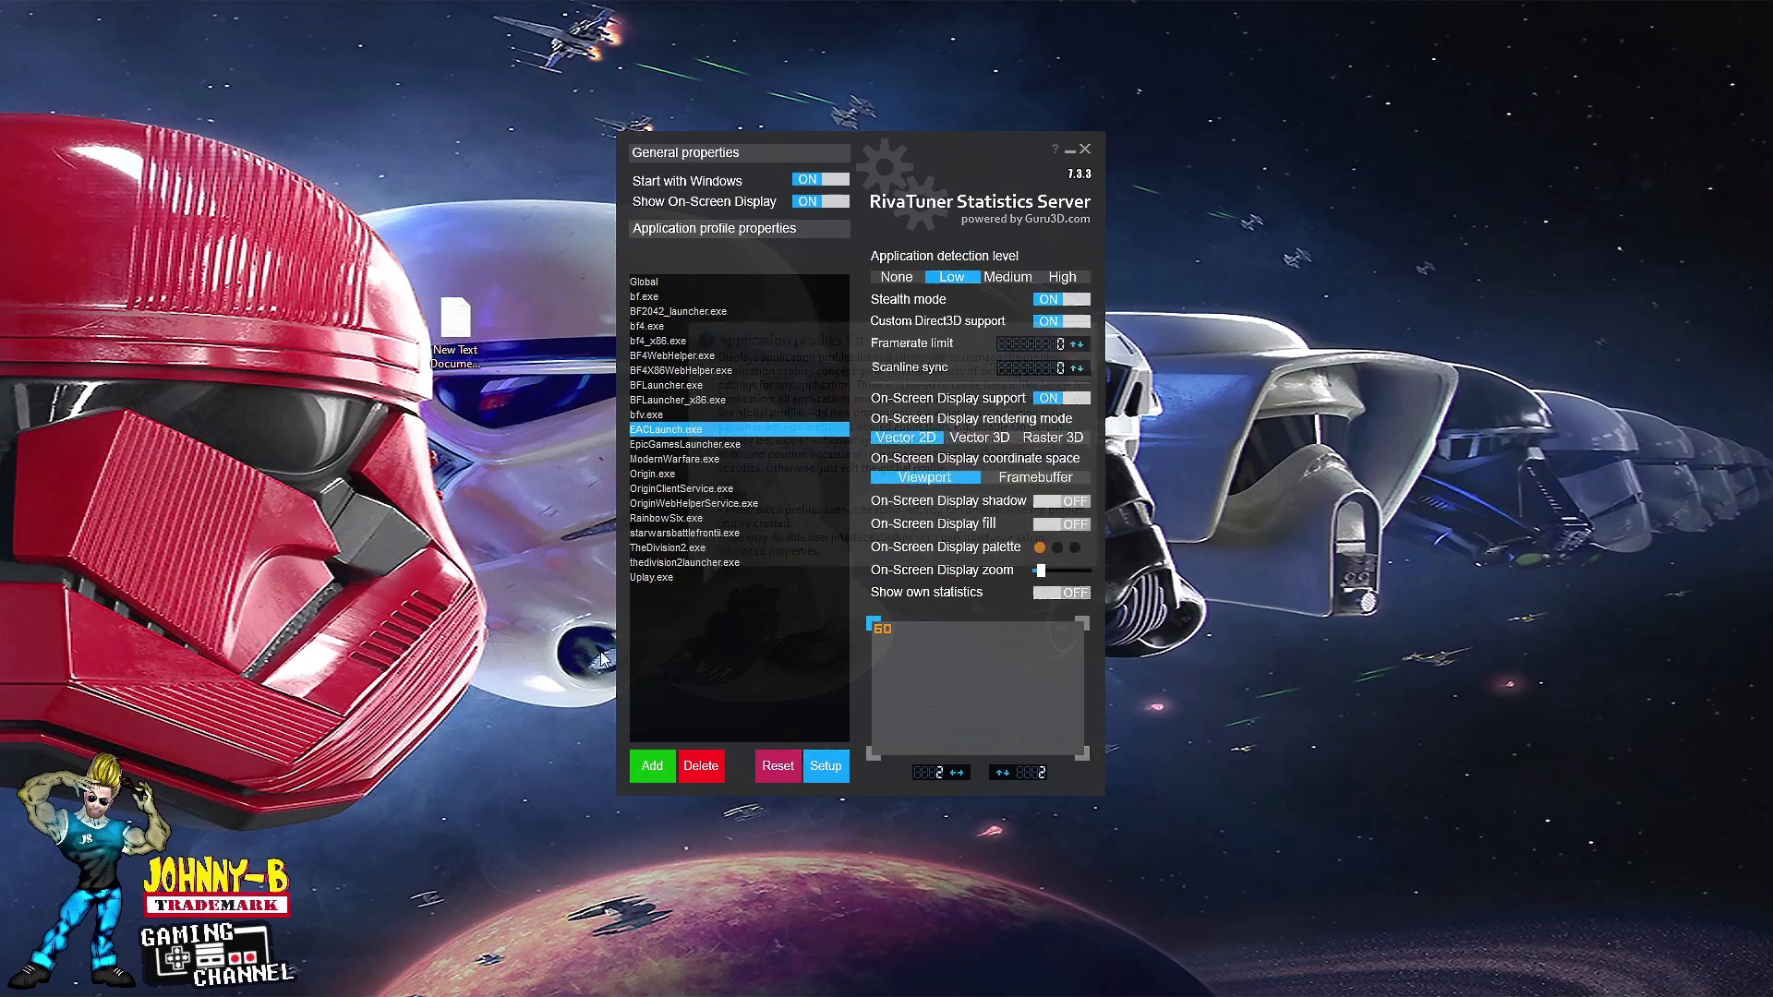
- Review the detection level and stealth mode of the thedivision2launcher.exe, Uplay.exe and TheDivision2.exe profiles, and minimize RivaTuner Statistics Server
{"action": "left_click", "coordinate": [644, 564]}
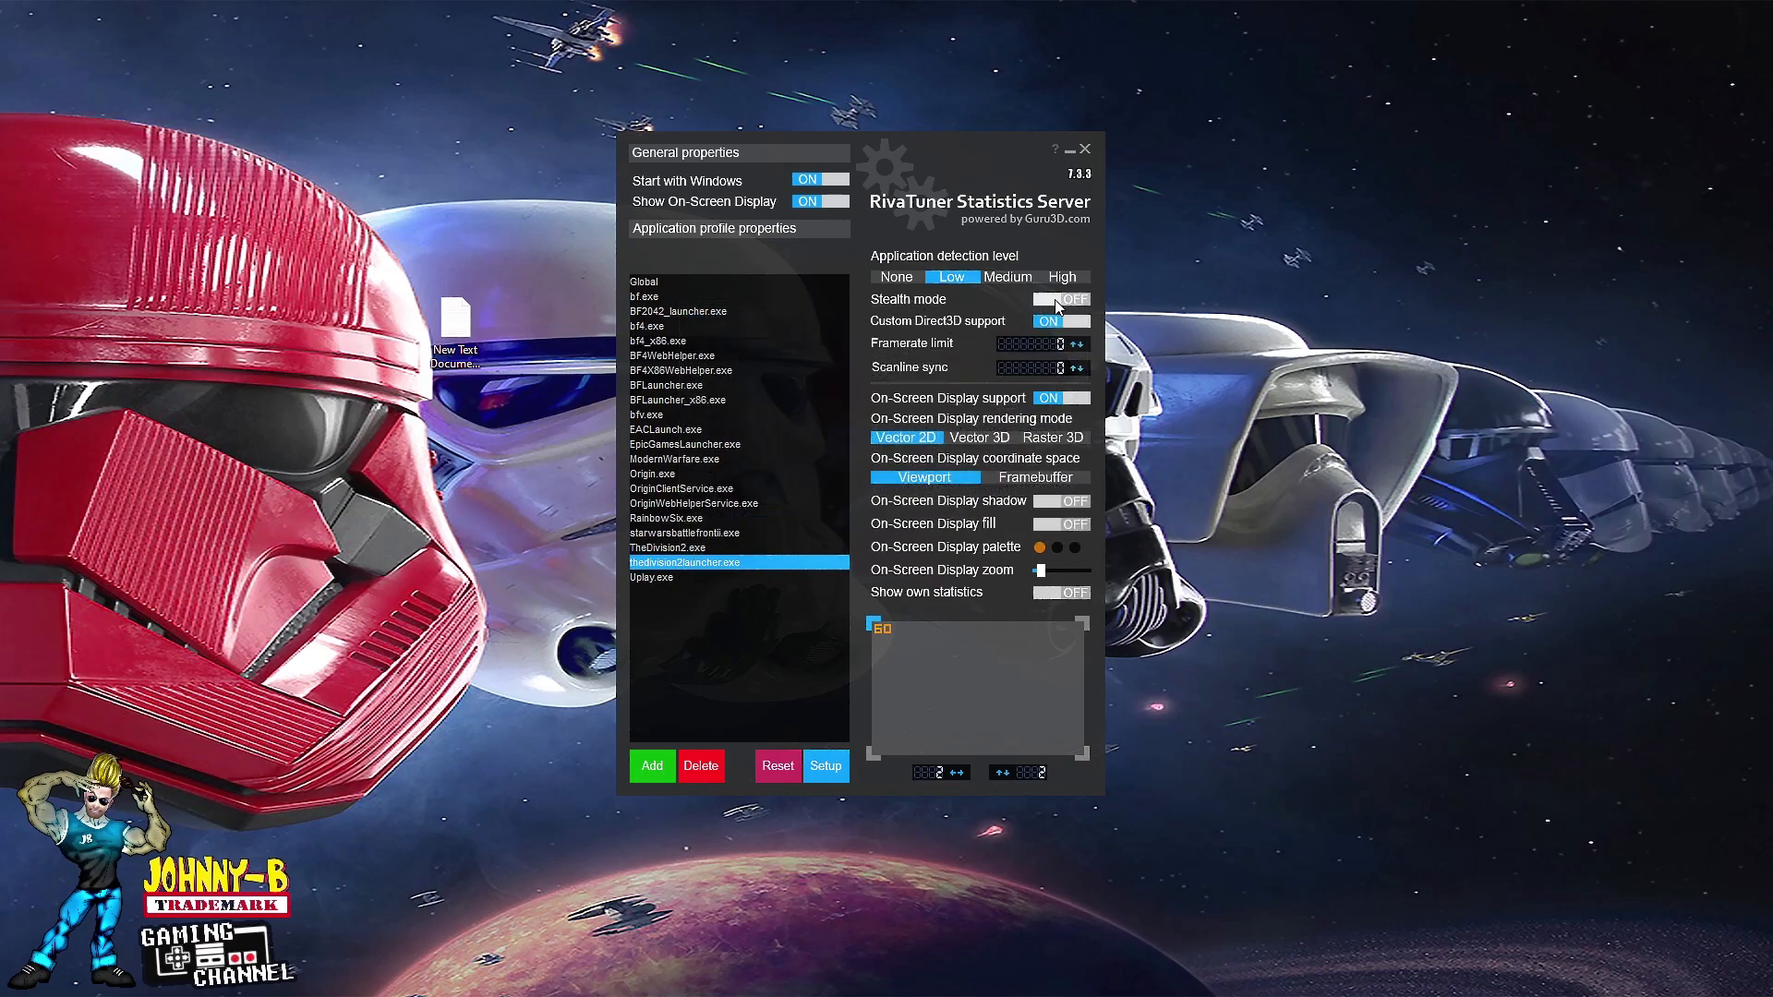
{"action": "left_click", "coordinate": [673, 578]}
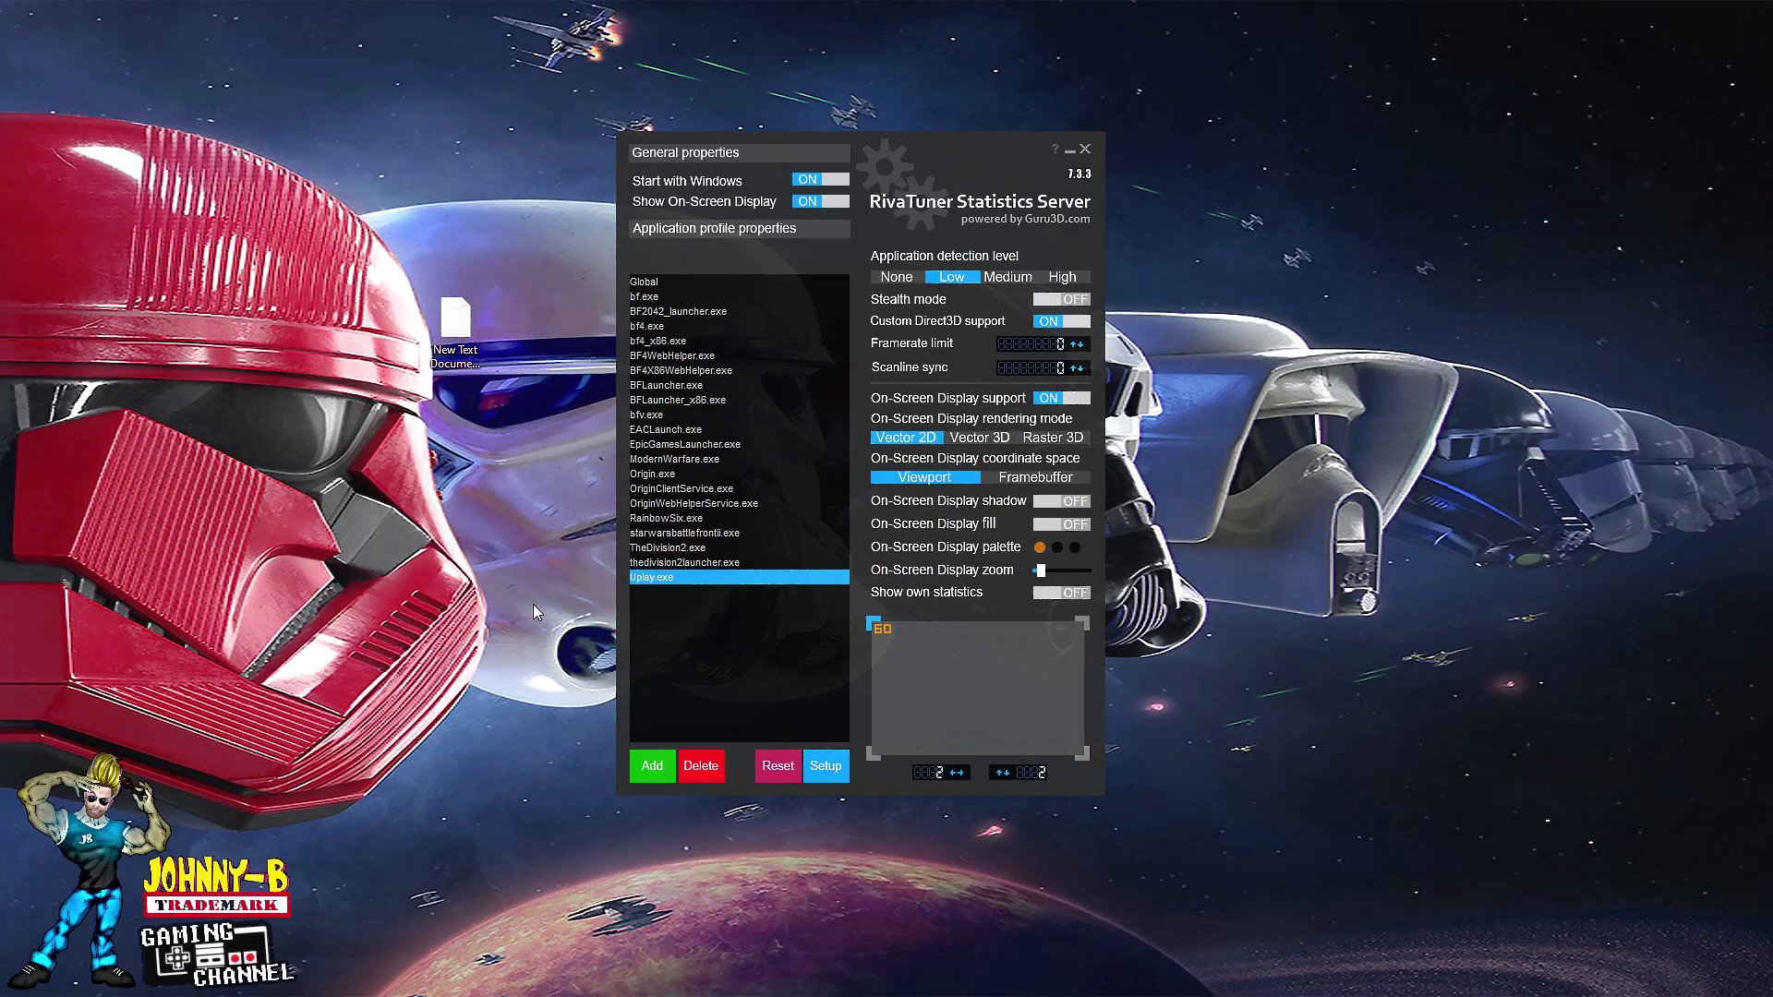
{"action": "left_click", "coordinate": [653, 548]}
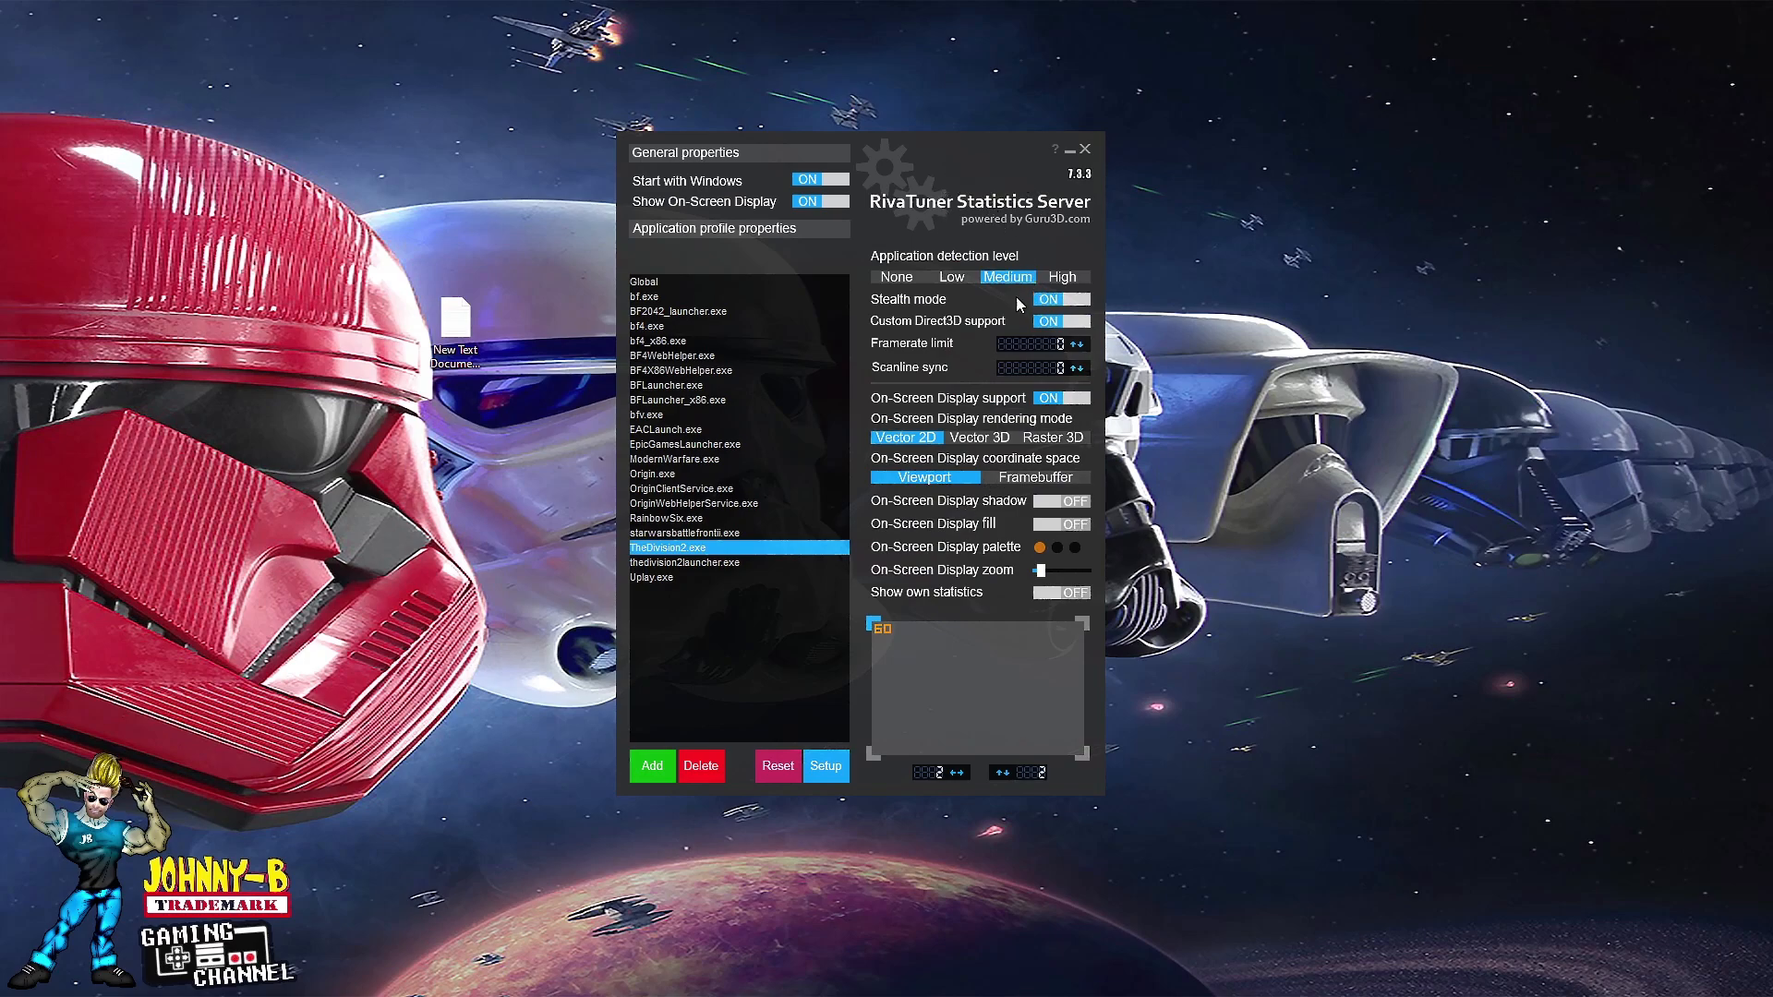
{"action": "left_click", "coordinate": [1070, 151]}
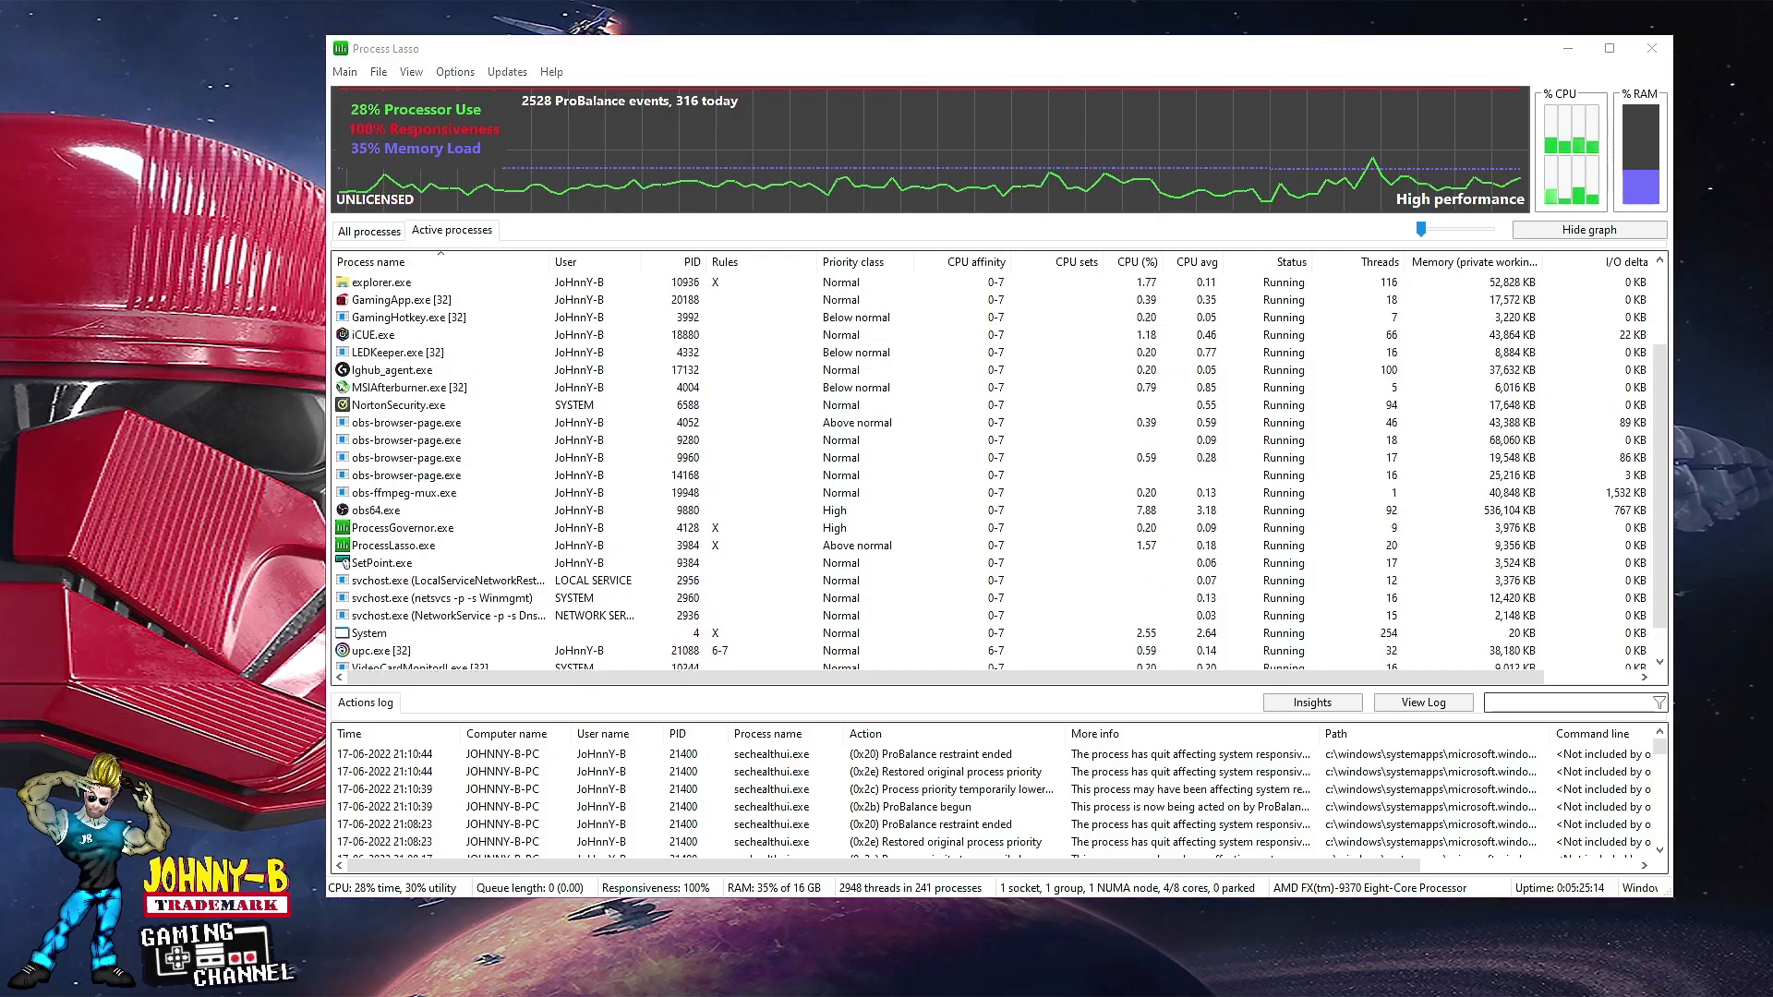
- In Task Manager, view the processor affinity choices for CCleaner64.exe without changing them, and close Task Manager
{"action": "key", "text": "ctrl+shift+Escape"}
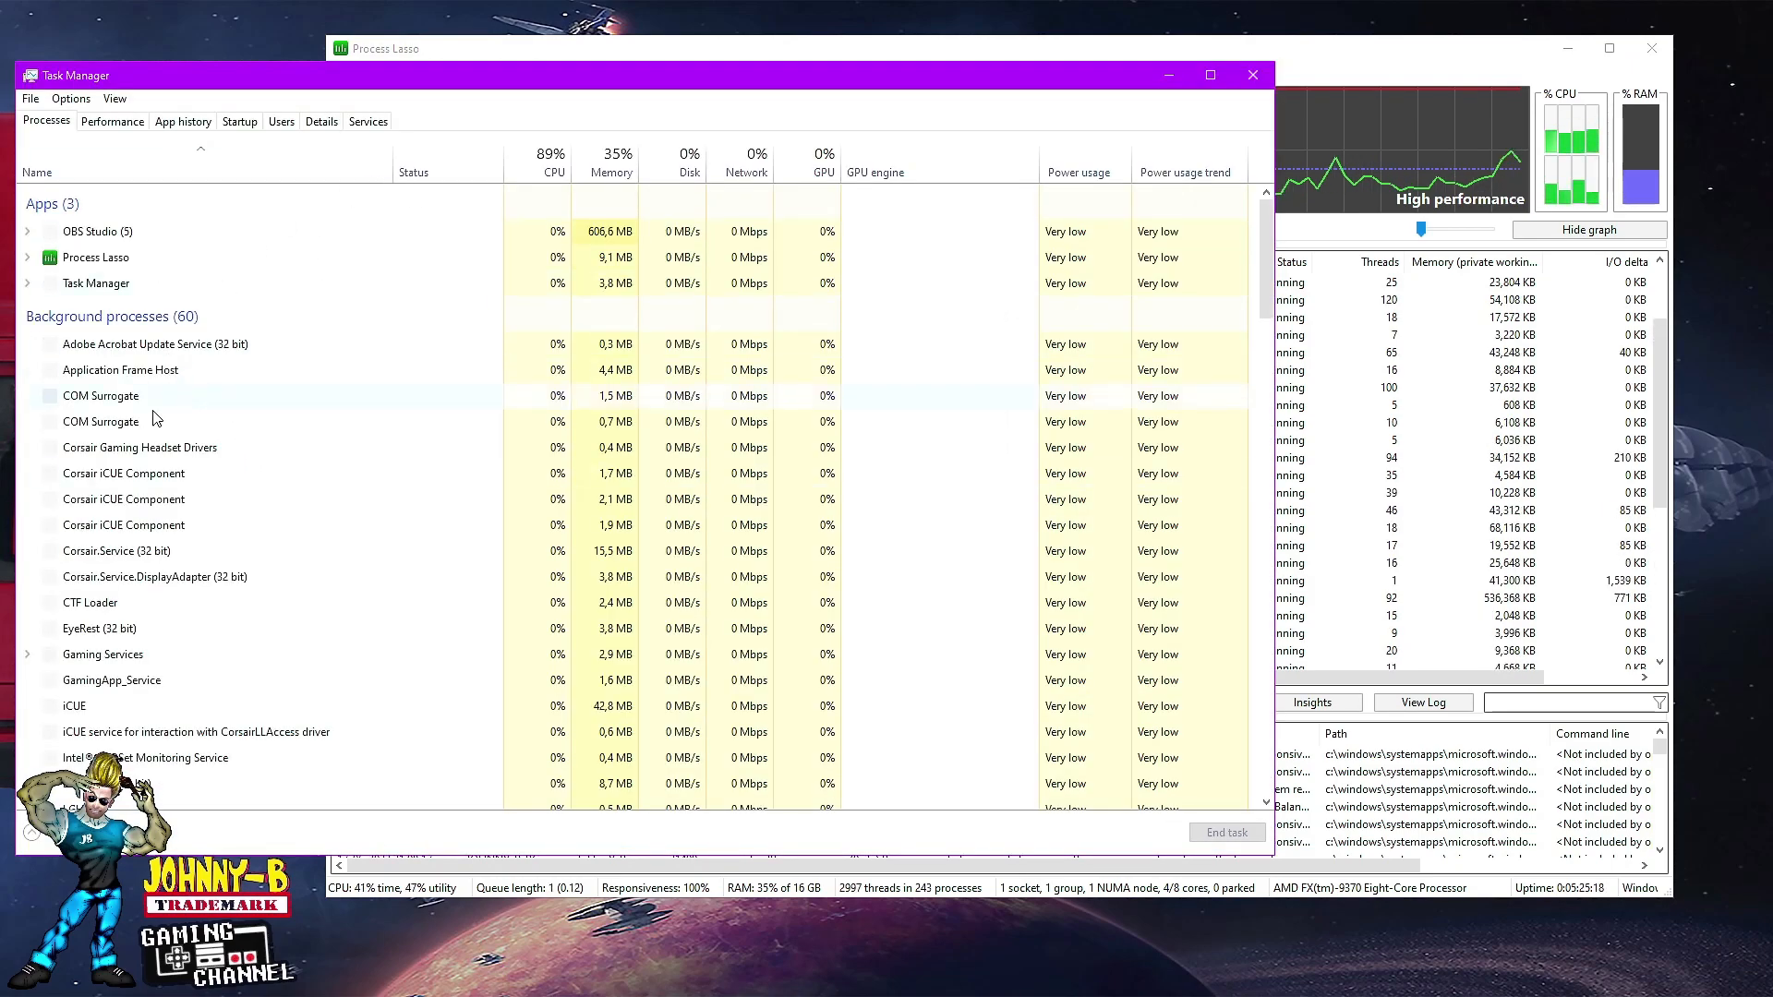
{"action": "left_click", "coordinate": [321, 123]}
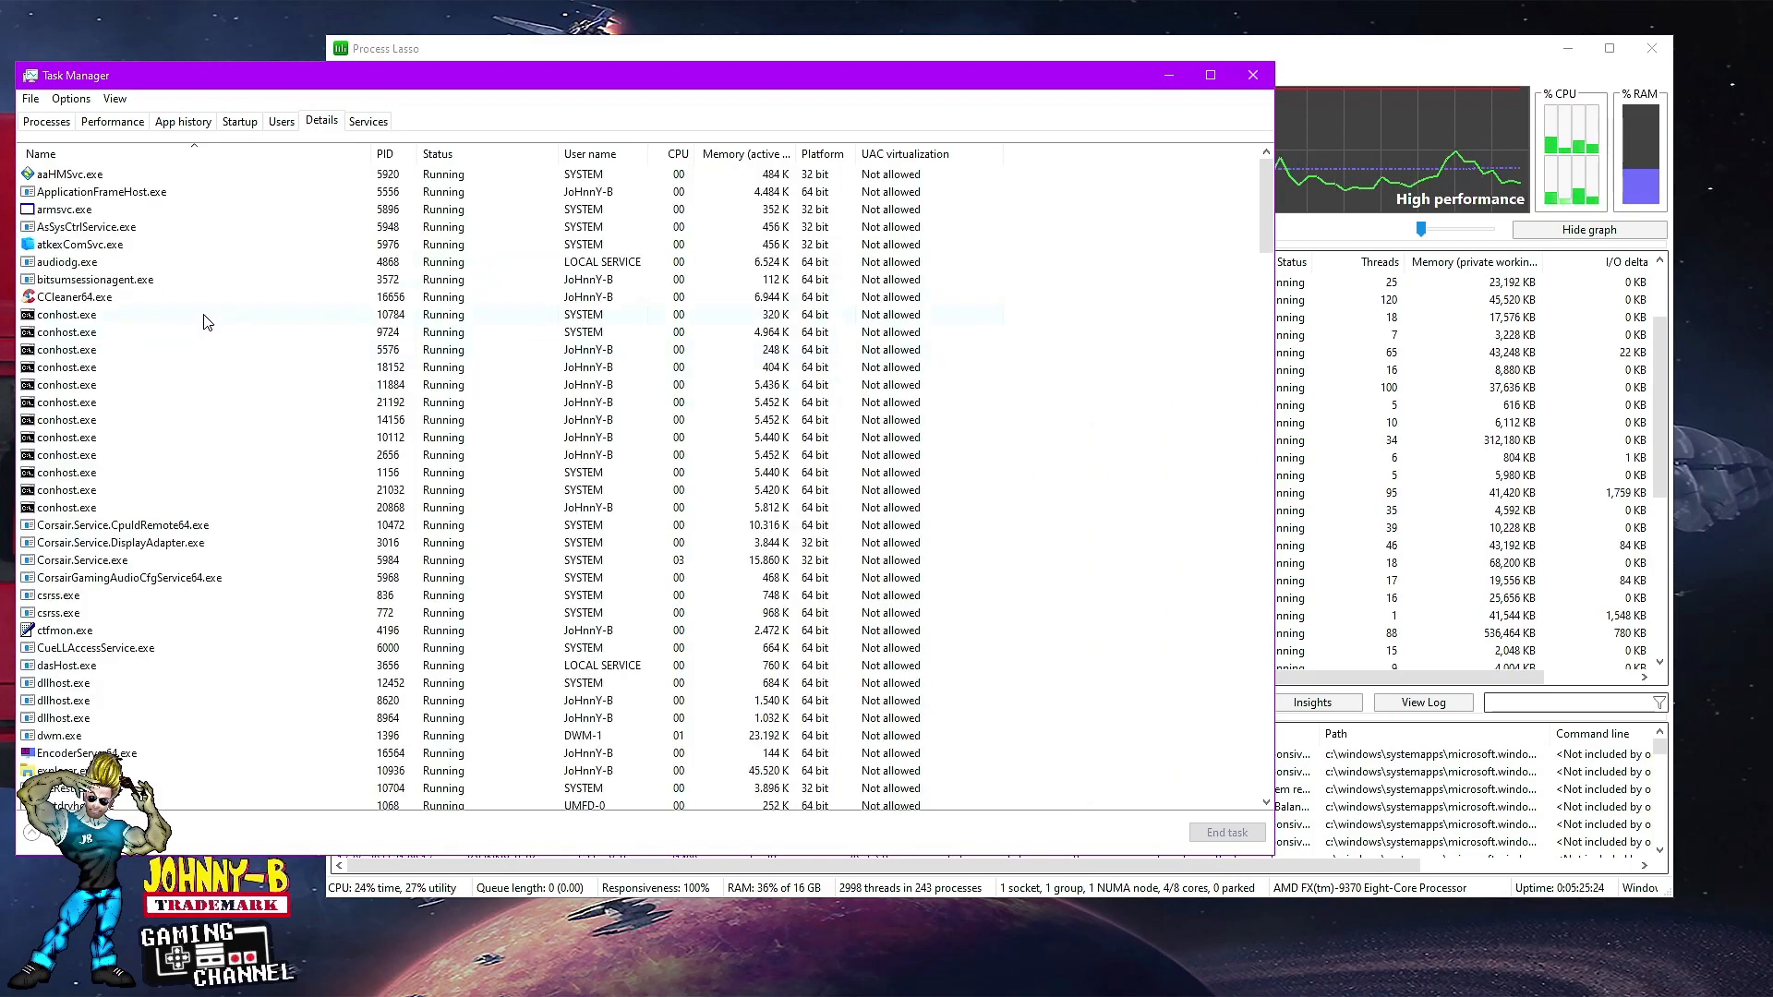
{"action": "right_click", "coordinate": [63, 302]}
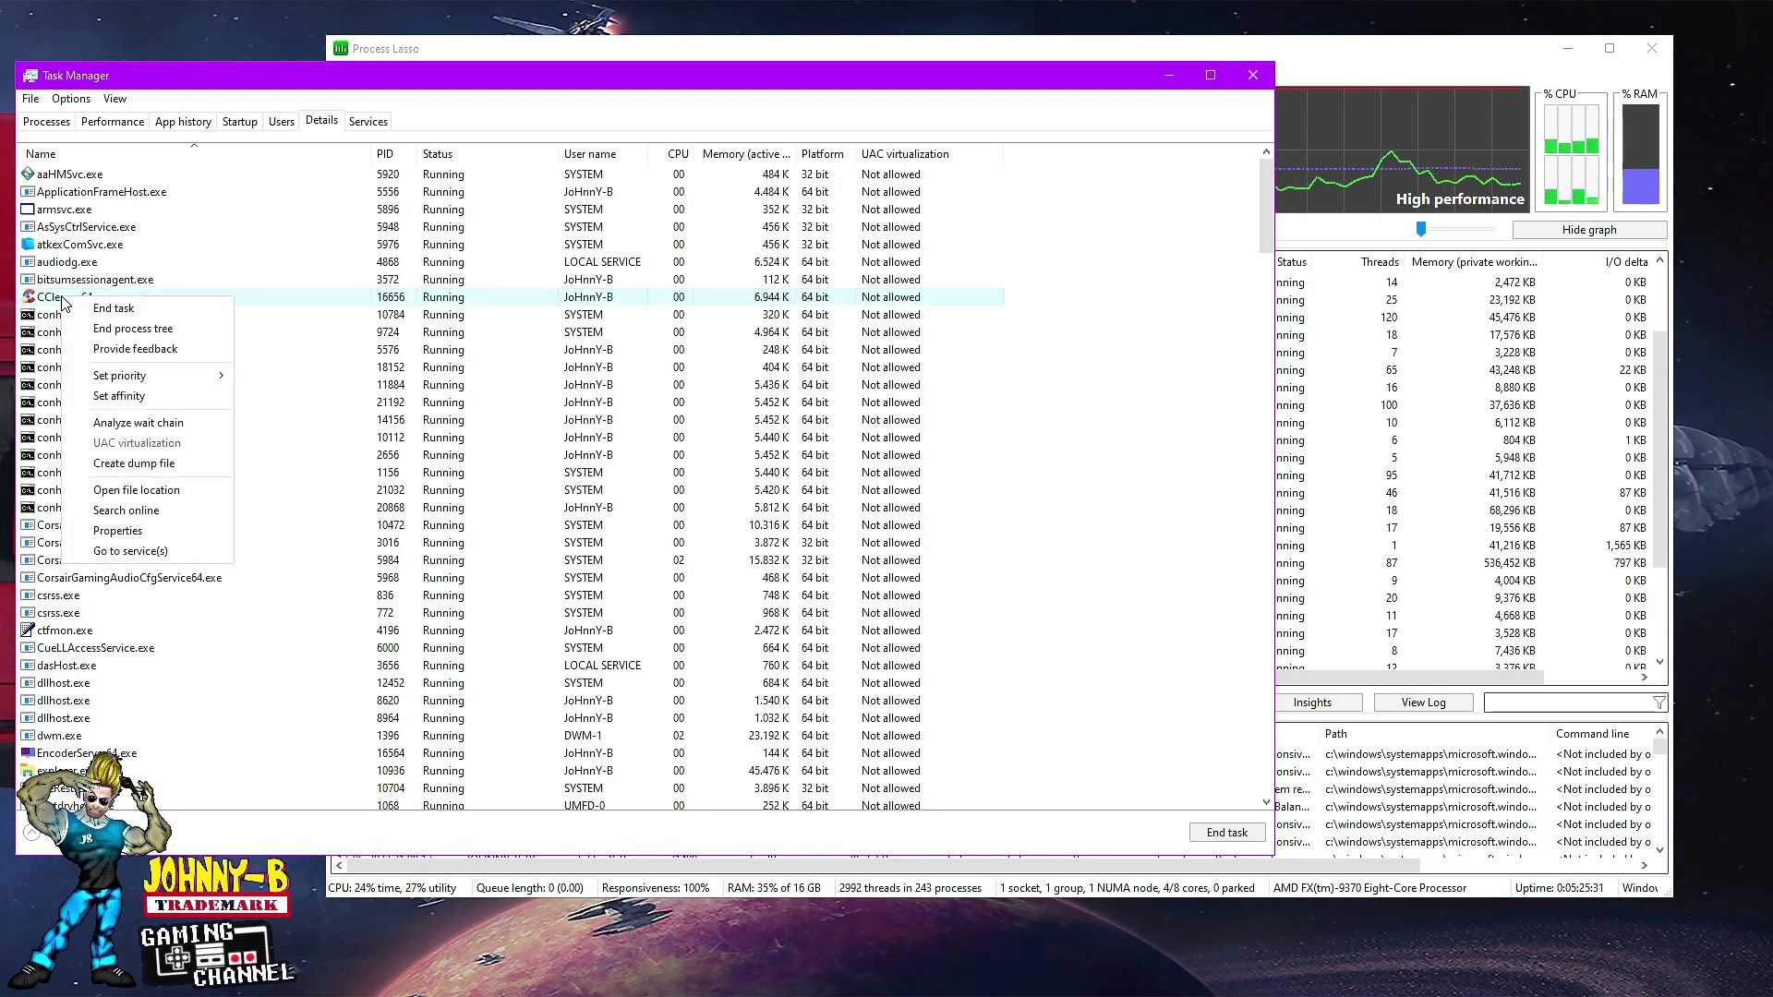
{"action": "left_click", "coordinate": [142, 406]}
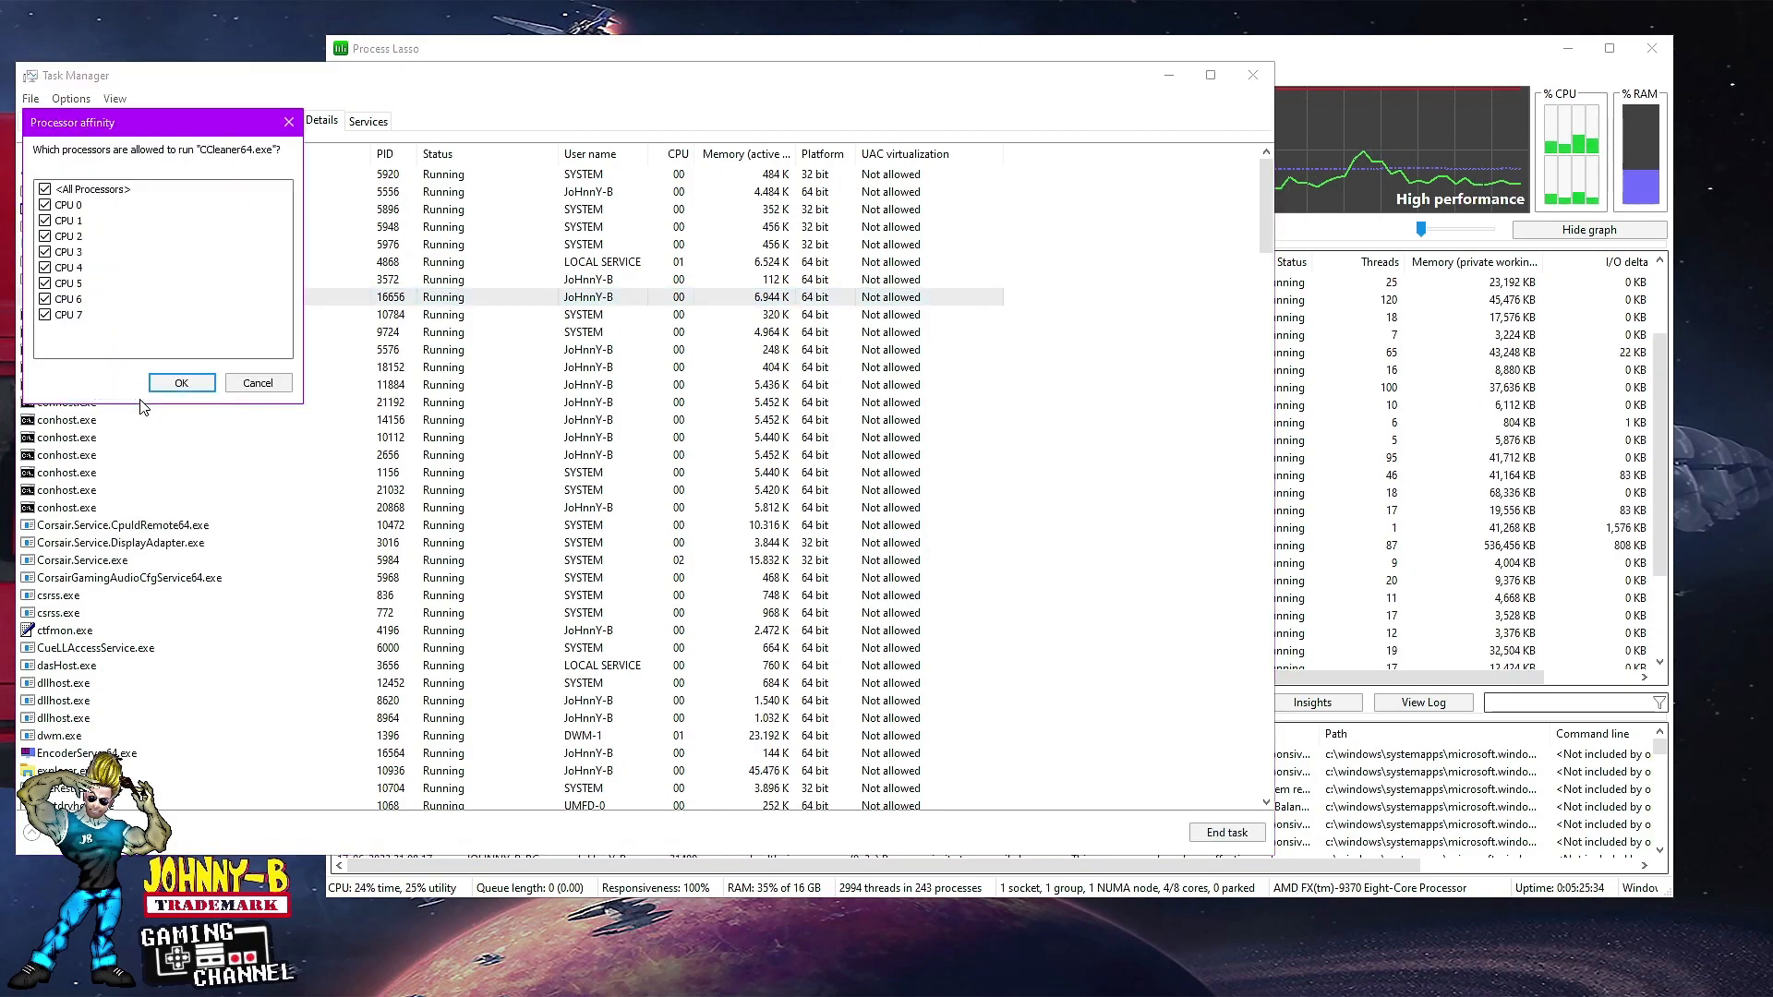
{"action": "left_click_drag", "start_coordinate": [153, 132], "coordinate": [278, 149]}
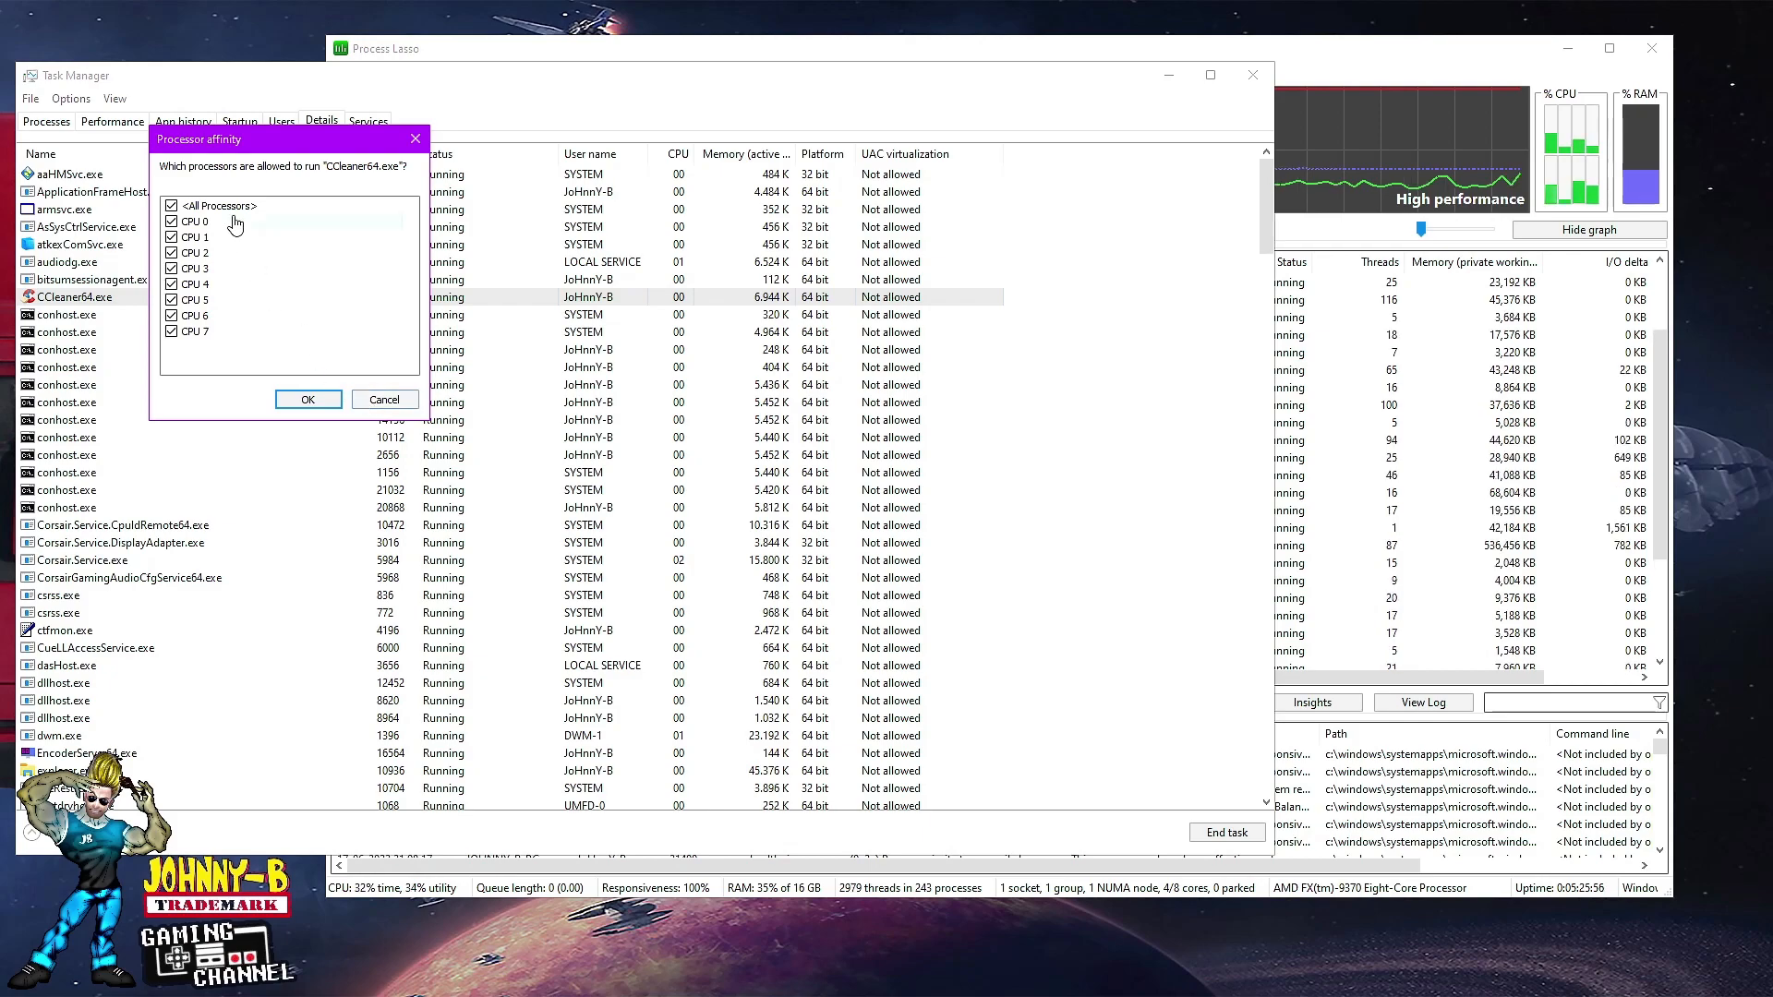
{"action": "left_click", "coordinate": [374, 400]}
{"action": "left_click", "coordinate": [1250, 78]}
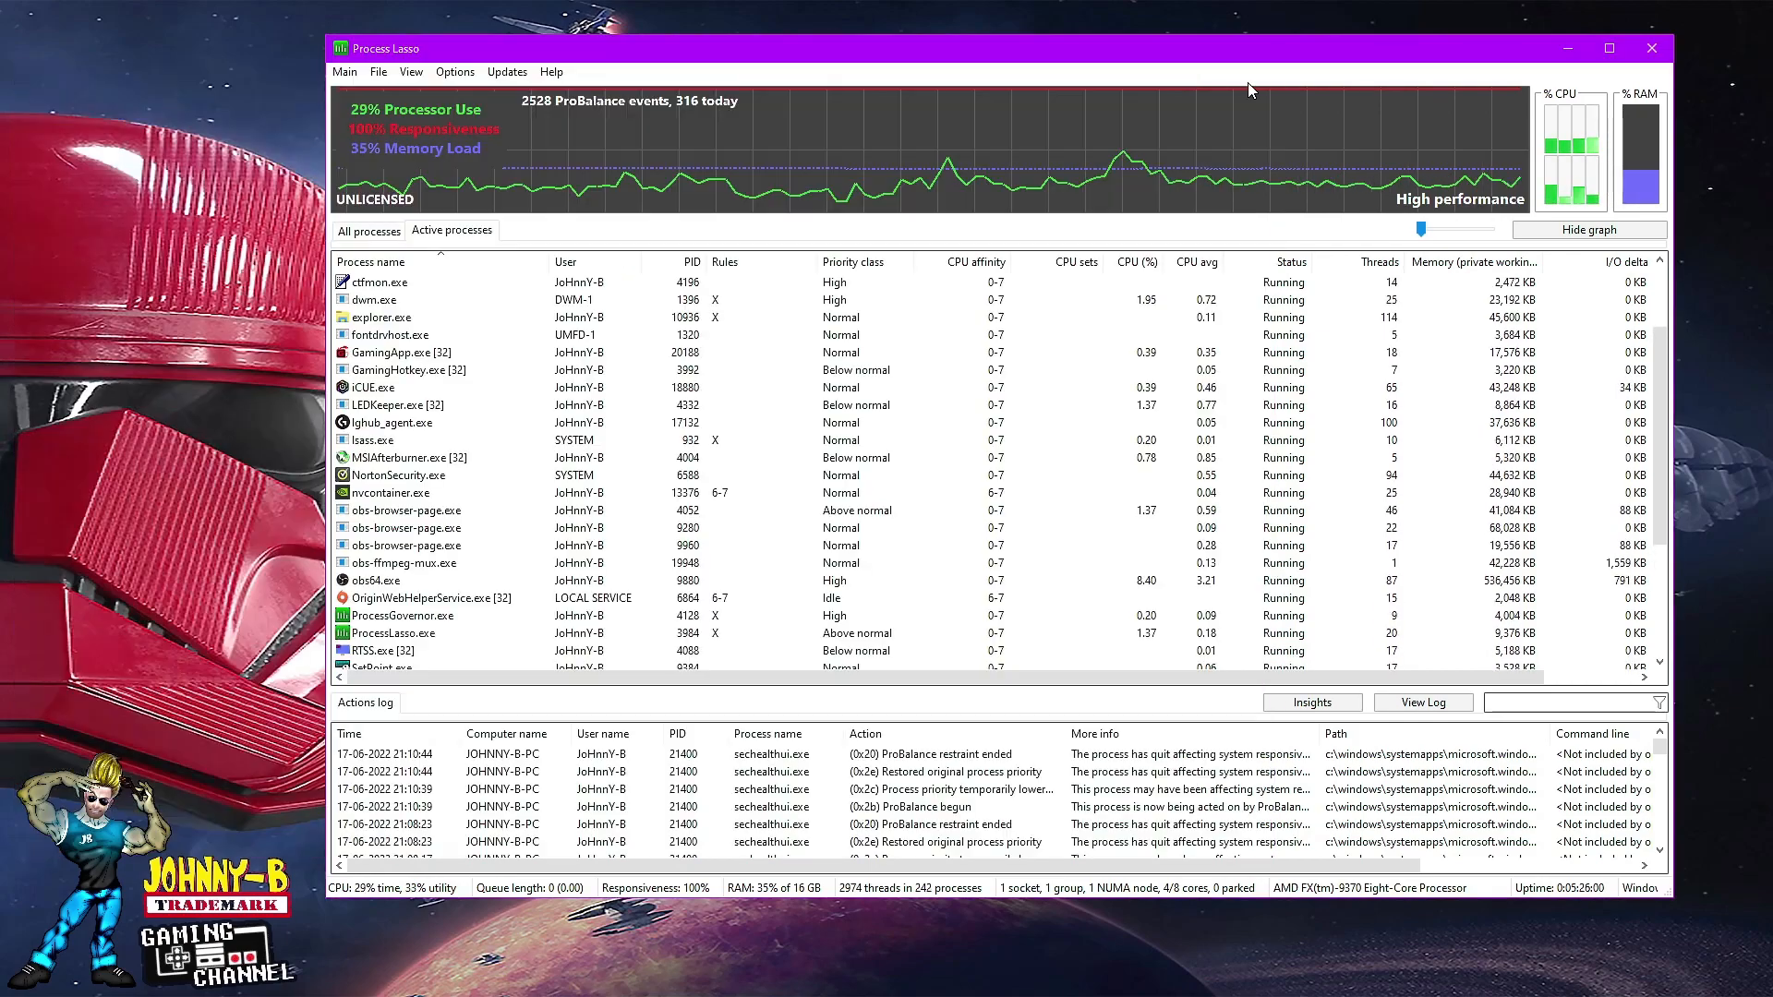
- In Process Lasso, look through the active processes, list all processes and find the msedge.exe entries
{"action": "left_click_drag", "start_coordinate": [1143, 60], "coordinate": [1039, 69]}
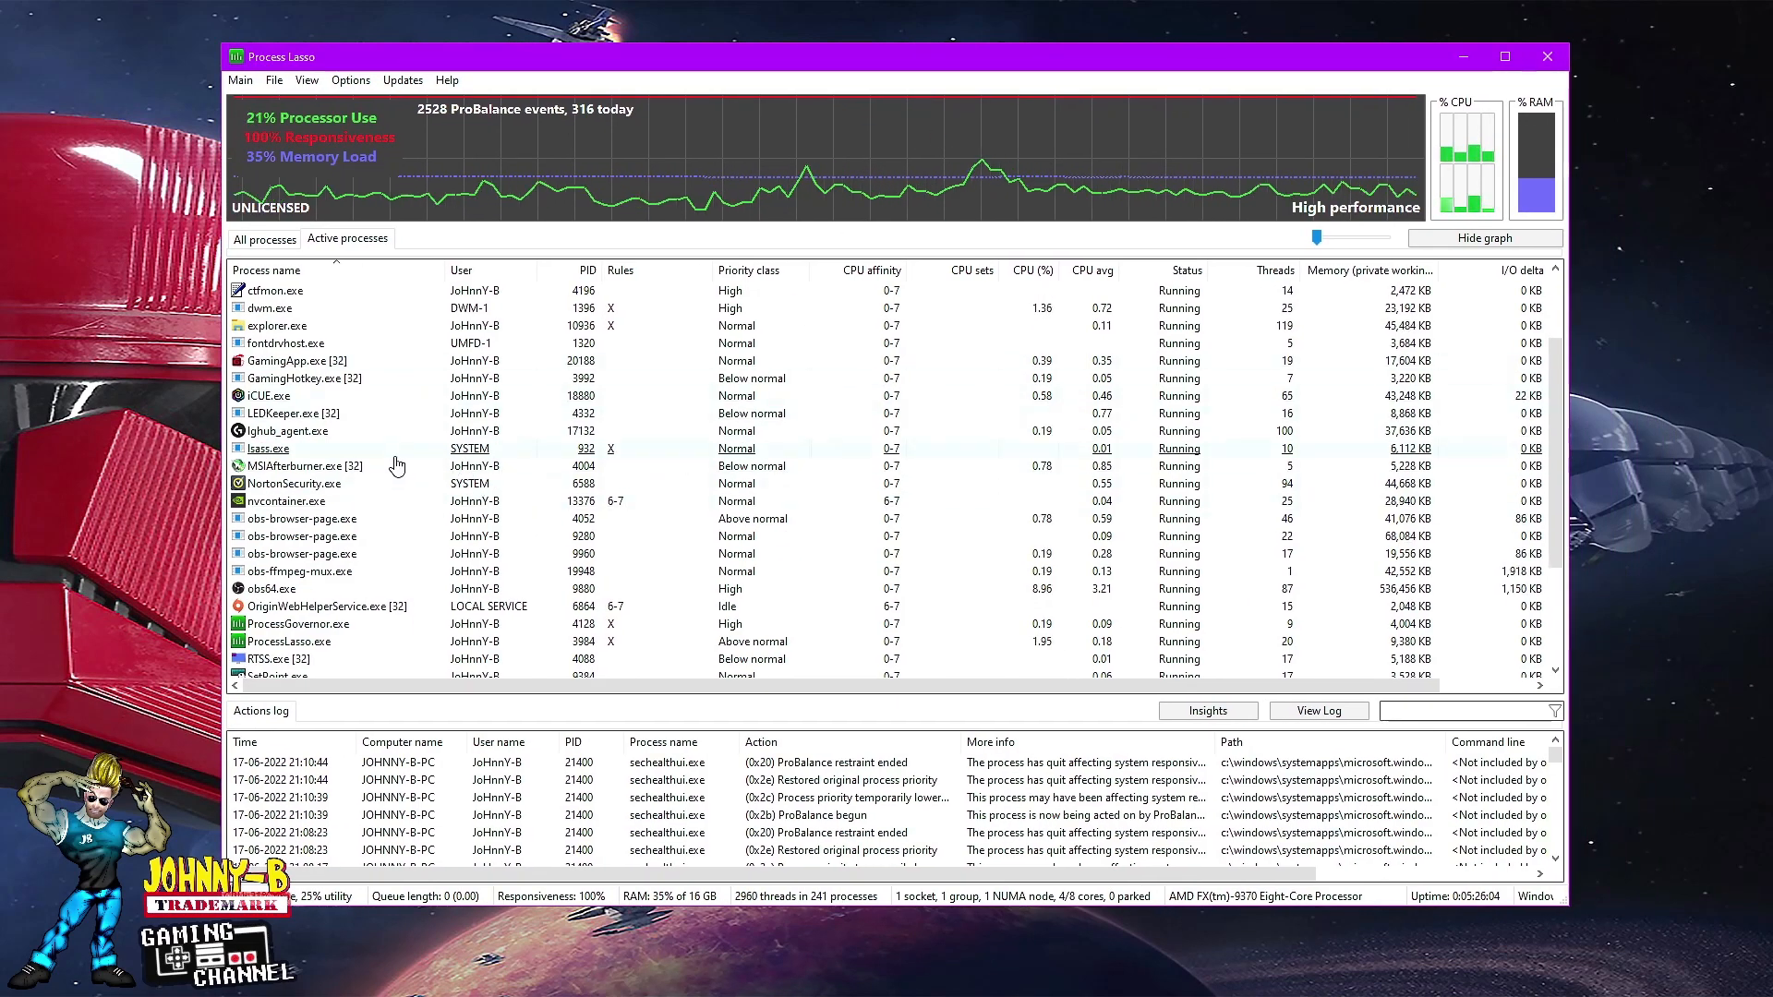
{"action": "scroll", "coordinate": [397, 465], "scroll_direction": "down", "scroll_amount": 1}
{"action": "scroll", "coordinate": [397, 465], "scroll_direction": "down", "scroll_amount": 1}
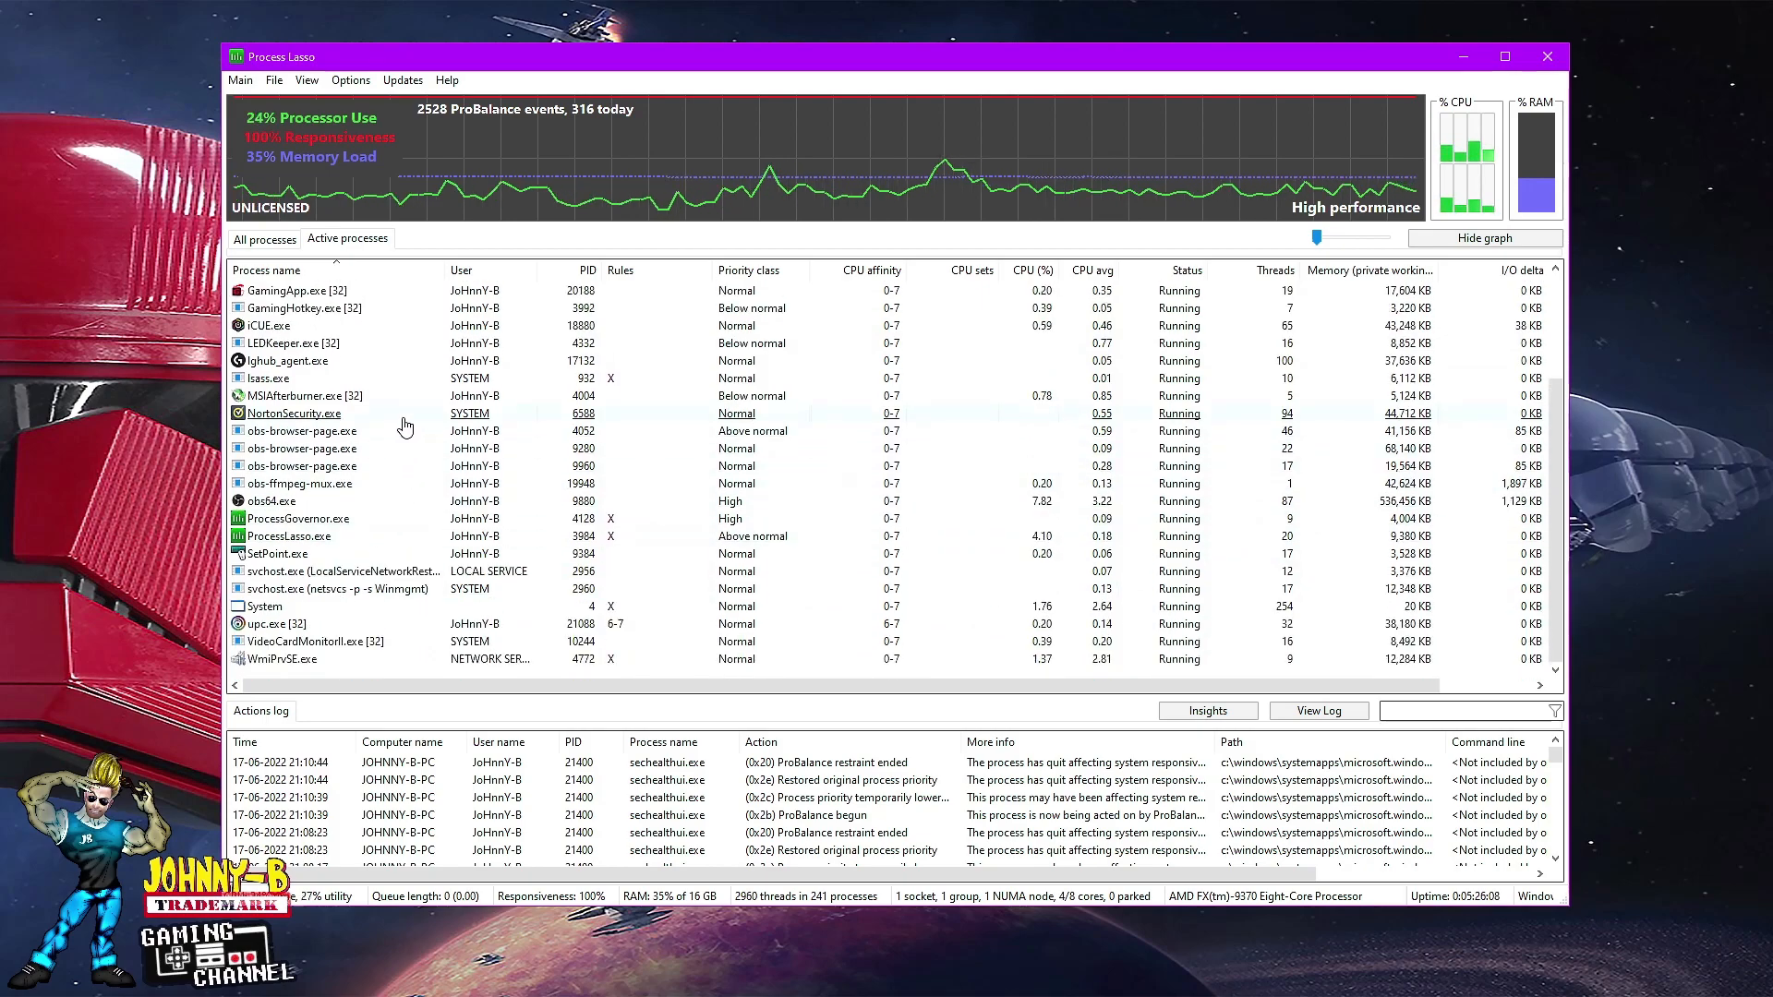
{"action": "left_click", "coordinate": [277, 242]}
{"action": "scroll", "coordinate": [462, 434], "scroll_direction": "up", "scroll_amount": 3}
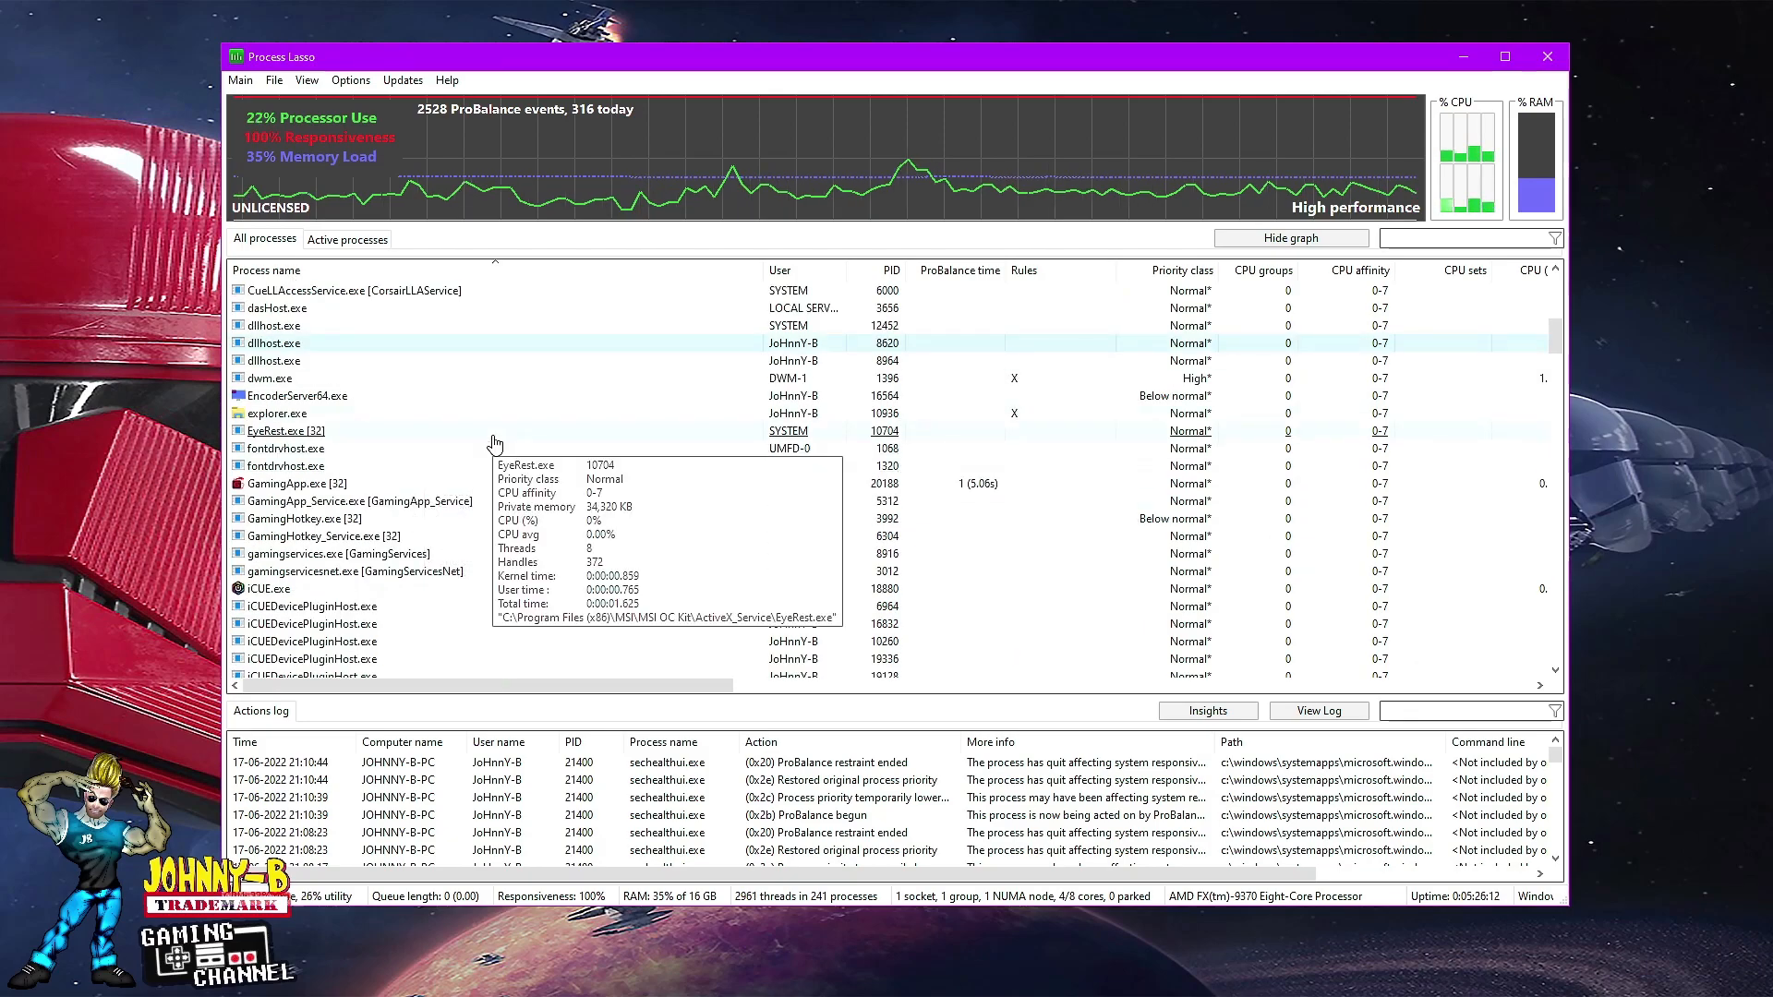
{"action": "scroll", "coordinate": [494, 444], "scroll_direction": "down", "scroll_amount": 12}
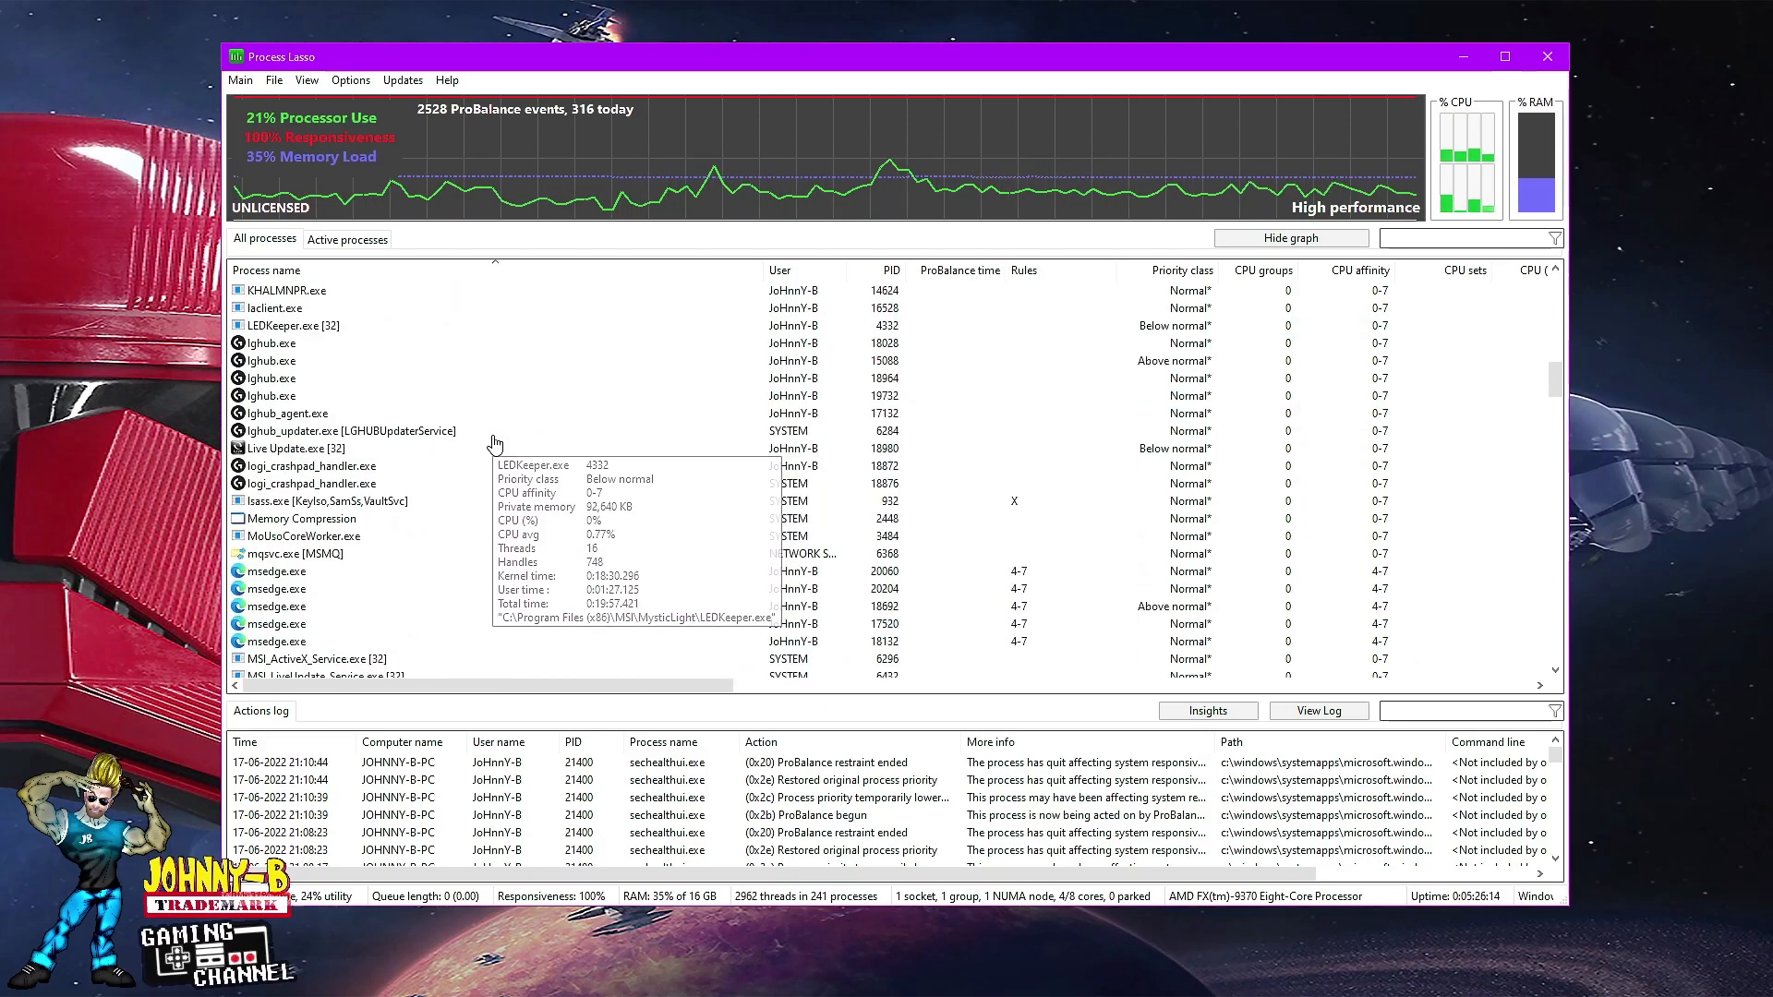
{"action": "scroll", "coordinate": [499, 444], "scroll_direction": "down", "scroll_amount": 2}
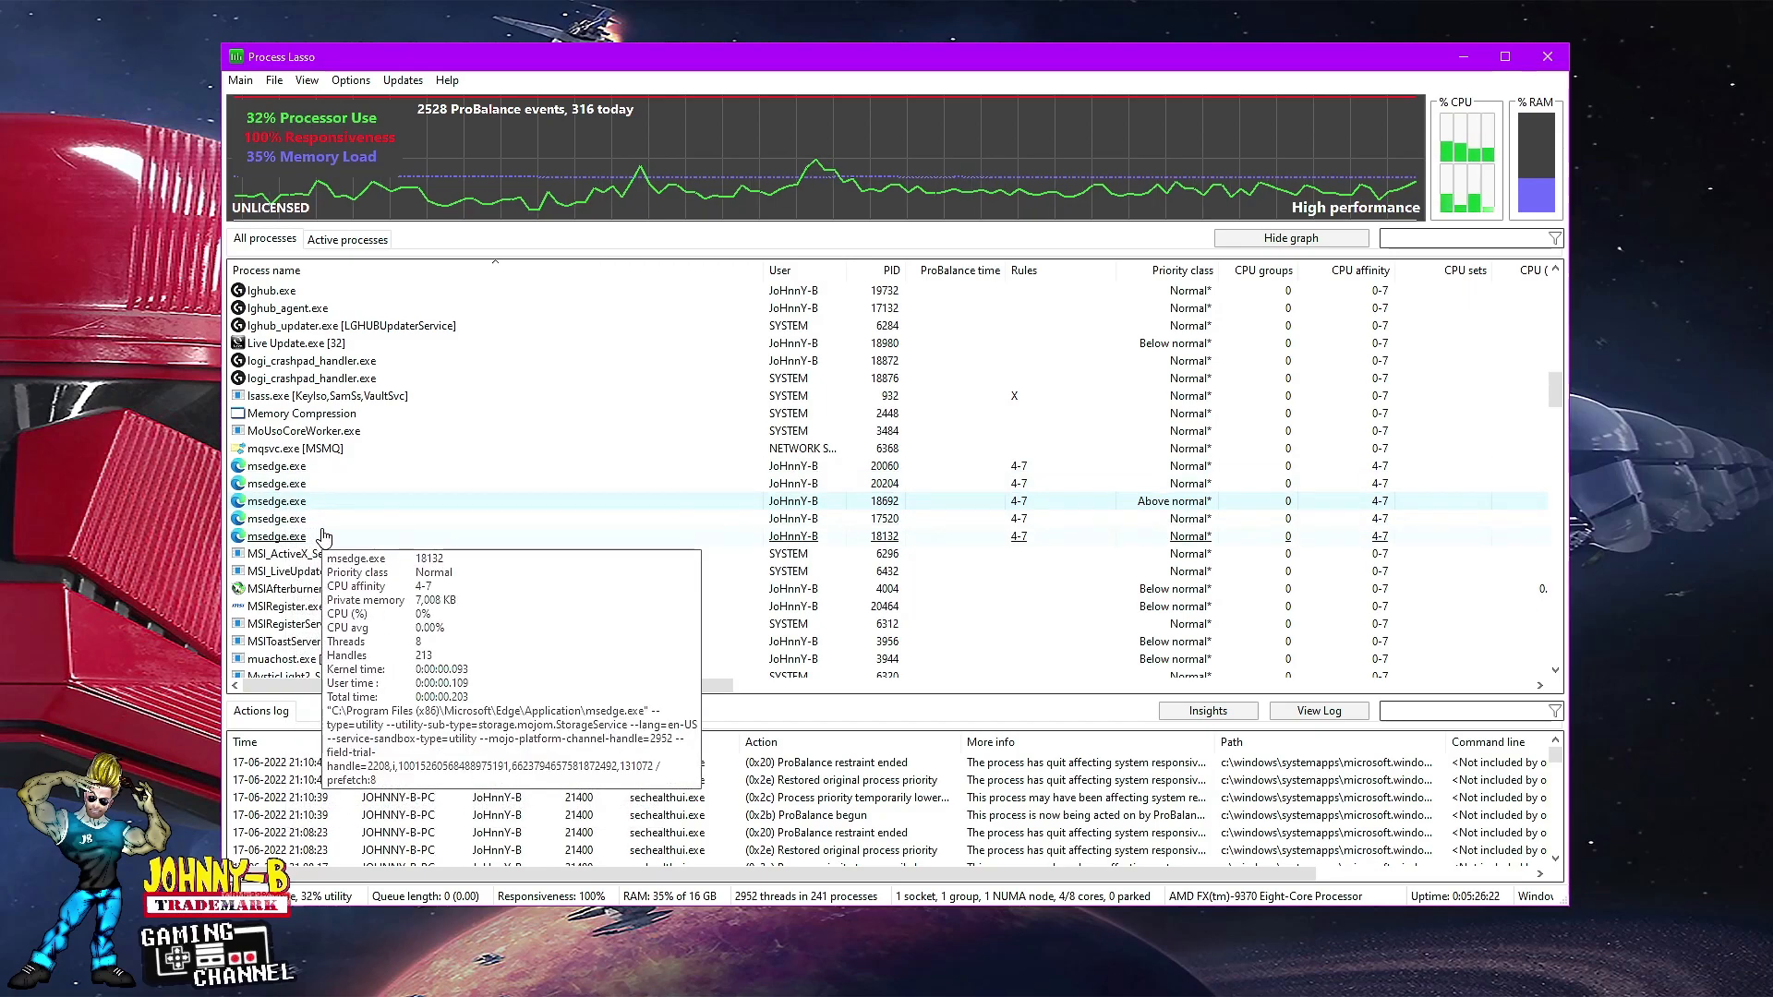
- Examine the permanent CPU affinity options of the second msedge.exe process, and select all msedge.exe processes in the list
{"action": "right_click", "coordinate": [297, 483]}
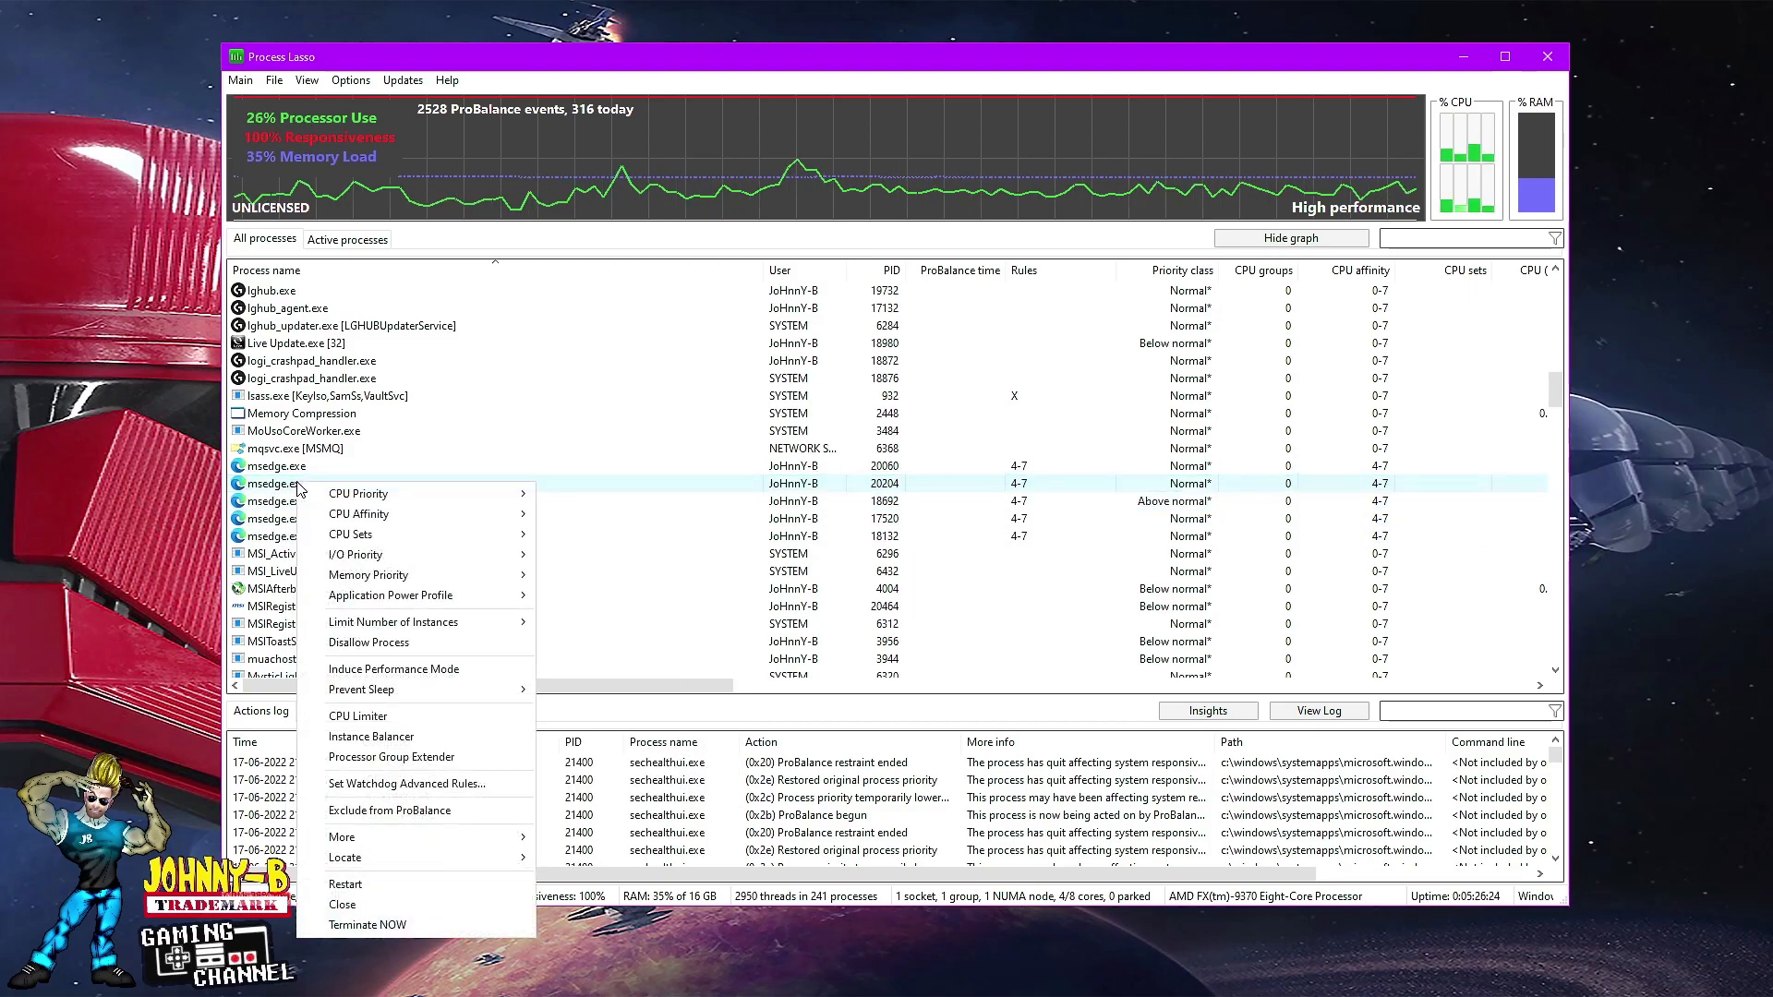
{"action": "mouse_move", "coordinate": [378, 525]}
{"action": "mouse_move", "coordinate": [592, 535]}
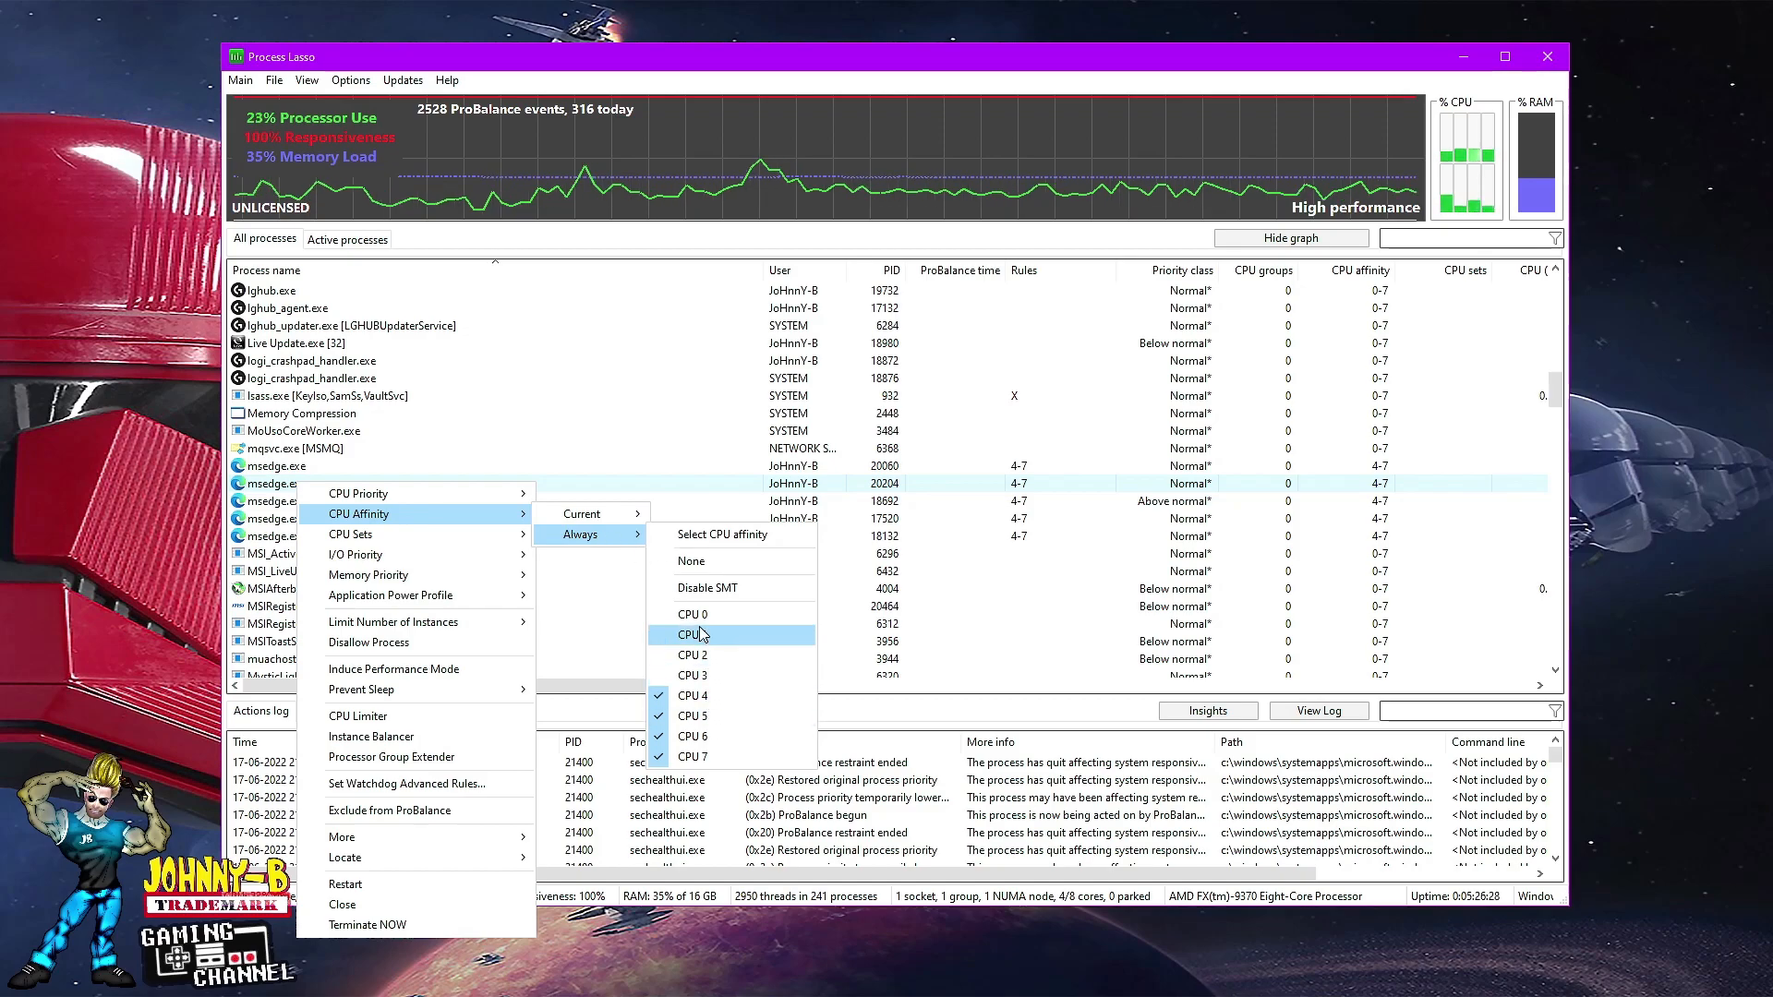
{"action": "left_click", "coordinate": [461, 449]}
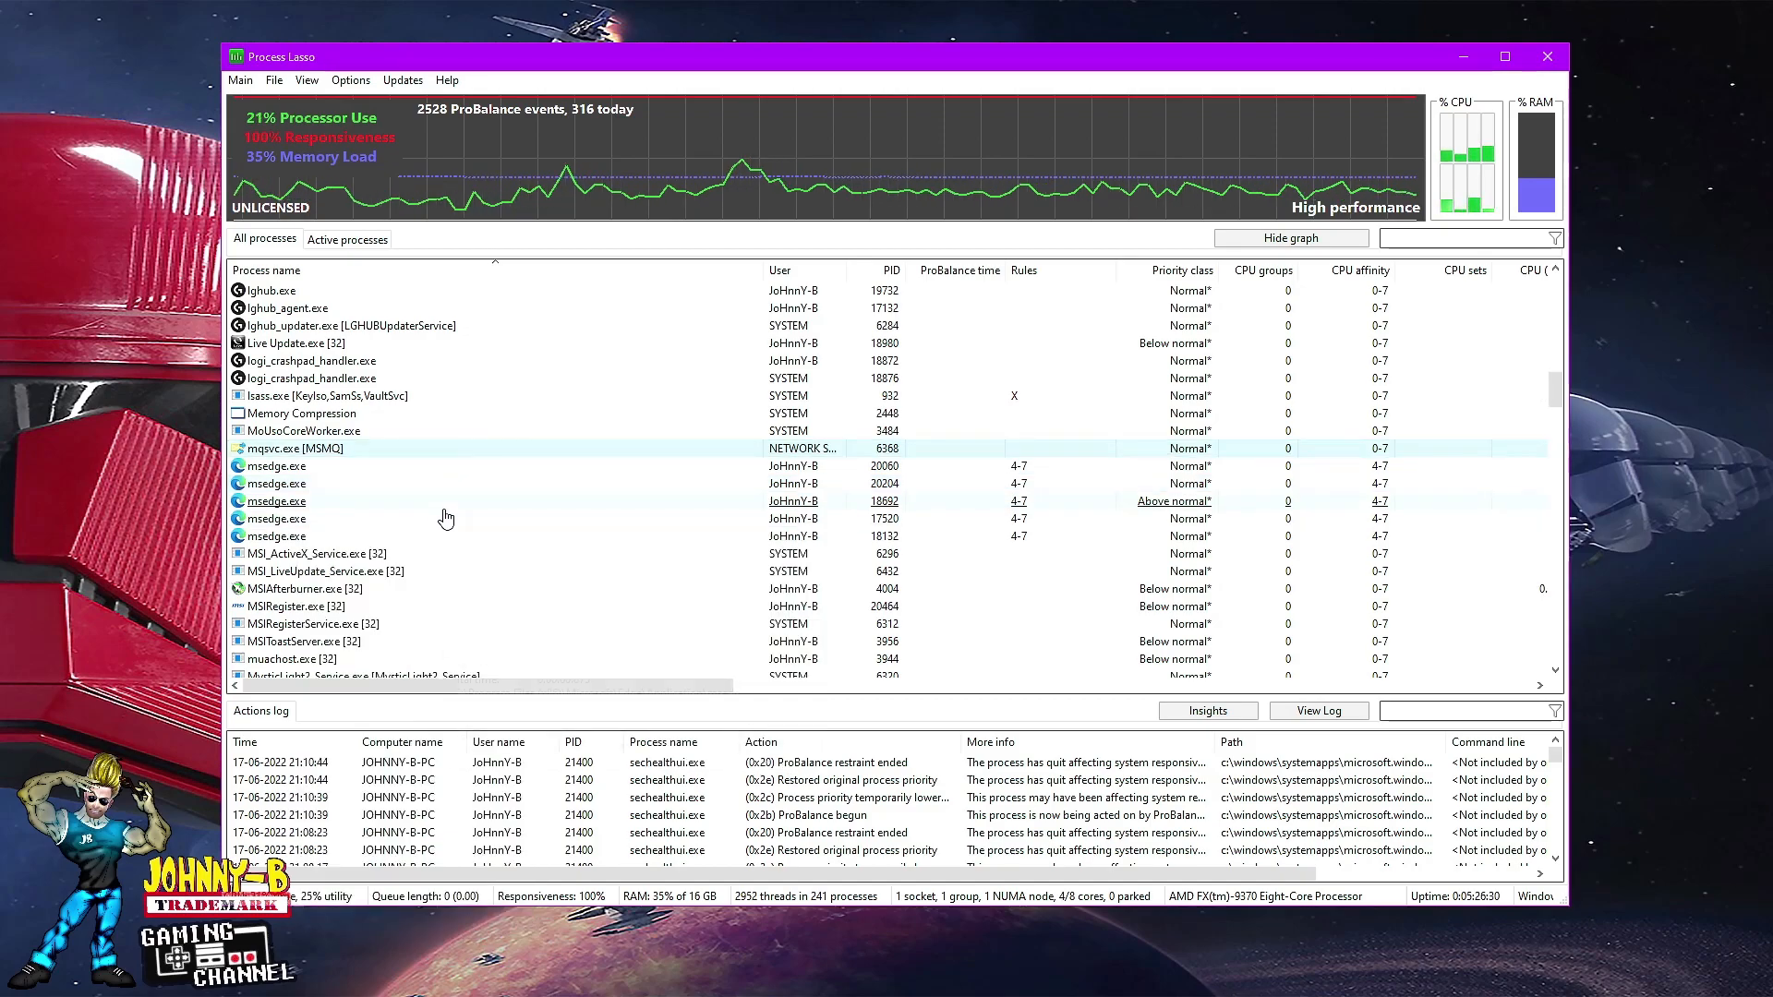
{"action": "right_click", "coordinate": [295, 487]}
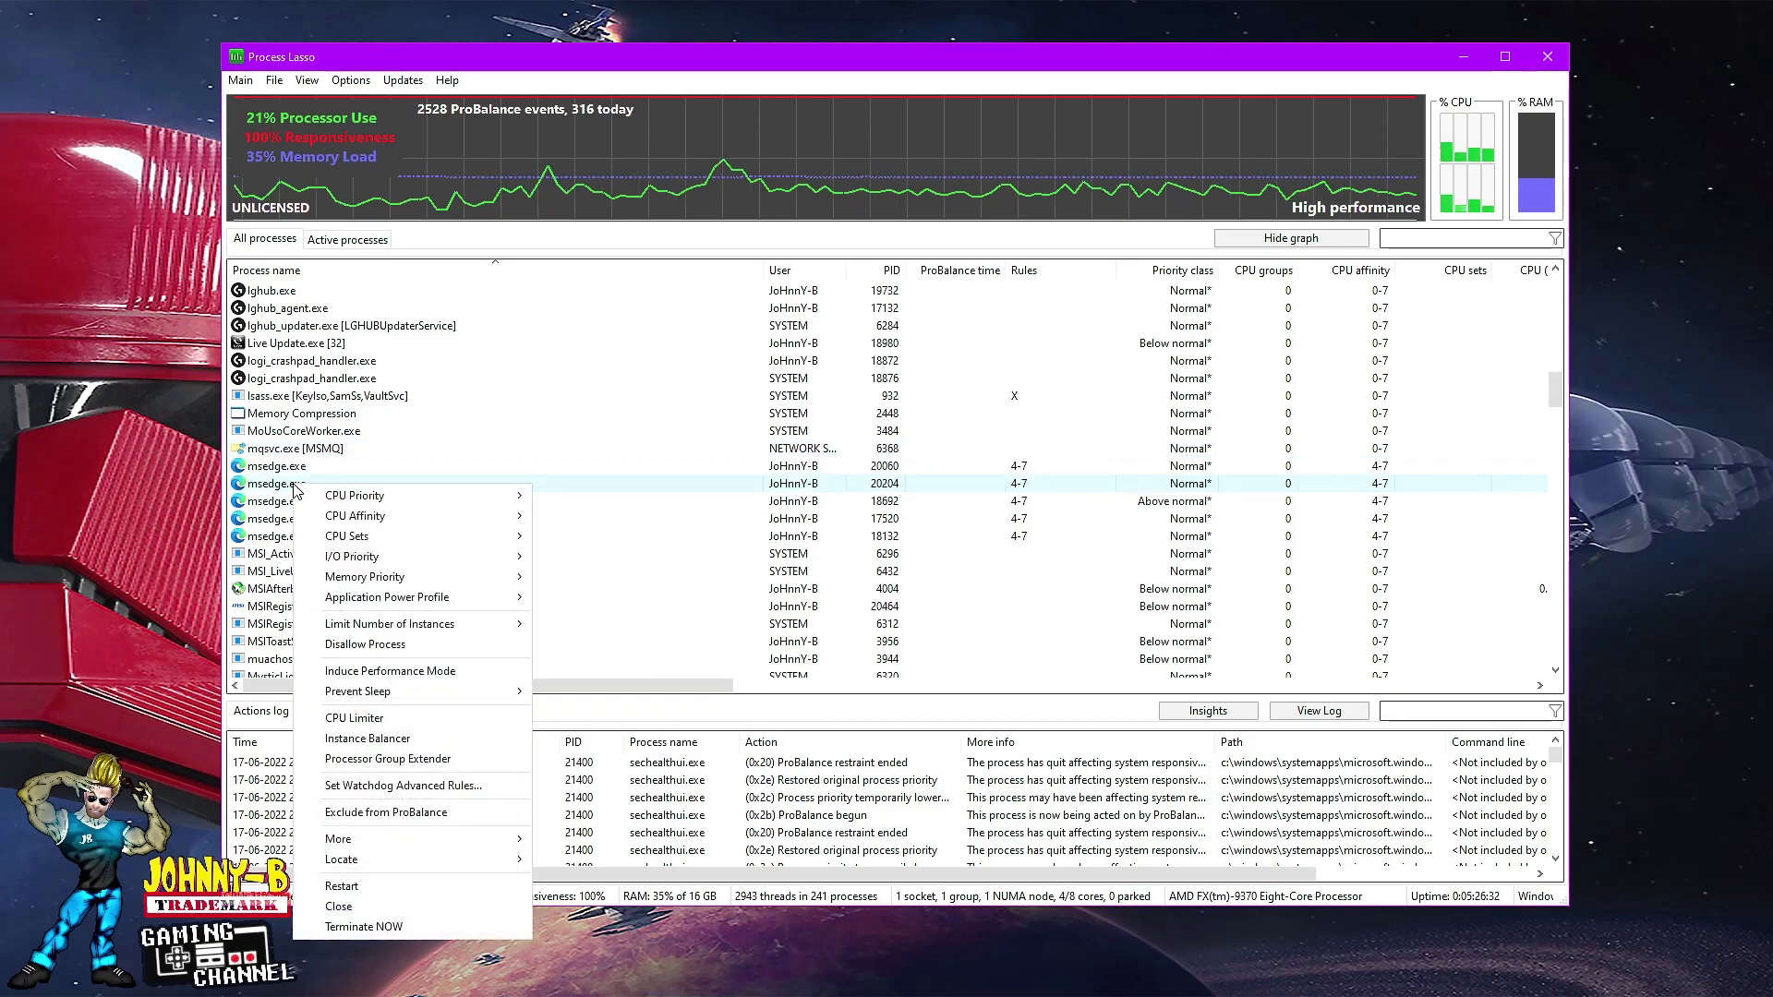
{"action": "mouse_move", "coordinate": [372, 529]}
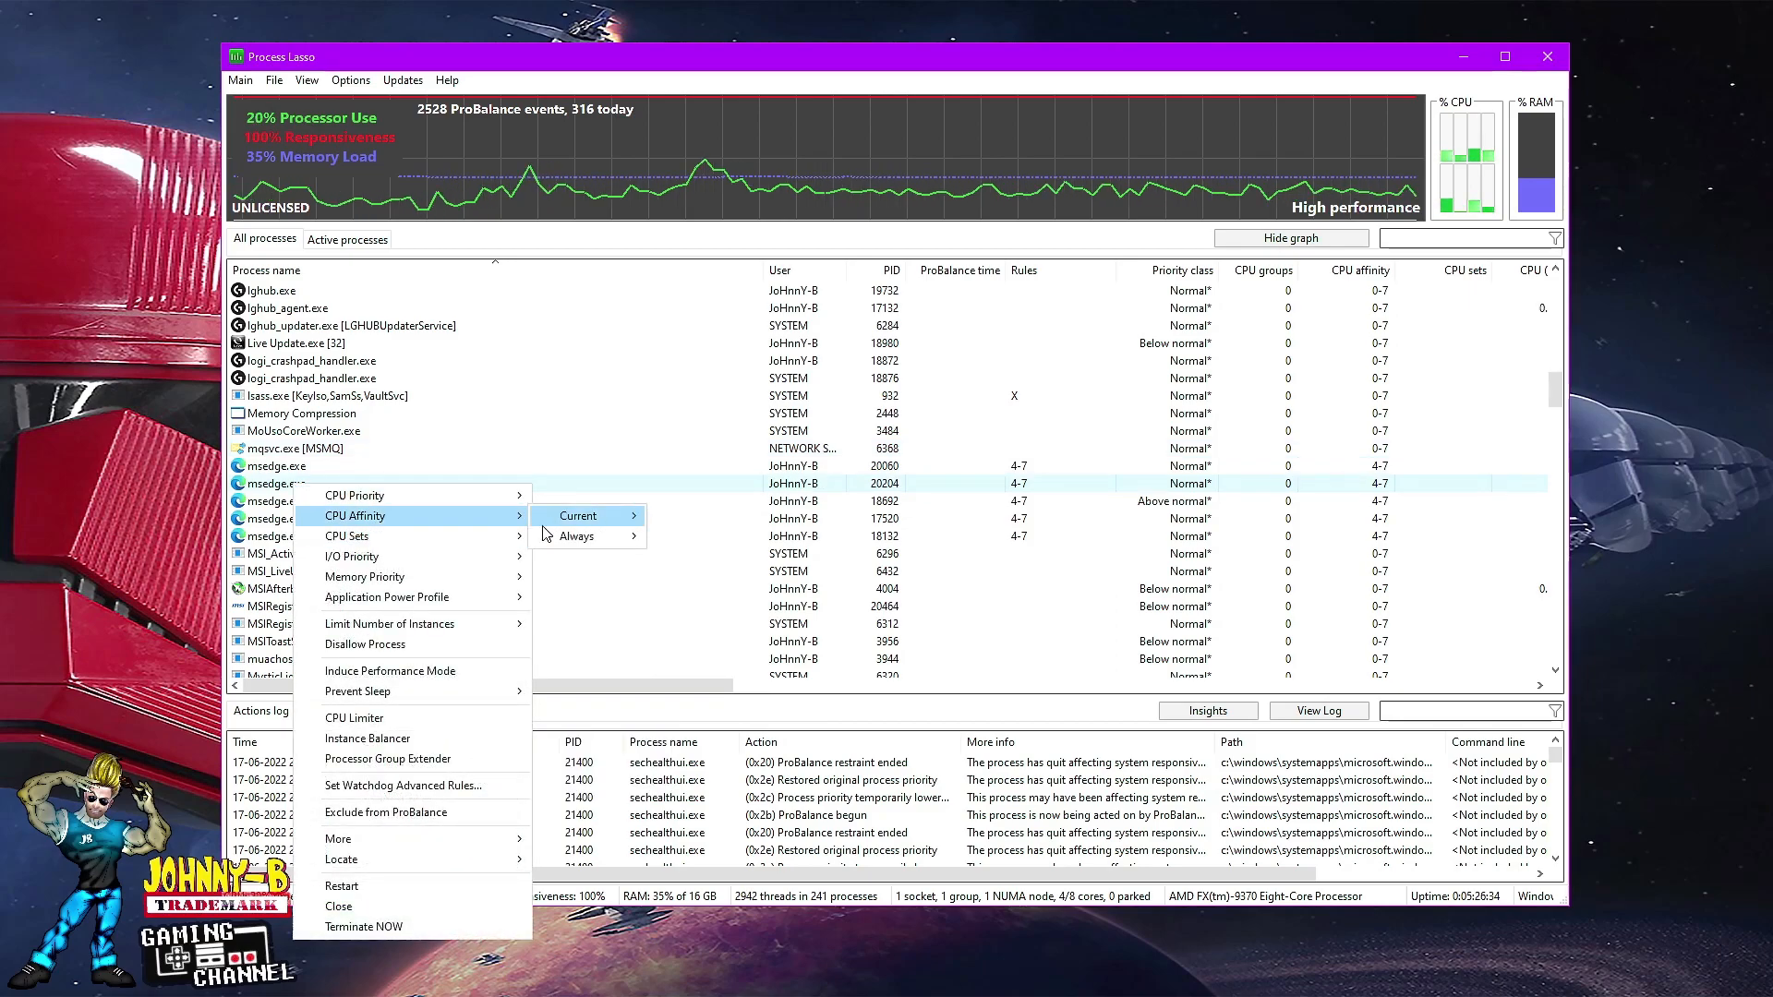
{"action": "mouse_move", "coordinate": [568, 543]}
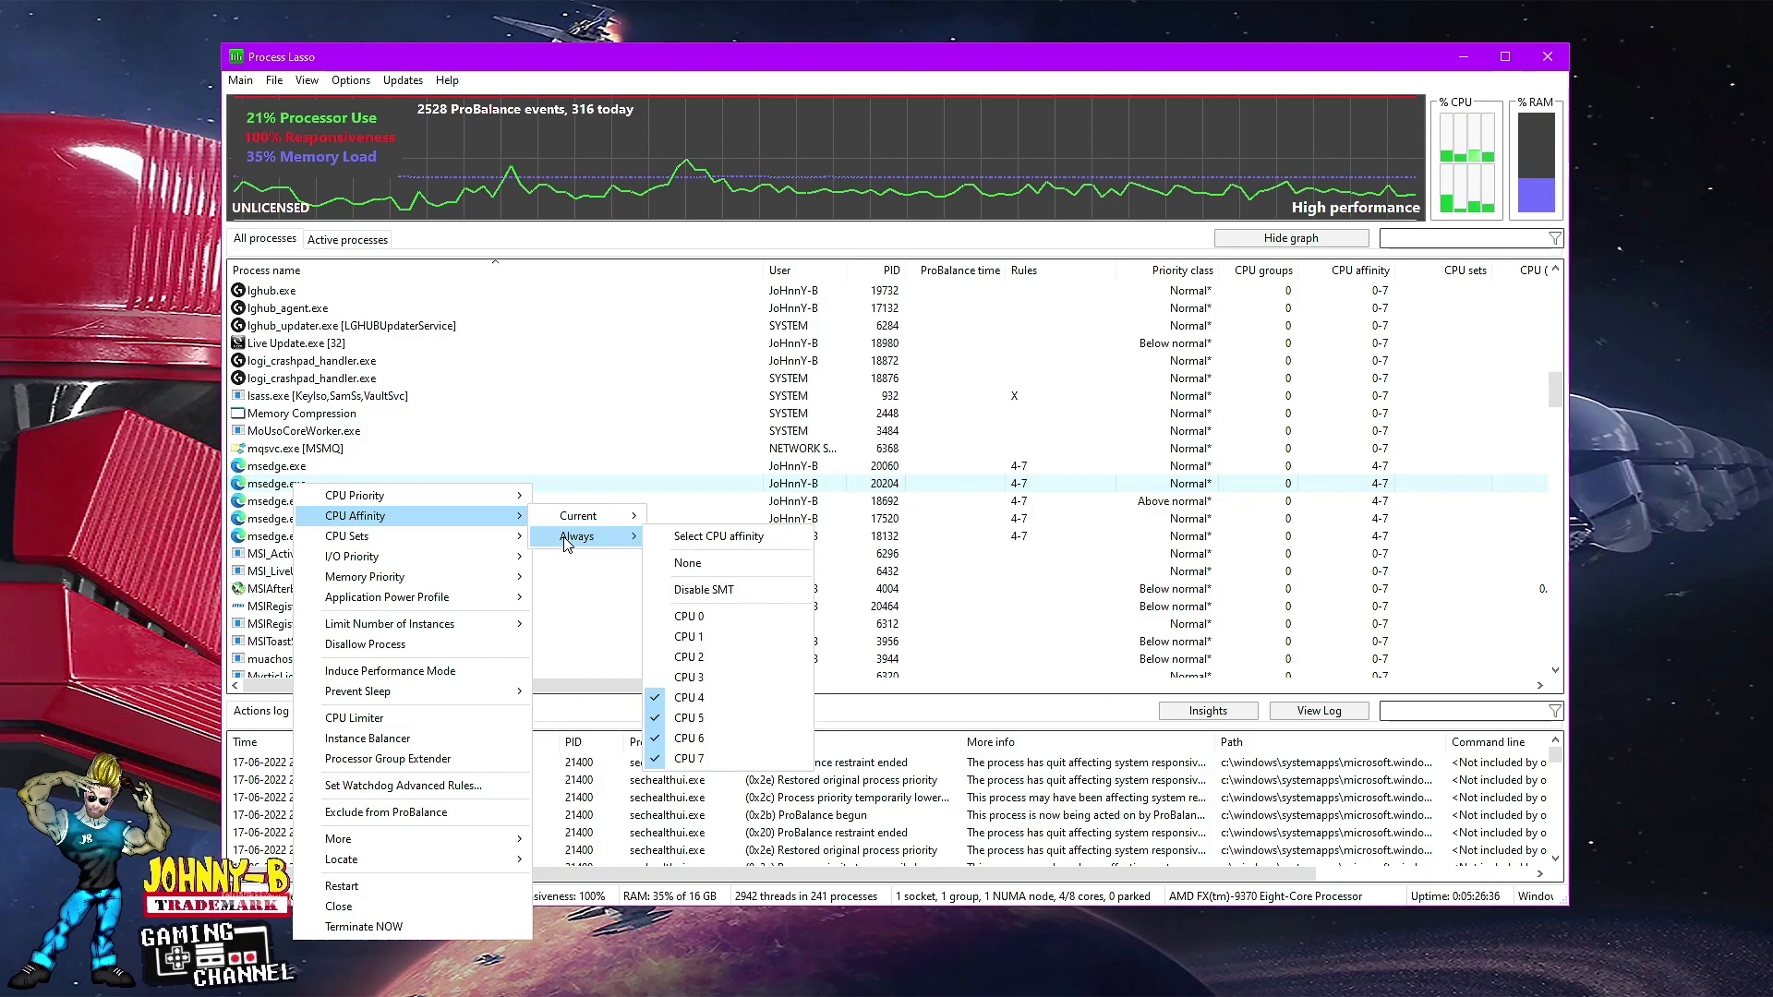
{"action": "mouse_move", "coordinate": [606, 521]}
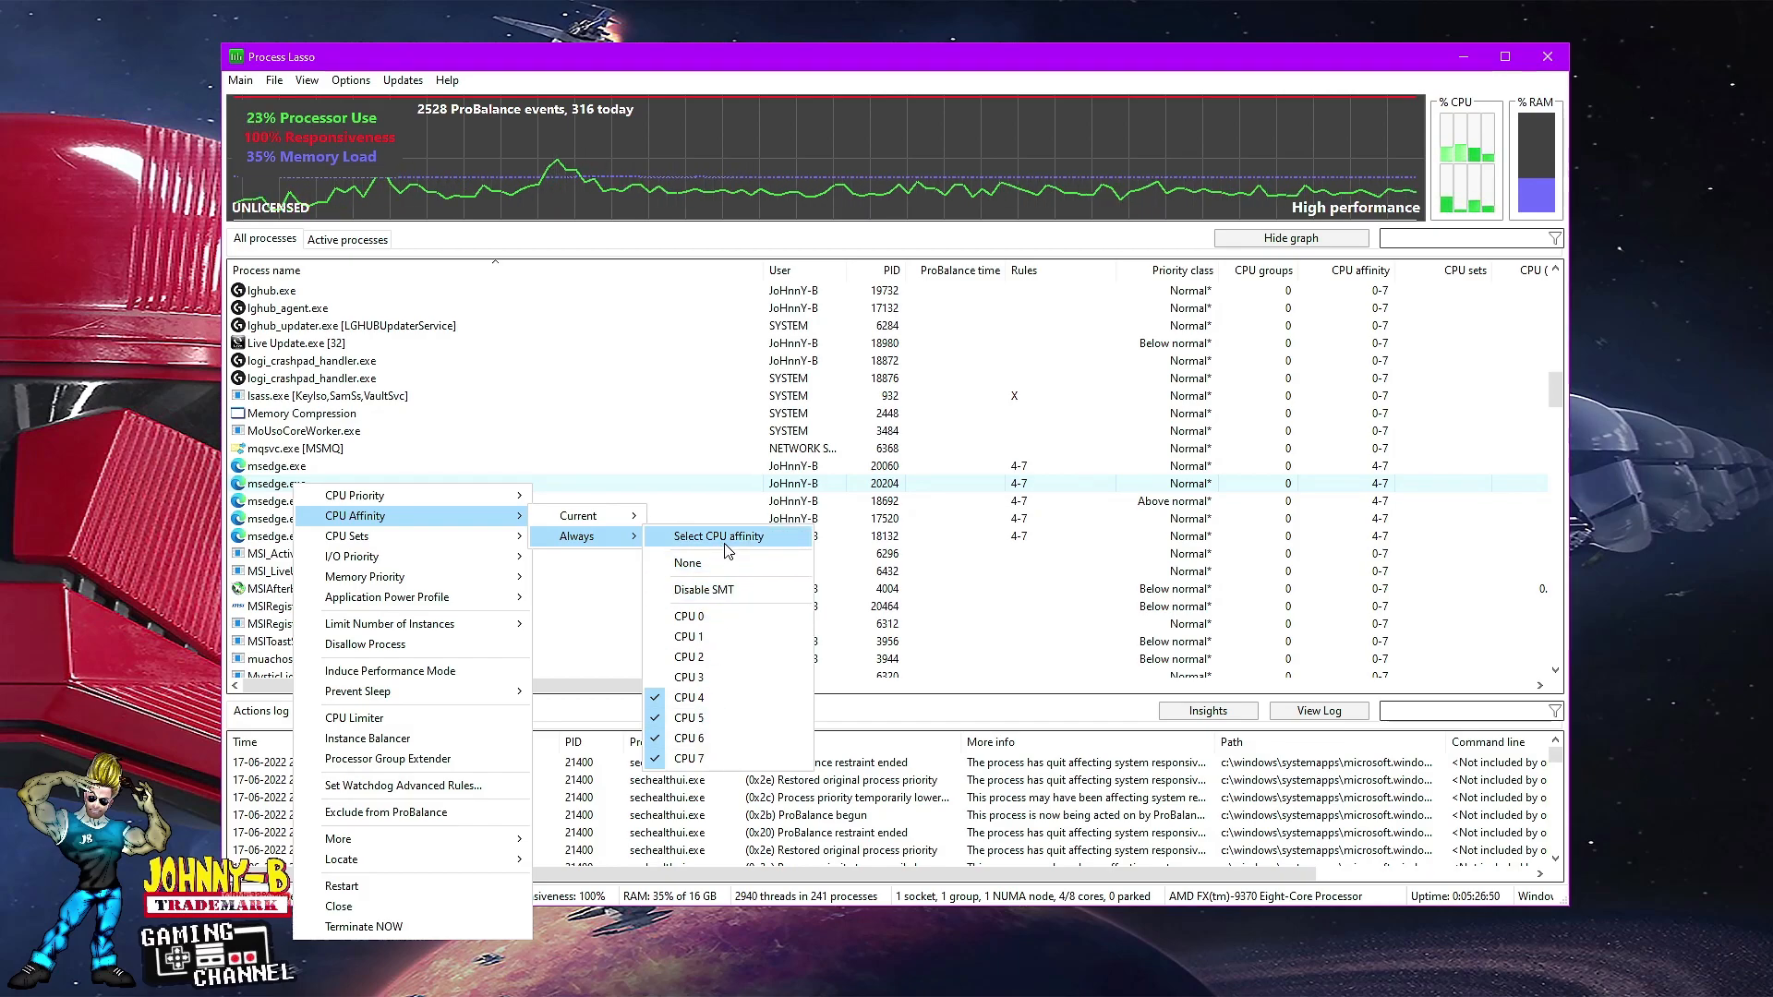
{"action": "left_click", "coordinate": [440, 471]}
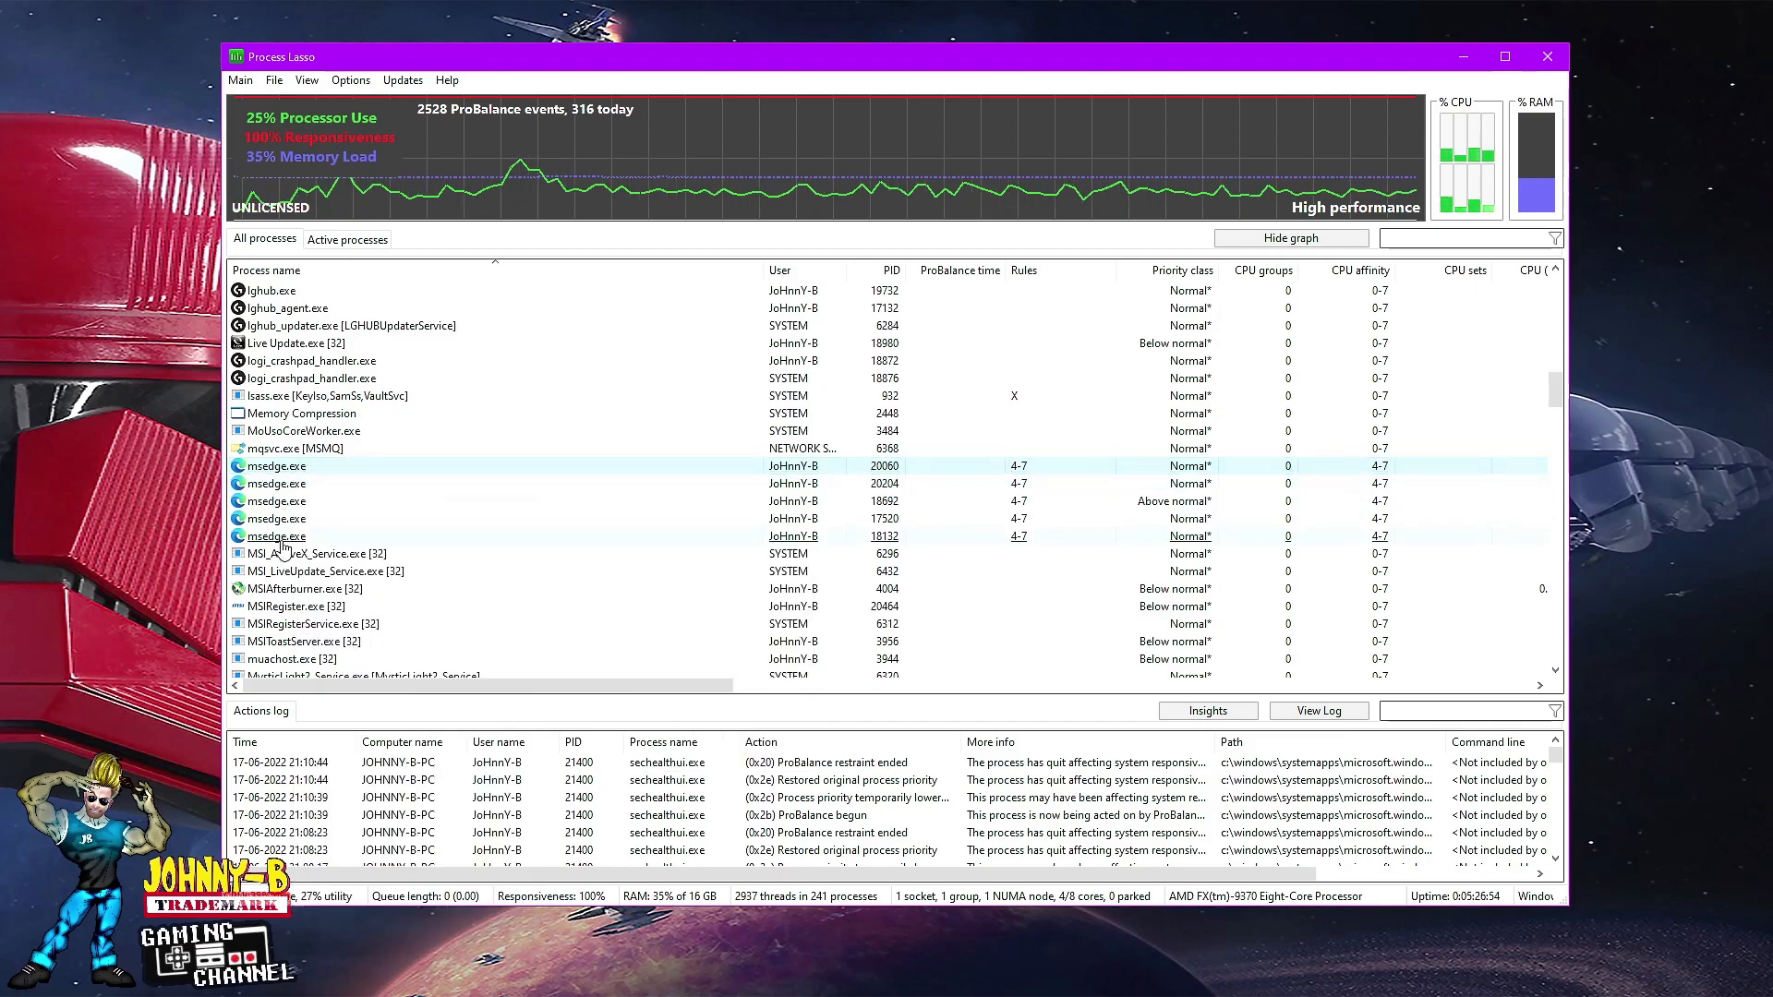
{"action": "mouse_move", "coordinate": [281, 548]}
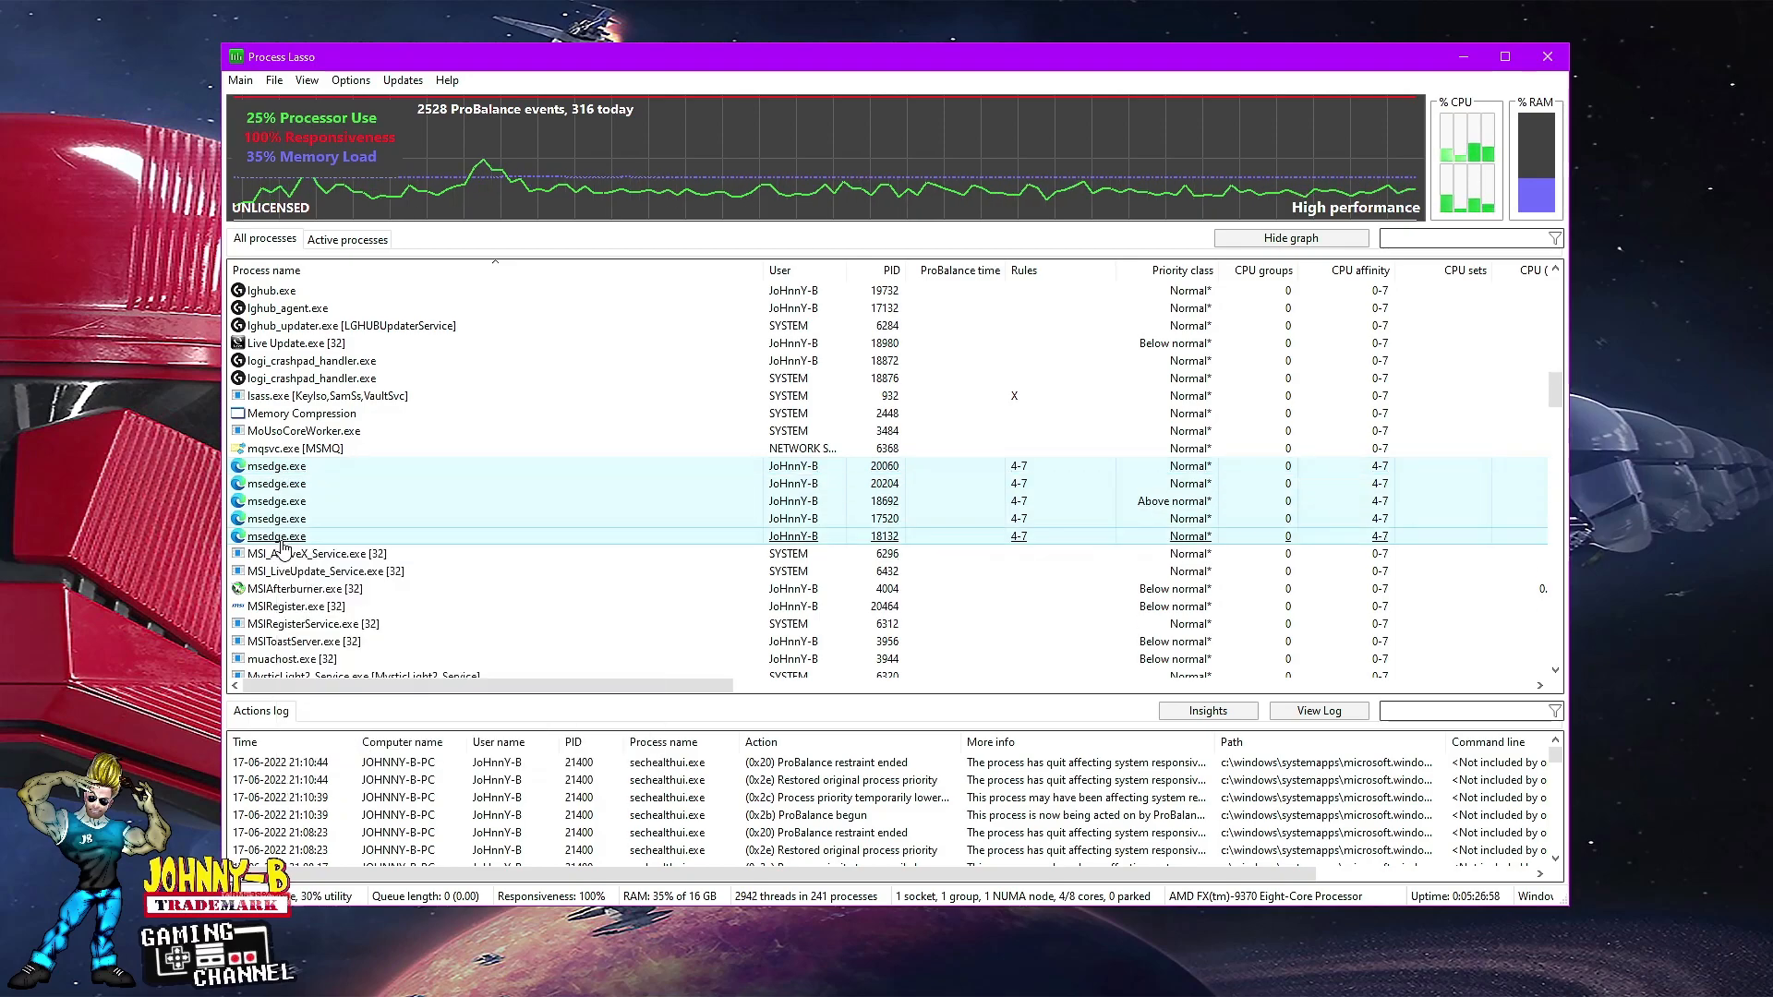
- Set the permanent CPU affinity of all msedge.exe processes to CPU 4, CPU 5, CPU 6 and CPU 7 only
{"action": "left_click", "coordinate": [282, 545], "text": "shift"}
{"action": "right_click", "coordinate": [286, 523]}
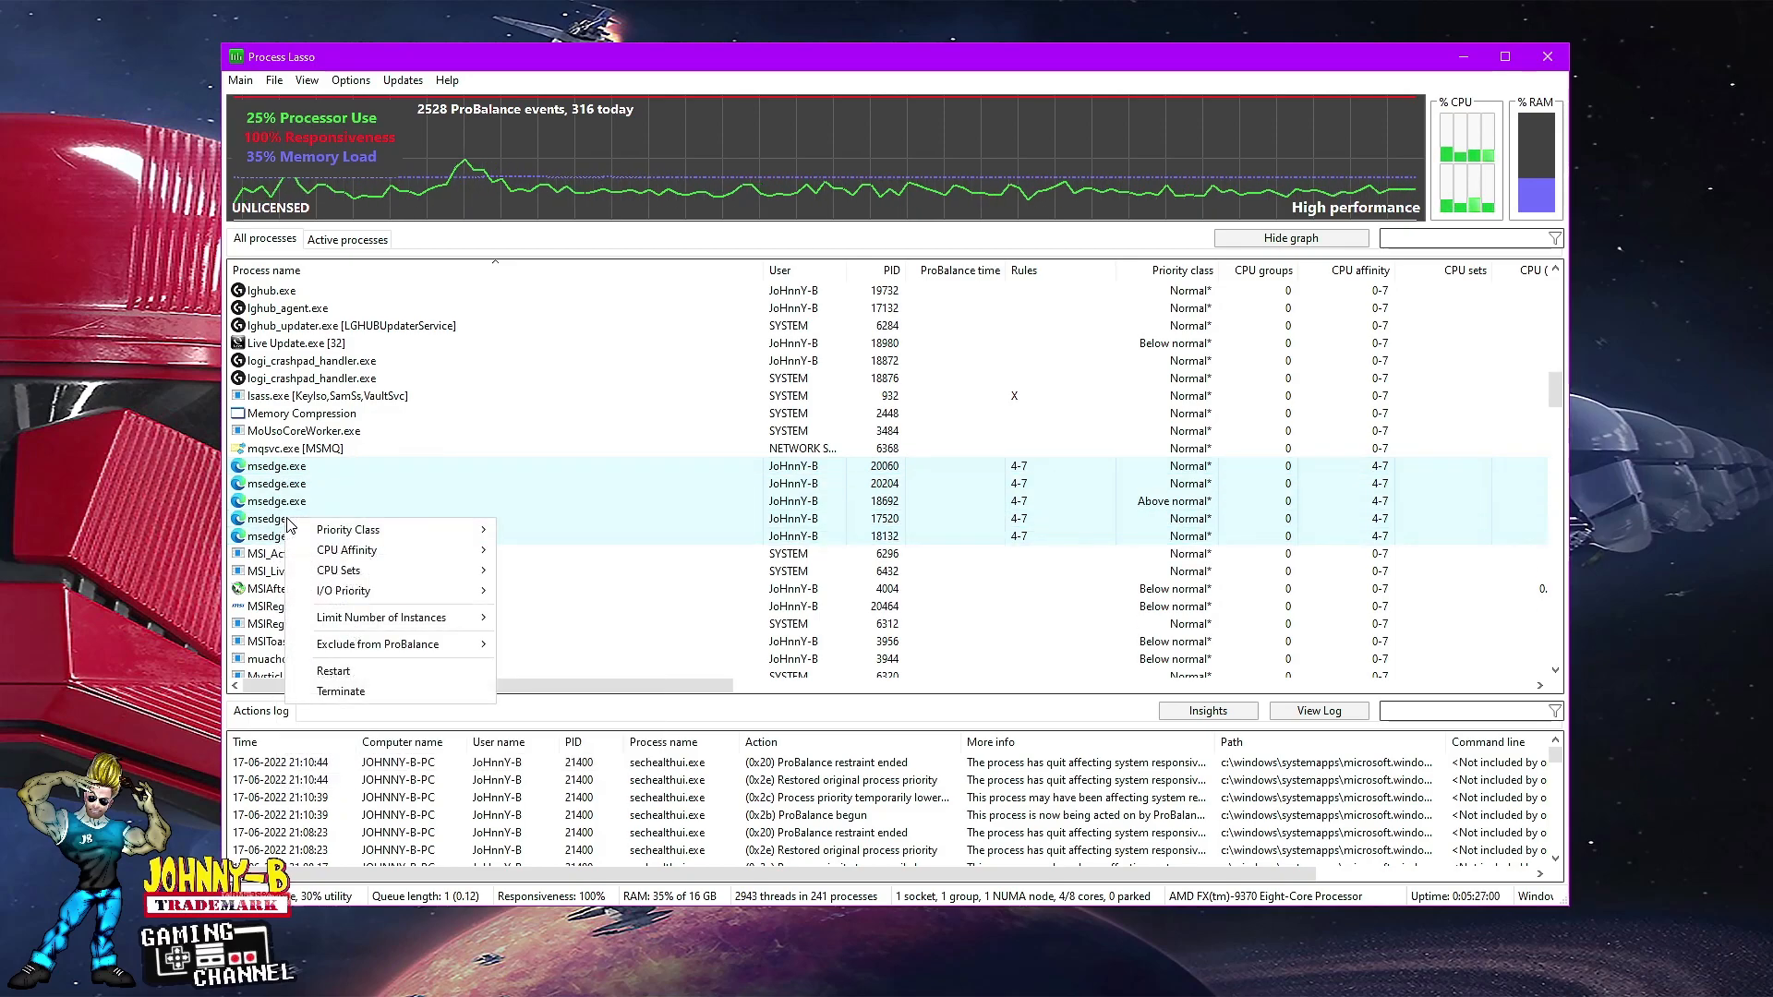
{"action": "mouse_move", "coordinate": [420, 554]}
{"action": "mouse_move", "coordinate": [551, 572]}
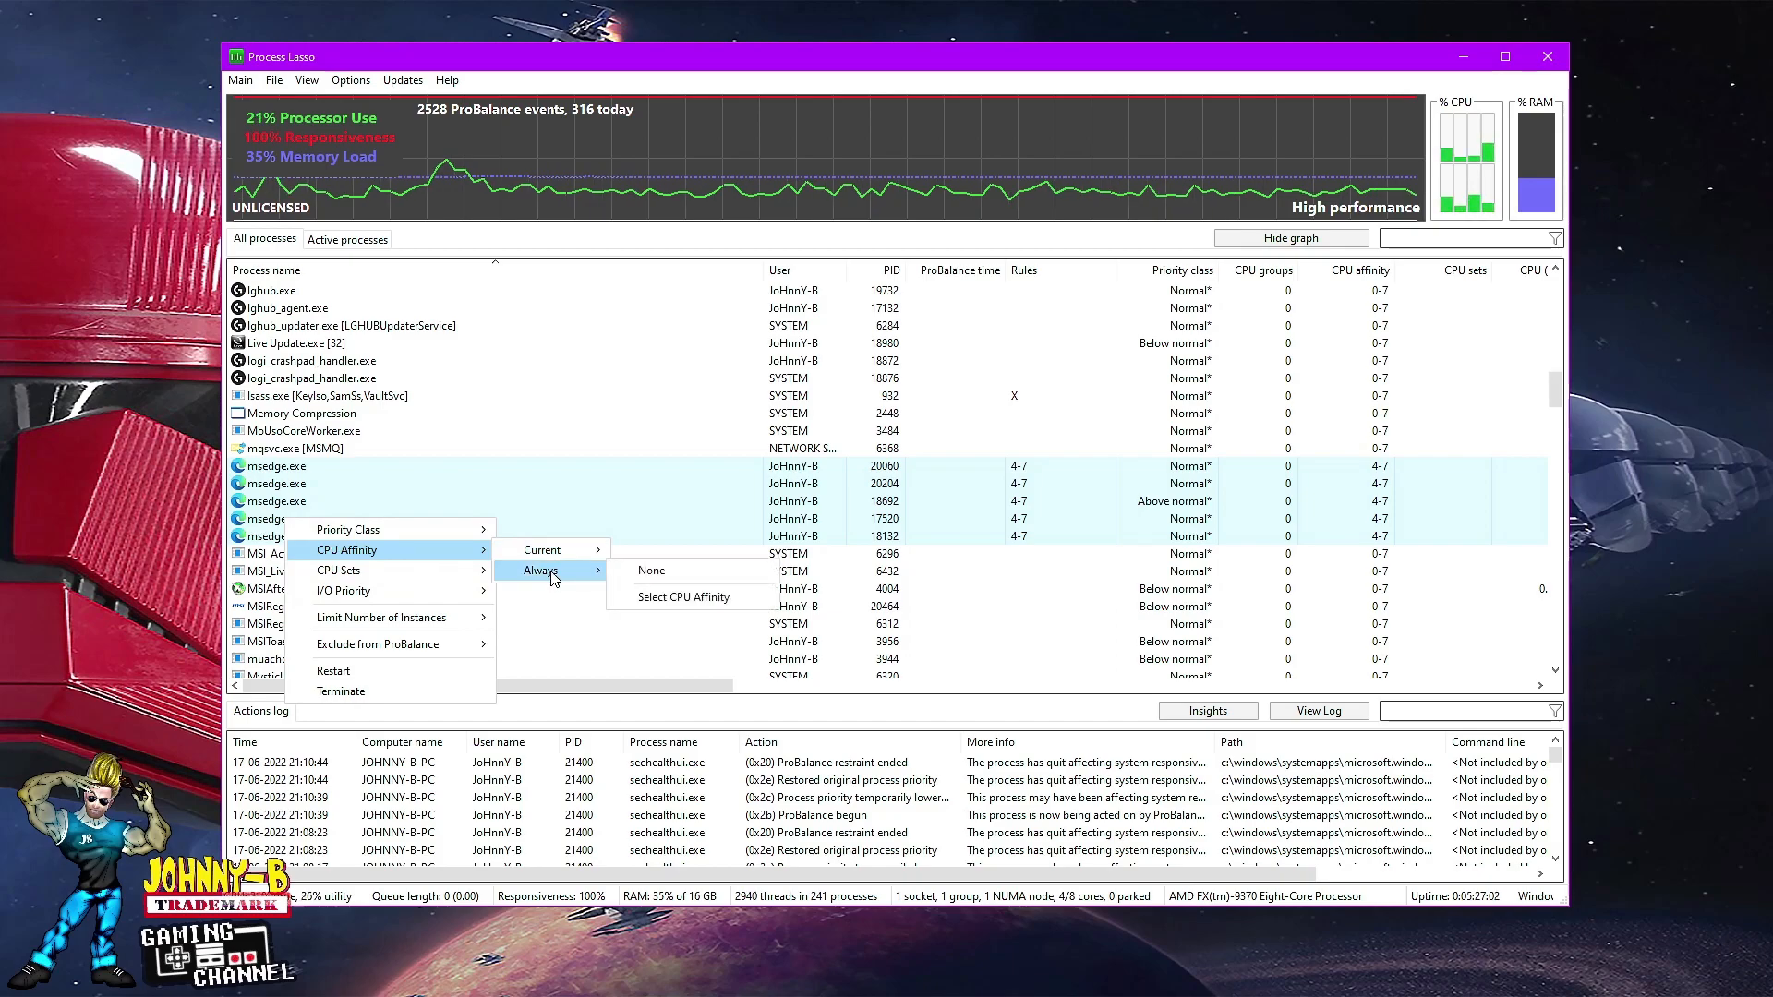
{"action": "left_click", "coordinate": [676, 600]}
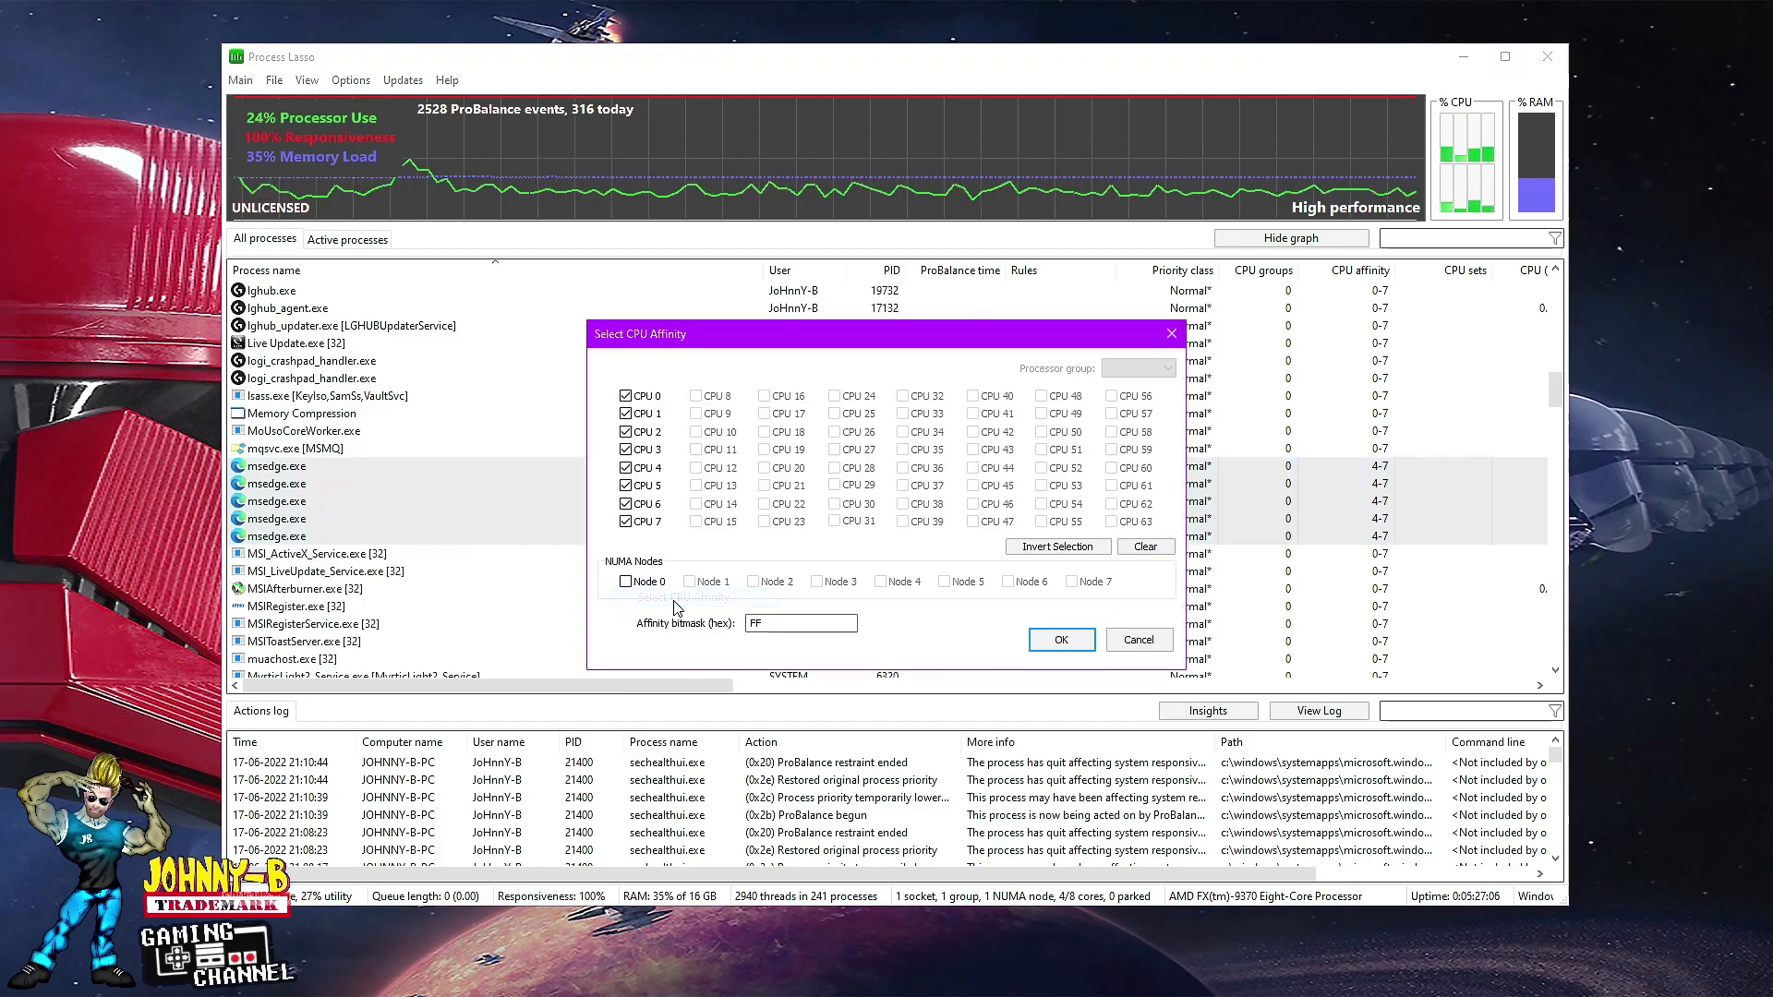
{"action": "left_click", "coordinate": [1145, 547]}
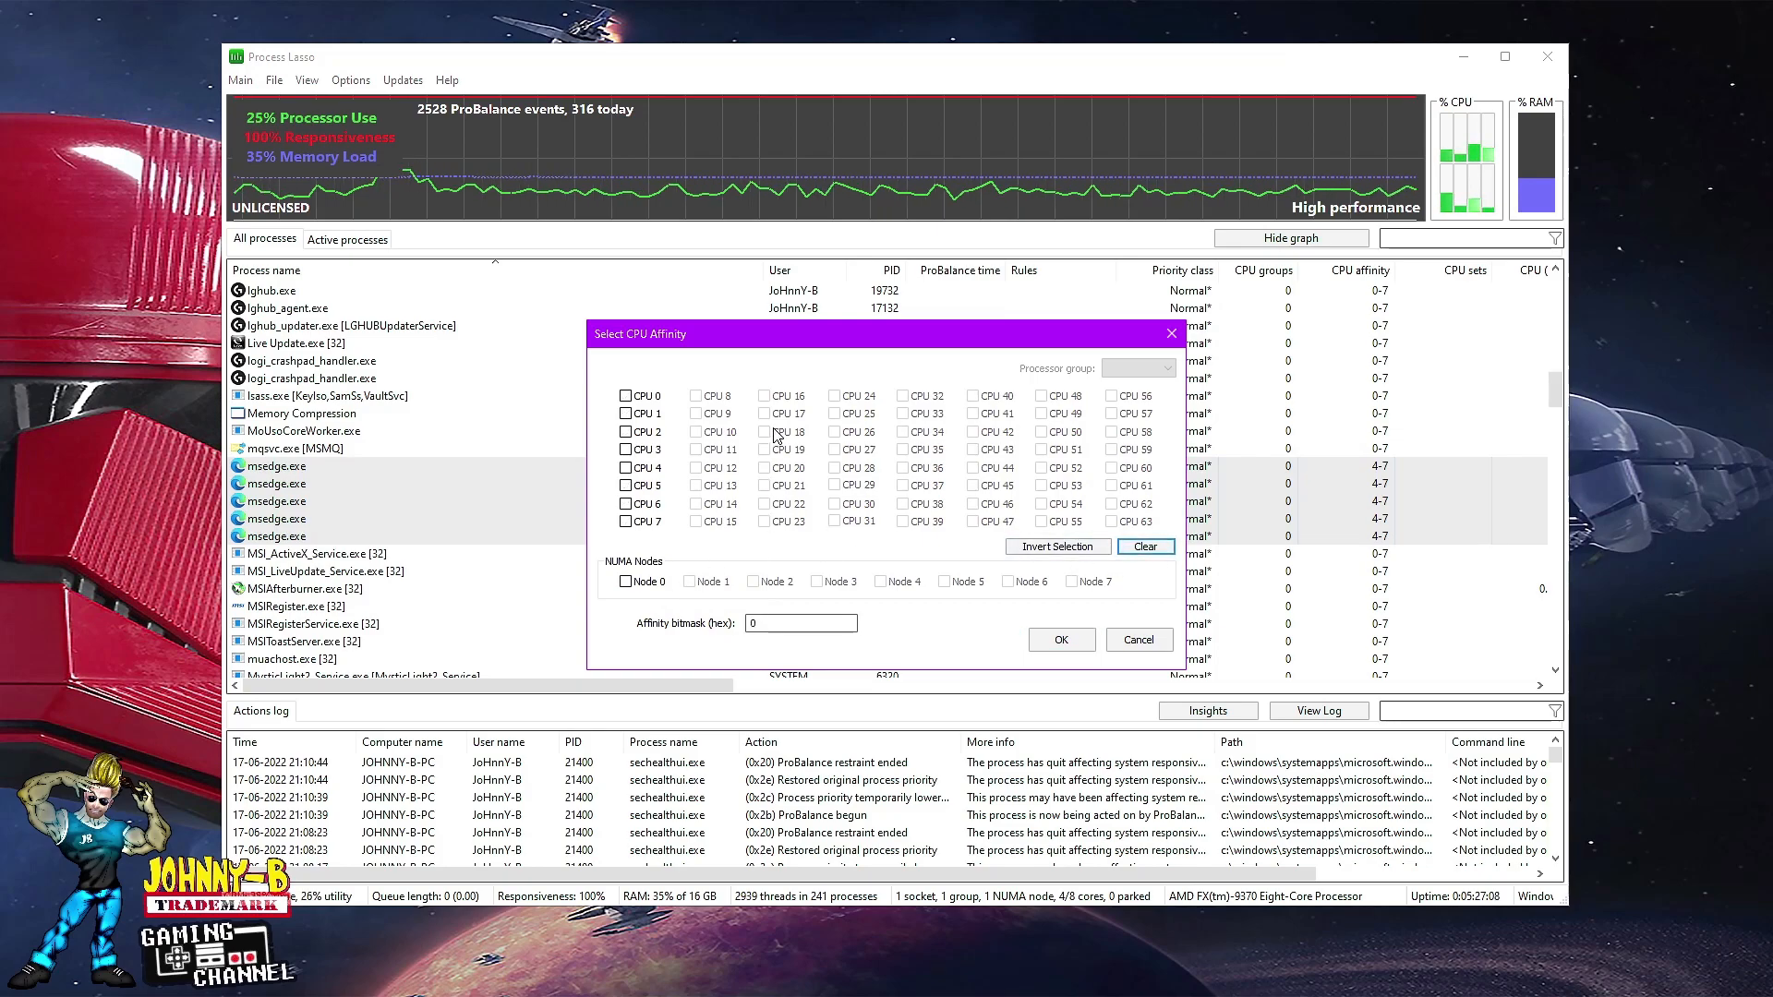
{"action": "left_click", "coordinate": [626, 467]}
{"action": "left_click", "coordinate": [626, 485]}
{"action": "left_click", "coordinate": [627, 503]}
{"action": "left_click", "coordinate": [626, 521]}
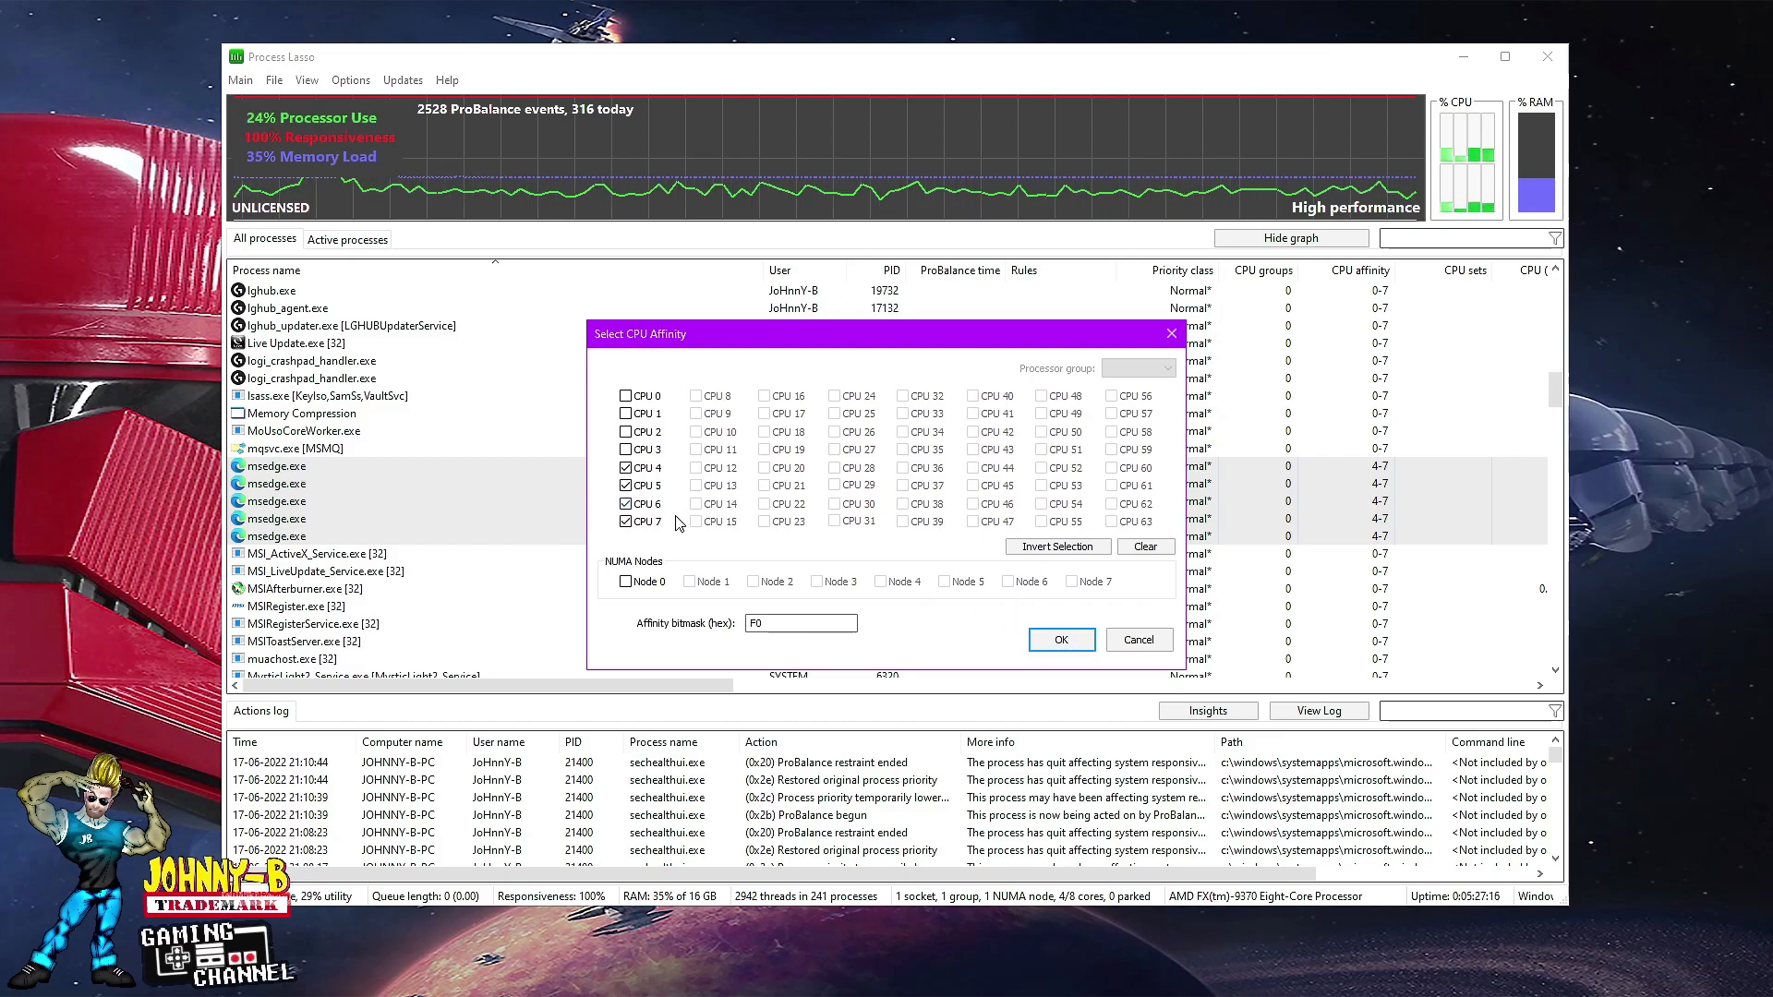
{"action": "left_click", "coordinate": [1060, 641]}
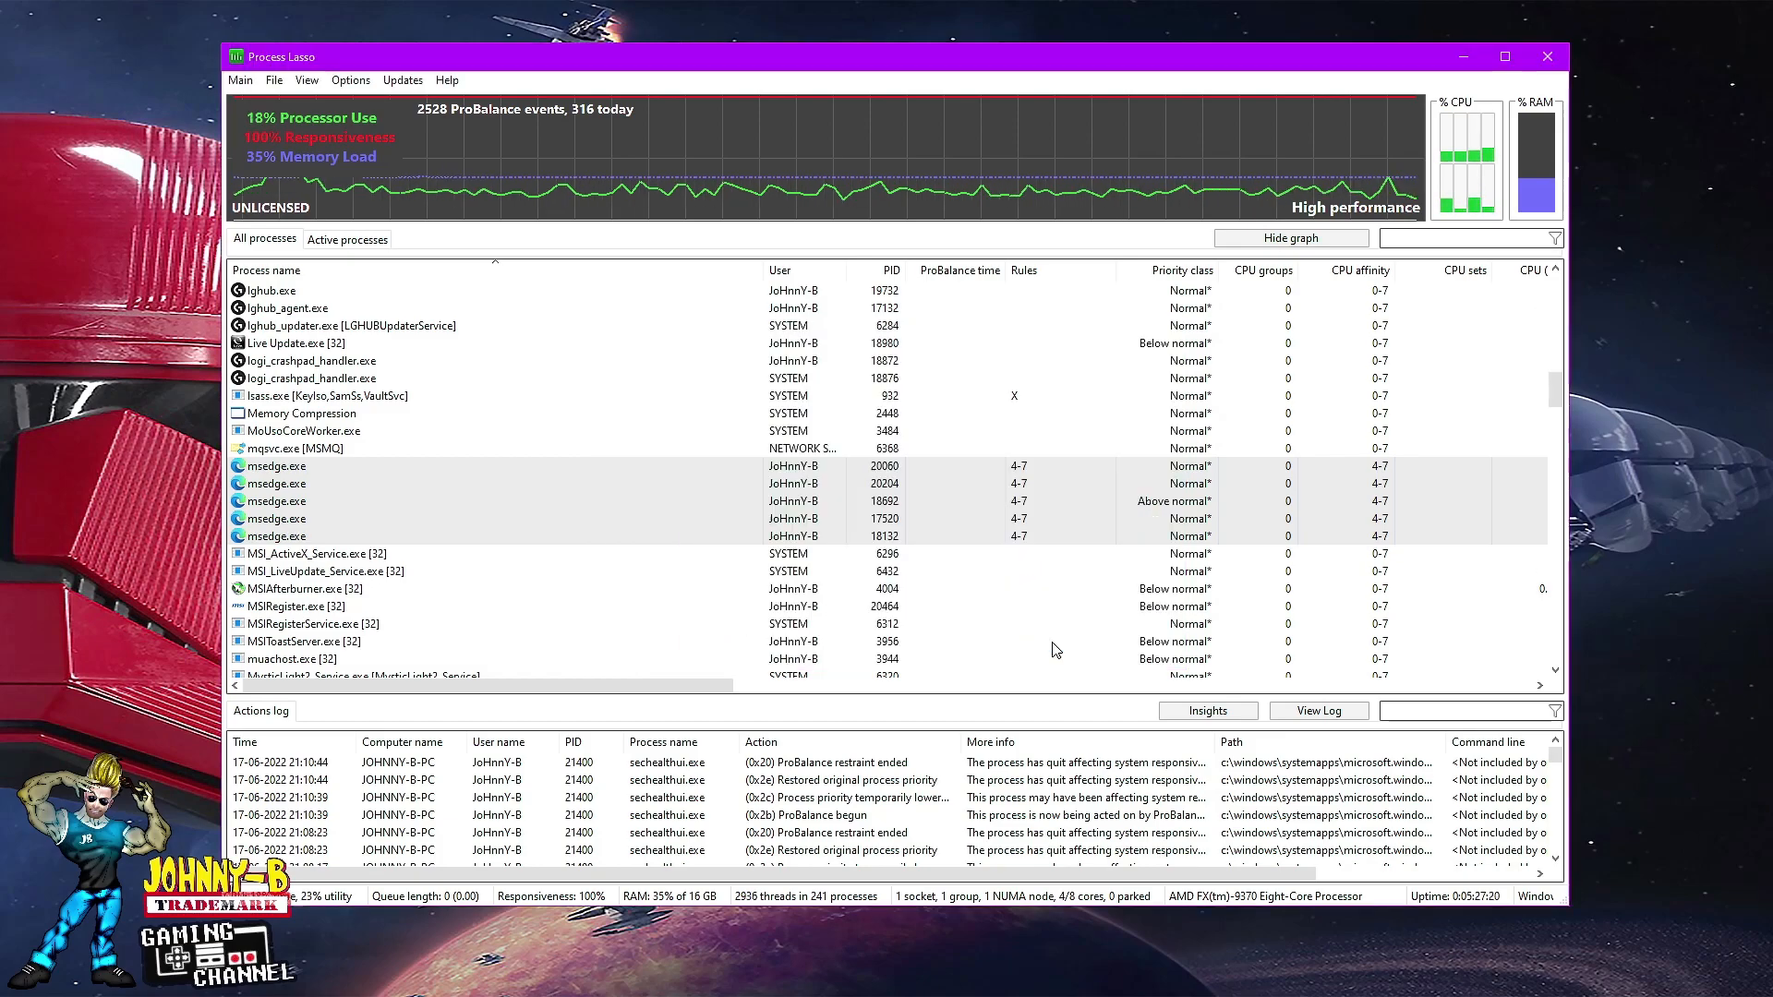
- Find the NVIDIA processes, view the permanent CPU affinity of NVIDIA Web Helper.exe without changing it, and inspect the nvcontainer.exe entries
{"action": "scroll", "coordinate": [544, 519], "scroll_direction": "down", "scroll_amount": 4}
{"action": "scroll", "coordinate": [534, 524], "scroll_direction": "down", "scroll_amount": 2}
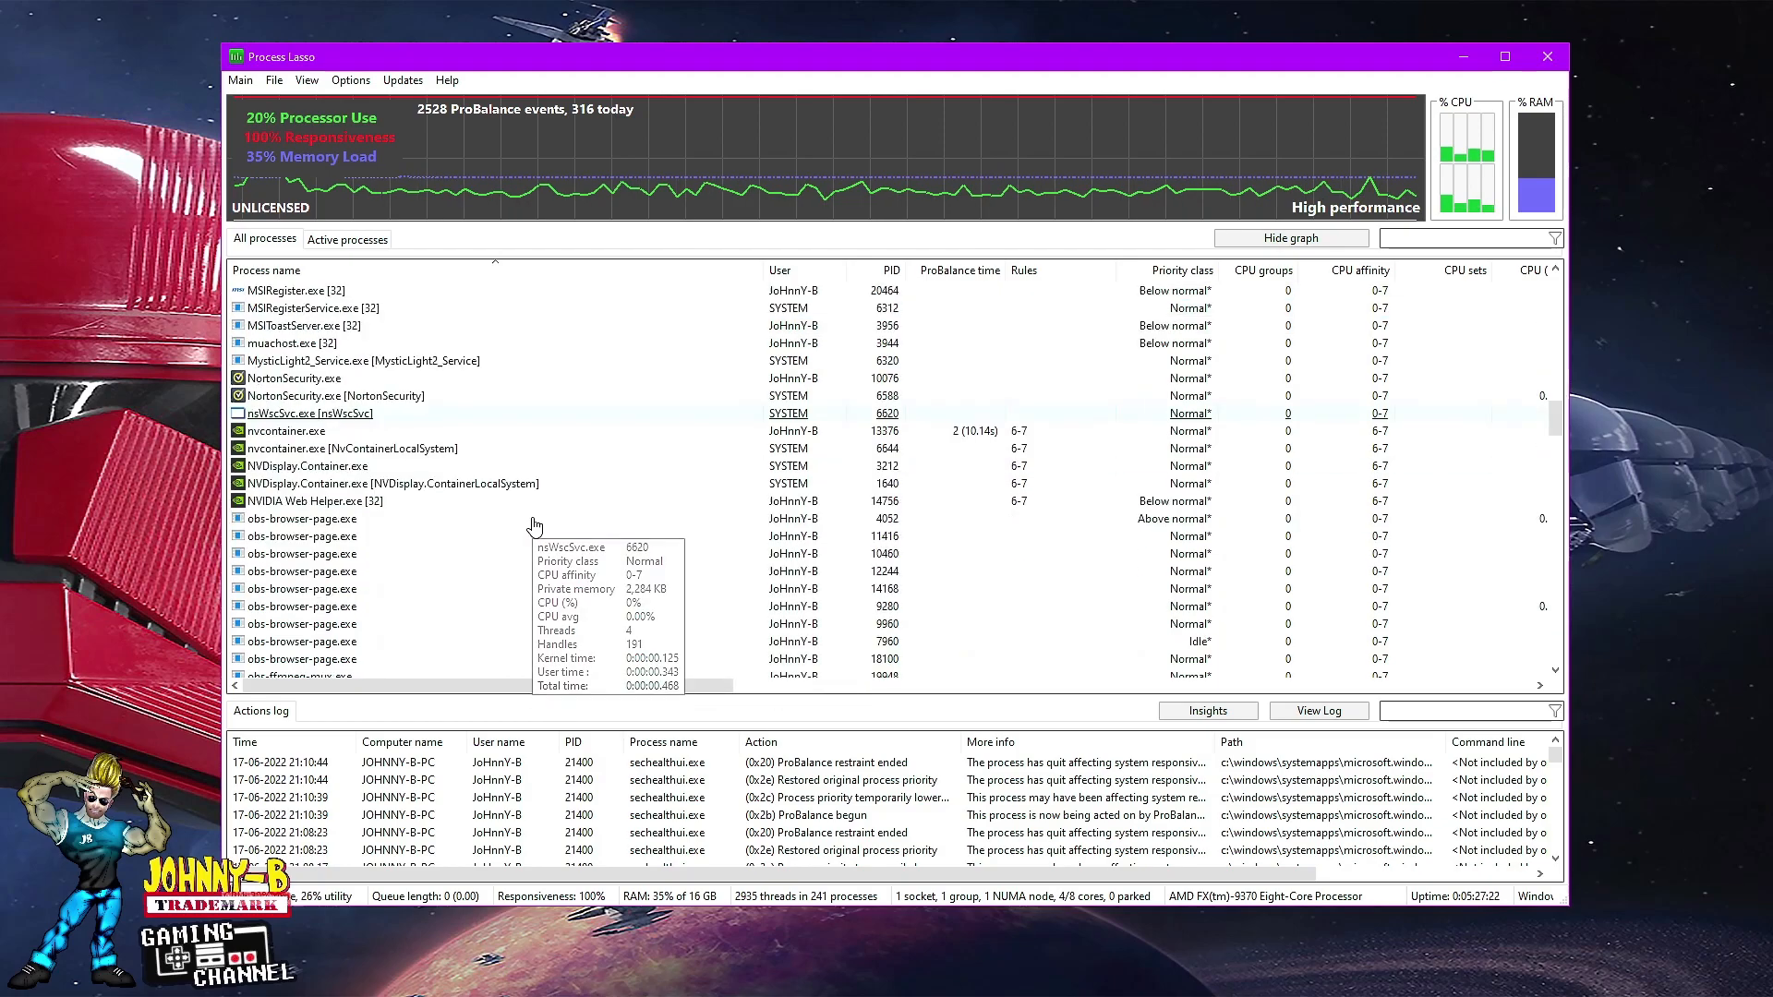
{"action": "scroll", "coordinate": [437, 456], "scroll_direction": "up", "scroll_amount": 2}
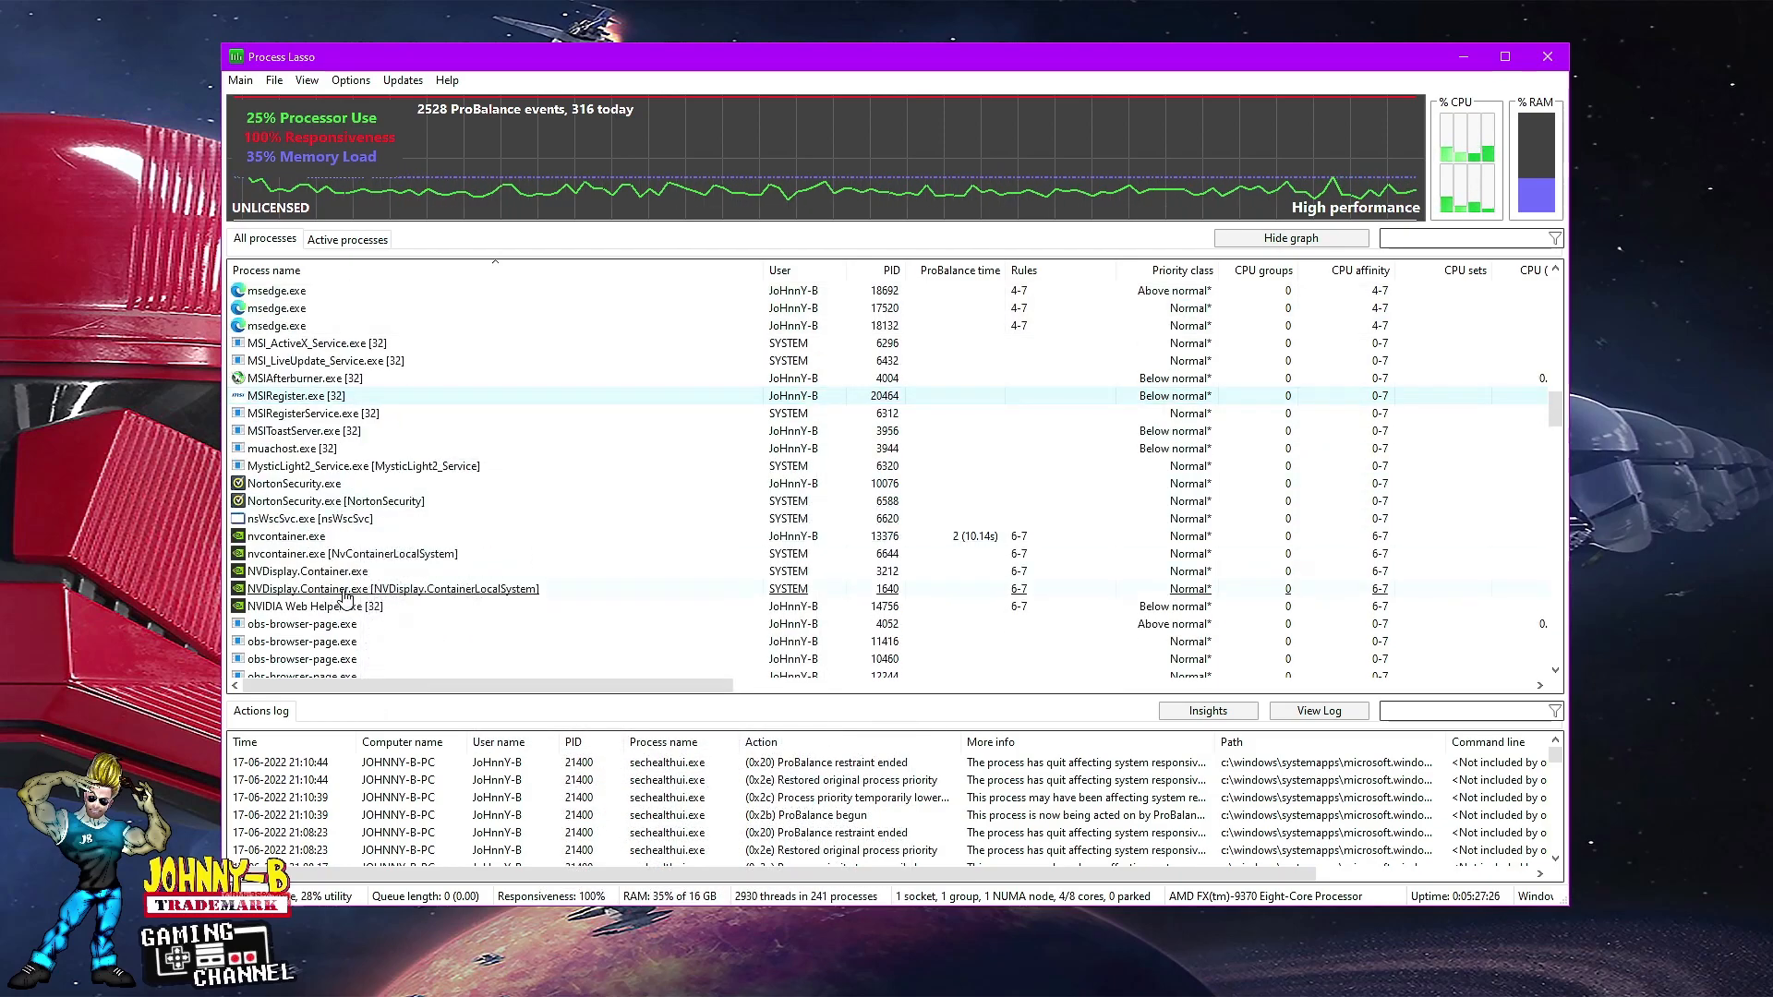
{"action": "scroll", "coordinate": [309, 499], "scroll_direction": "down", "scroll_amount": 1}
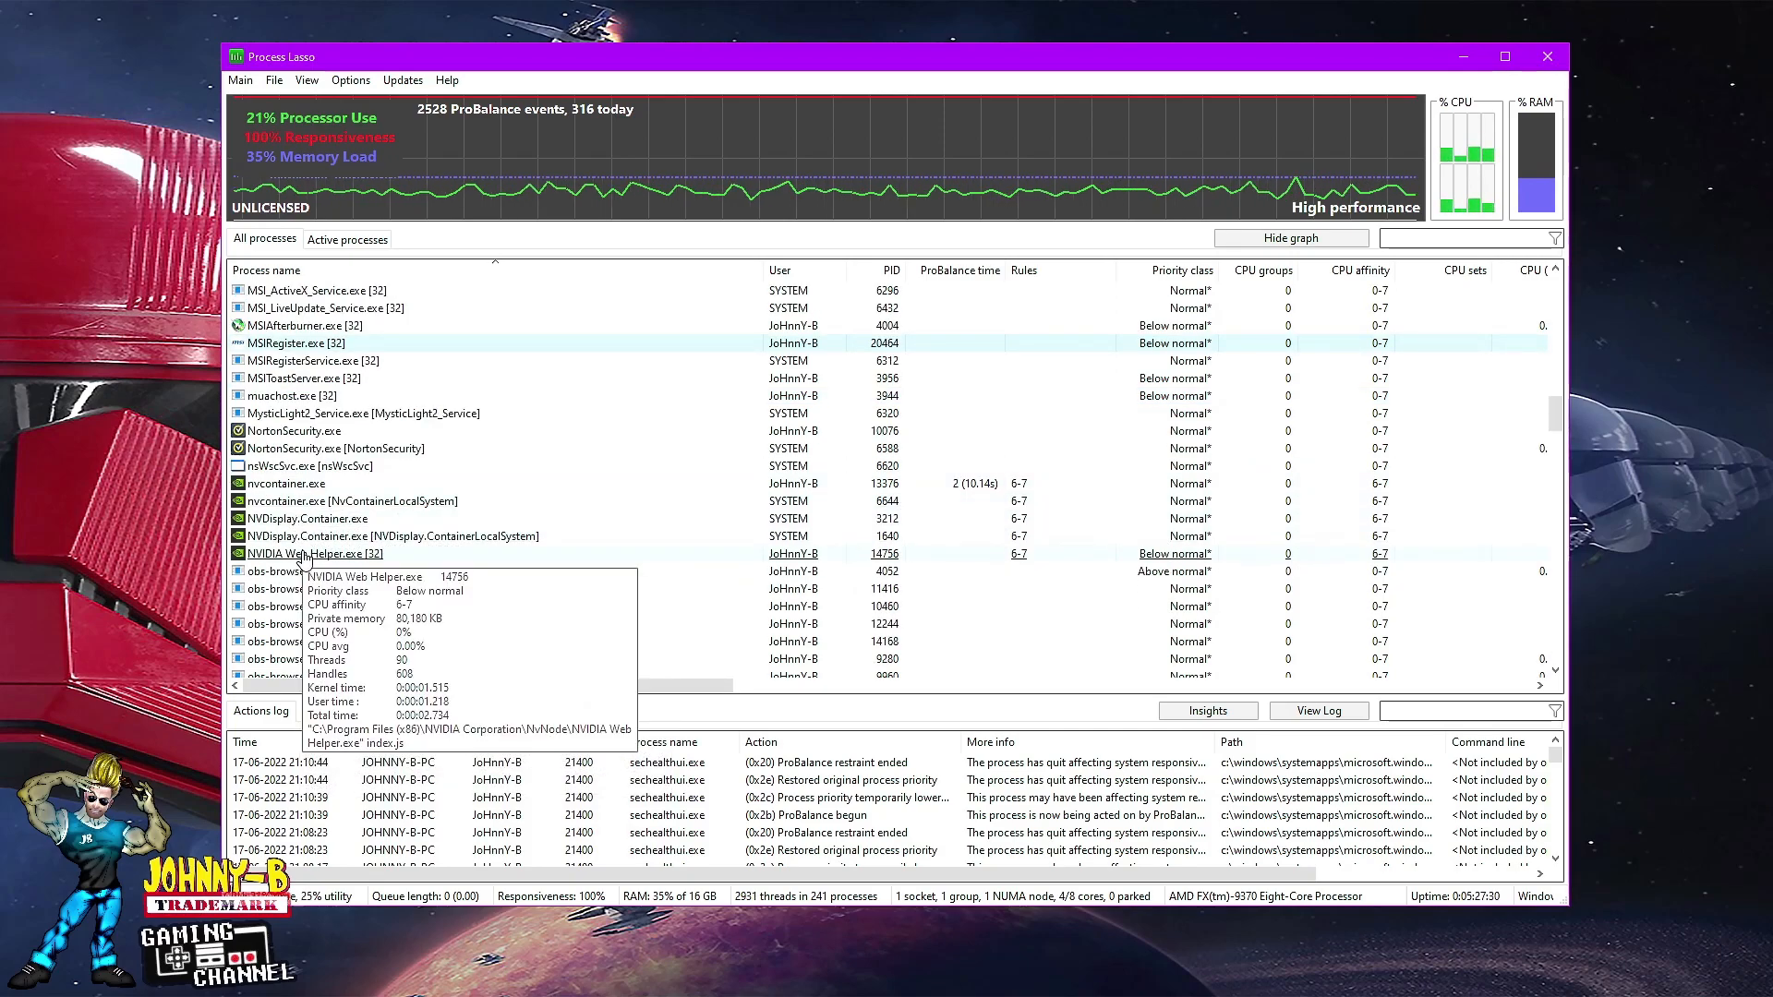
{"action": "right_click", "coordinate": [303, 555]}
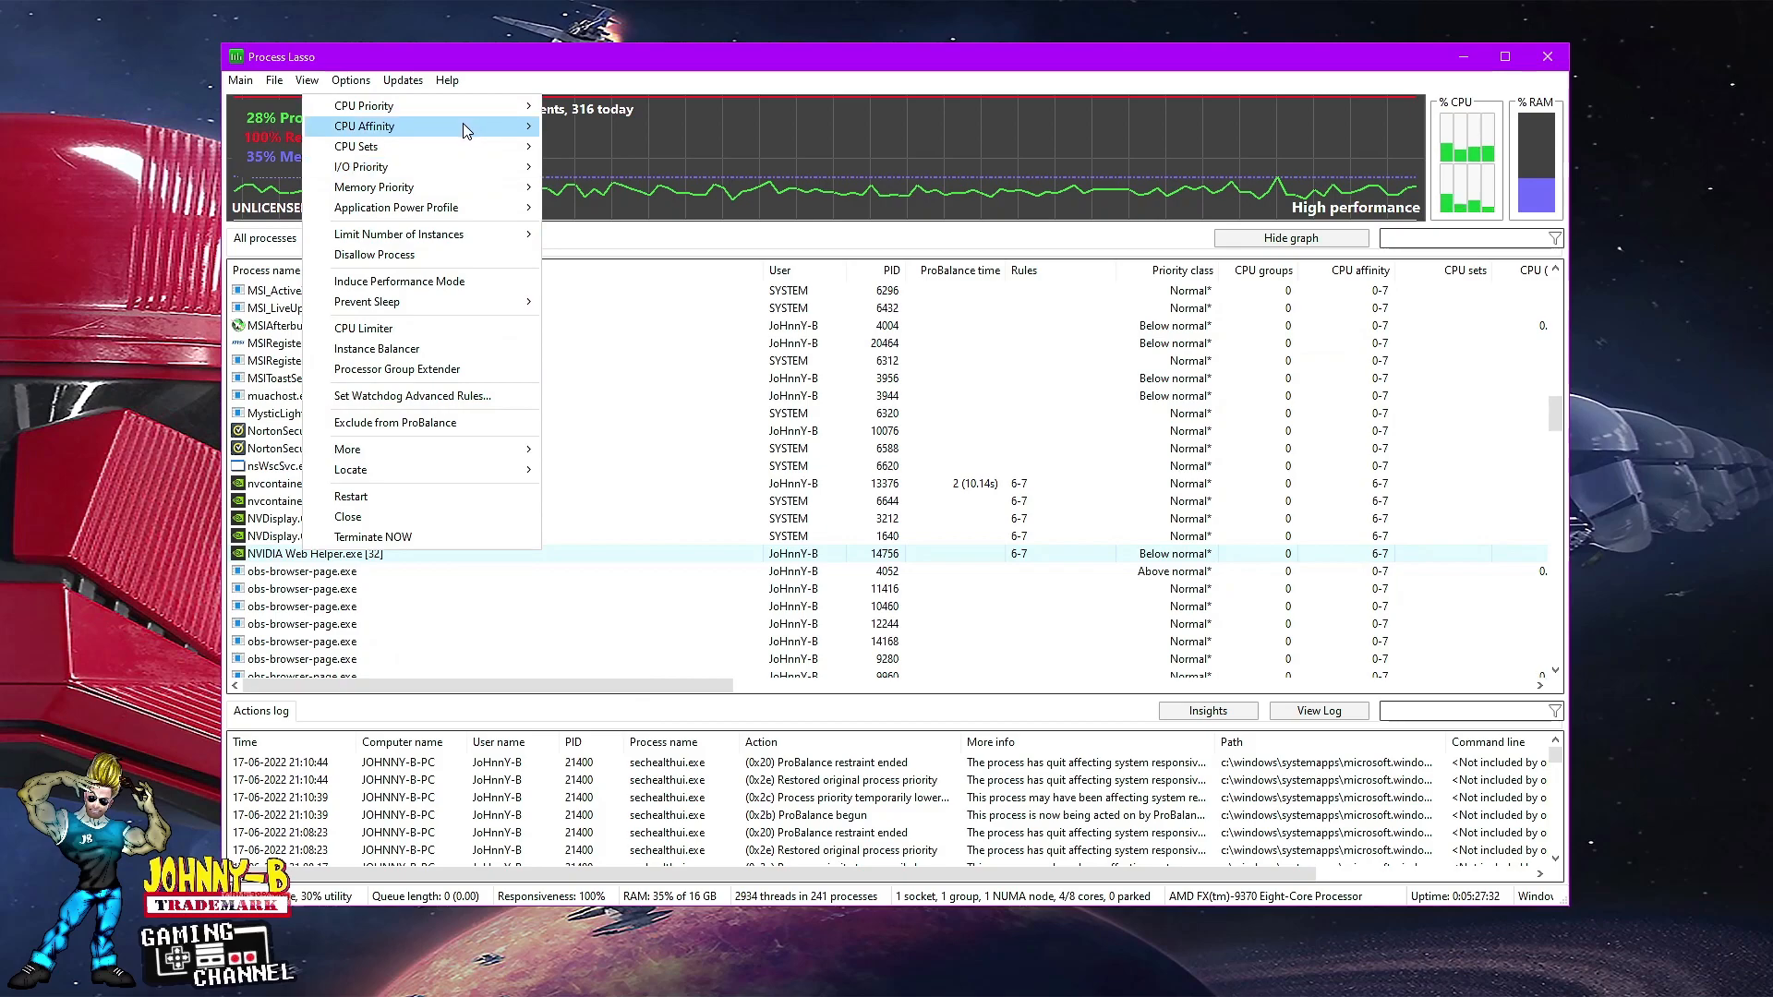
{"action": "mouse_move", "coordinate": [457, 127]}
{"action": "mouse_move", "coordinate": [591, 147]}
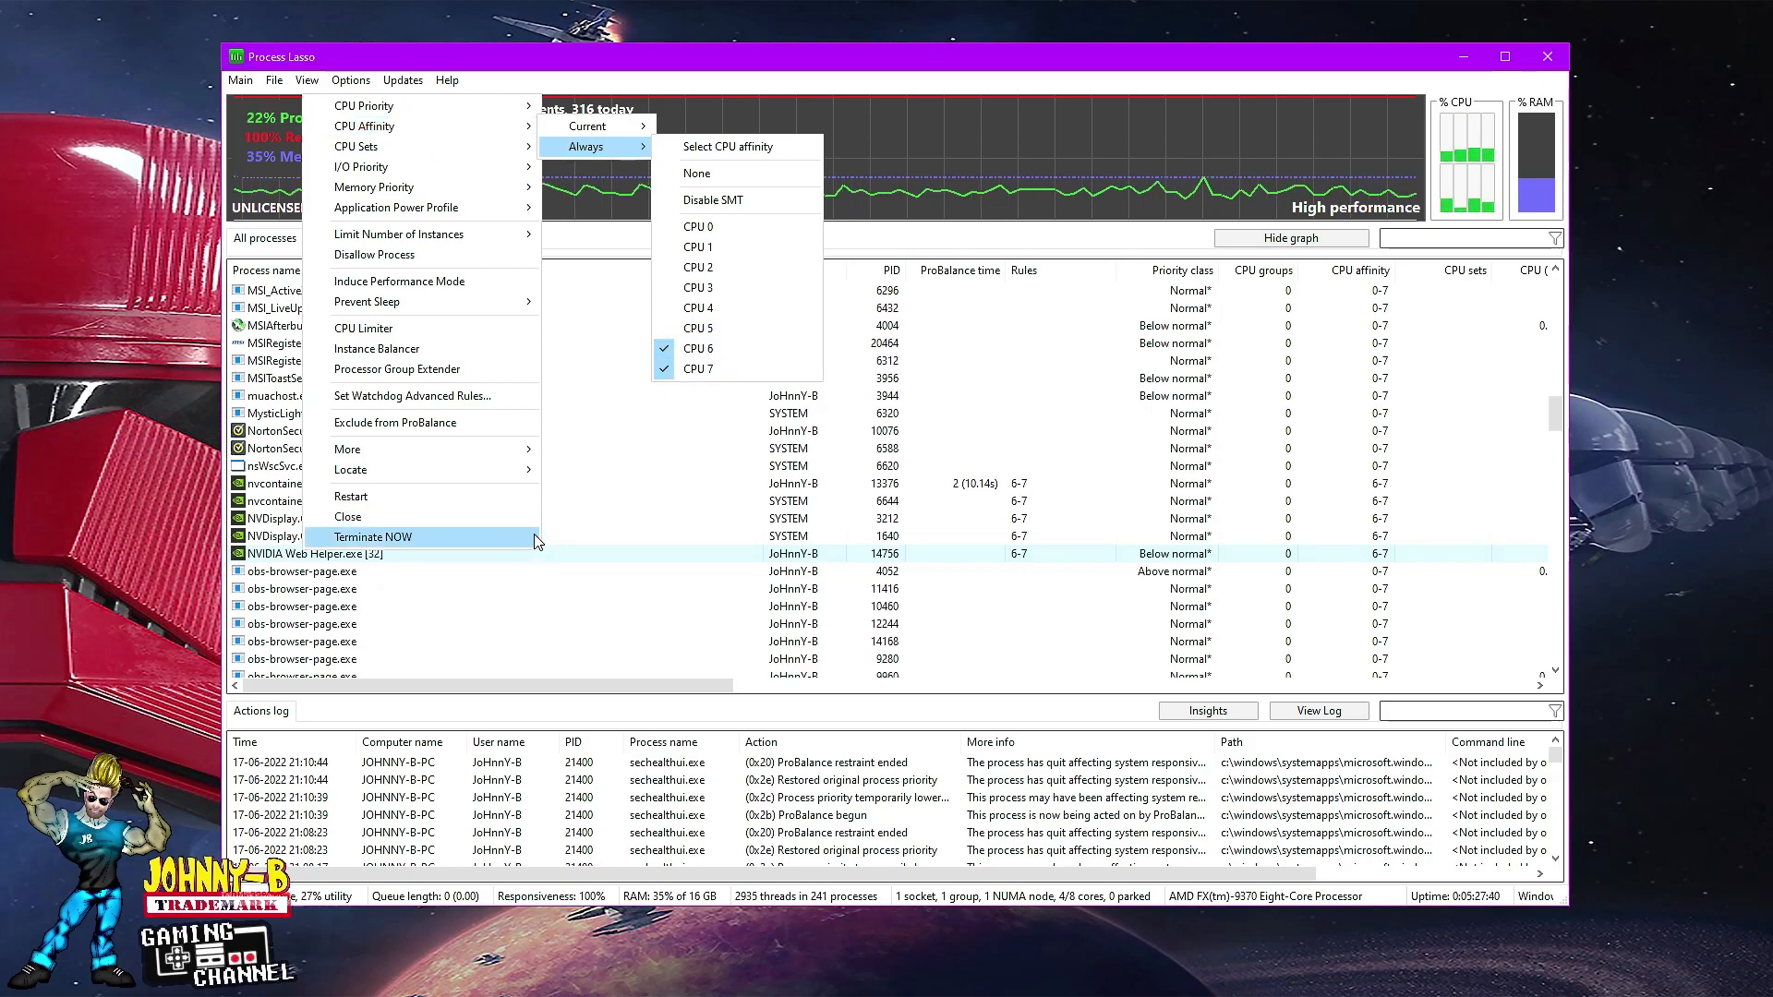
{"action": "left_click", "coordinate": [287, 507]}
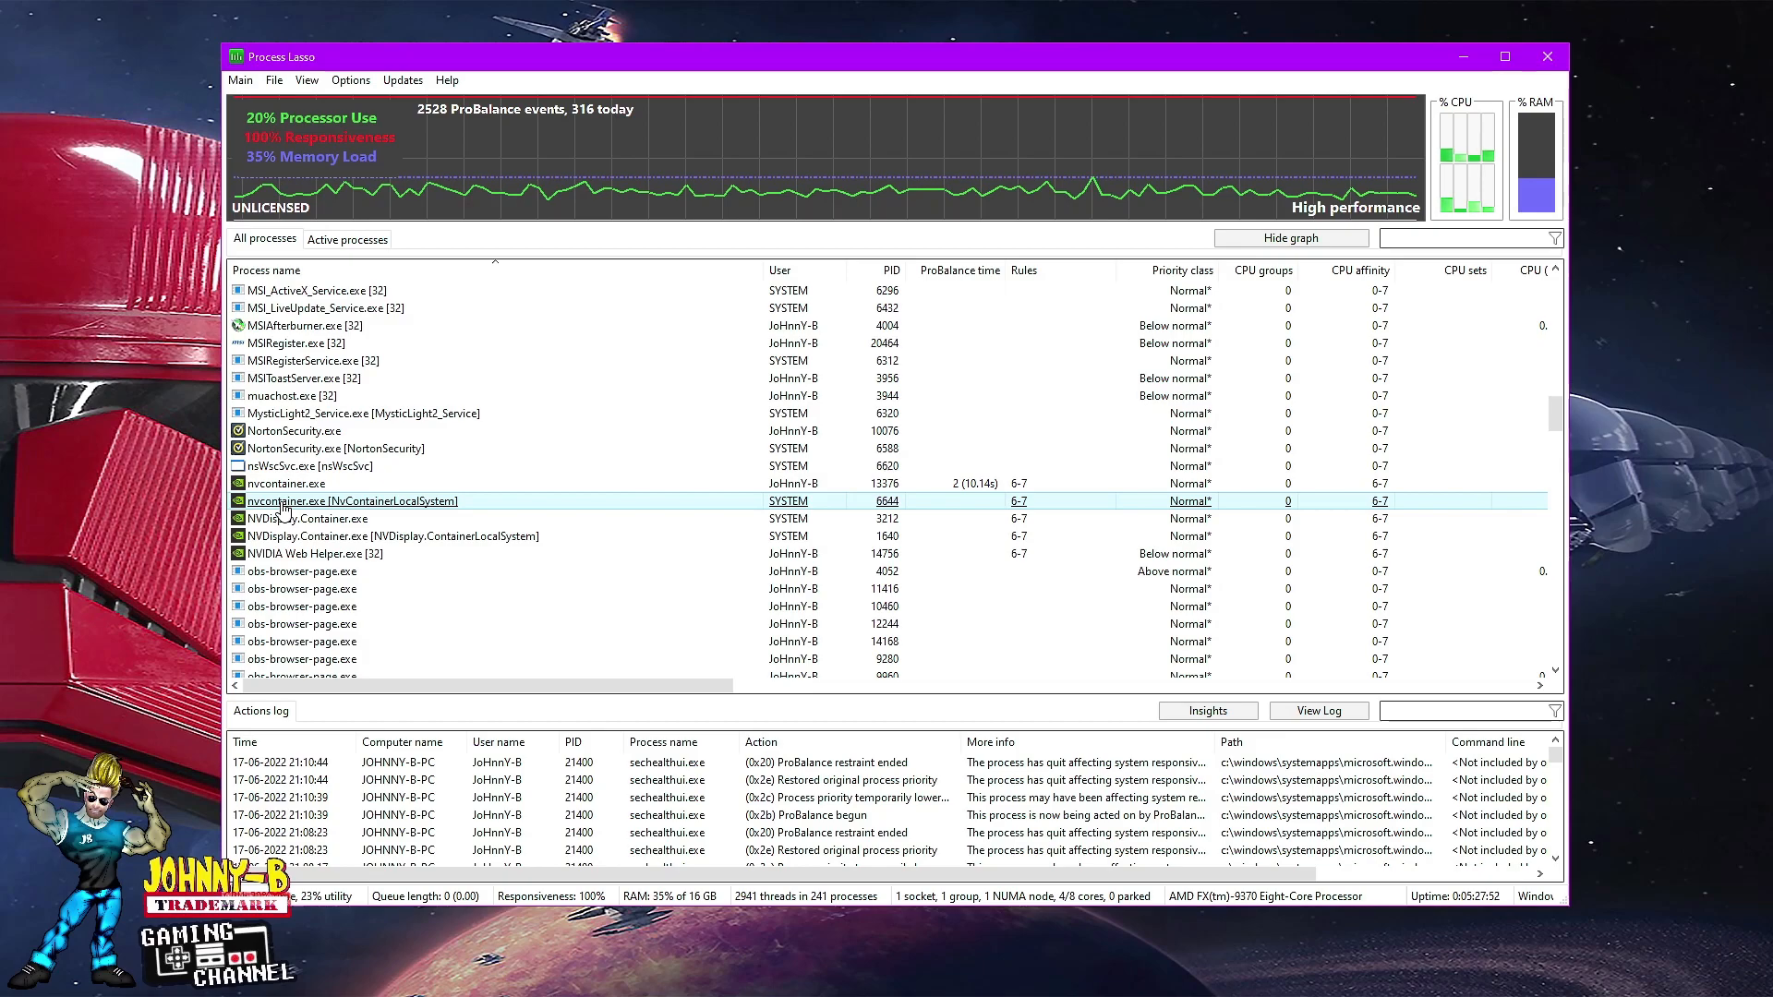
{"action": "mouse_move", "coordinate": [325, 498]}
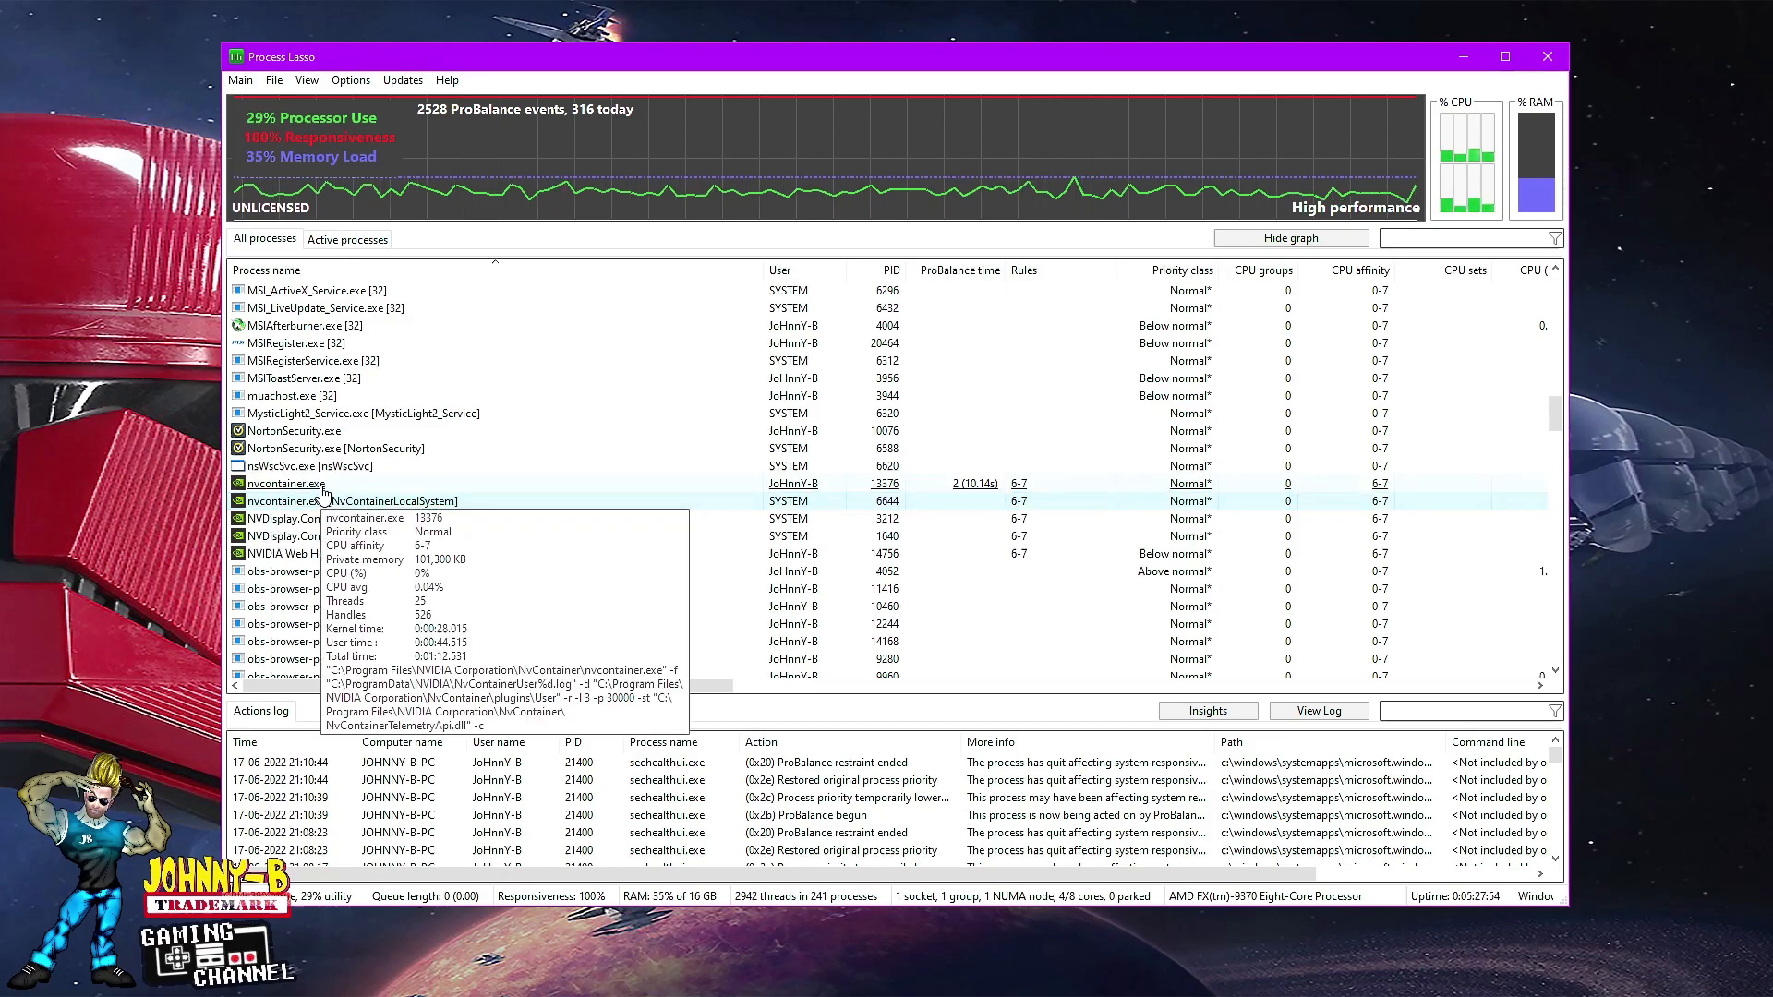
- View the permanent CPU affinity of OfficeClickToRun.exe and leave it as it is
{"action": "scroll", "coordinate": [447, 502], "scroll_direction": "down", "scroll_amount": 5}
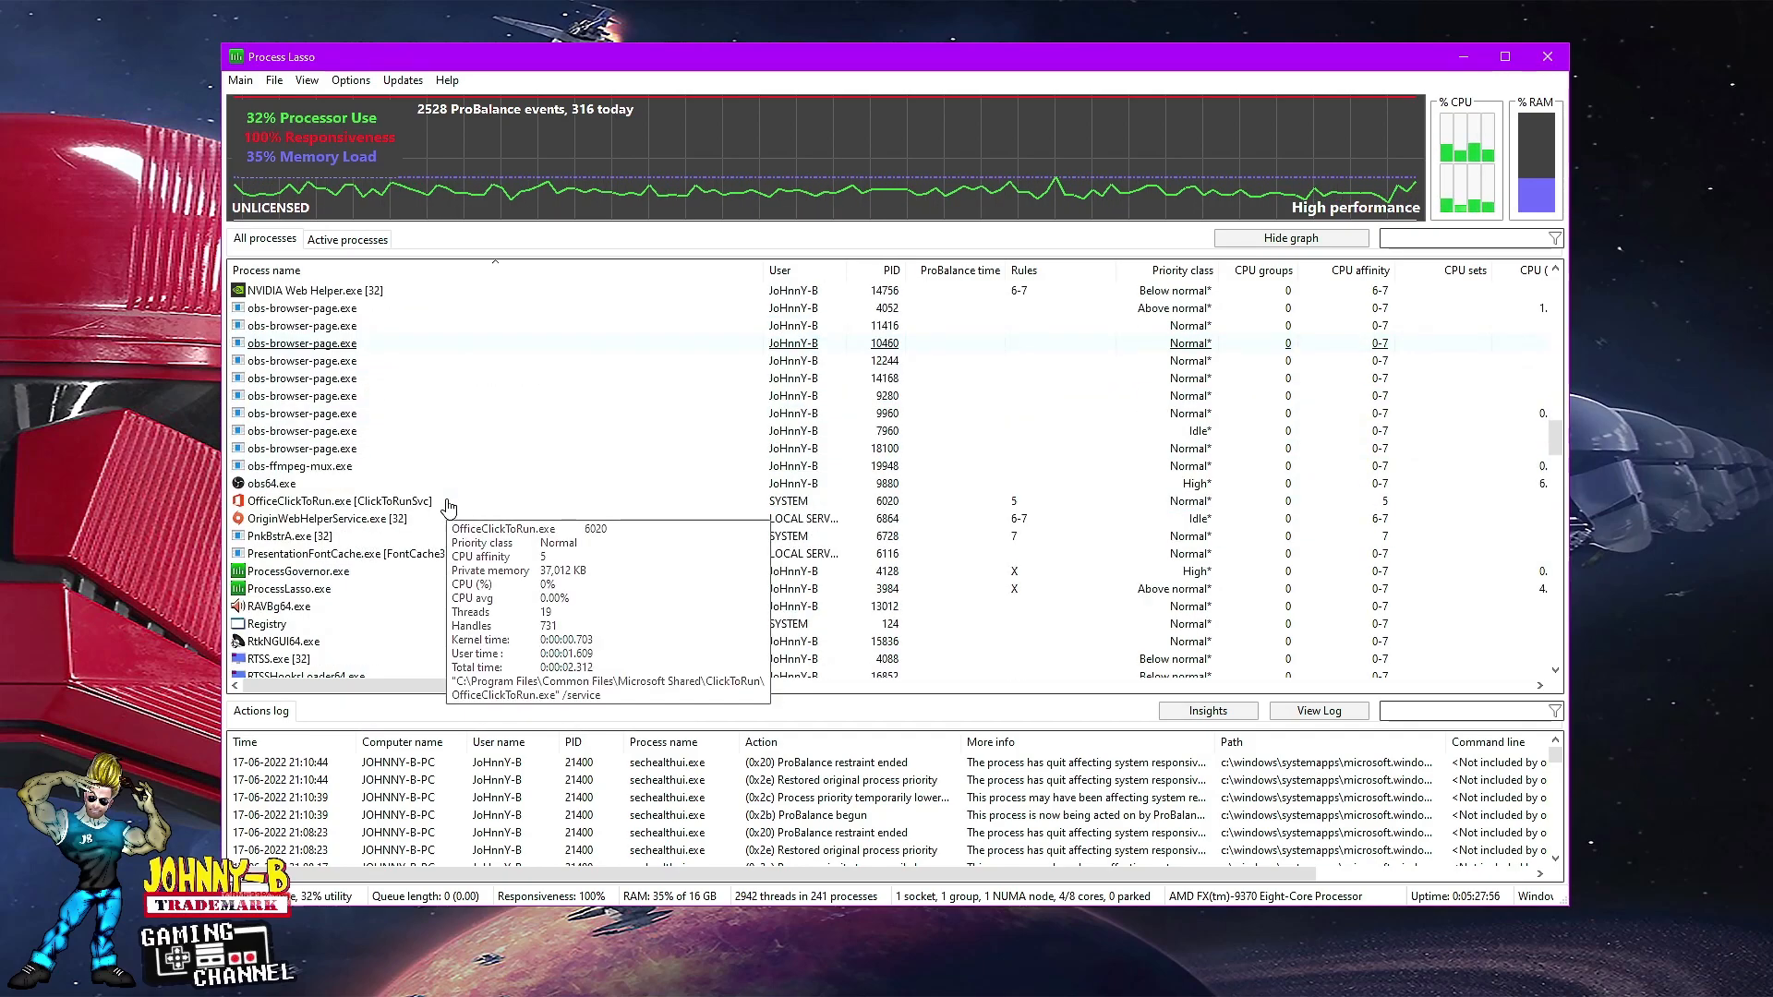
{"action": "left_click", "coordinate": [369, 504]}
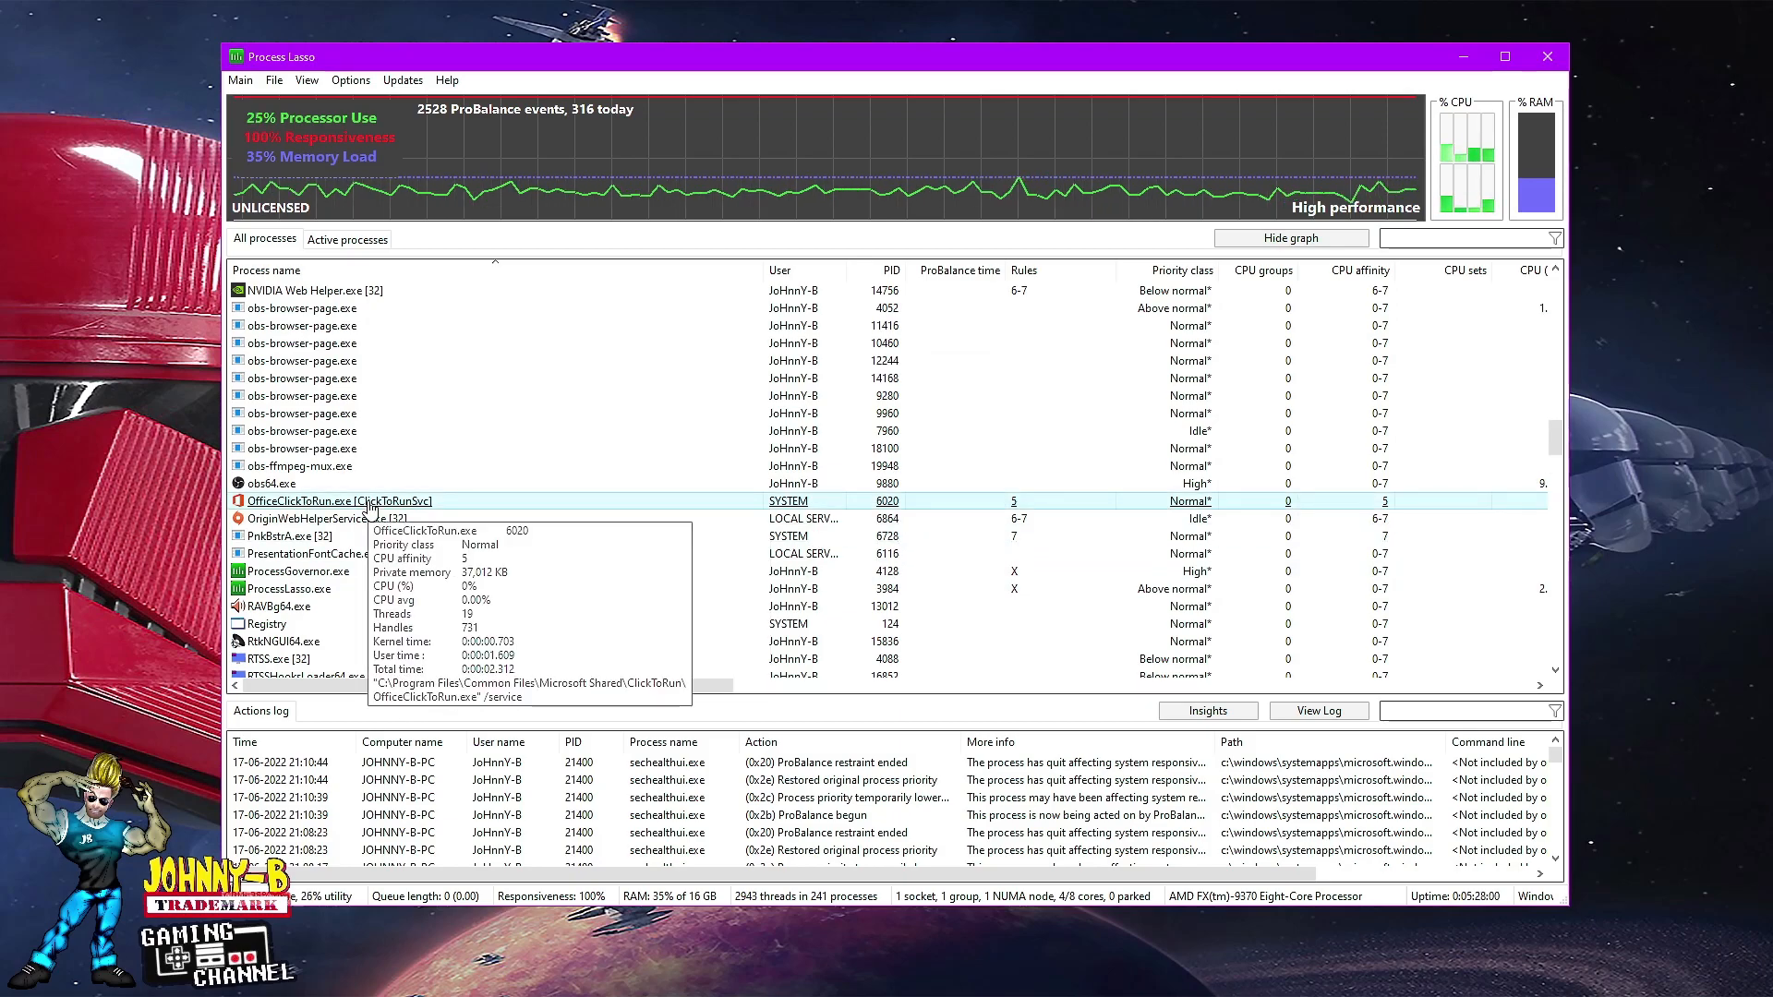
{"action": "right_click", "coordinate": [368, 505]}
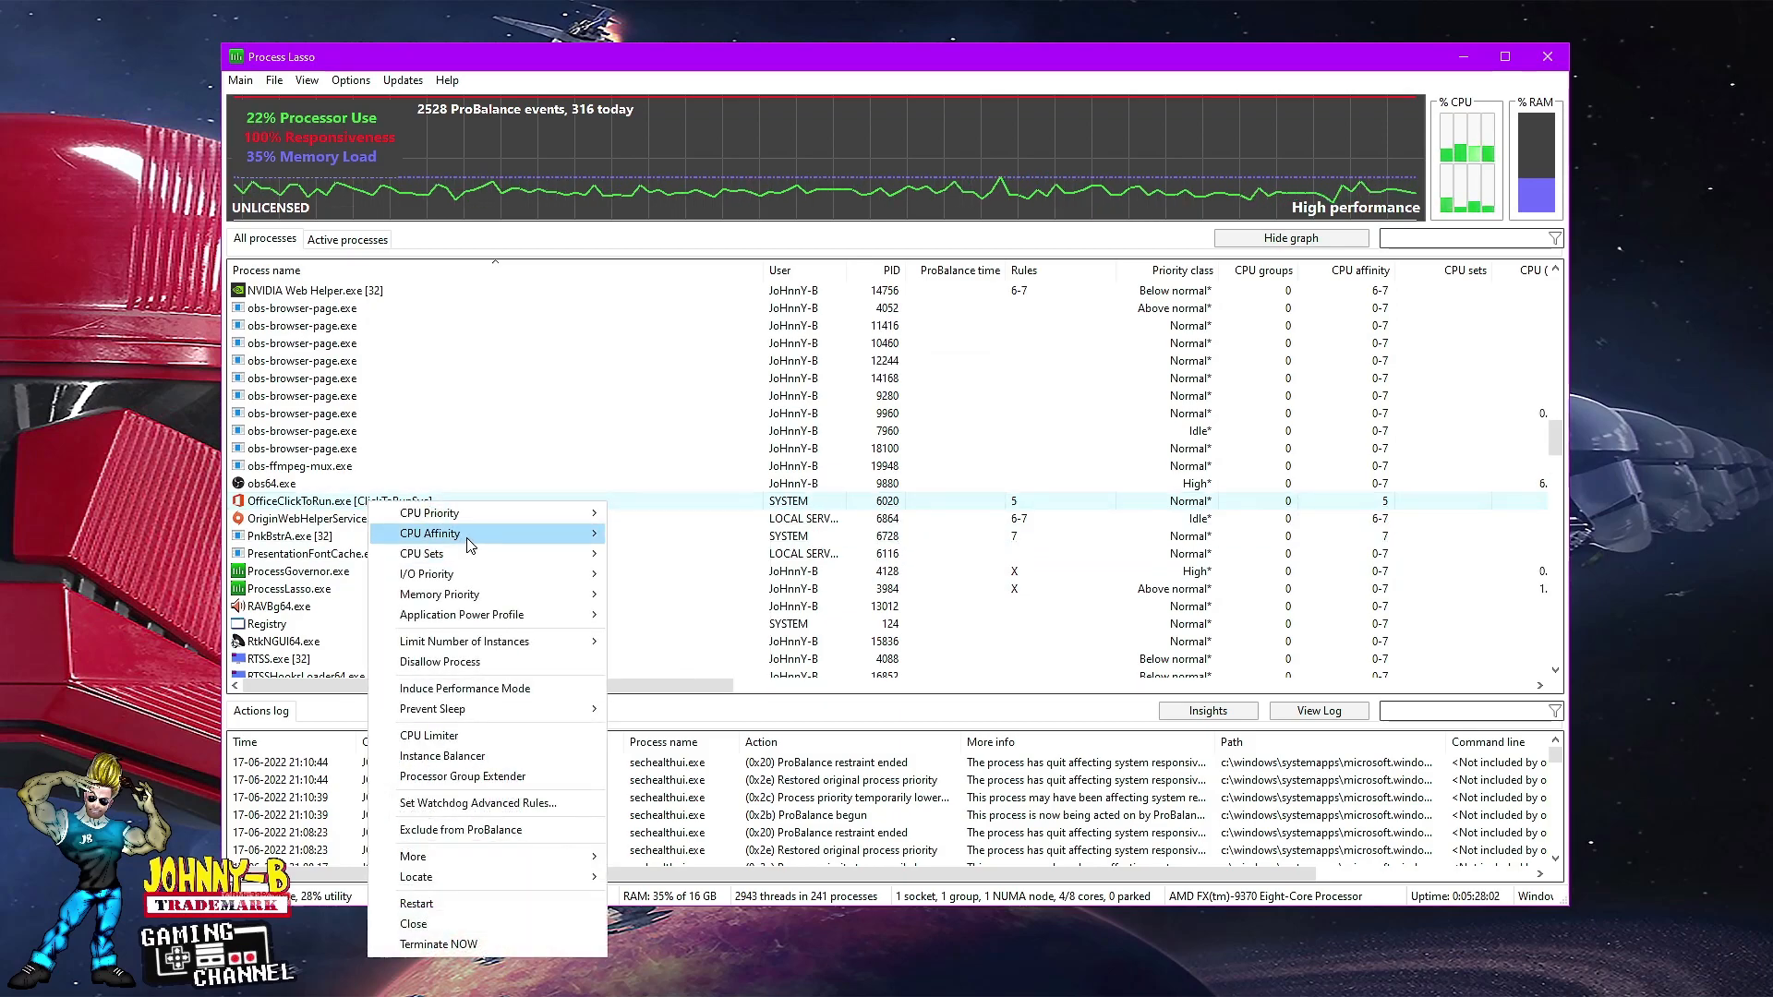
{"action": "mouse_move", "coordinate": [652, 554]}
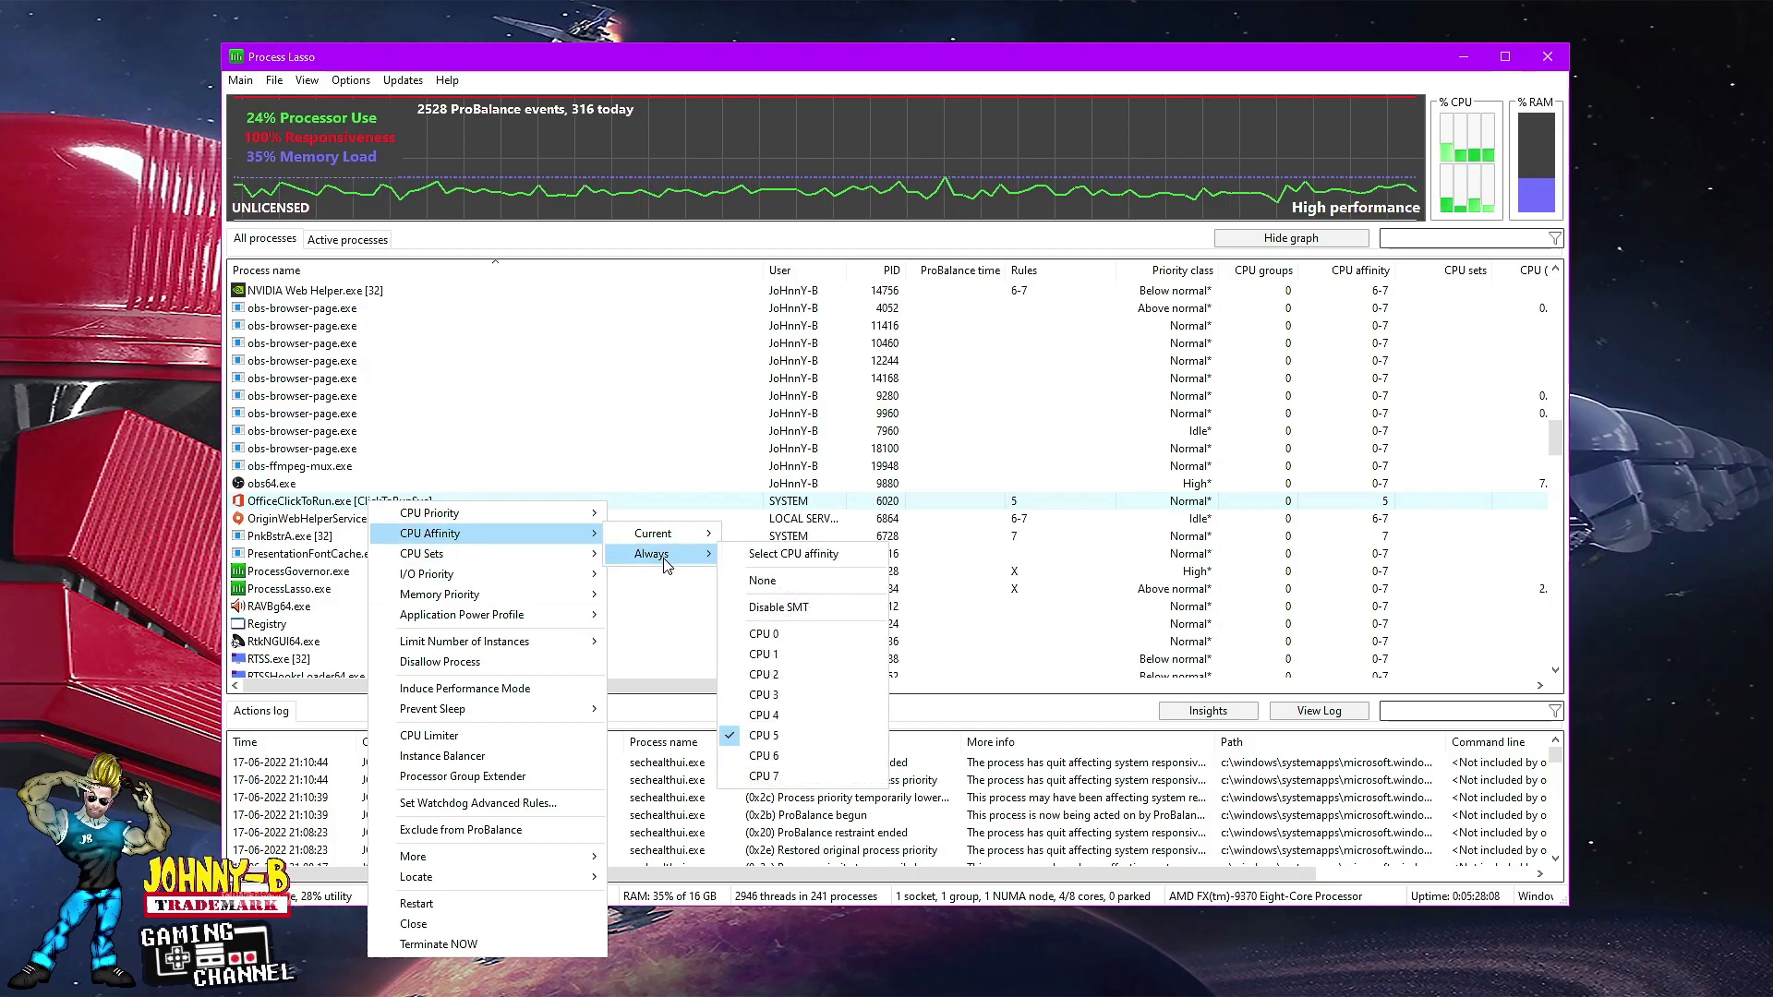
{"action": "left_click", "coordinate": [283, 506]}
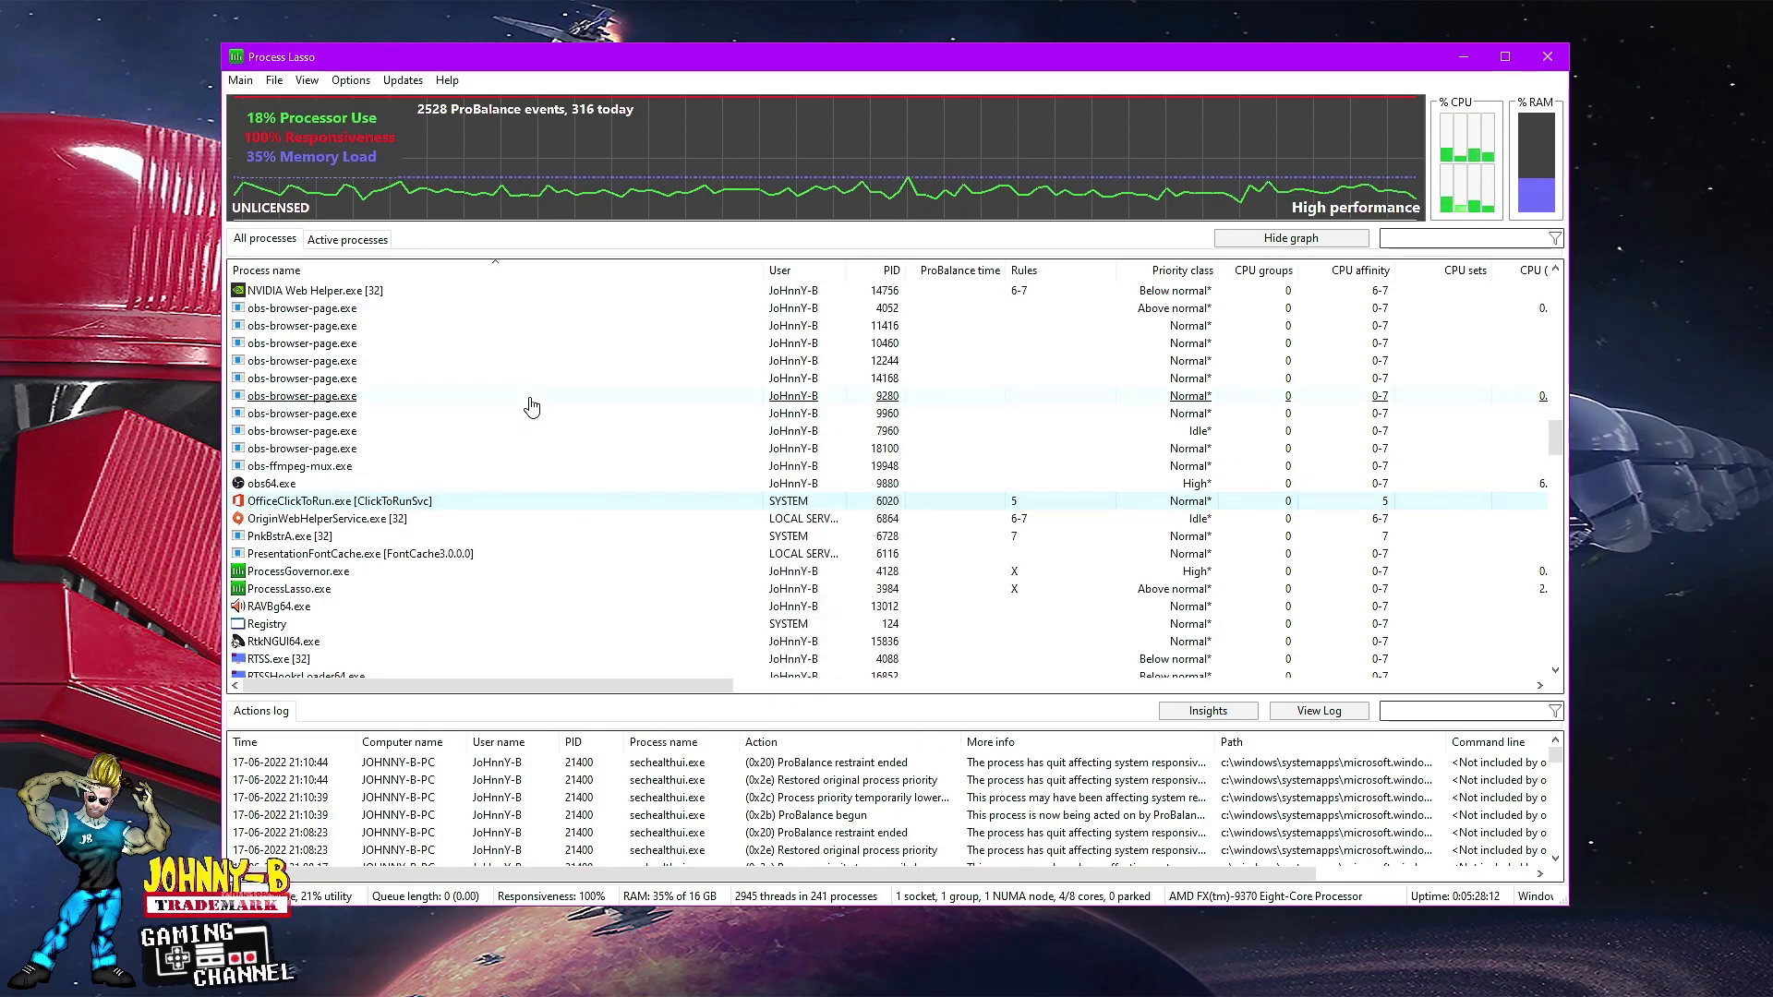
{"action": "mouse_move", "coordinate": [492, 514]}
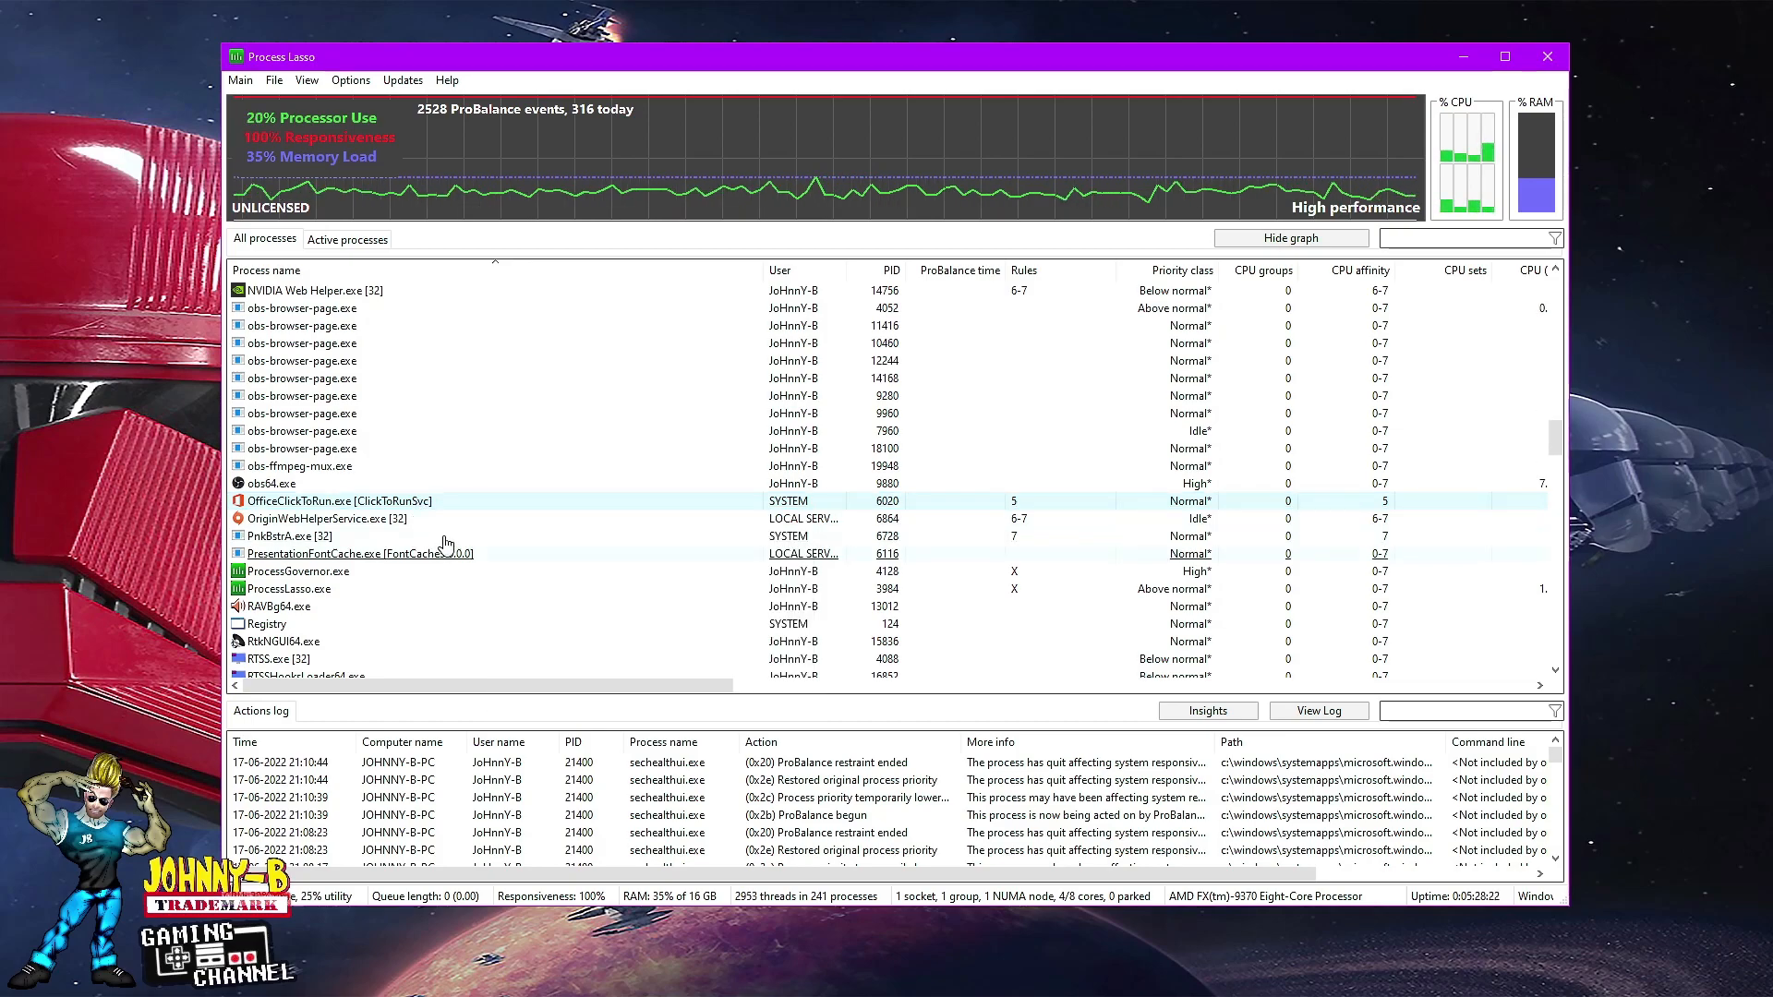
- Check which CPUs are permanently assigned to PnkBstrA.exe, leaving the assignment as it is
{"action": "right_click", "coordinate": [295, 543]}
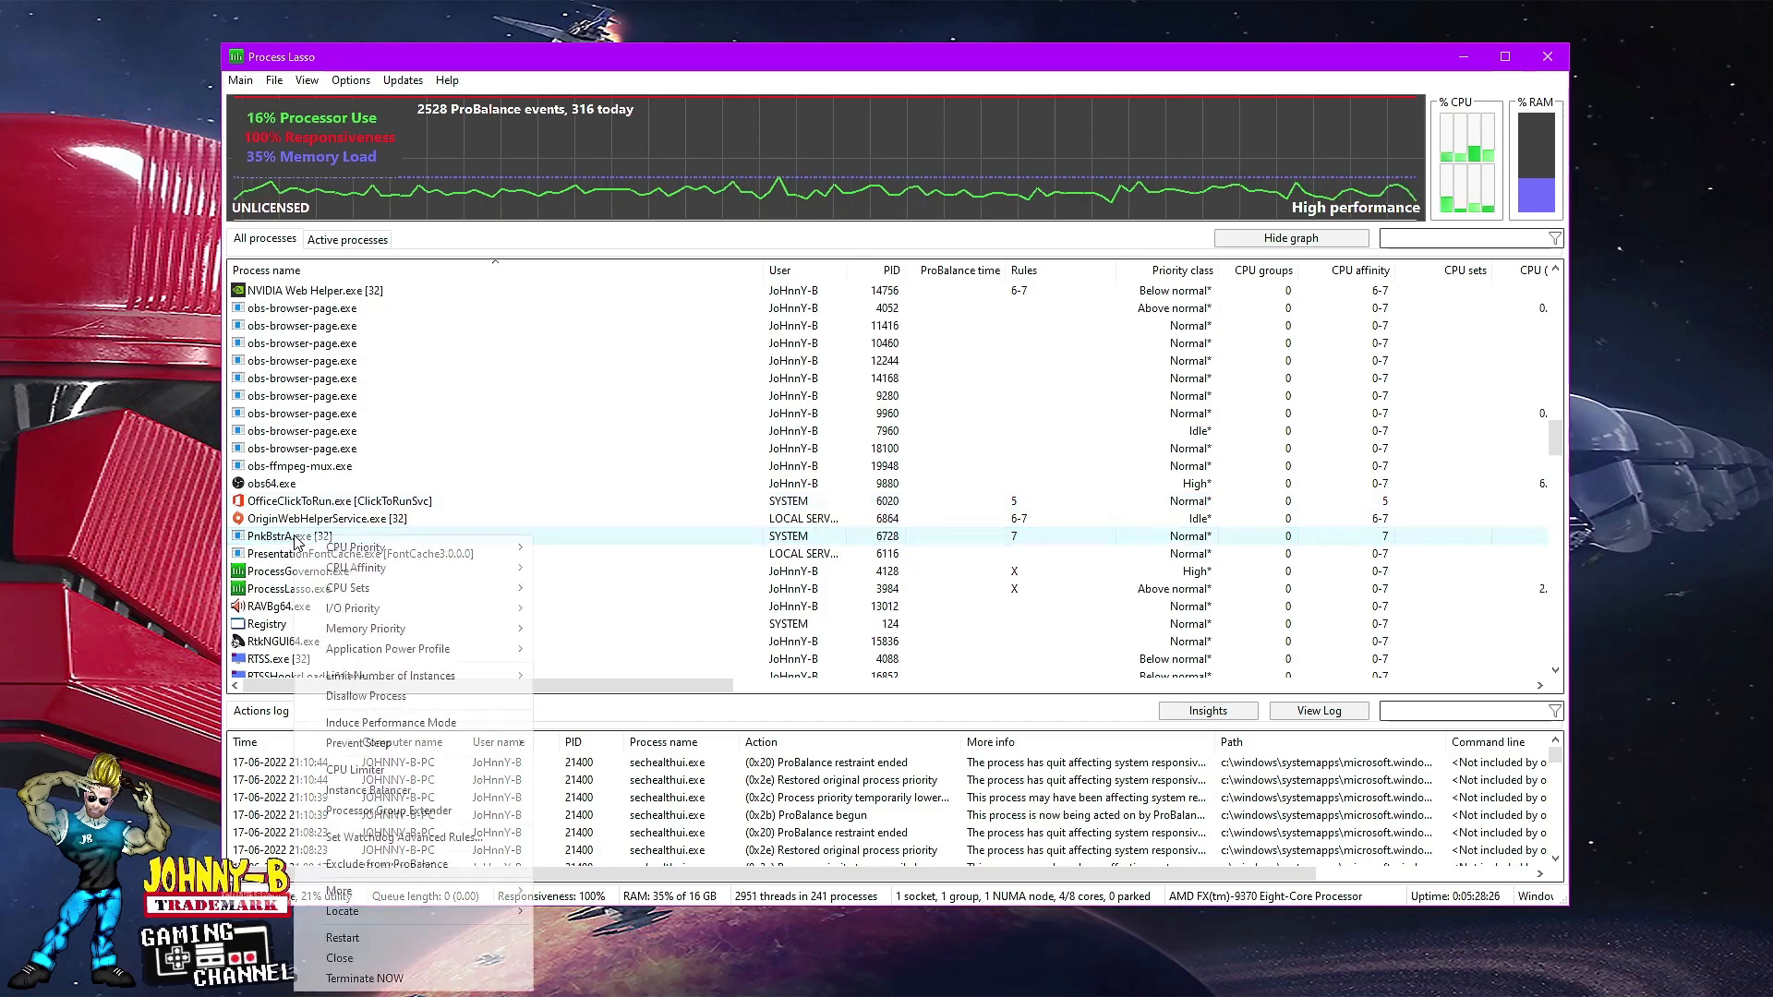
{"action": "mouse_move", "coordinate": [415, 577]}
{"action": "mouse_move", "coordinate": [585, 598]}
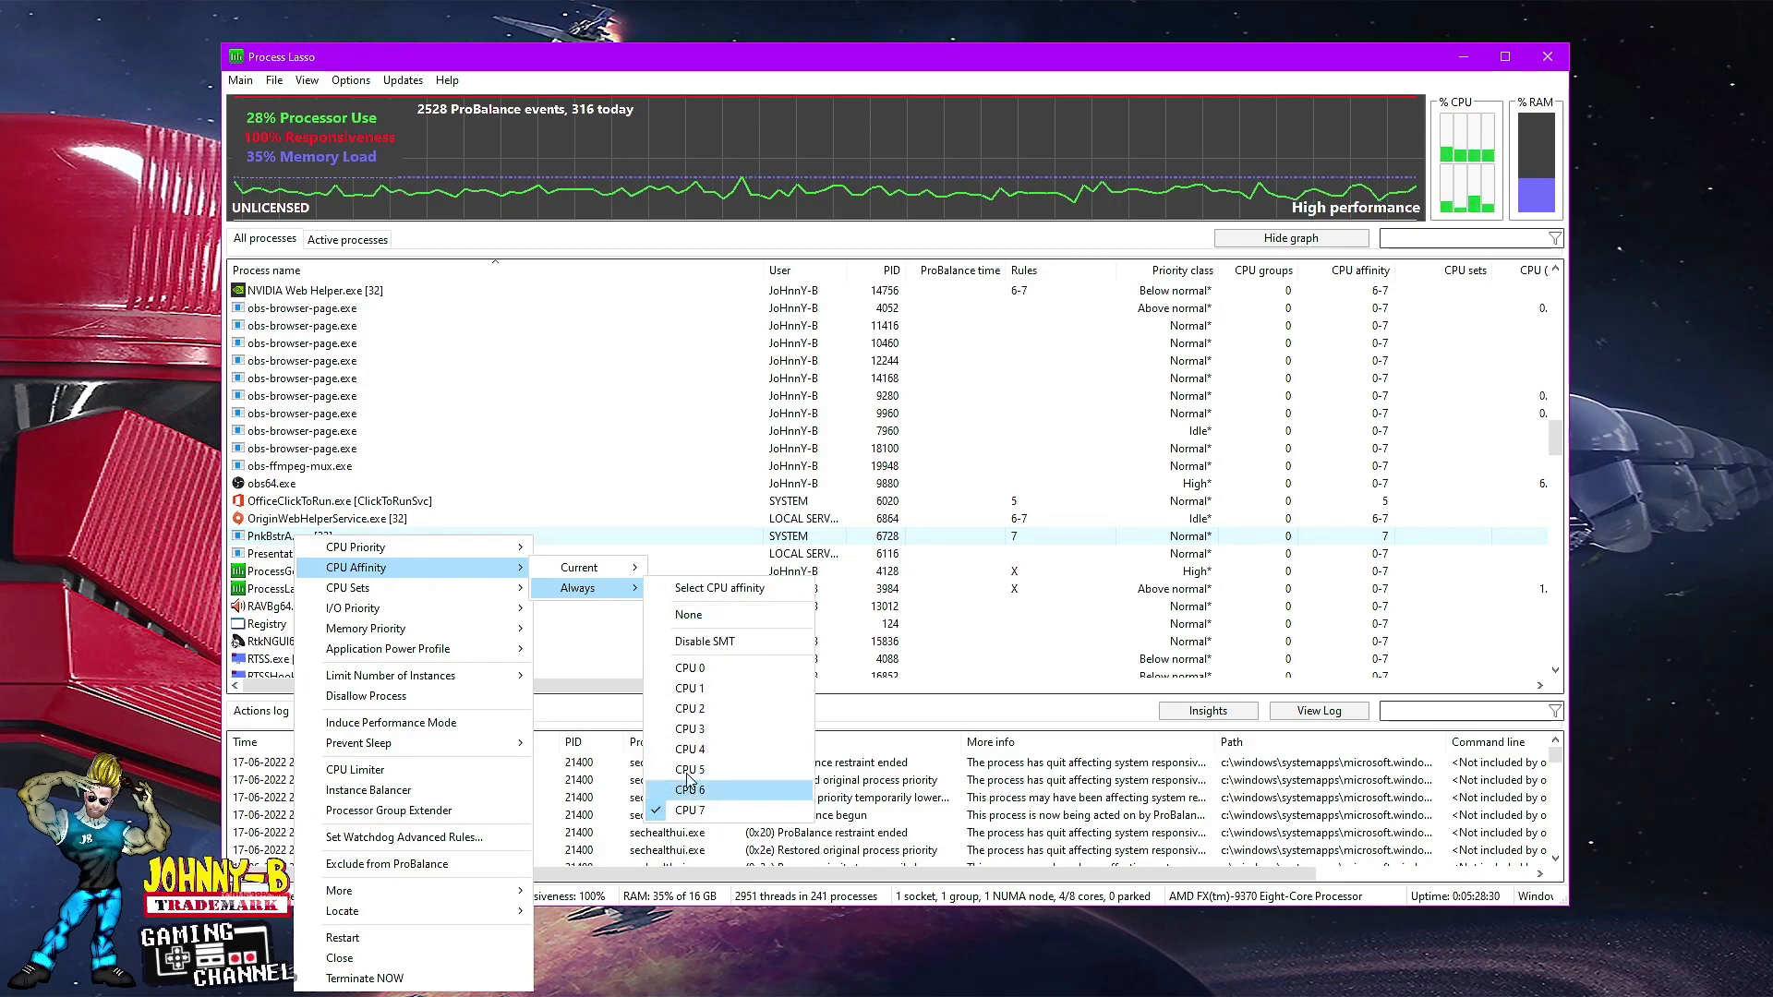
{"action": "left_click", "coordinate": [280, 545]}
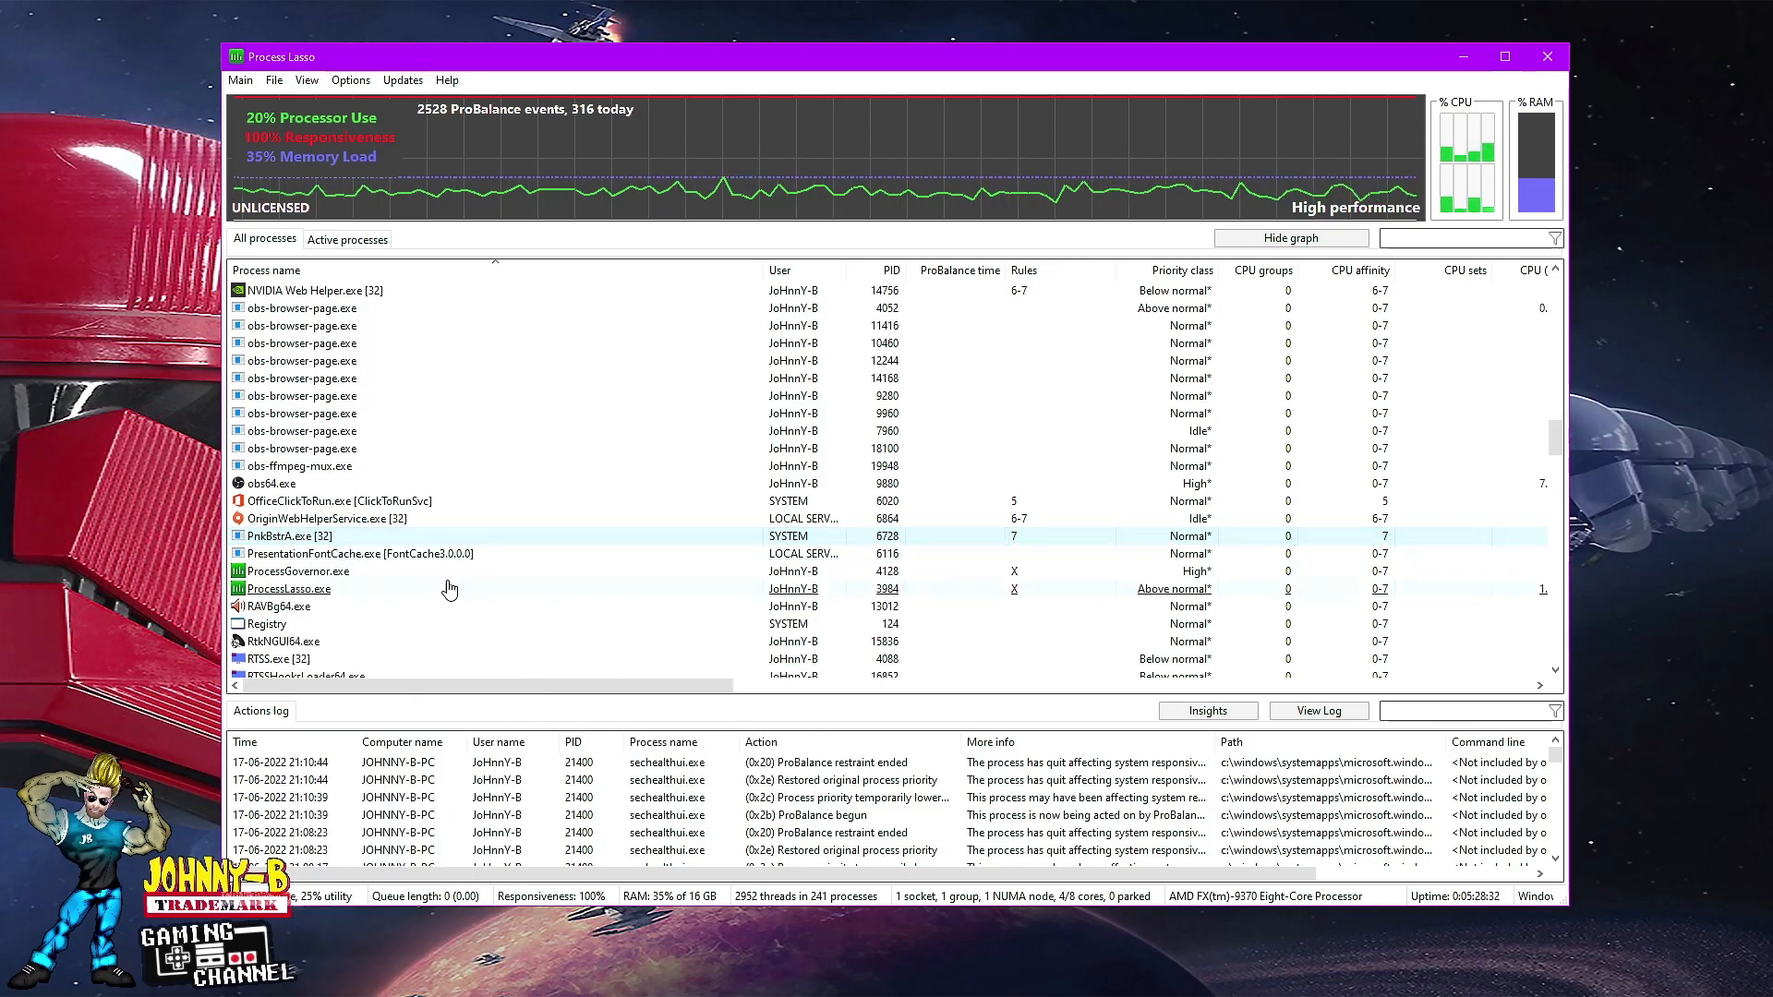
- Find upc.exe in the process list and review its permanent CPU affinity without changing it
{"action": "scroll", "coordinate": [447, 586], "scroll_direction": "down", "scroll_amount": 11}
{"action": "scroll", "coordinate": [447, 585], "scroll_direction": "down", "scroll_amount": 8}
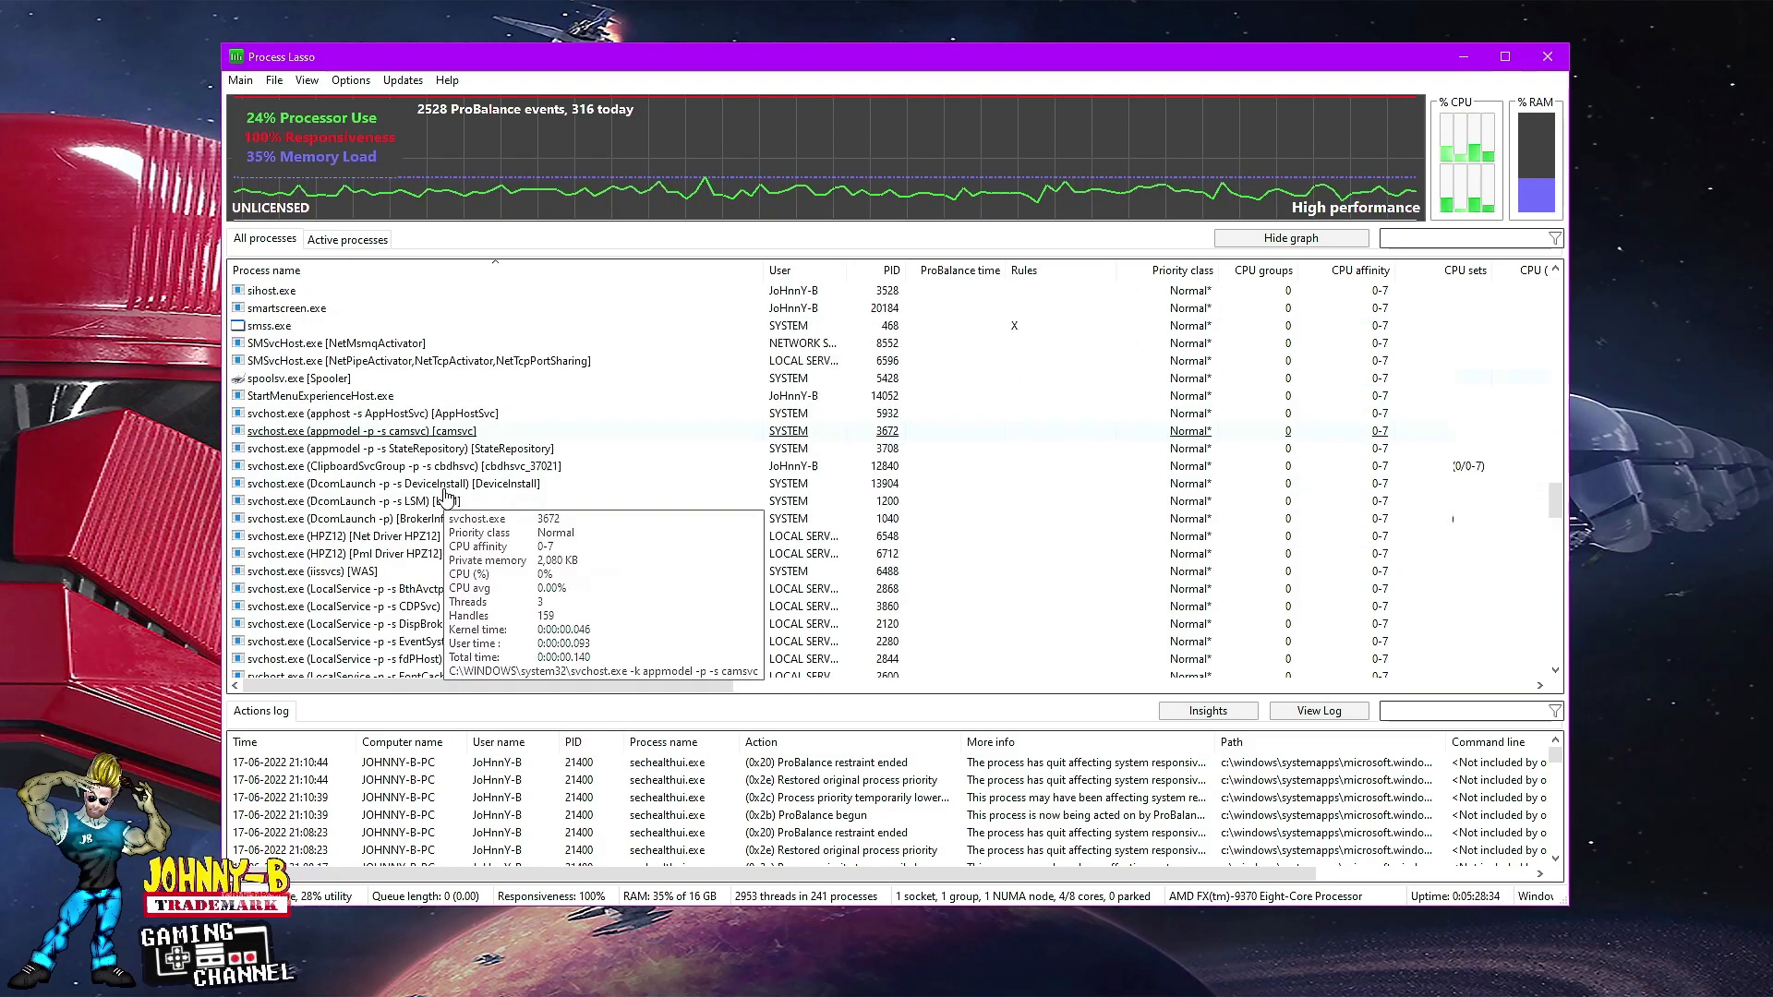
{"action": "scroll", "coordinate": [444, 551], "scroll_direction": "down", "scroll_amount": 10}
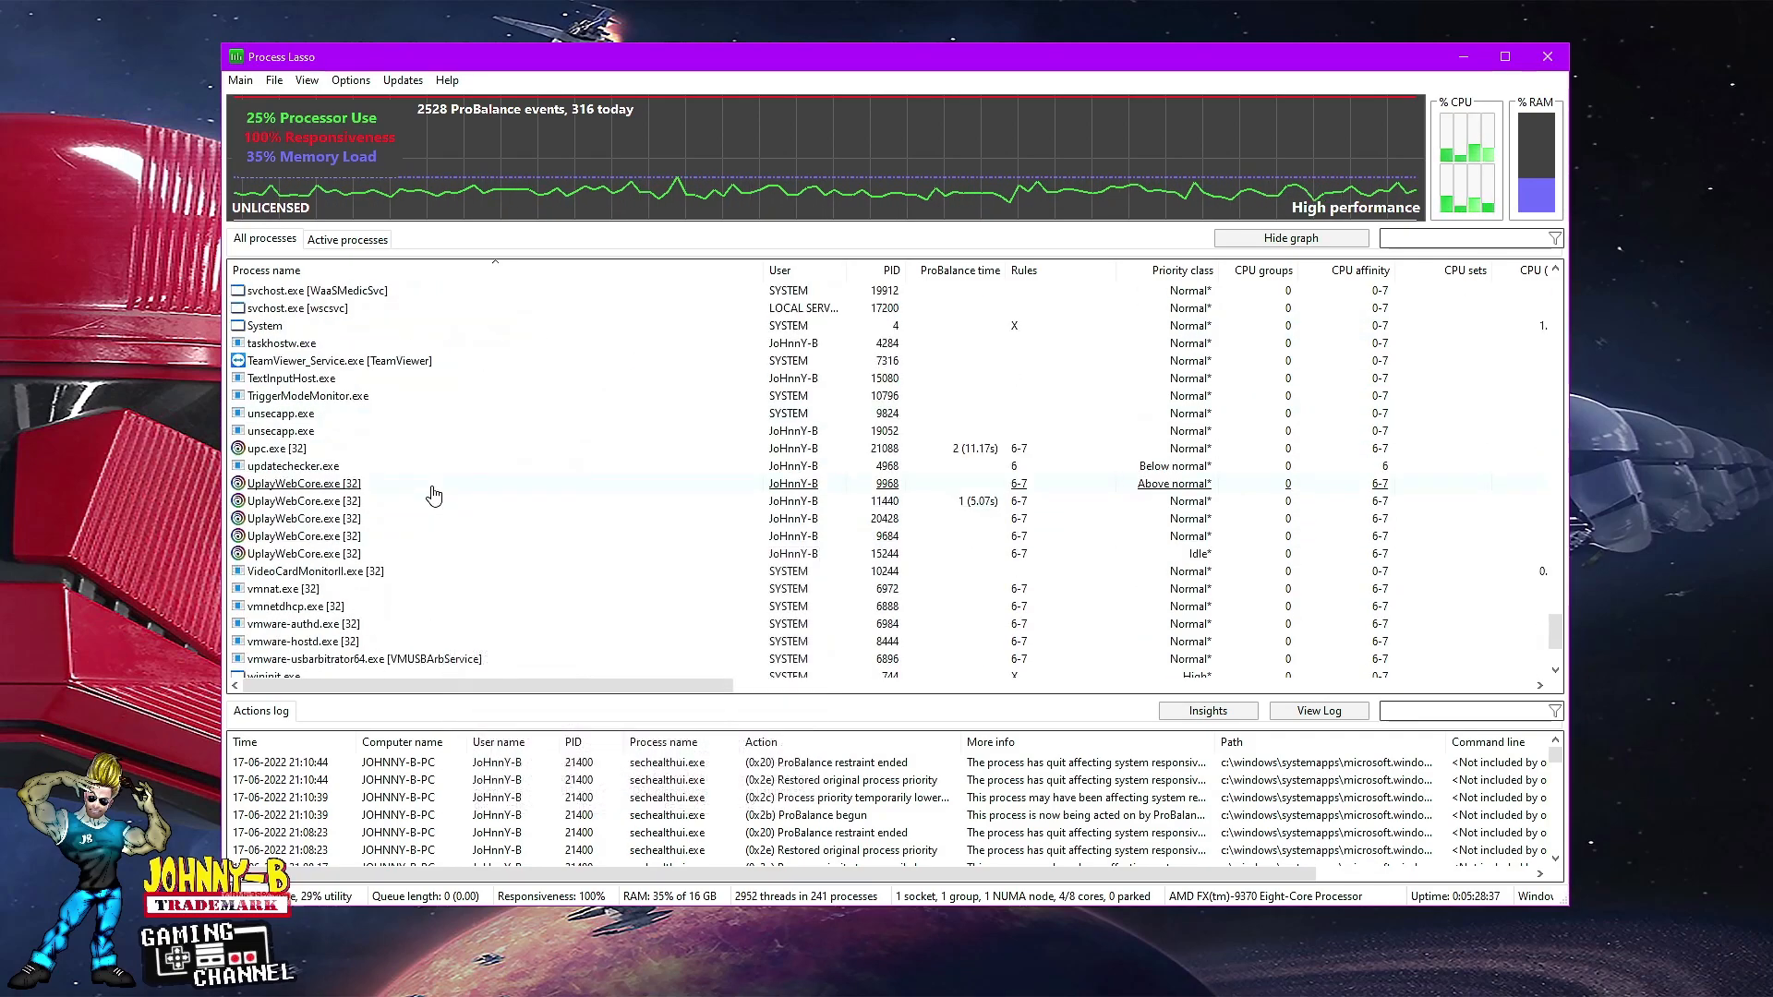
{"action": "left_click", "coordinate": [291, 451]}
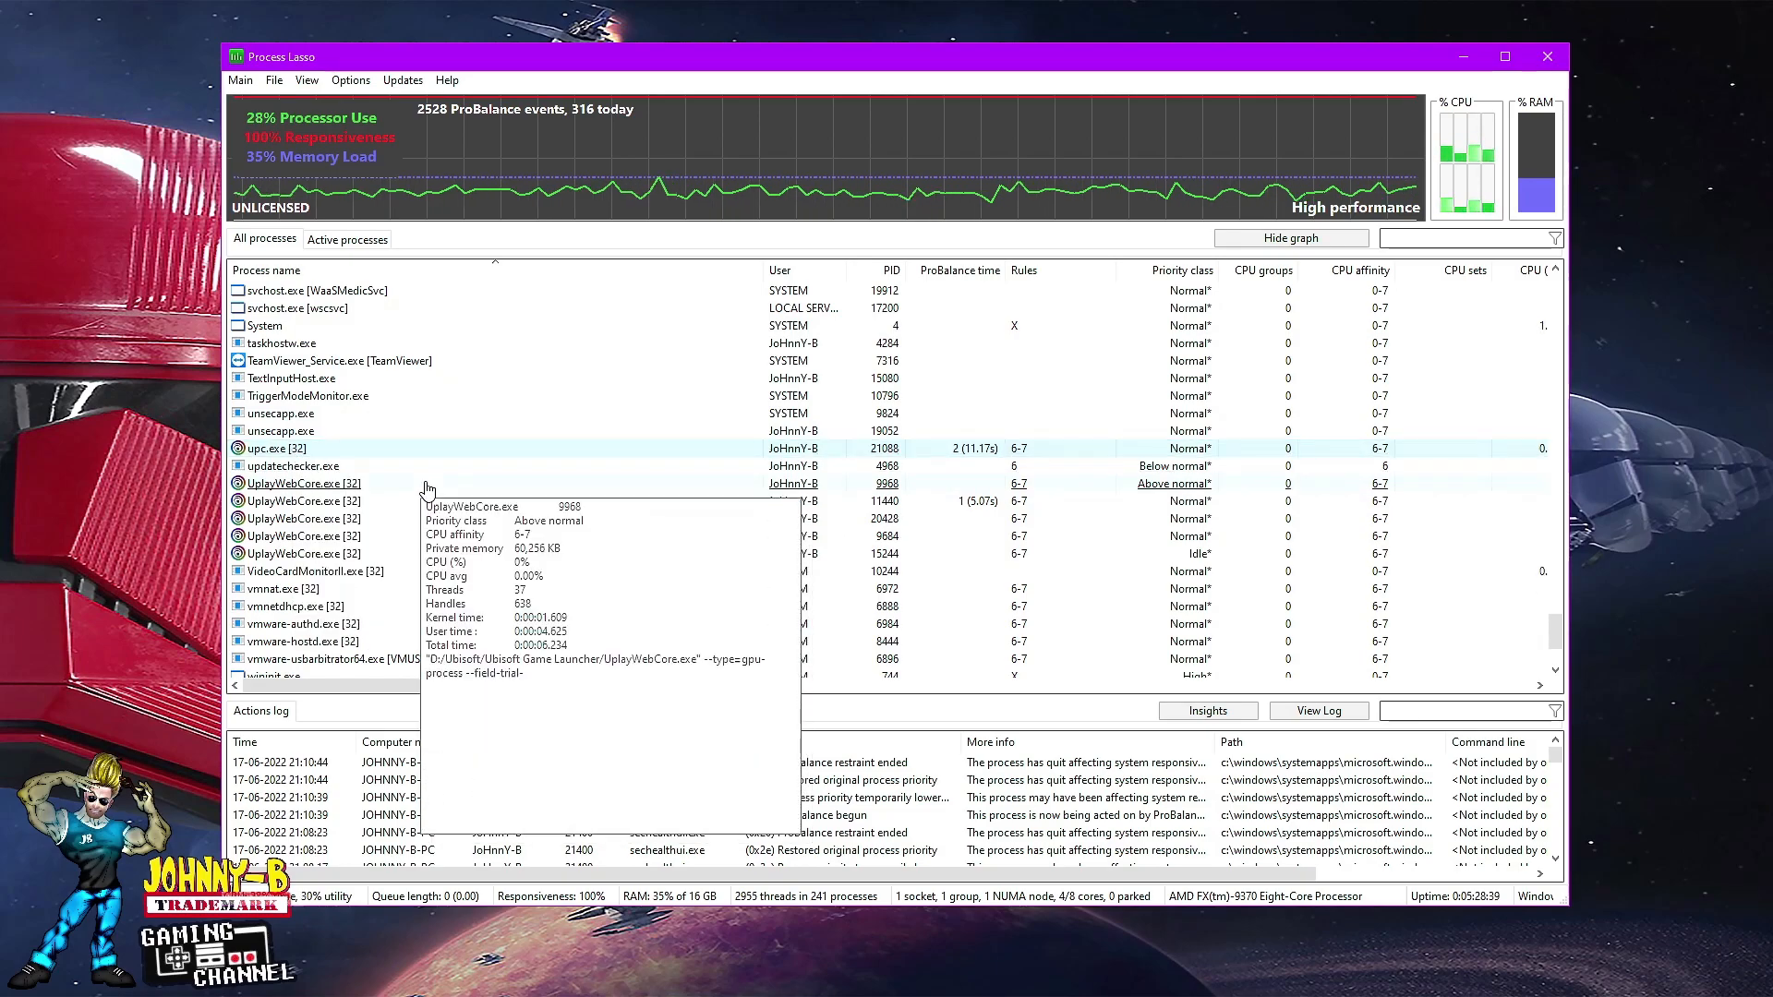
{"action": "right_click", "coordinate": [293, 457]}
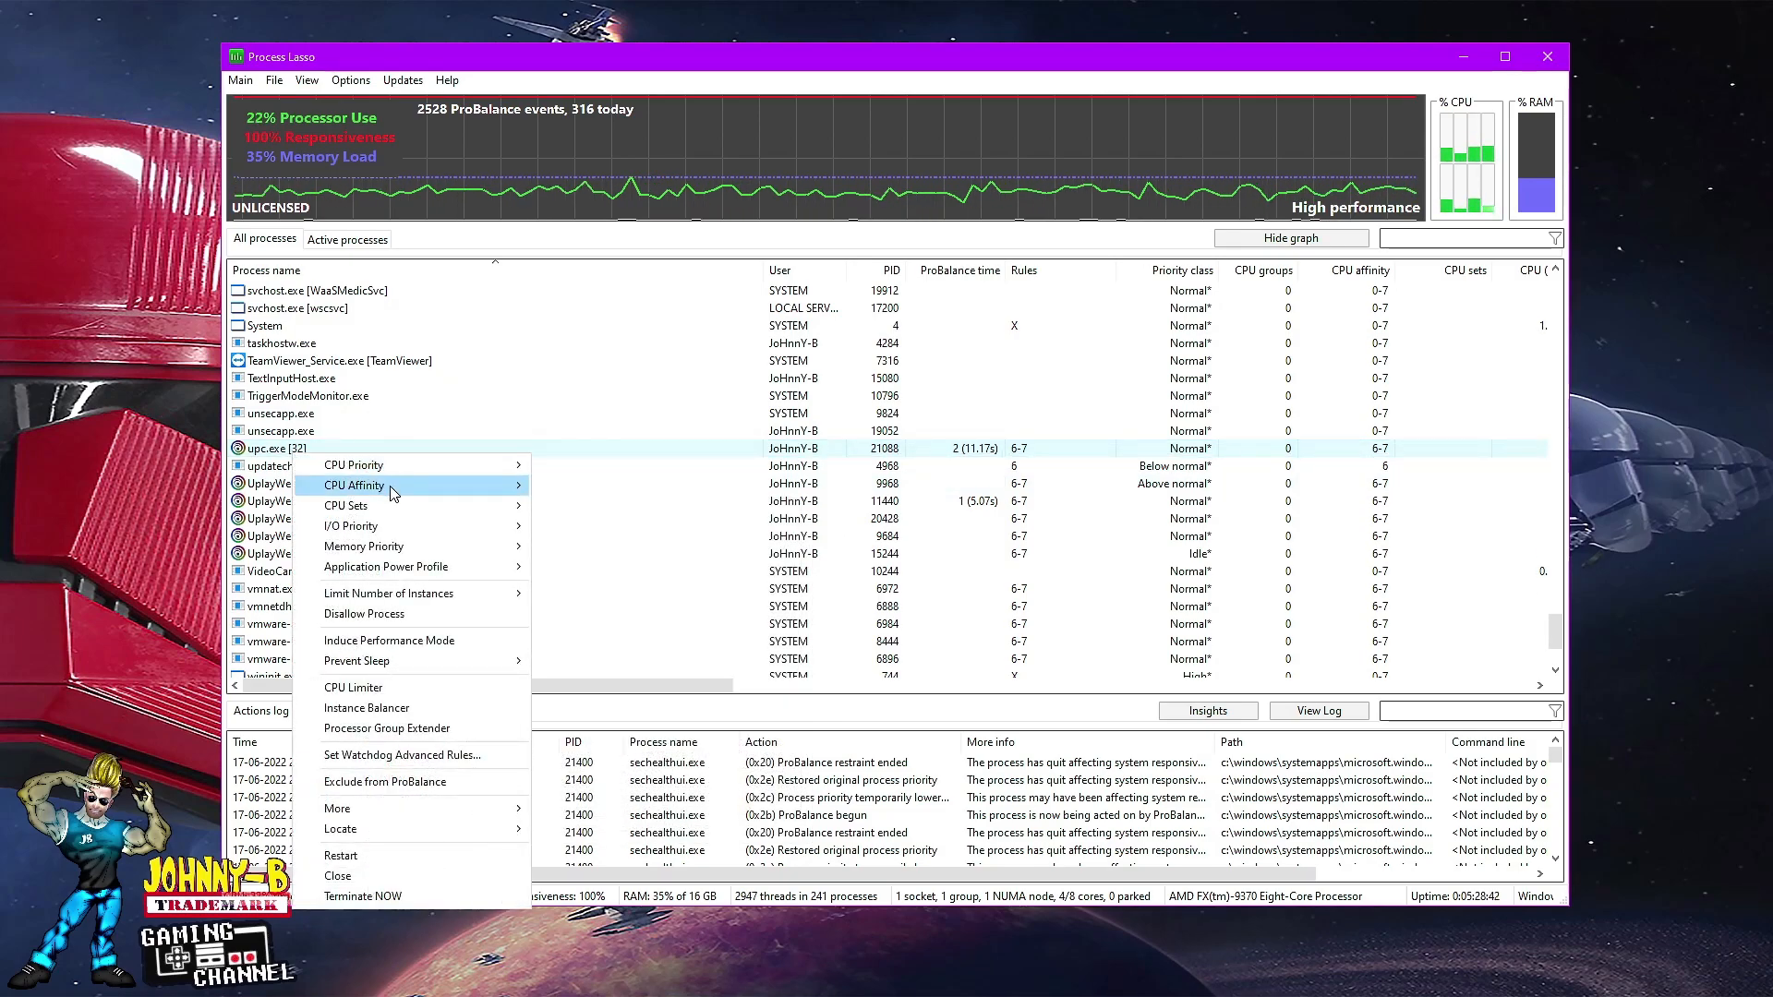
{"action": "mouse_move", "coordinate": [566, 519]}
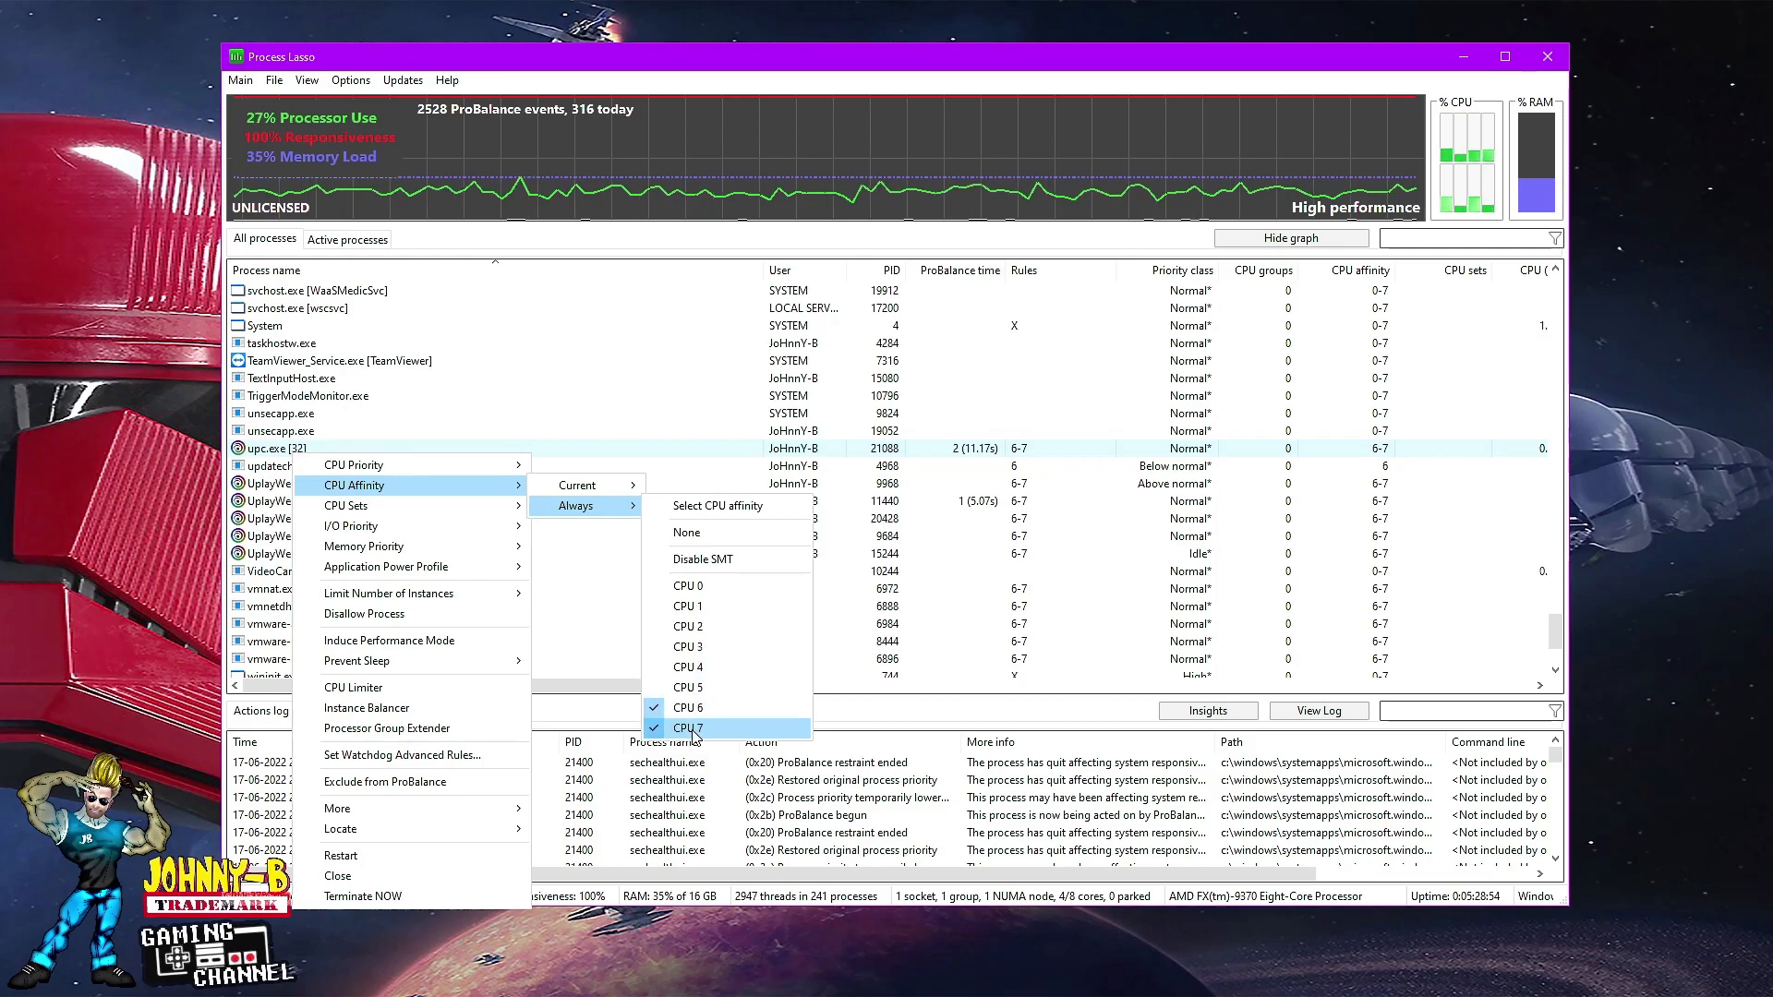
{"action": "left_click", "coordinate": [281, 457]}
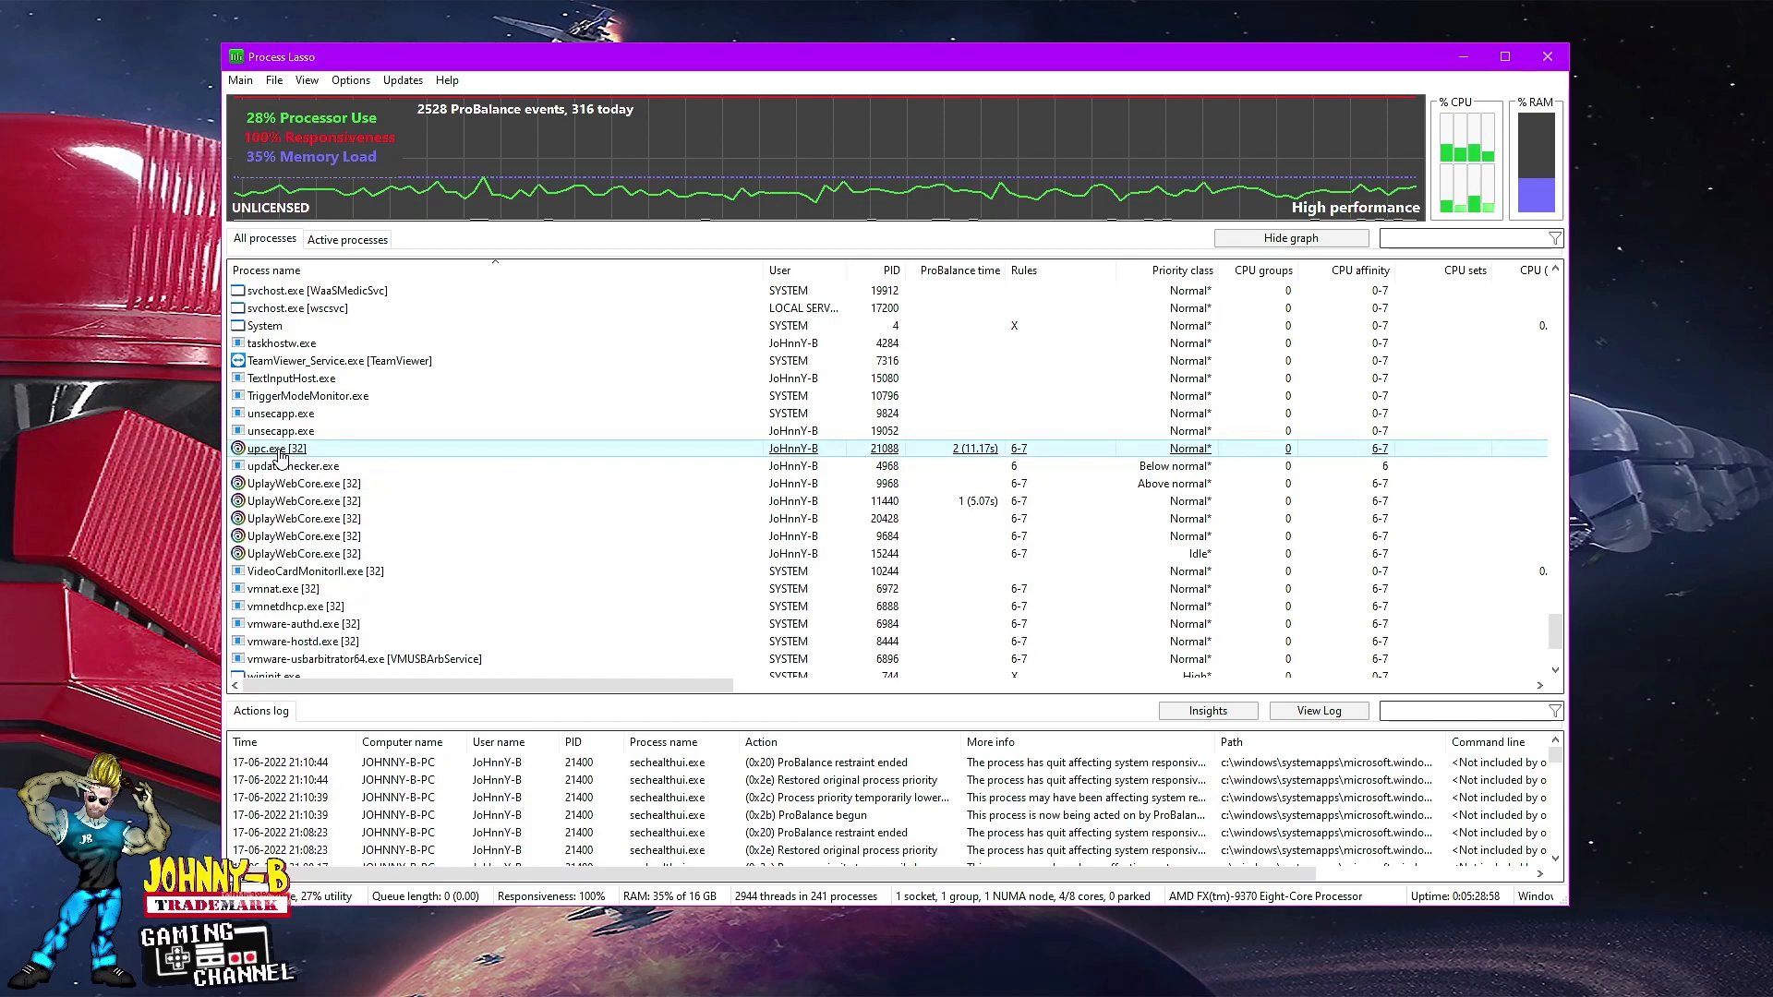
- Review the permanent CPU affinity of the first UplayWebCore.exe process without changing it
{"action": "mouse_move", "coordinate": [314, 499]}
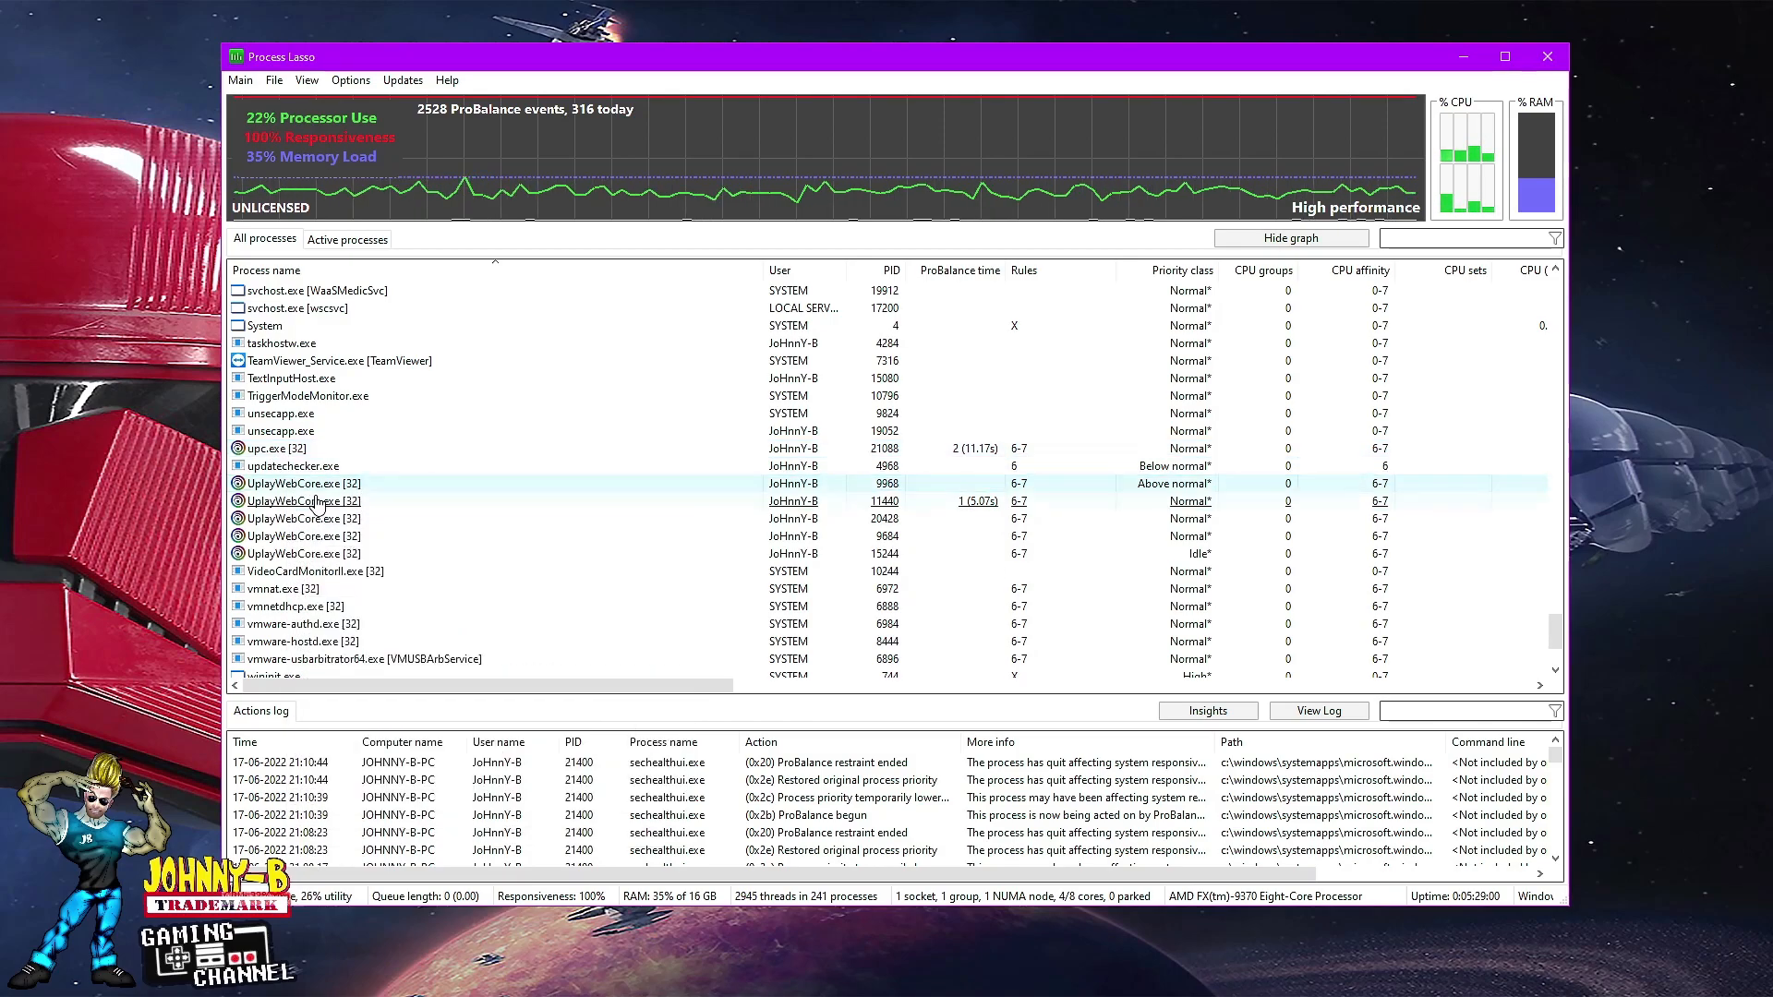
{"action": "right_click", "coordinate": [318, 490]}
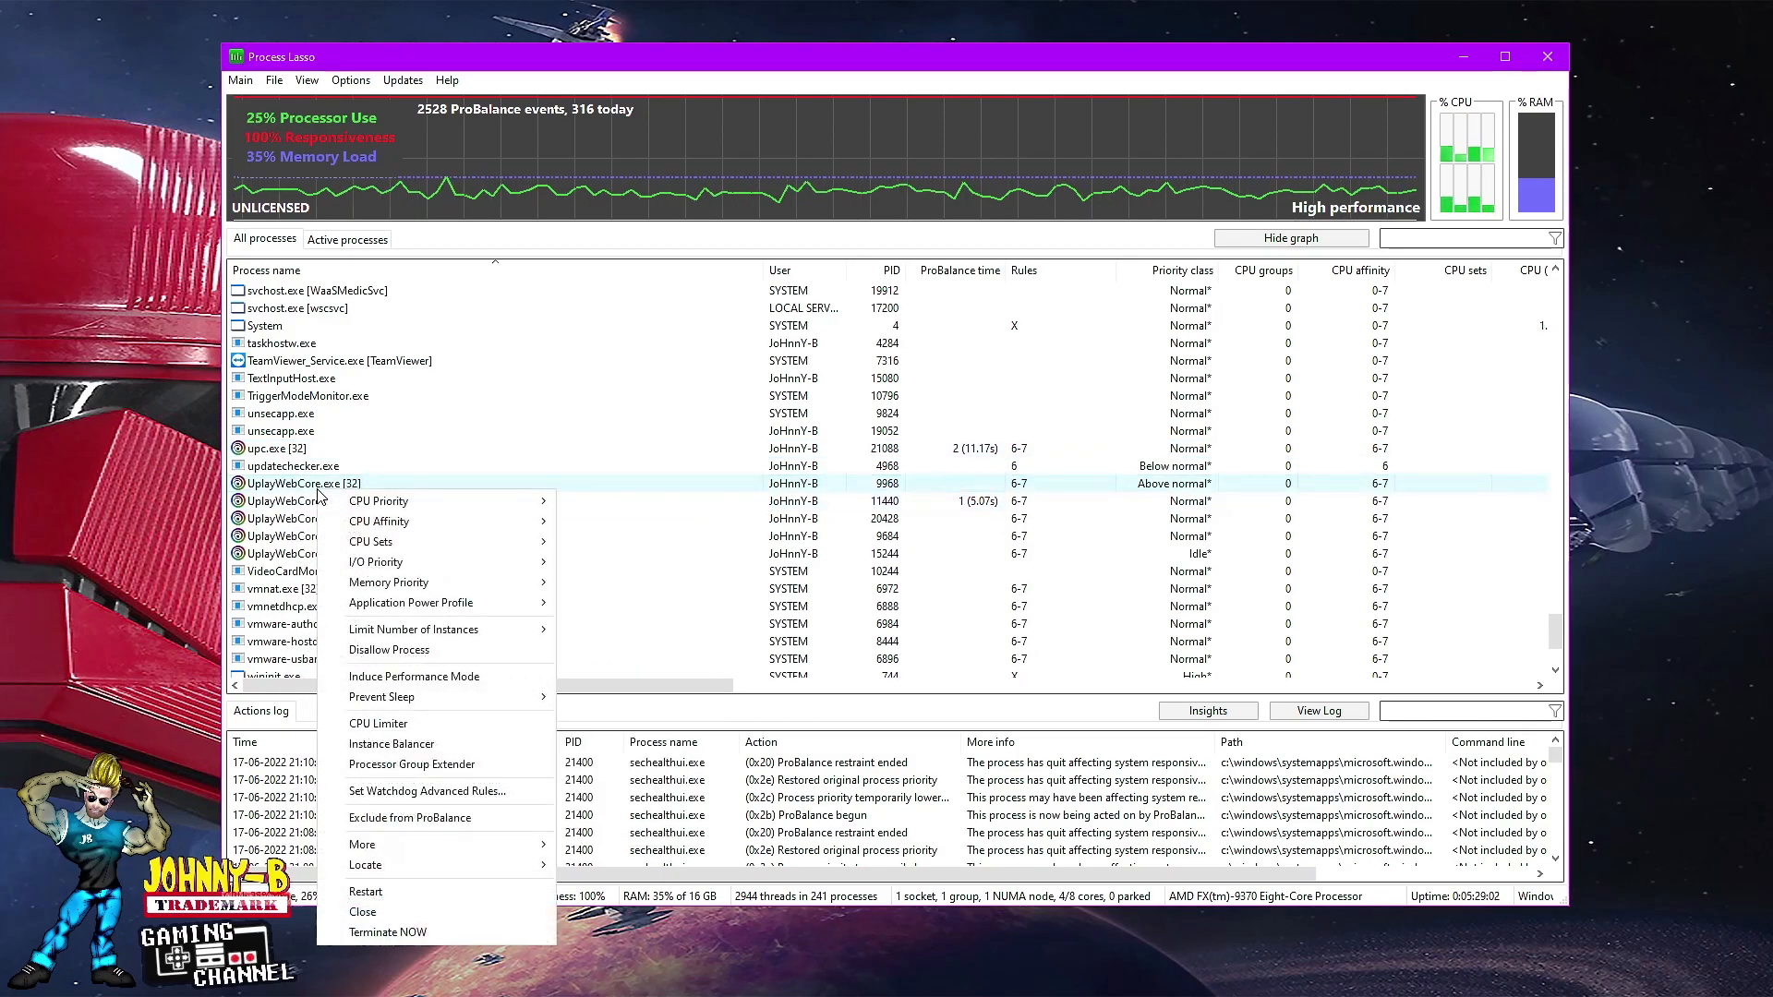
{"action": "mouse_move", "coordinate": [404, 529]}
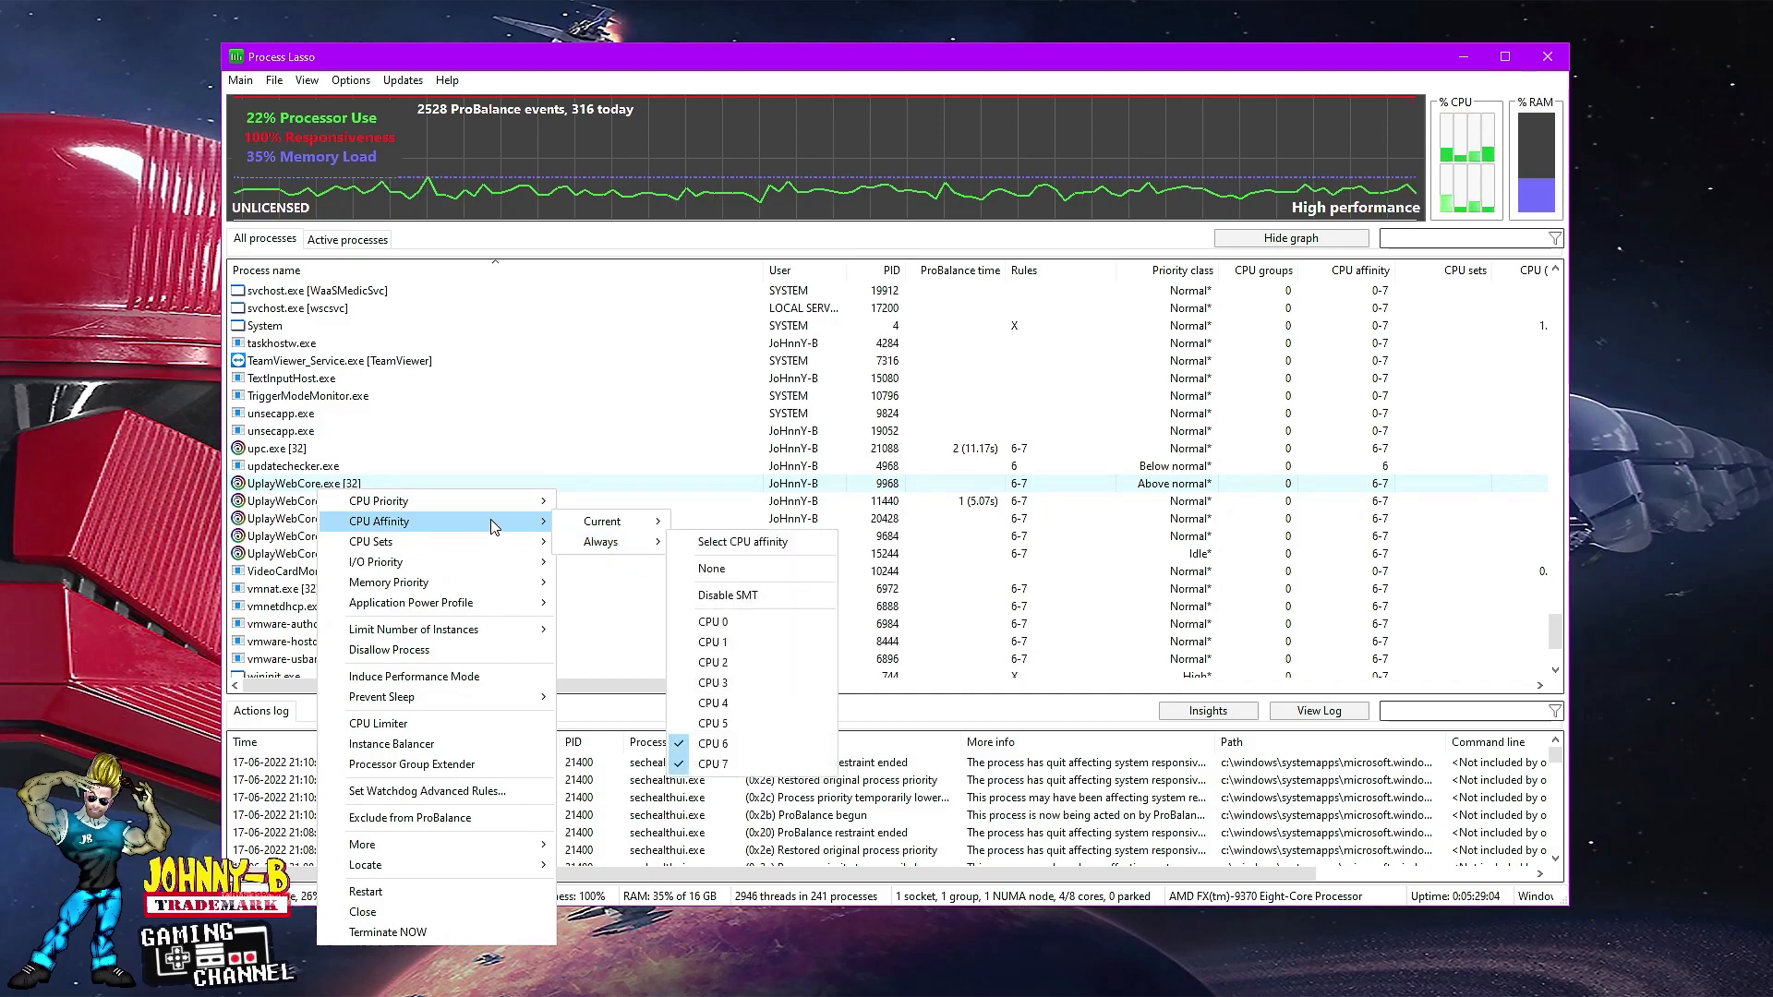
{"action": "left_click", "coordinate": [292, 505]}
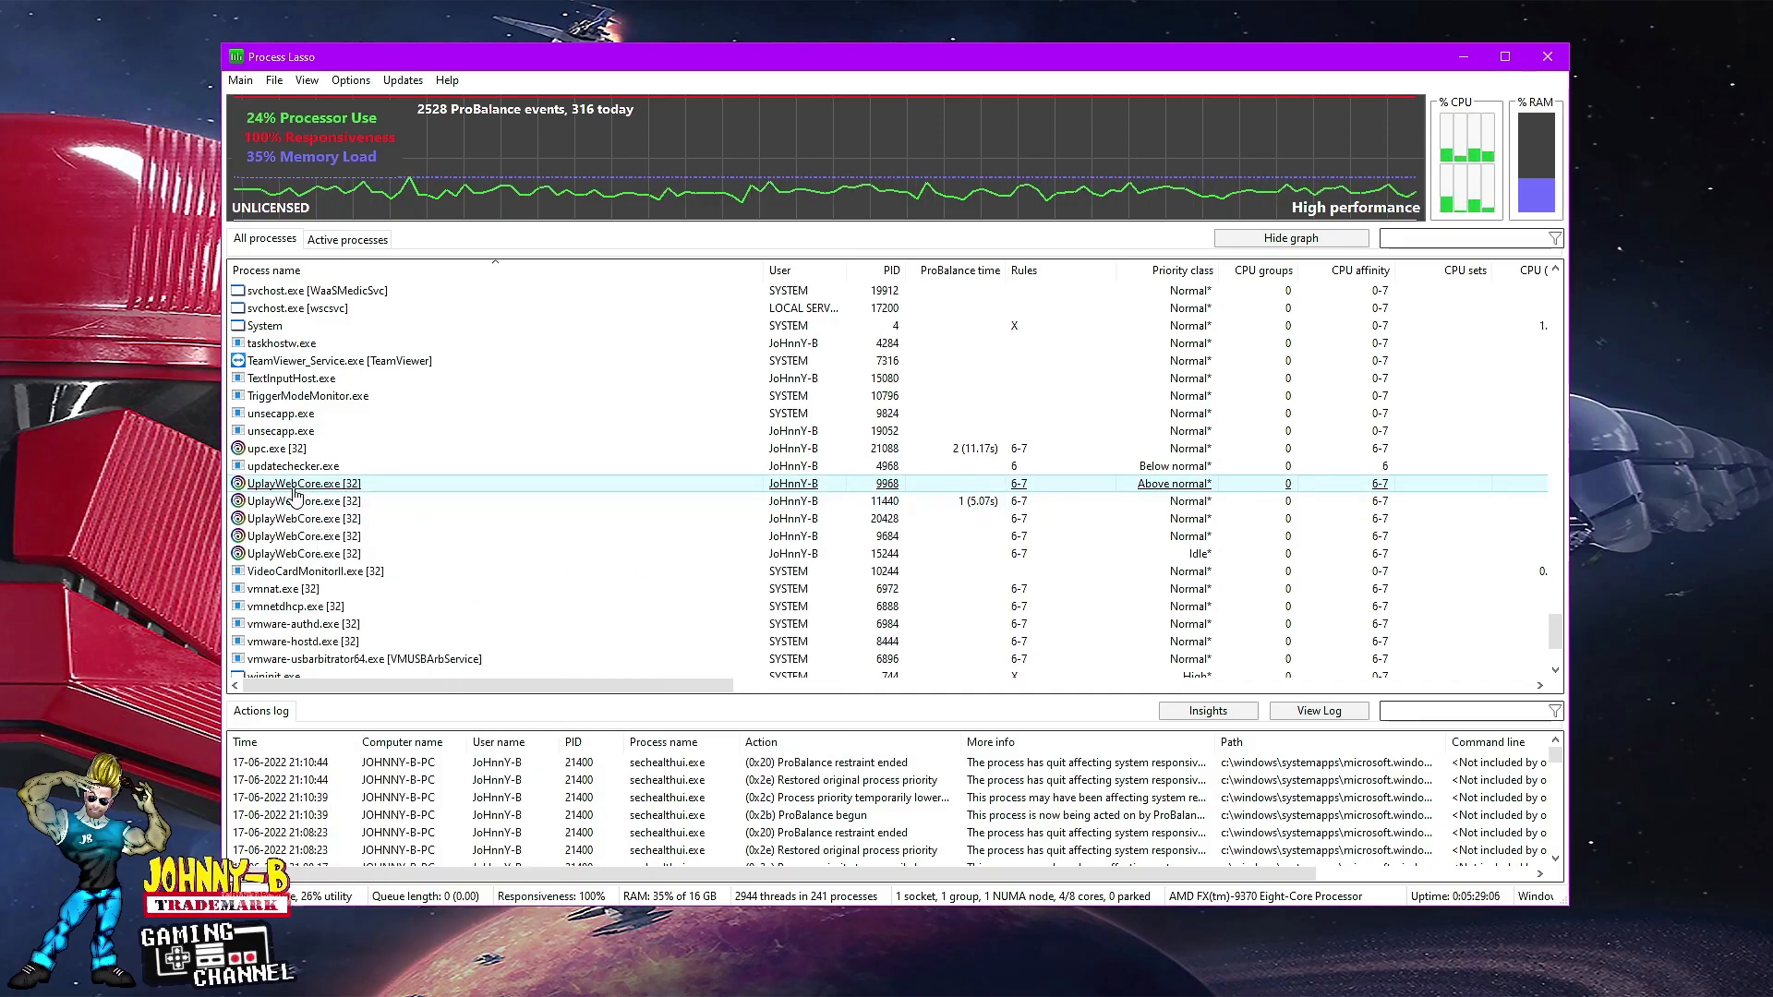
- Check the permanent CPU affinity options for all five UplayWebCore.exe processes together and for the first one alone, changing nothing
{"action": "left_click", "coordinate": [307, 561], "text": "shift"}
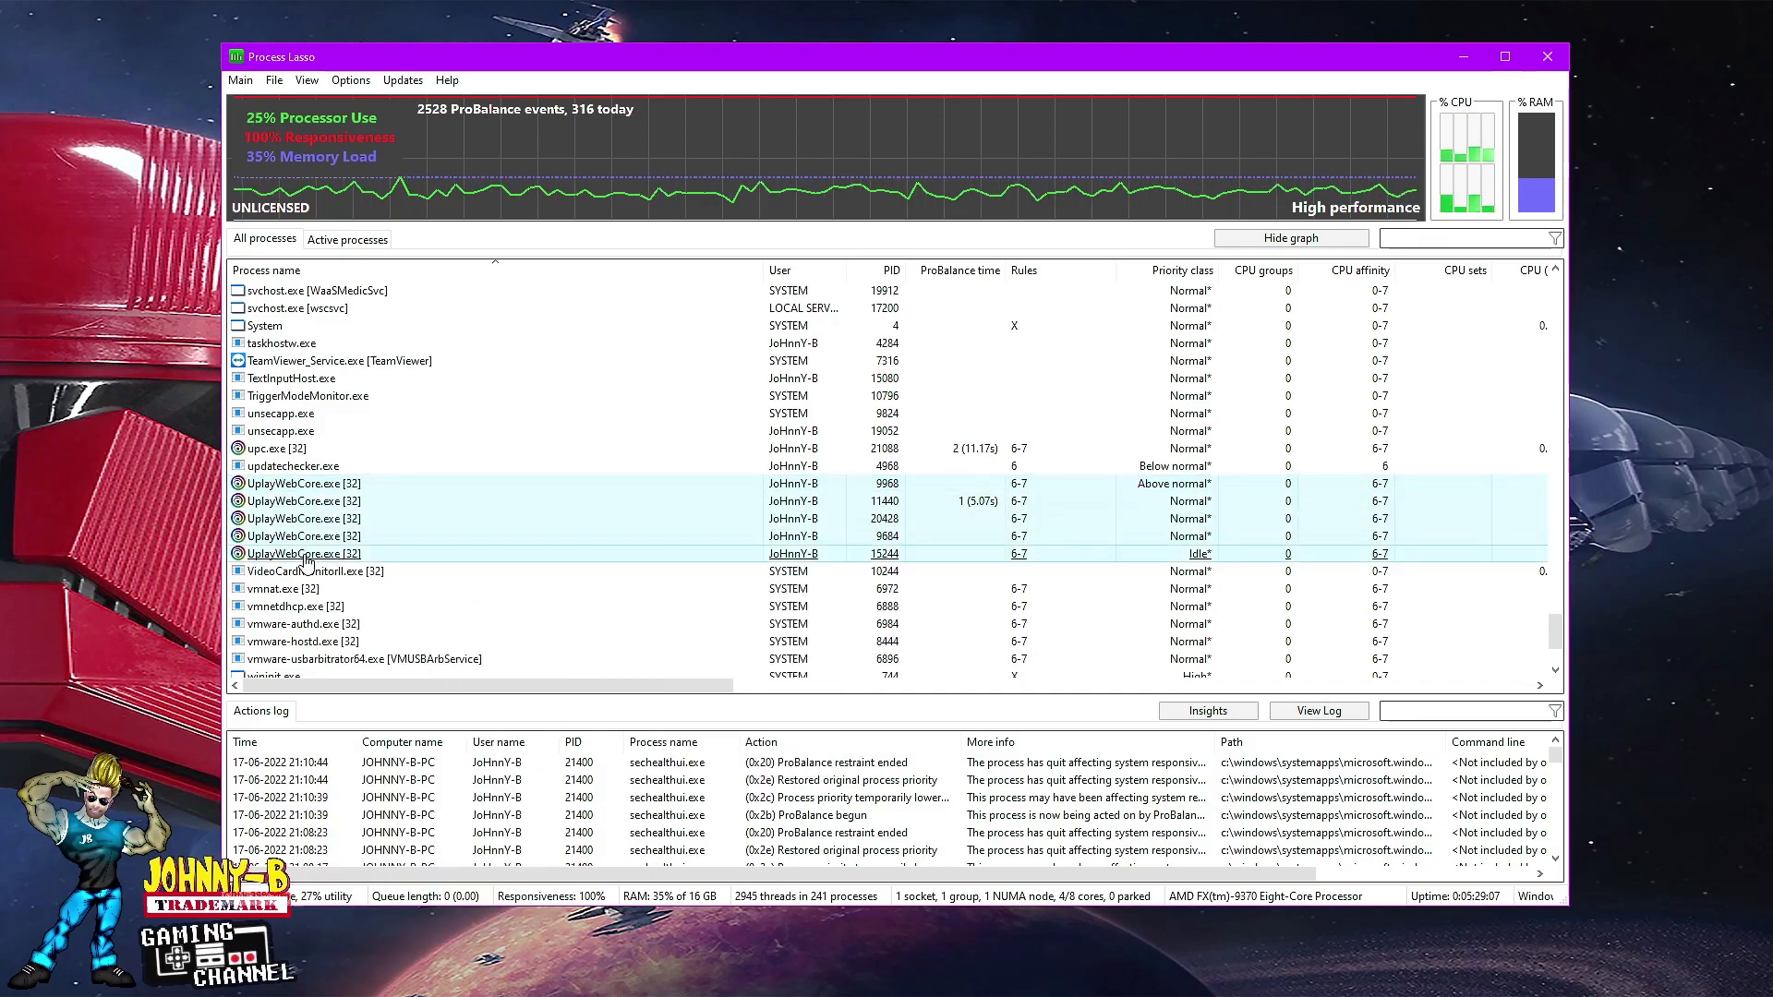
{"action": "right_click", "coordinate": [317, 510]}
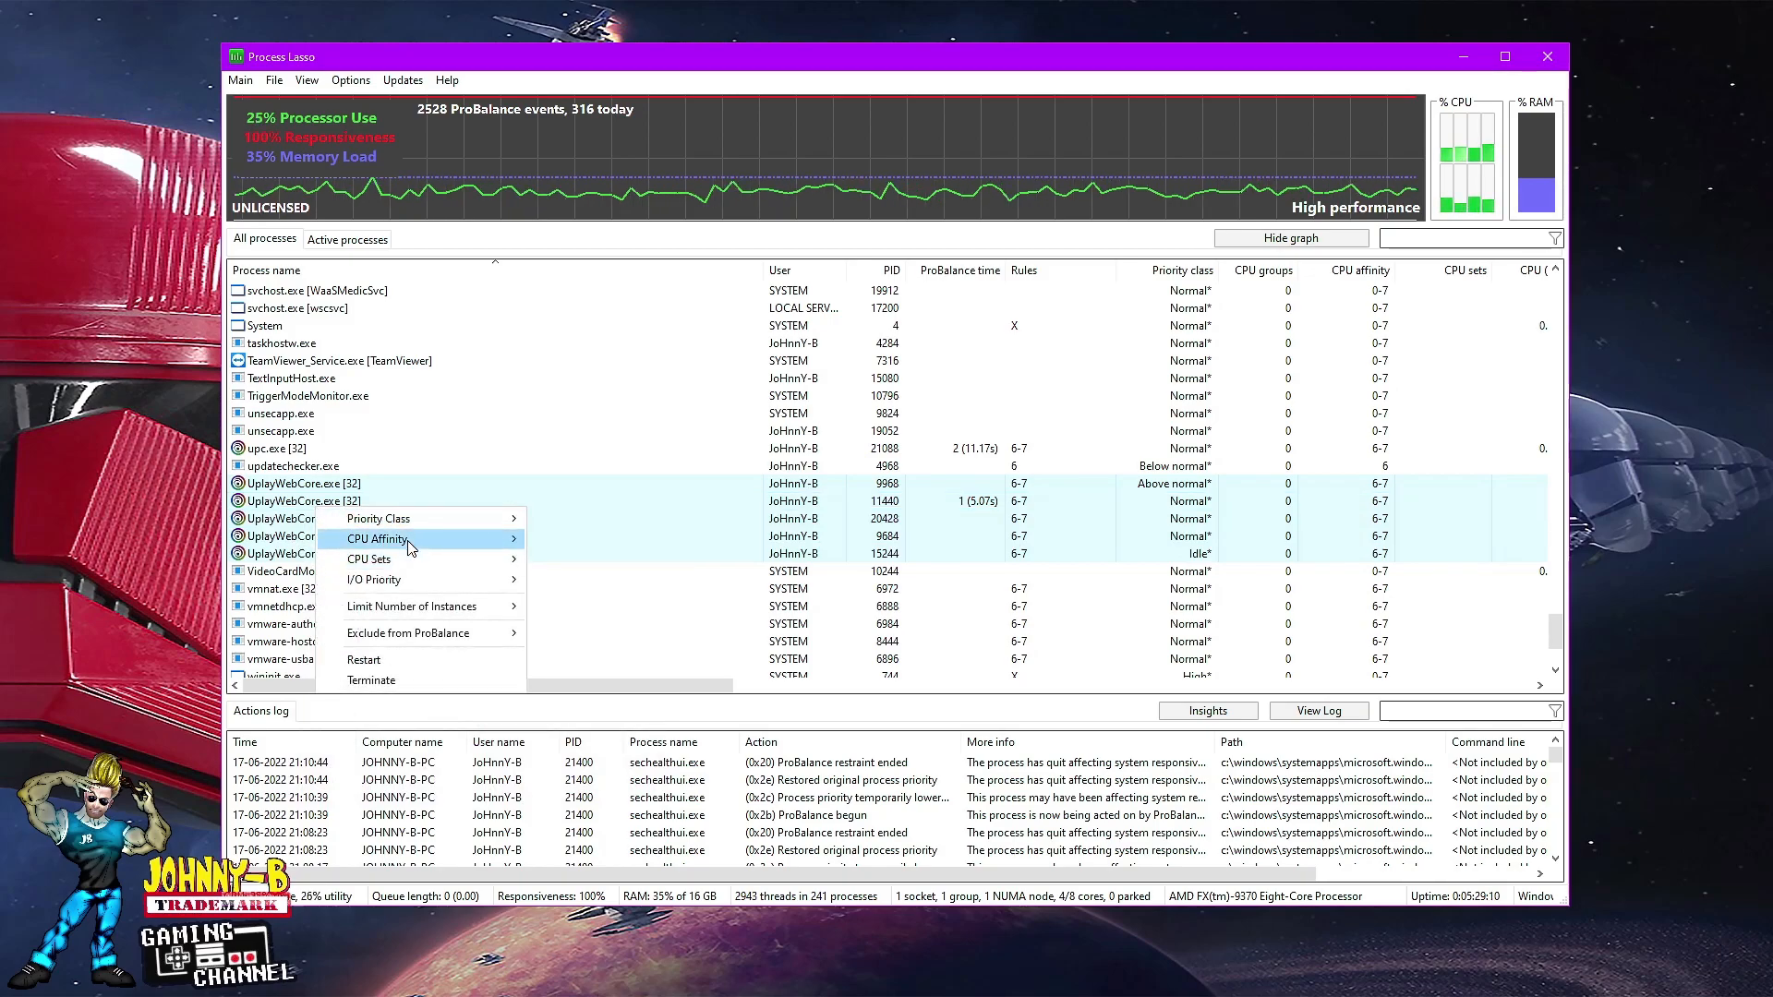
{"action": "mouse_move", "coordinate": [570, 563]}
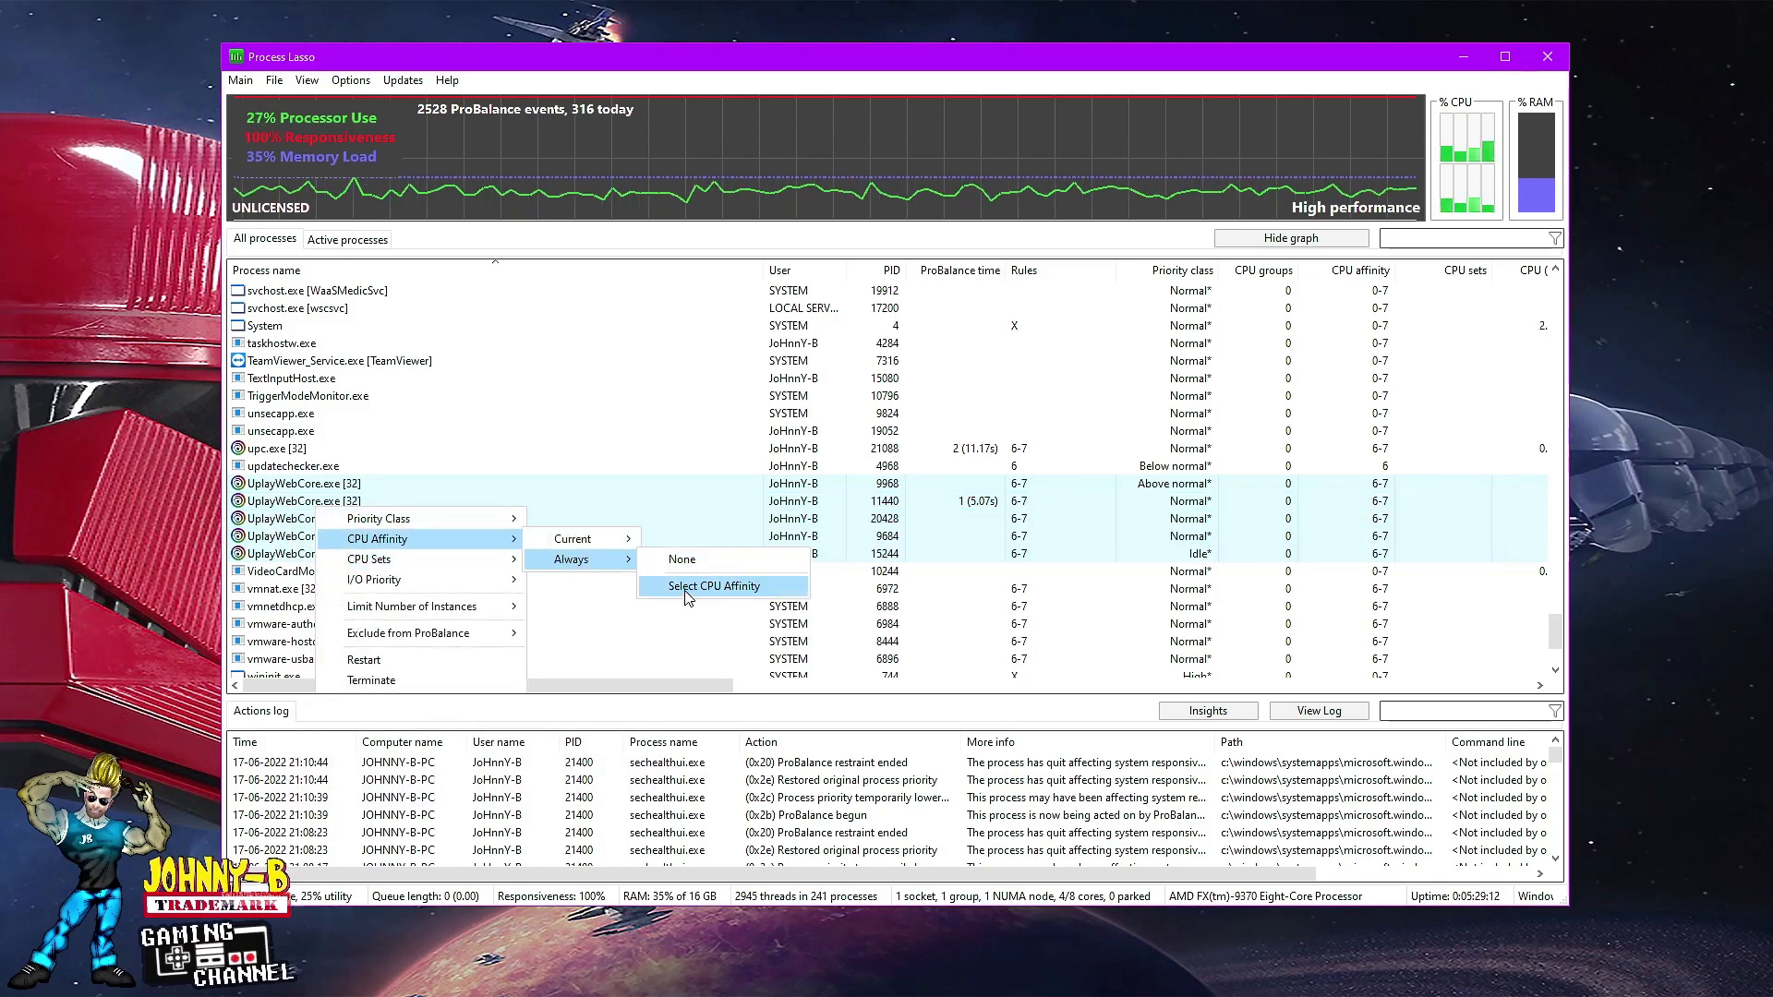
{"action": "left_click", "coordinate": [329, 487]}
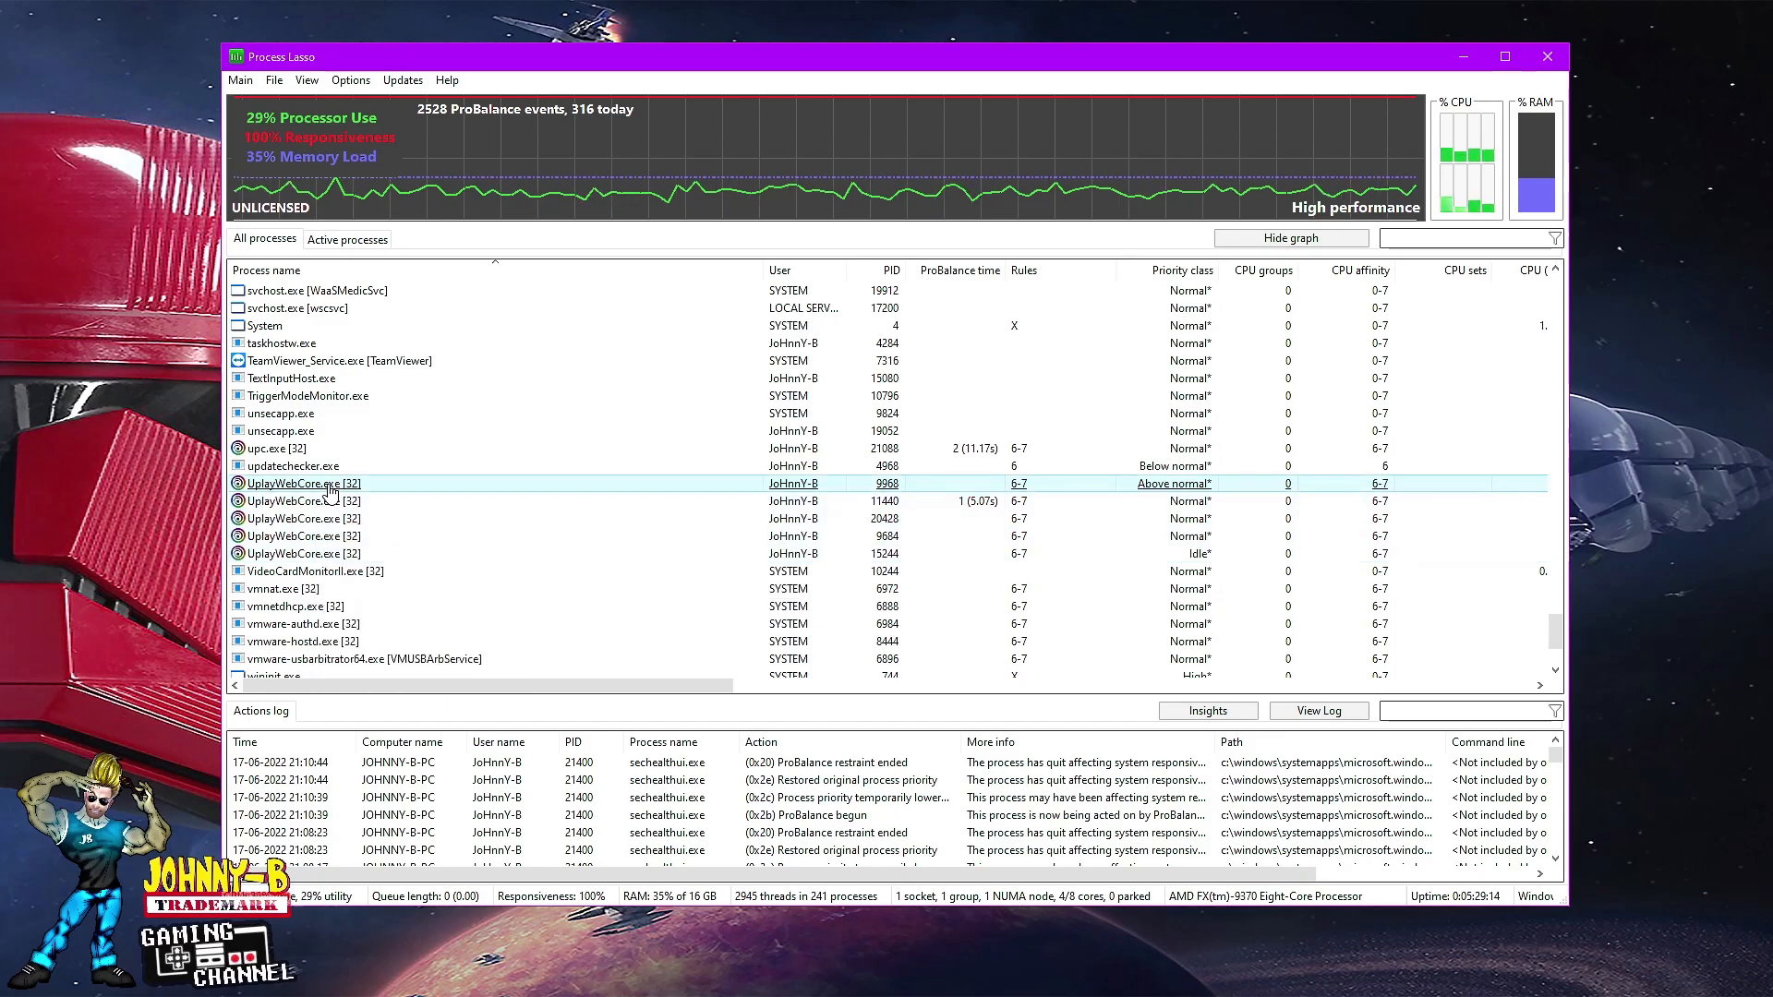
{"action": "right_click", "coordinate": [329, 486]}
{"action": "mouse_move", "coordinate": [602, 540]}
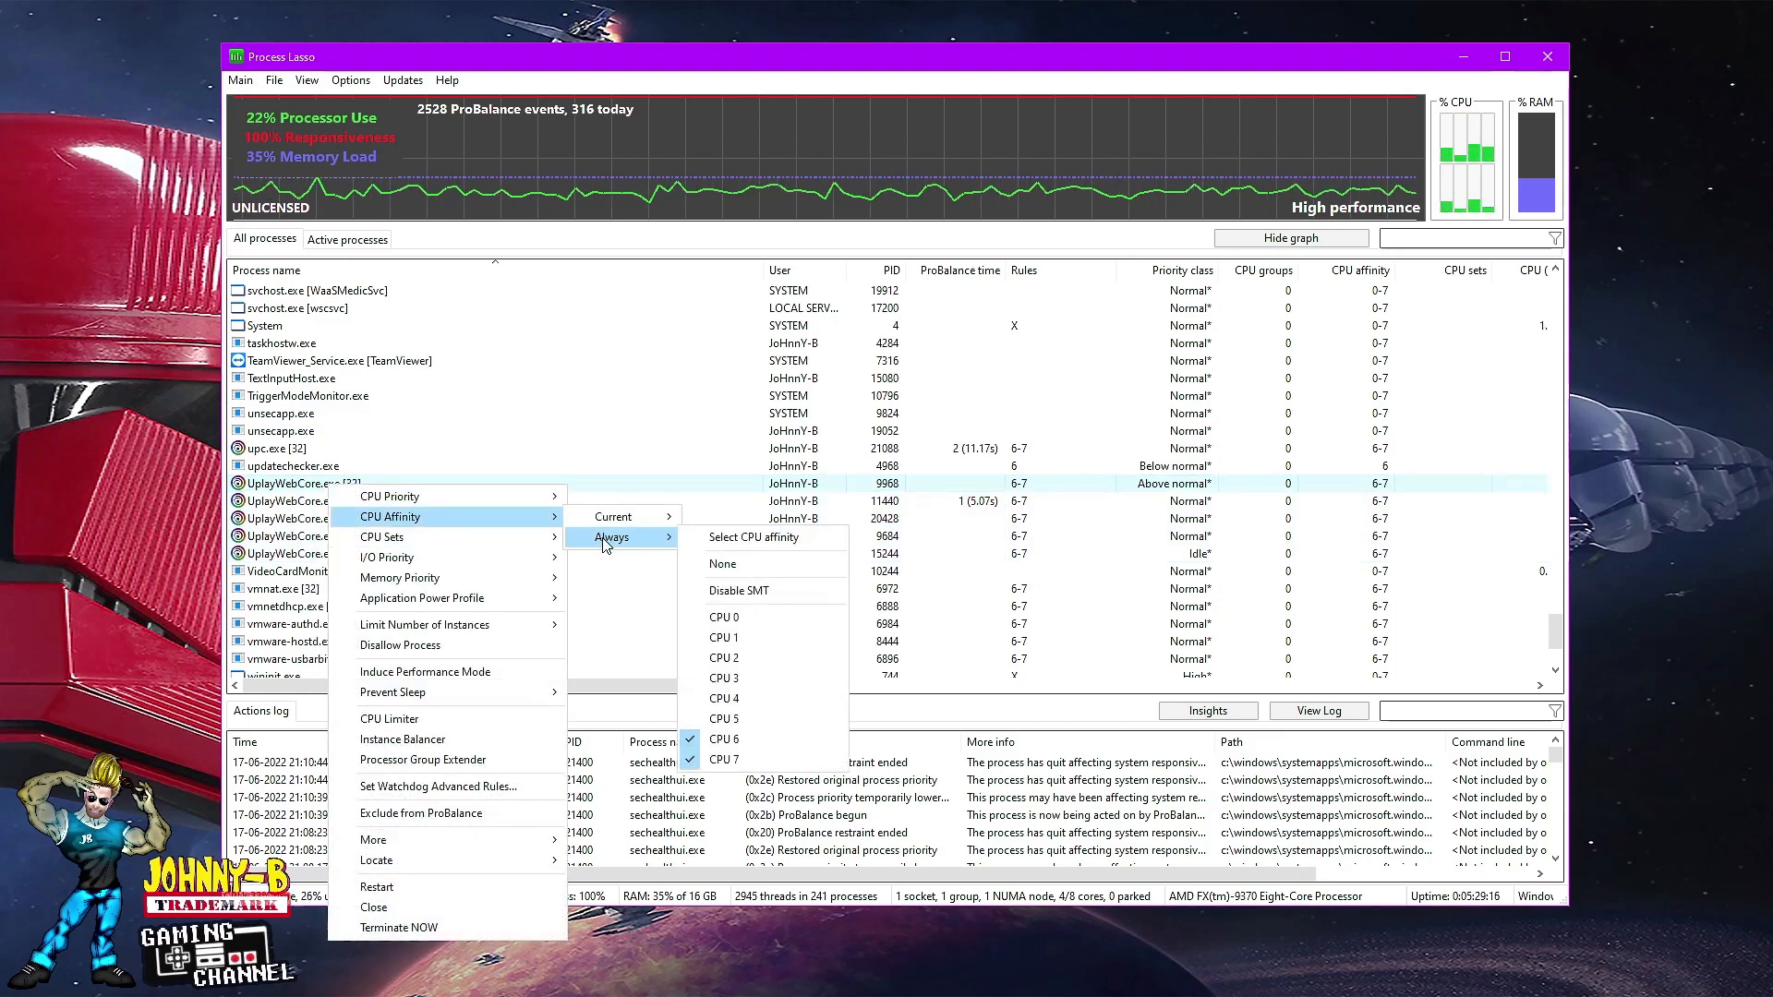
{"action": "left_click", "coordinate": [622, 642]}
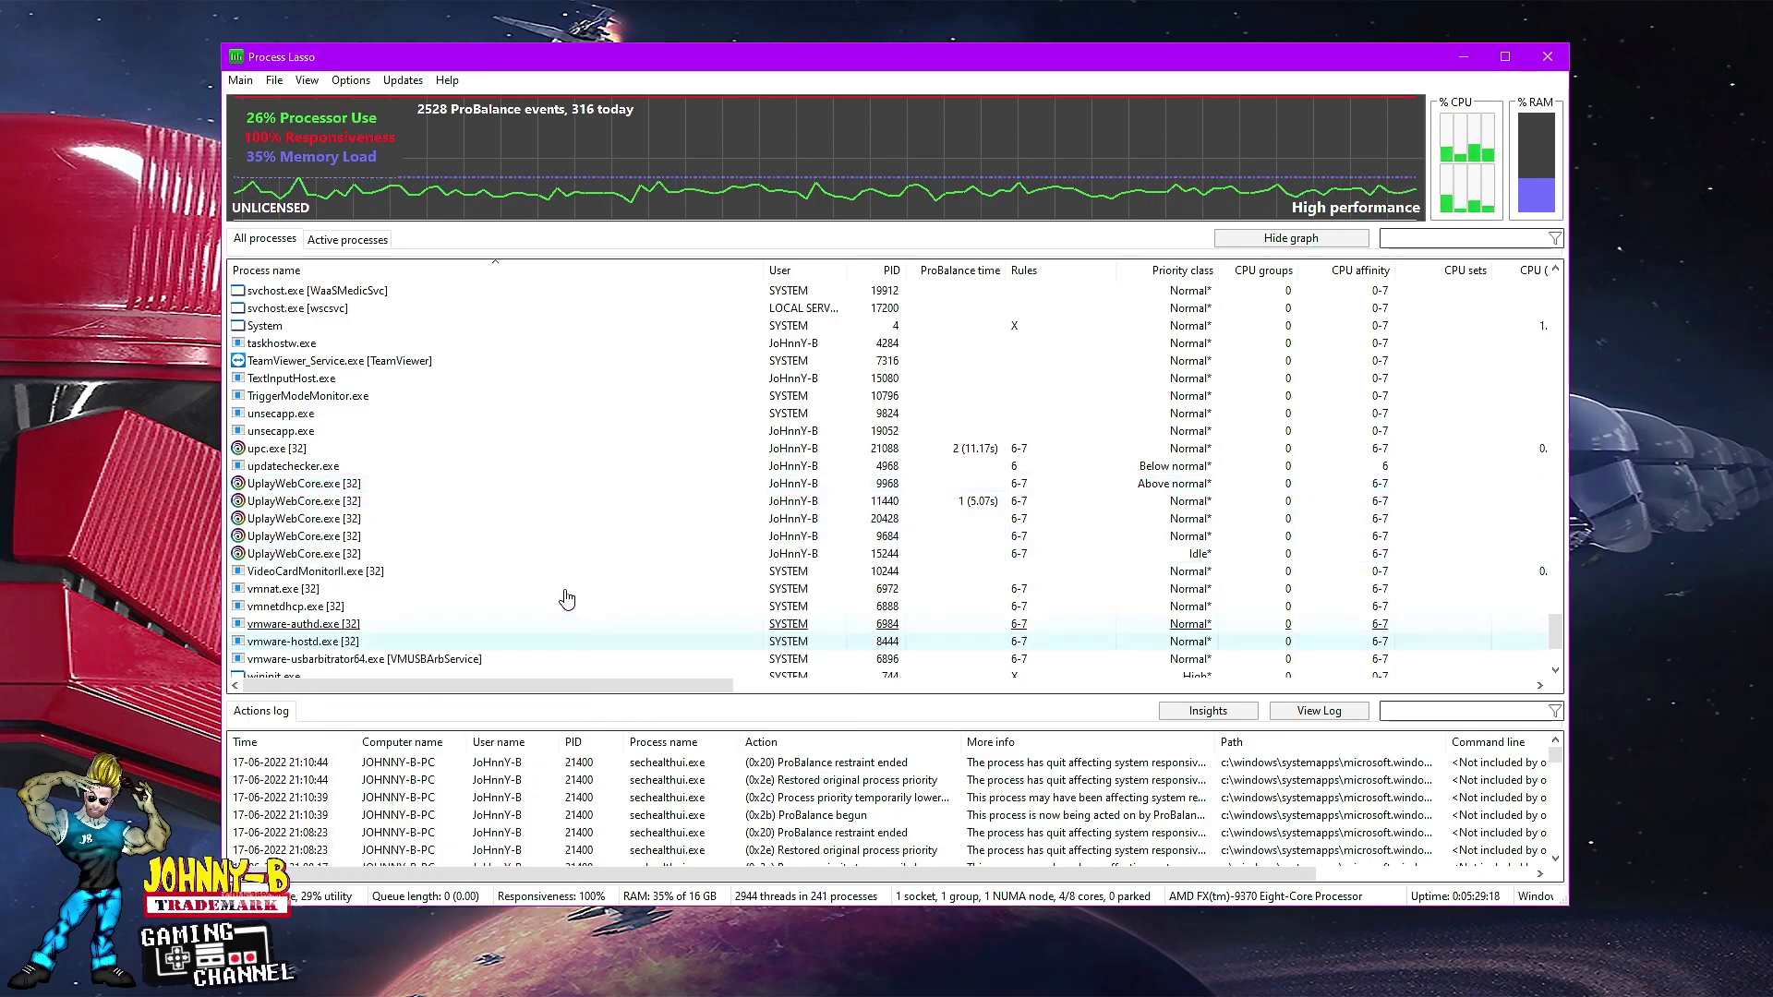
- Find EncoderServer64.exe in the process list and review its permanent CPU affinity without changing it
{"action": "scroll", "coordinate": [510, 545], "scroll_direction": "down", "scroll_amount": 3}
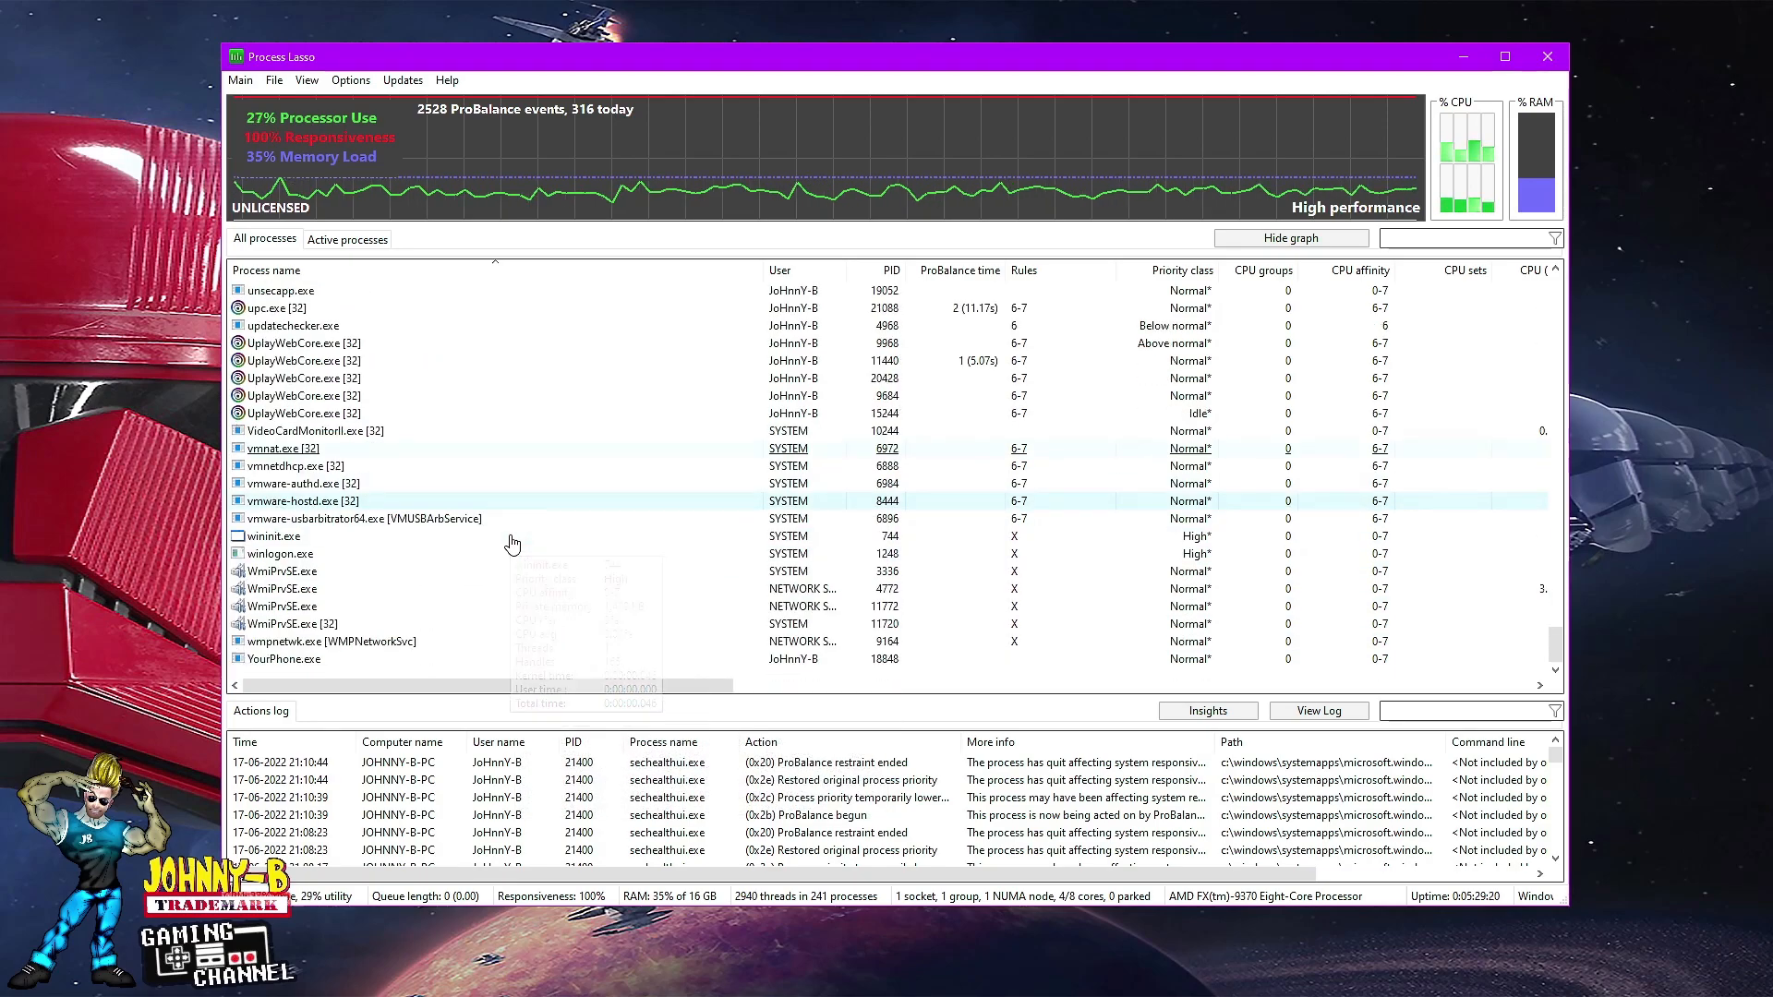
{"action": "scroll", "coordinate": [507, 546], "scroll_direction": "up", "scroll_amount": 10}
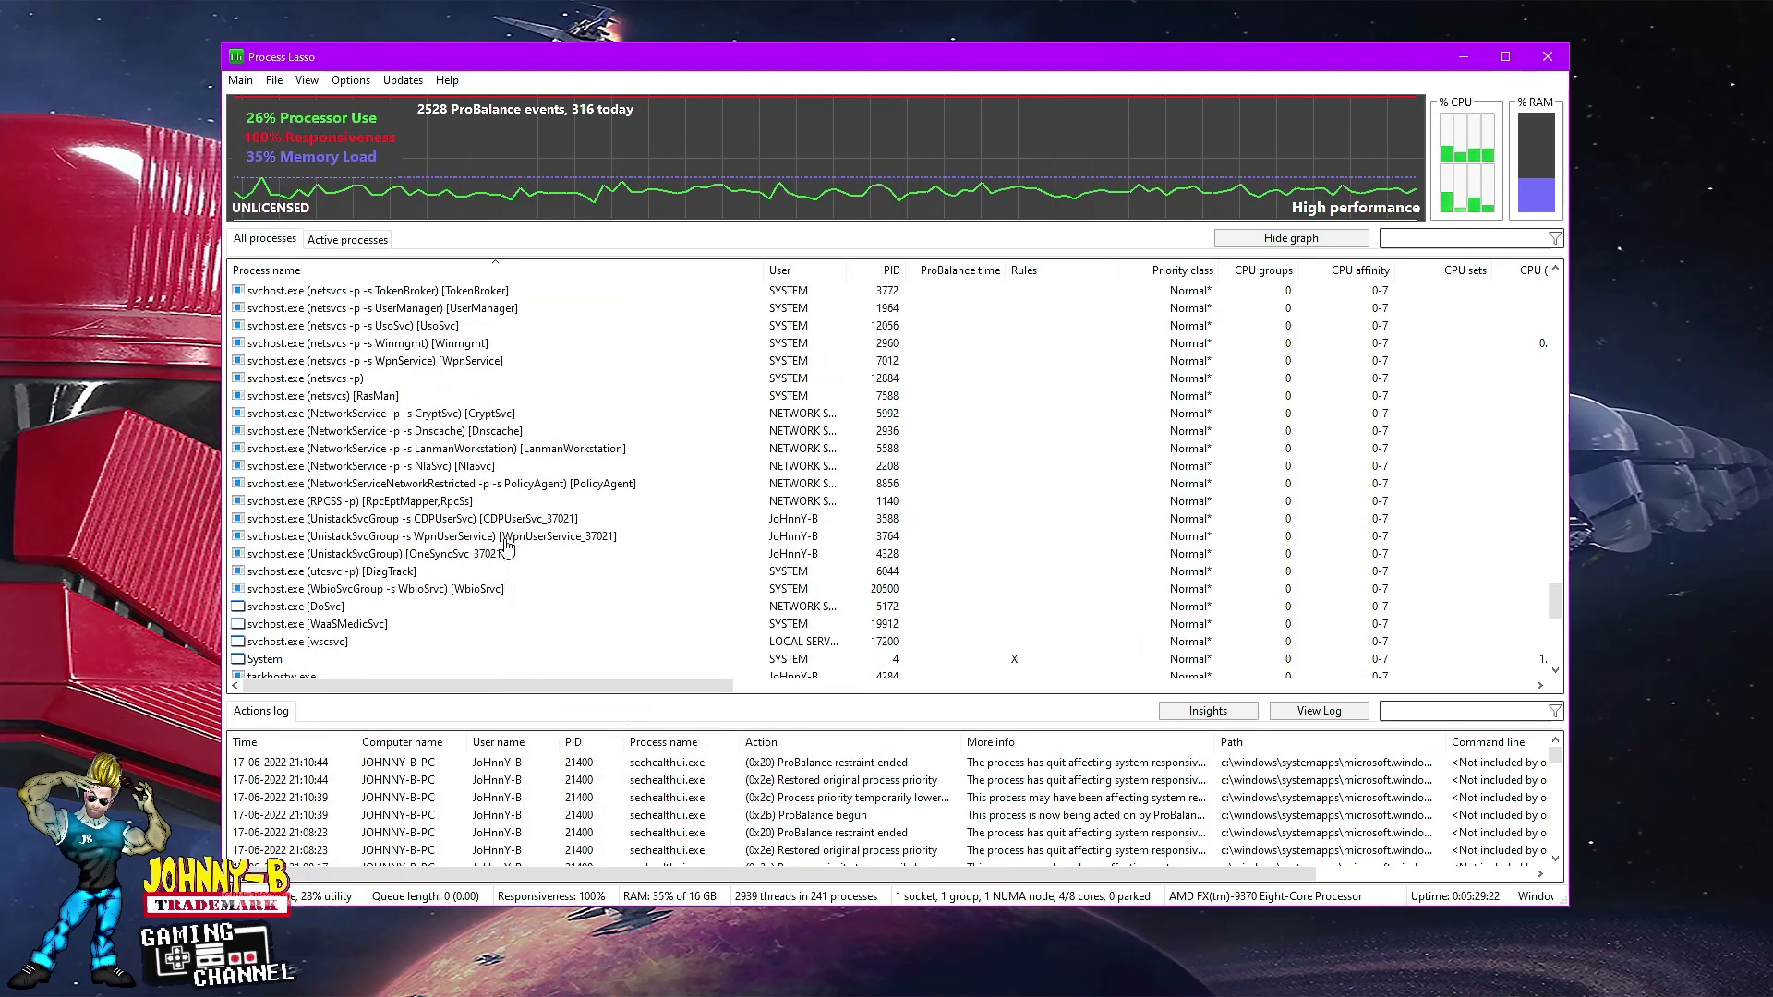
{"action": "scroll", "coordinate": [507, 547], "scroll_direction": "up", "scroll_amount": 3}
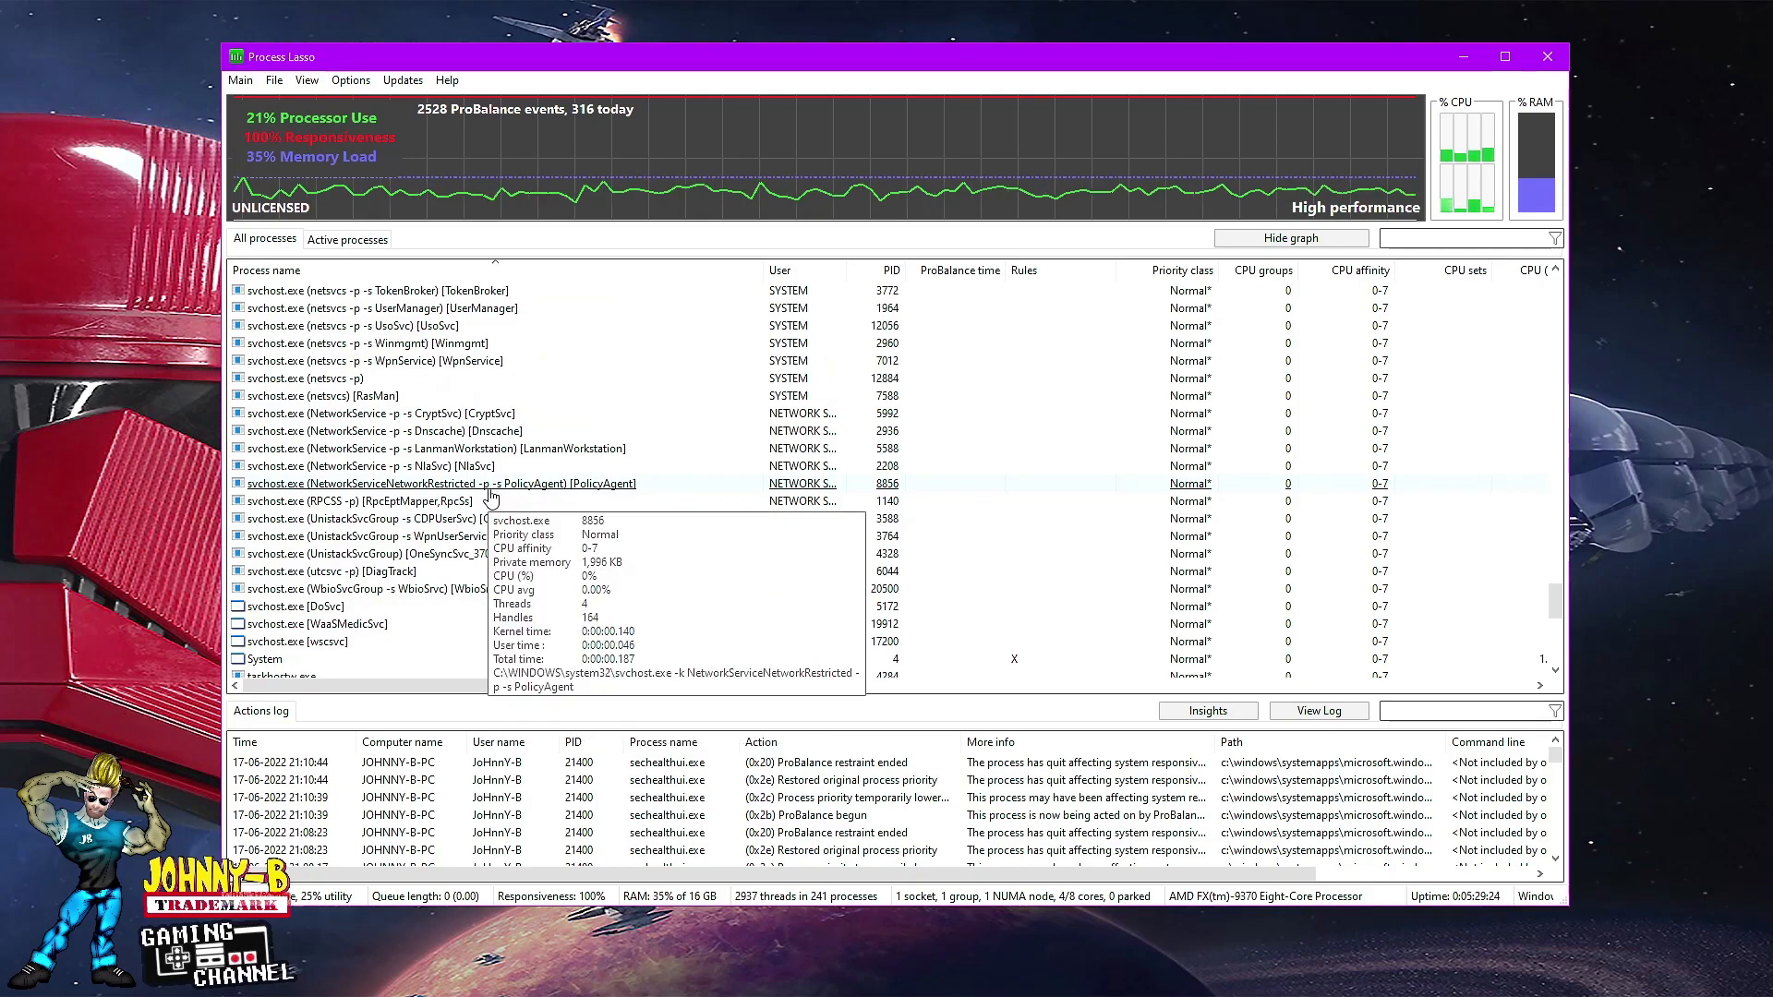
{"action": "scroll", "coordinate": [496, 491], "scroll_direction": "up", "scroll_amount": 10}
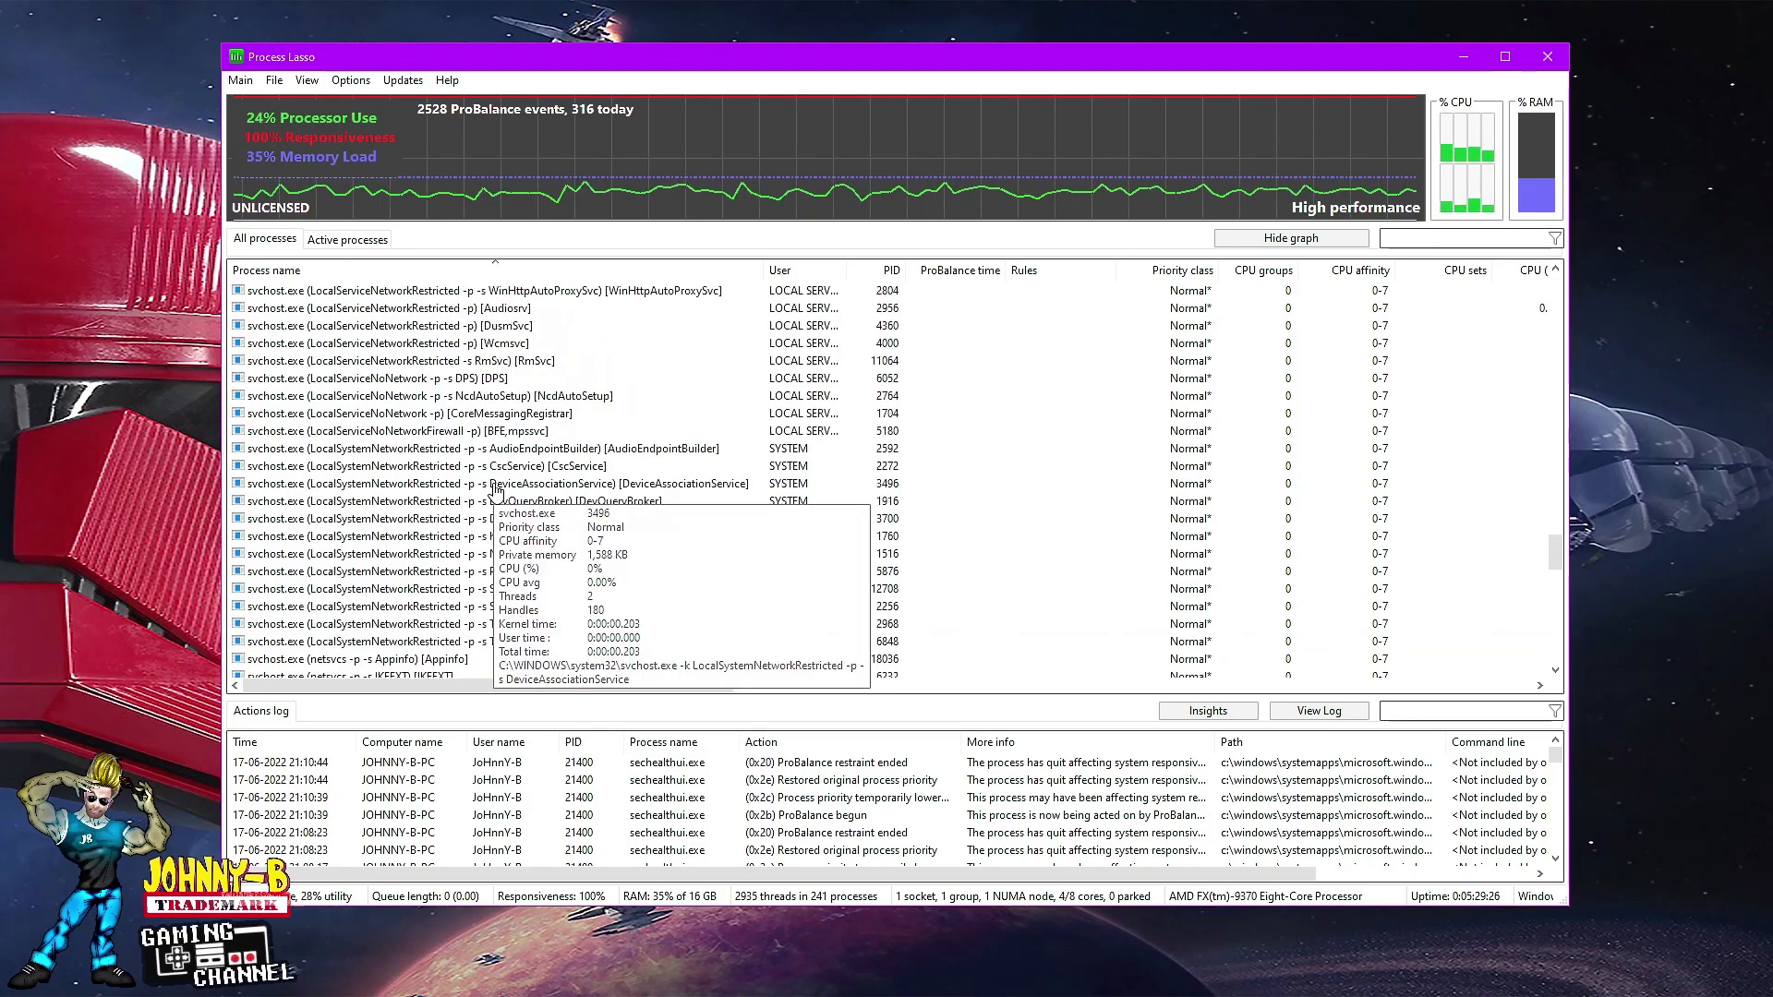
{"action": "scroll", "coordinate": [496, 490], "scroll_direction": "up", "scroll_amount": 15}
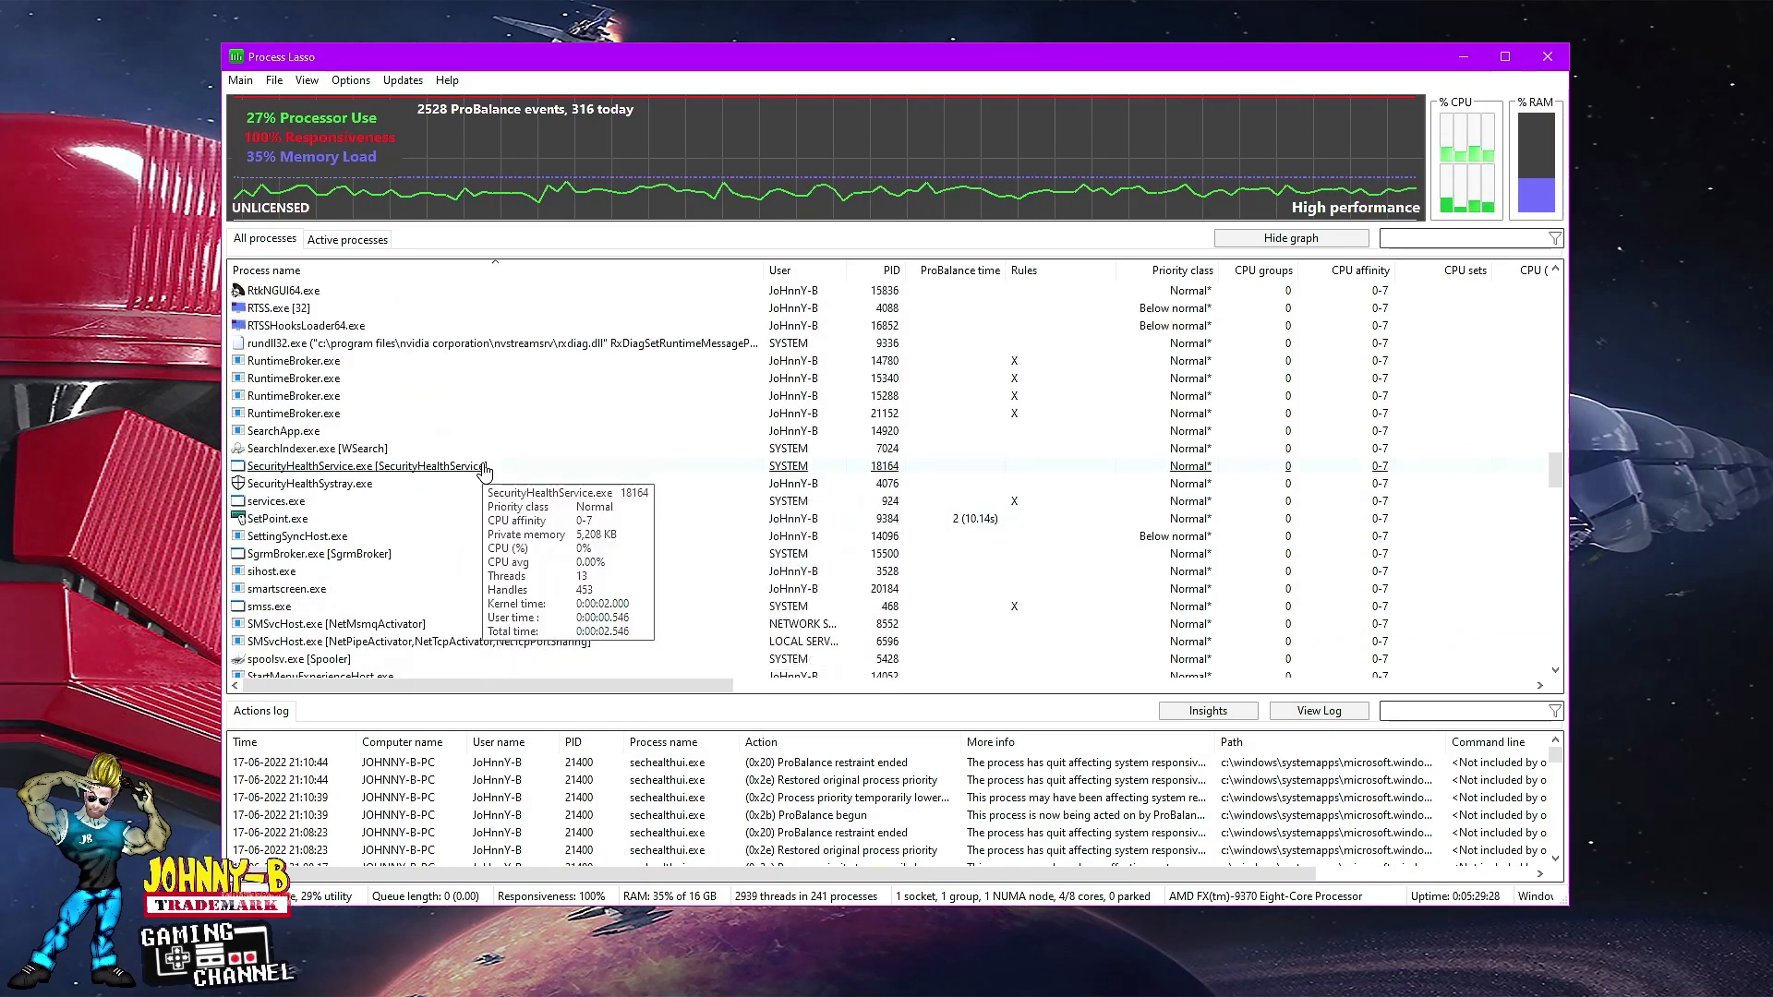
{"action": "scroll", "coordinate": [481, 466], "scroll_direction": "up", "scroll_amount": 13}
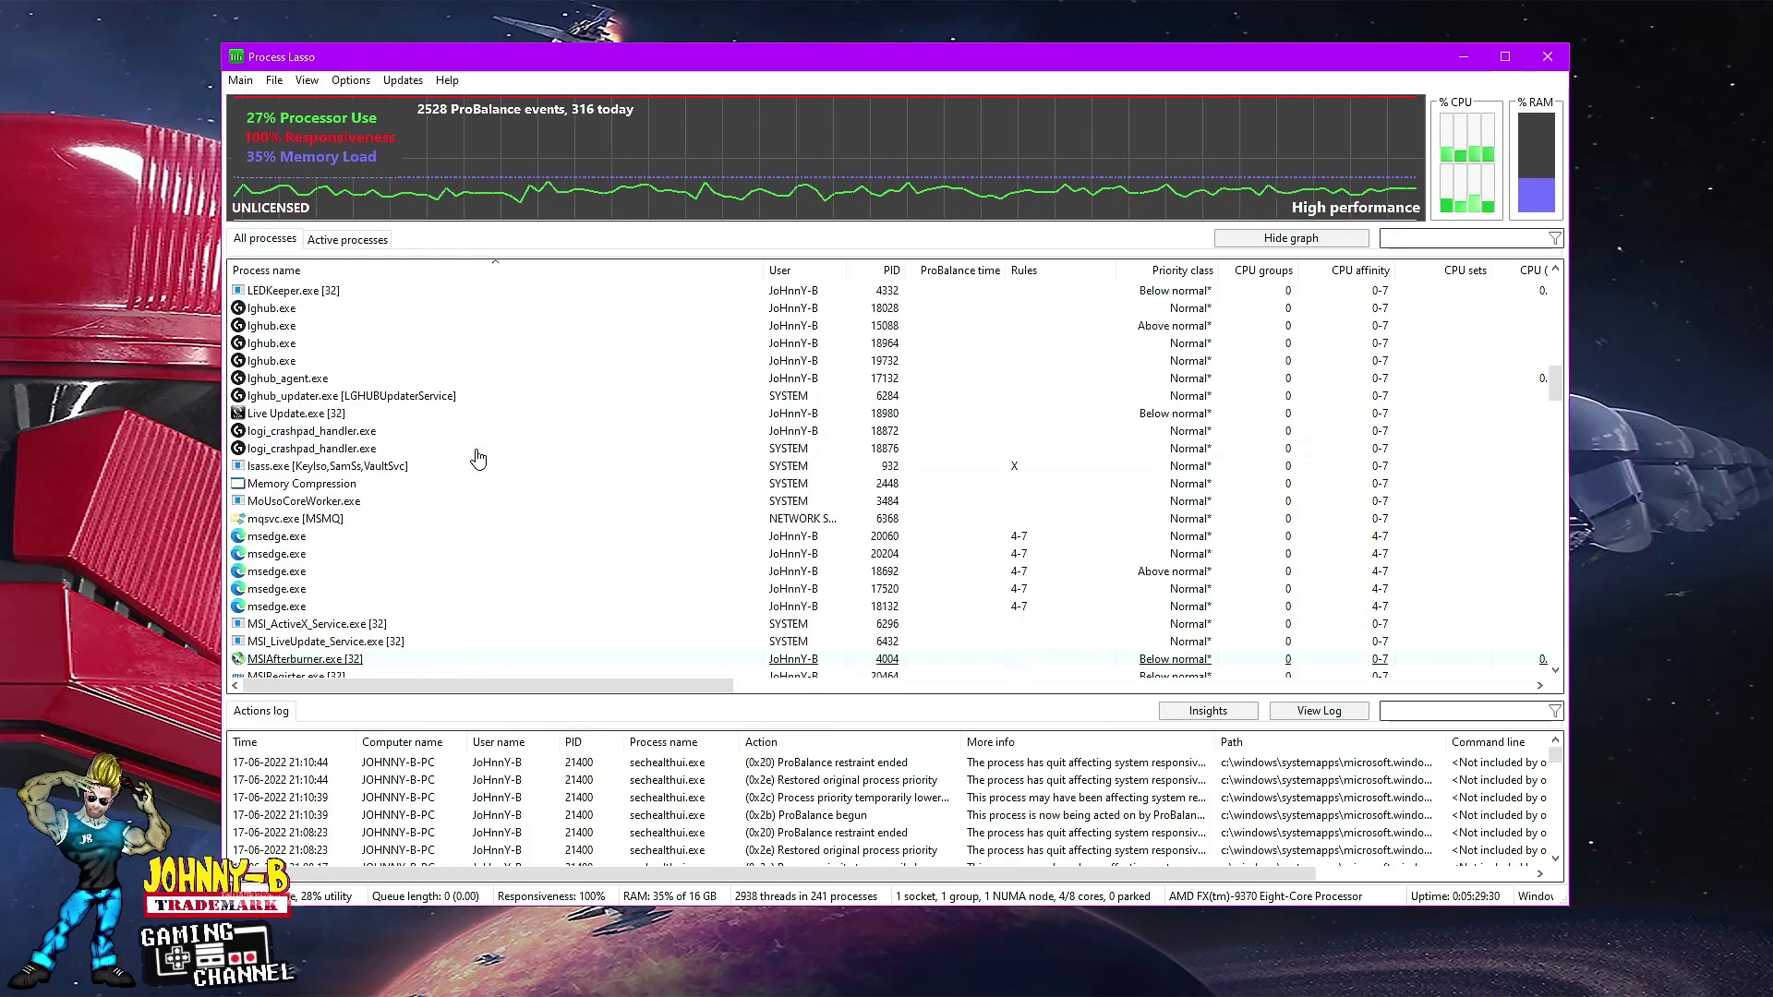
{"action": "scroll", "coordinate": [479, 459], "scroll_direction": "up", "scroll_amount": 7}
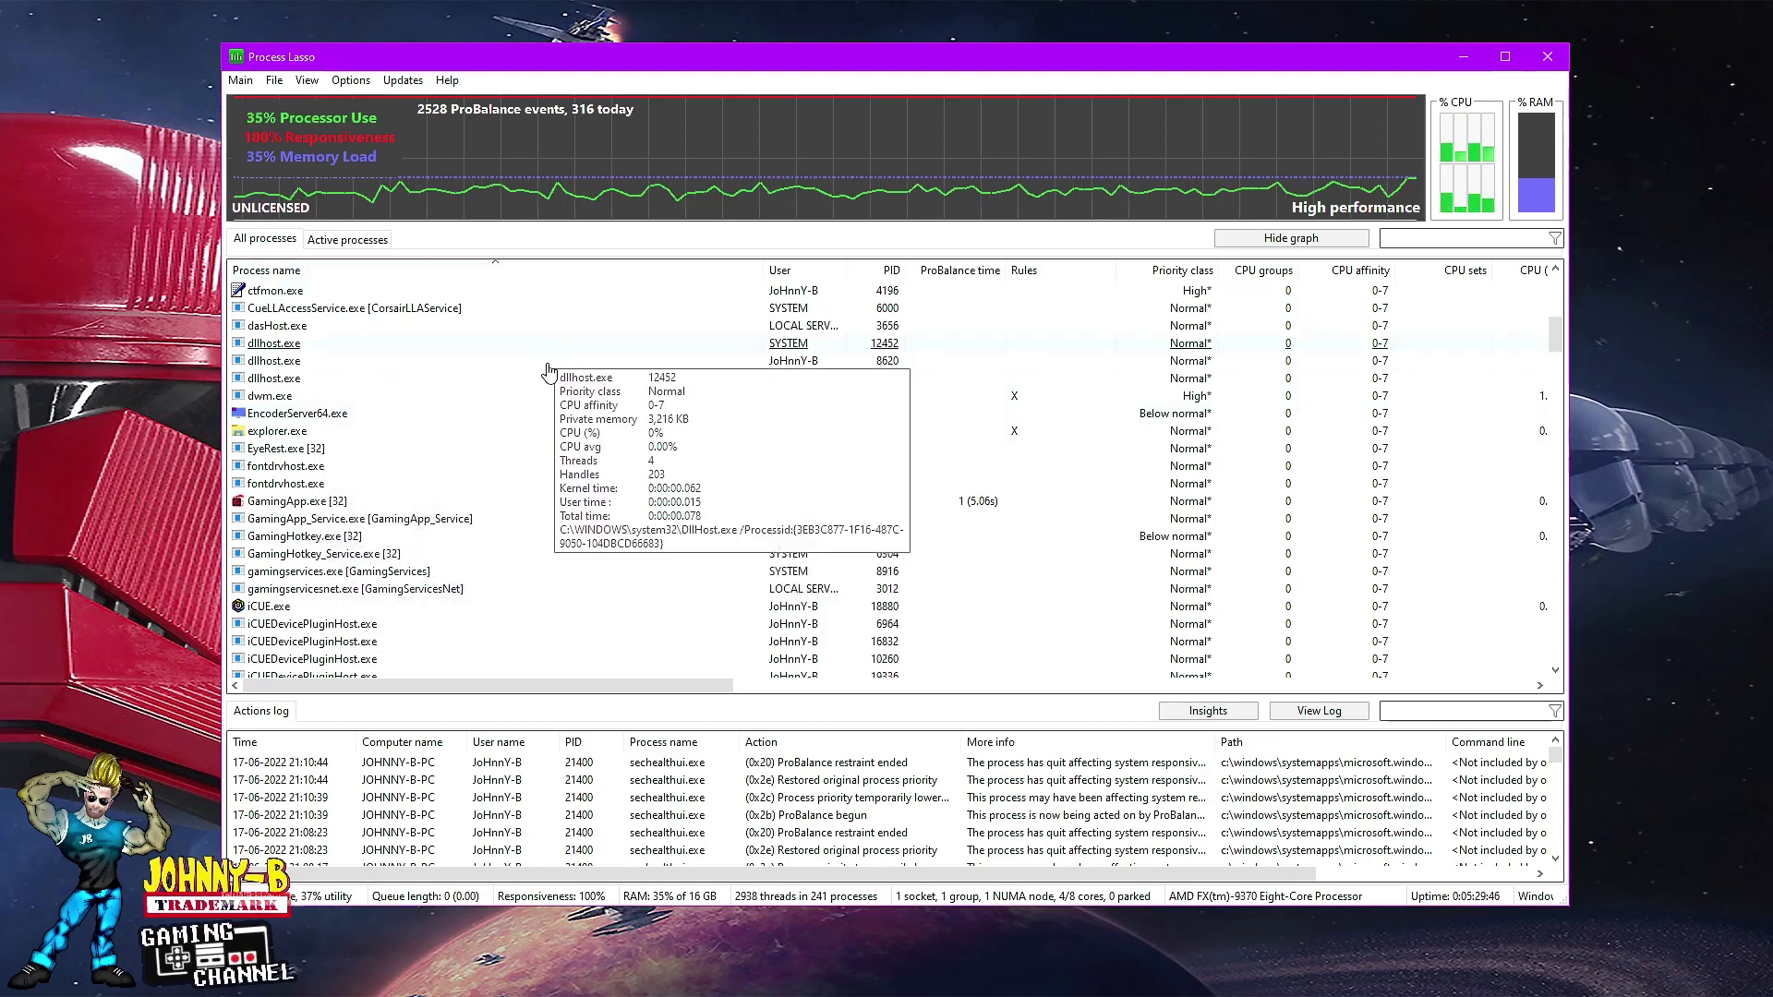
{"action": "right_click", "coordinate": [304, 416]}
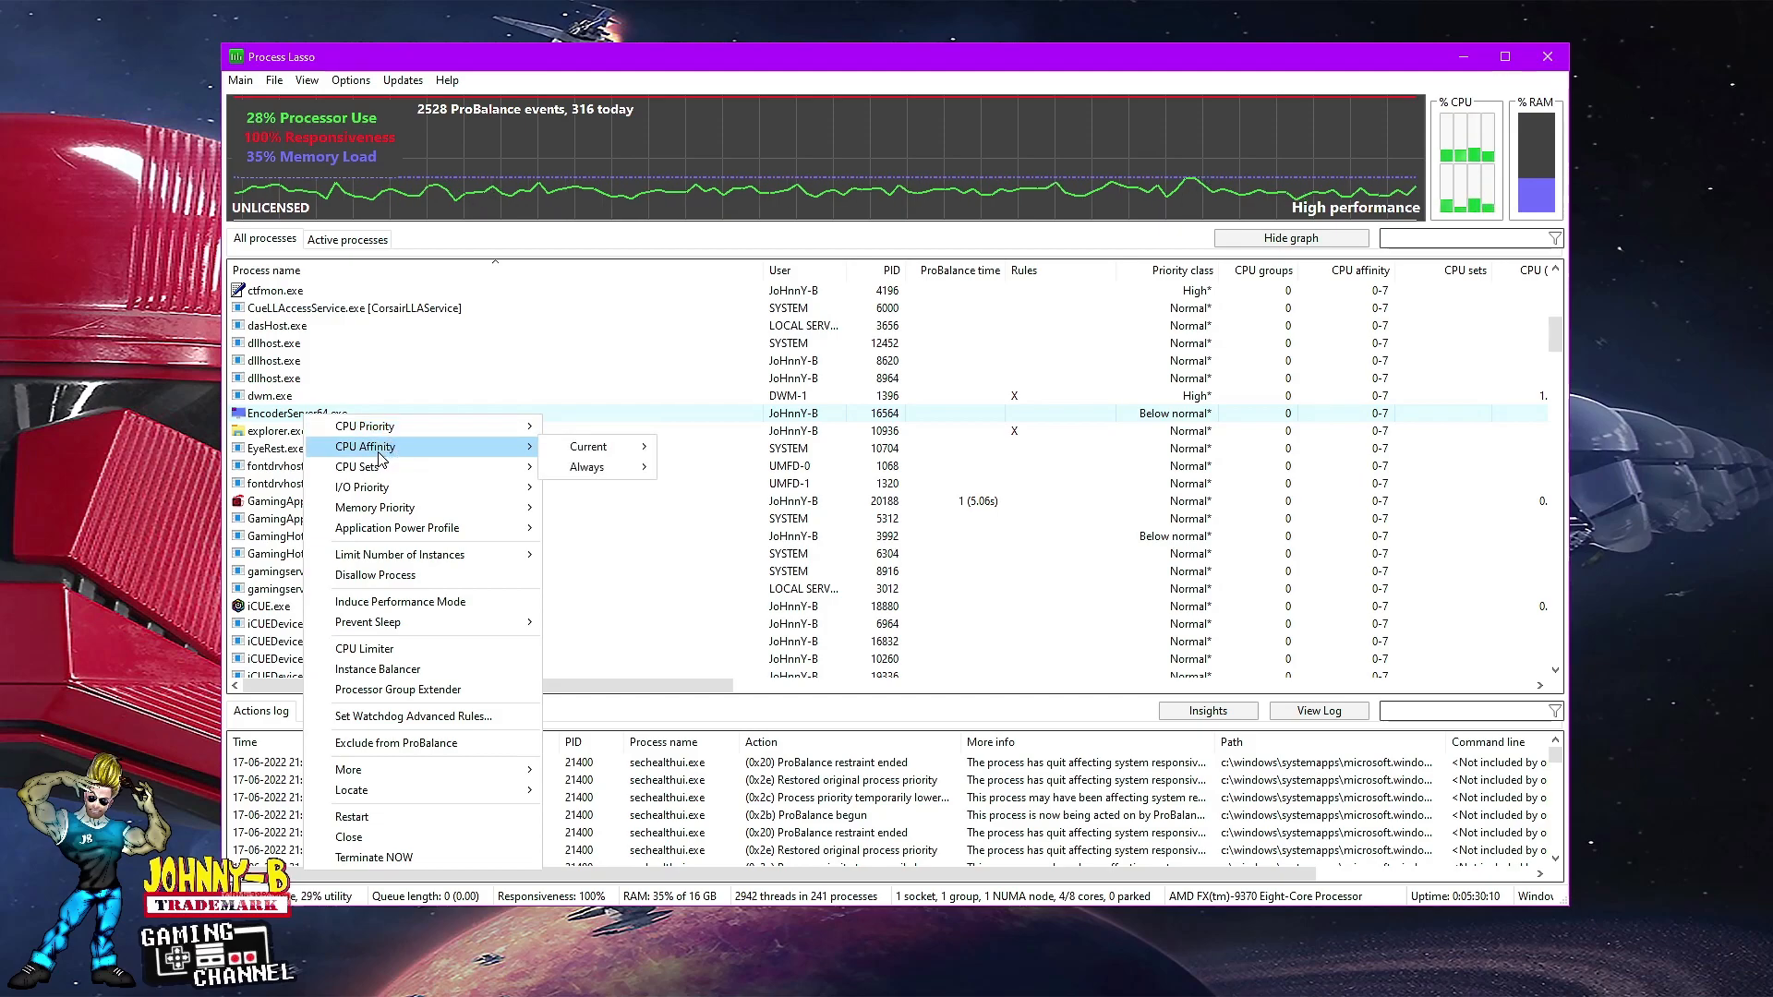
{"action": "mouse_move", "coordinate": [591, 467]}
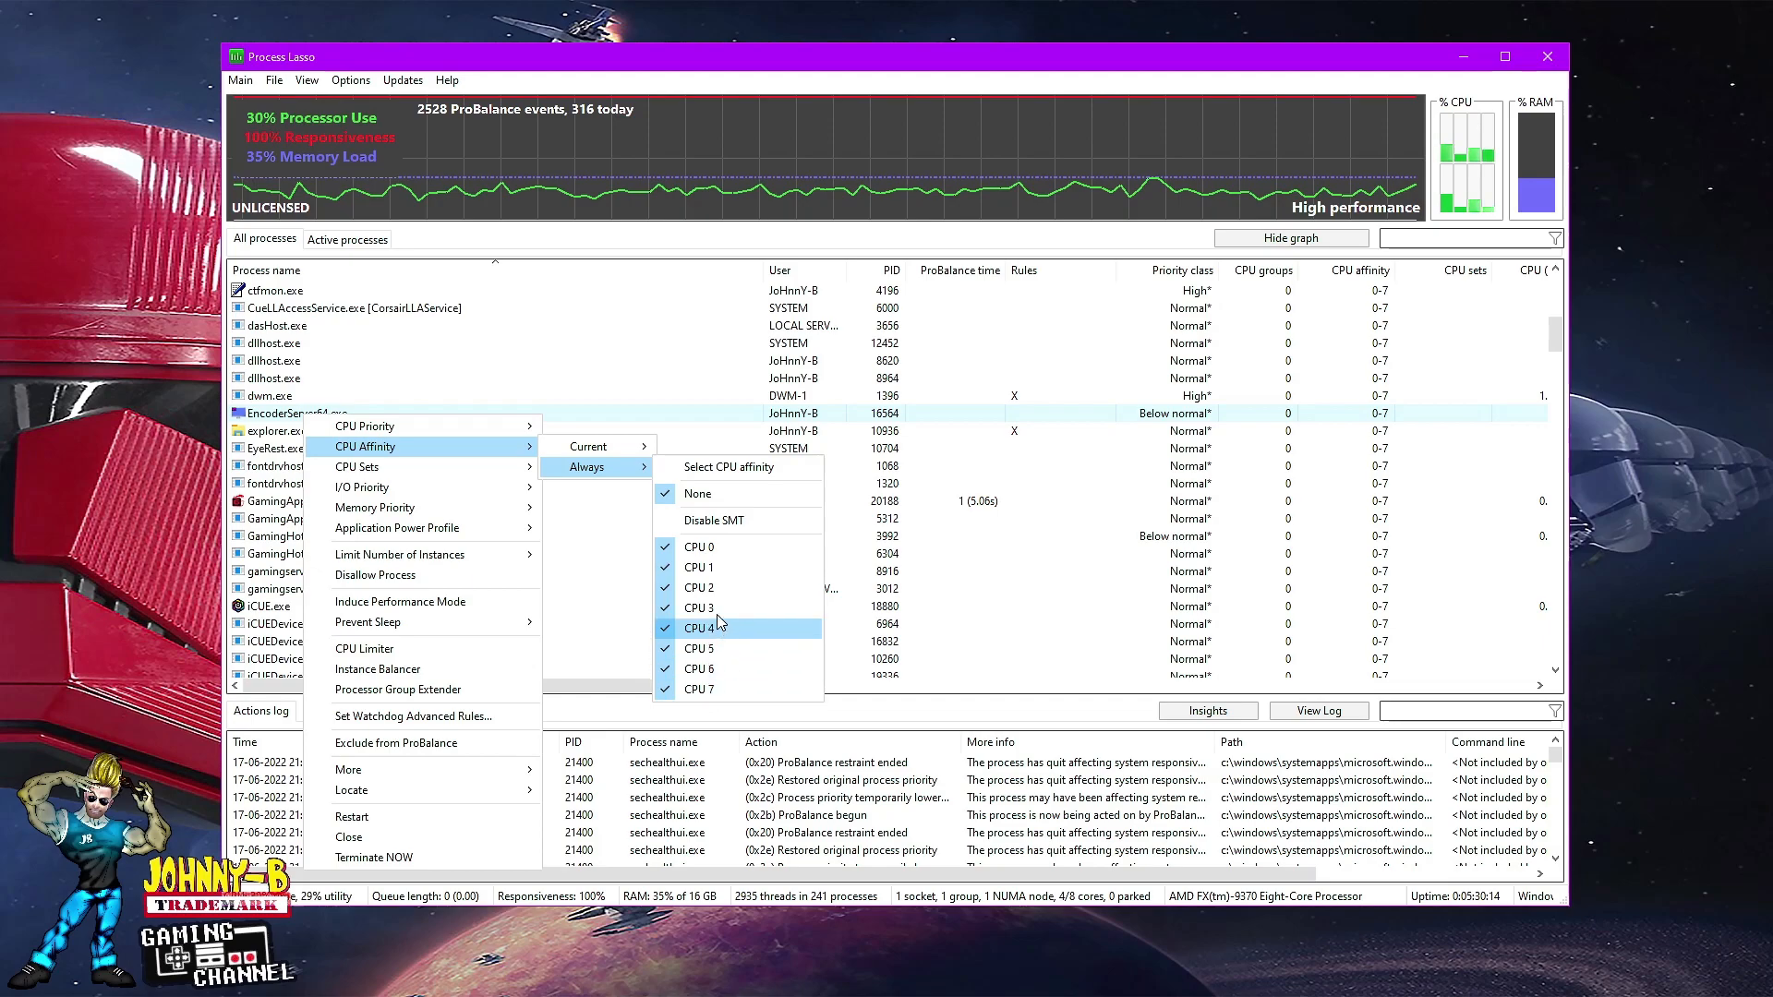
{"action": "left_click", "coordinate": [295, 417]}
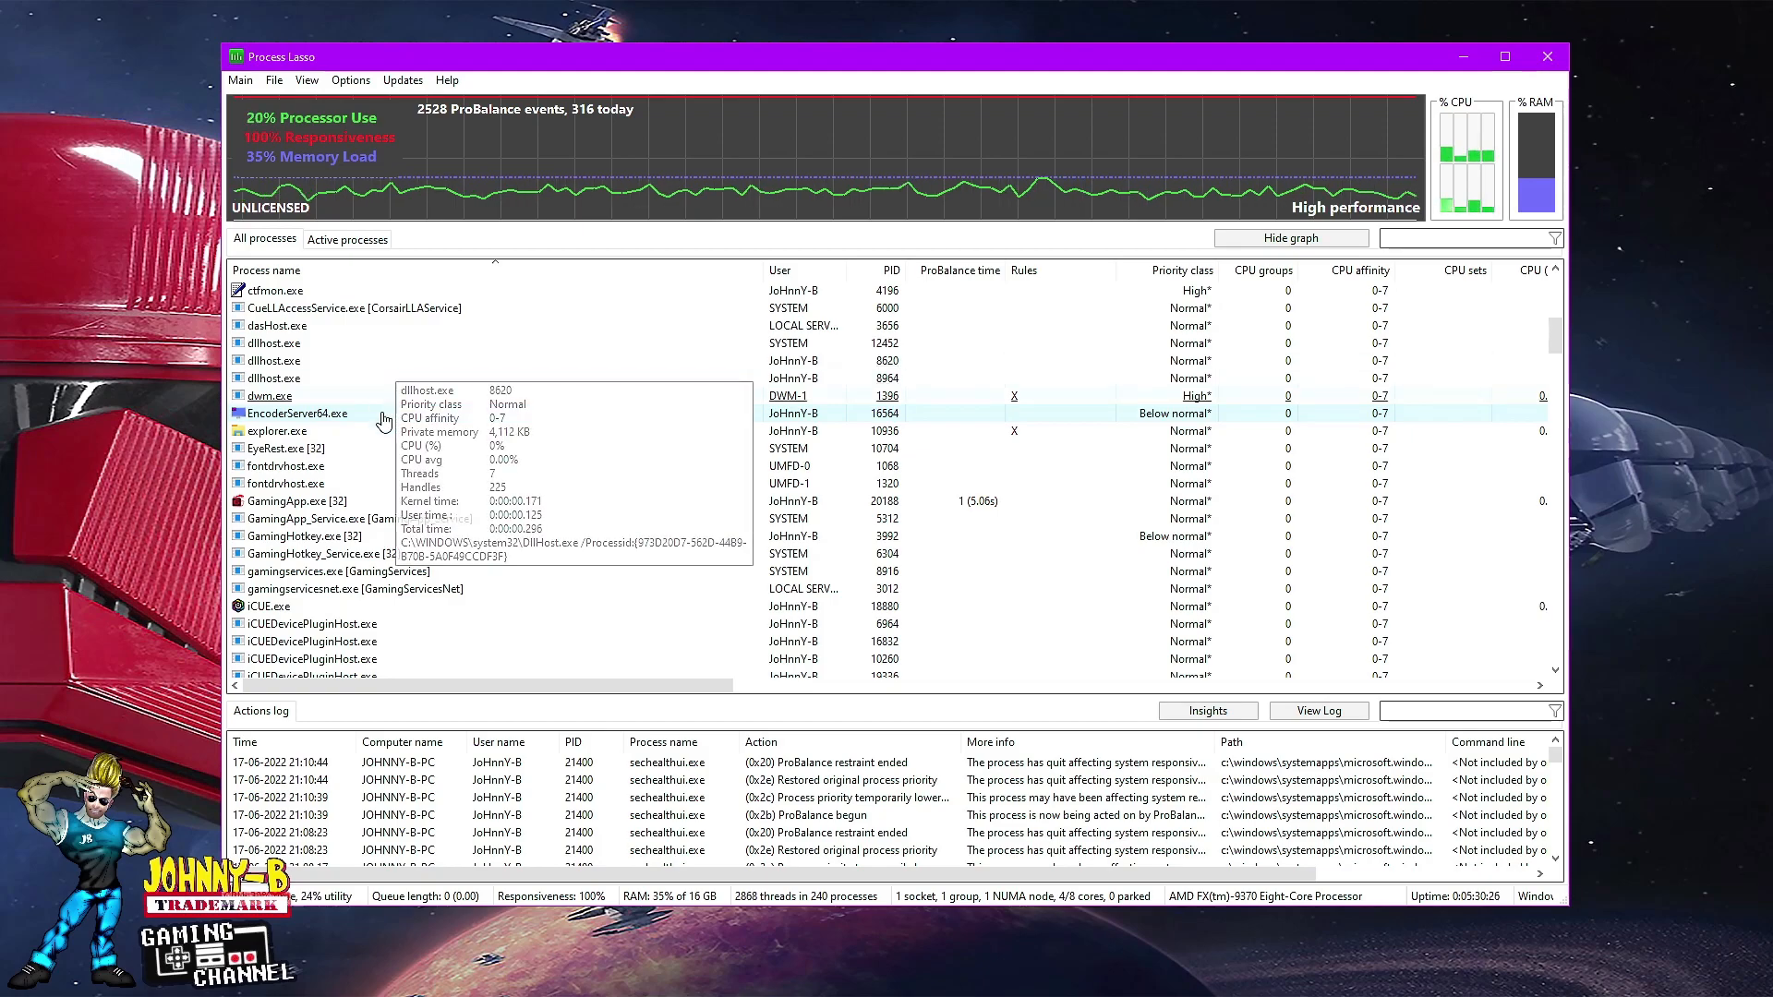
- Recheck which CPUs are permanently assigned to EncoderServer64.exe, leave them as they are, and close Process Lasso
{"action": "right_click", "coordinate": [314, 416]}
{"action": "mouse_move", "coordinate": [481, 442]}
{"action": "mouse_move", "coordinate": [594, 463]}
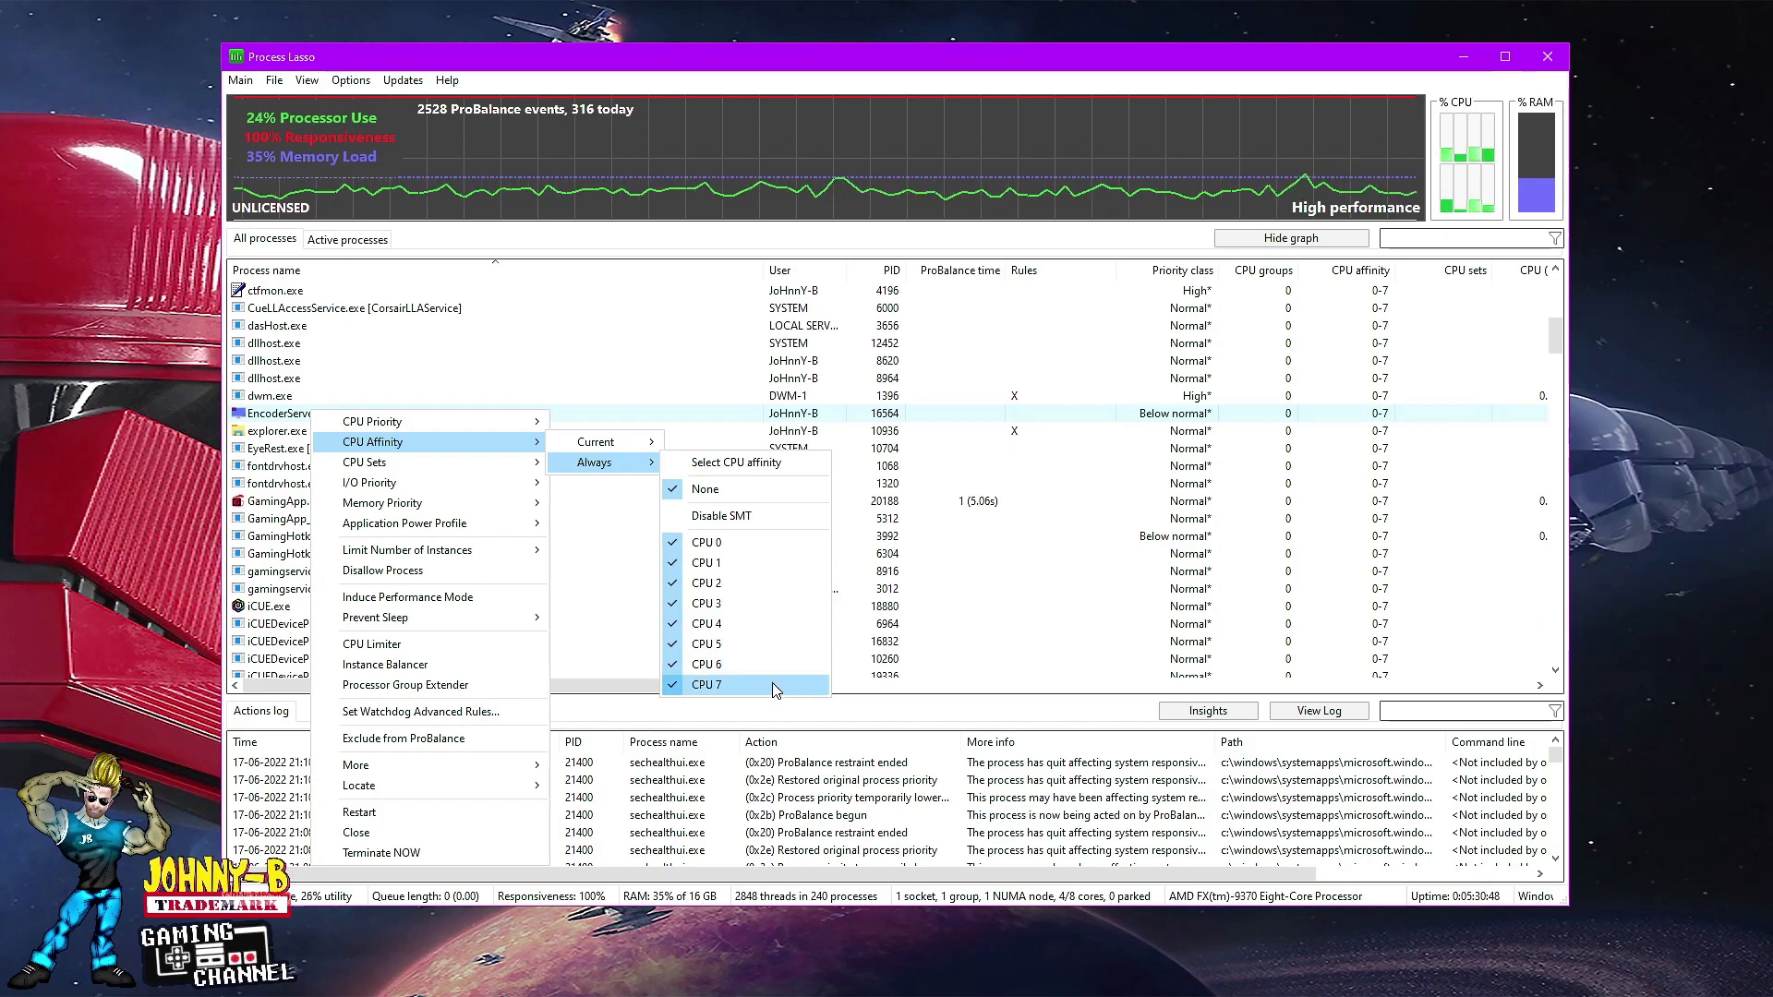
{"action": "left_click", "coordinate": [293, 415]}
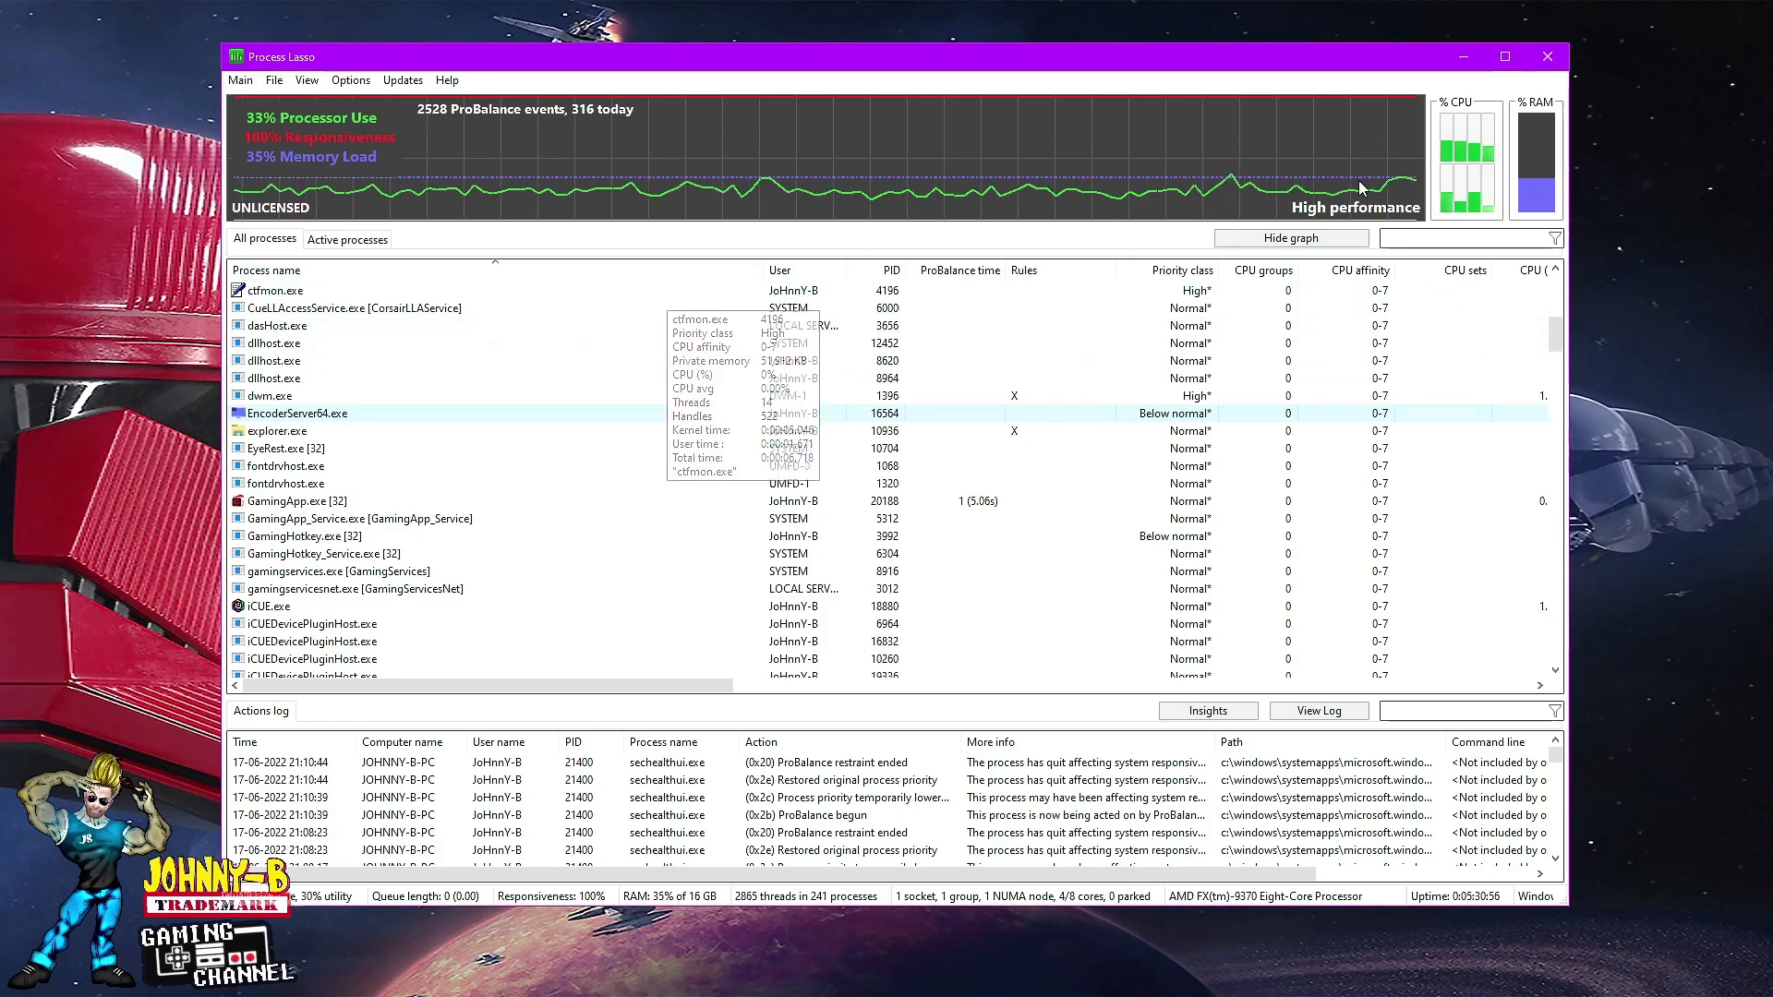
{"action": "left_click", "coordinate": [1549, 62]}
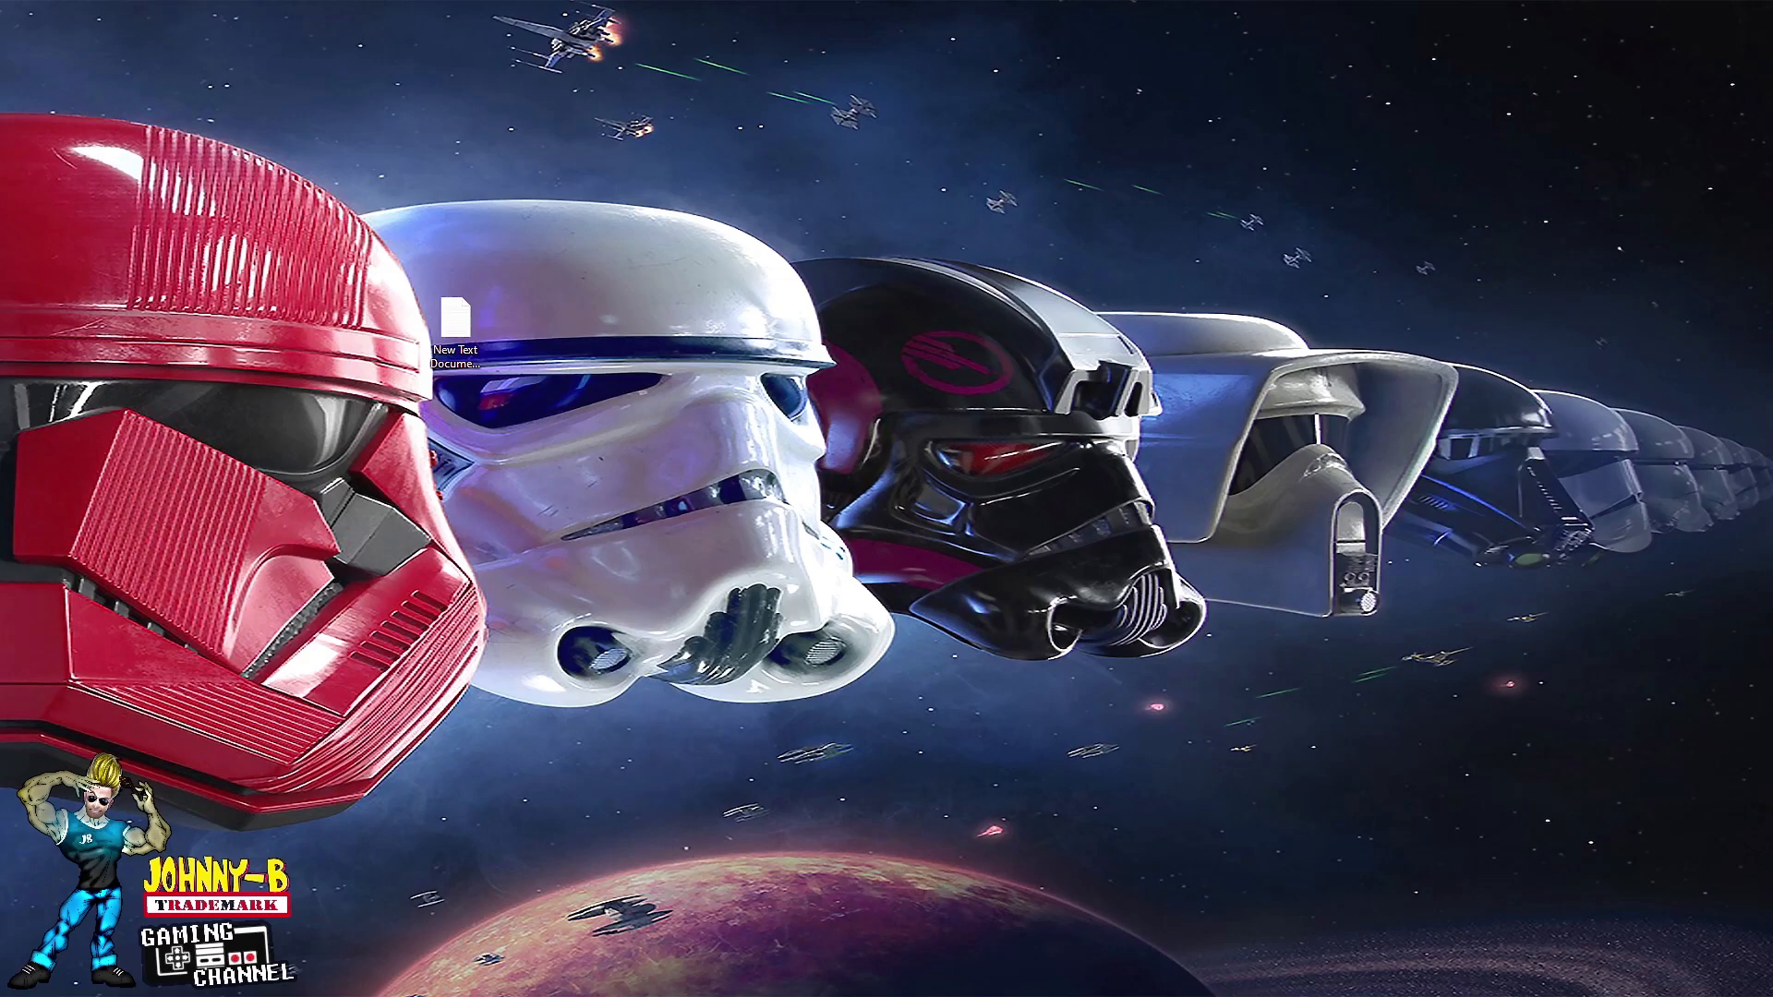
- Run msconfig to open System Configuration and review the advanced boot option for number of processors, leaving it unchanged
{"action": "key", "text": "super+r"}
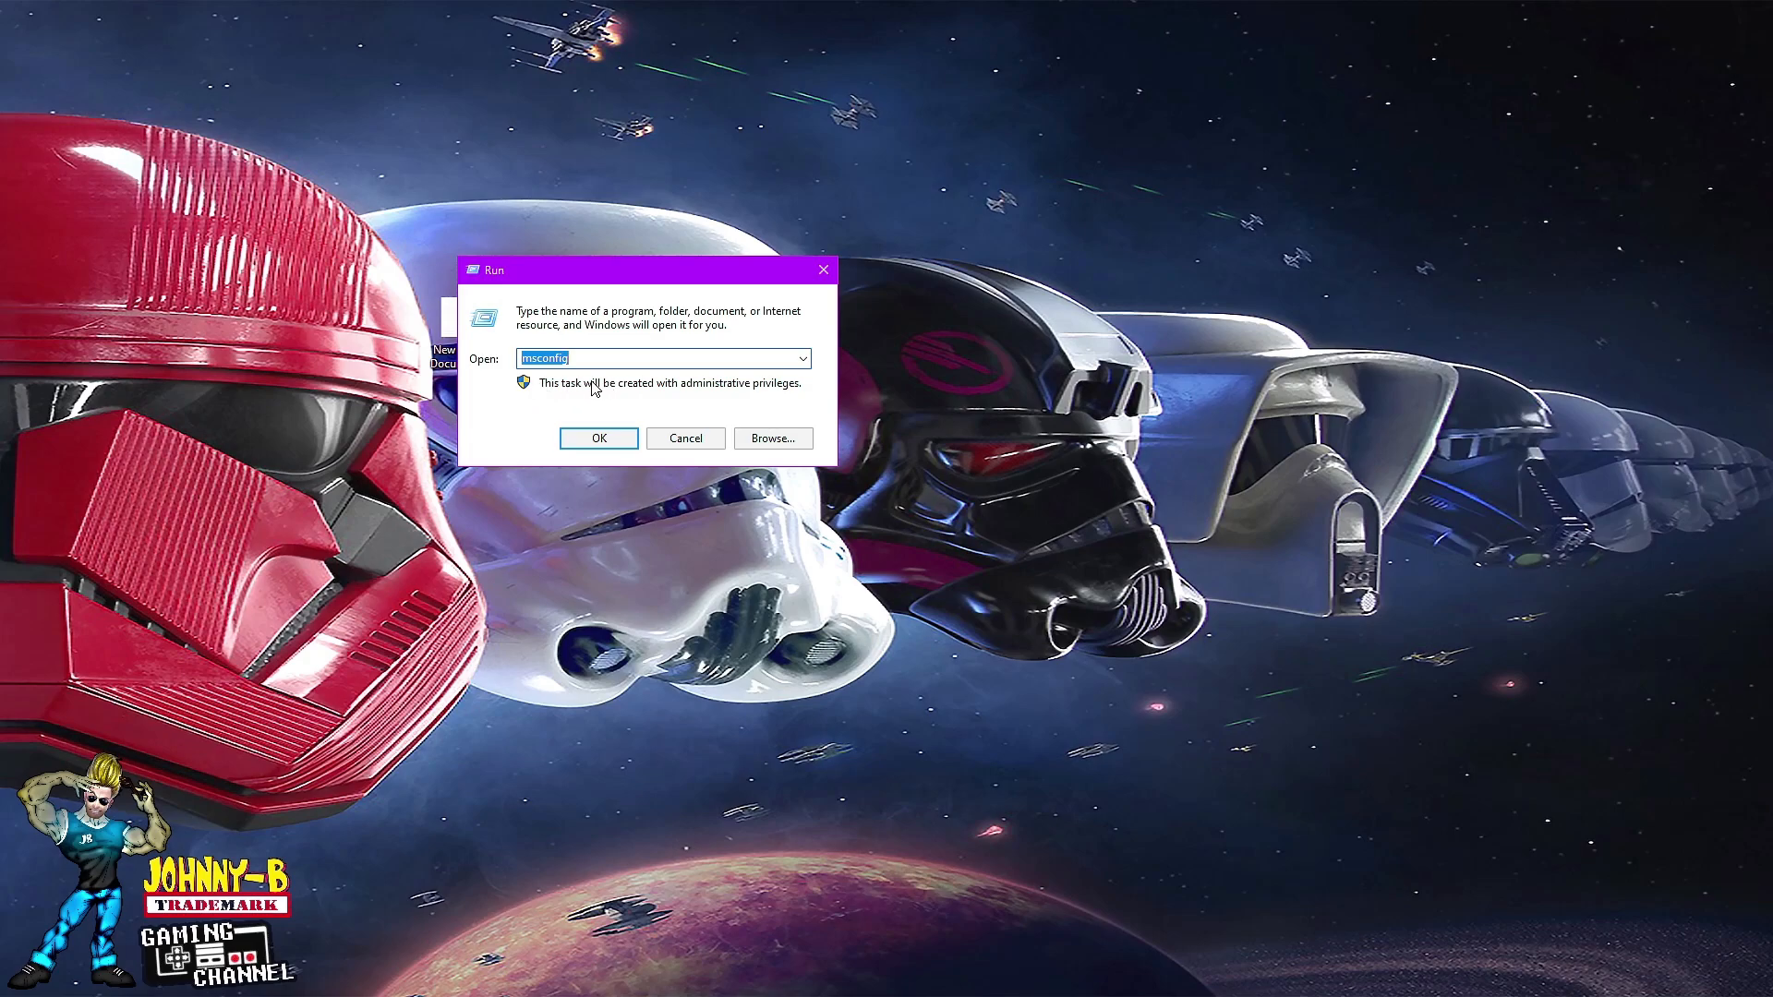
{"action": "key", "text": "Return"}
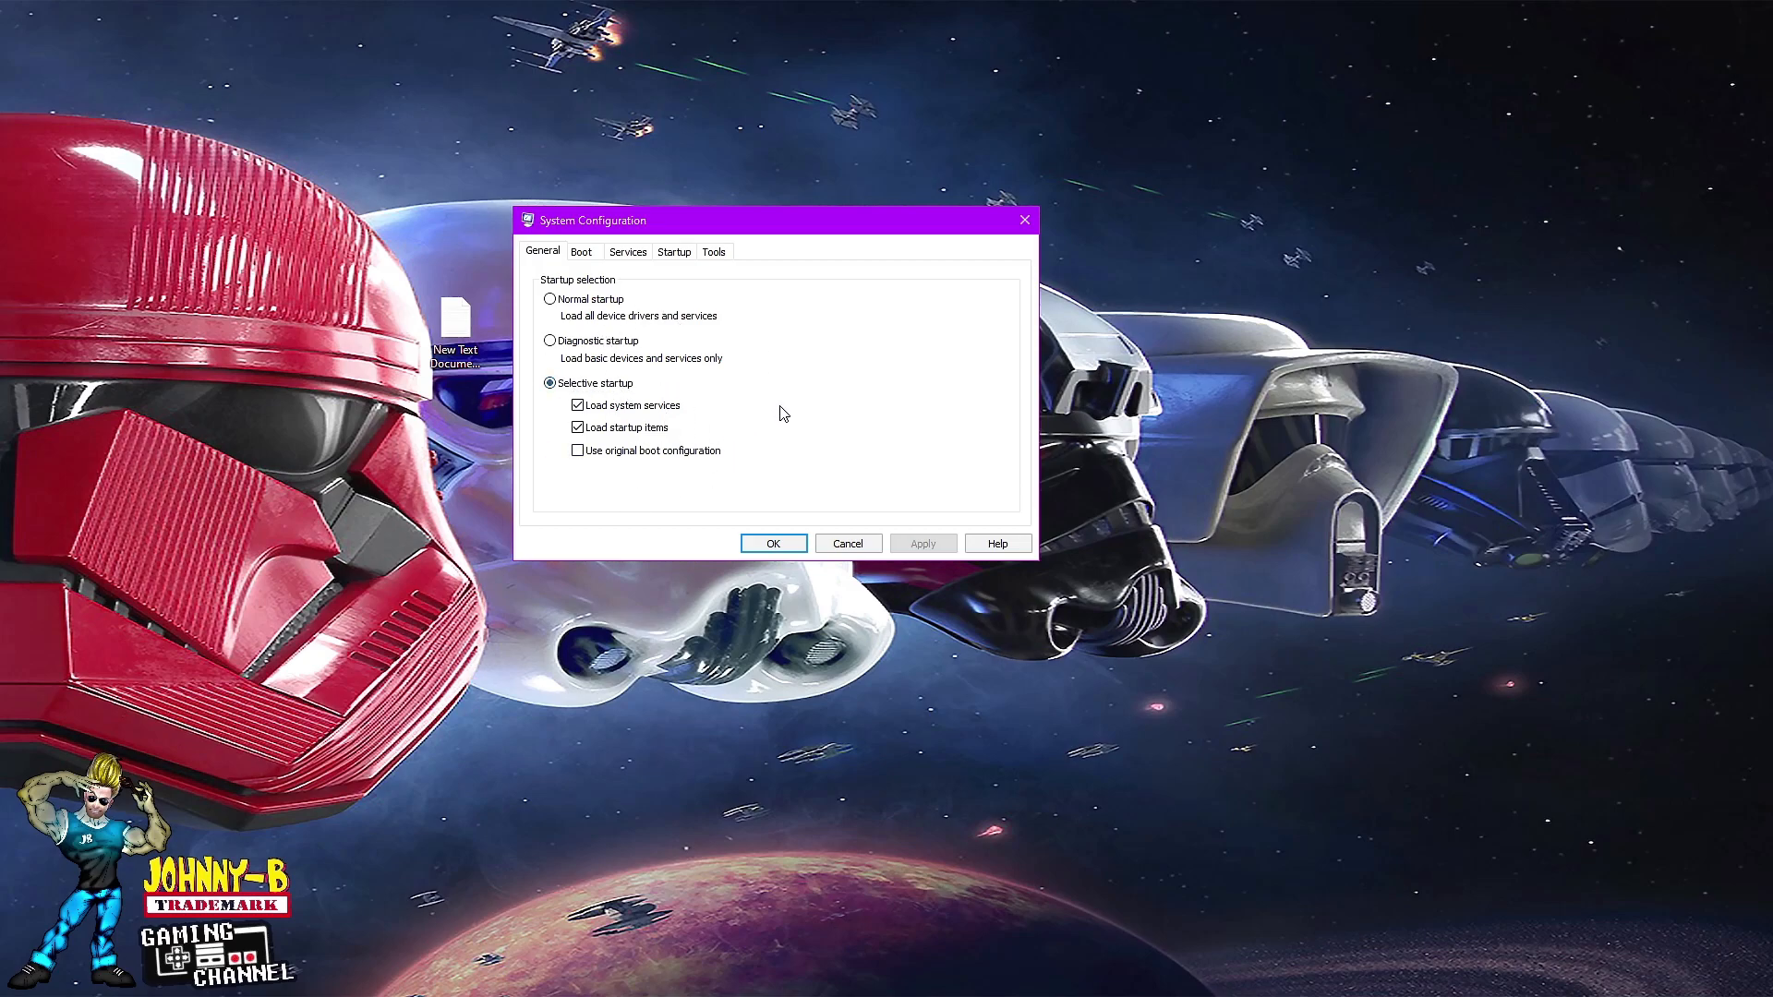
{"action": "left_click", "coordinate": [588, 253]}
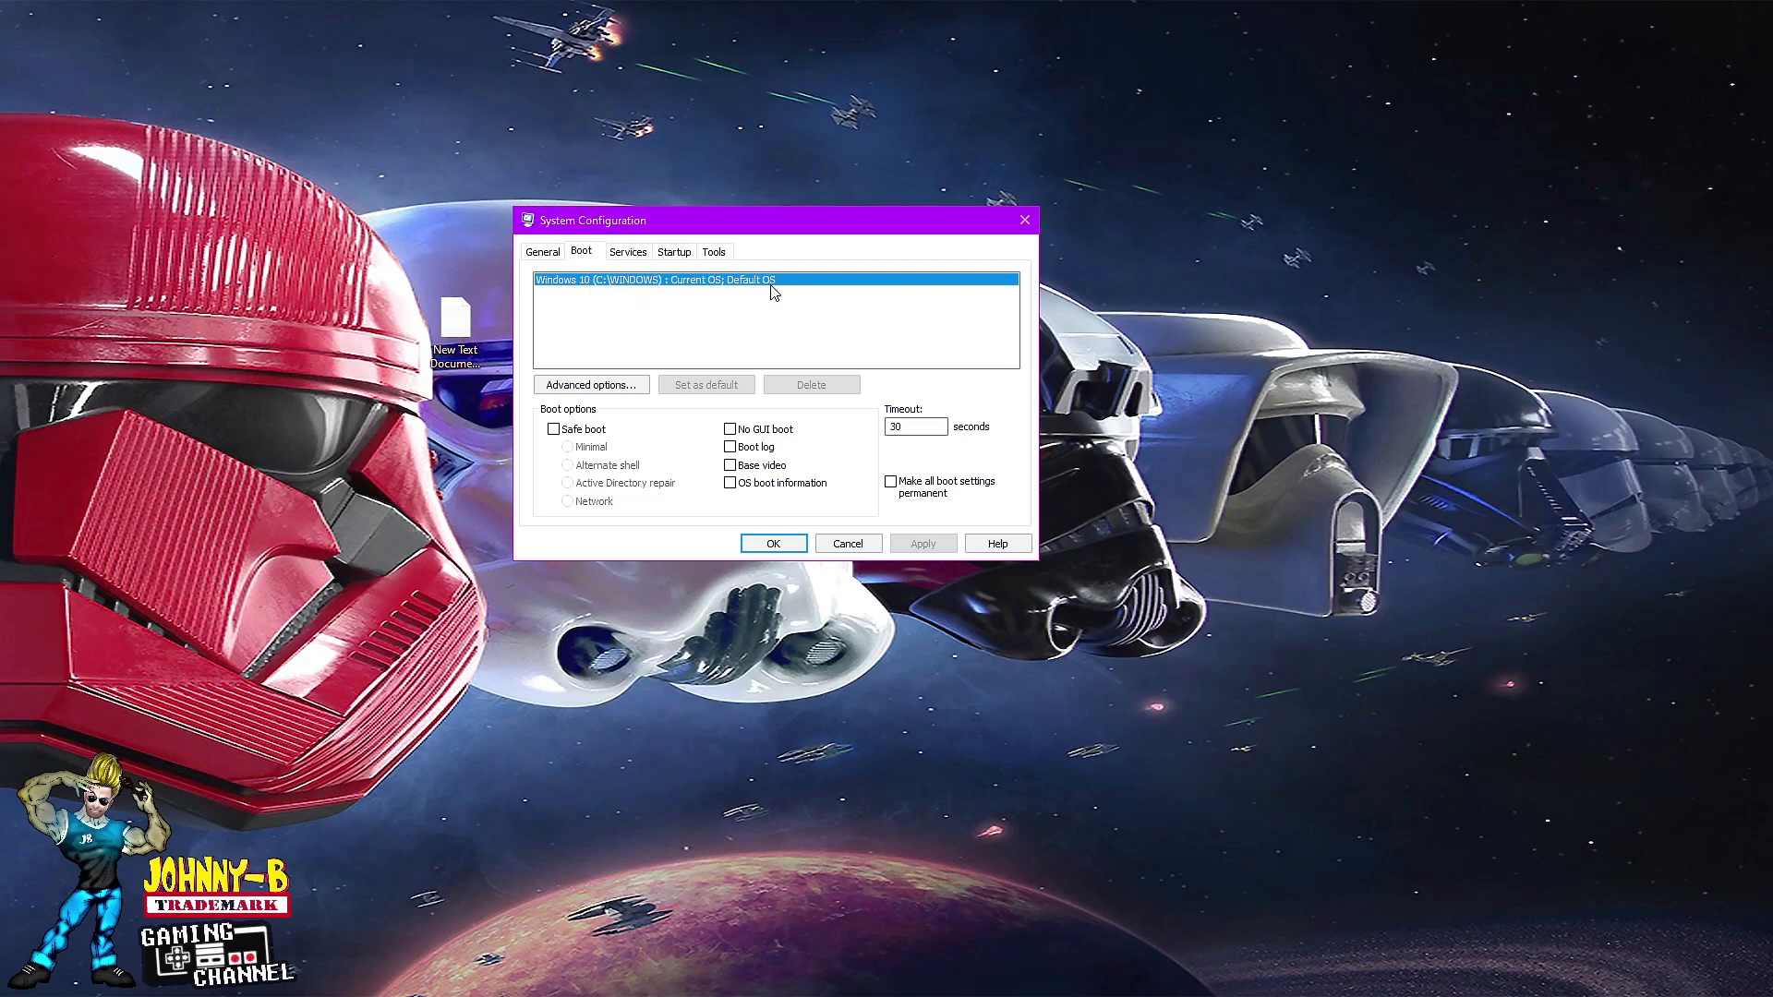
{"action": "left_click", "coordinate": [605, 388]}
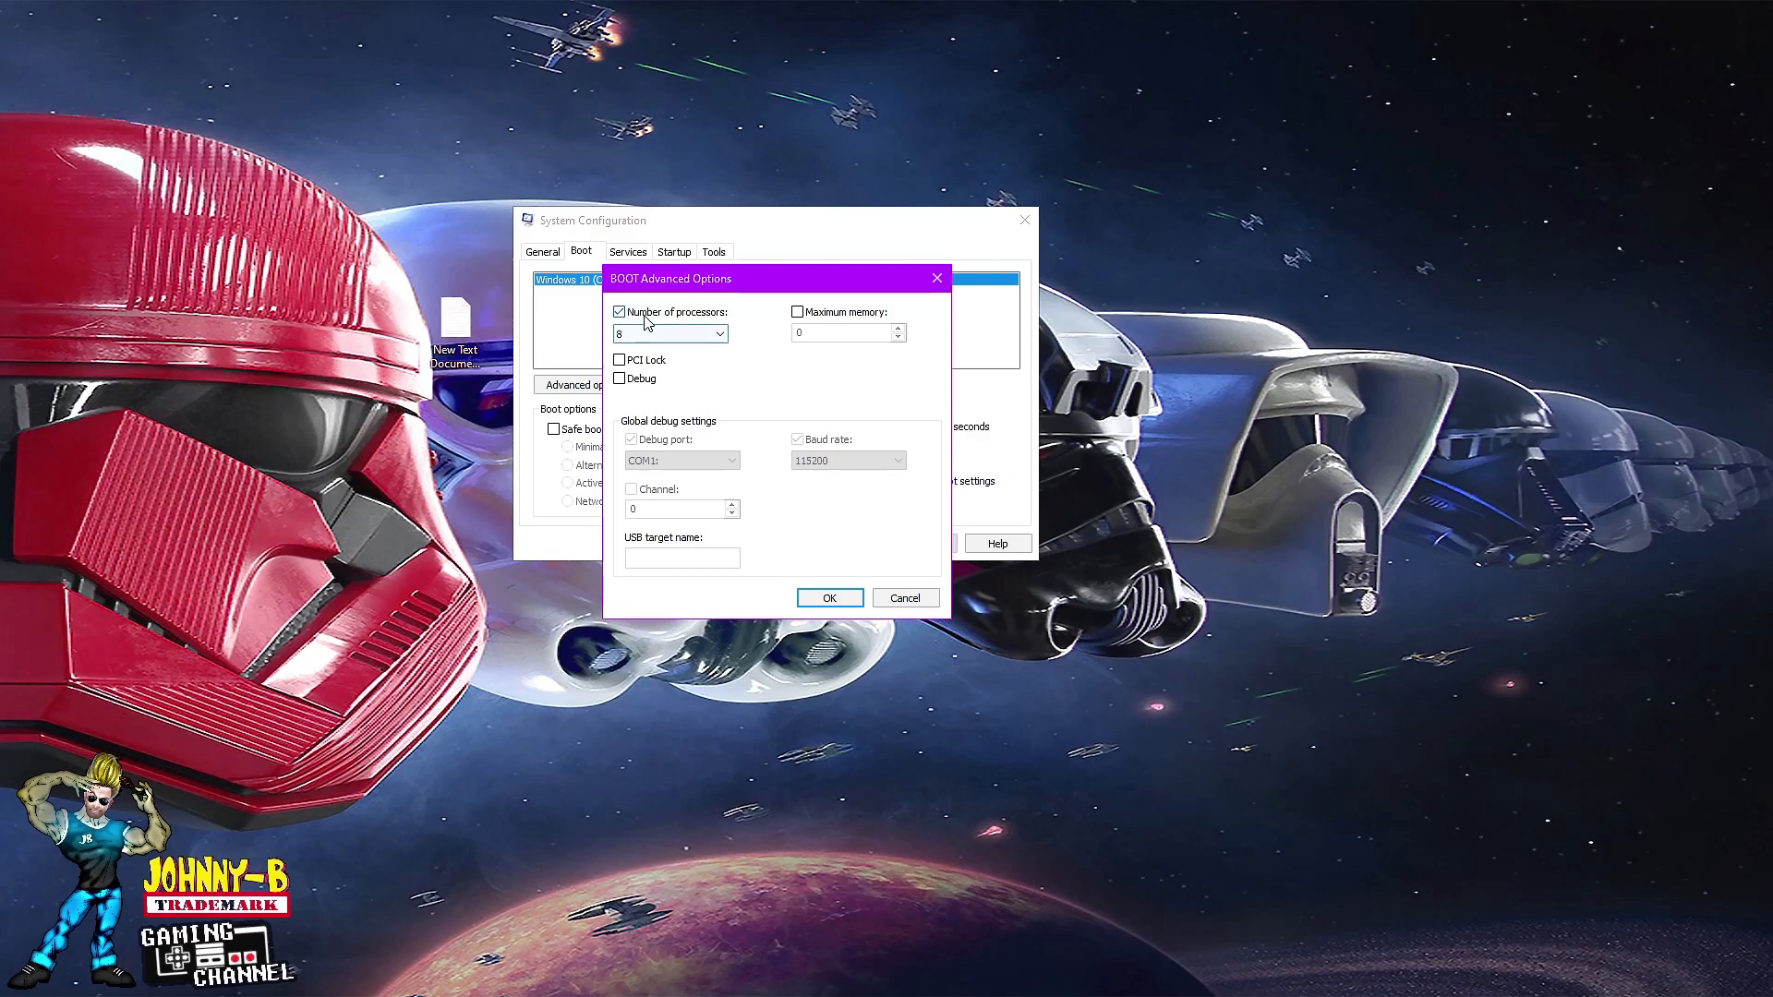
{"action": "left_click", "coordinate": [674, 334]}
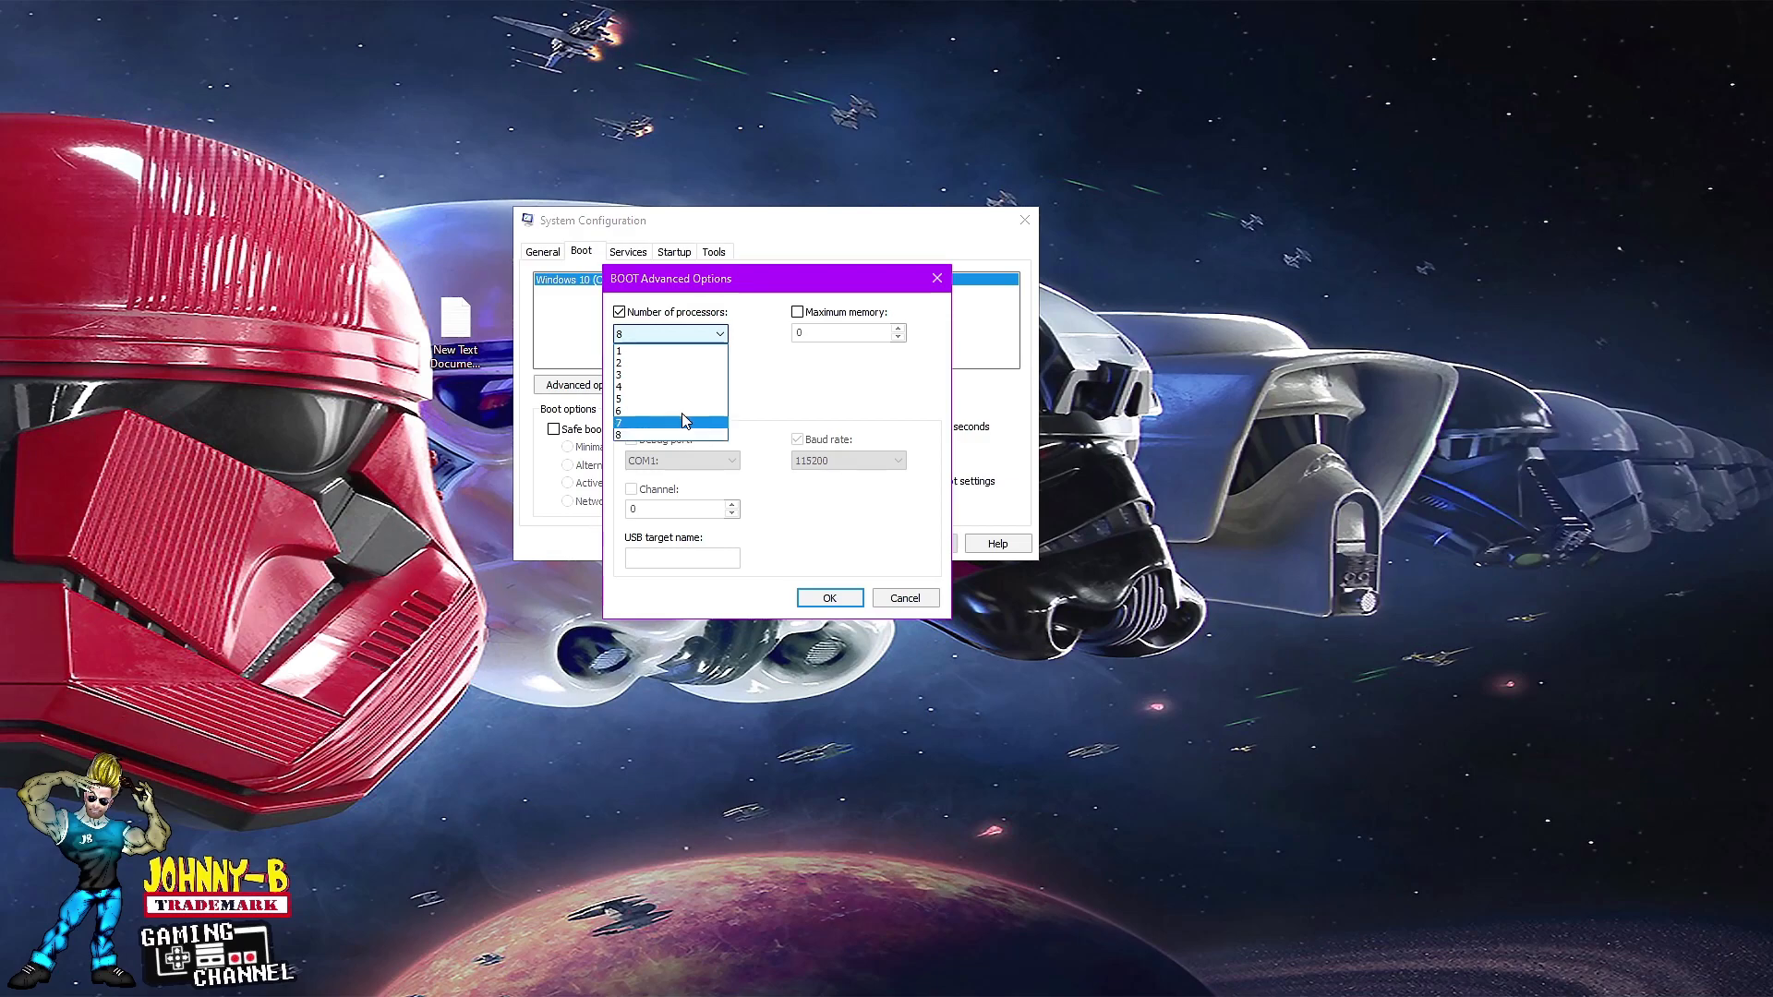
{"action": "left_click", "coordinate": [790, 464]}
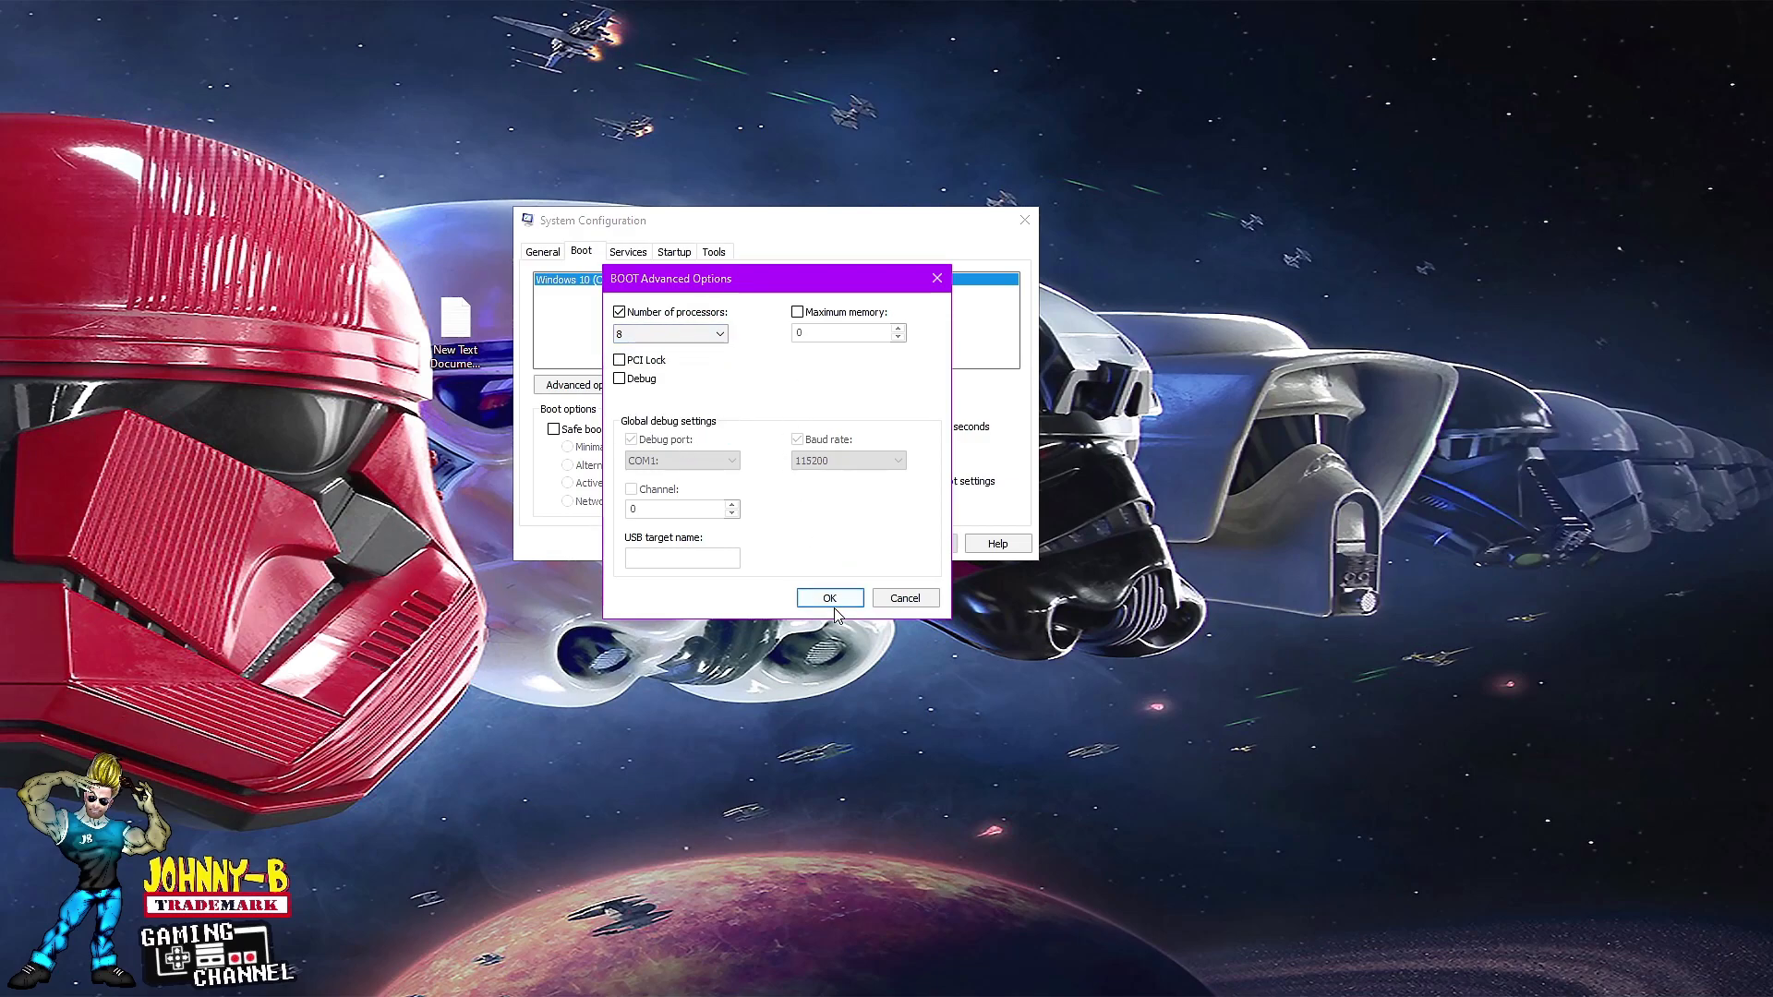
{"action": "left_click", "coordinate": [937, 279]}
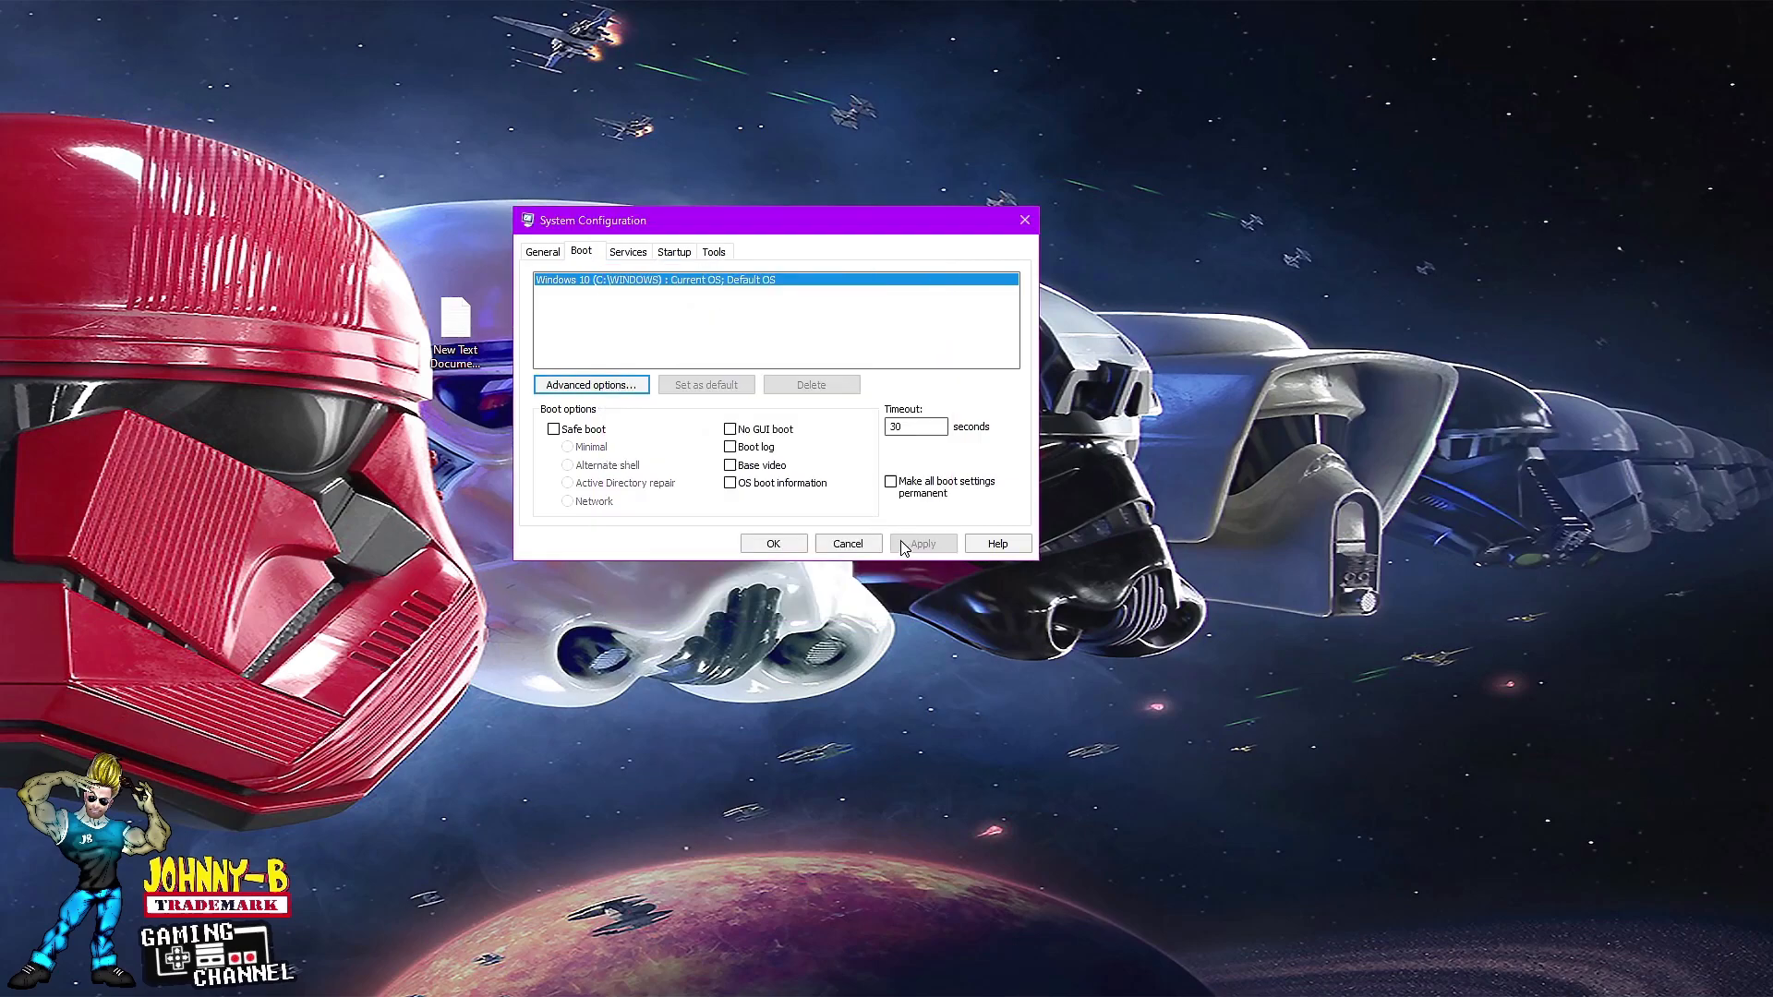
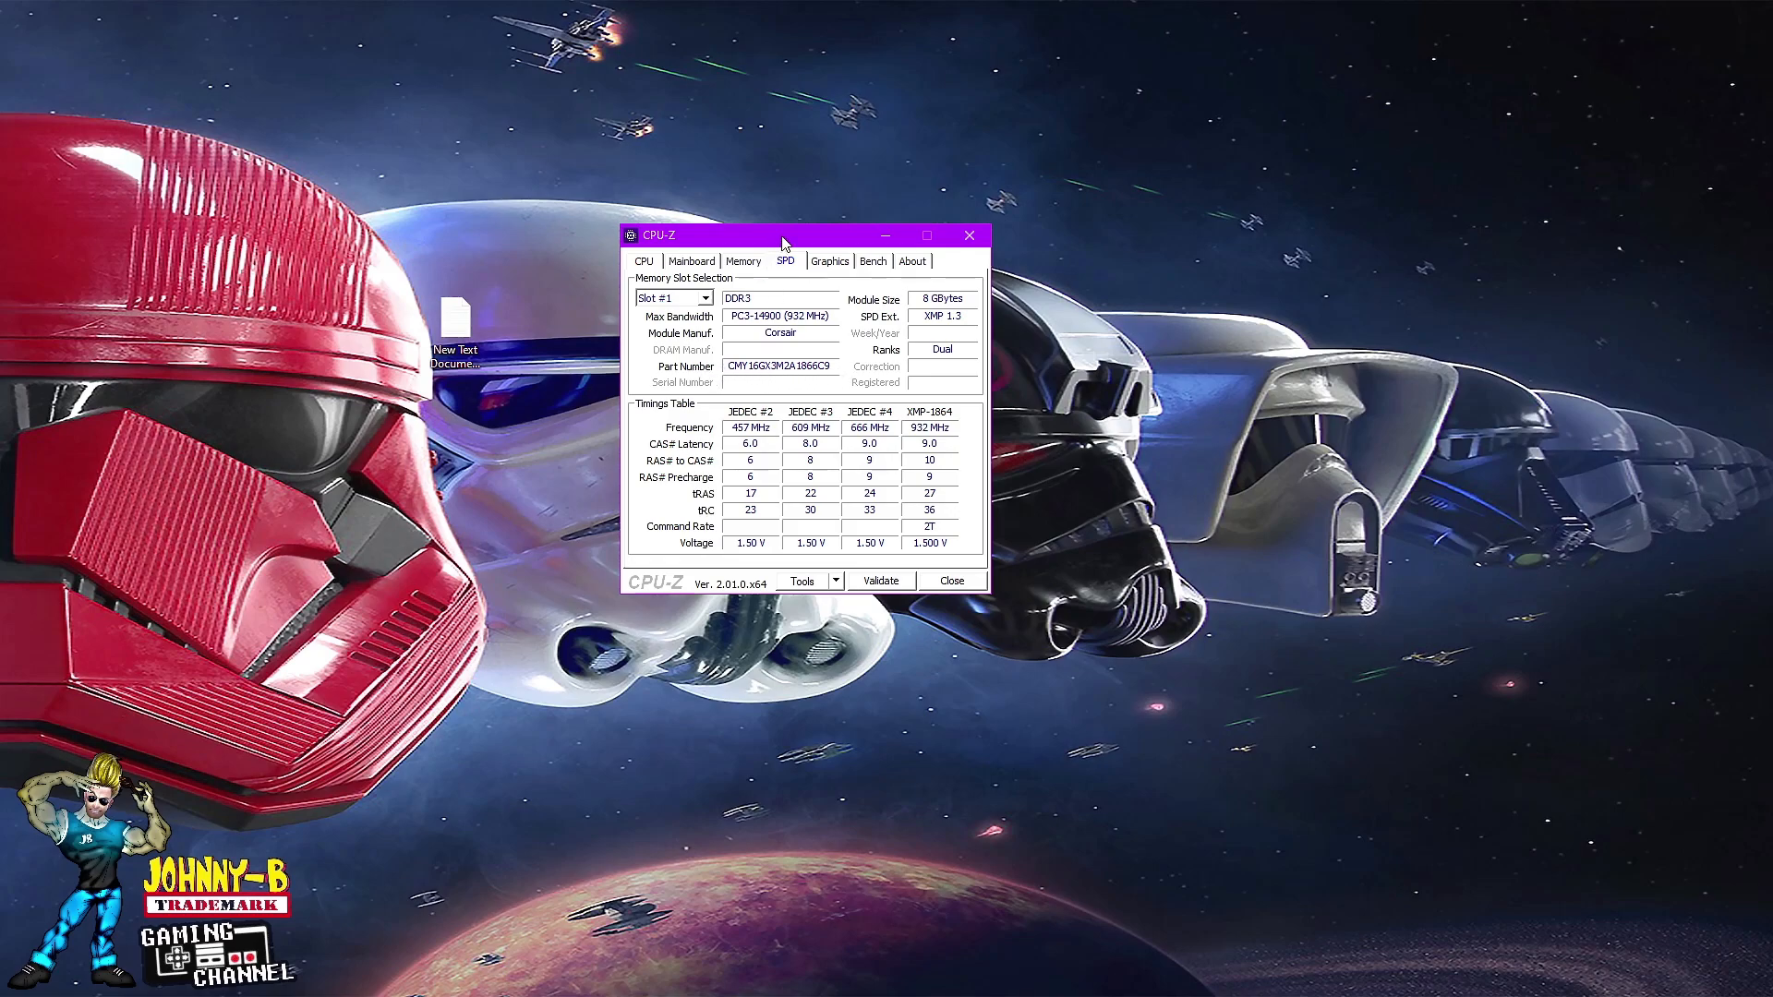
- Examine the SPD details and timings table of the slot #1 memory module in CPU-Z and close it
{"action": "left_click_drag", "start_coordinate": [782, 240], "coordinate": [704, 258]}
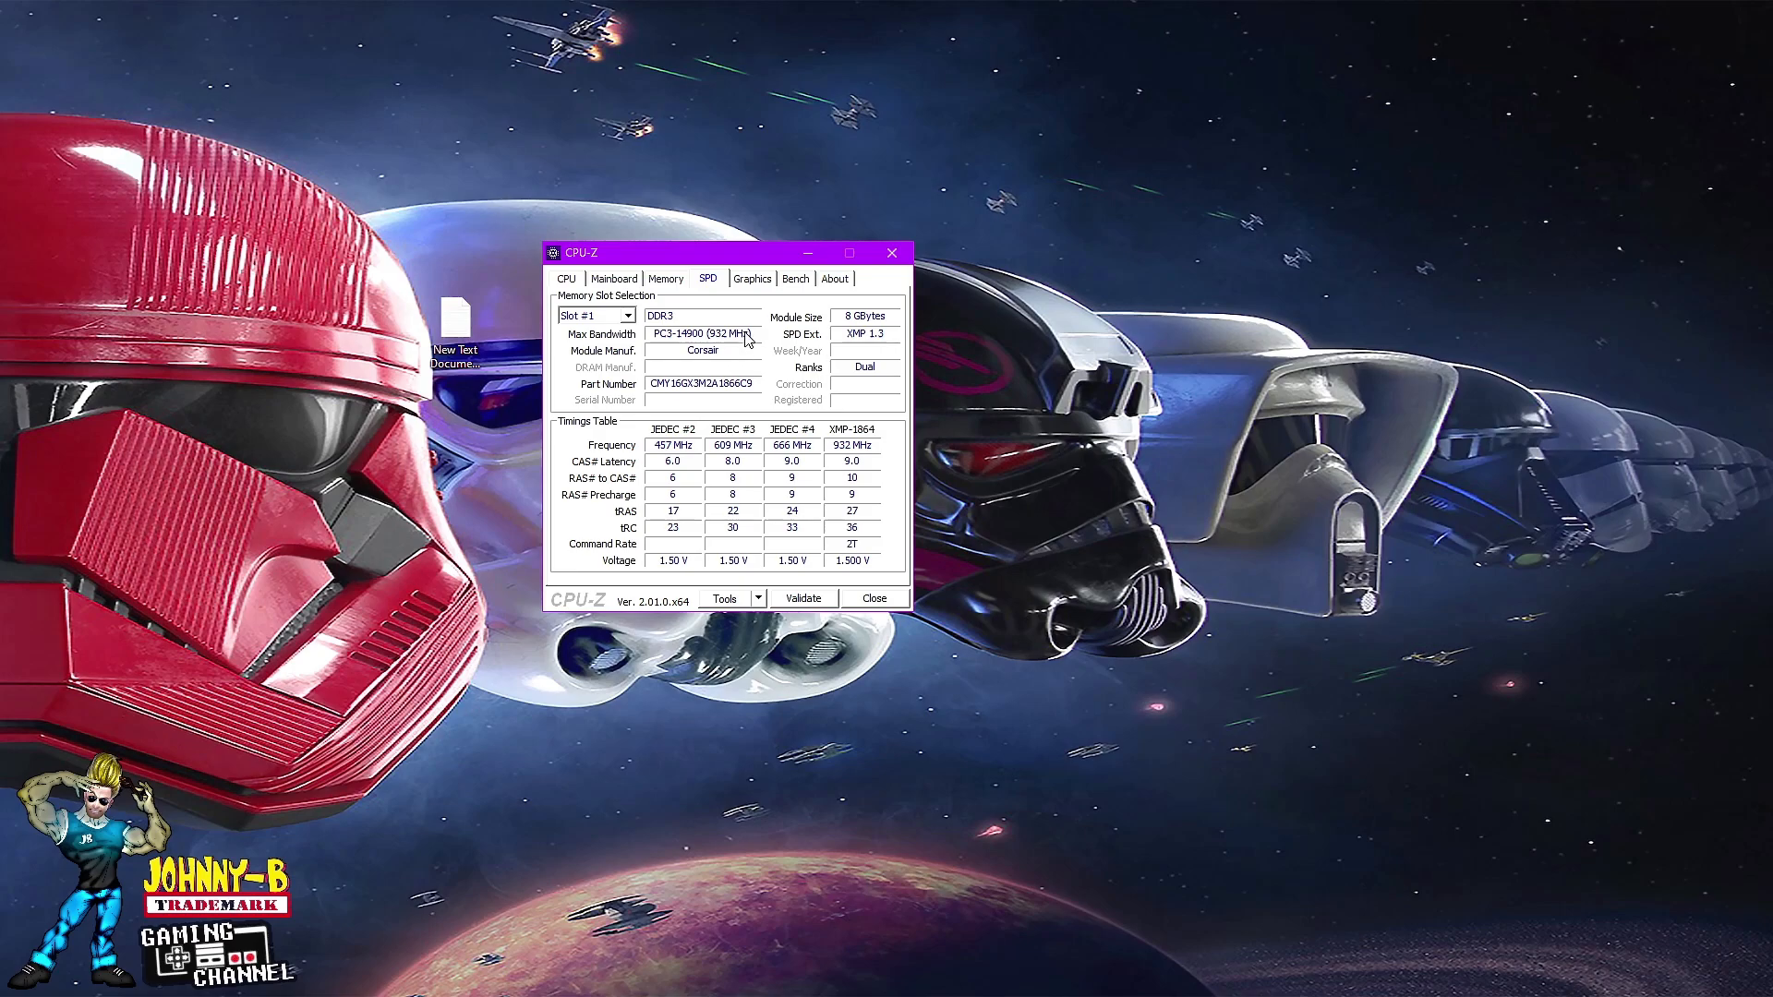
{"action": "left_click_drag", "start_coordinate": [702, 256], "coordinate": [749, 206]}
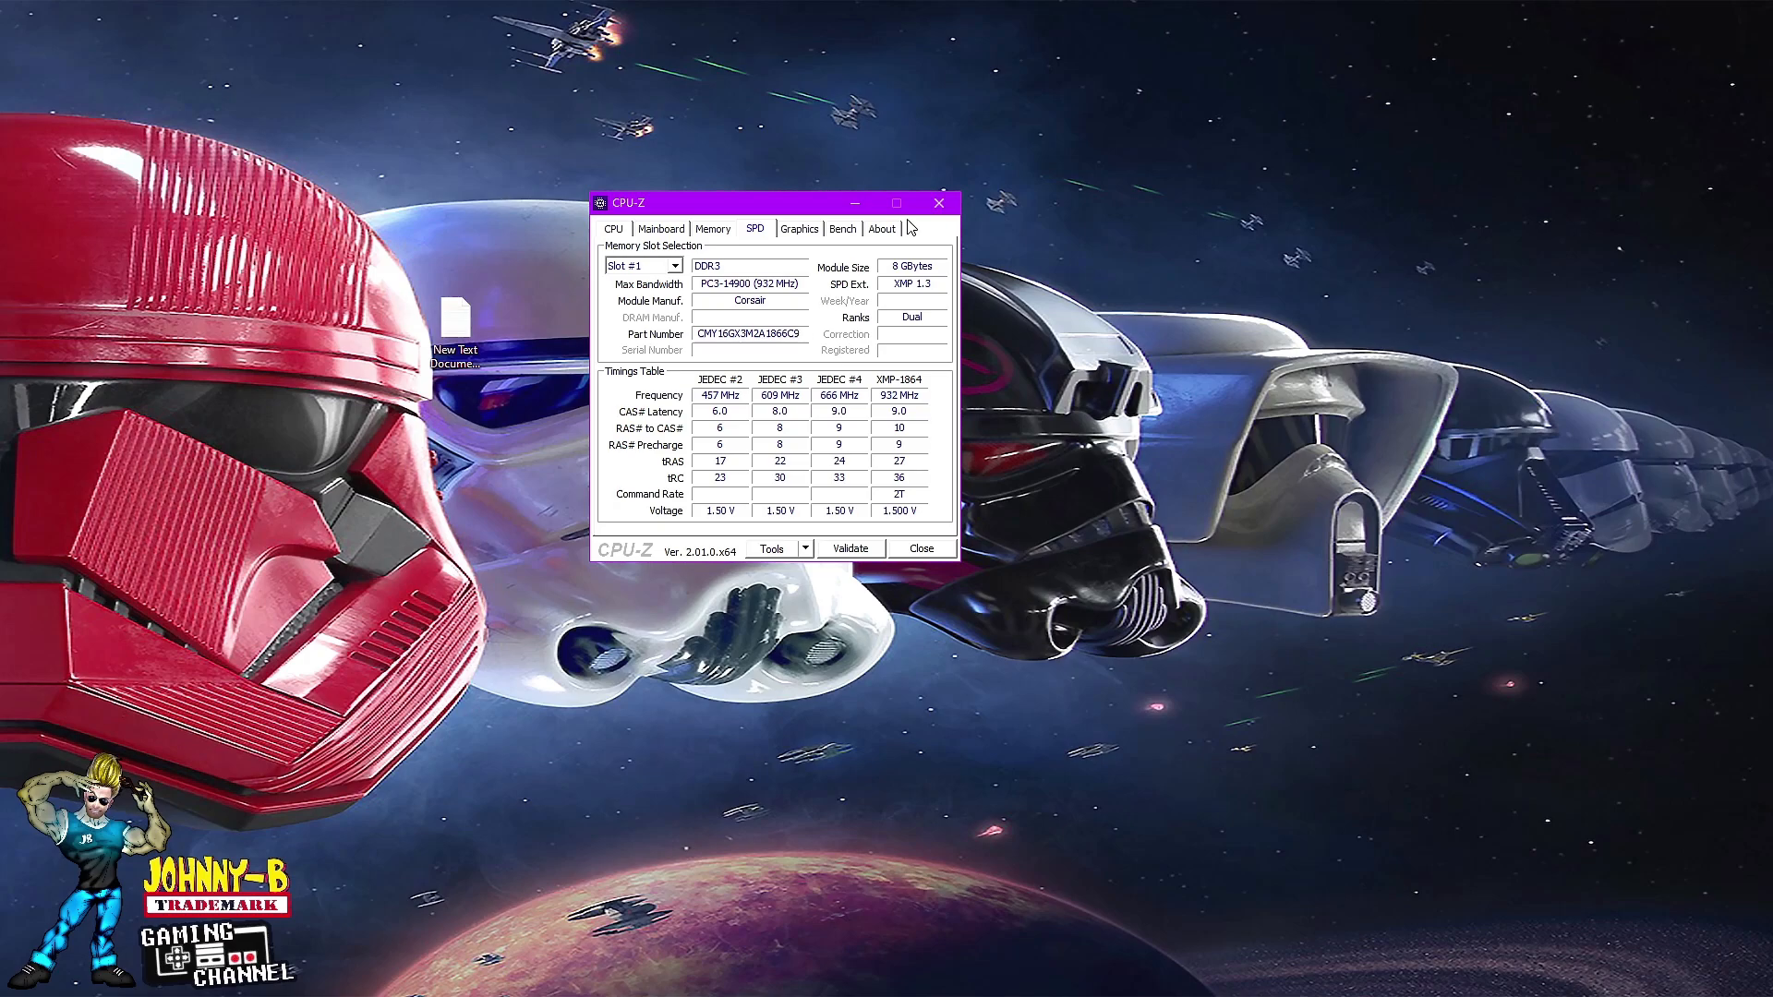
{"action": "left_click", "coordinate": [938, 205]}
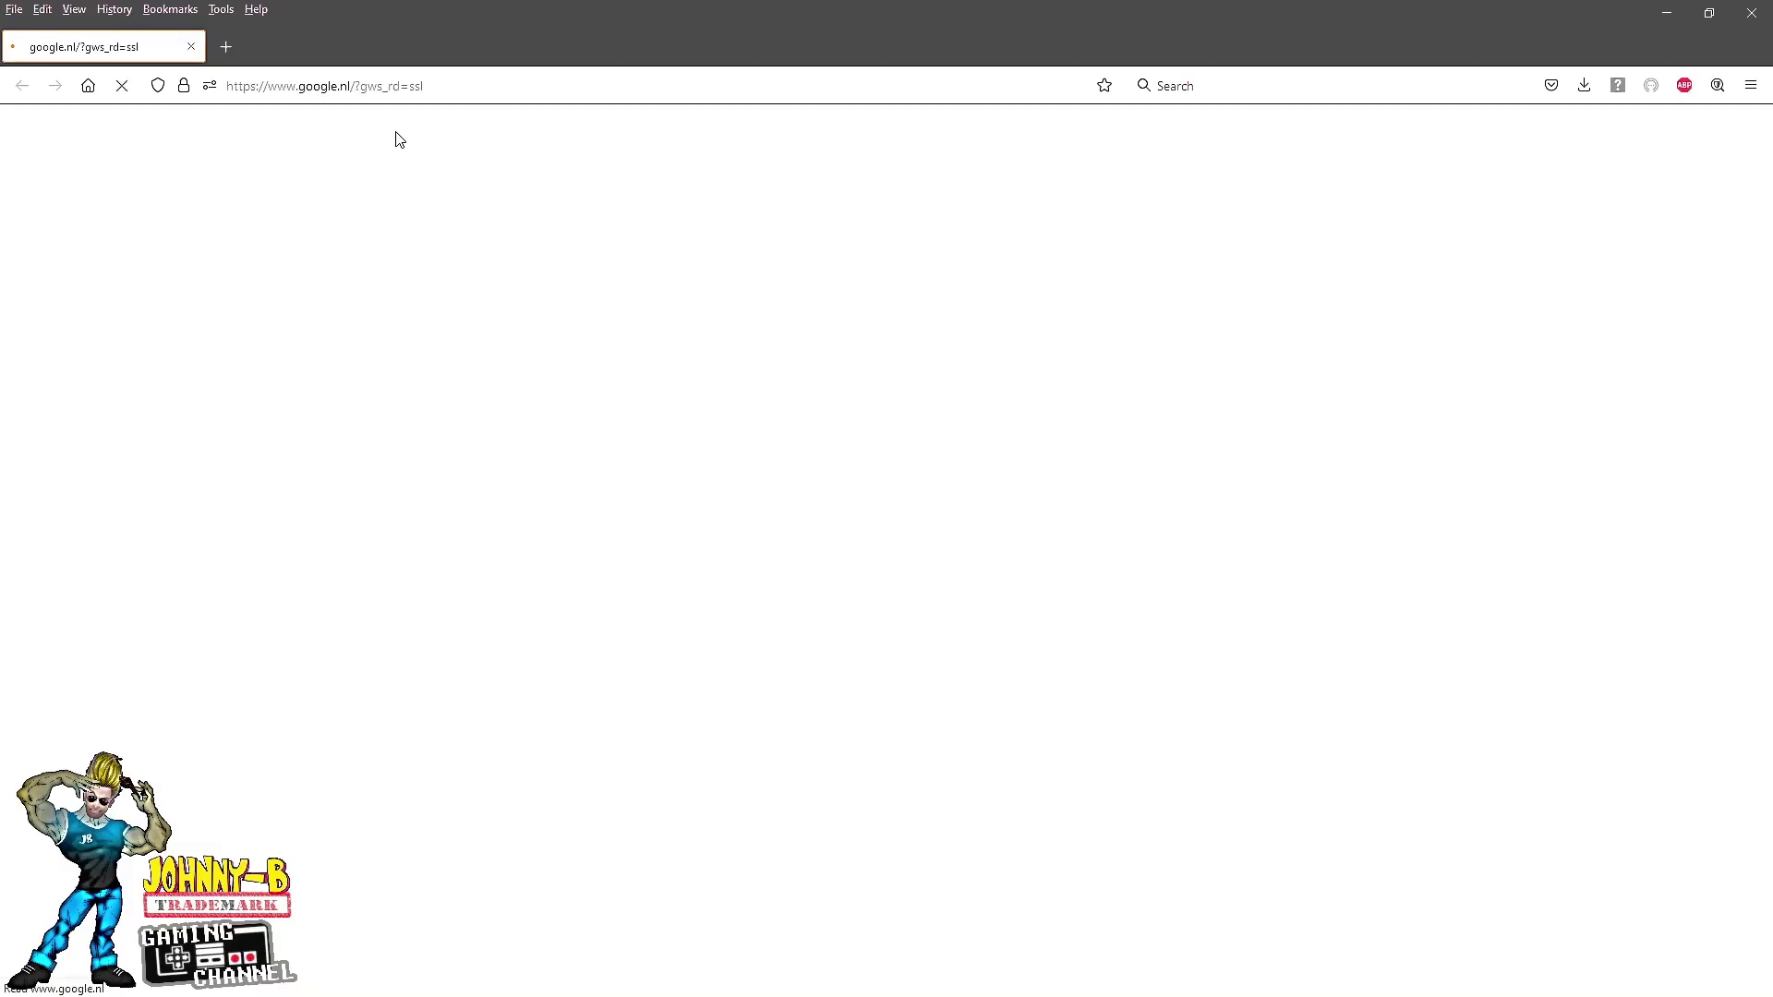
- In the web browser, open Ubisoft Help's Connectivity Troubleshooting article from the Games bookmarks and read its firewall and ports sections
{"action": "left_click", "coordinate": [169, 17]}
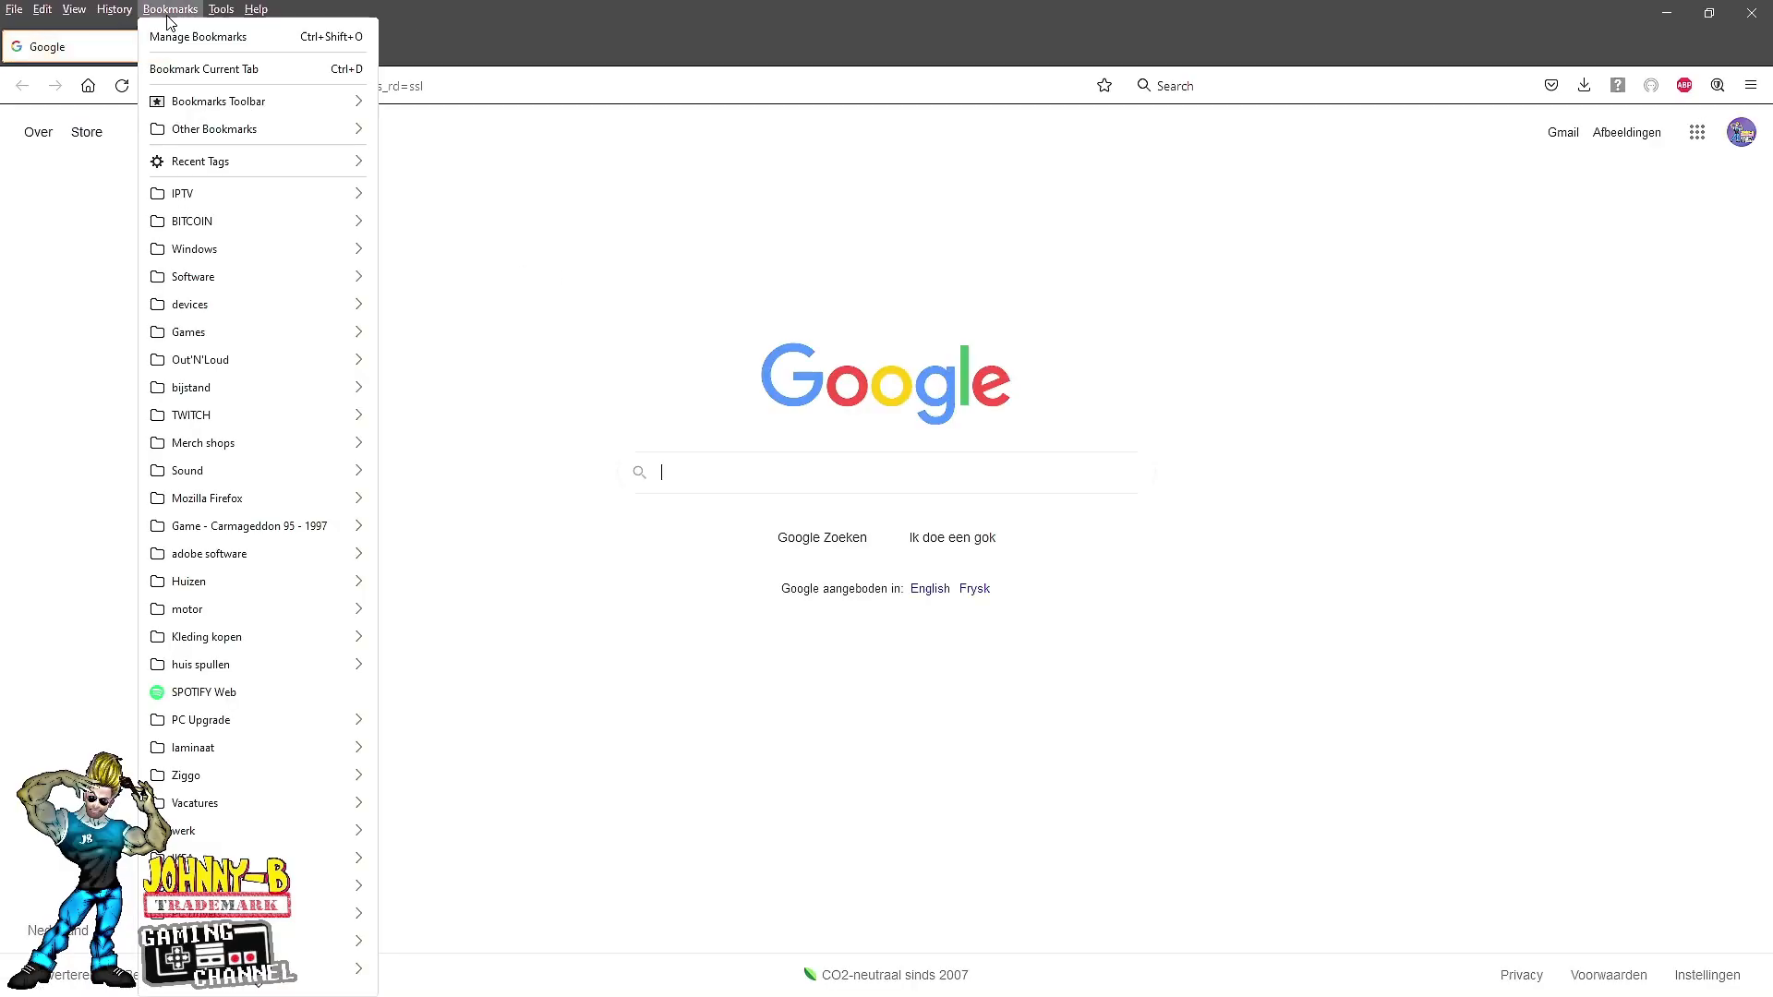
{"action": "mouse_move", "coordinate": [245, 338]}
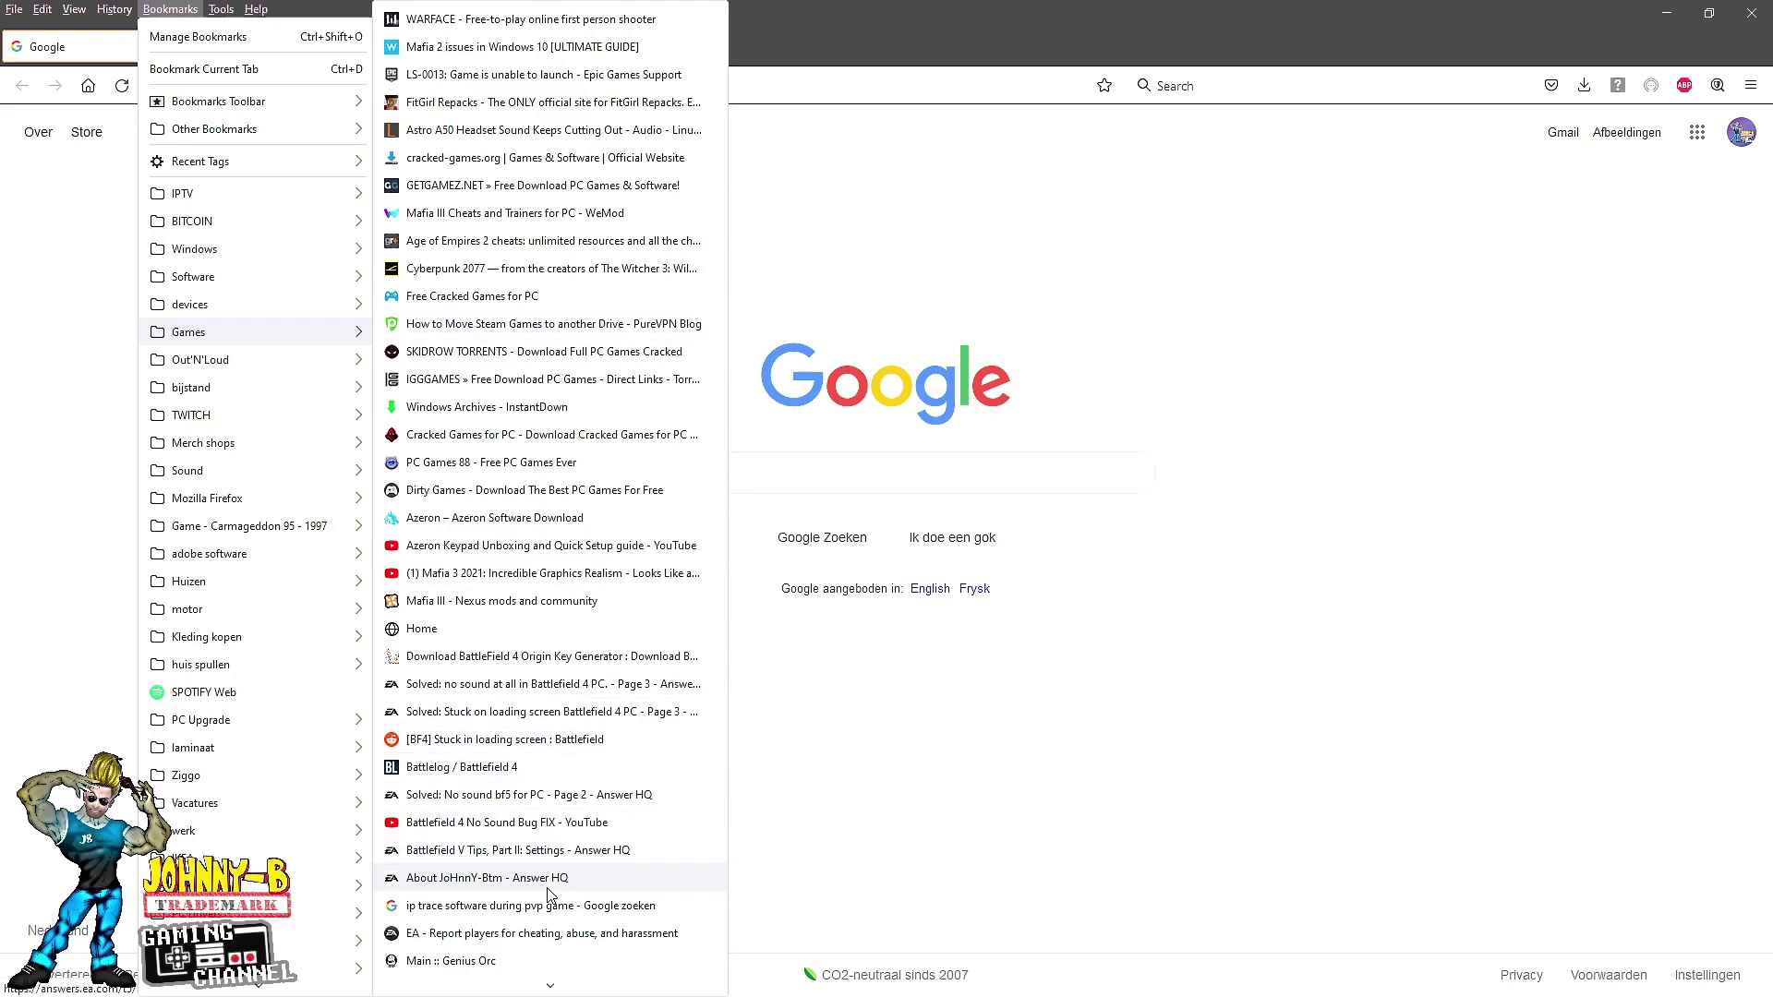
{"action": "scroll", "coordinate": [547, 894], "scroll_direction": "down", "scroll_amount": 3}
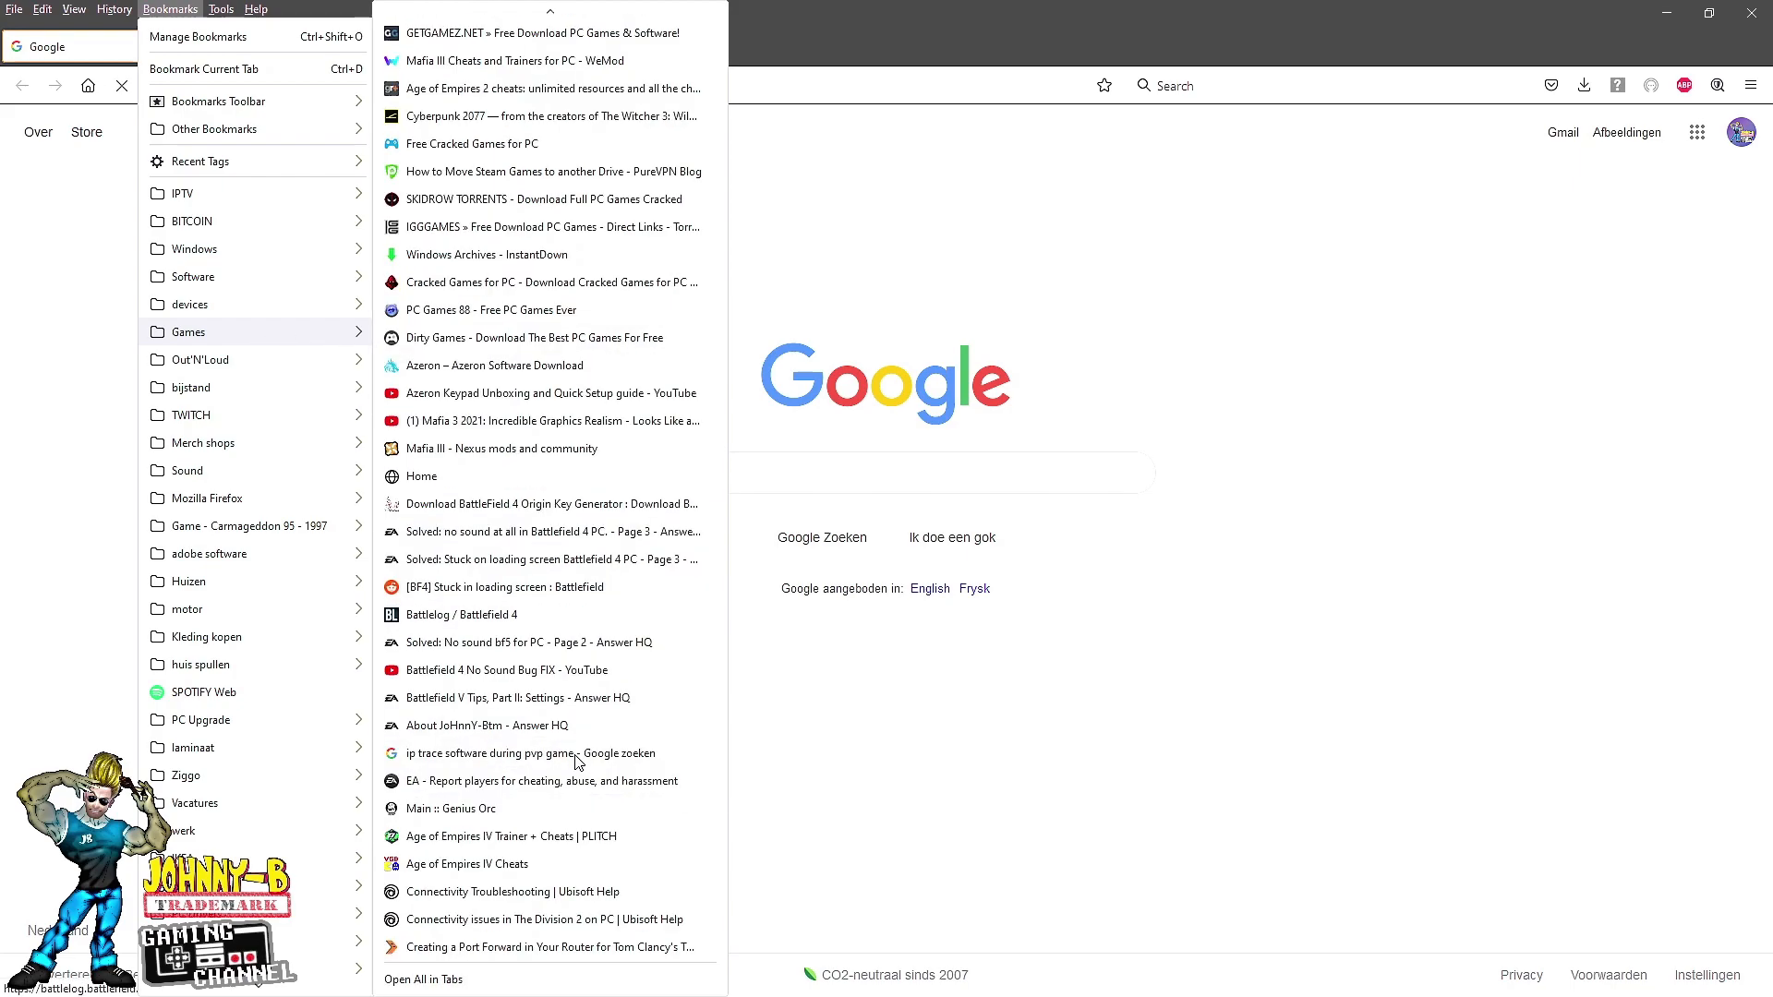
{"action": "left_click", "coordinate": [547, 894]}
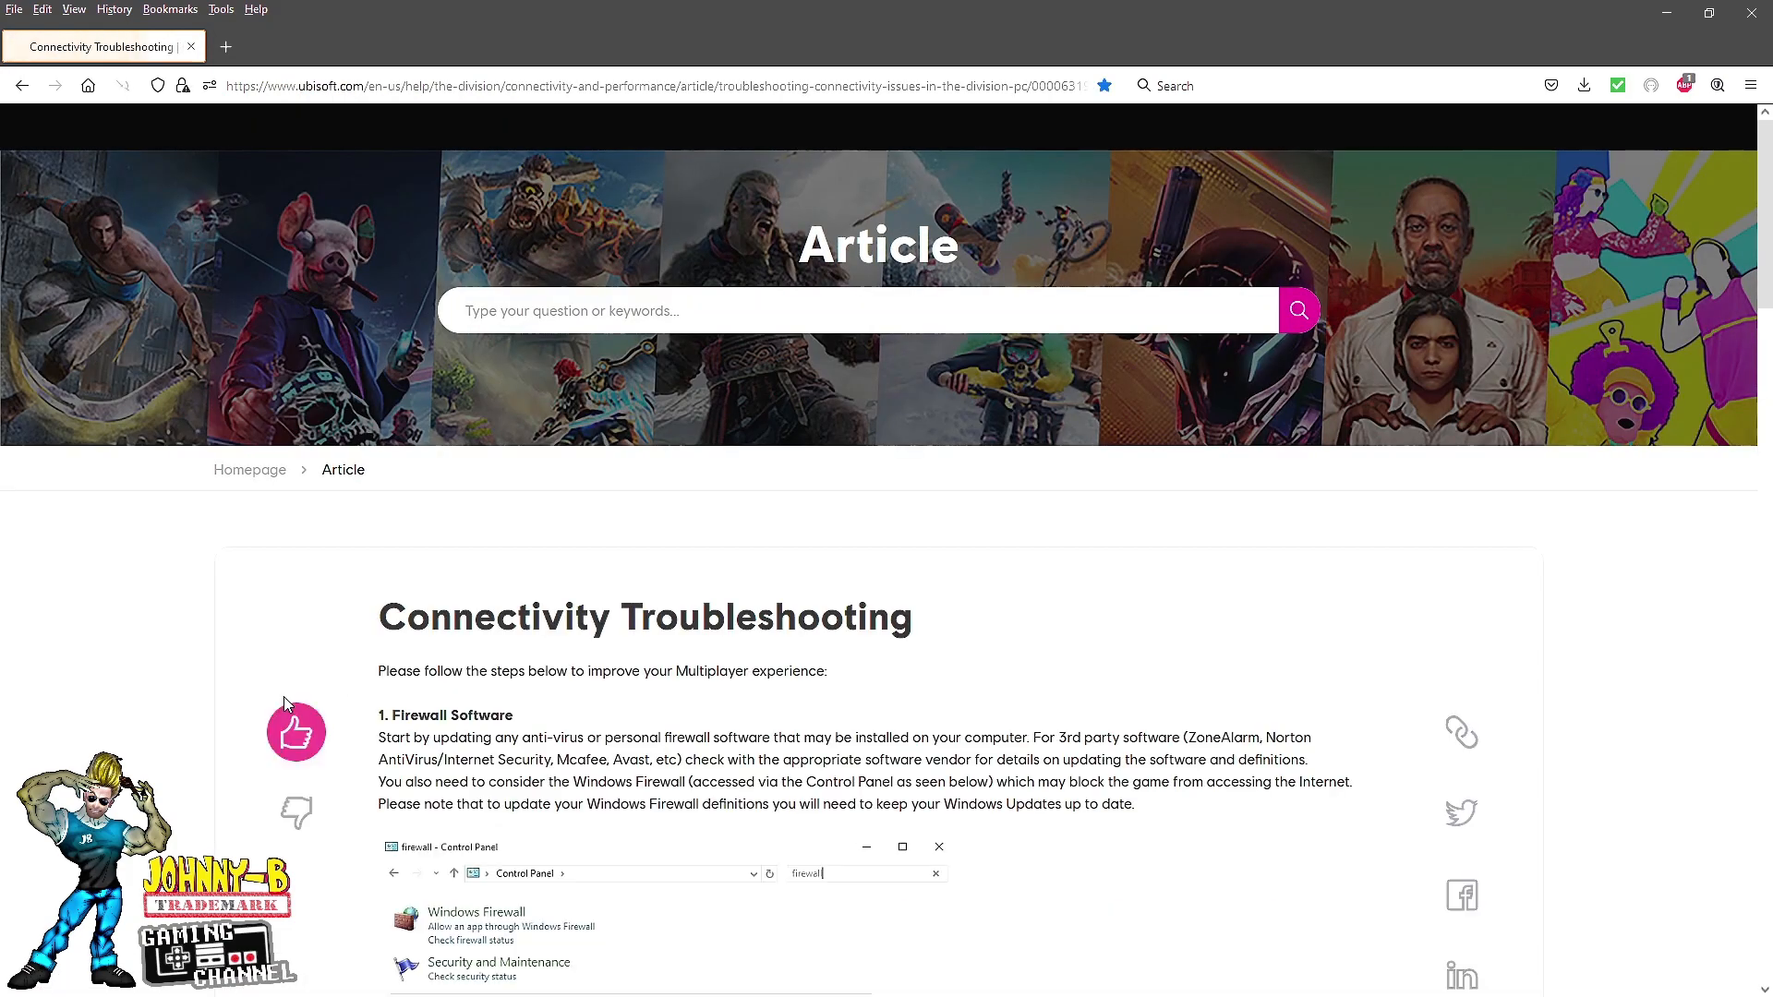
{"action": "scroll", "coordinate": [197, 722], "scroll_direction": "down", "scroll_amount": 4}
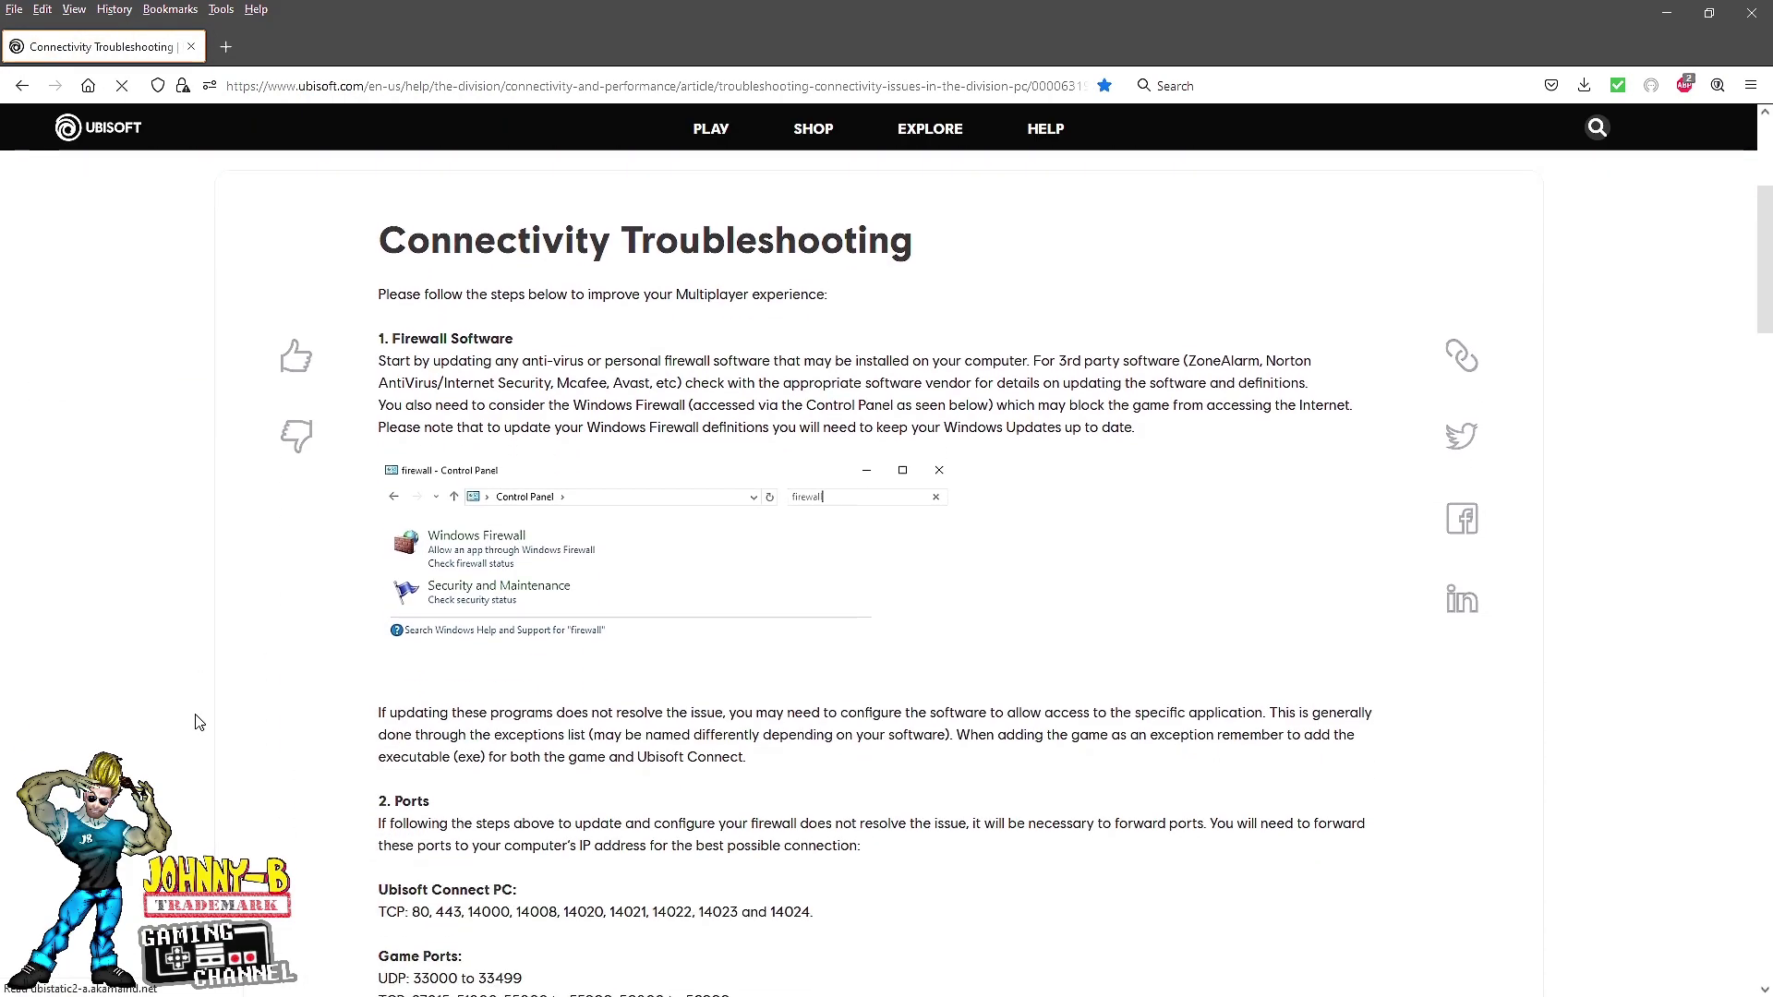
- Review the Connectivity Troubleshooting article's firewall, Ubisoft Connect and game port, and background application guidance
{"action": "scroll", "coordinate": [197, 723], "scroll_direction": "down", "scroll_amount": 3}
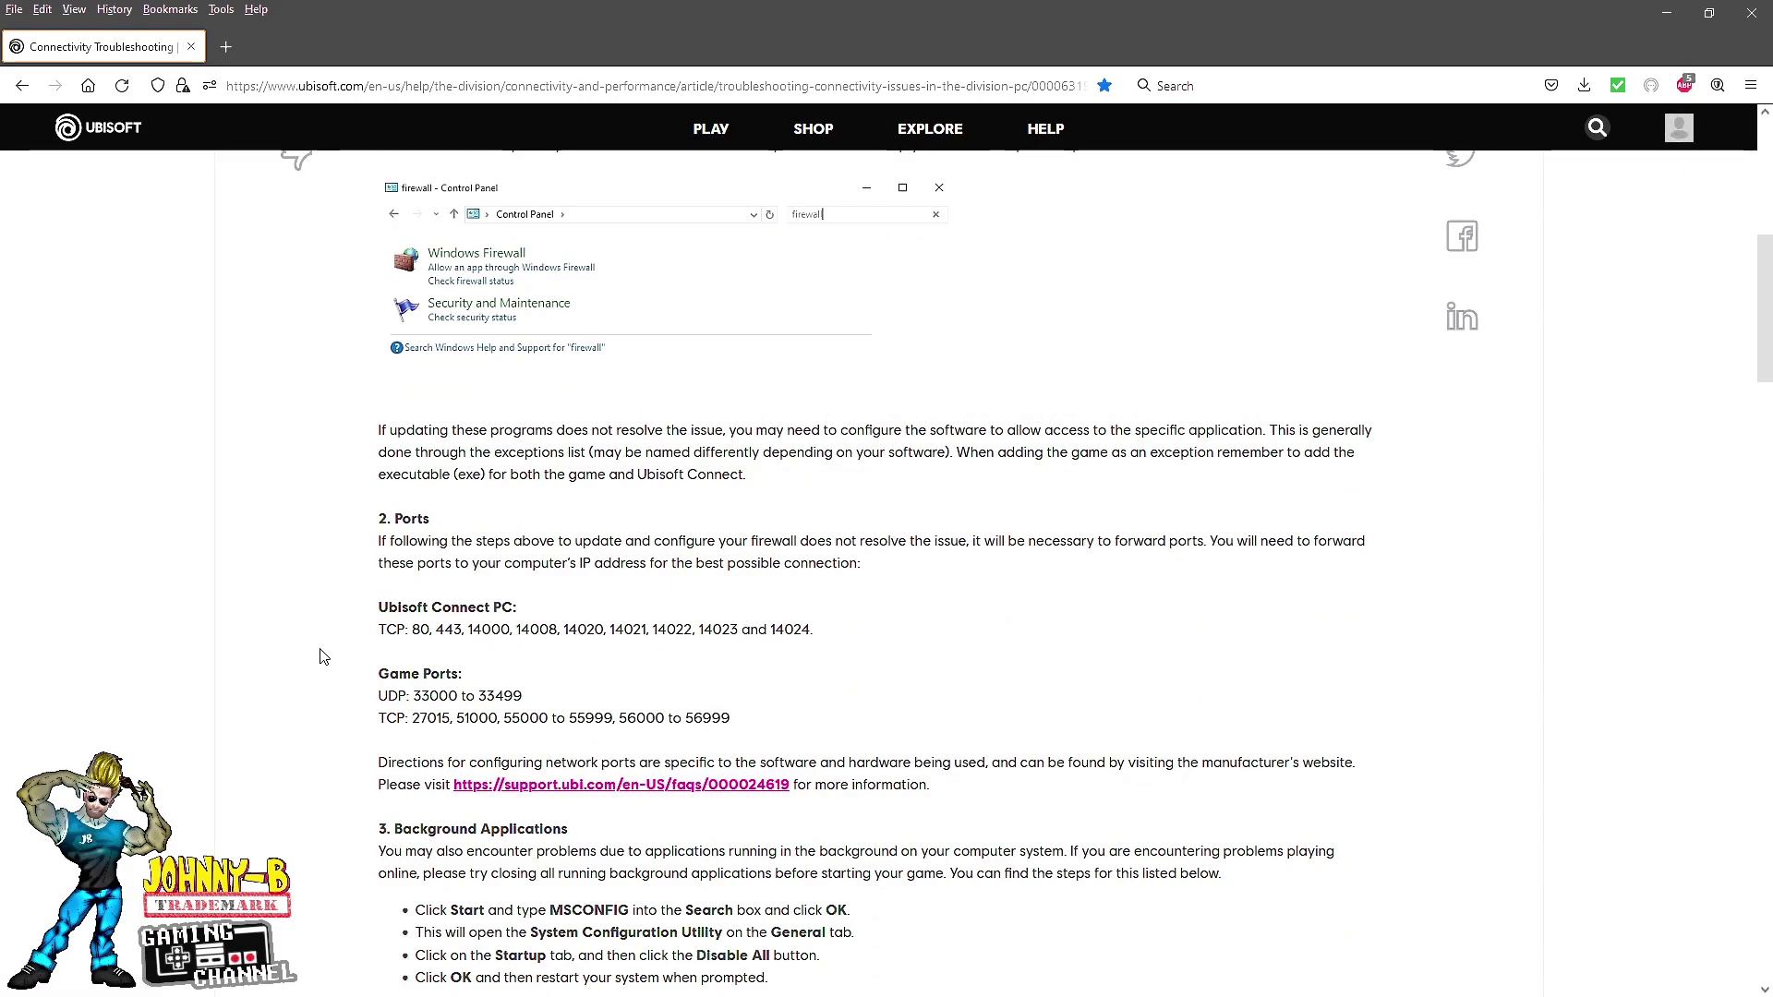
{"action": "scroll", "coordinate": [323, 656], "scroll_direction": "down", "scroll_amount": 1}
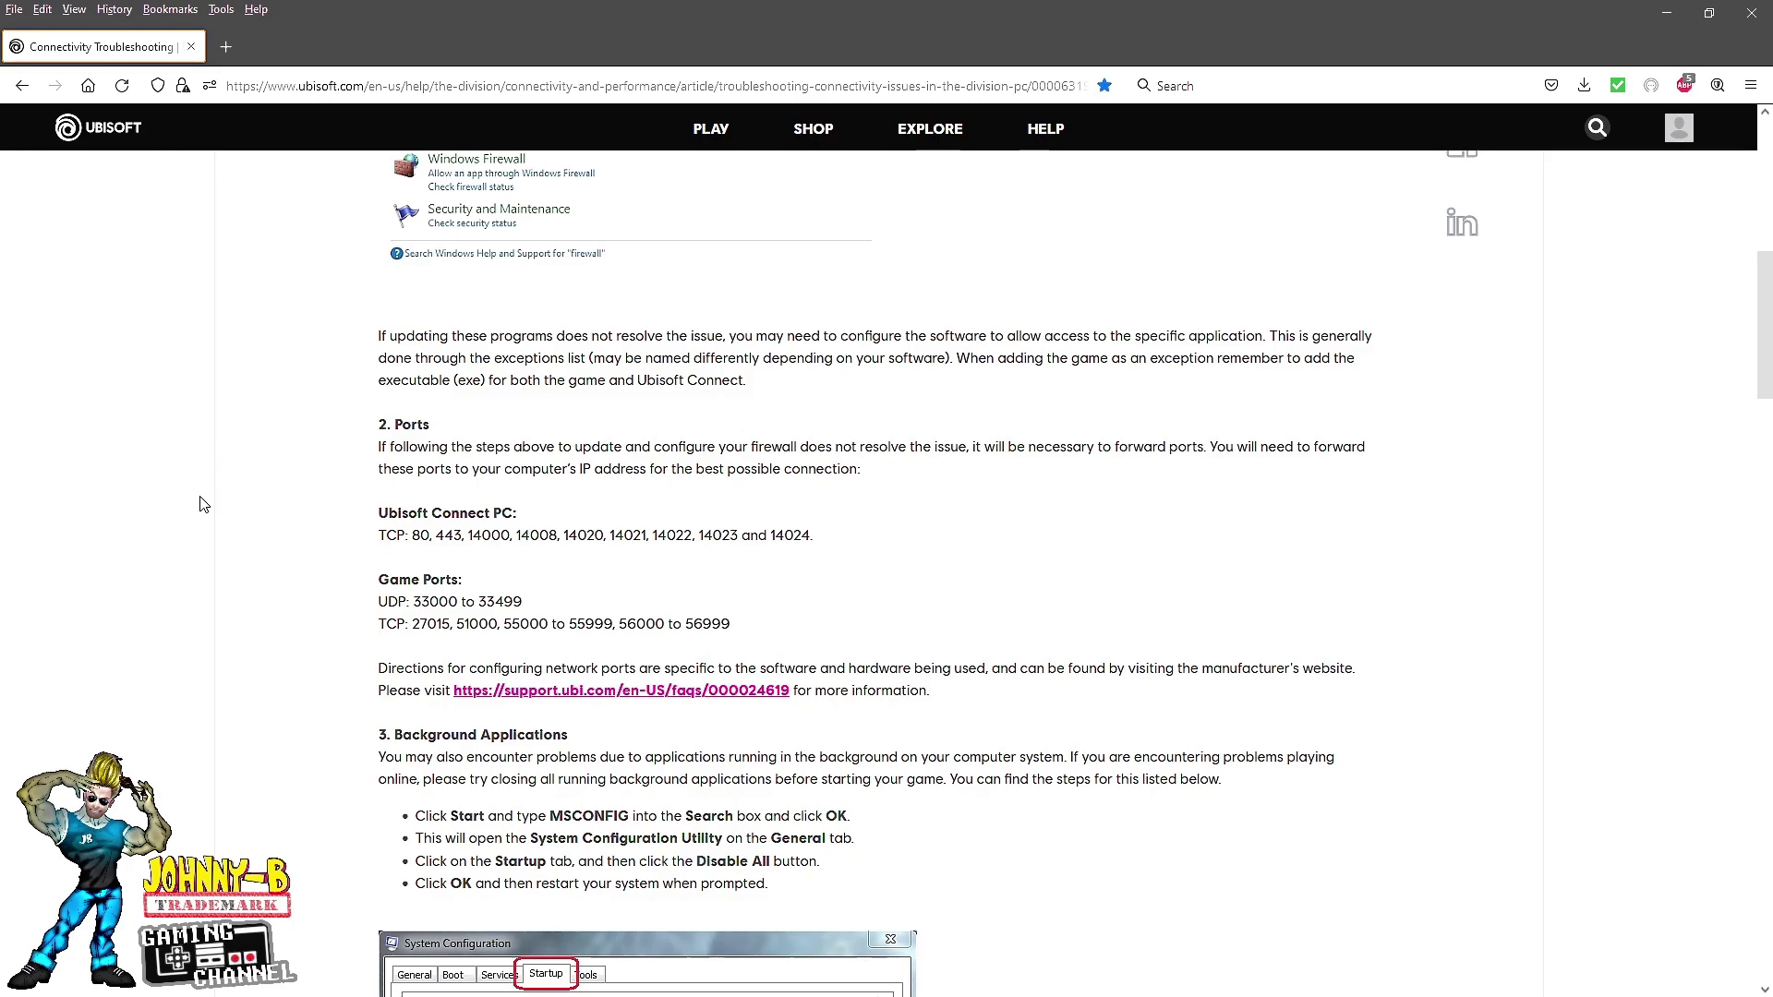
{"action": "scroll", "coordinate": [297, 475], "scroll_direction": "up", "scroll_amount": 6}
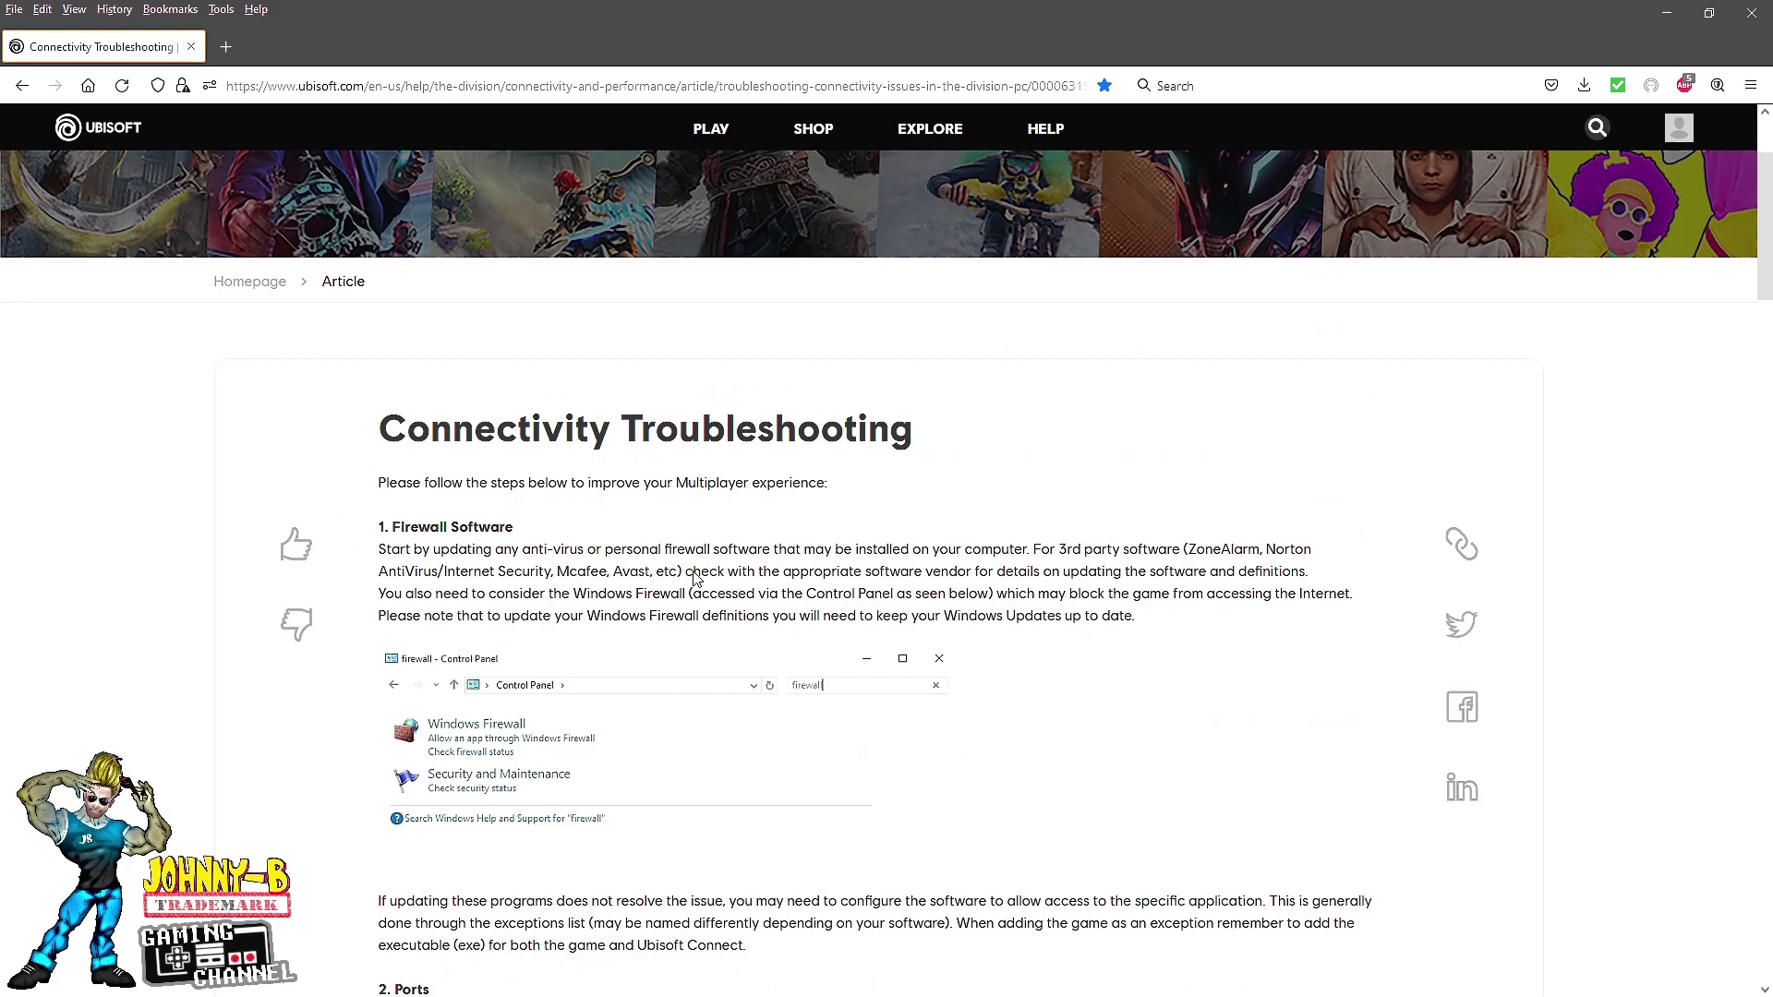
{"action": "scroll", "coordinate": [201, 537], "scroll_direction": "down", "scroll_amount": 1}
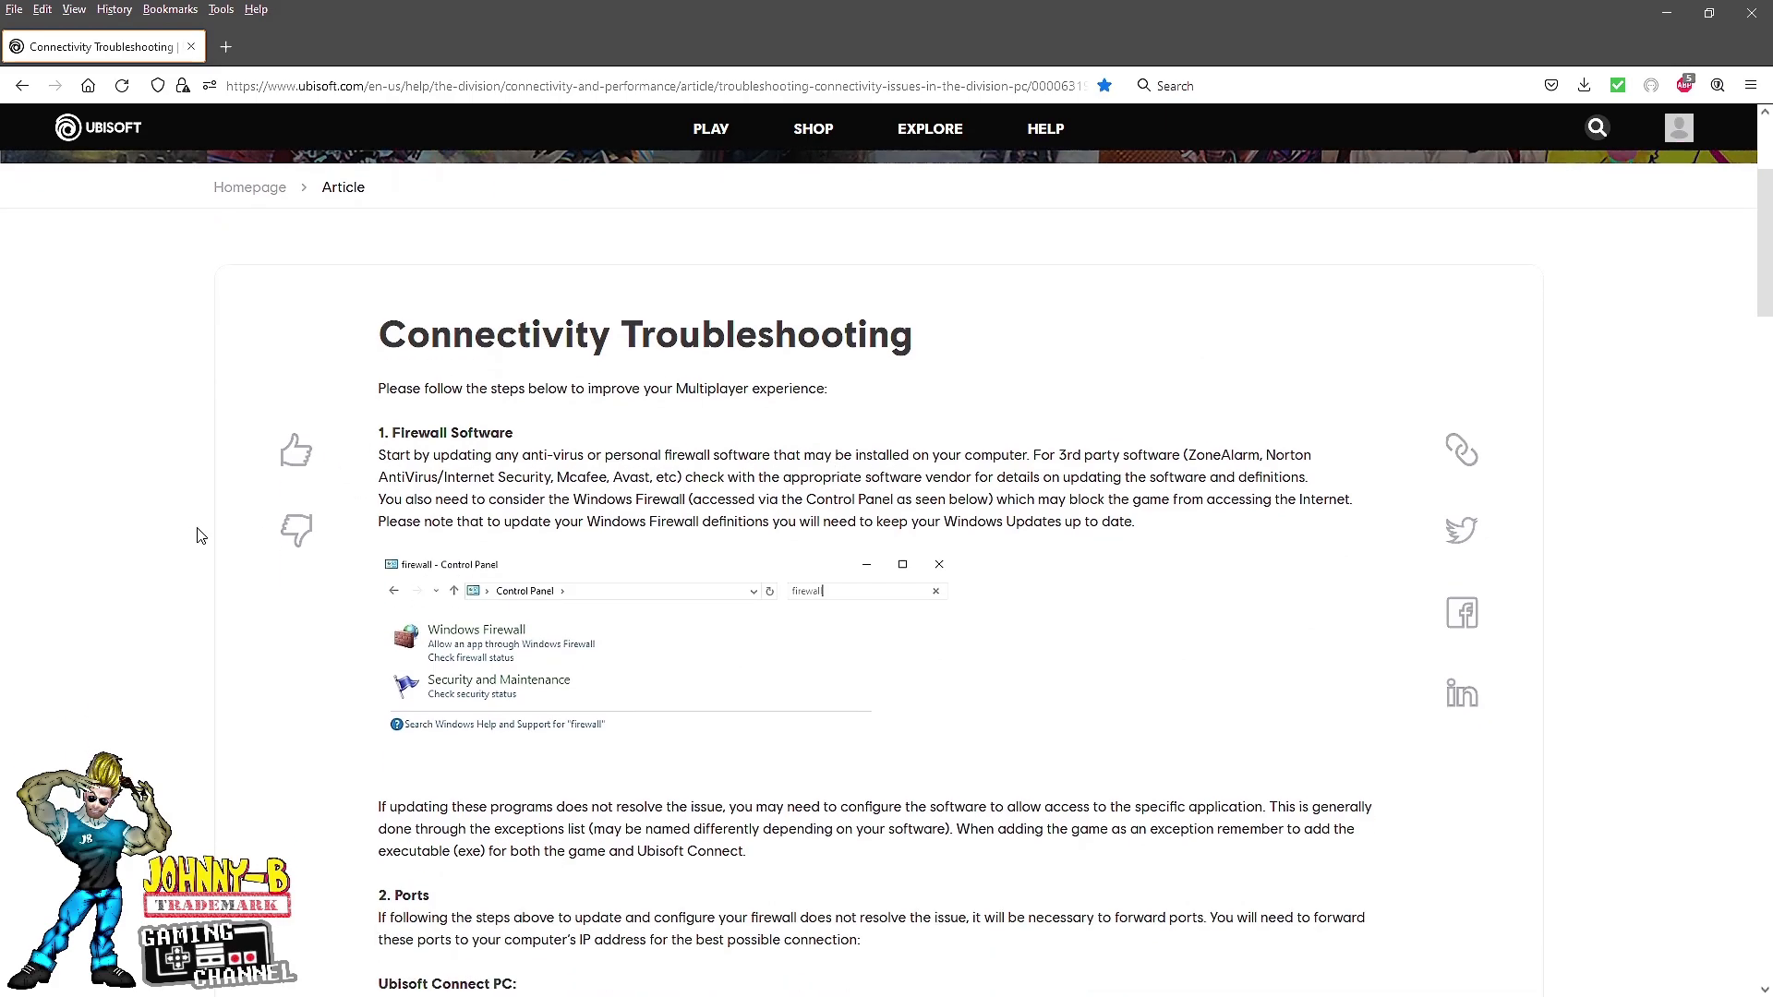
{"action": "scroll", "coordinate": [202, 532], "scroll_direction": "down", "scroll_amount": 1}
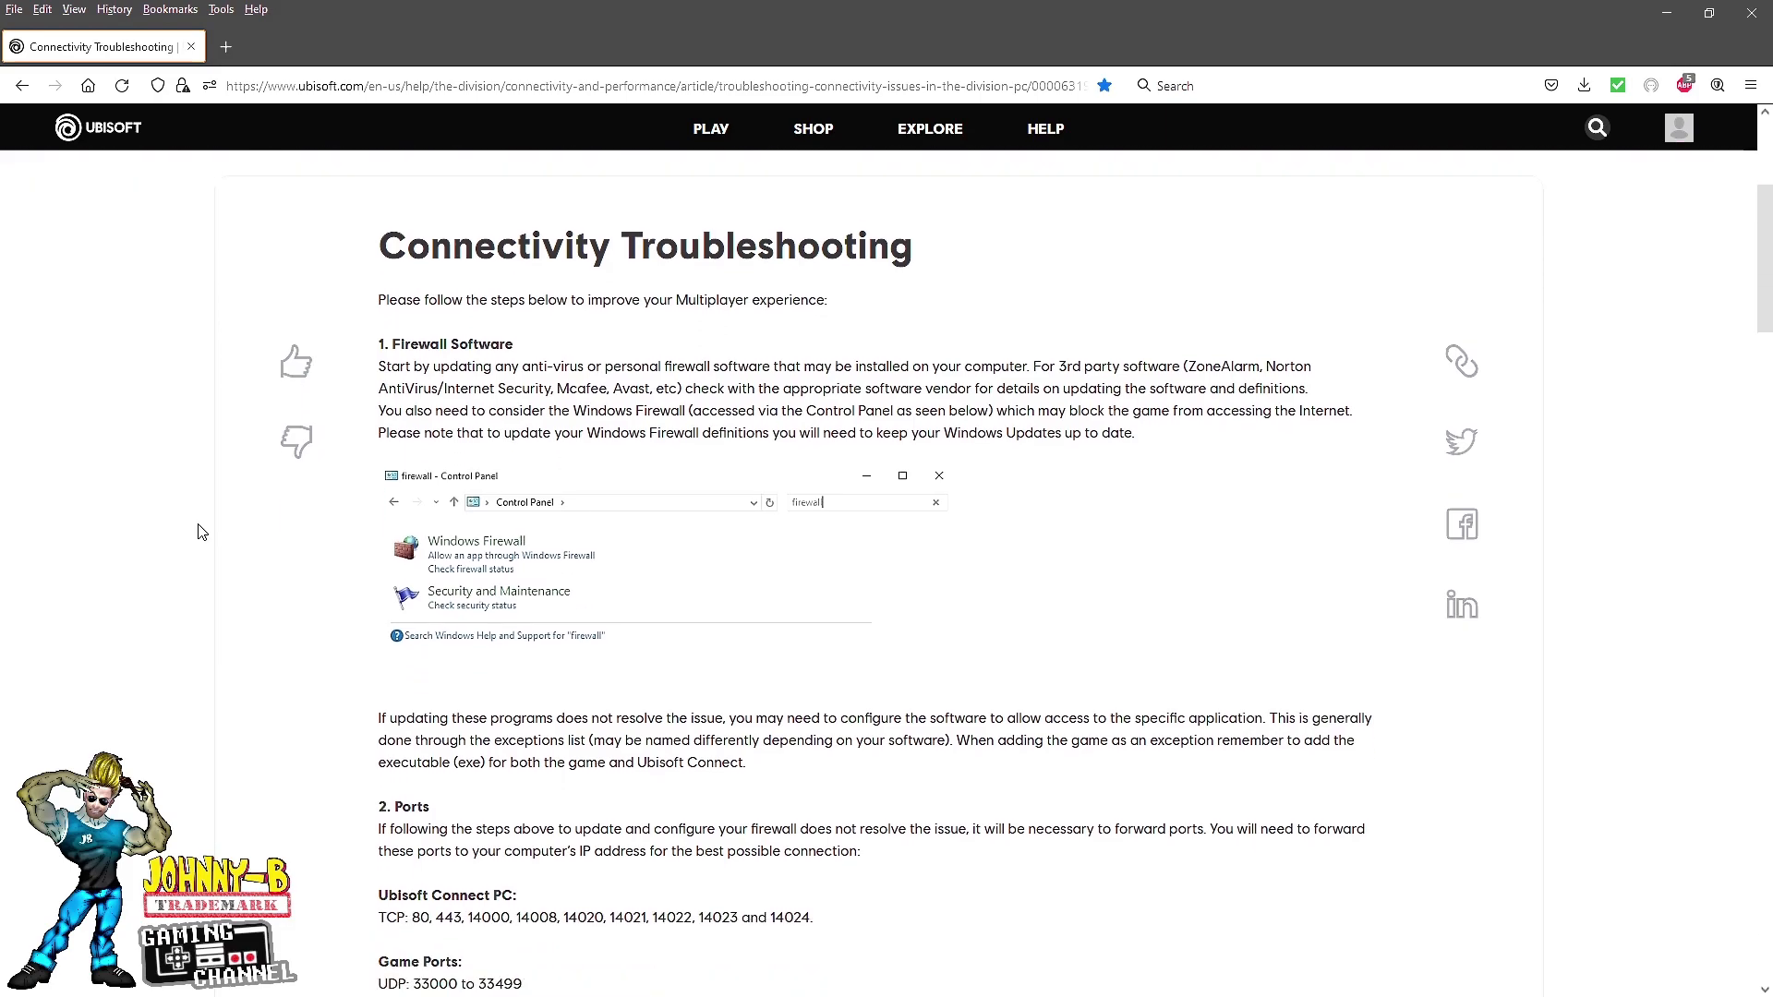
{"action": "scroll", "coordinate": [652, 528], "scroll_direction": "down", "scroll_amount": 2}
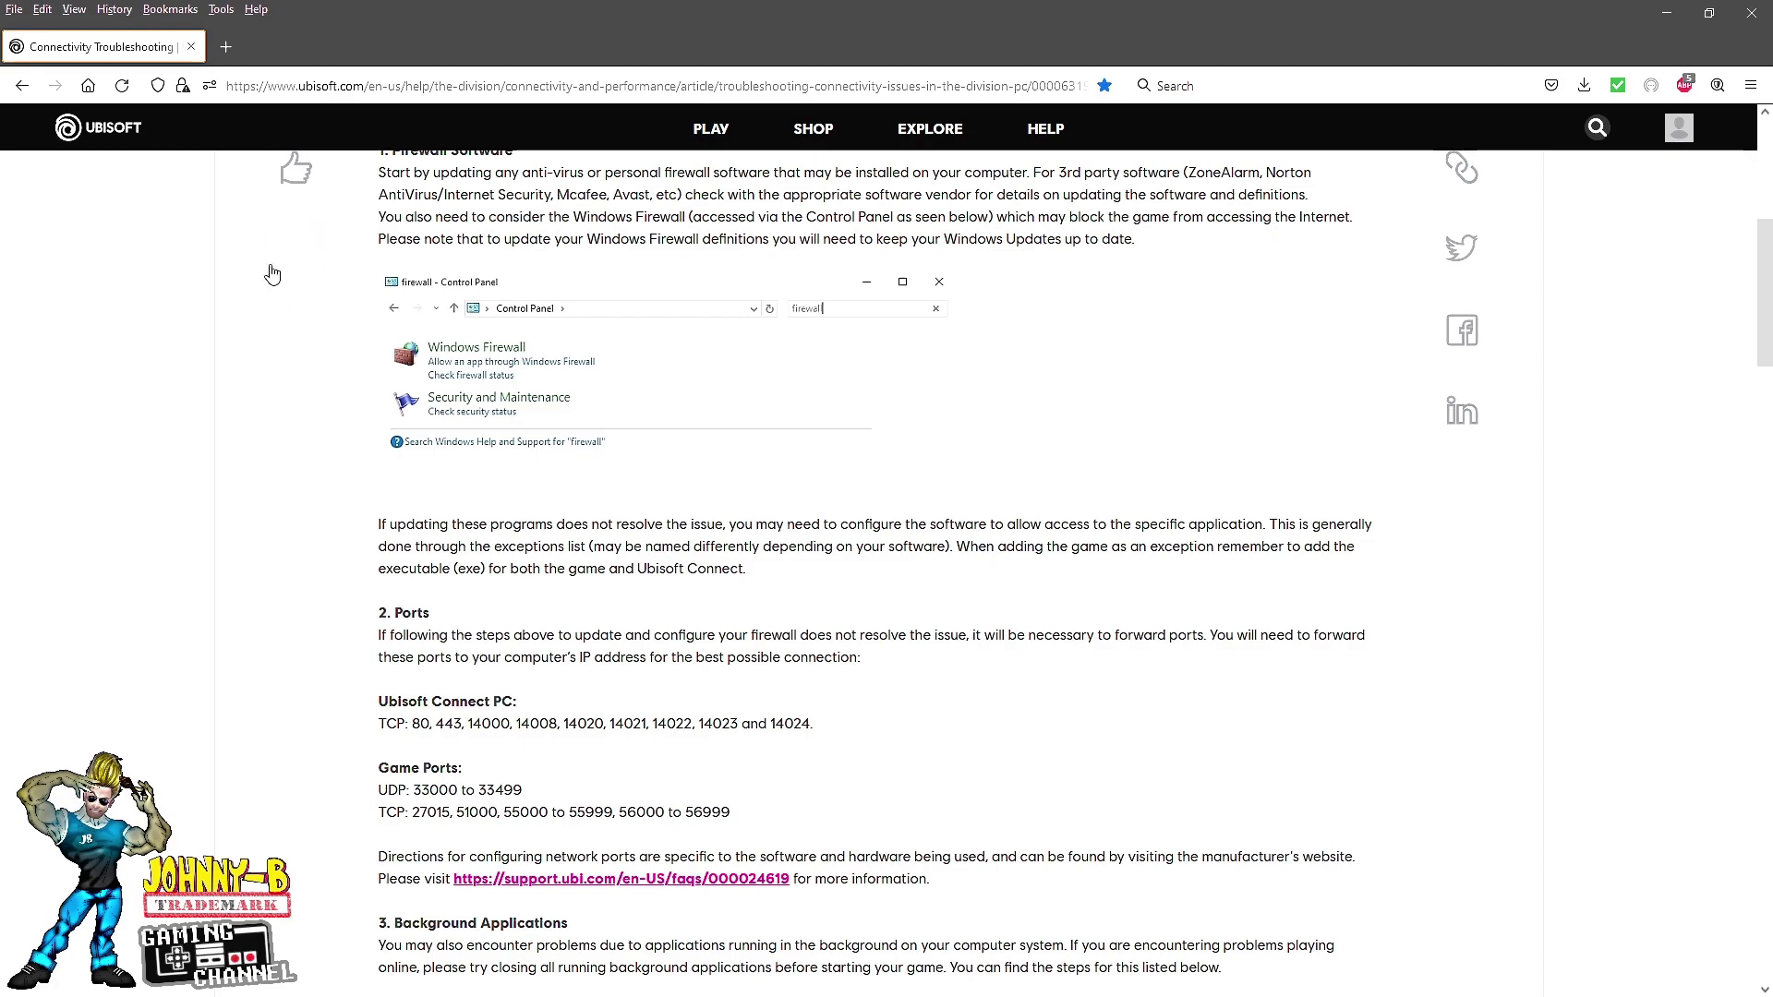
- Open the bookmarked Ubisoft Help article "Connectivity issues in The Division 2 on PC" from the Games folder and read its troubleshooting steps through port forwarding
{"action": "left_click", "coordinate": [179, 11]}
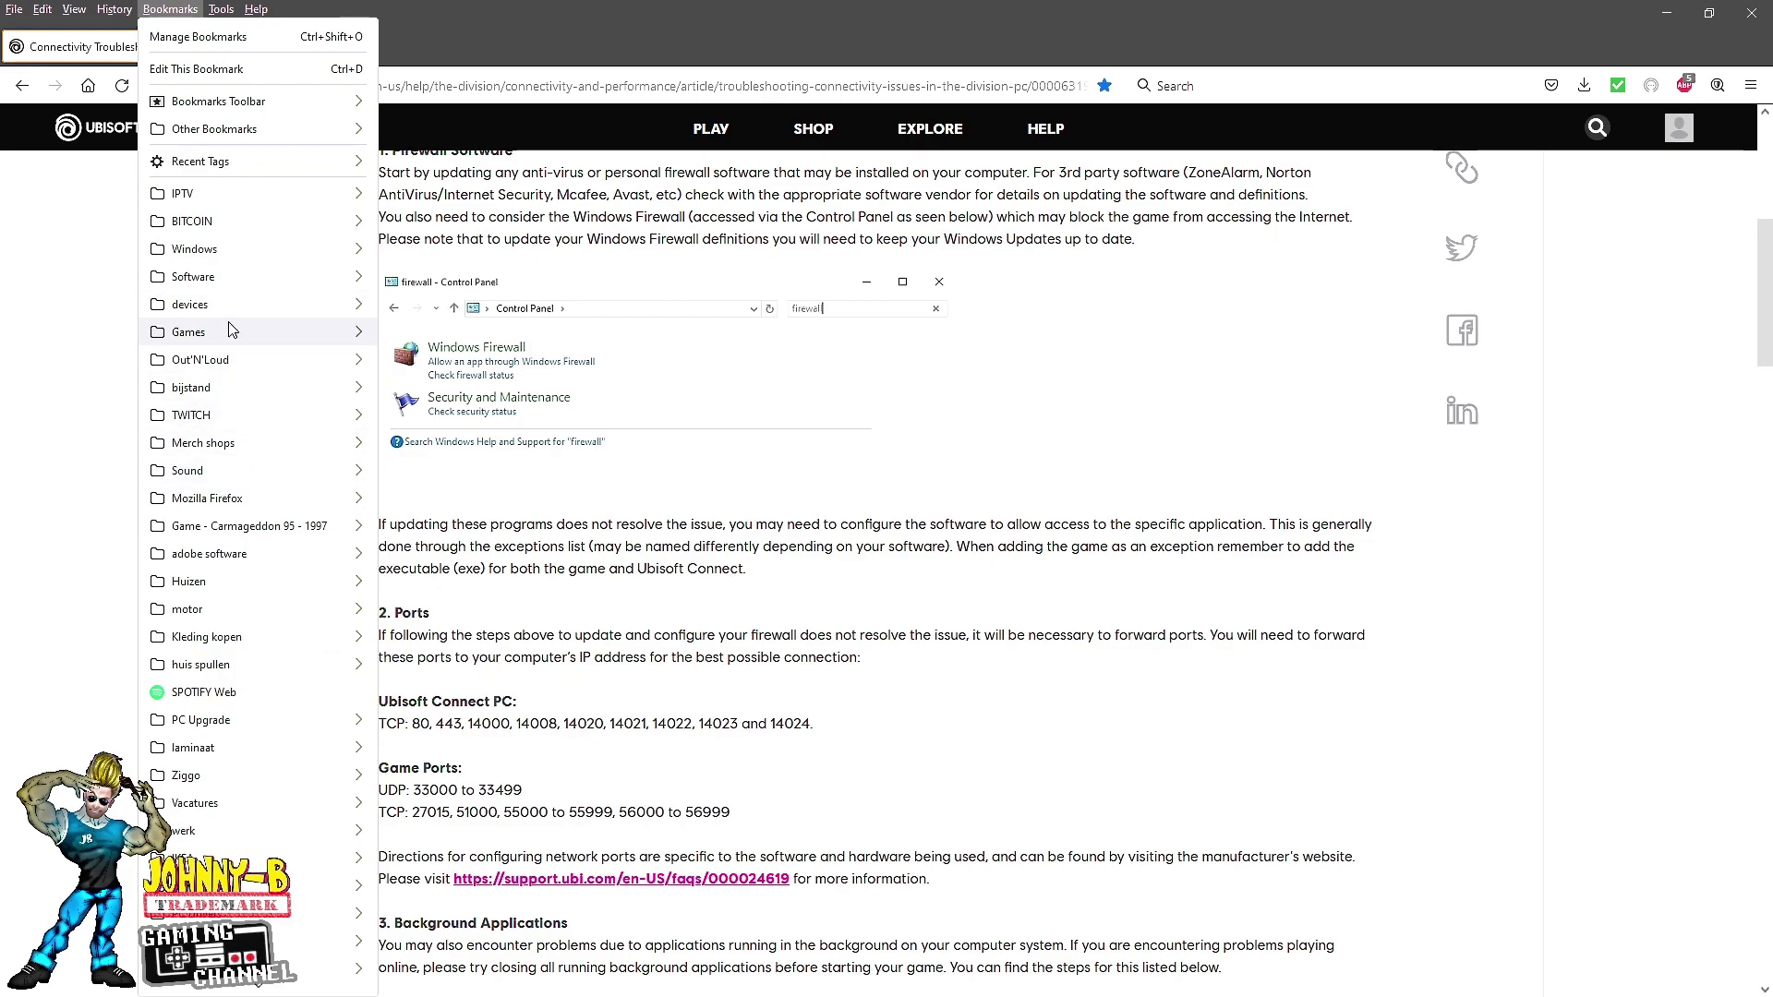
{"action": "mouse_move", "coordinate": [231, 334]}
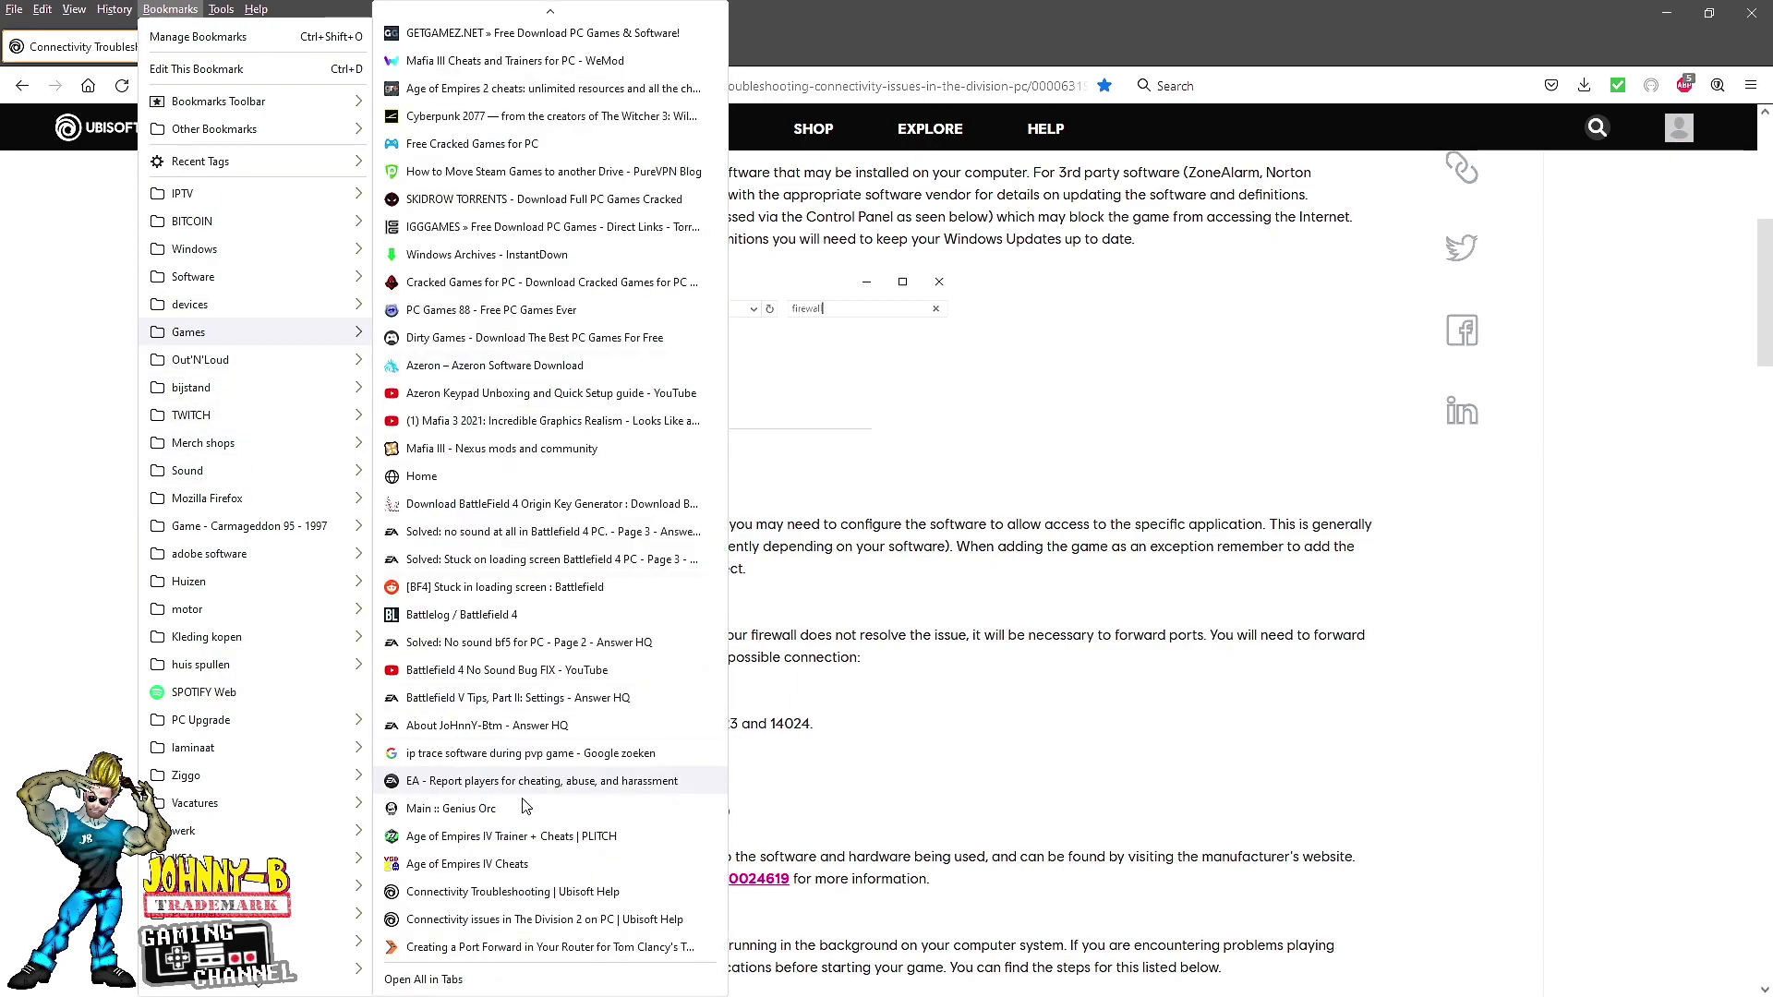
{"action": "left_click", "coordinate": [517, 919]}
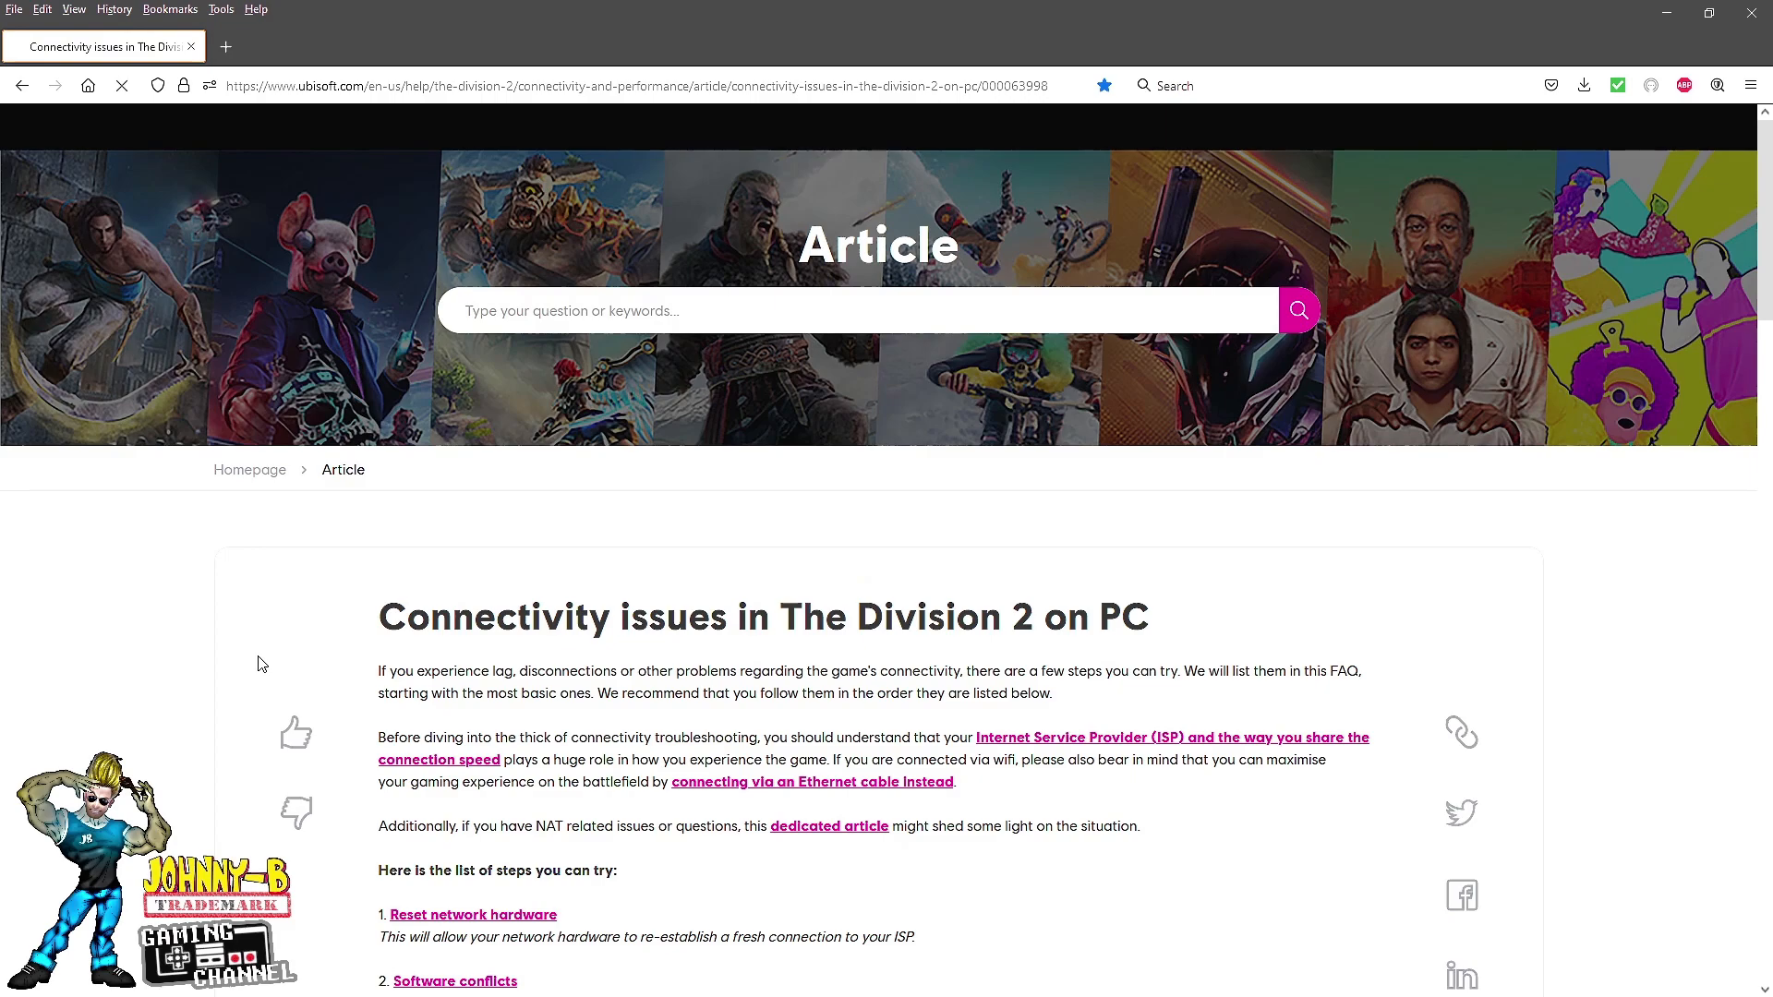
{"action": "scroll", "coordinate": [261, 665], "scroll_direction": "down", "scroll_amount": 4}
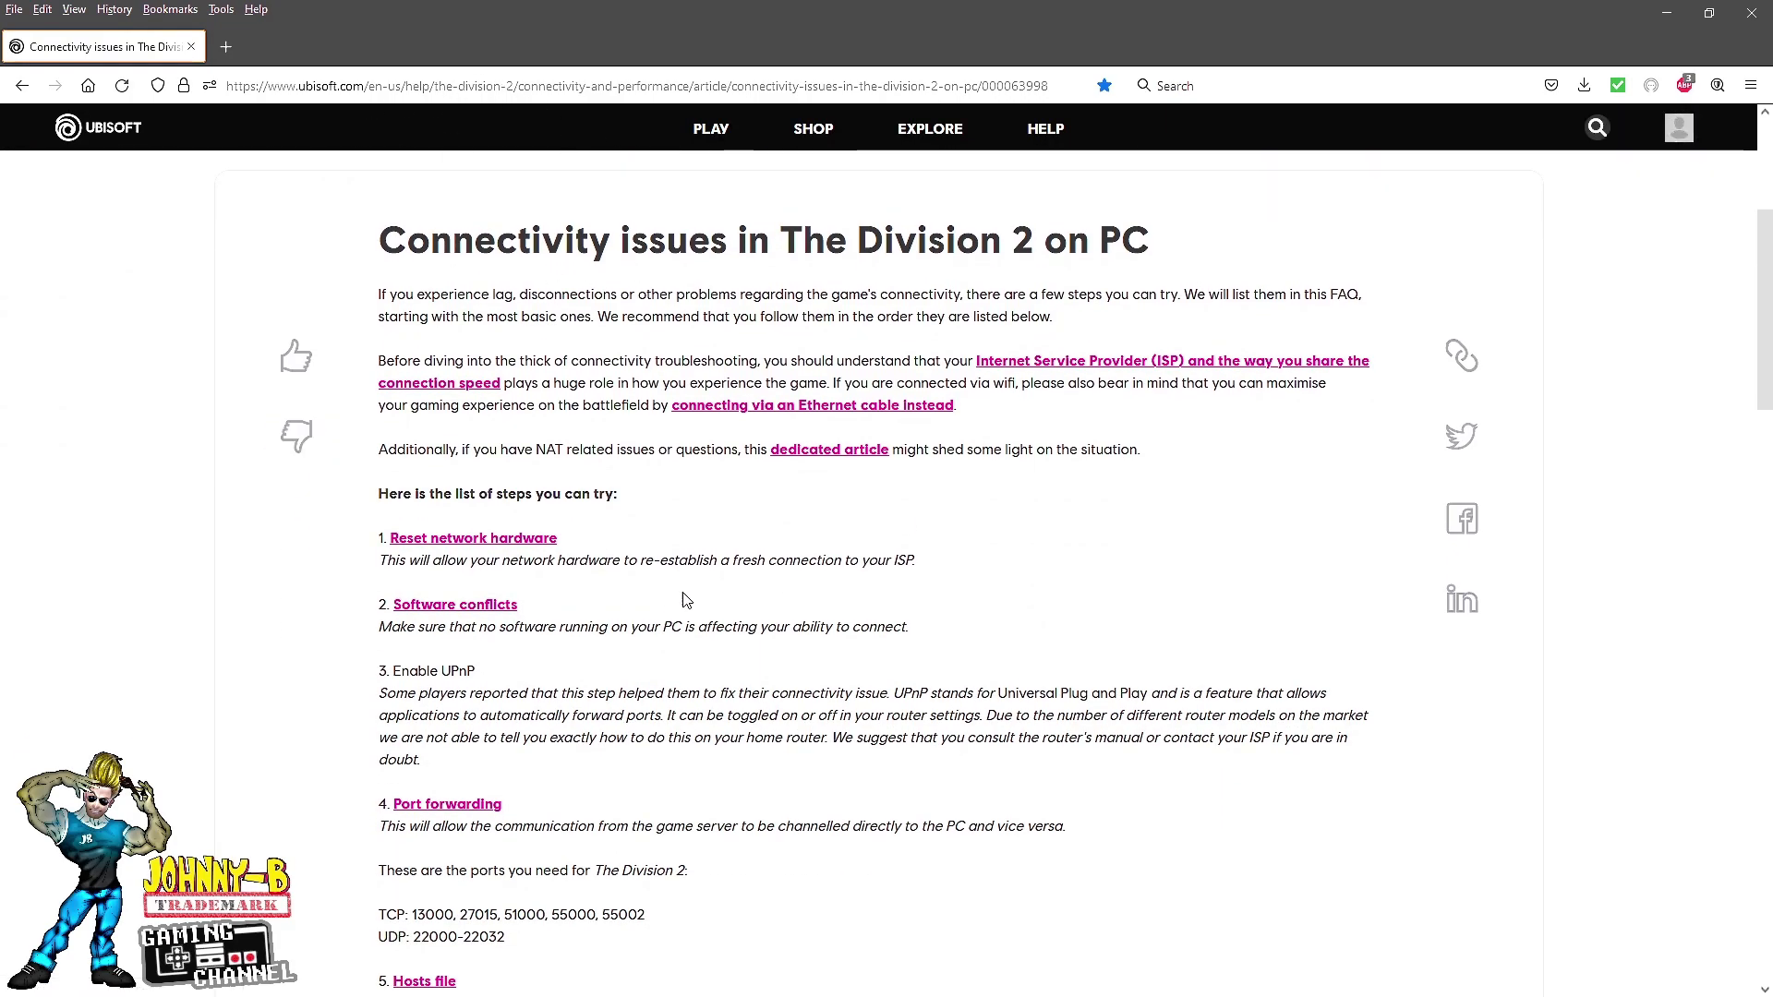
{"action": "scroll", "coordinate": [635, 734], "scroll_direction": "down", "scroll_amount": 2}
{"action": "scroll", "coordinate": [342, 684], "scroll_direction": "down", "scroll_amount": 1}
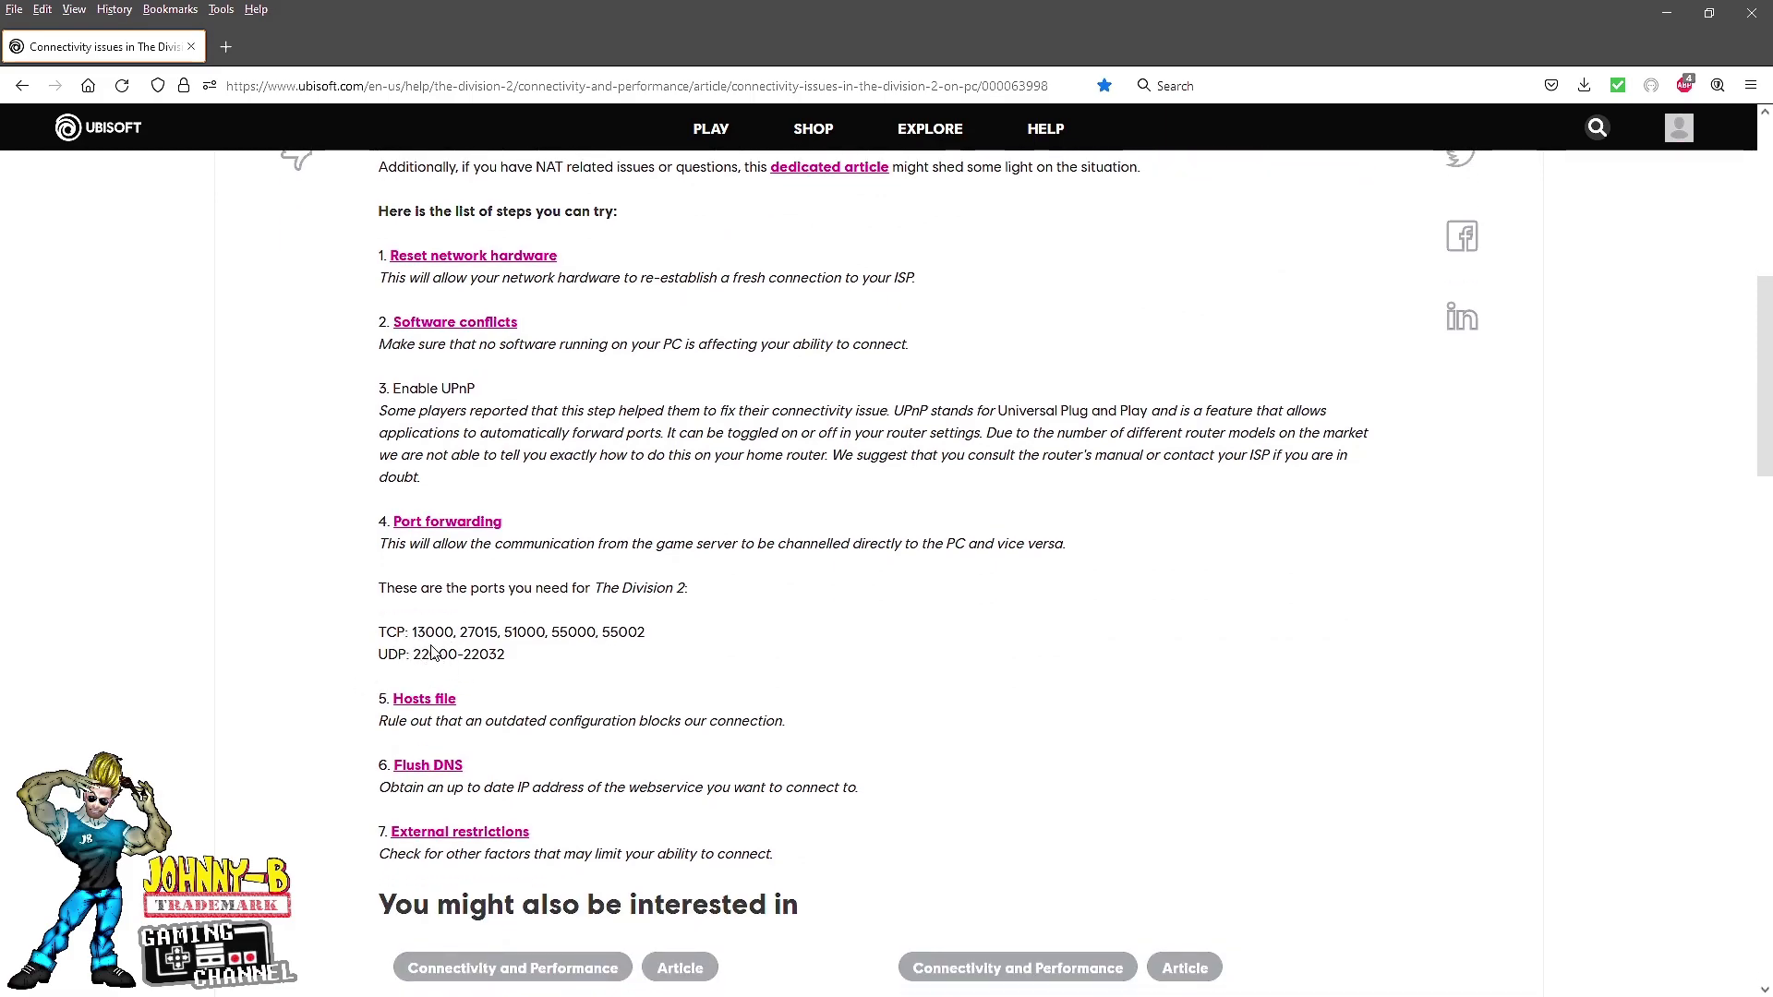
- Check the TCP and UDP ports listed for The Division 2, skim the remaining steps, and close the web browser
{"action": "left_click_drag", "start_coordinate": [436, 637], "coordinate": [606, 646]}
{"action": "left_click", "coordinate": [611, 689]}
{"action": "scroll", "coordinate": [775, 602], "scroll_direction": "down", "scroll_amount": 1}
{"action": "scroll", "coordinate": [771, 598], "scroll_direction": "down", "scroll_amount": 1}
{"action": "scroll", "coordinate": [771, 599], "scroll_direction": "up", "scroll_amount": 2}
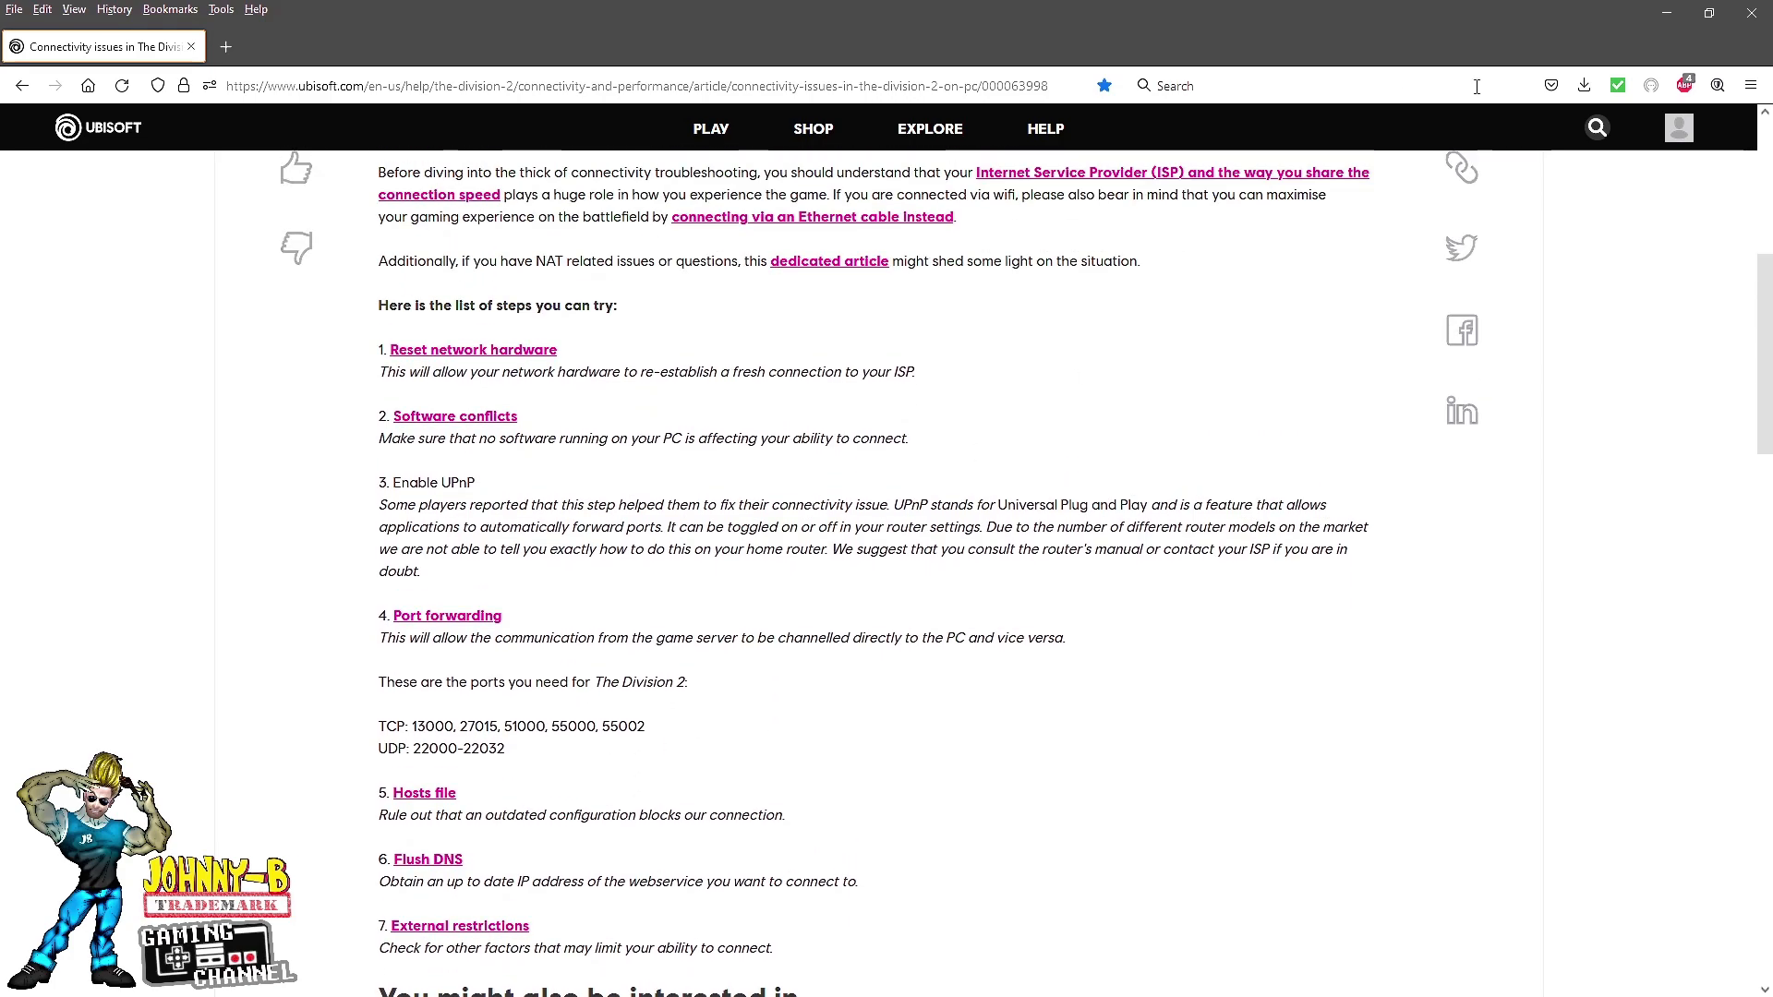
{"action": "left_click", "coordinate": [1750, 16]}
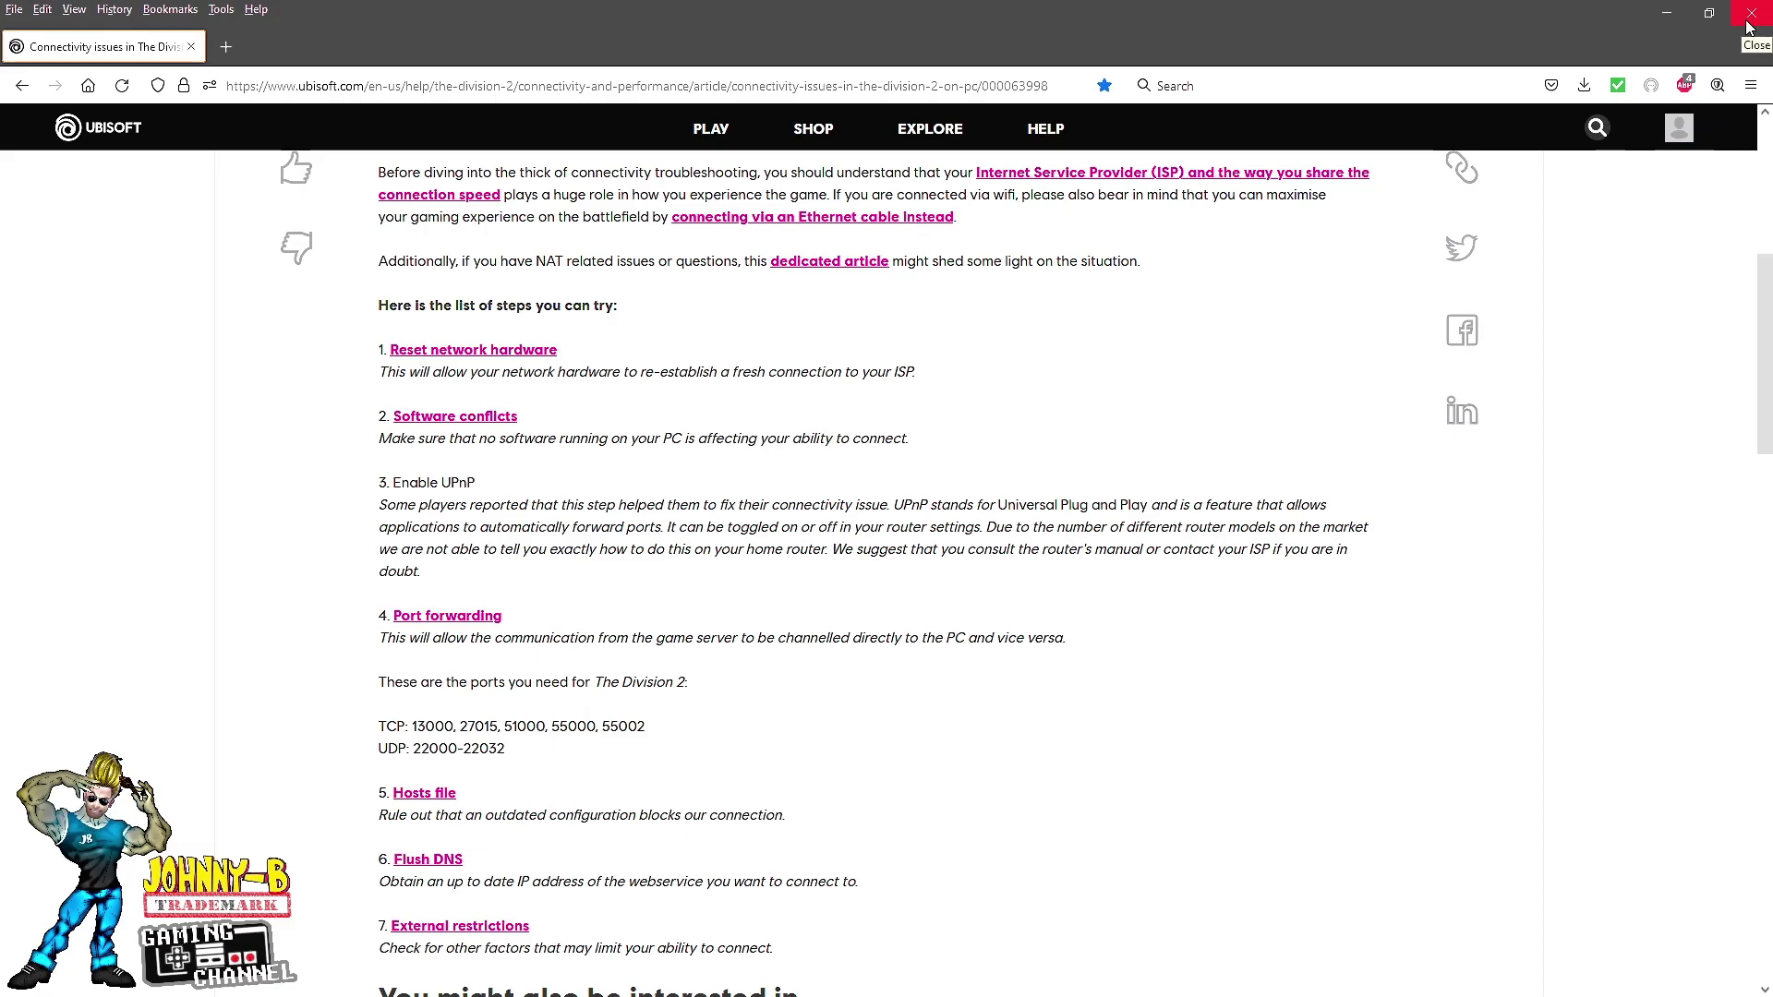